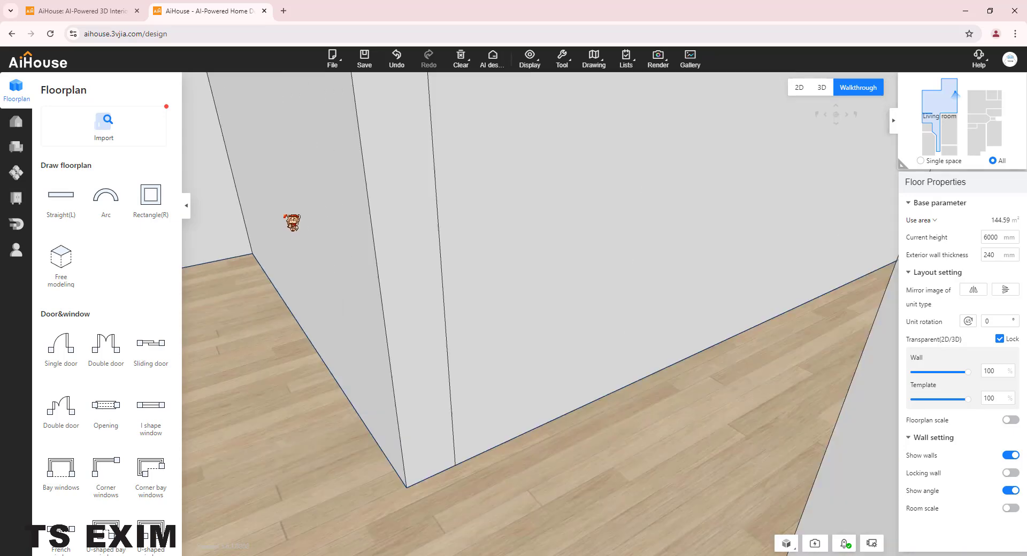
Face the living room corner in the walkthrough and open the kitchen cabinet customization module
key(a)
key(w)
drag(278, 281, 481, 398)
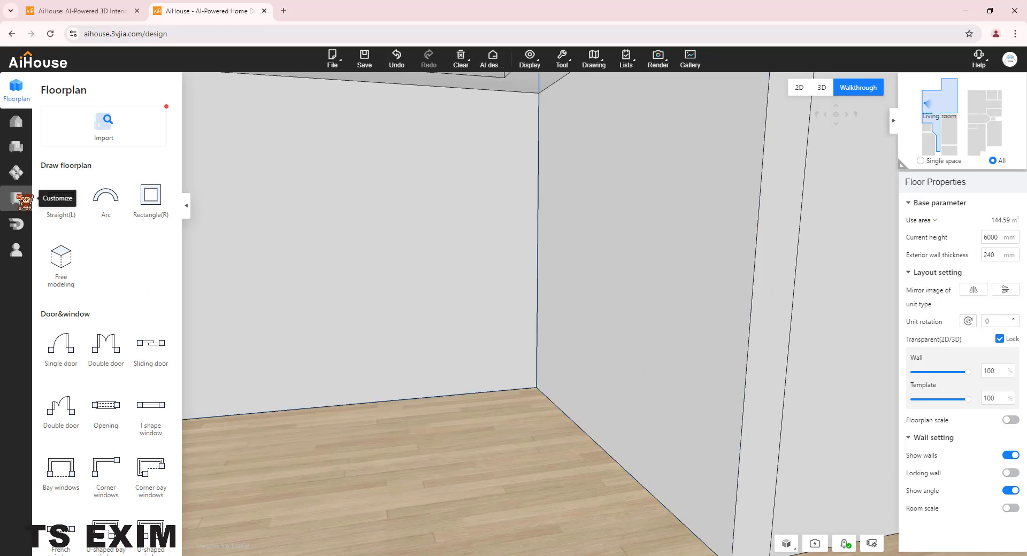
click(21, 199)
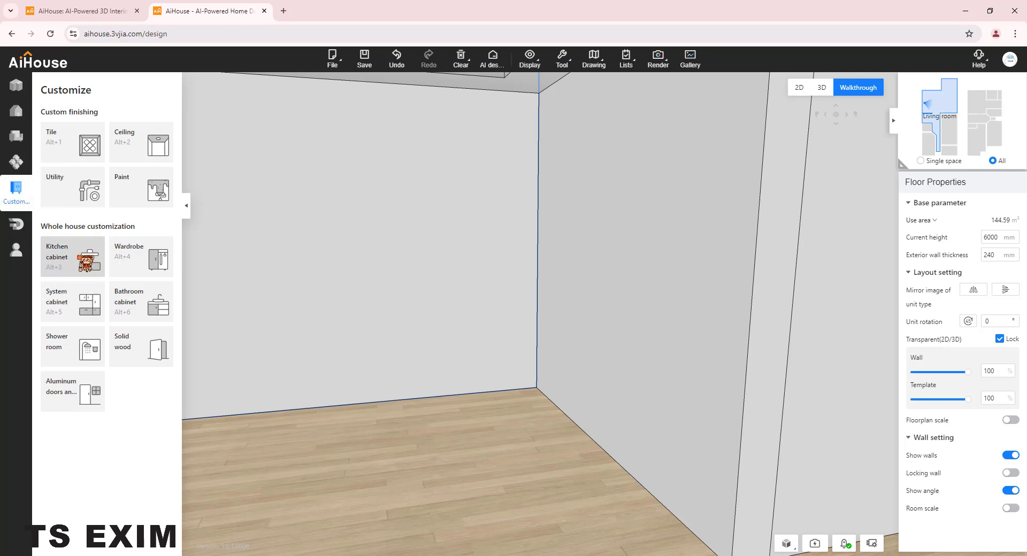
click(86, 262)
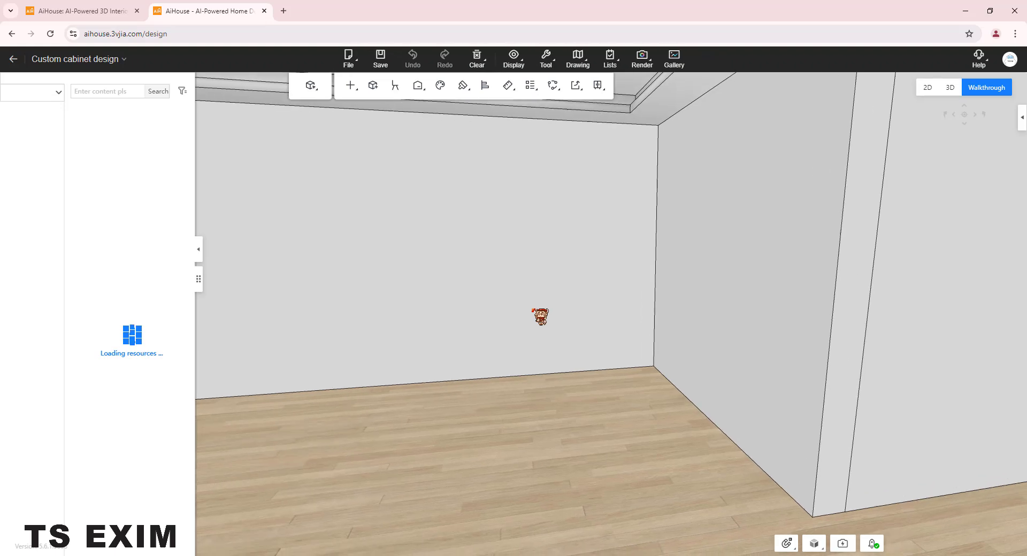
Place a 900*900*680 left door basin corner floor cabinet from the corner base cabinets into the room corner
drag(495, 306, 478, 321)
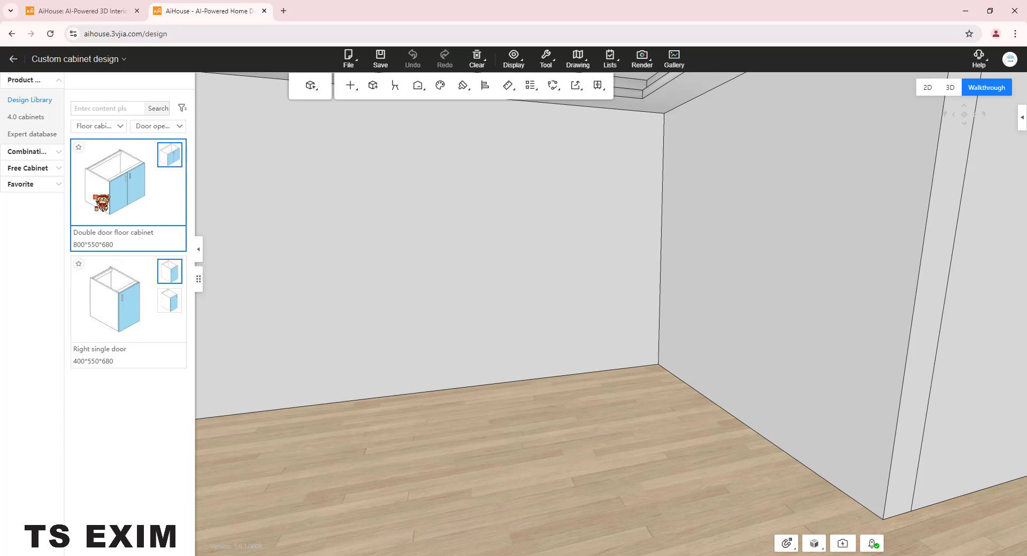
drag(365, 329, 544, 353)
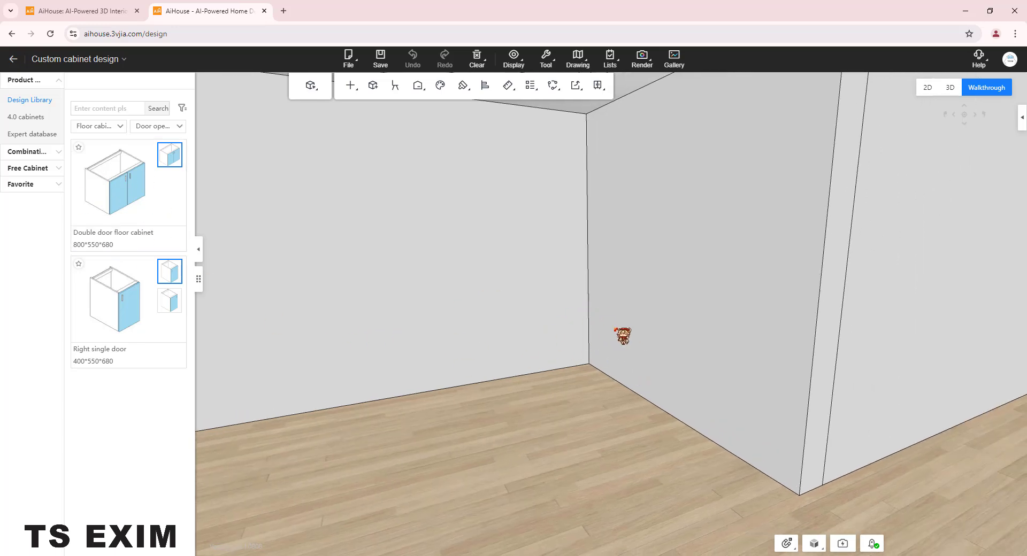
click(159, 128)
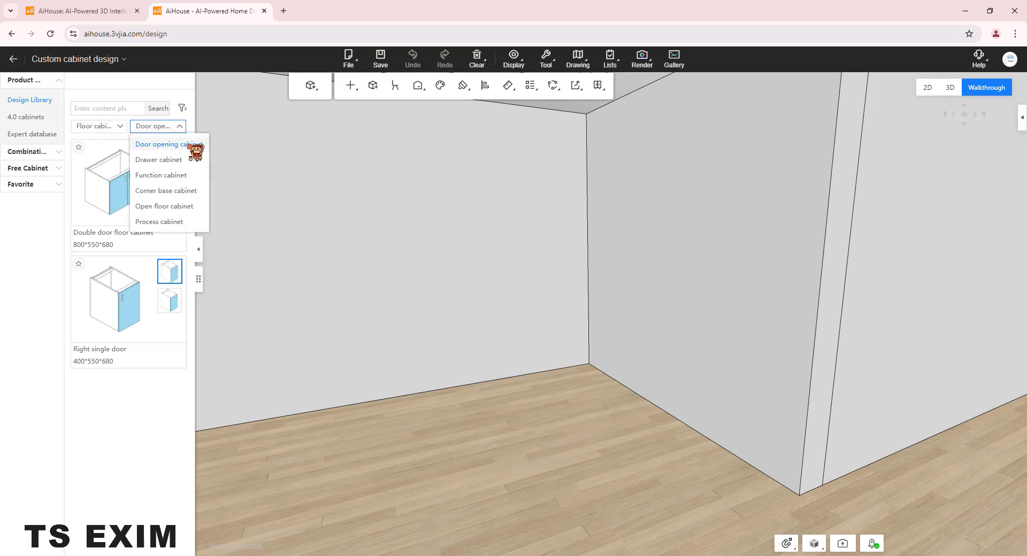
click(187, 193)
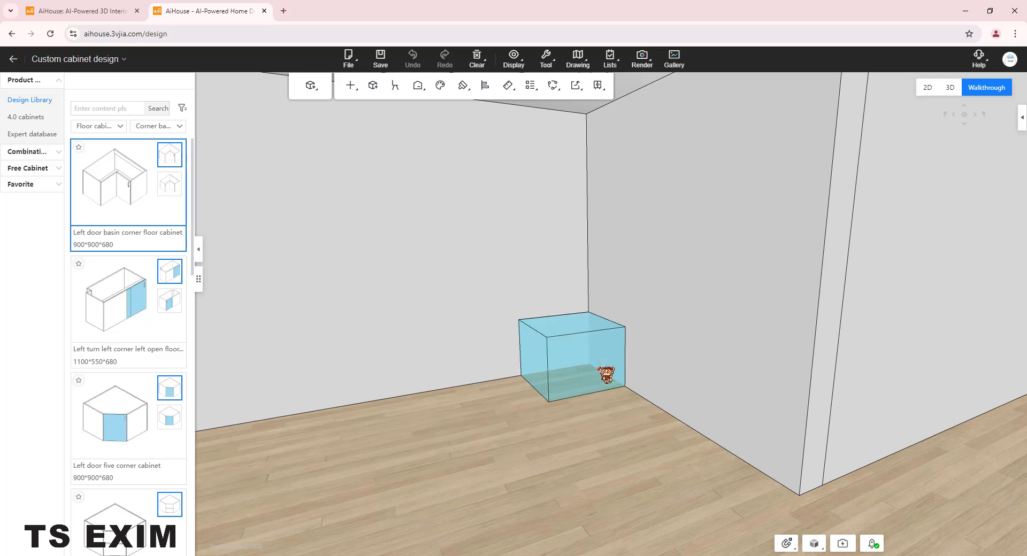
click(603, 367)
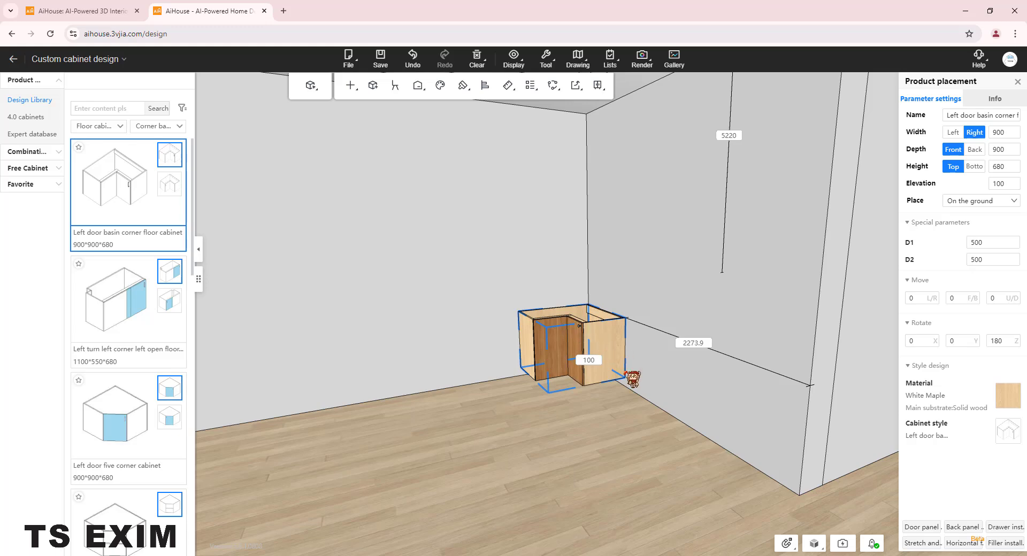
Examine the placed corner cabinet up close and the free wall beside it
key(Down)
key(Down)
key(Down)
key(Down)
drag(609, 372, 603, 317)
scroll(469, 301, up, 6)
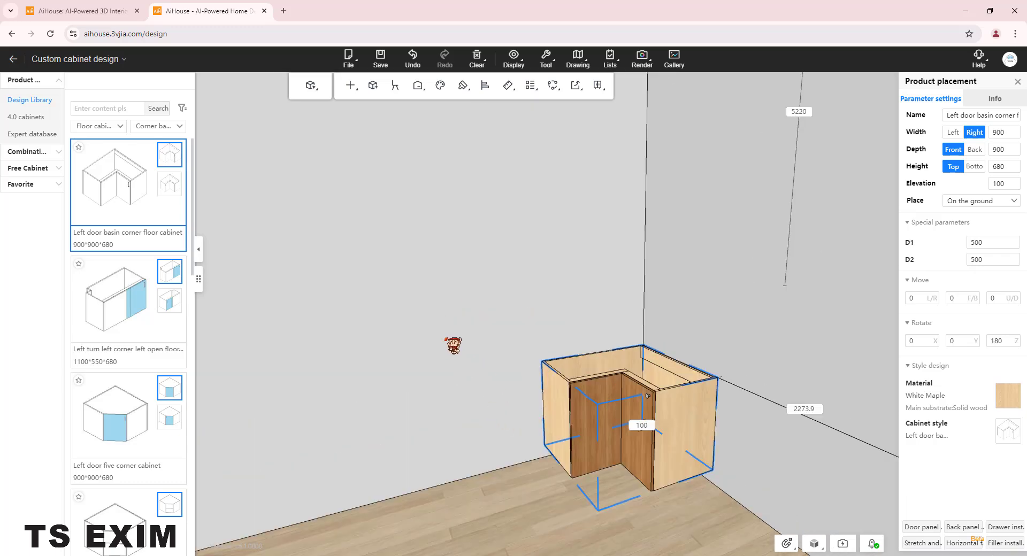
right_drag(558, 366, 591, 384)
scroll(616, 339, down, 4)
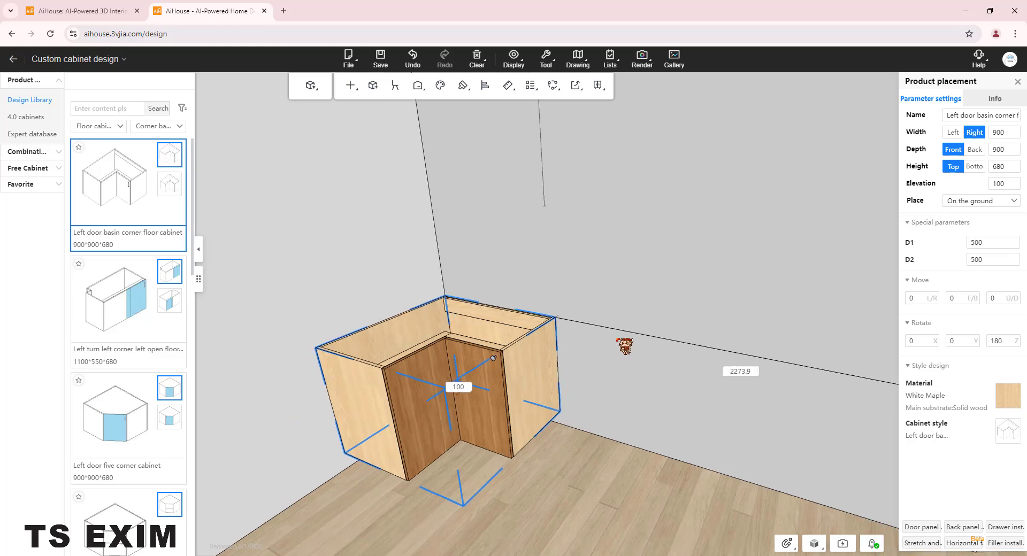
right_drag(701, 402, 437, 320)
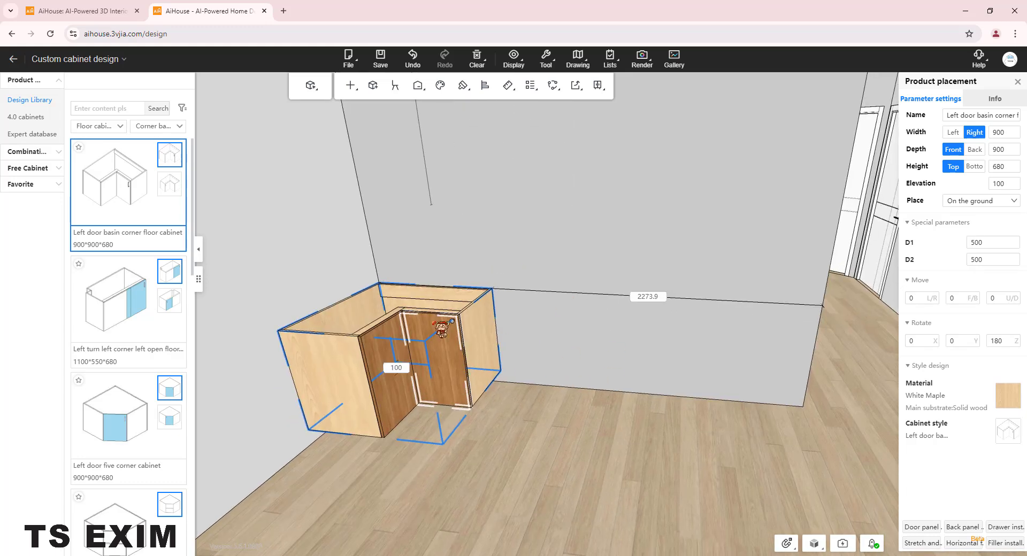
Place an 800*550*680 double door floor cabinet along the wall, directly beside the corner cabinet
click(93, 126)
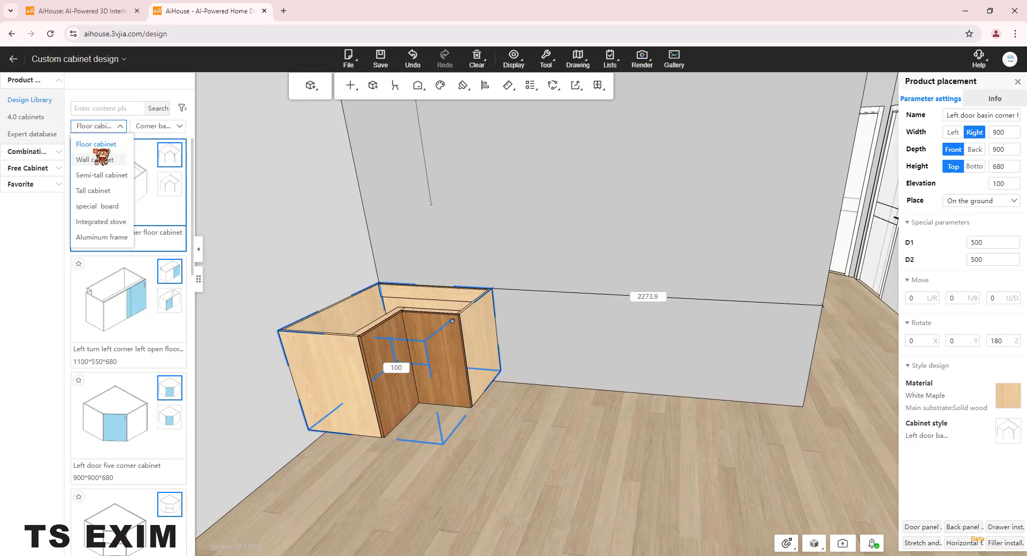
click(99, 144)
click(105, 129)
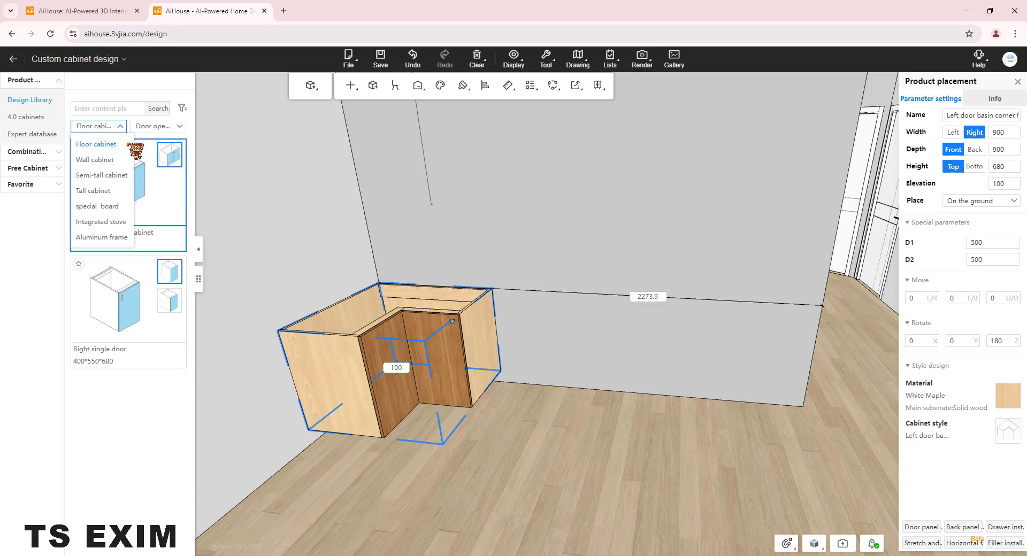
click(100, 142)
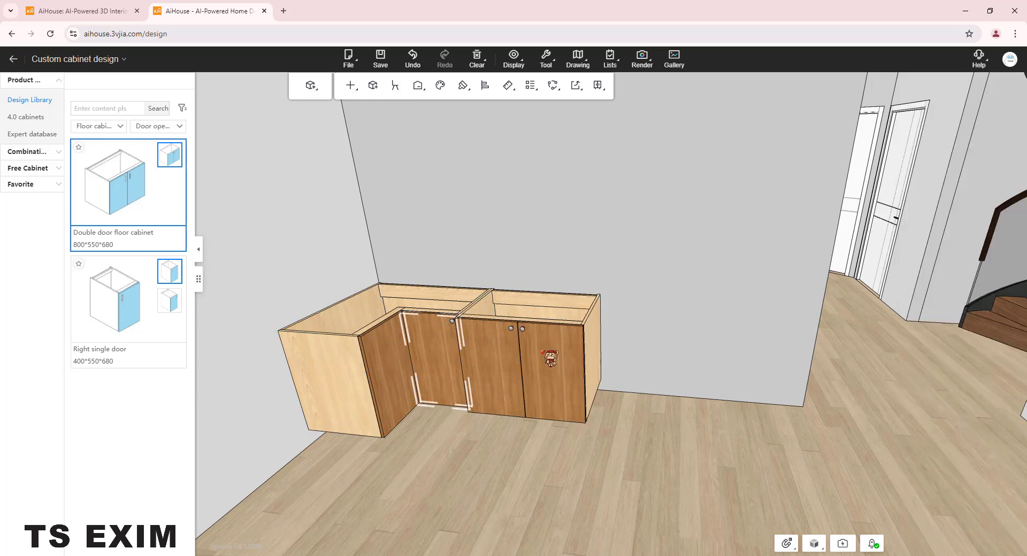
click(542, 351)
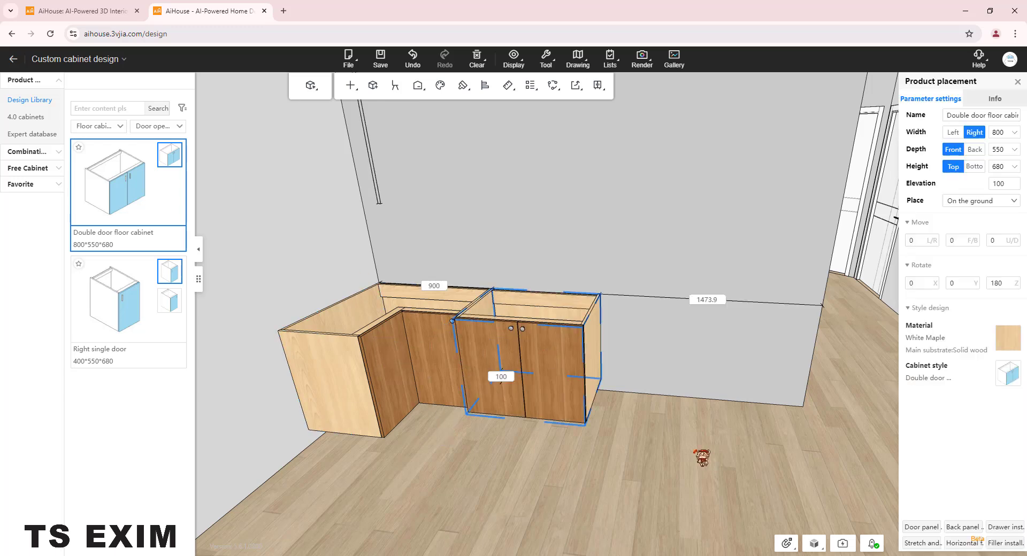
click(700, 459)
Examine the joint between the two floor cabinets and check the double door cabinet's depth
key(w)
key(a)
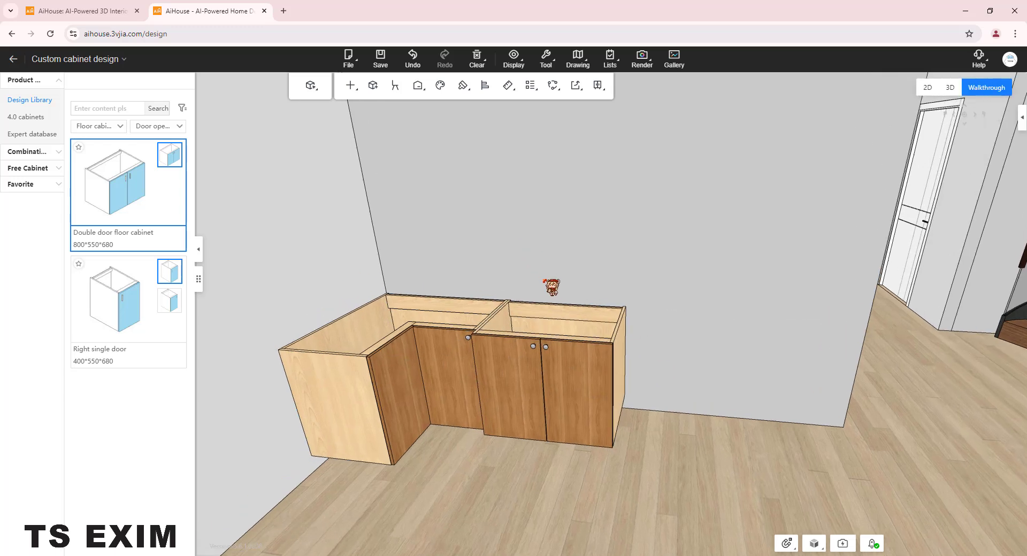
drag(517, 258, 508, 233)
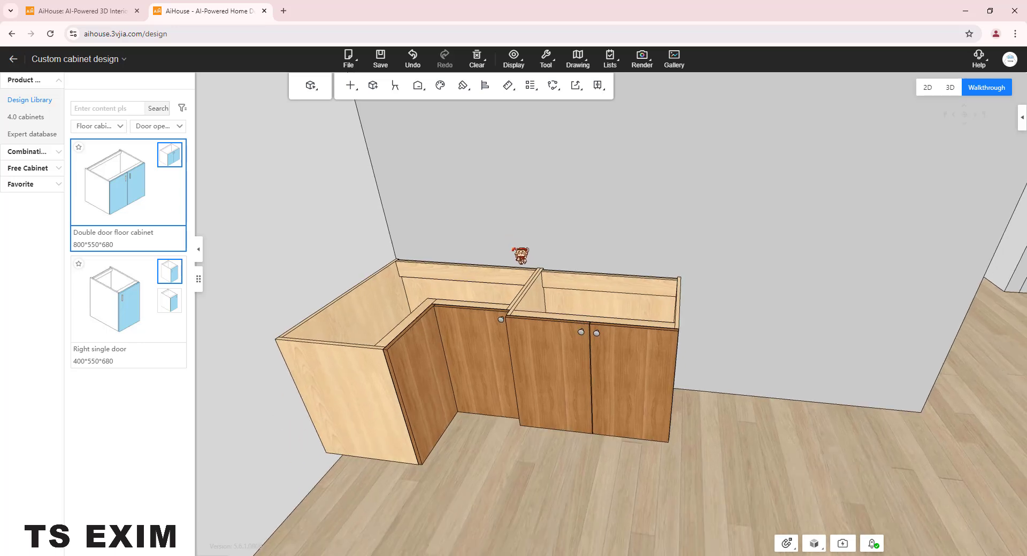
key(w)
key(w)
key(a)
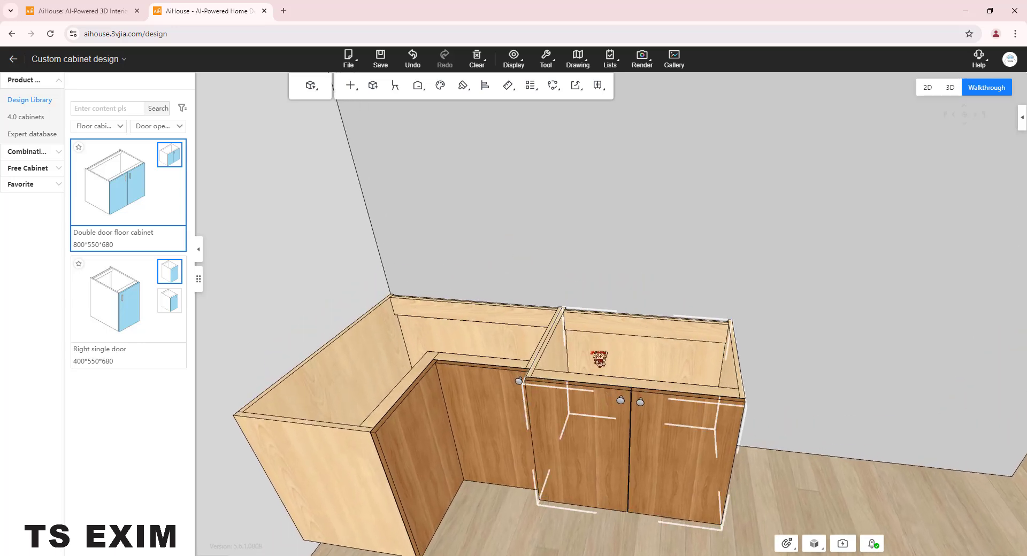
click(591, 355)
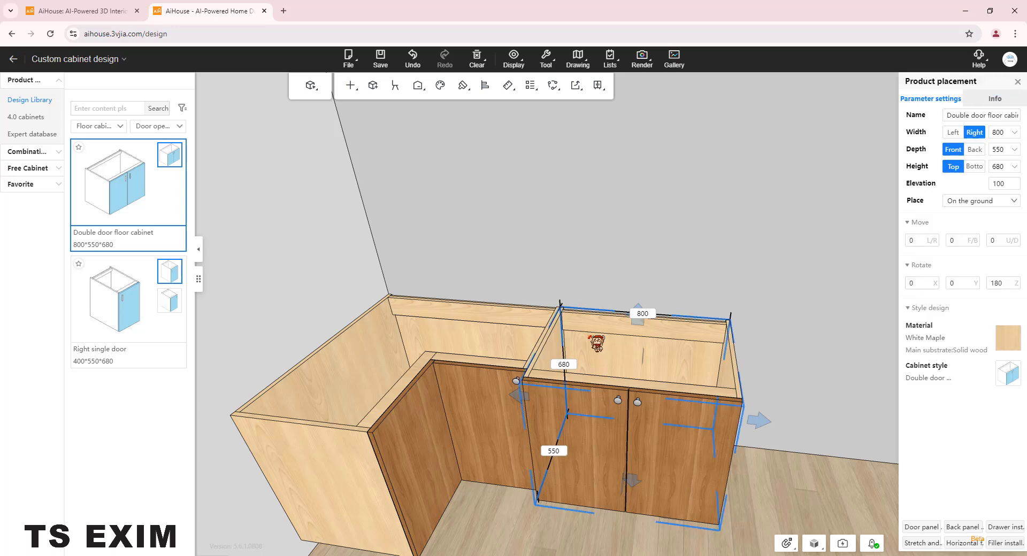
click(1003, 149)
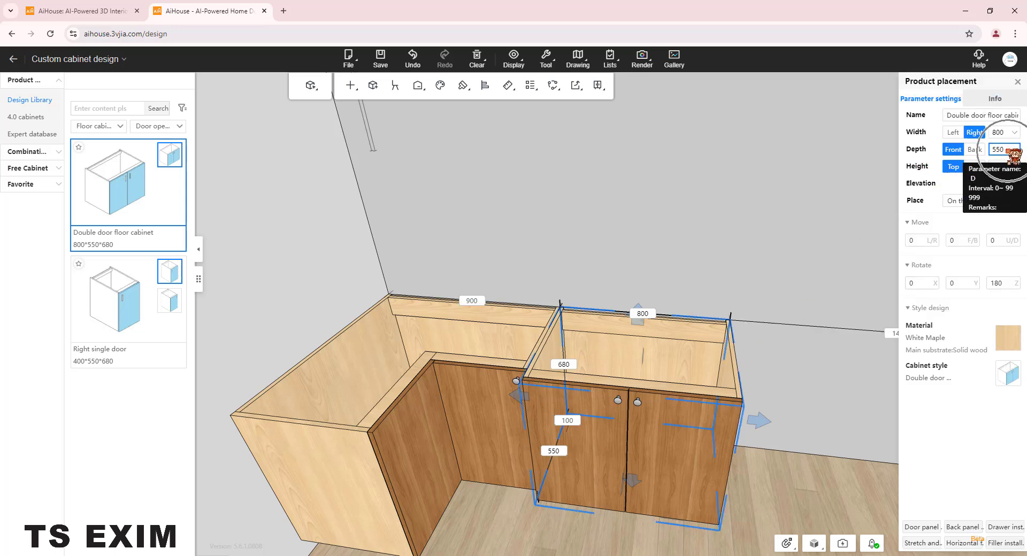
Set the corner cabinet's special parameters D1 and D2 to 550
click(447, 327)
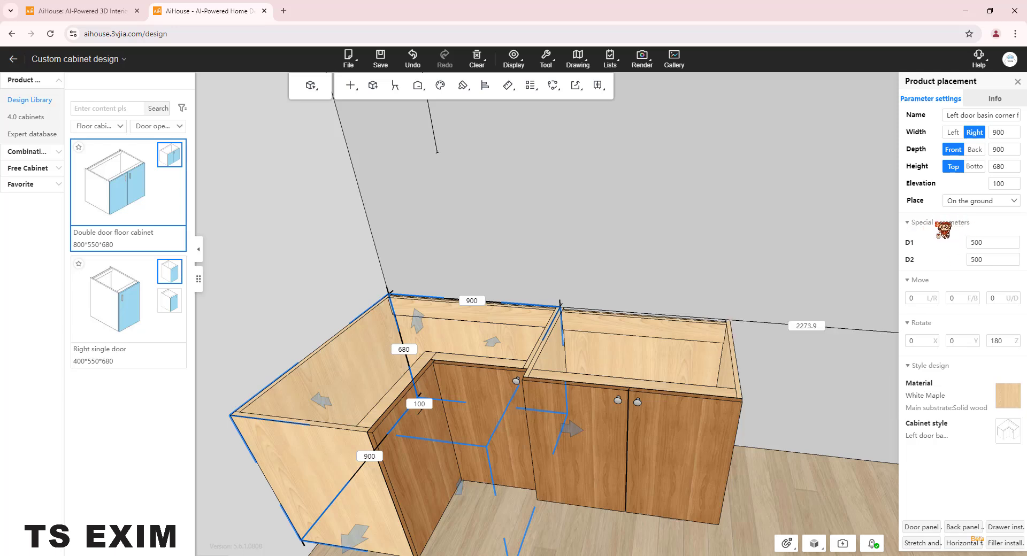
mouse_move(917, 242)
drag(589, 252, 579, 269)
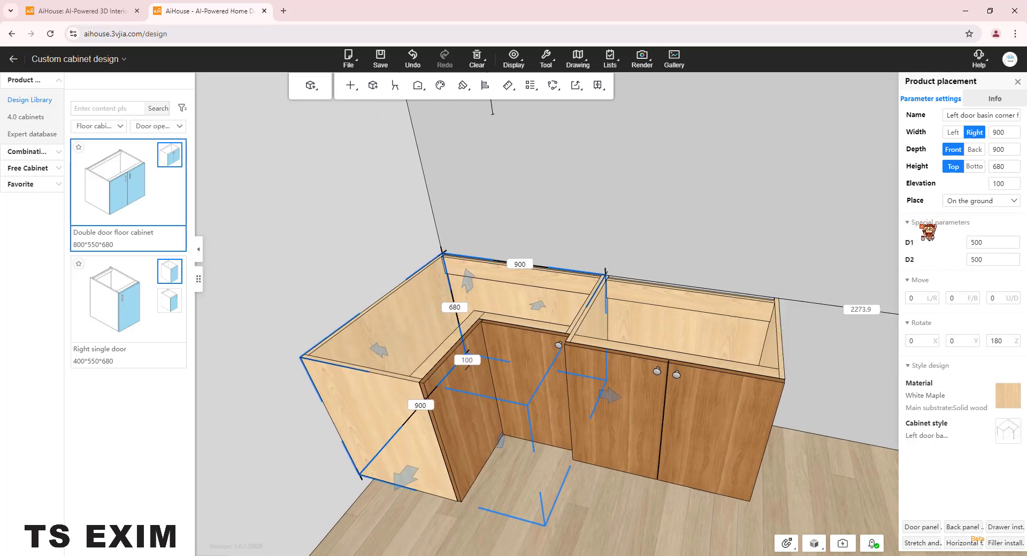
click(983, 244)
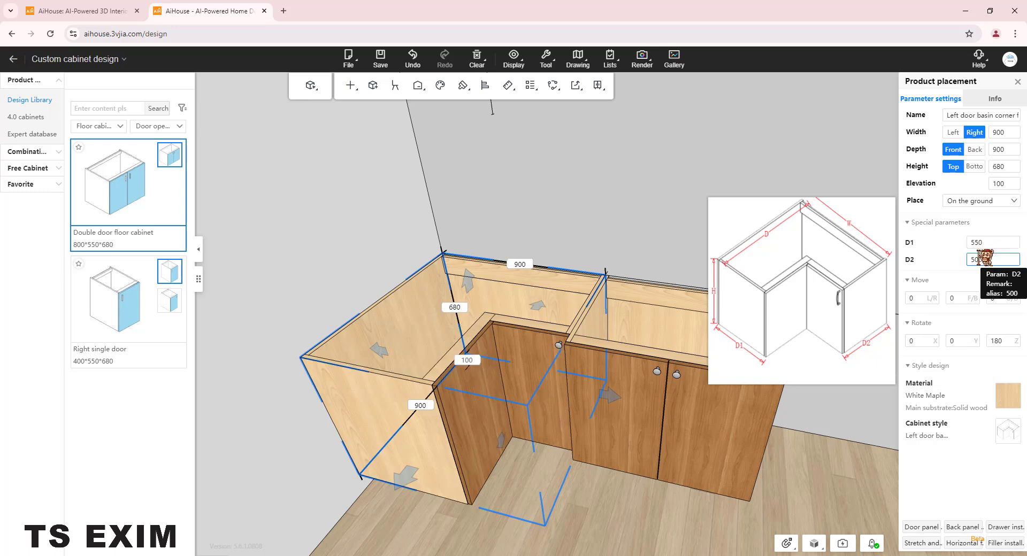
click(987, 259)
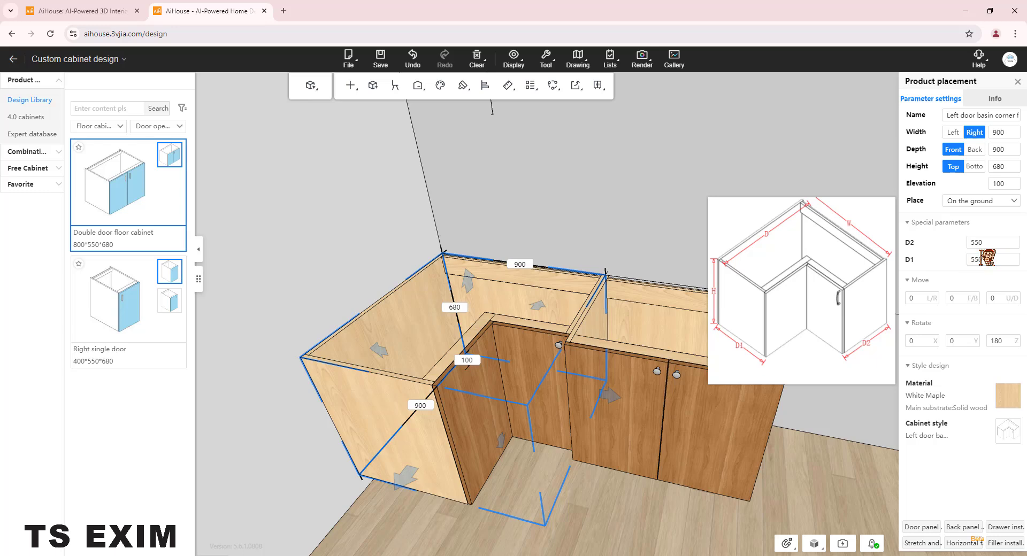
click(686, 247)
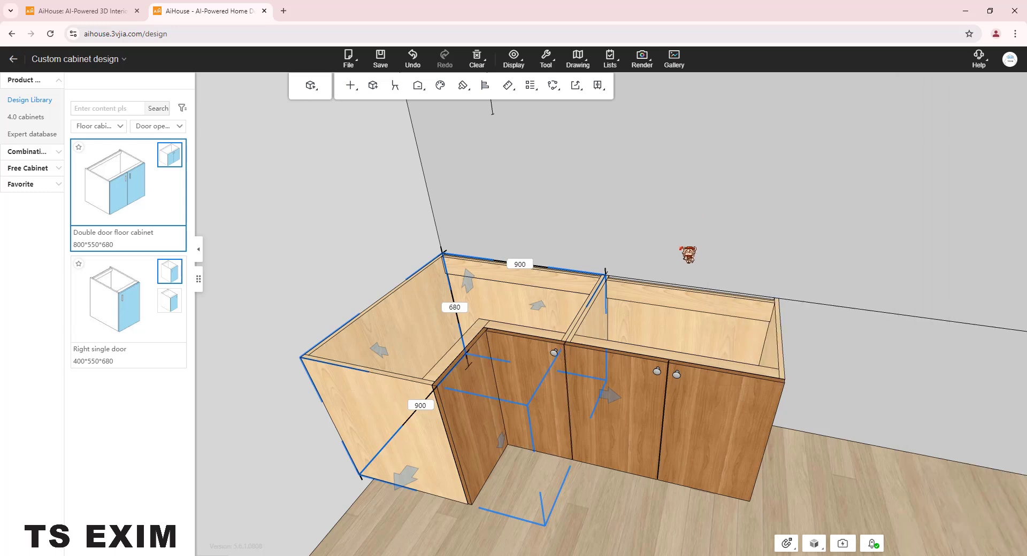
Inspect how the corner cabinet's front lines up with the double door floor cabinet
scroll(578, 256, down, 3)
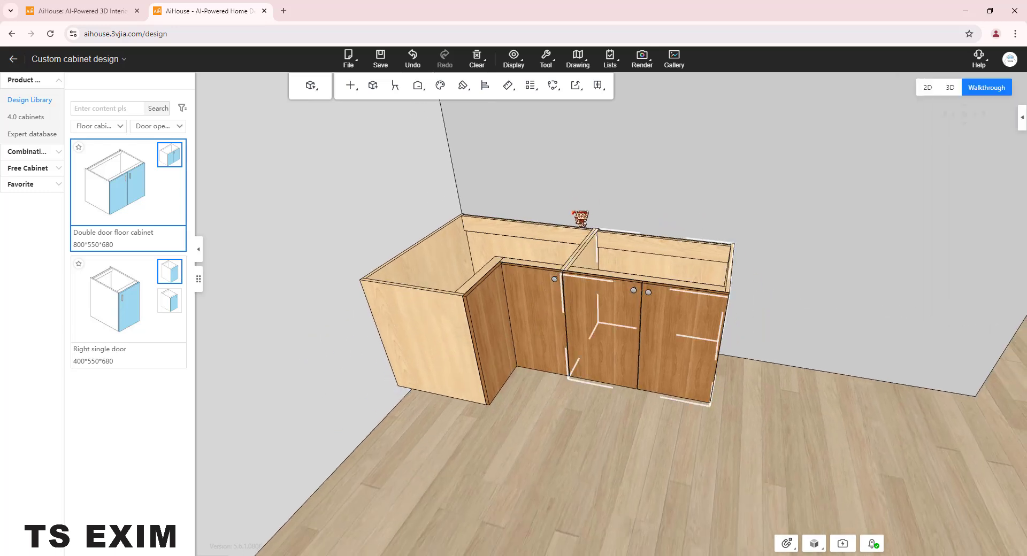
scroll(601, 236, up, 3)
scroll(668, 281, down, 2)
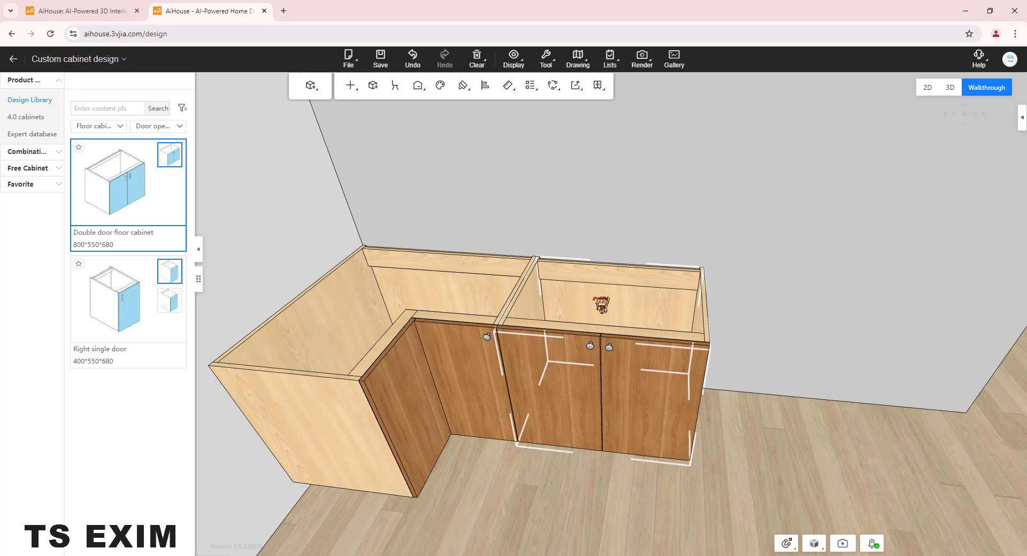
click(599, 300)
click(685, 222)
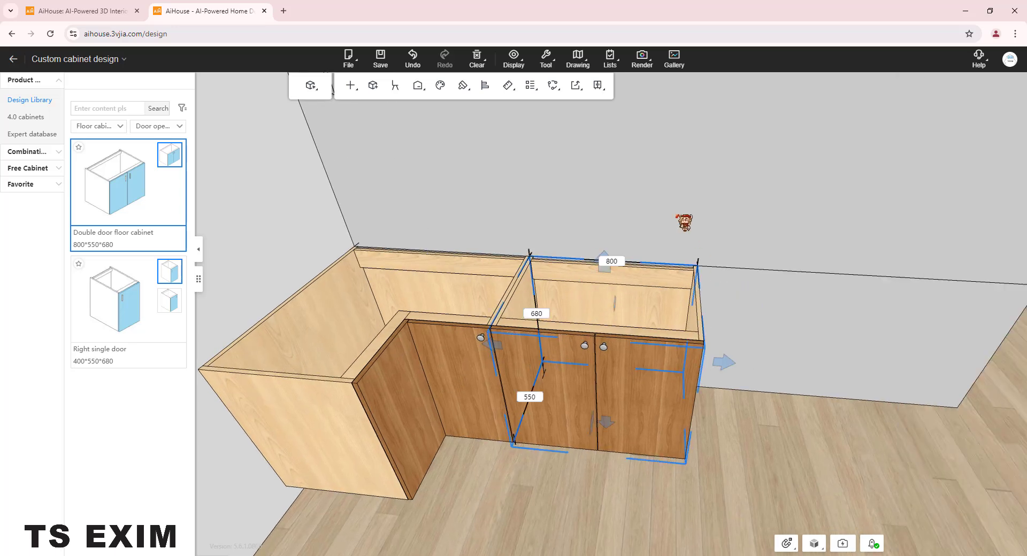
scroll(748, 326, down, 4)
scroll(747, 369, up, 4)
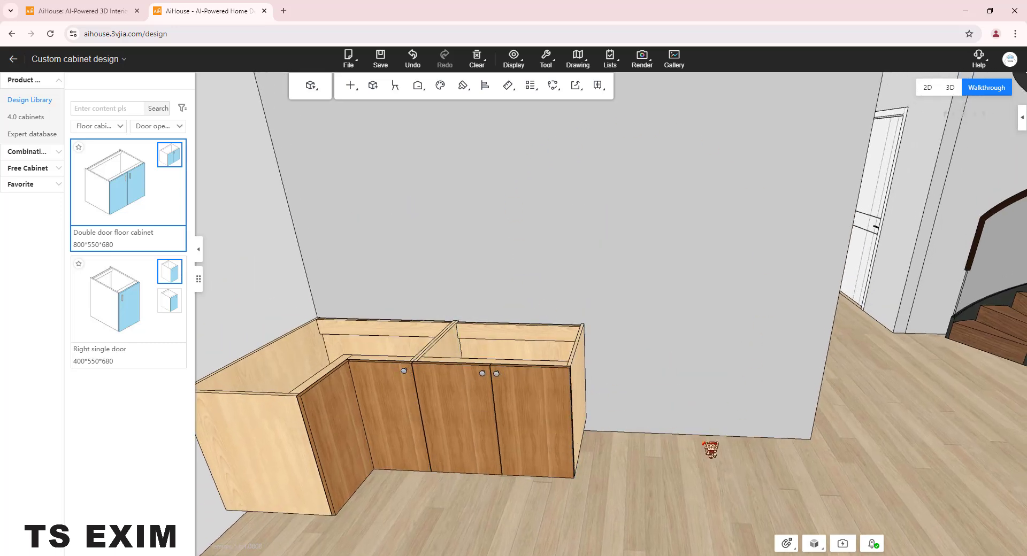
Place a 400*550*2100 double door right open high cabinet against the free side of the double door floor cabinet
click(104, 126)
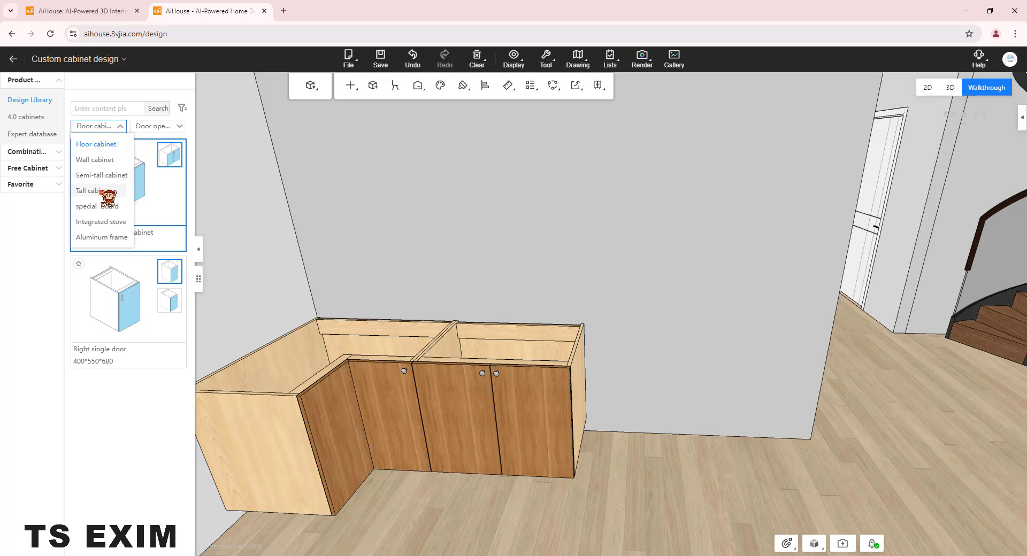
click(120, 193)
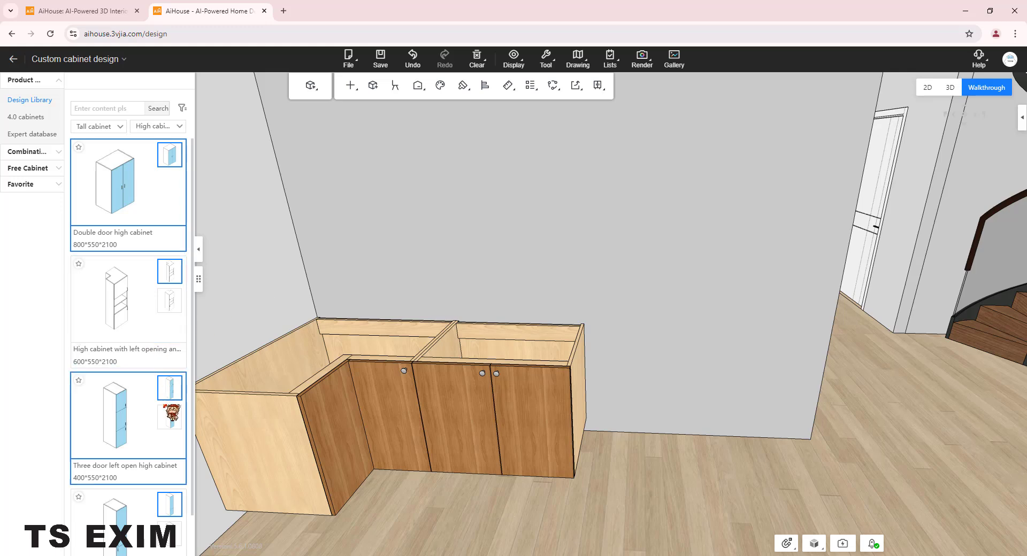
scroll(170, 414, down, 1)
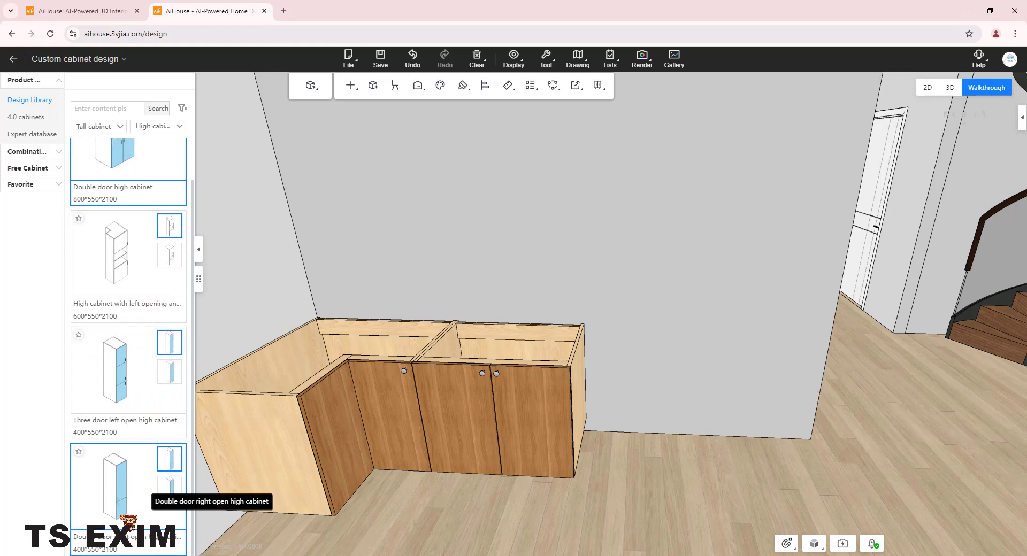
click(111, 487)
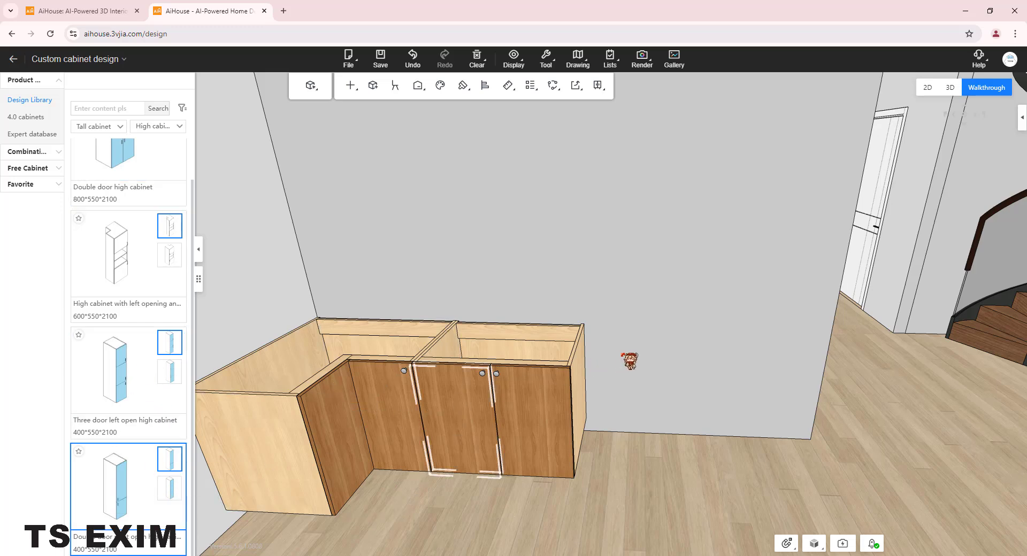
click(613, 368)
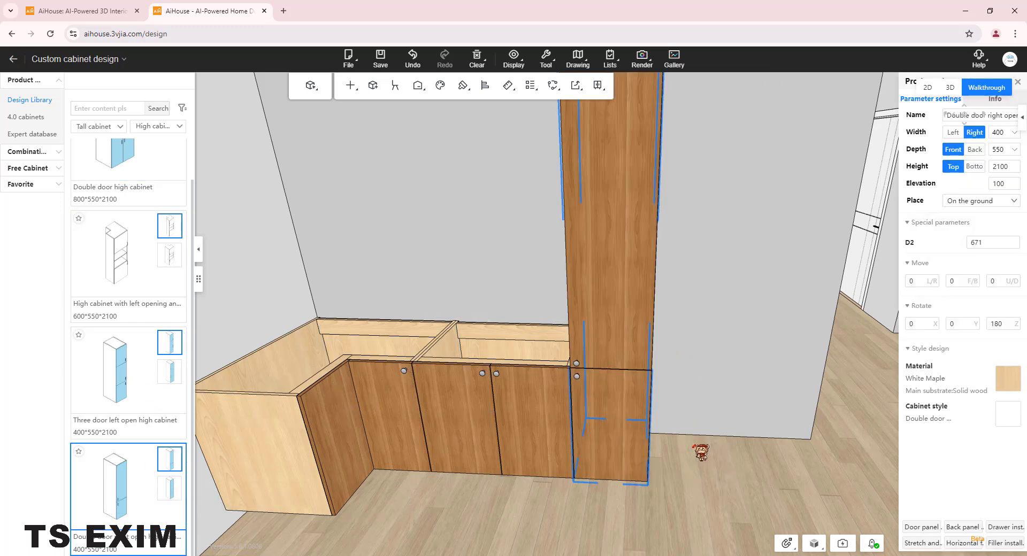
scroll(710, 467, down, 3)
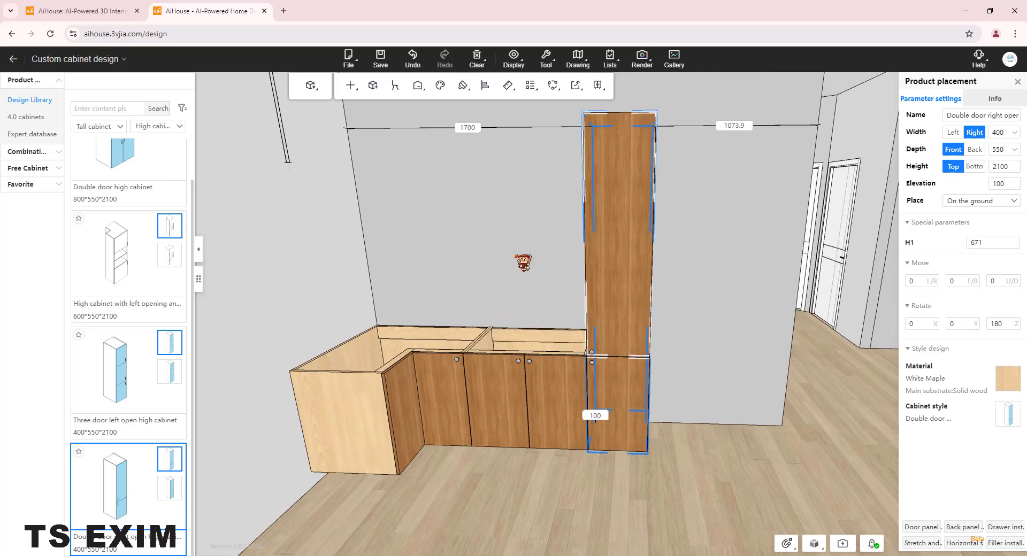
Place a 600*550*2100 right open microwave oven disinfection high cabinet from the functional high cabinets against the double door high cabinet's free side
click(171, 126)
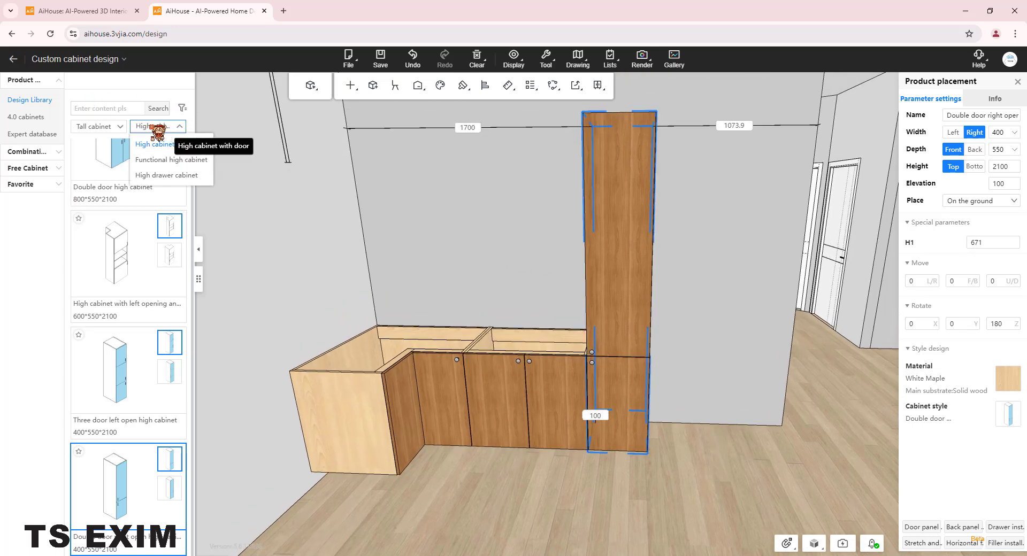
click(173, 160)
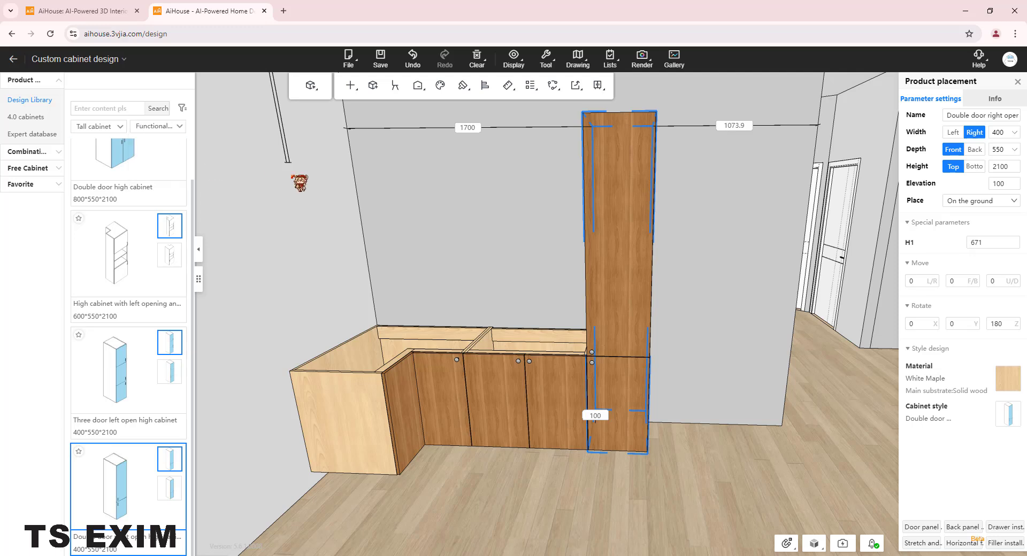
click(168, 127)
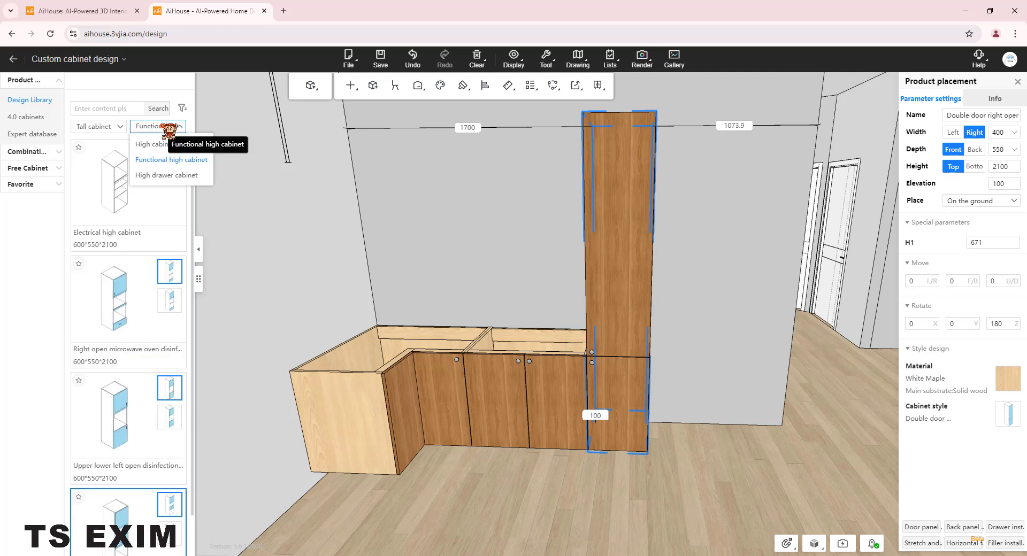
click(202, 161)
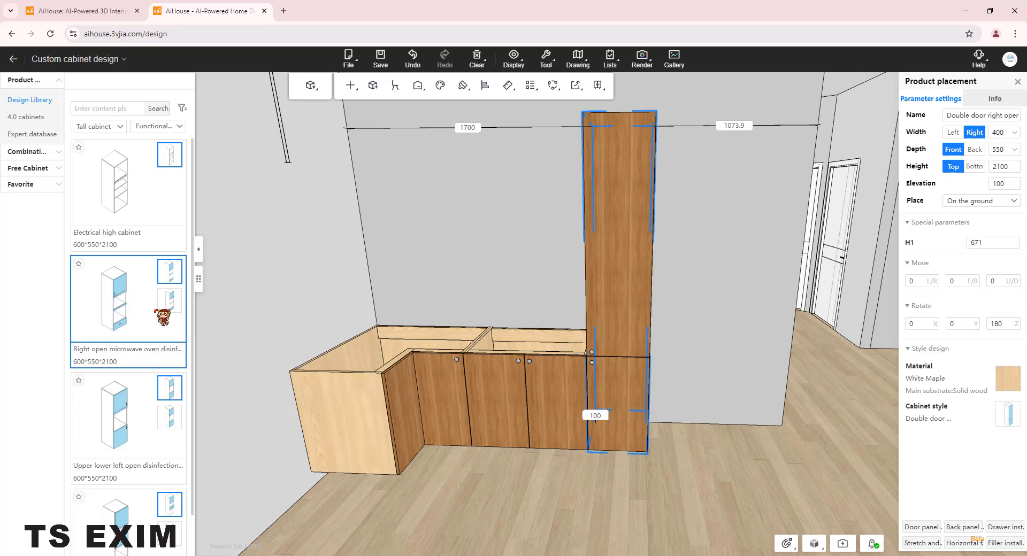
click(672, 321)
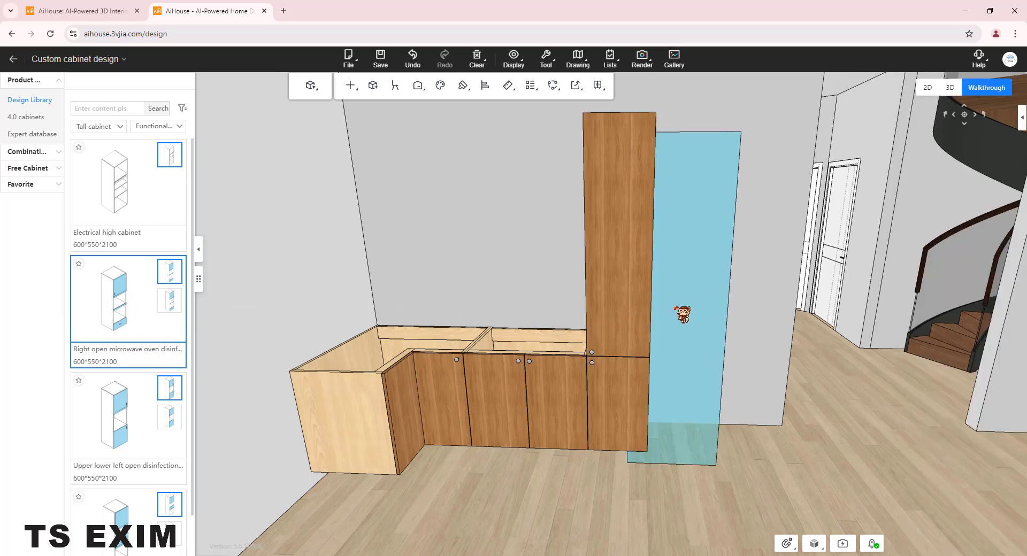
click(738, 488)
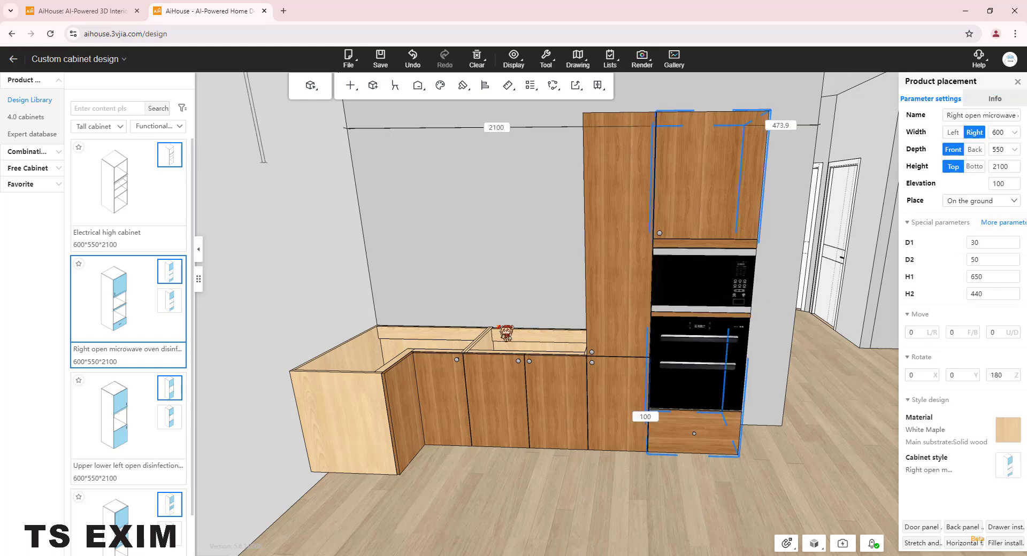
Place a 600*550*2100 Electrical high cabinet against the side wall next to the corner cabinet's open end
right_drag(512, 282, 460, 316)
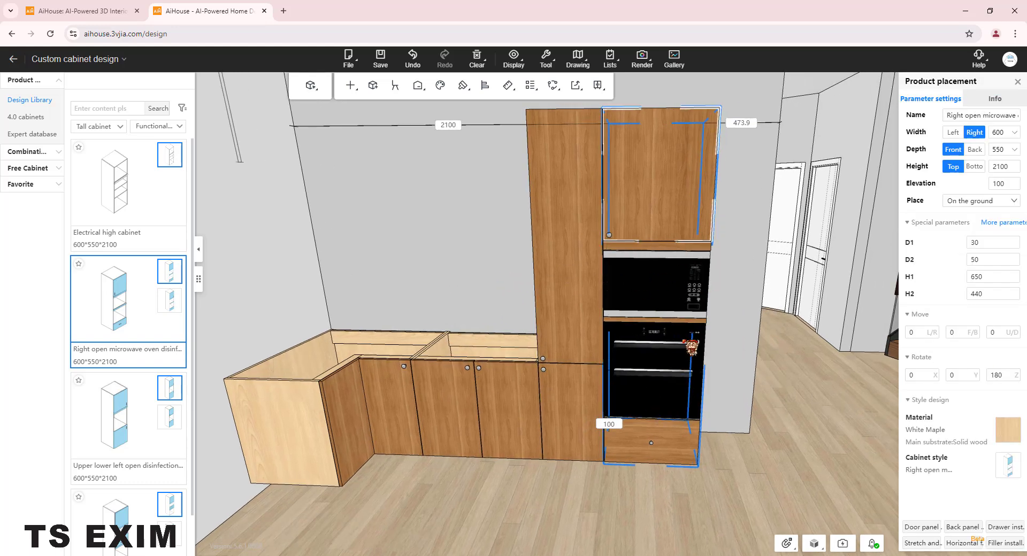
drag(748, 422, 540, 417)
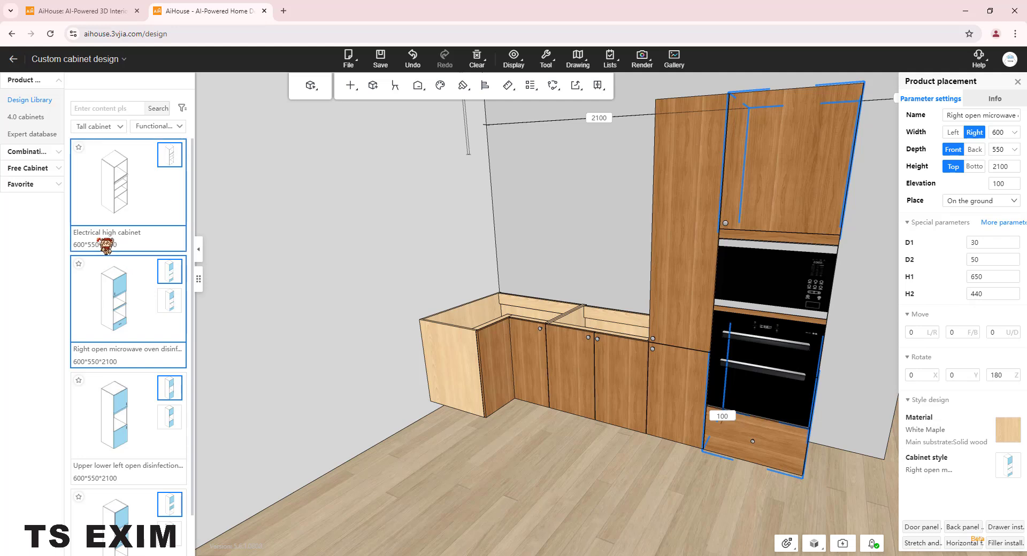
drag(326, 319, 267, 275)
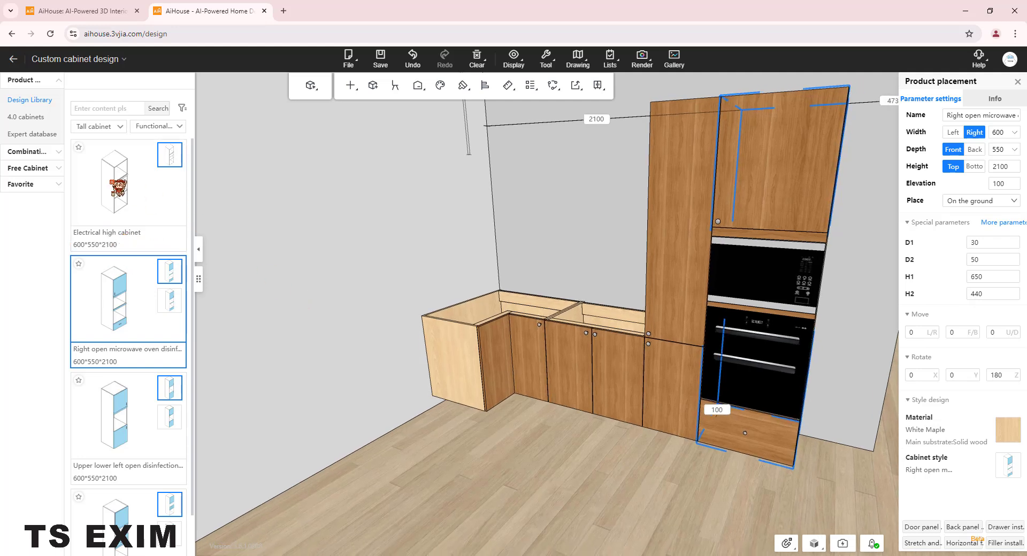
drag(118, 187, 390, 409)
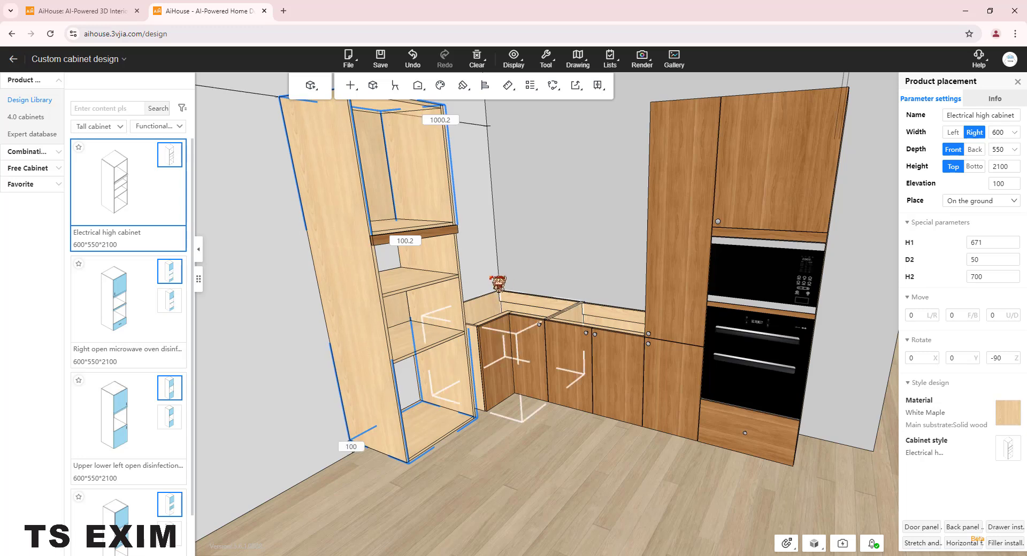
Install the Embedded water dispenser-03 kitchen appliance in the middle compartment of the electrical high cabinet
scroll(505, 264, up, 5)
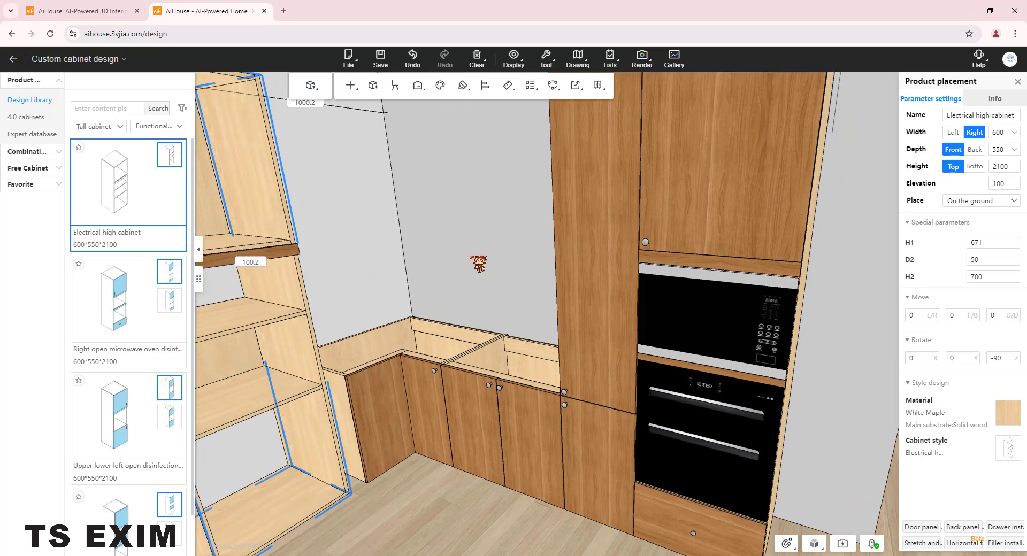
drag(471, 258, 452, 261)
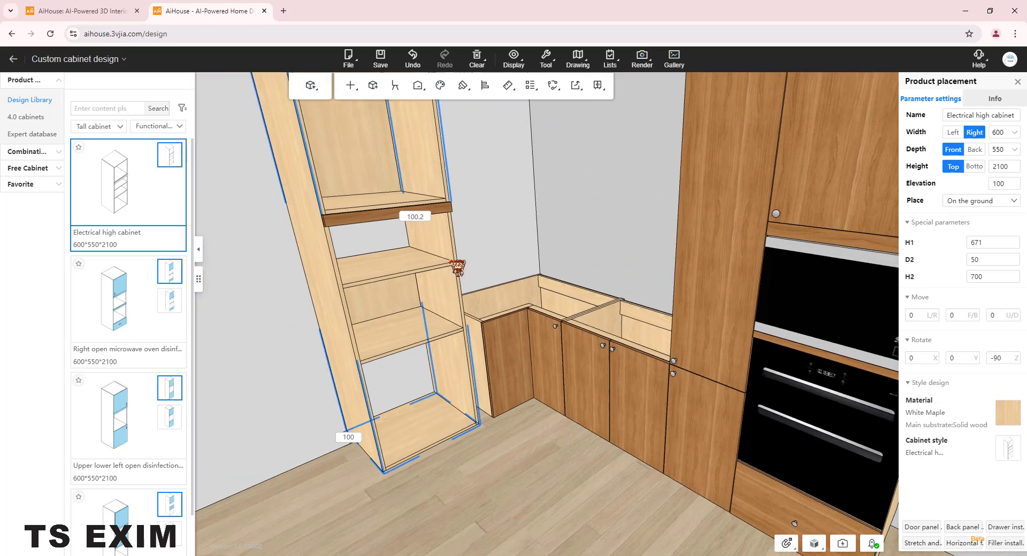
right_click(328, 159)
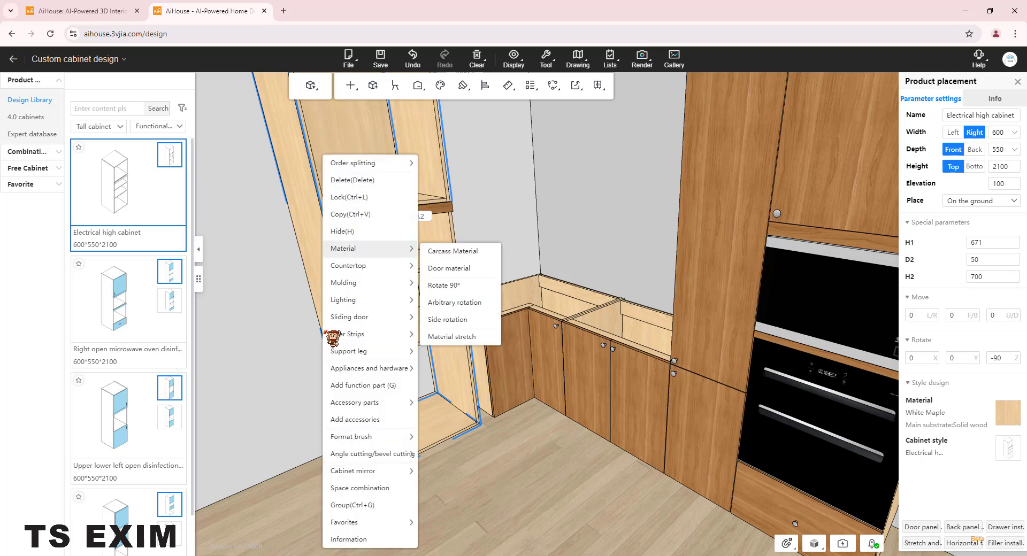
mouse_move(336, 369)
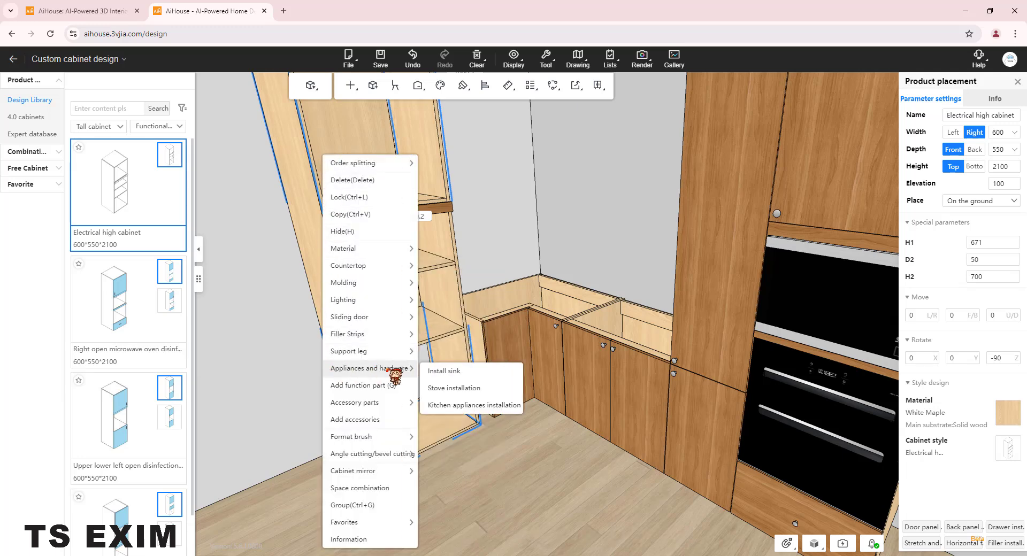
click(470, 407)
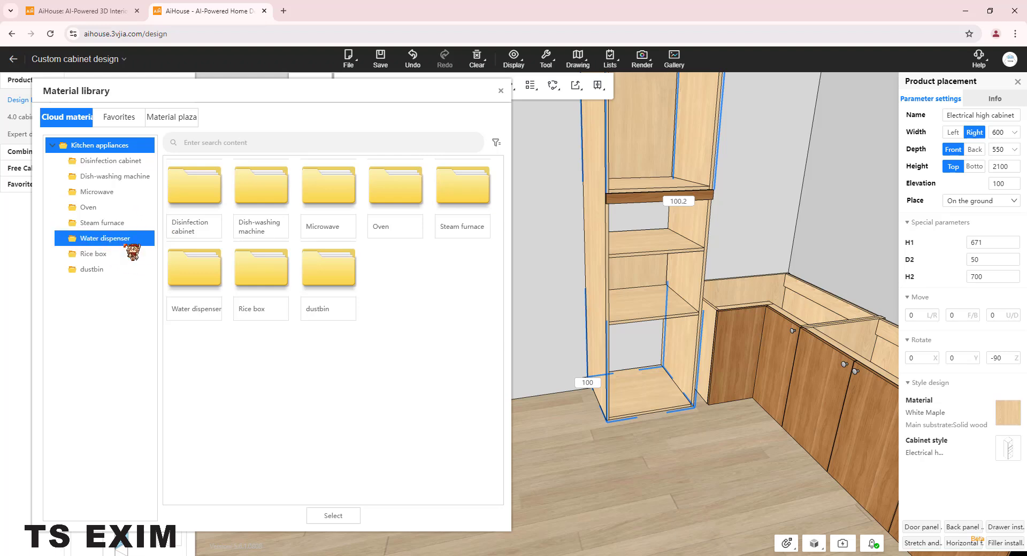
click(126, 201)
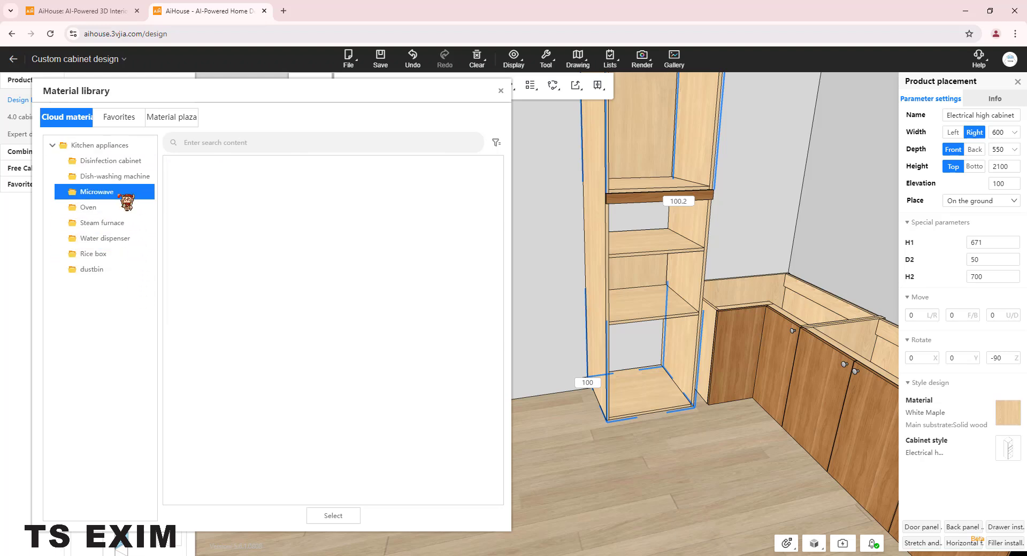
click(123, 239)
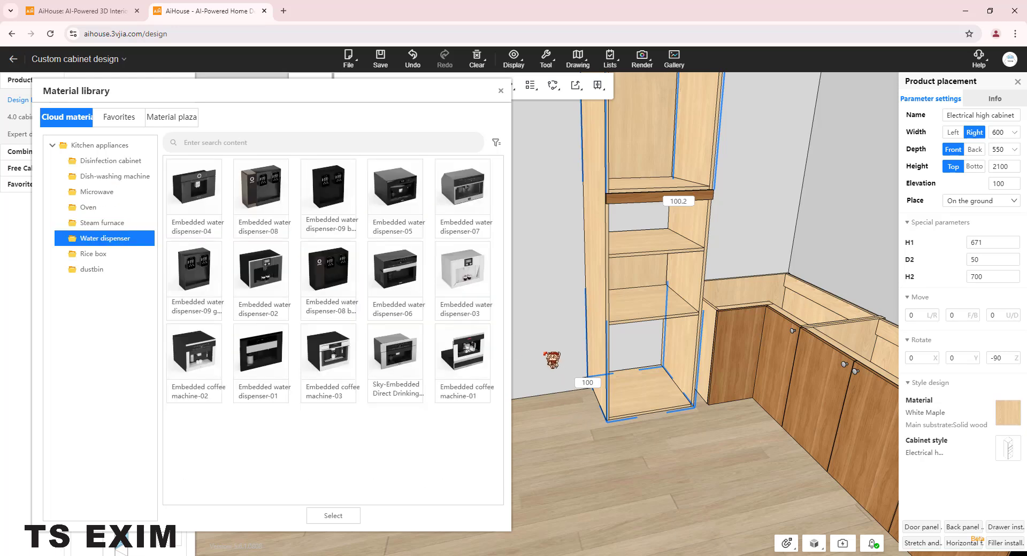
right_drag(544, 354, 528, 364)
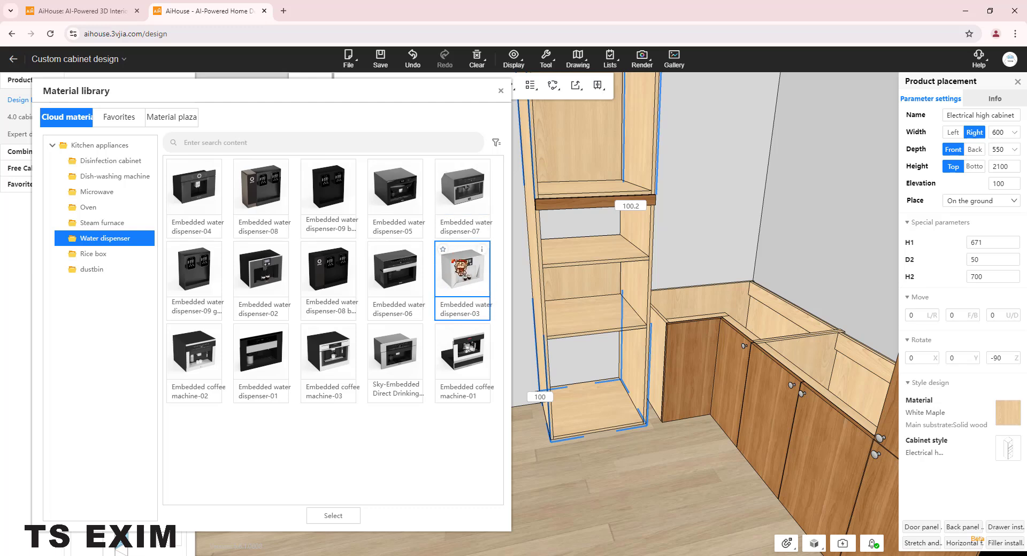
drag(452, 260, 602, 307)
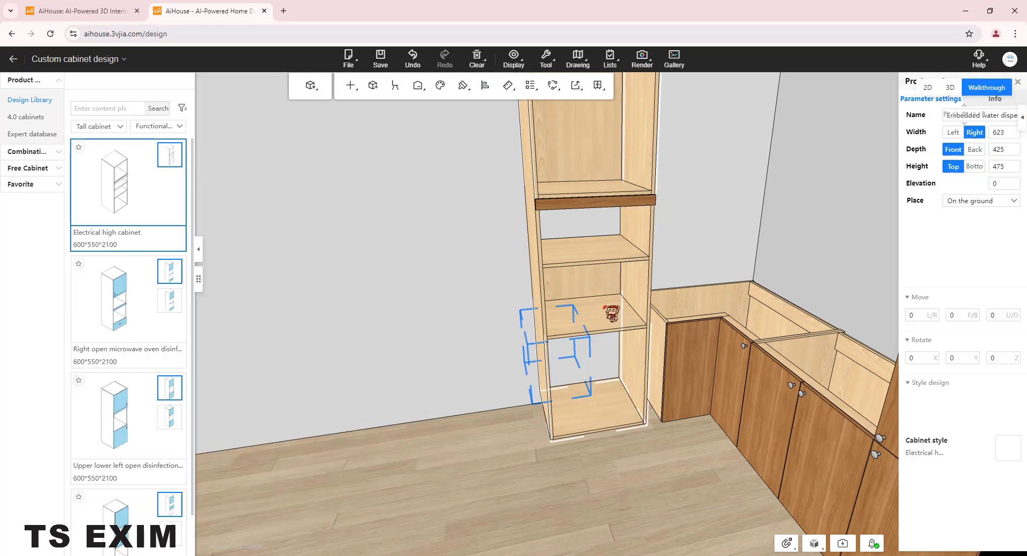
click(636, 380)
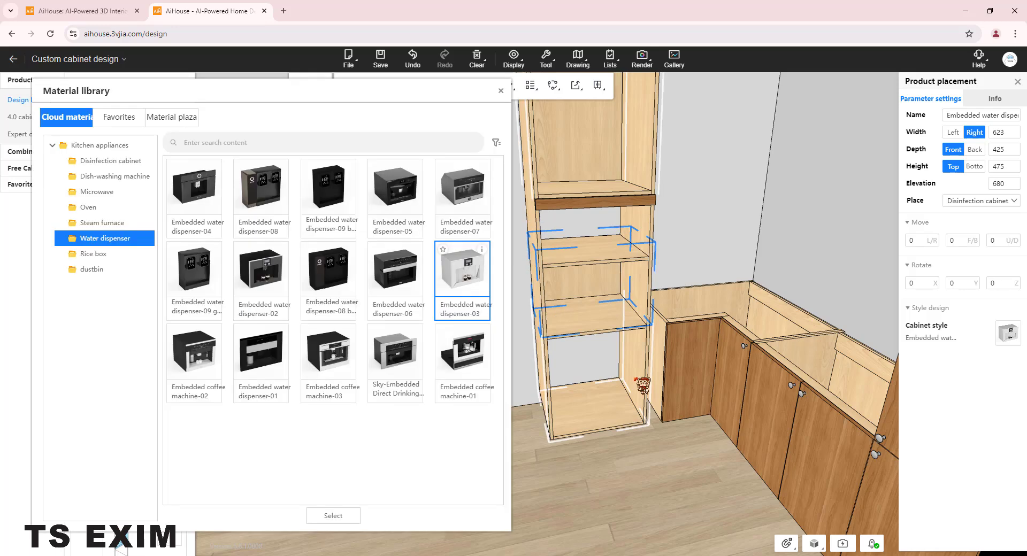
click(502, 92)
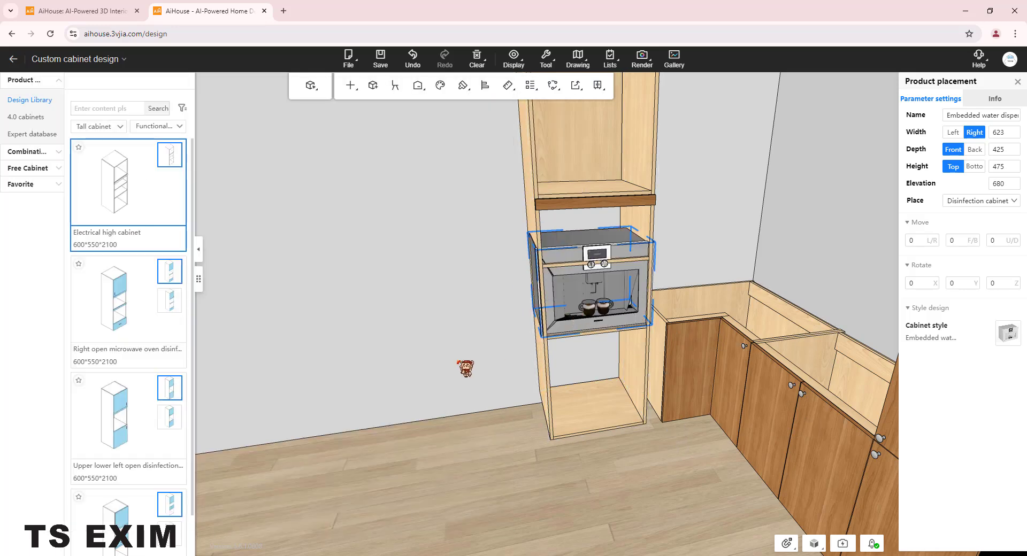
Check the electrical high cabinet's dimensions and set the embedded water dispenser's height to 400
scroll(466, 369, up, 3)
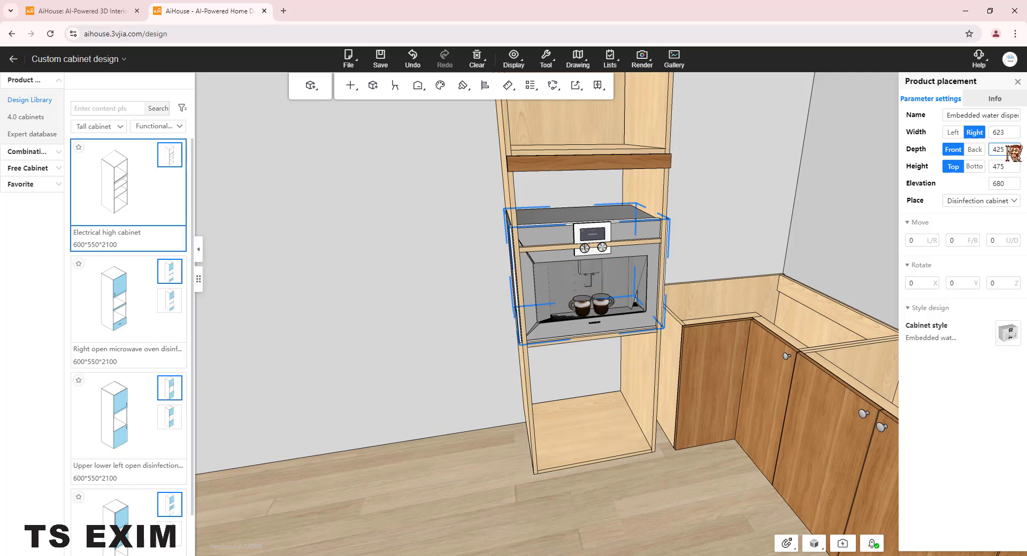
click(664, 203)
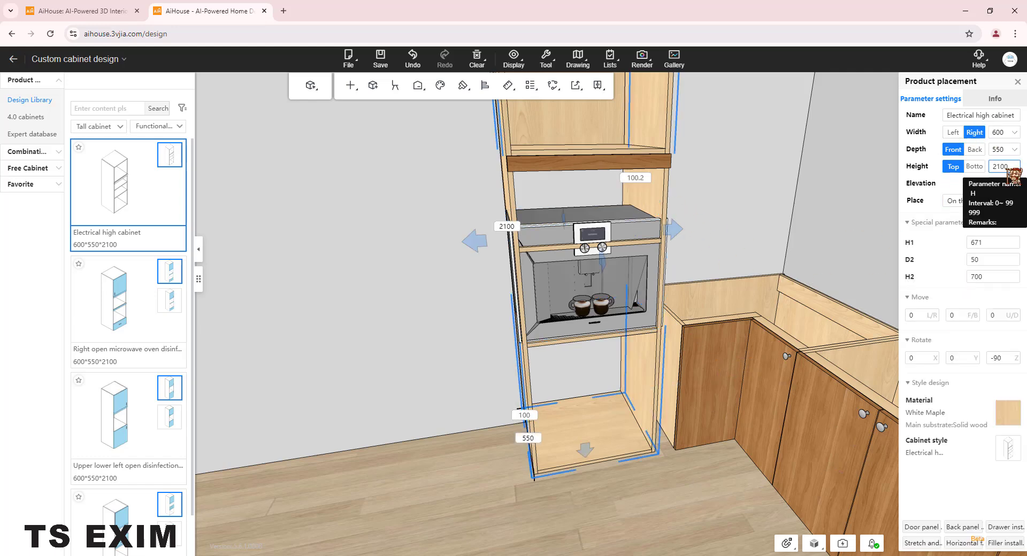
scroll(608, 385, up, 1)
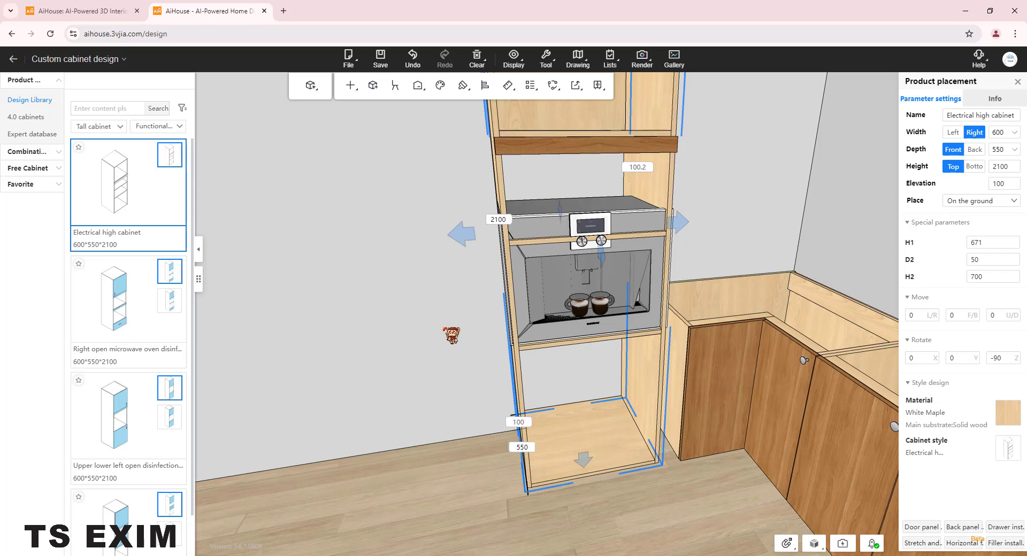
key(Escape)
click(587, 278)
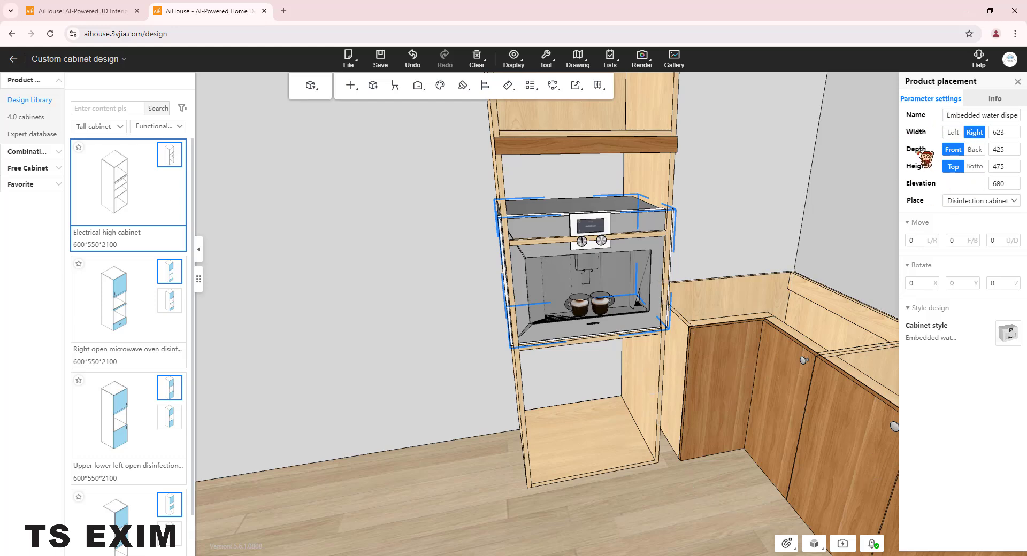
click(1000, 167)
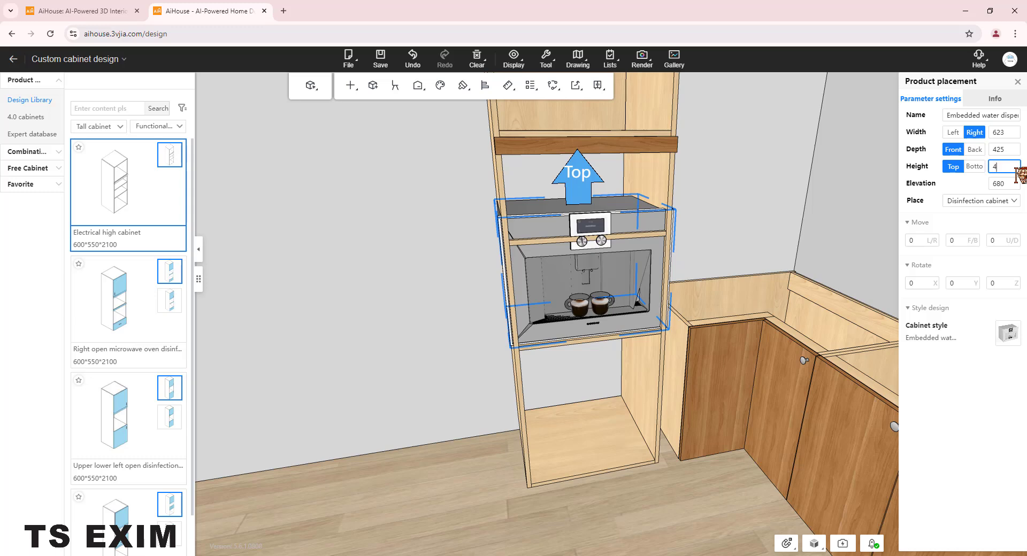
key(Return)
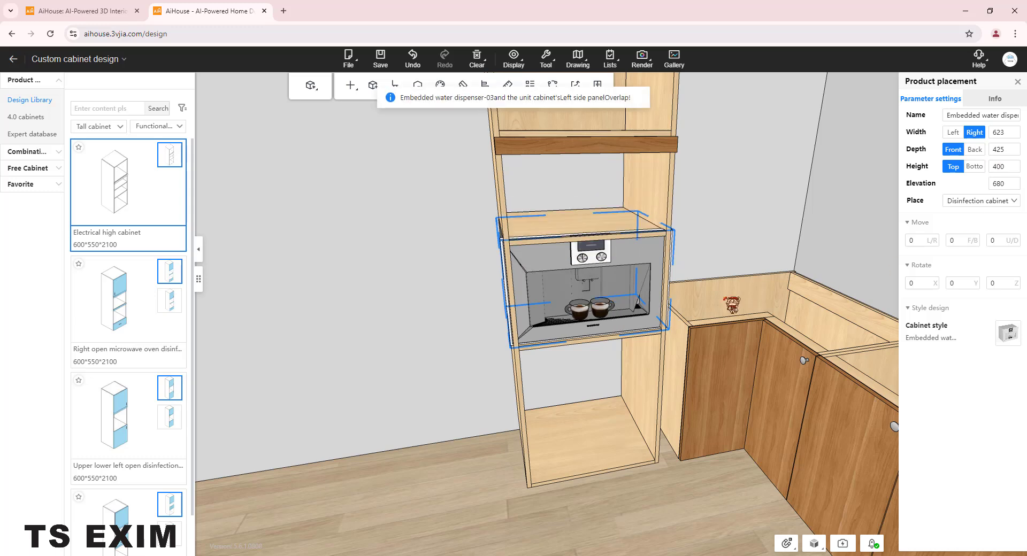
Set the water dispenser's width to 600 from its right side, and reduce it by 20 to 580 from its left side
click(1010, 133)
key(Return)
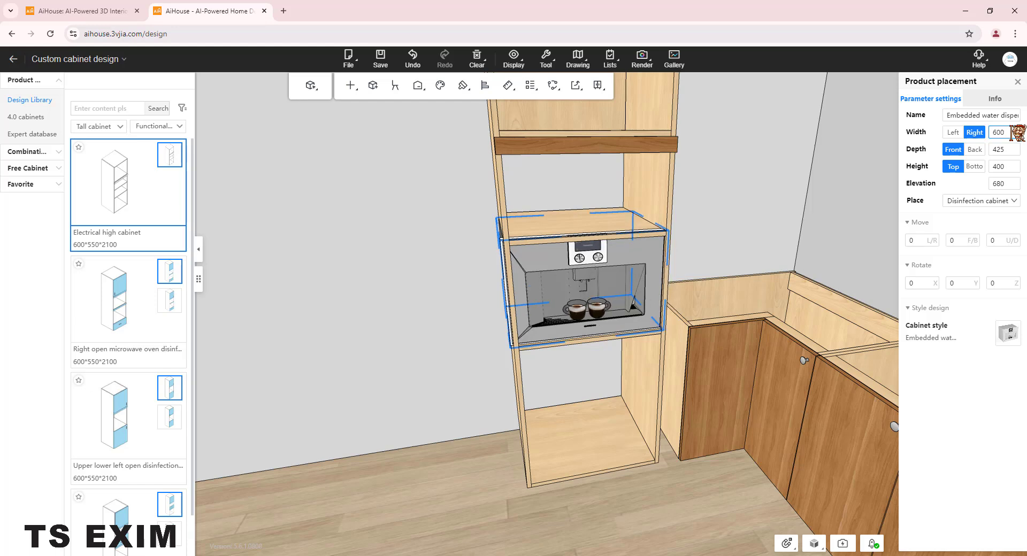
click(961, 133)
click(1014, 133)
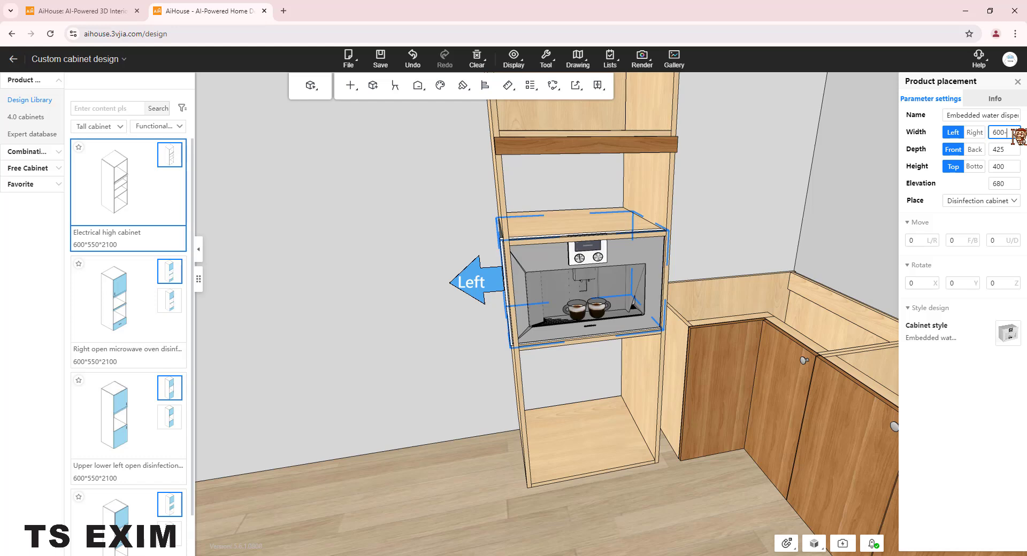
text(-20)
key(Return)
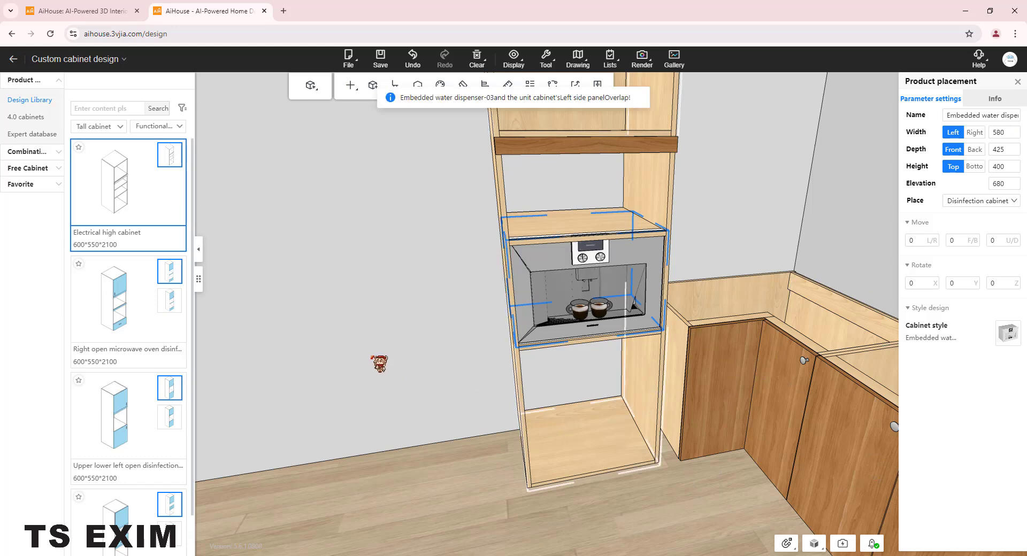
middle_drag(374, 356, 367, 359)
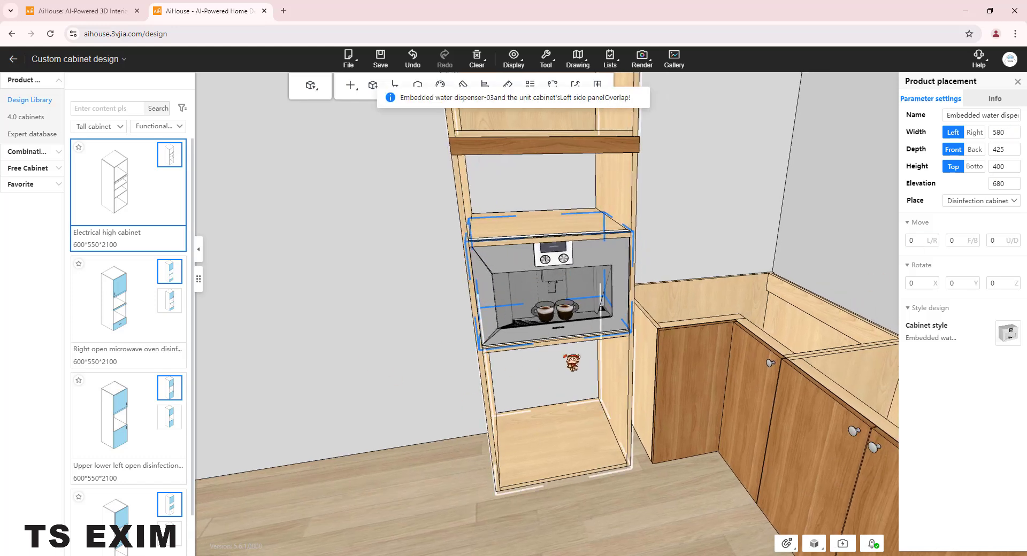
click(427, 394)
scroll(426, 394, up, 1)
scroll(422, 386, down, 2)
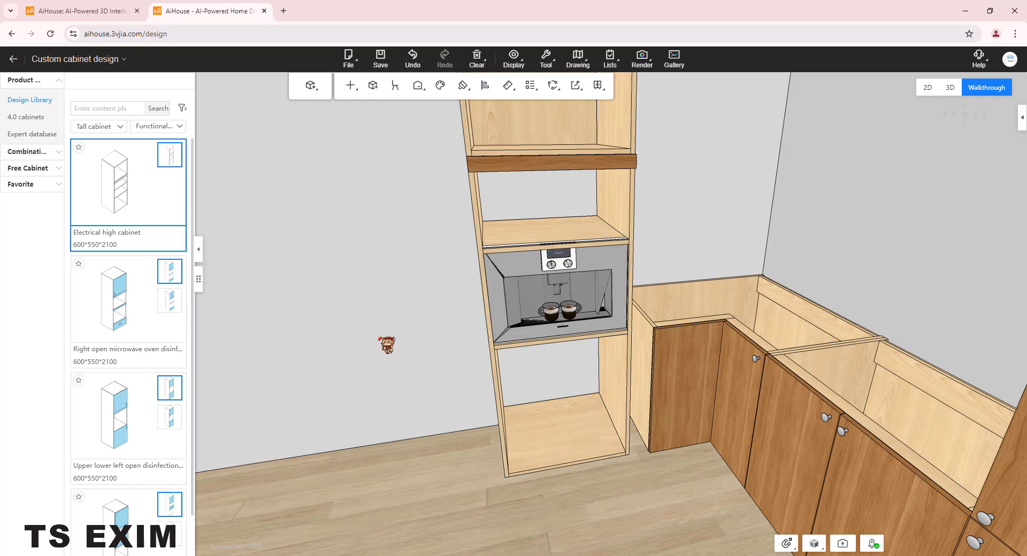
Try removing the layer panel directly above the water dispenser, and undo the deletion
click(531, 238)
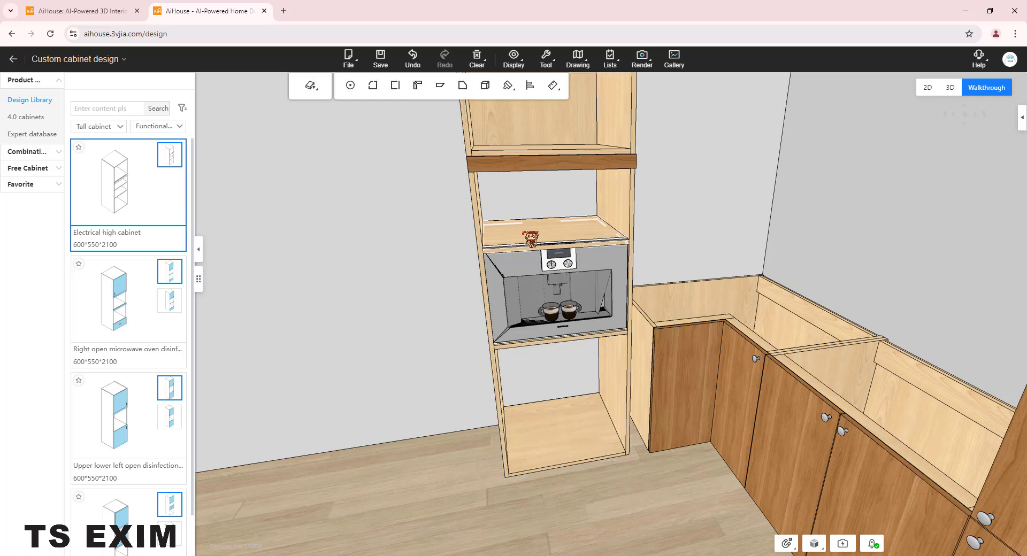
click(531, 239)
key(Delete)
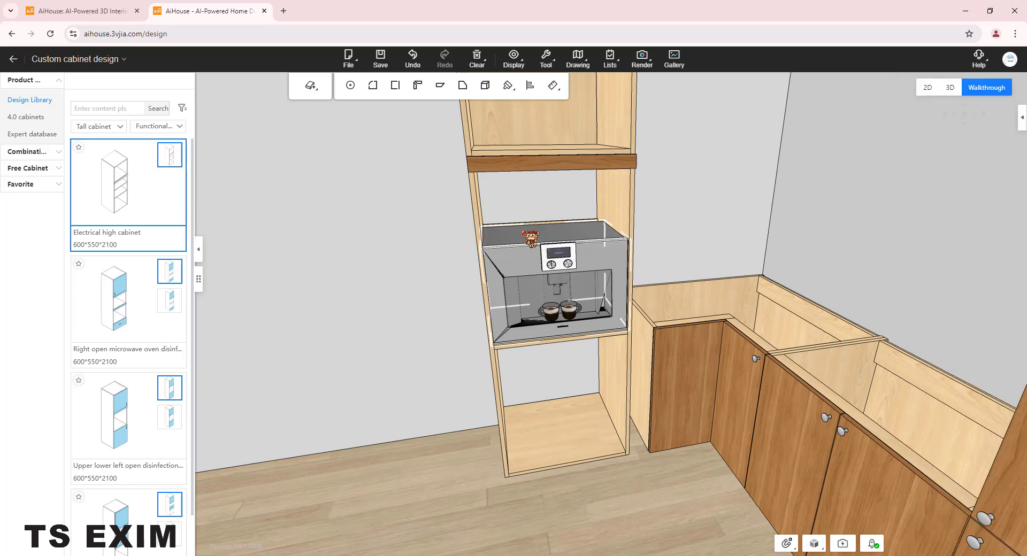
key(ctrl+z)
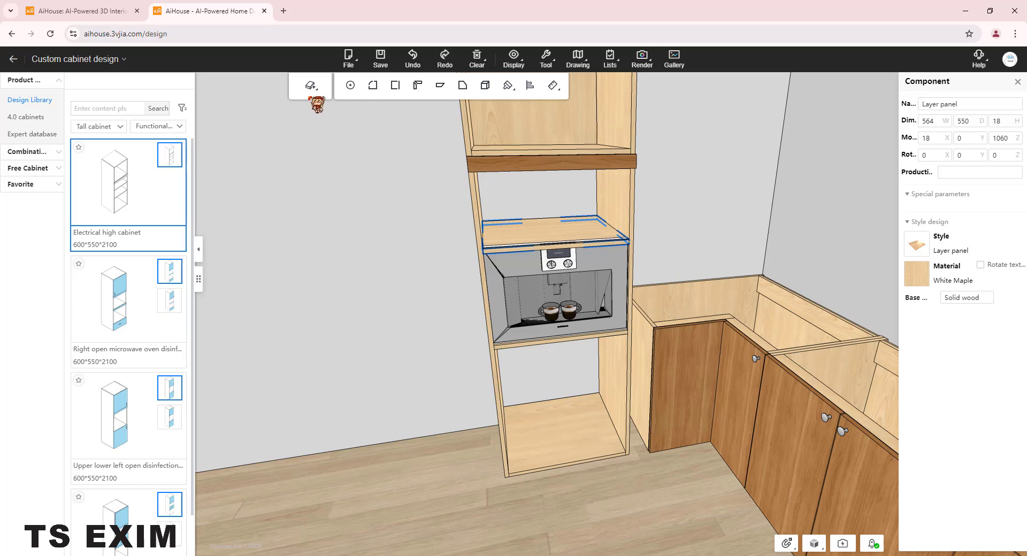
Switch to unit selection and select the whole electrical high cabinet
click(311, 86)
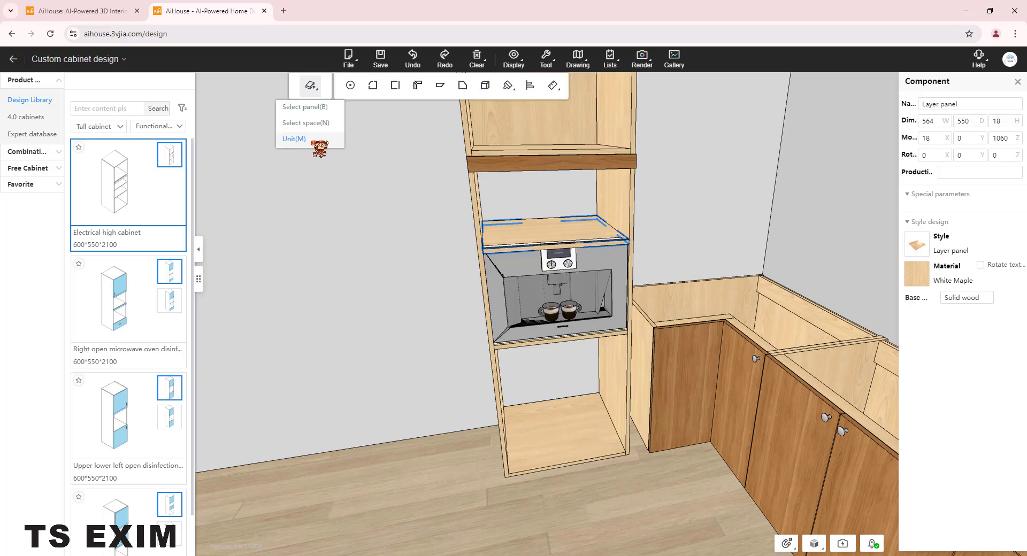
click(295, 138)
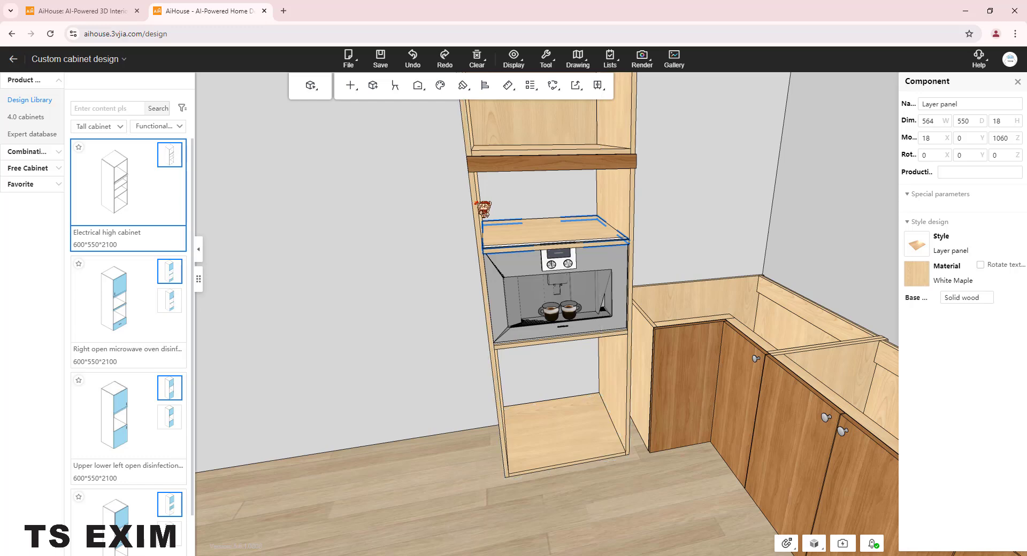
key(q)
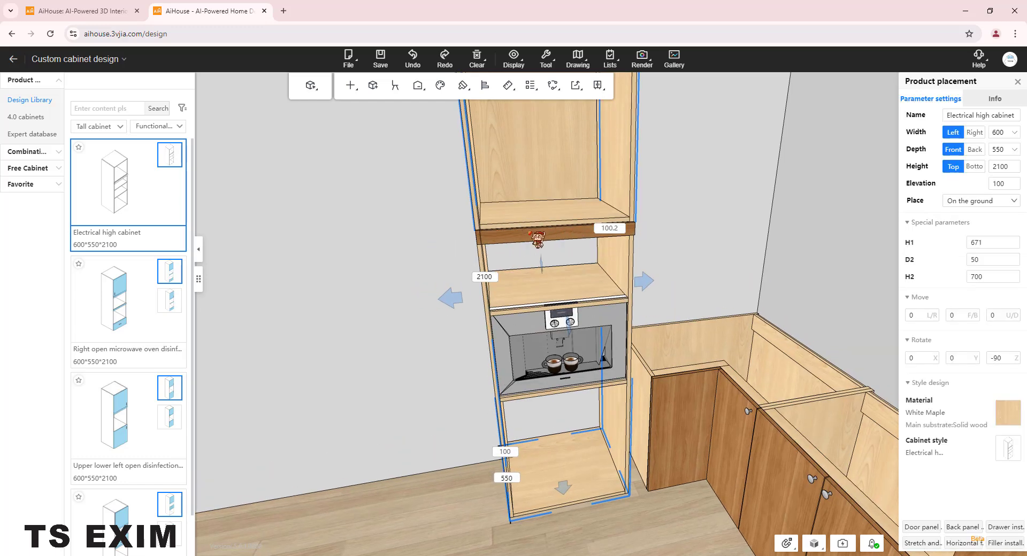
Return to panel selection and set the depth of the back support panel above the water dispenser to 150
click(310, 86)
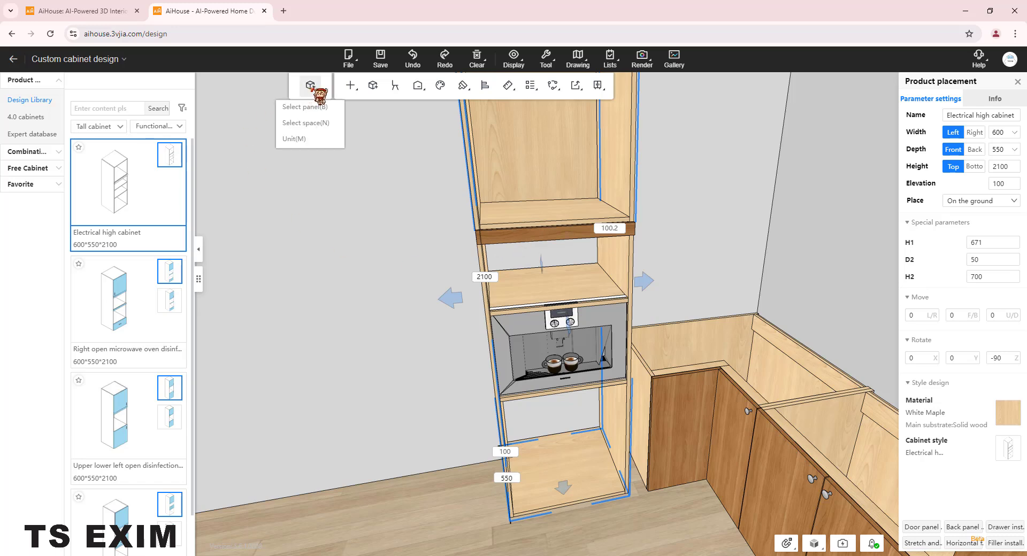
click(309, 107)
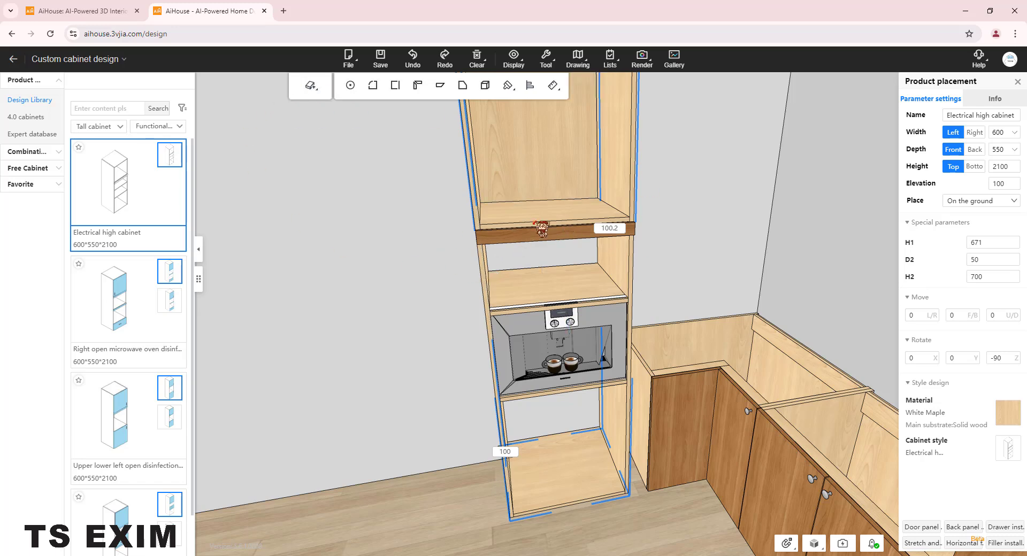
click(553, 235)
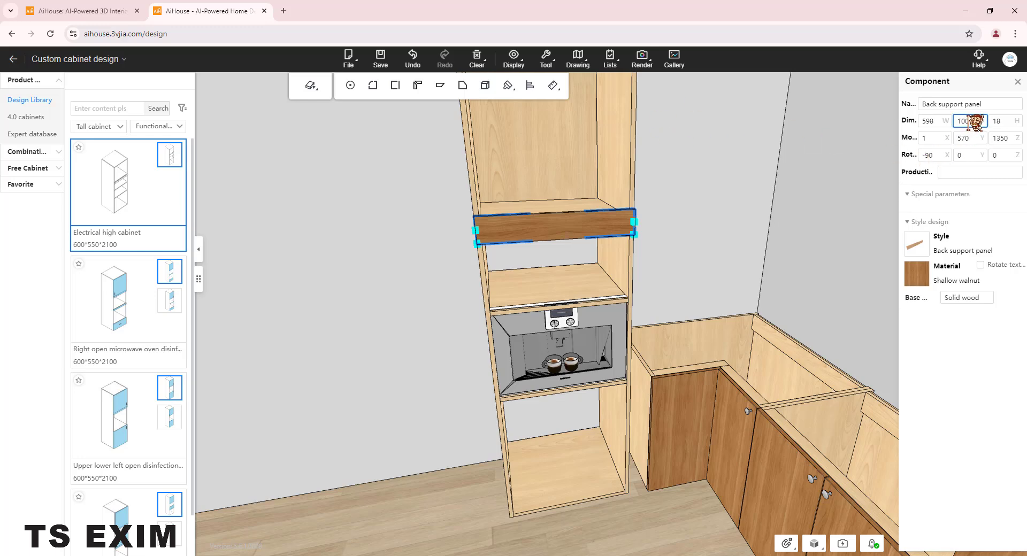
key(BackSpace)
key(BackSpace)
text(50)
key(Return)
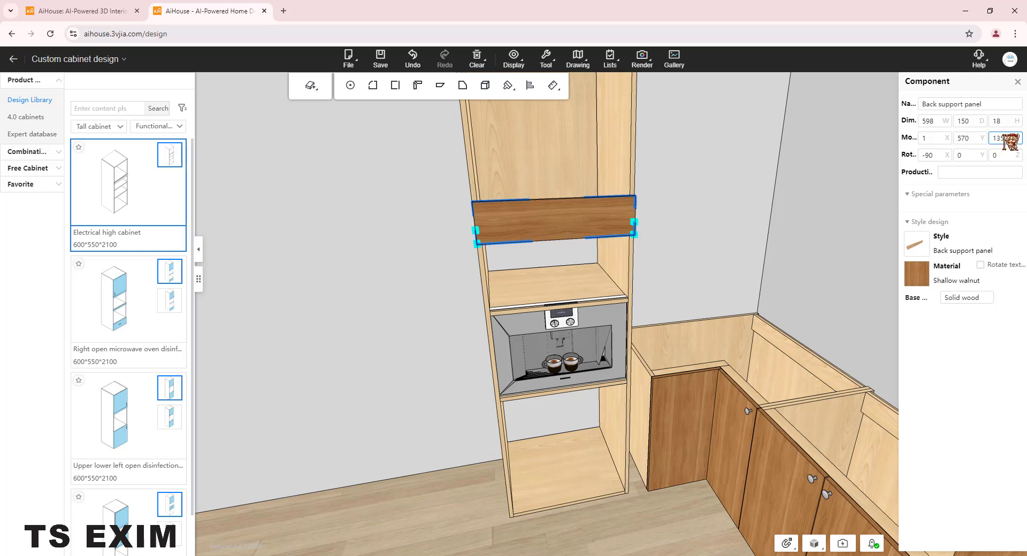
Lower the back support panel to a Z position of 1000, and readjust its height within the opening above the water dispenser
key(ctrl)
key(ctrl)
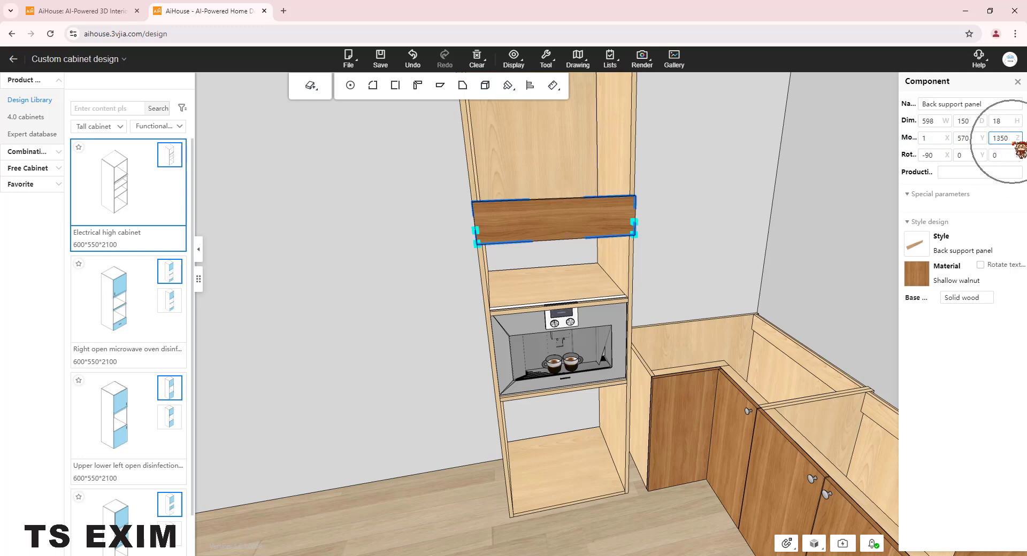
click(1003, 138)
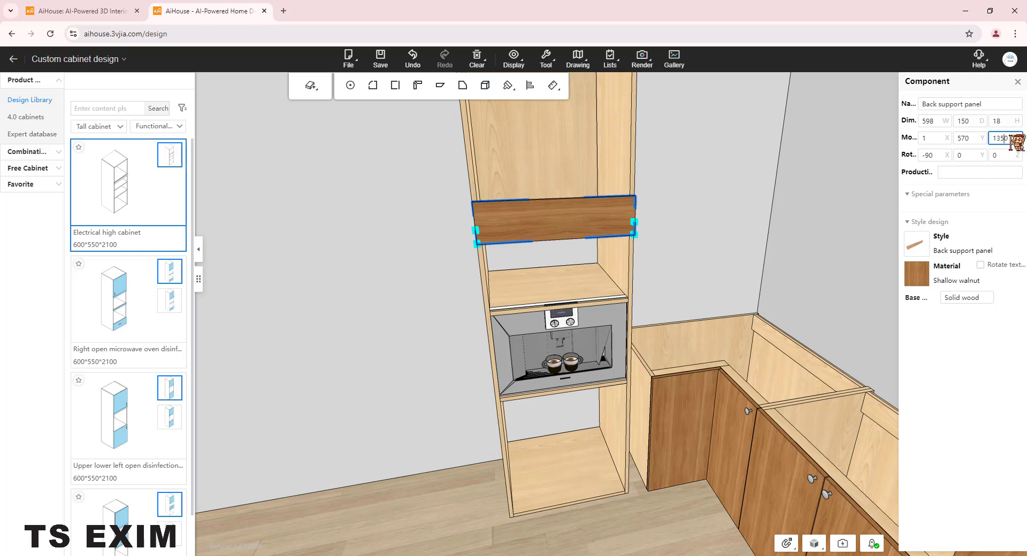
key(Return)
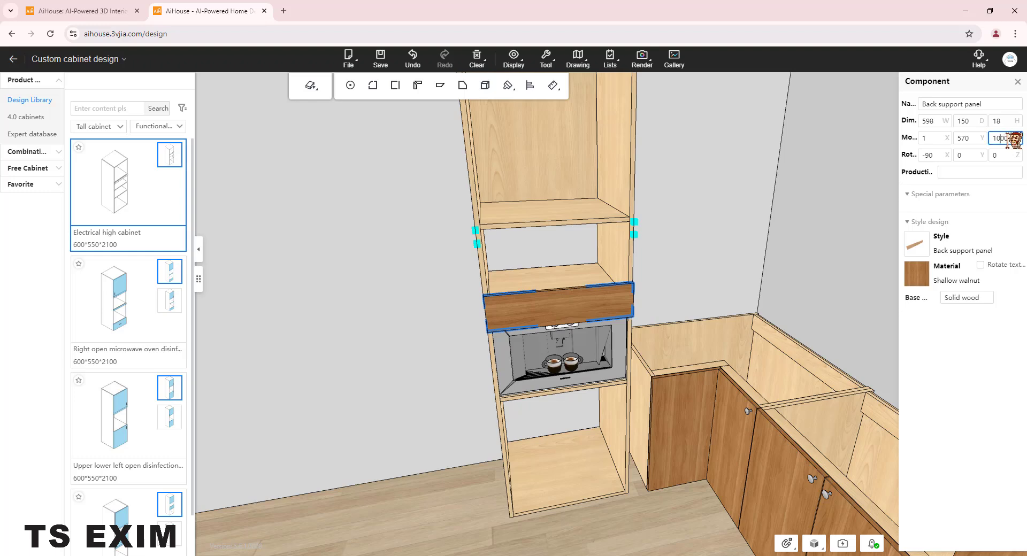
key(Return)
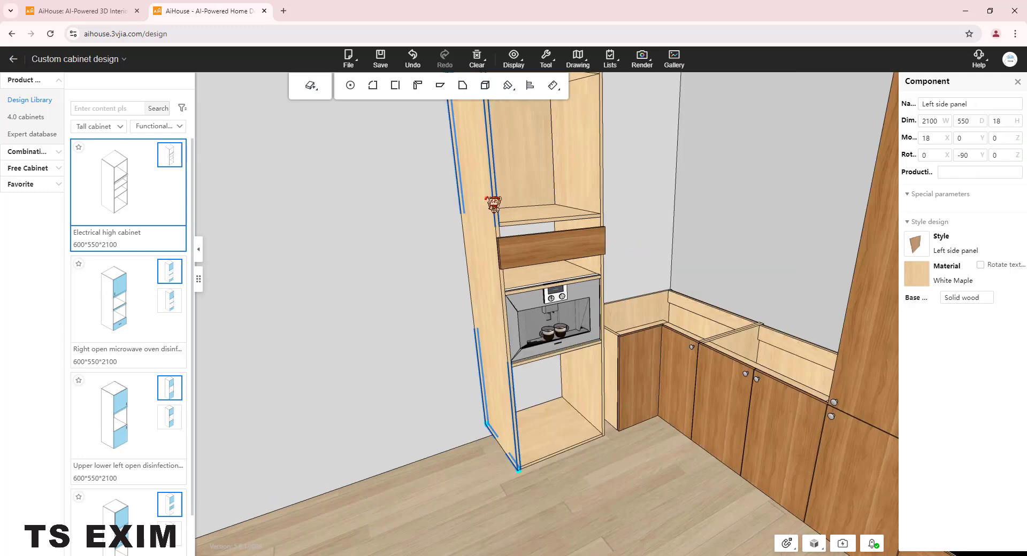
Delete the electrical high cabinet's left side panel, and remove the rest of the cabinet with its water dispenser
key(Delete)
click(501, 196)
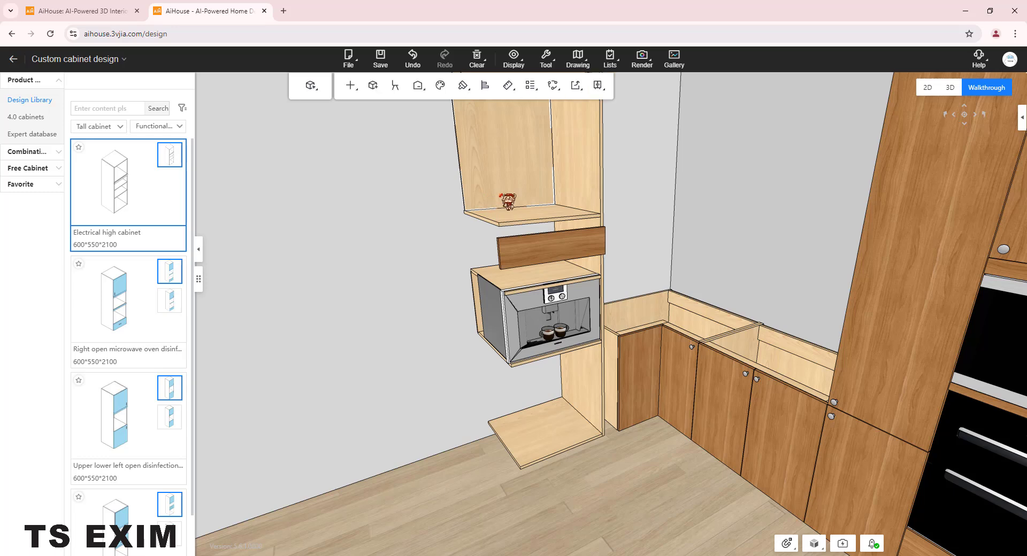
key(Delete)
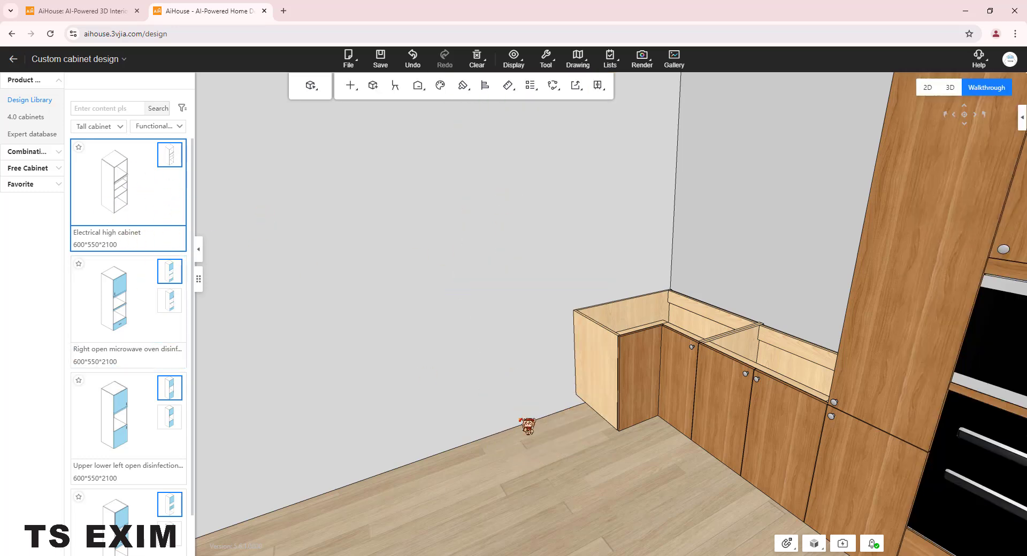
Place a Three extraction right open cabinet from the high drawer cabinets on the open side of the oven and microwave cabinet
drag(392, 369, 562, 392)
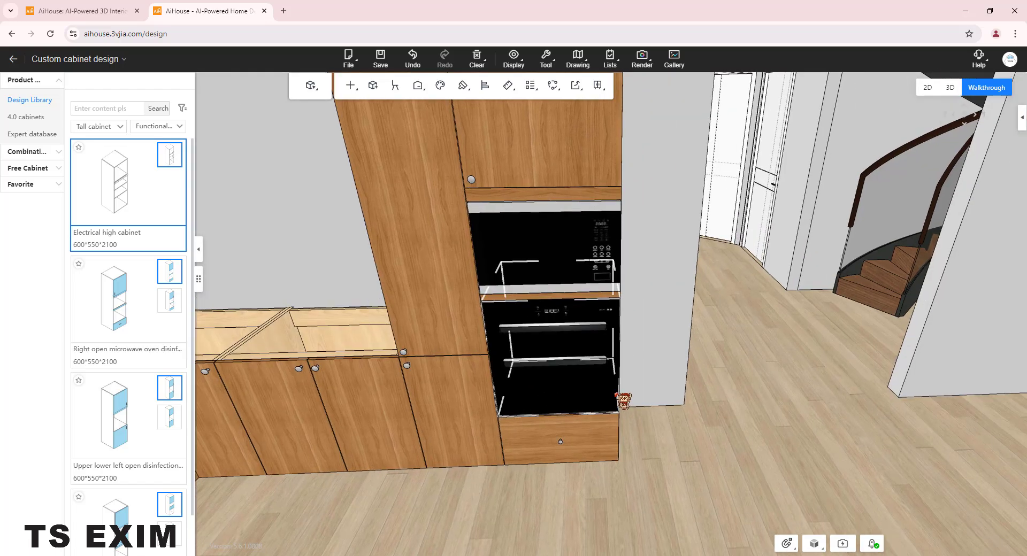
scroll(616, 395, down, 2)
drag(636, 429, 616, 183)
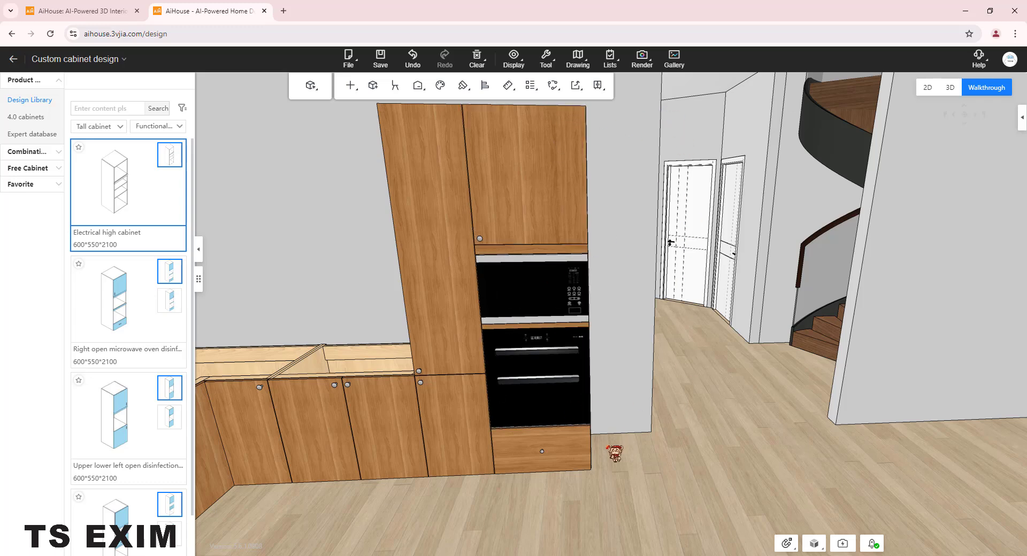
right_drag(658, 193, 615, 218)
click(174, 128)
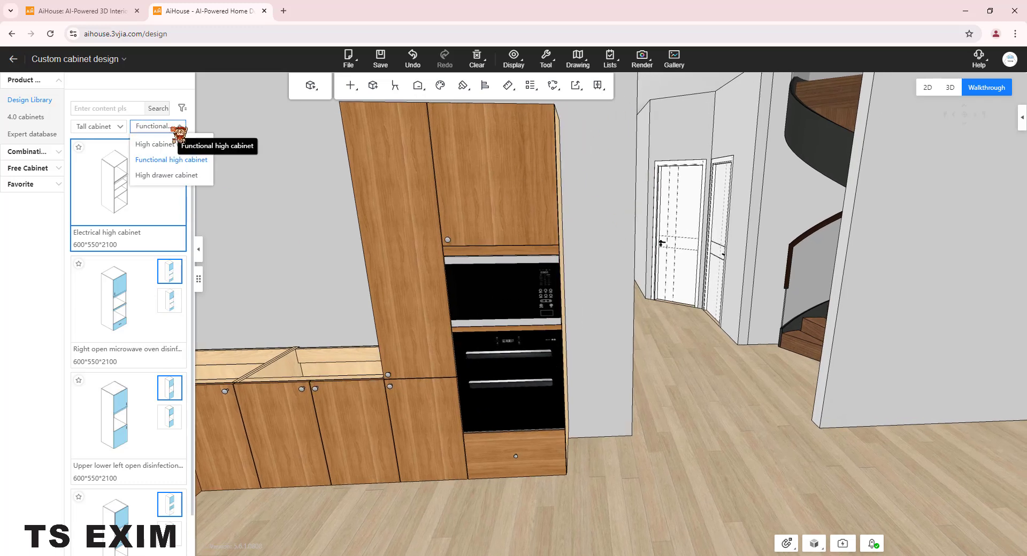
click(181, 176)
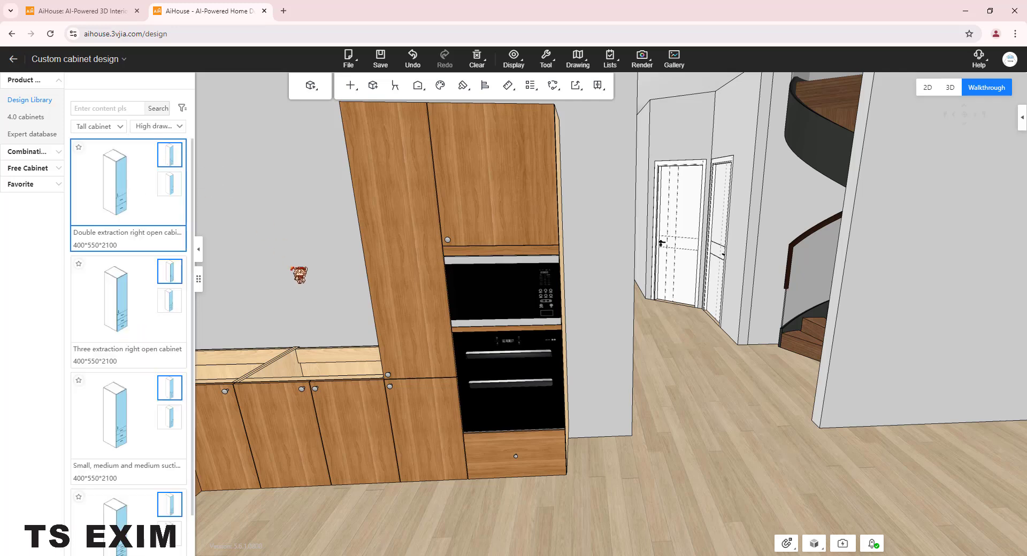
scroll(140, 293, down, 1)
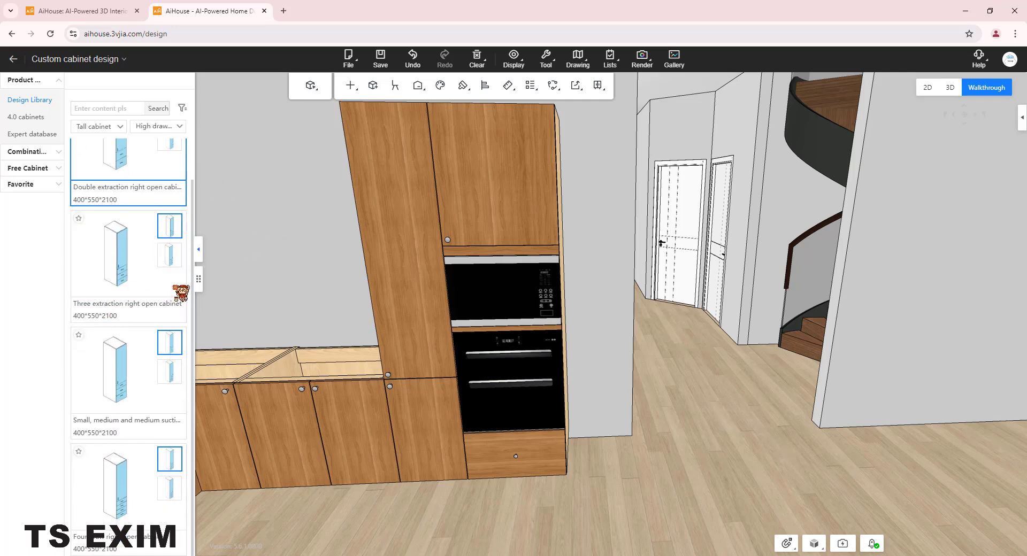
drag(115, 256, 609, 317)
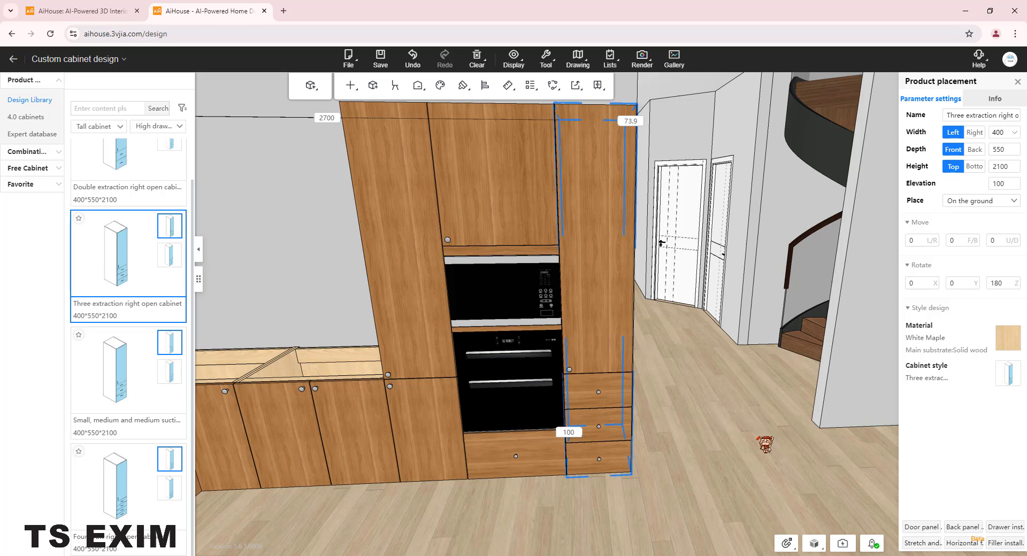
Examine the gap between the outer side of the new three-drawer tall cabinet and the end of the wall
scroll(765, 444, down, 3)
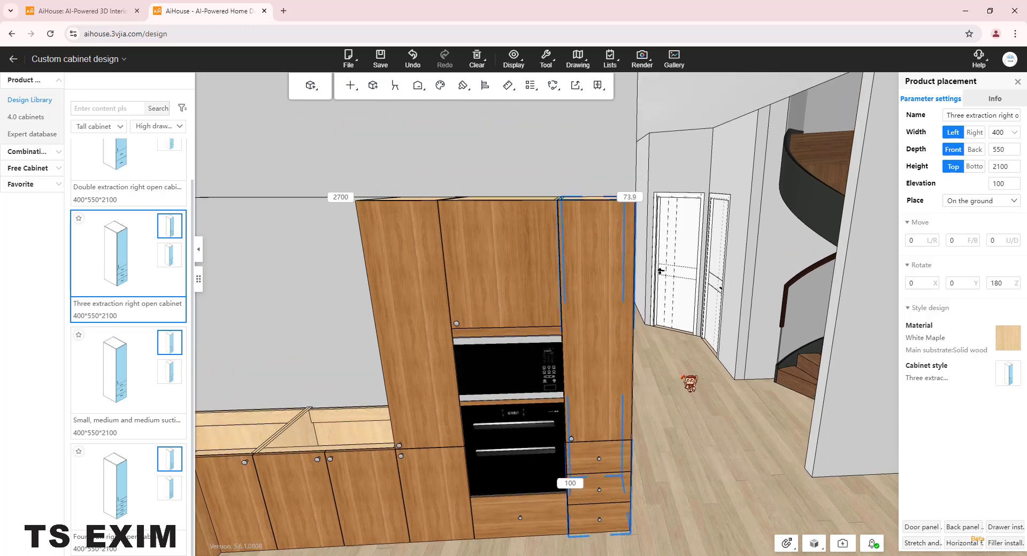
scroll(663, 402, up, 5)
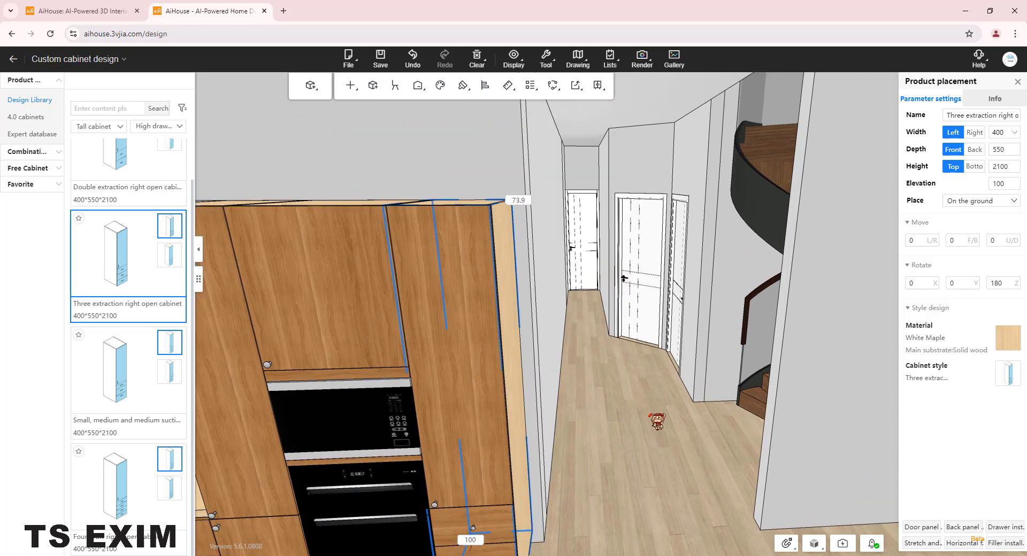
drag(676, 337, 640, 360)
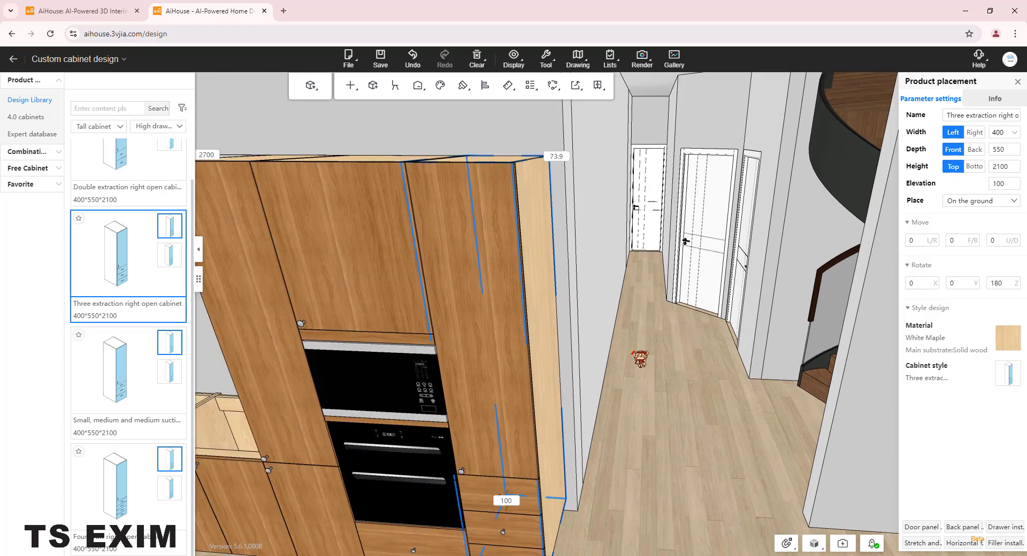
scroll(589, 211, up, 5)
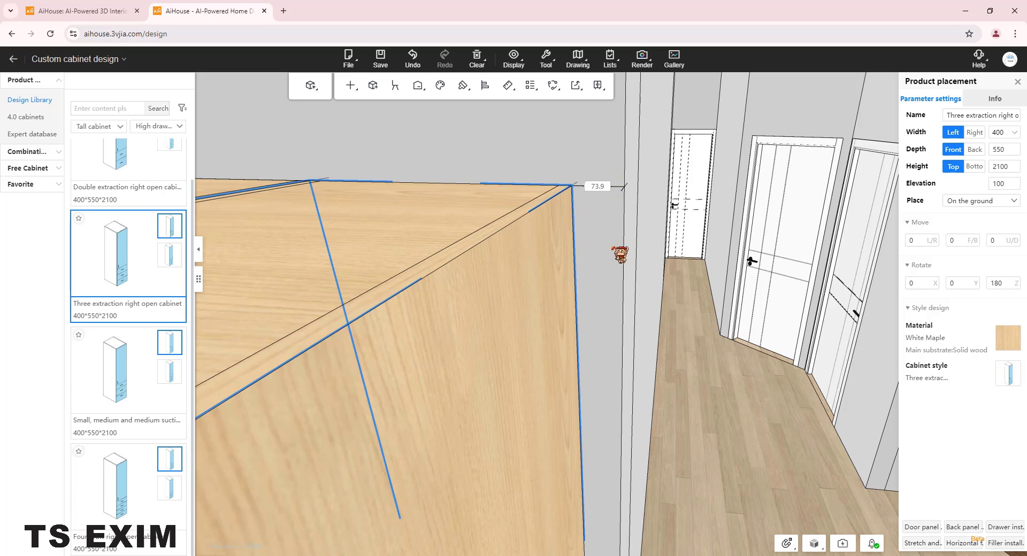
scroll(609, 229, down, 5)
scroll(622, 228, down, 1)
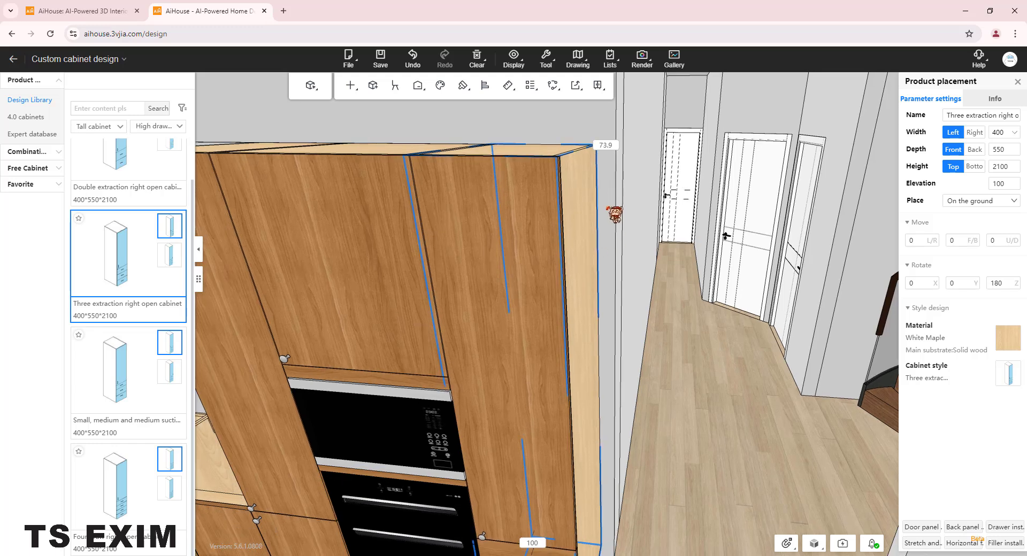
key(q)
key(q)
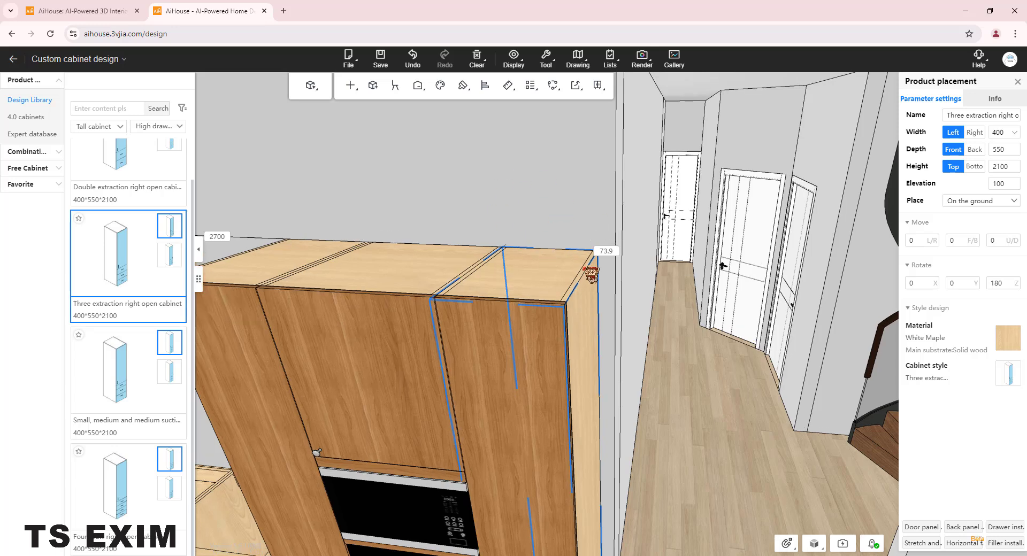
Try adding a single right end panel as a filler strip to the three-drawer tall cabinet
right_click(548, 259)
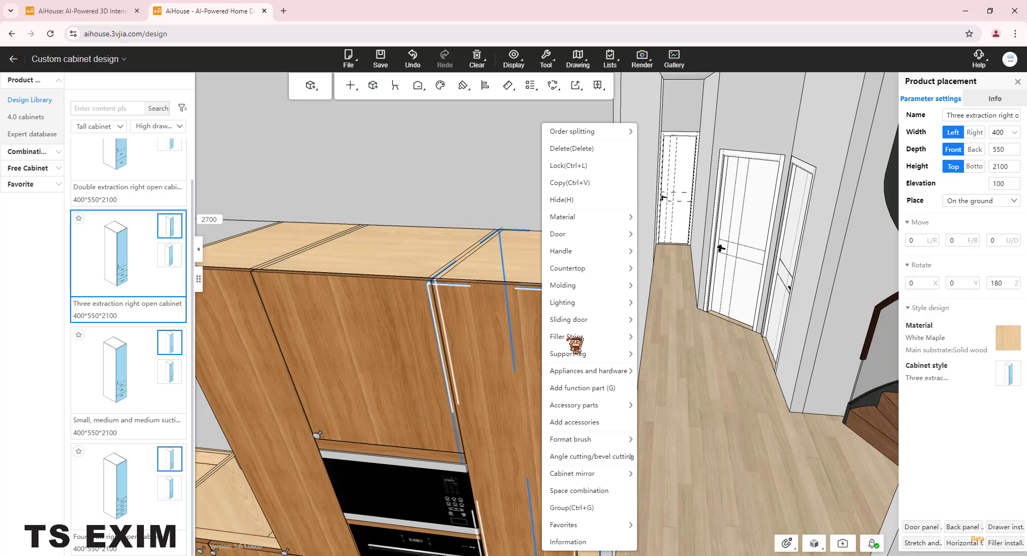
mouse_move(567, 340)
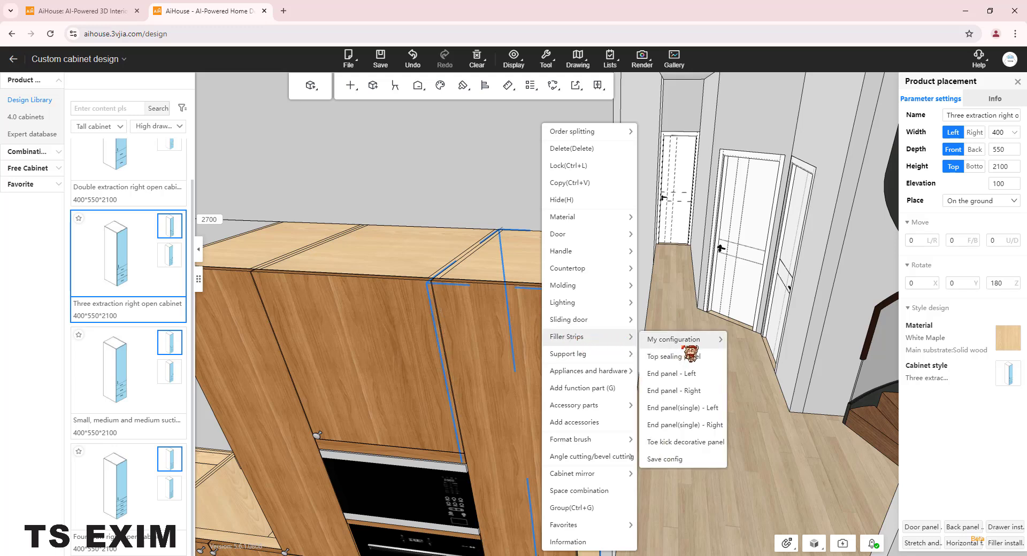
click(688, 426)
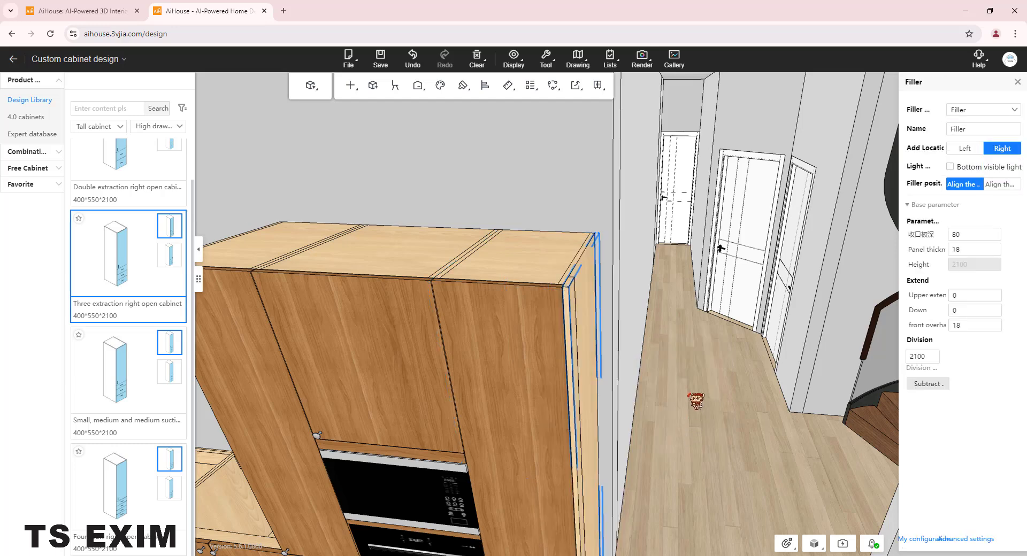
right_drag(667, 295, 534, 370)
right_drag(586, 349, 561, 367)
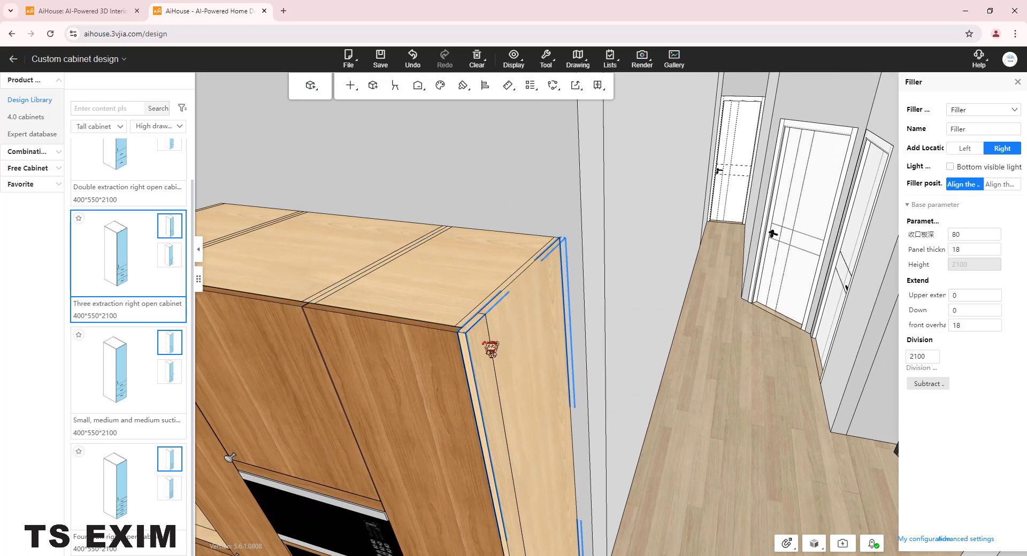
key(Escape)
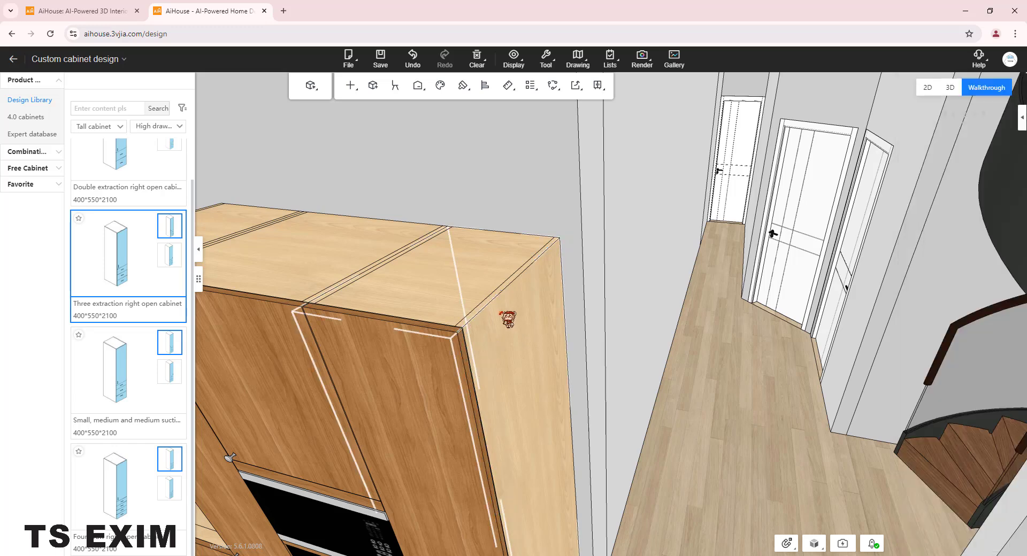
Add an L-shaped right end panel as a filler strip to the three-drawer tall cabinet
right_click(465, 277)
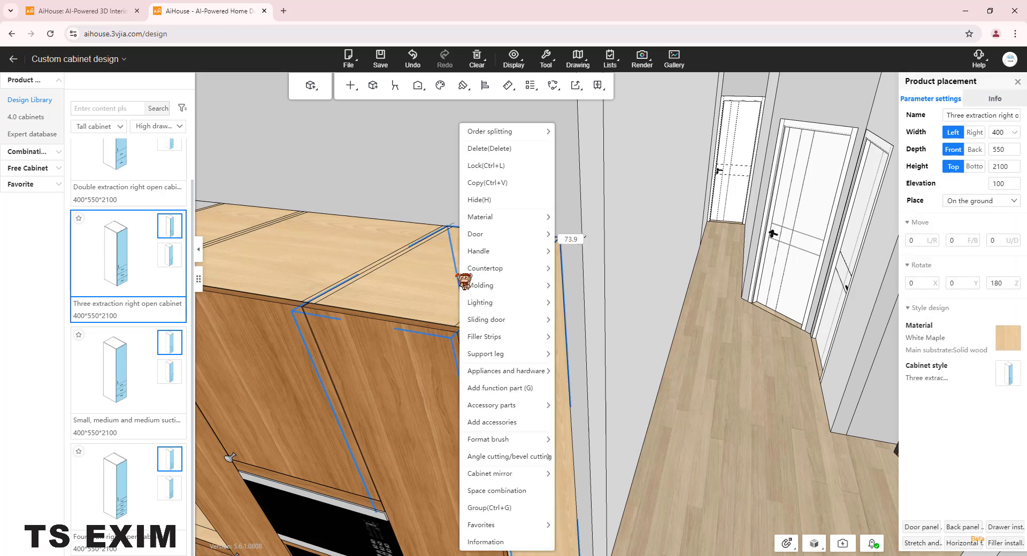
mouse_move(483, 340)
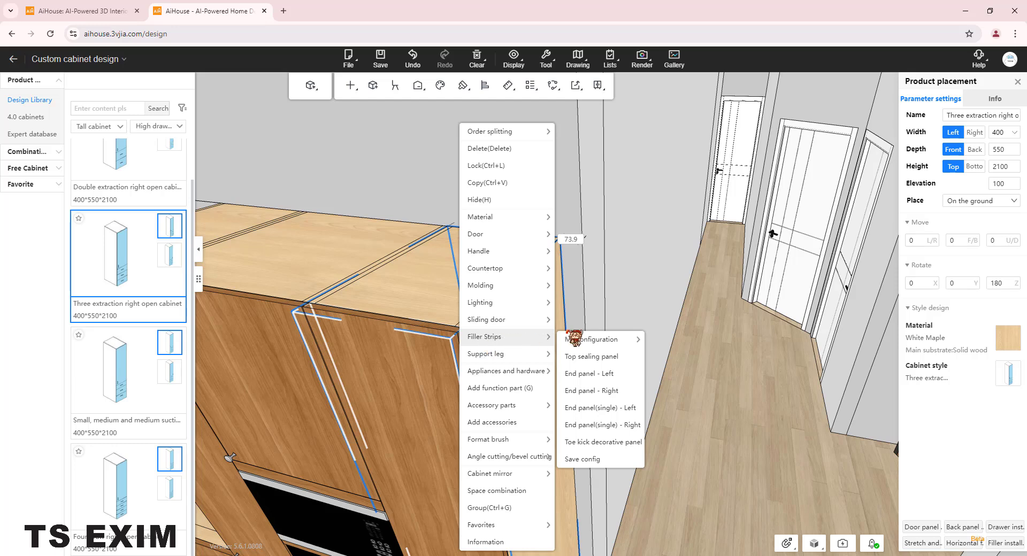
click(607, 393)
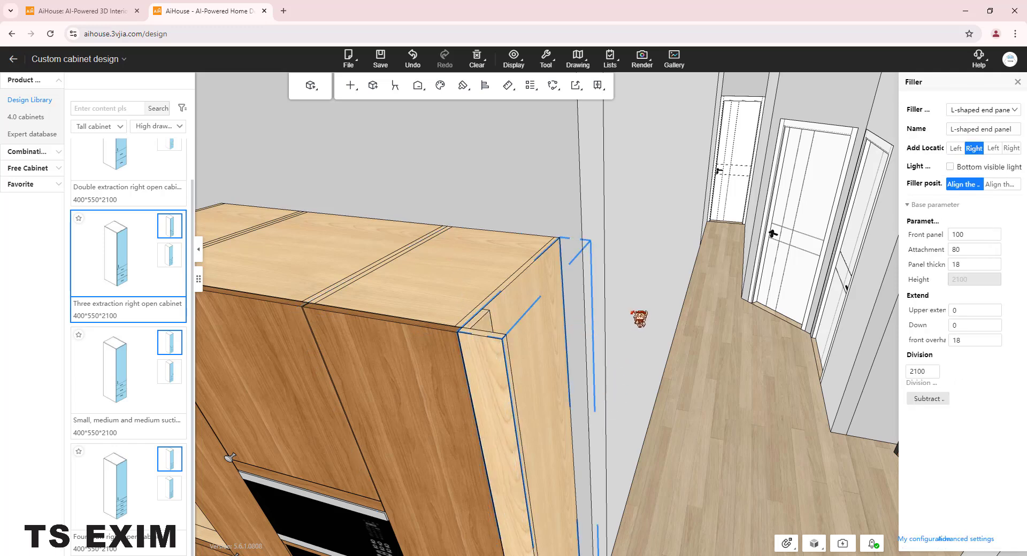
drag(631, 313, 605, 328)
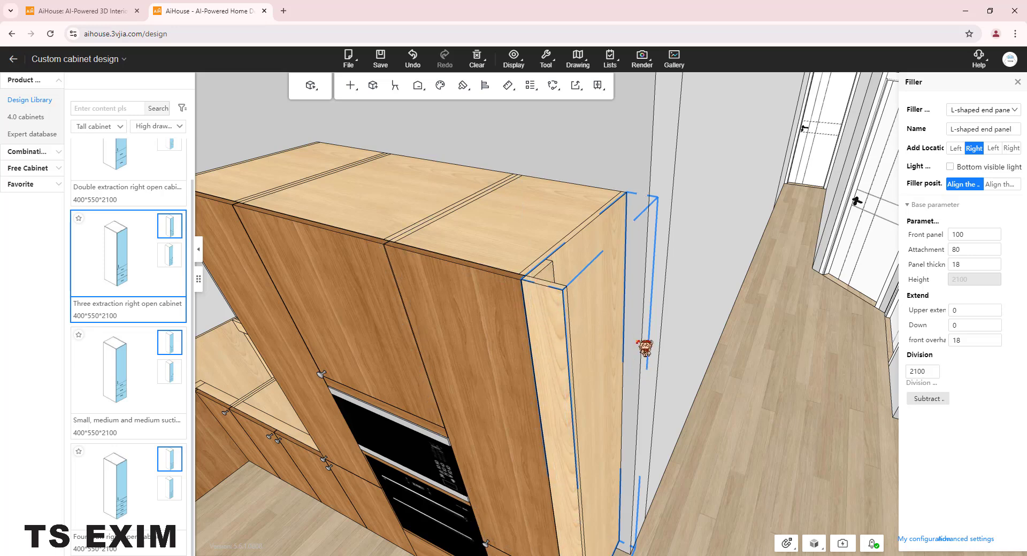
scroll(646, 348, down, 4)
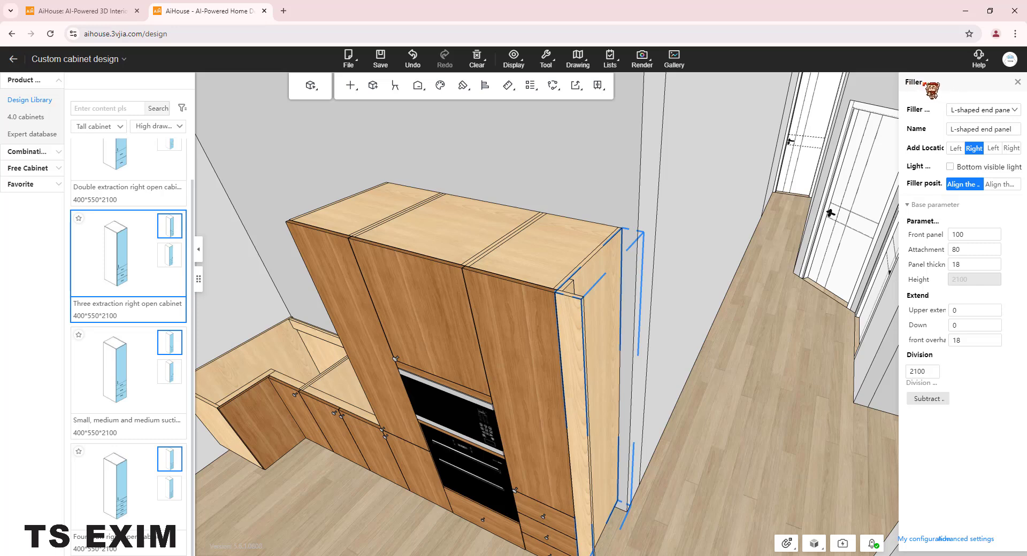
Try the other filler position for the L-shaped end panel and return it to door panel alignment
scroll(711, 407, up, 5)
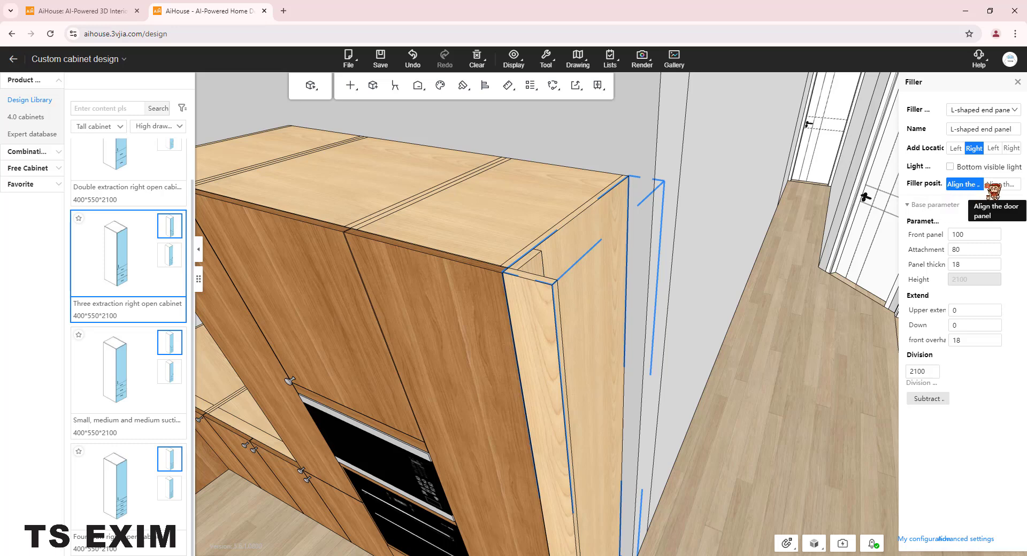
click(1006, 185)
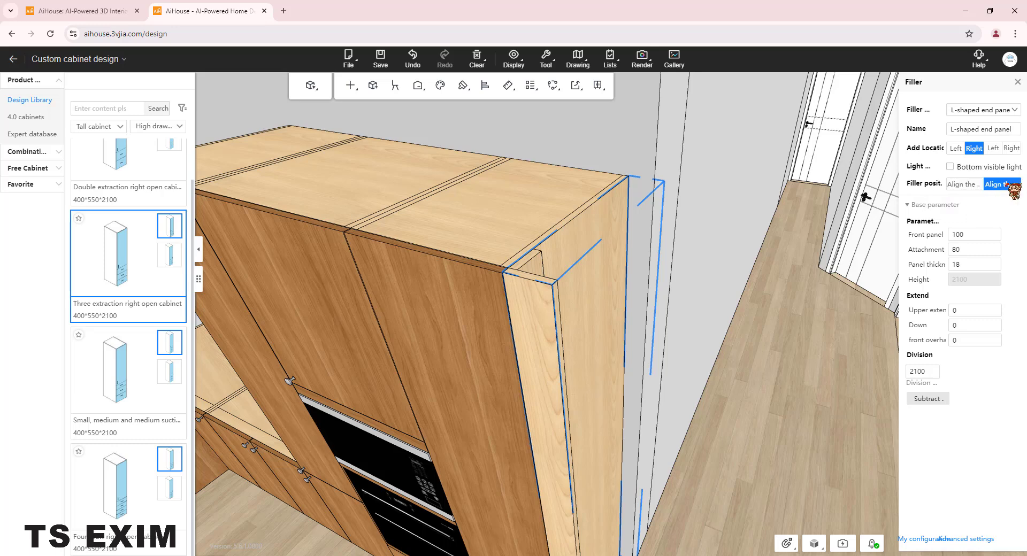
click(963, 184)
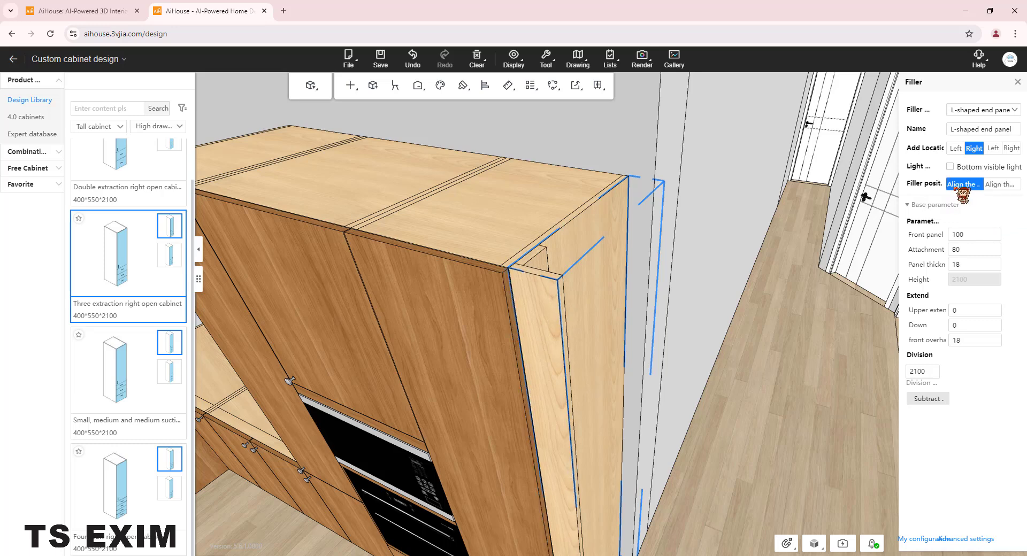
click(1003, 185)
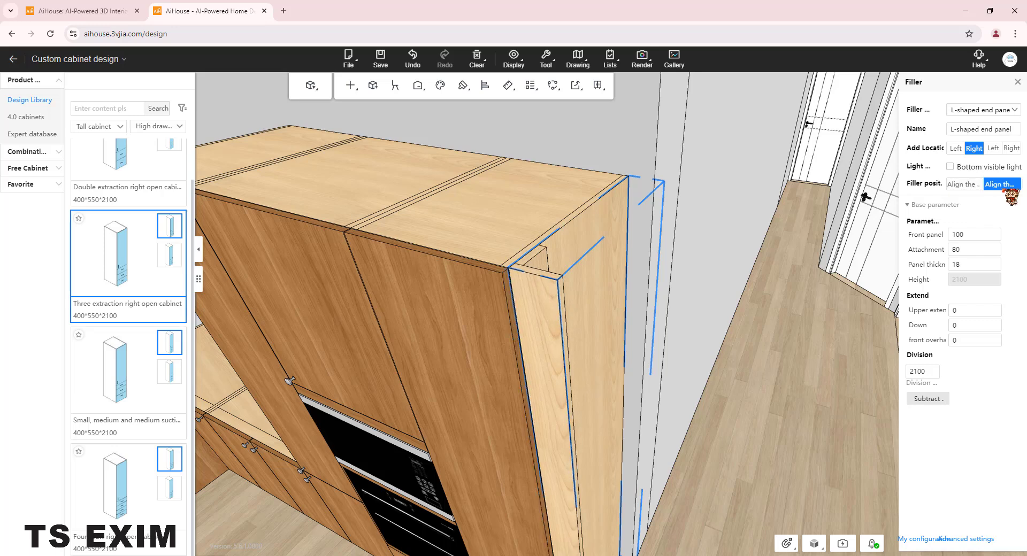
click(963, 185)
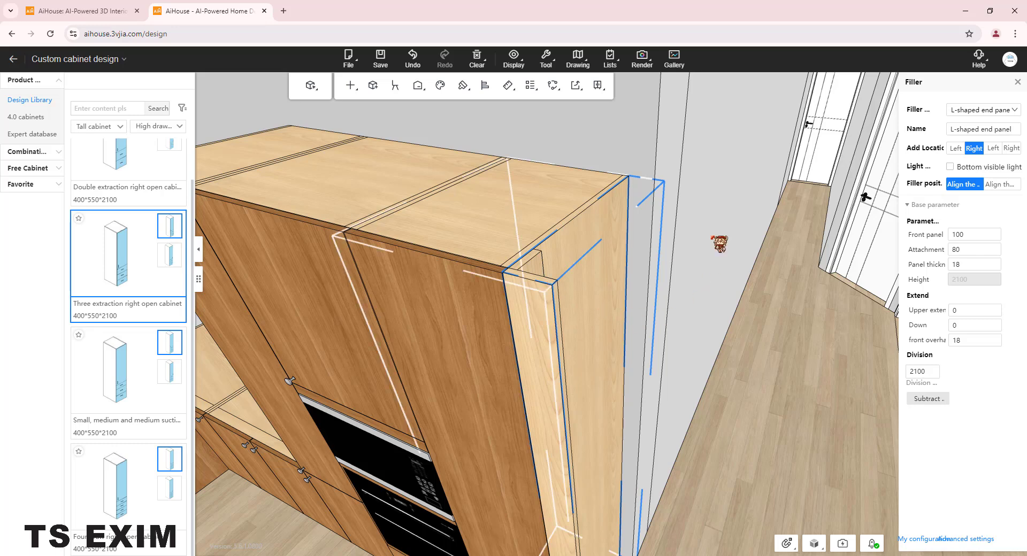
Check the gap between the three-drawer tall cabinet and the wall end, and set the L-shaped filler's front panel to 73.9
click(562, 212)
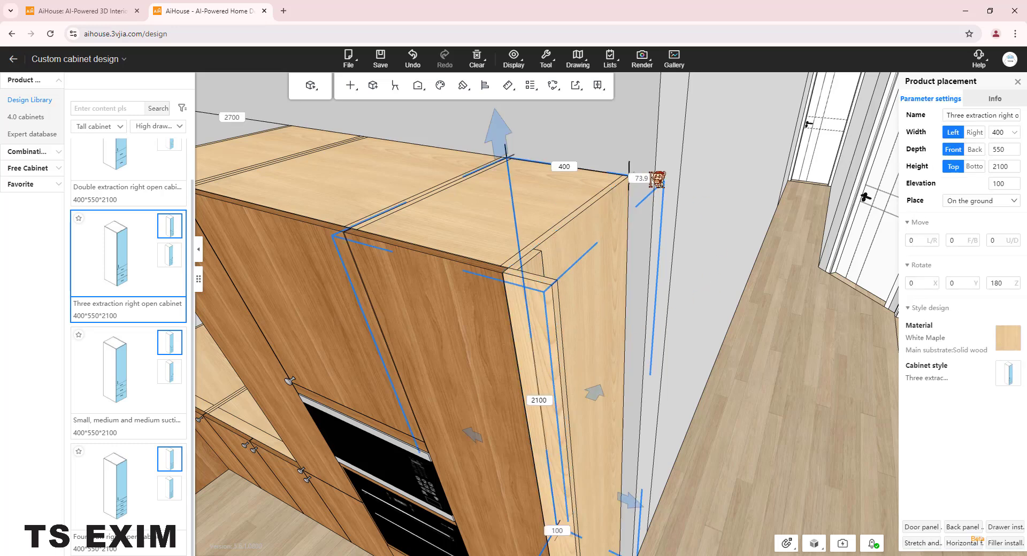
click(642, 178)
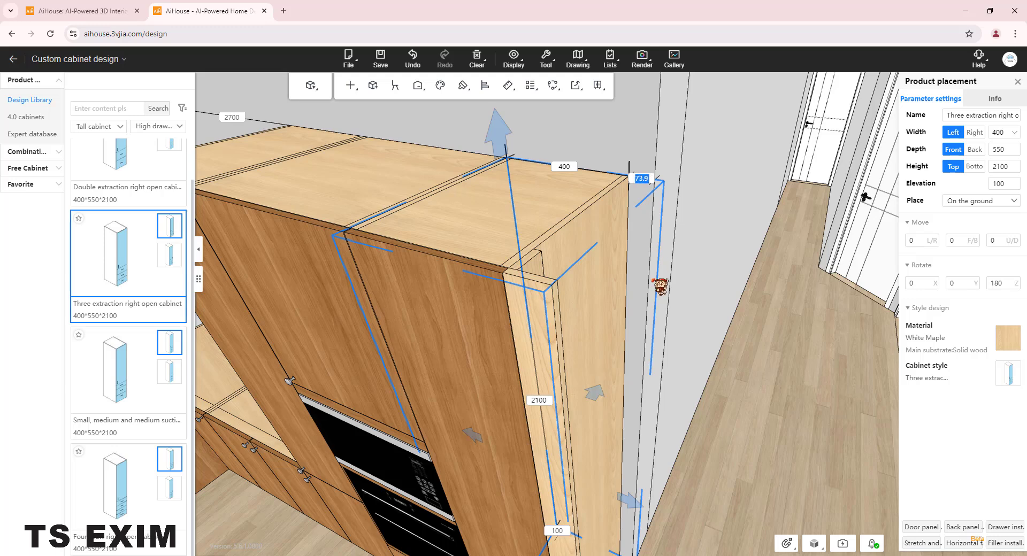
click(541, 328)
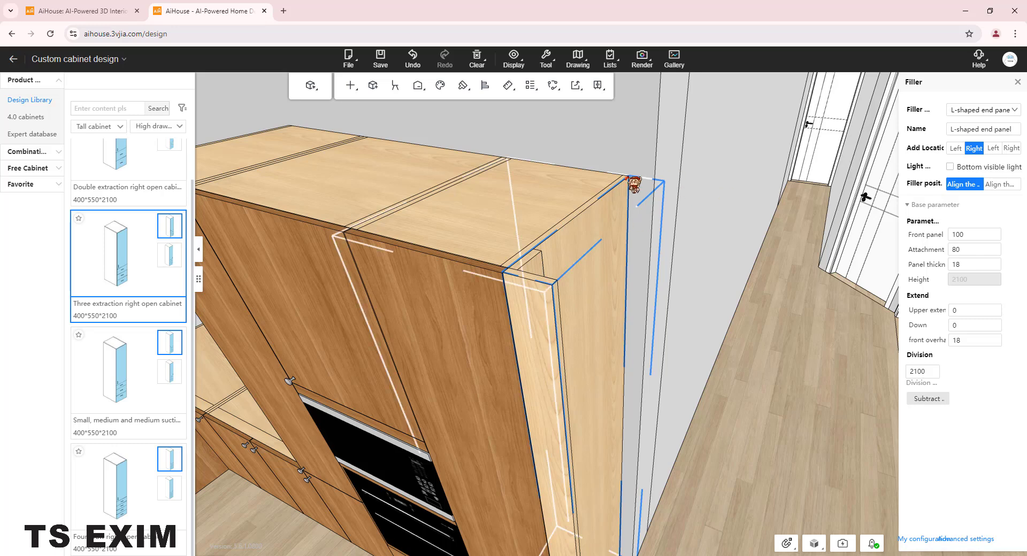
double_click(964, 235)
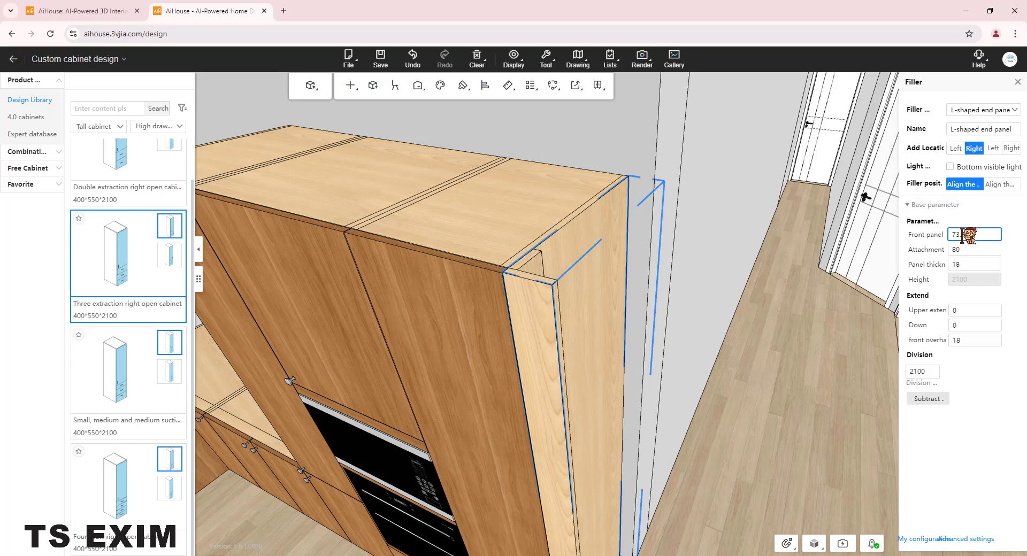
key(Return)
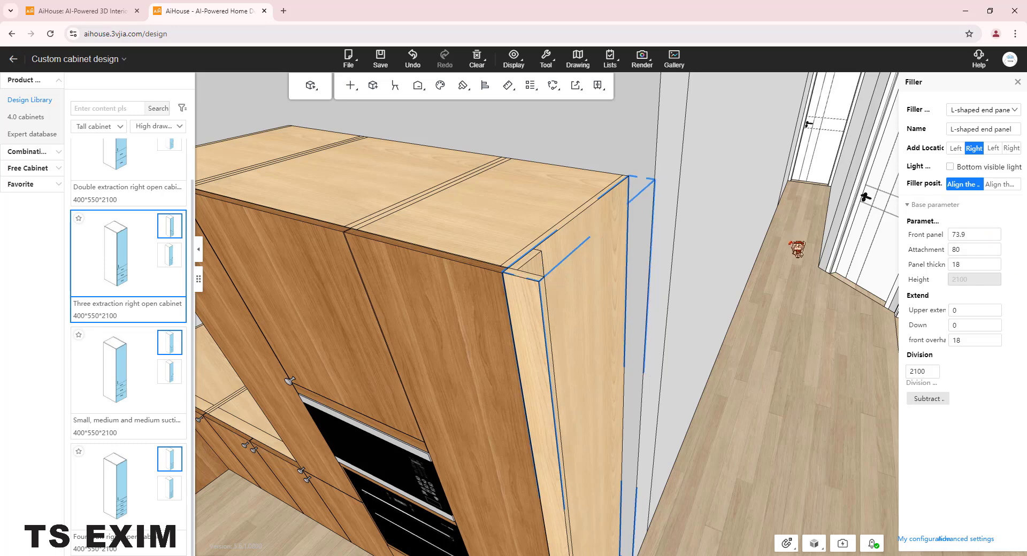
Try an upper extension of 100 on the L-shaped filler and undo it
click(963, 264)
right_drag(726, 421, 719, 394)
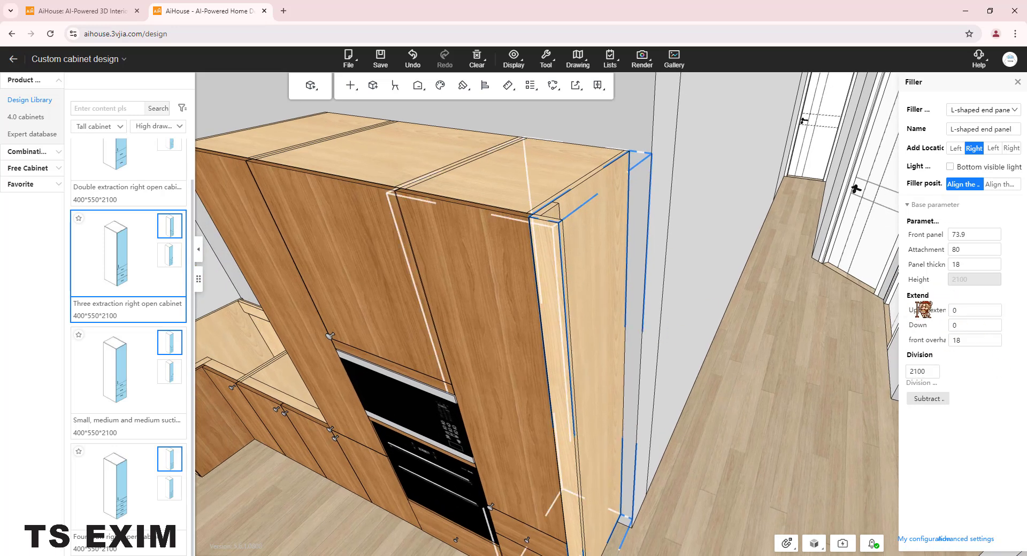
click(961, 311)
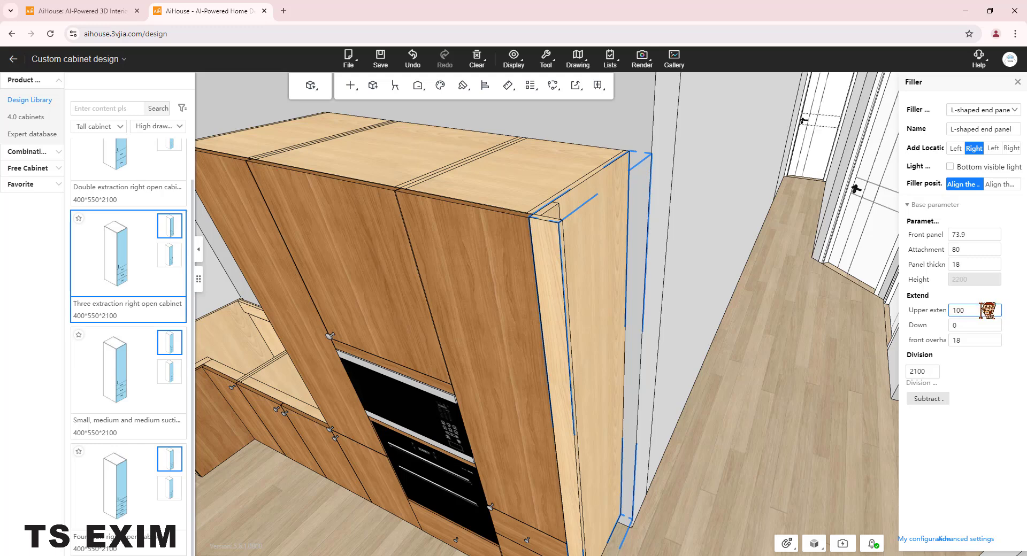
drag(651, 288, 620, 272)
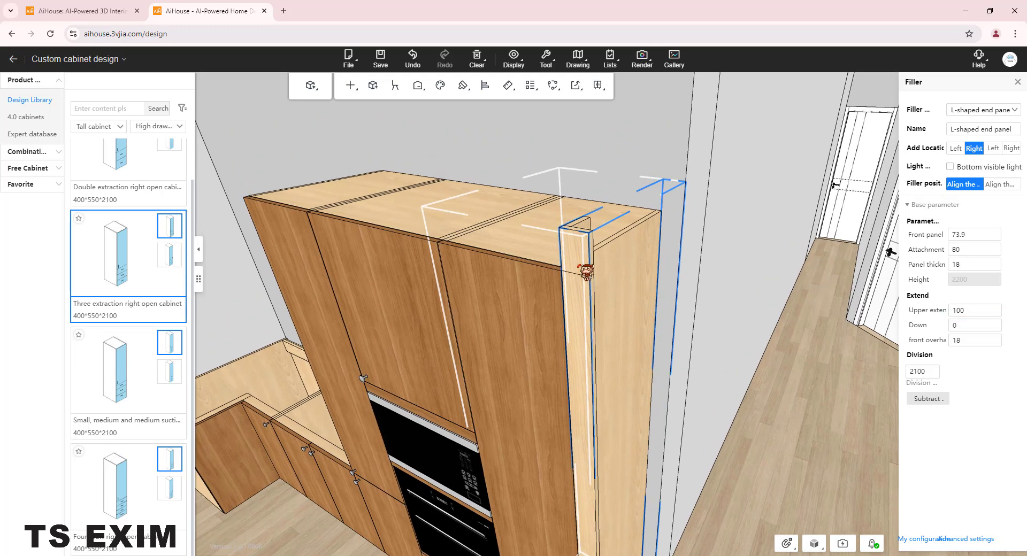
key(ctrl+z)
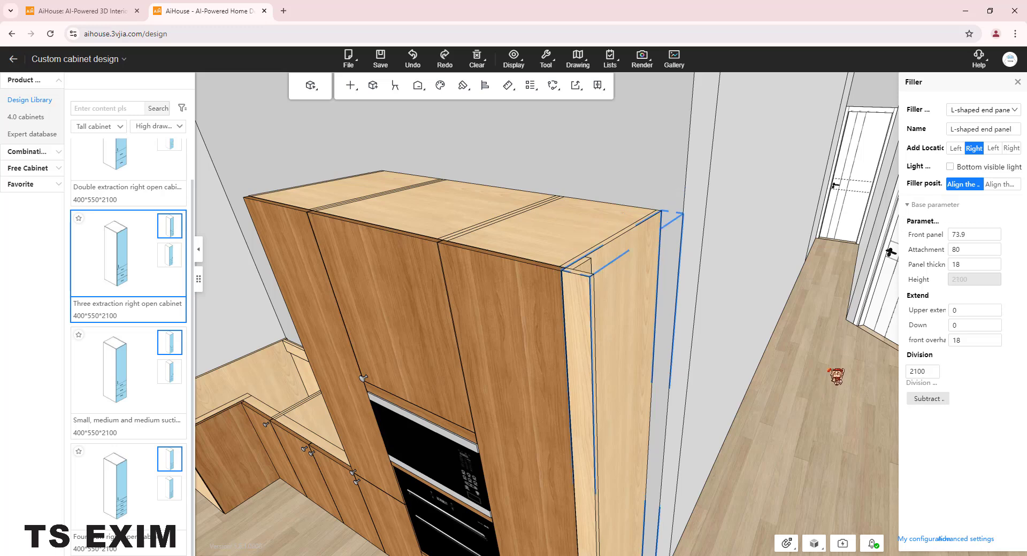
Try extending the L-shaped filler downward below the cabinet and undo the change
drag(828, 370, 829, 374)
click(958, 325)
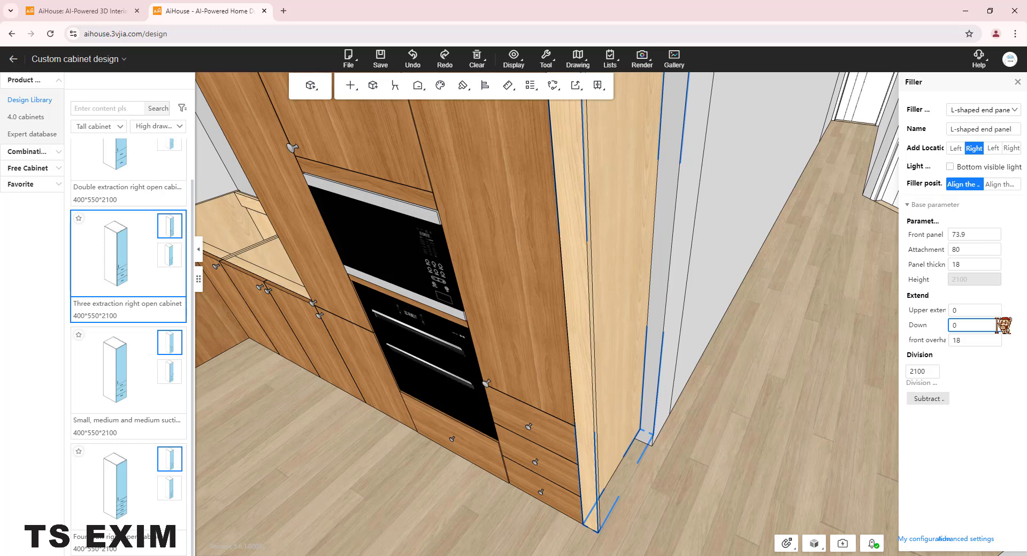
key(Return)
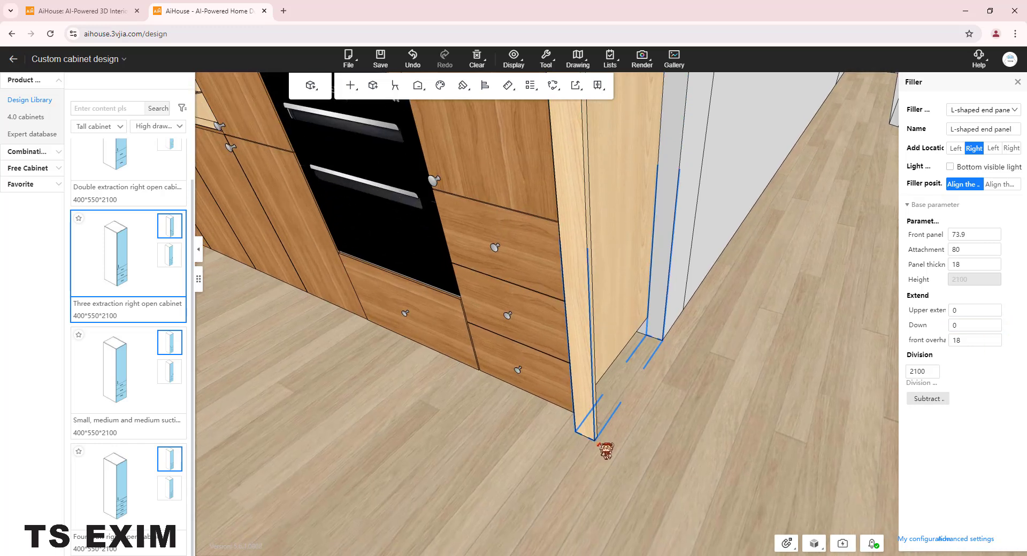
key(ctrl+z)
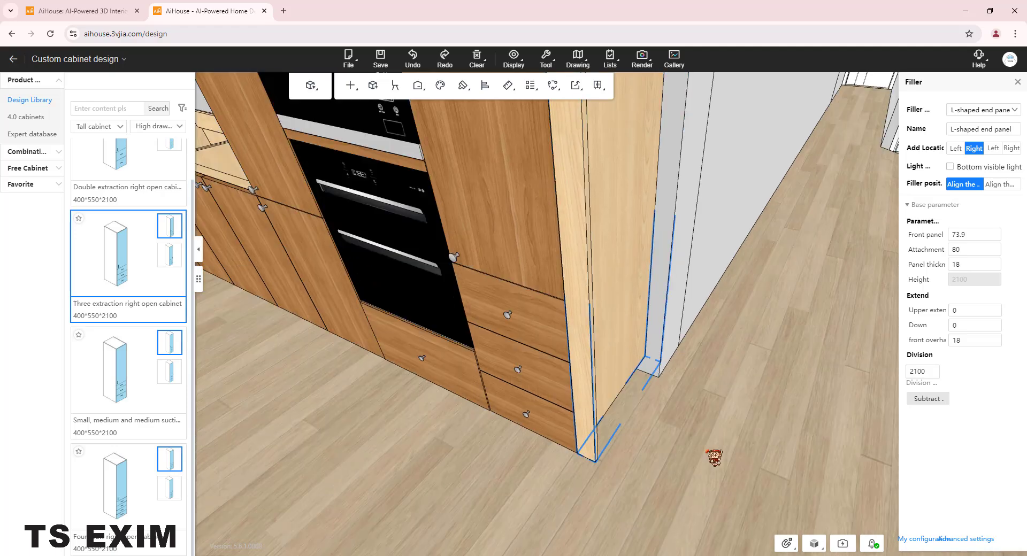
drag(707, 452, 686, 402)
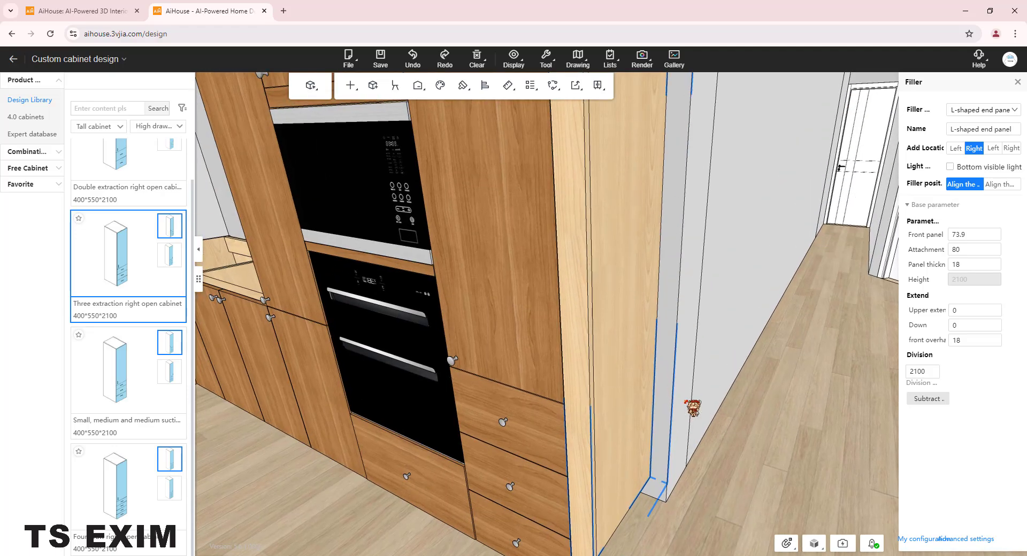
Try a division height of 800 on the L-shaped filler and set it back to 2100
scroll(693, 408, down, 3)
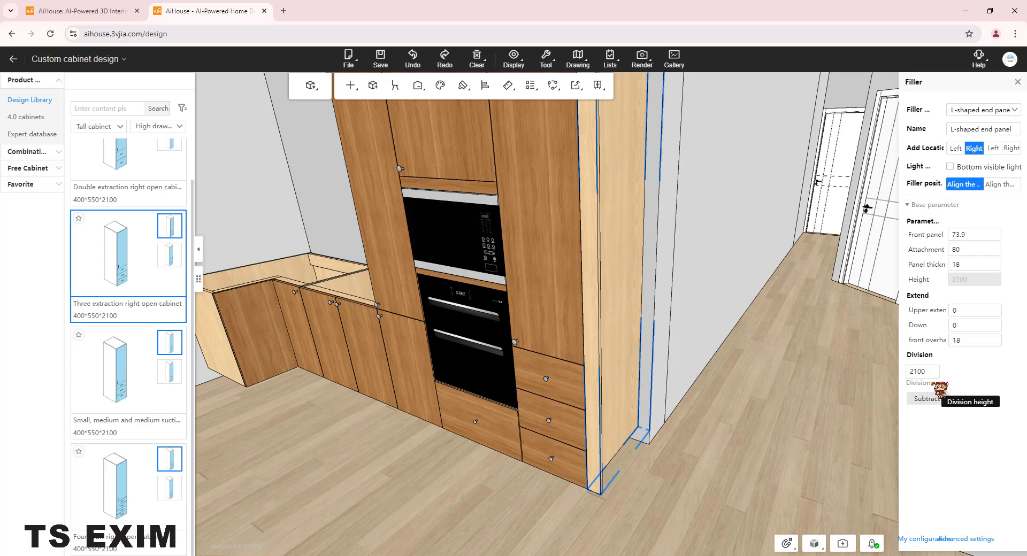
click(918, 371)
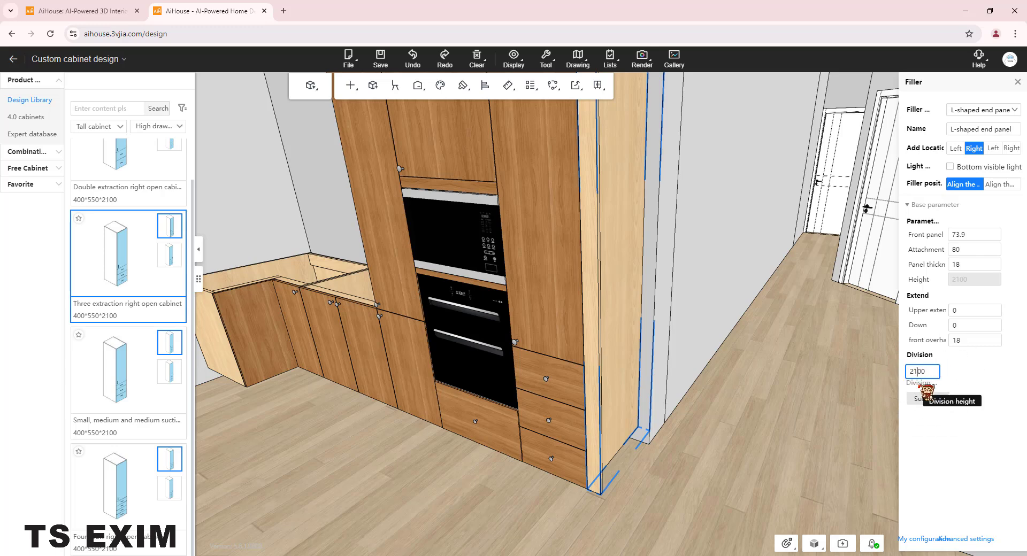
drag(726, 439, 731, 424)
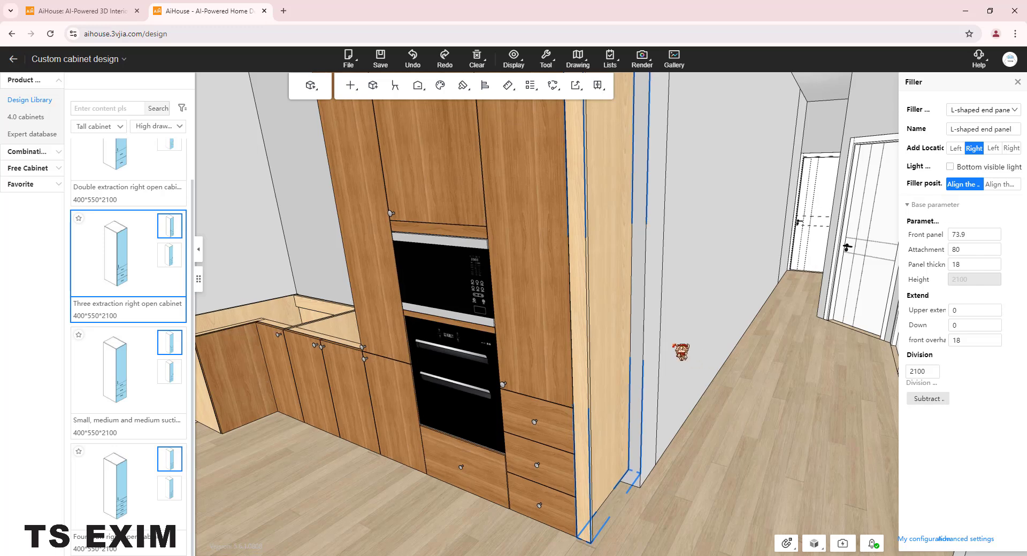
key(q)
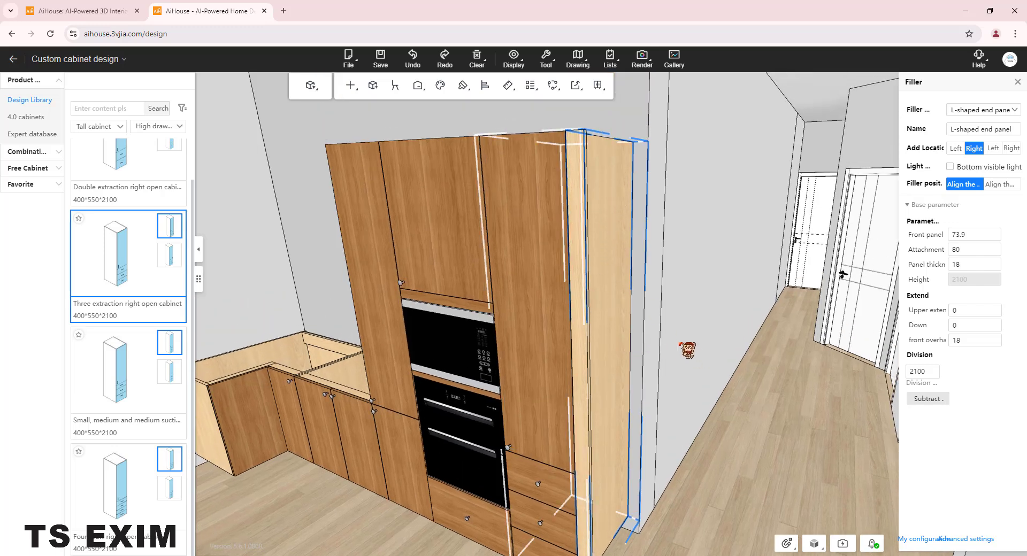
click(927, 372)
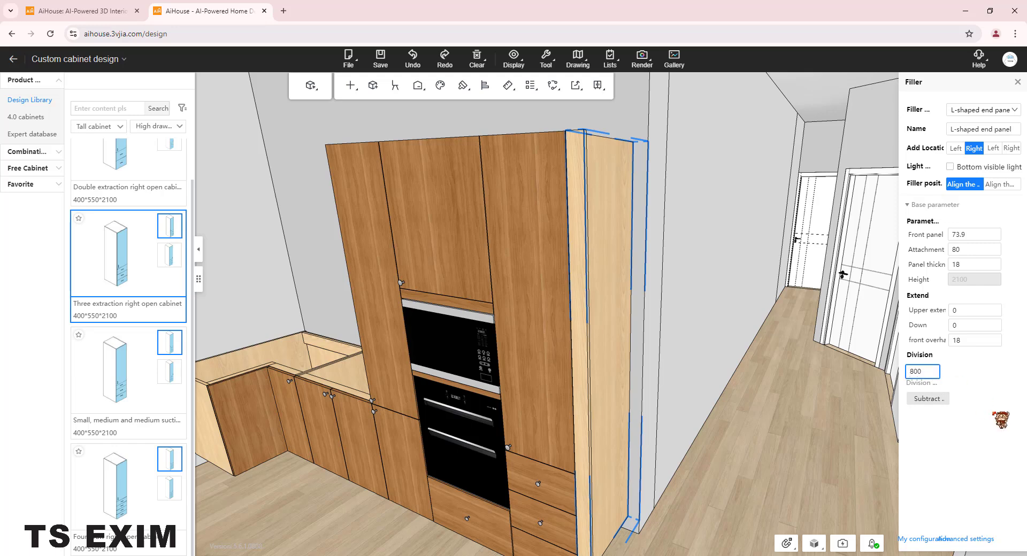
scroll(739, 412, down, 2)
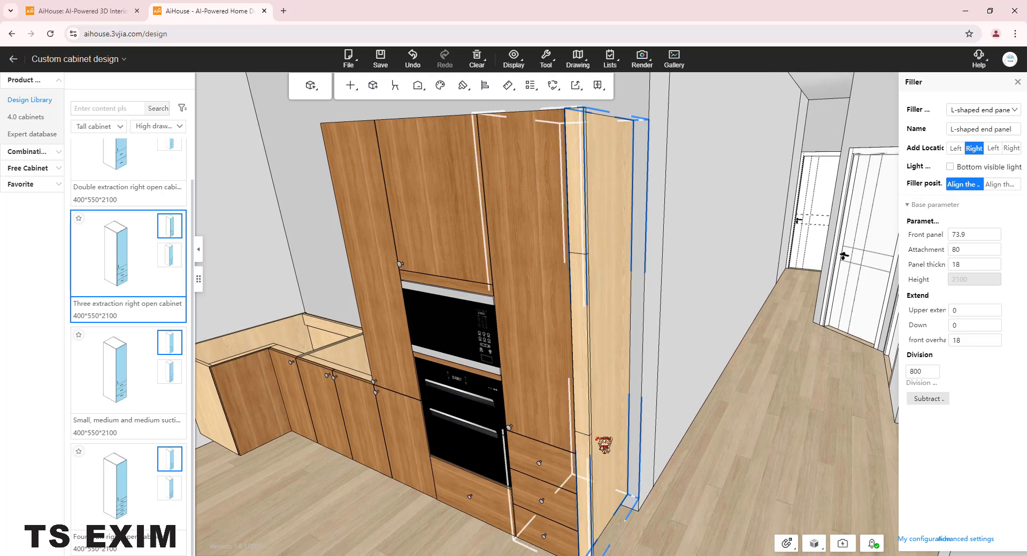
scroll(620, 481, down, 3)
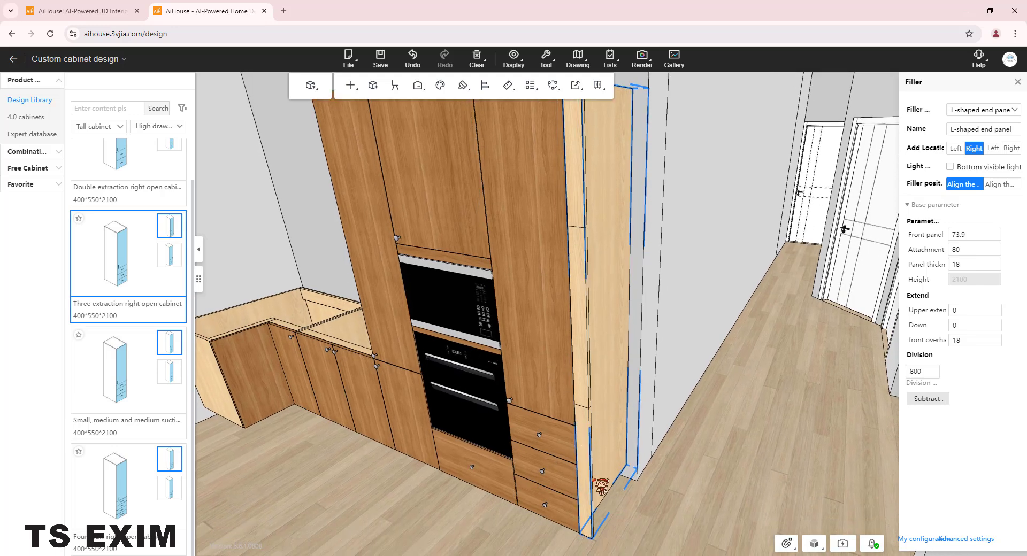
drag(646, 491, 600, 284)
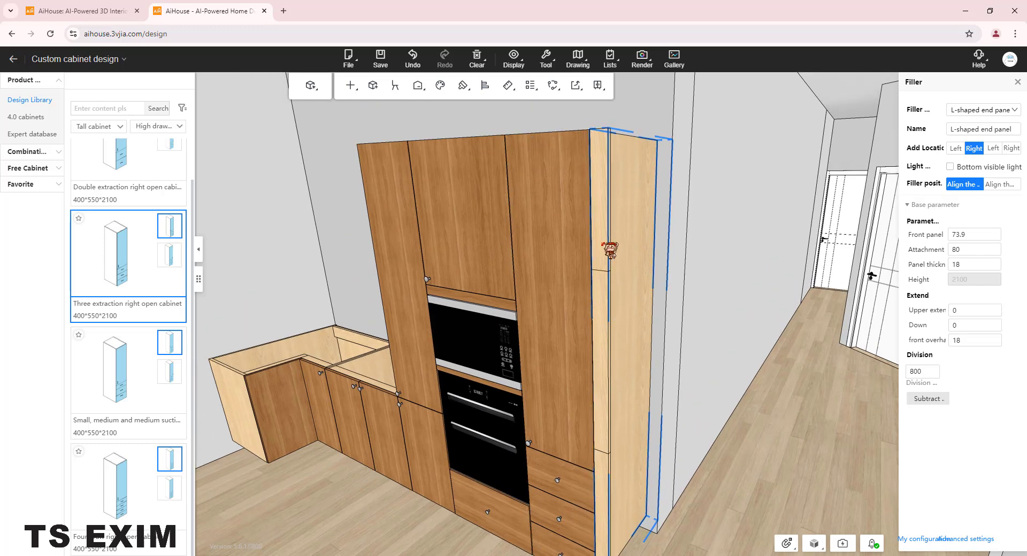
drag(775, 444, 721, 410)
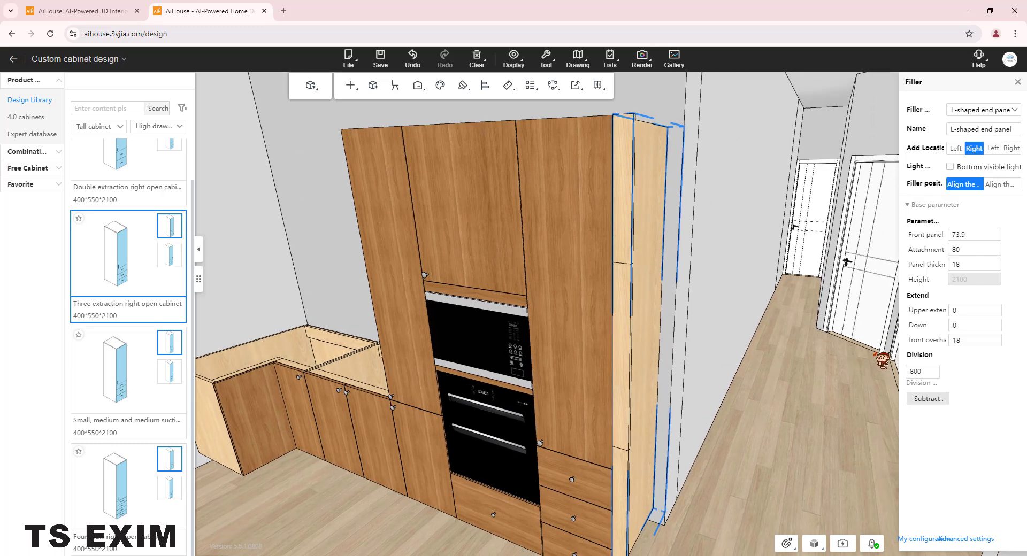
click(925, 371)
drag(749, 382, 688, 317)
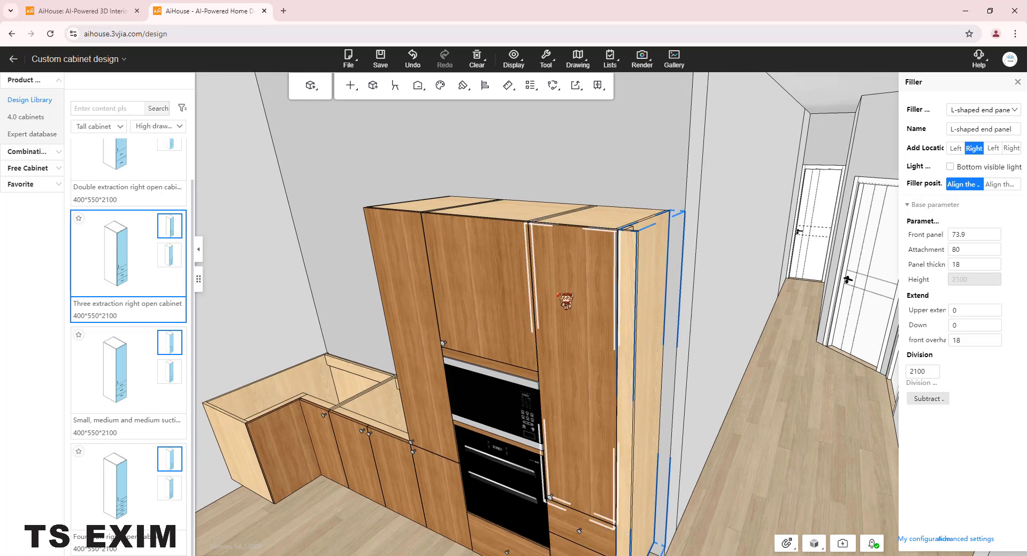
Switch the library from tall cabinets to special boards and list the See light board products
scroll(145, 315, up, 1)
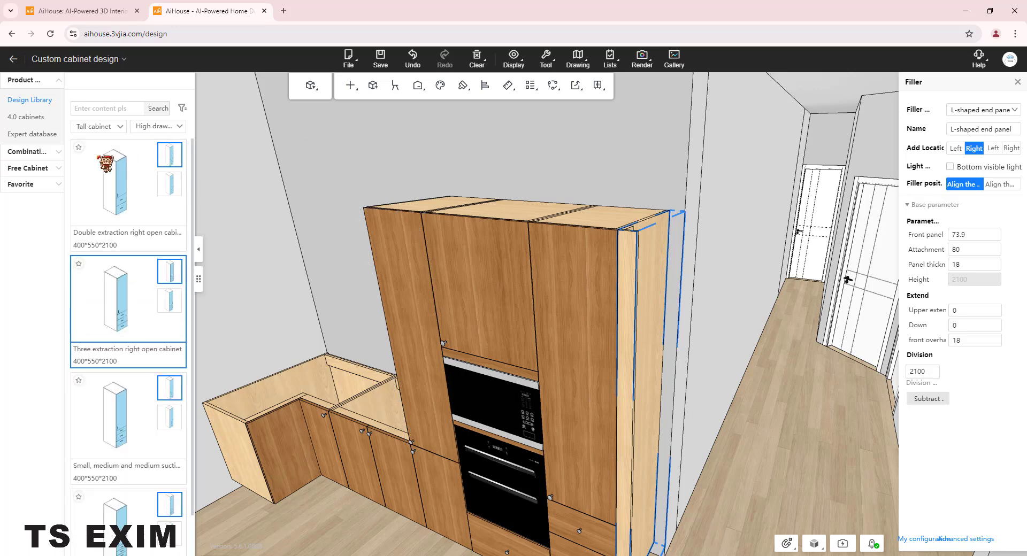
click(117, 127)
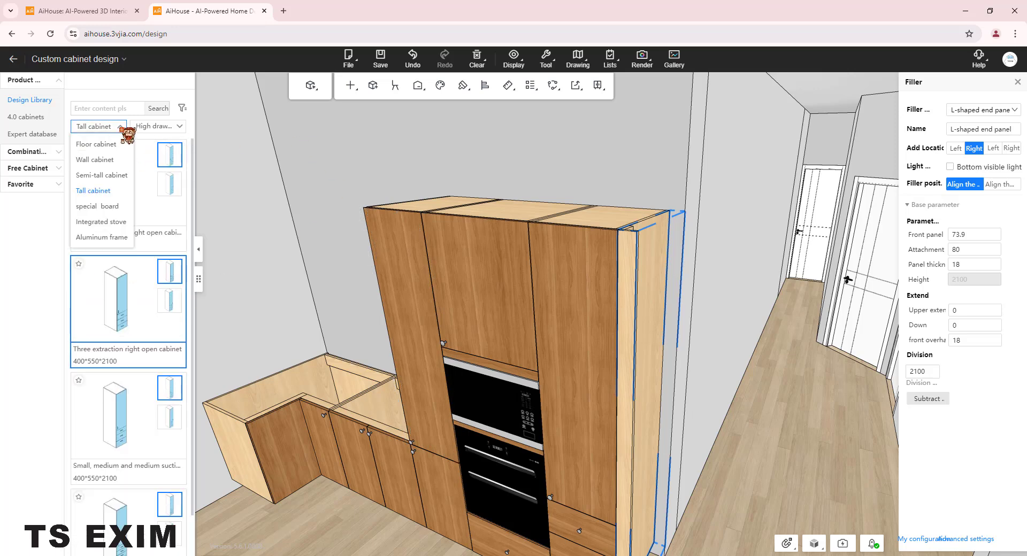
click(106, 207)
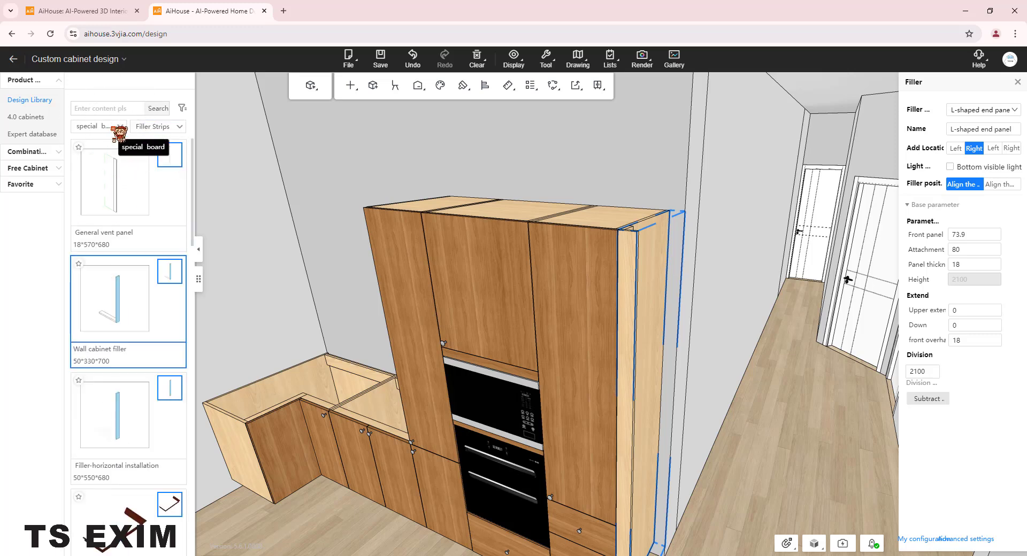
click(155, 129)
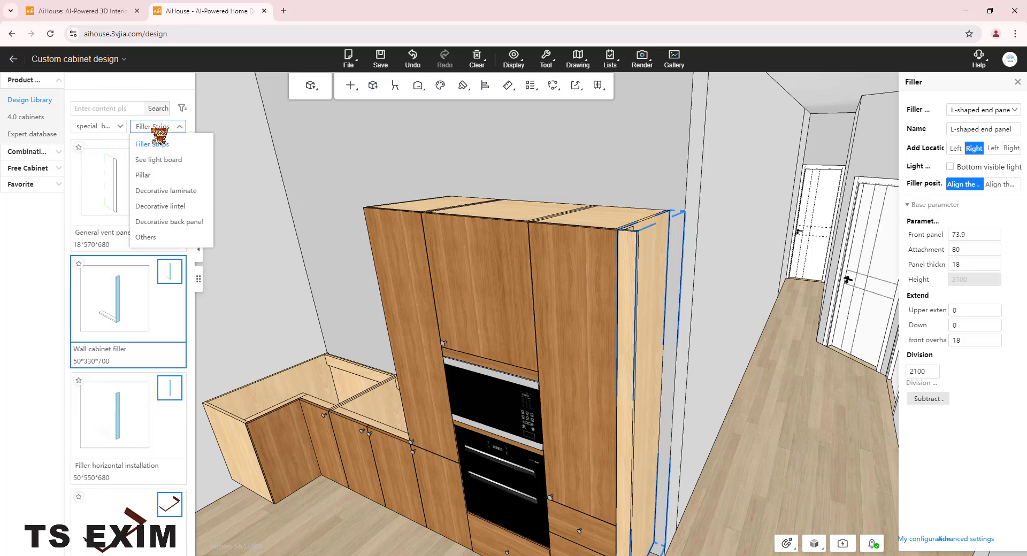
click(176, 160)
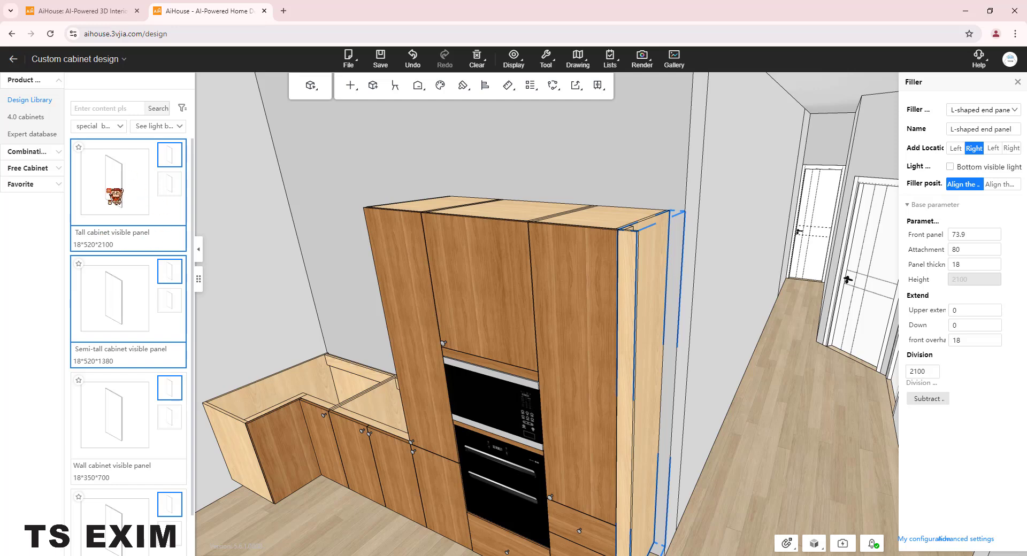
Place a tall cabinet visible panel beside the three-drawer tall cabinet and set its distance to the wall end to 0
drag(326, 291, 232, 320)
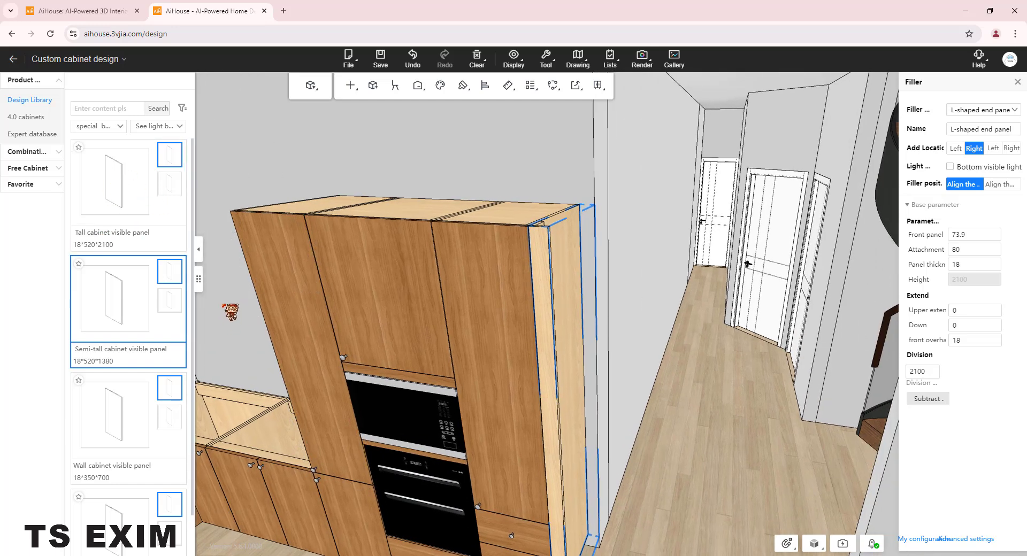
scroll(232, 309, down, 1)
click(125, 200)
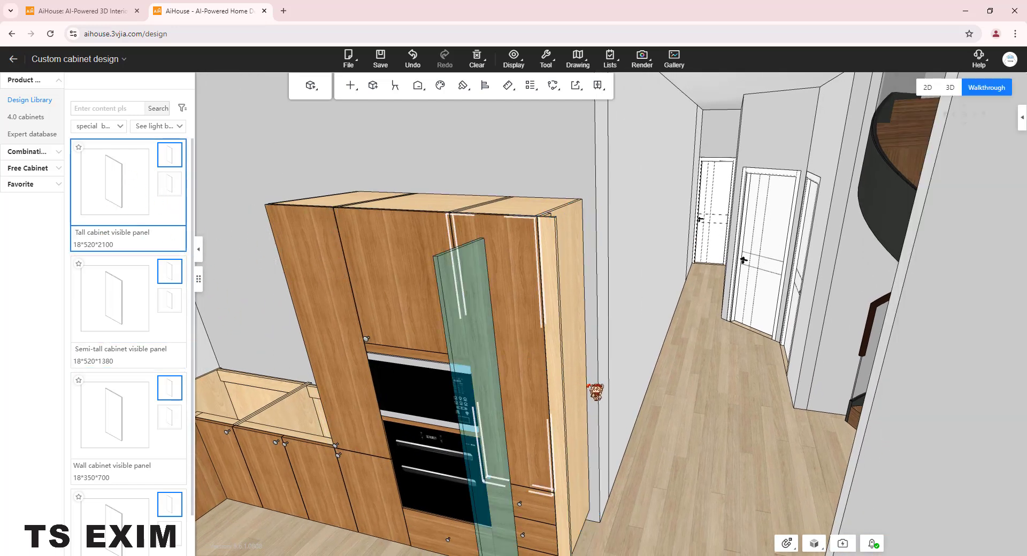
click(600, 396)
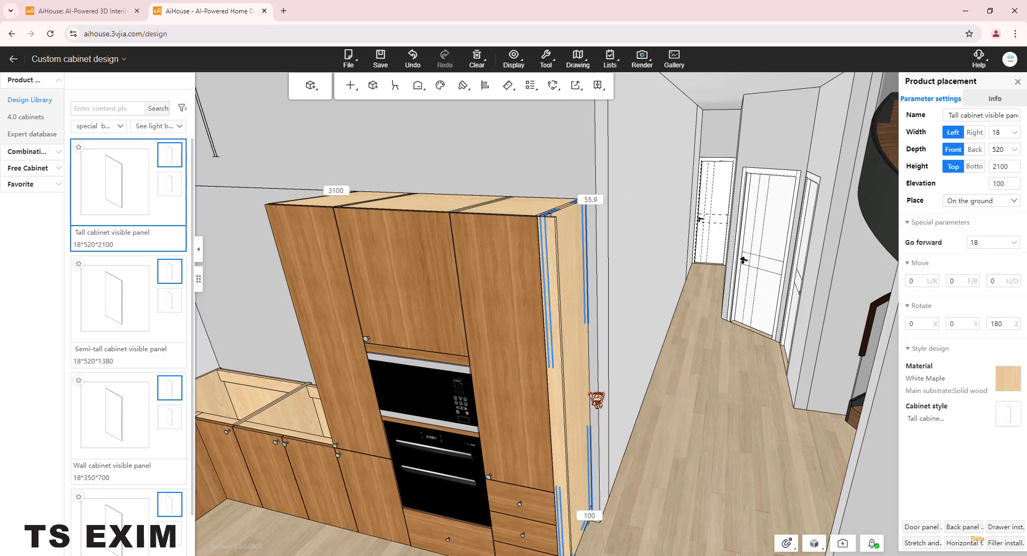
scroll(593, 226, up, 5)
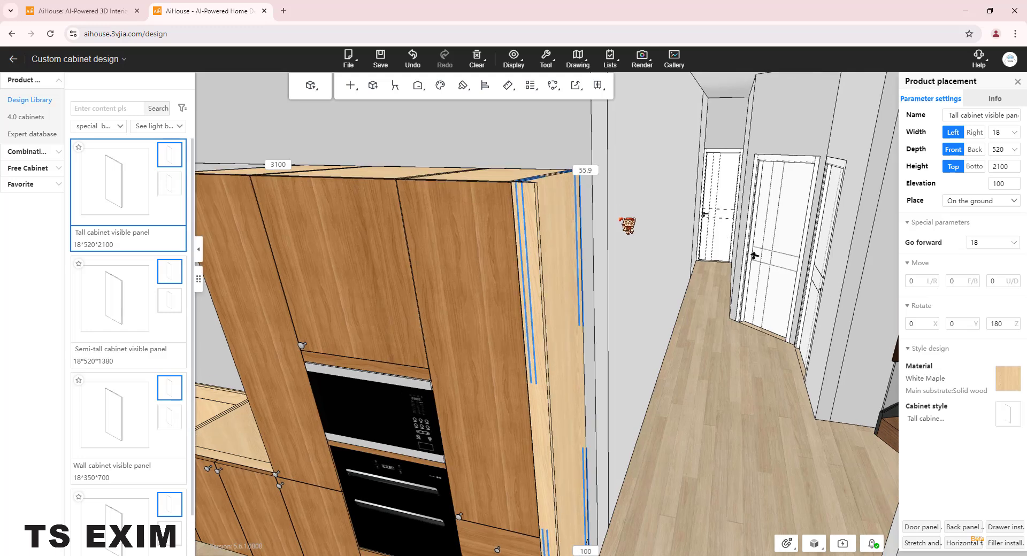
scroll(622, 227, up, 2)
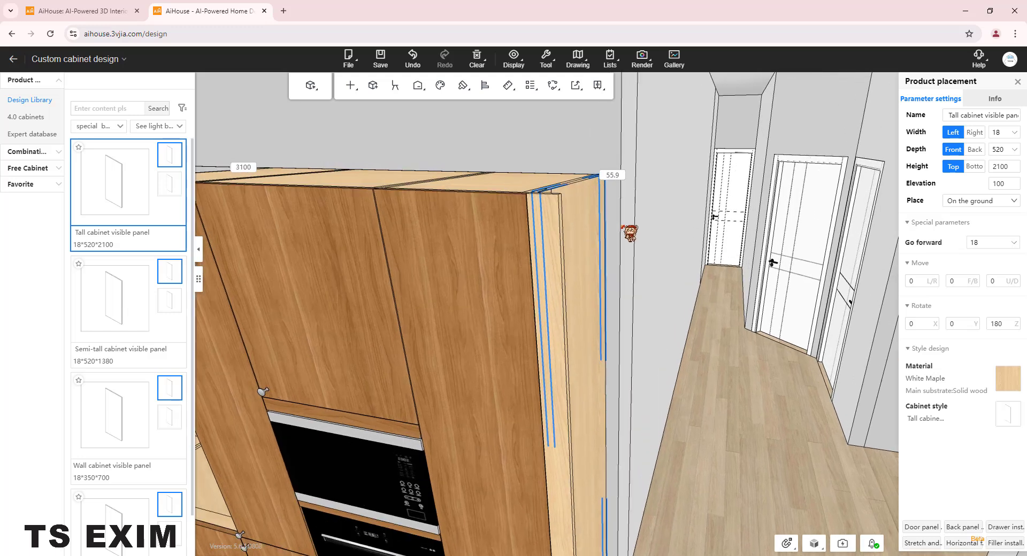
click(620, 175)
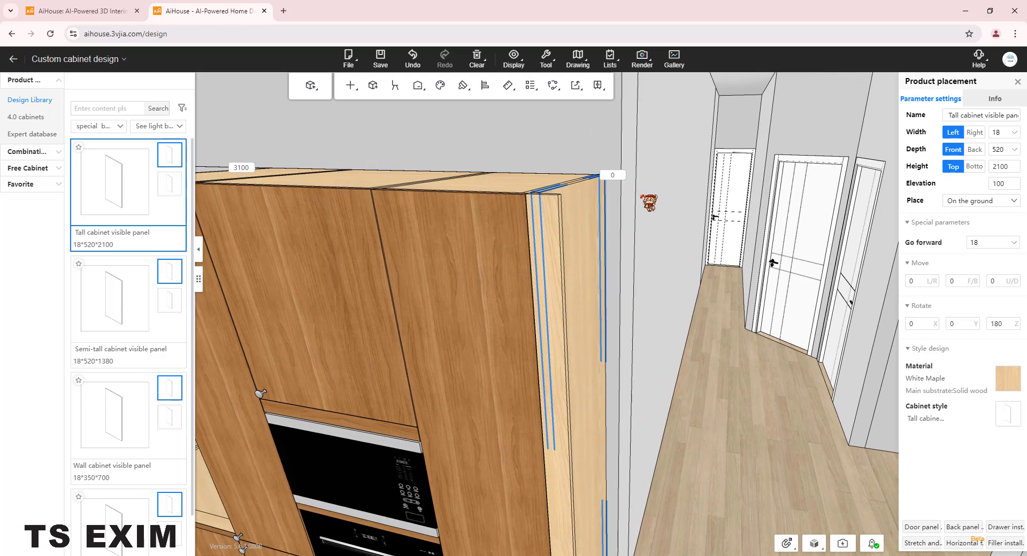
key(Return)
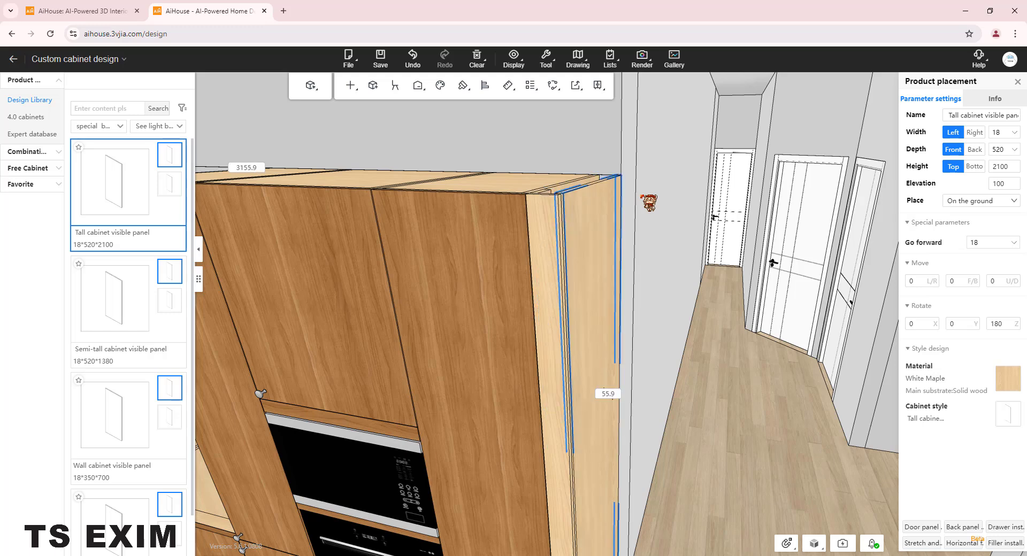
key(q)
key(q)
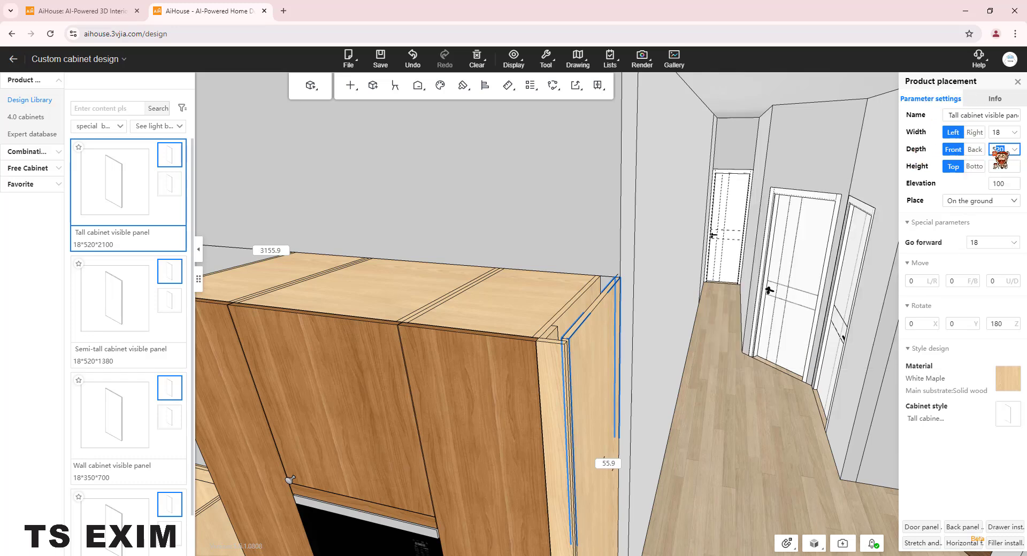
Set the tall cabinet visible panel's depth to 532 so it meets the L-shaped filler's front panel
click(692, 477)
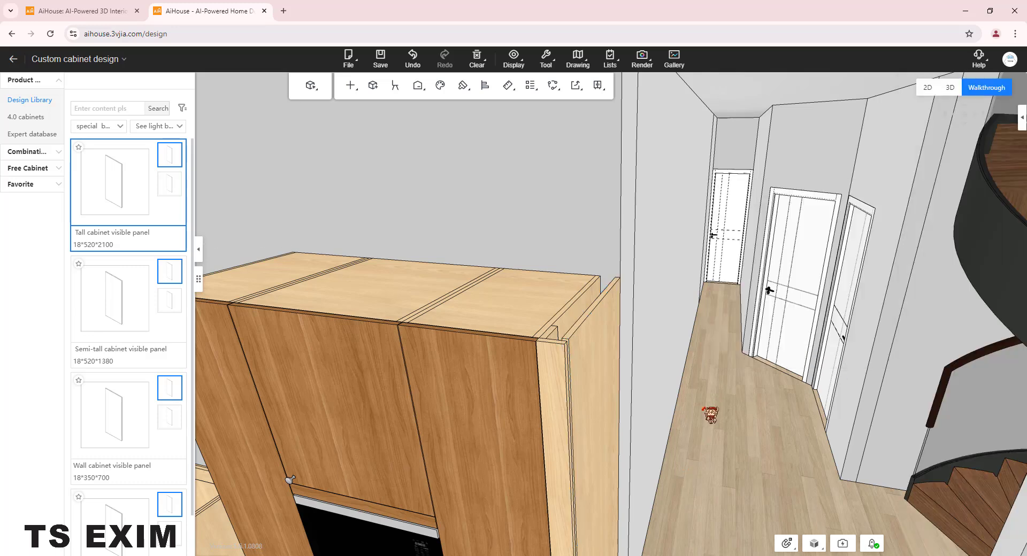
scroll(703, 406, up, 4)
drag(680, 405, 489, 419)
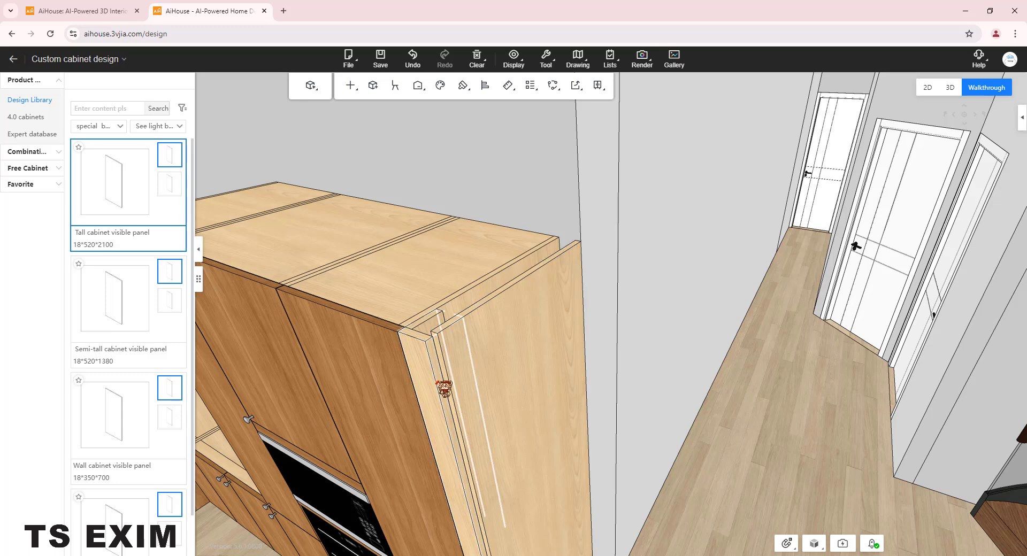
click(419, 272)
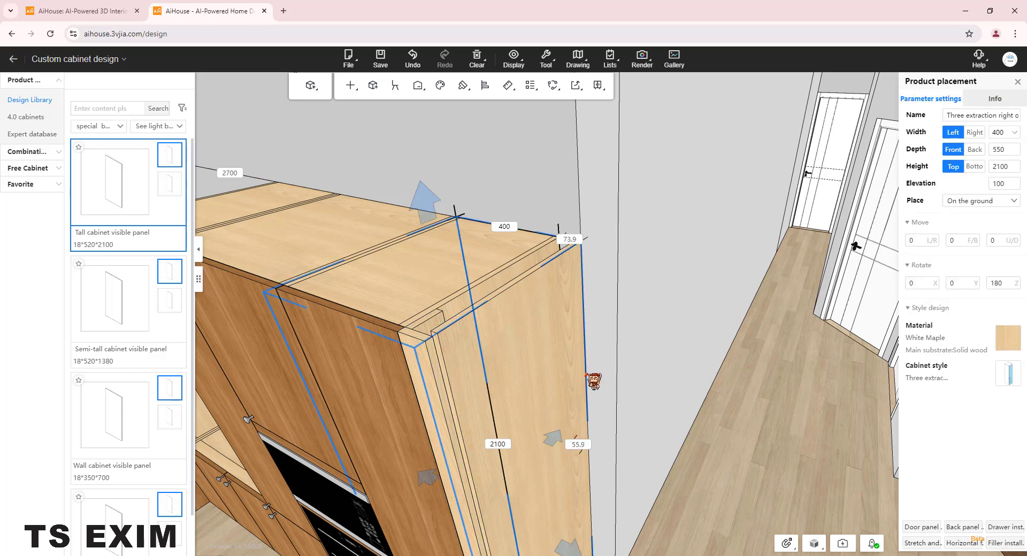
click(583, 309)
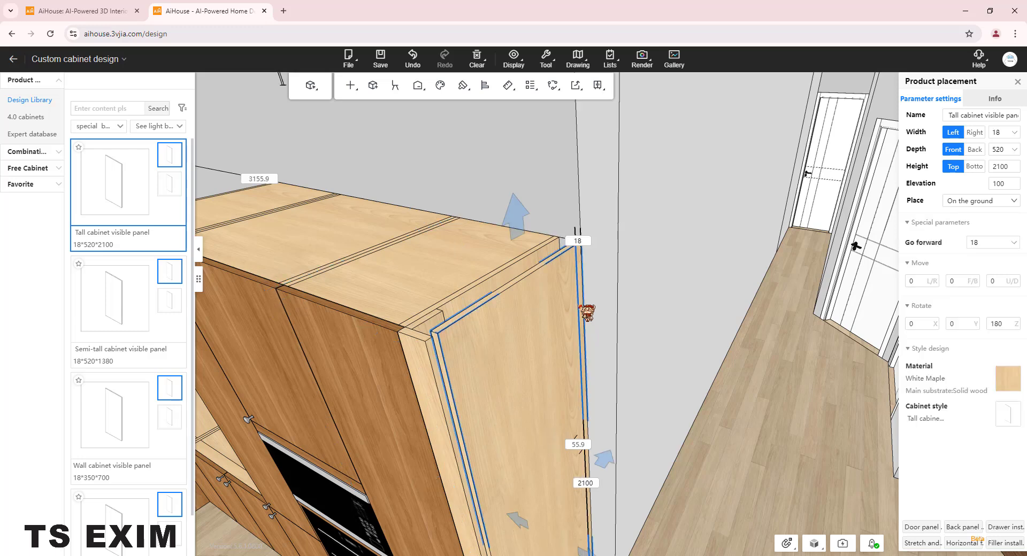
click(429, 349)
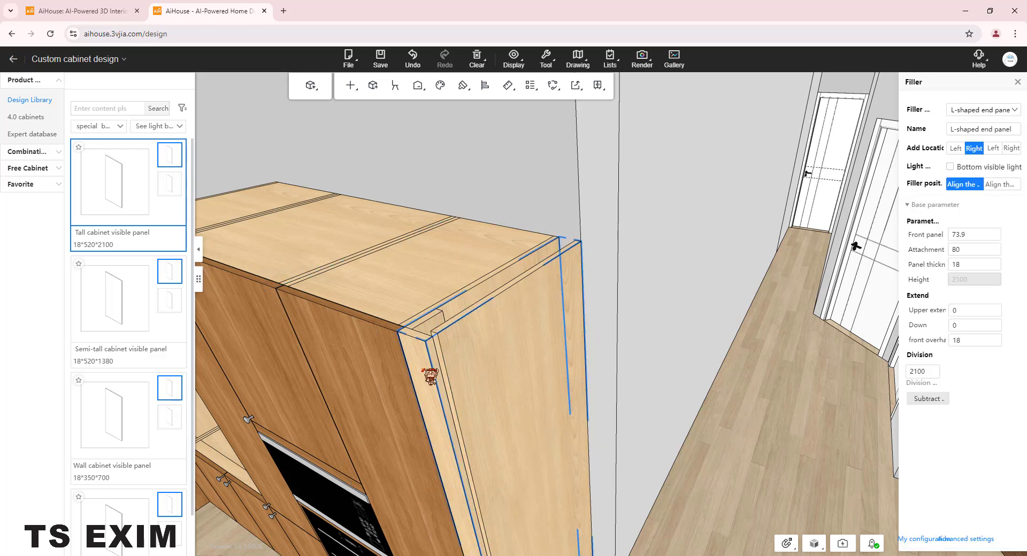
click(968, 341)
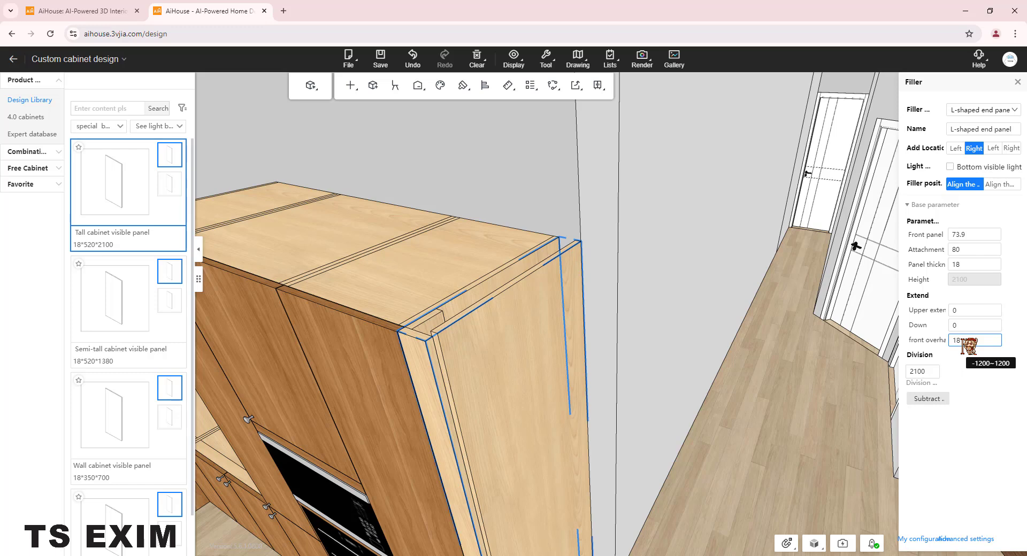
click(557, 364)
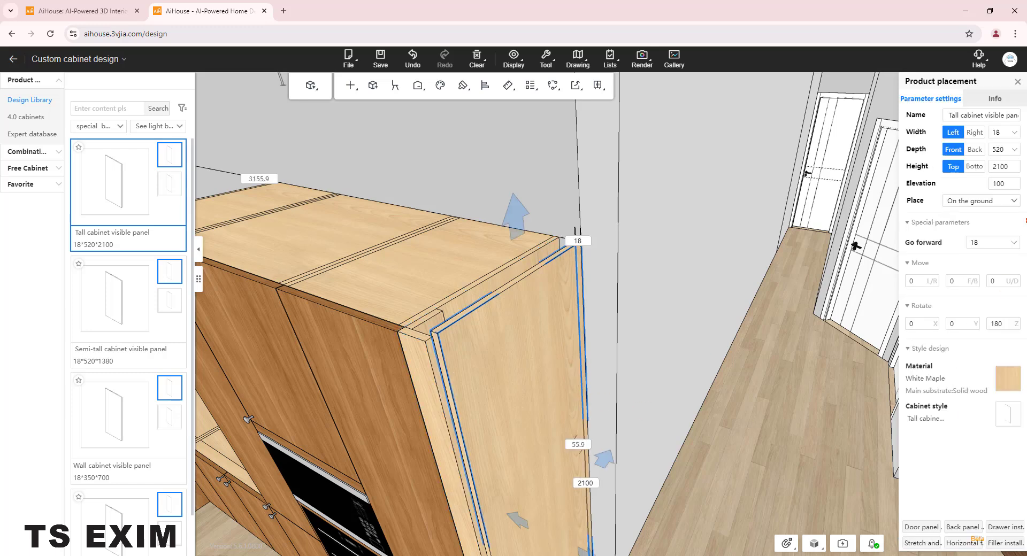
click(1010, 153)
key(Return)
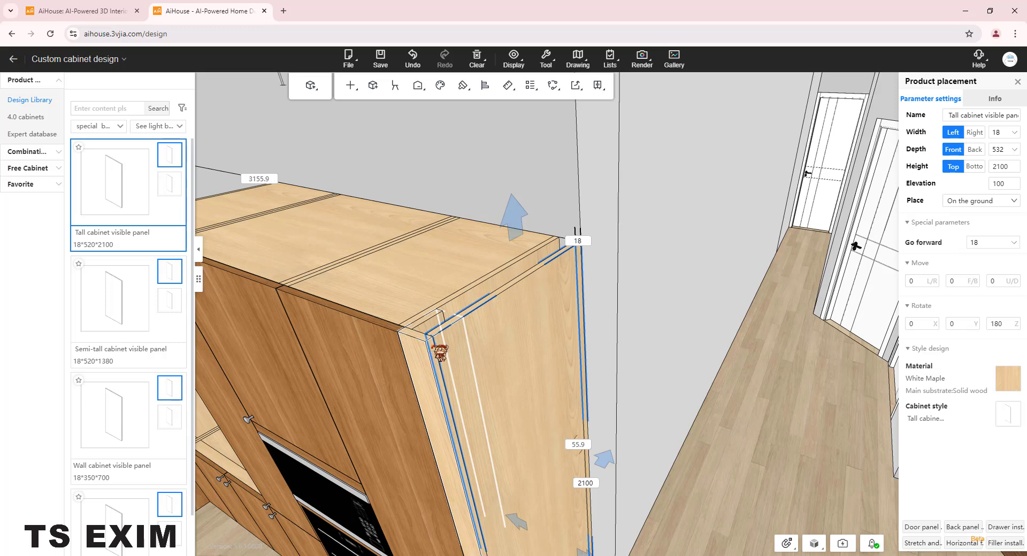
click(658, 321)
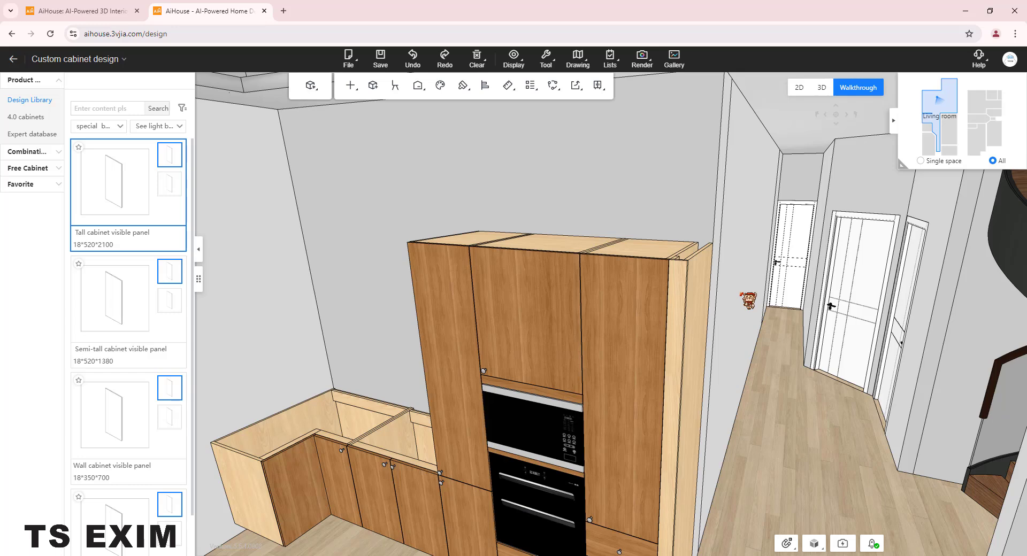
Delete the tall cabinet visible panel and the L-shaped filler beside the three-drawer tall cabinet
click(710, 314)
key(Delete)
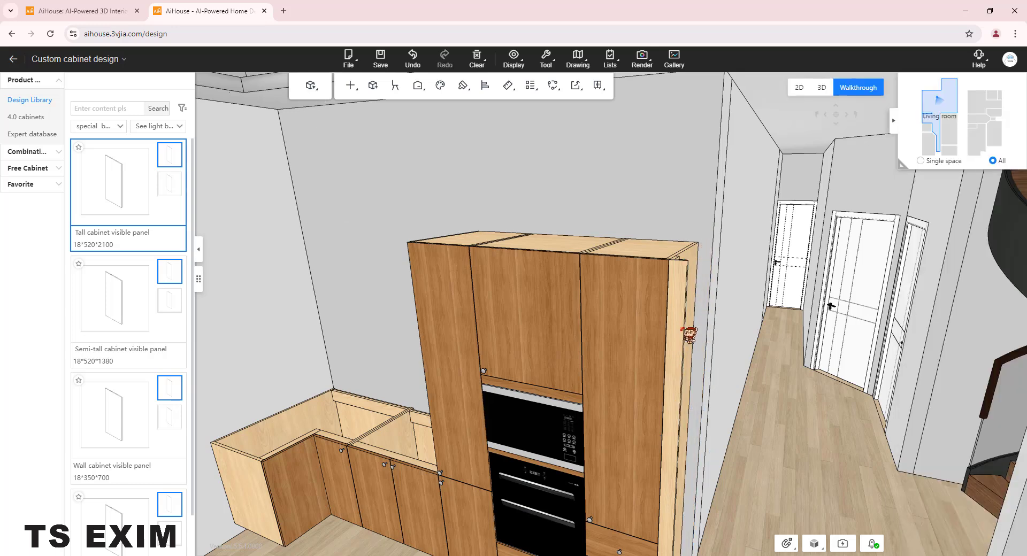
click(687, 329)
key(Delete)
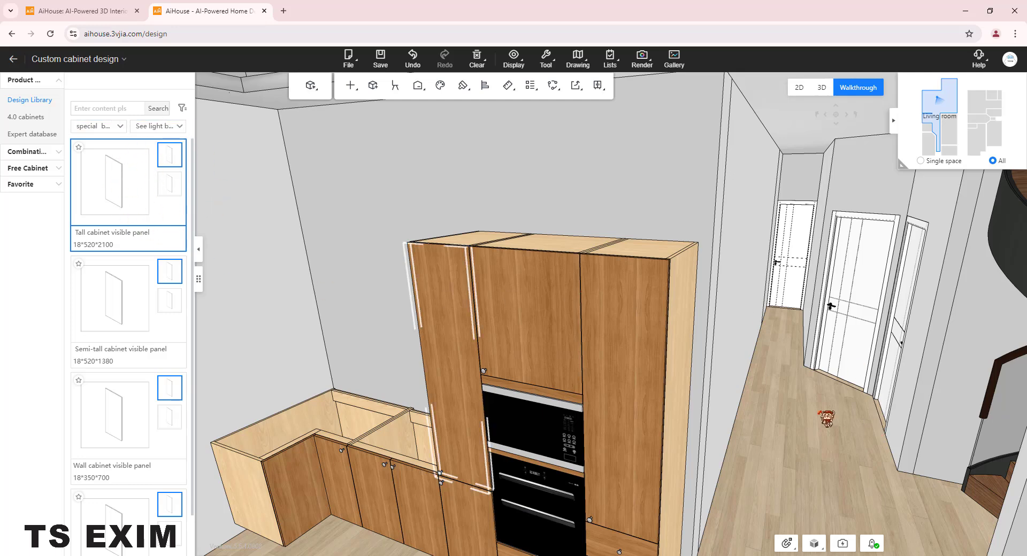
Fill the gap beside the three-drawer tall cabinet with a tall cabinet visible panel 73.9 wide, 550 deep and 2100 high
drag(740, 389, 785, 538)
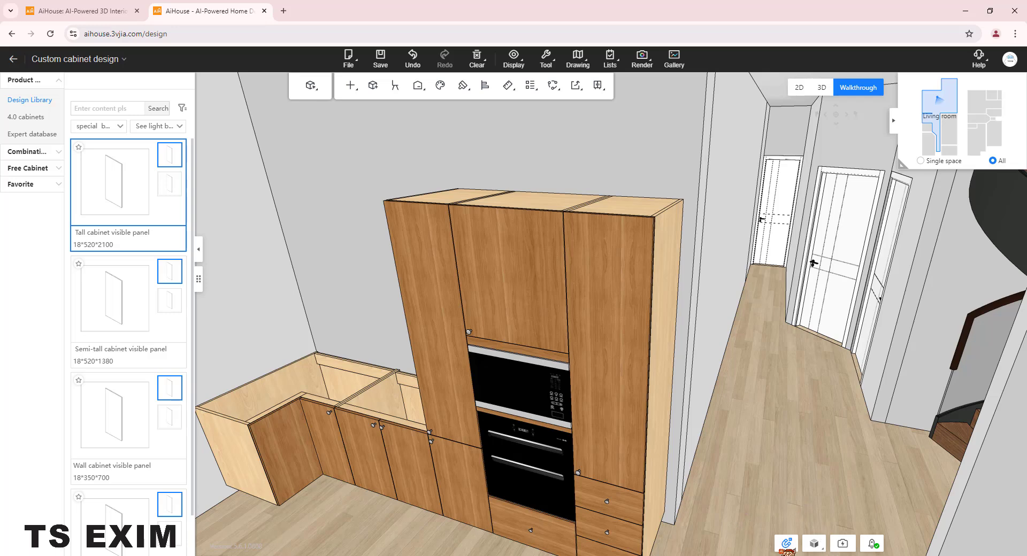
click(786, 544)
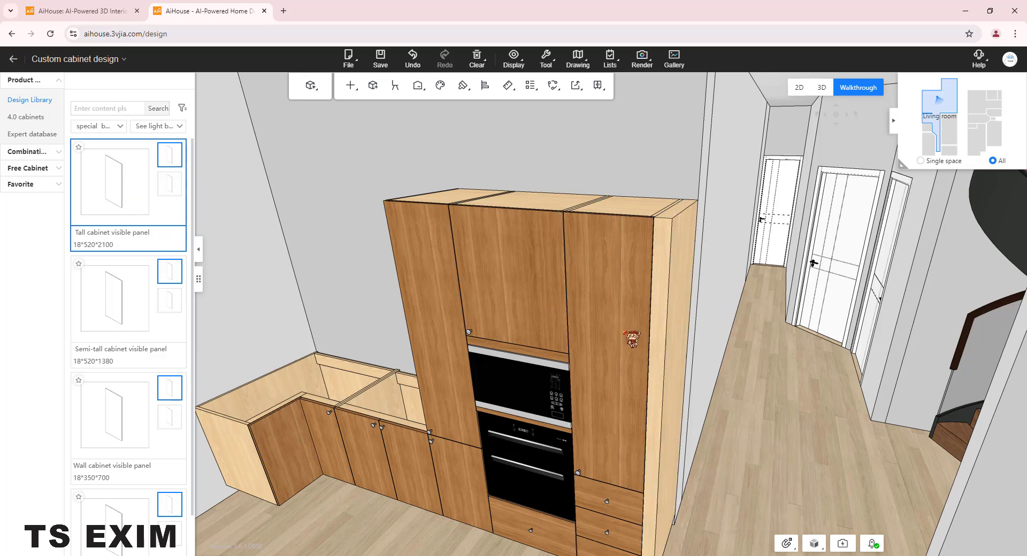
click(669, 338)
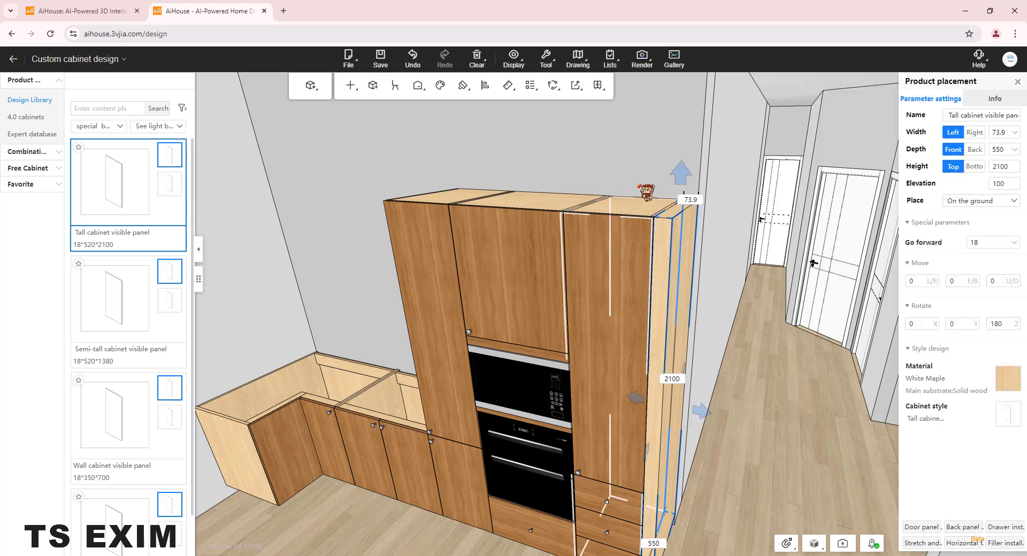
click(758, 400)
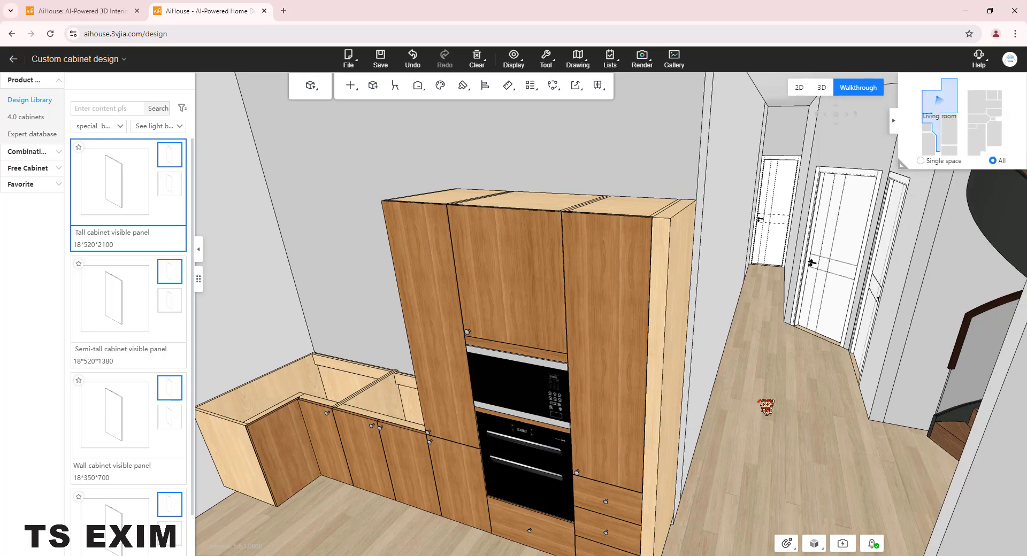
Examine the tall cabinet run with its end panel and the corner floor cabinets from several viewpoints
drag(758, 401, 662, 379)
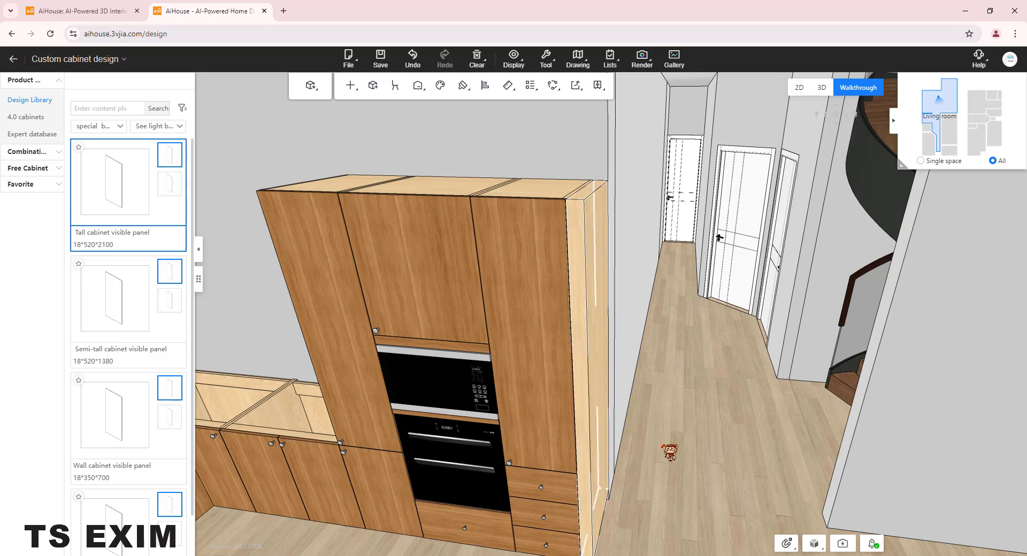
key(q)
key(q)
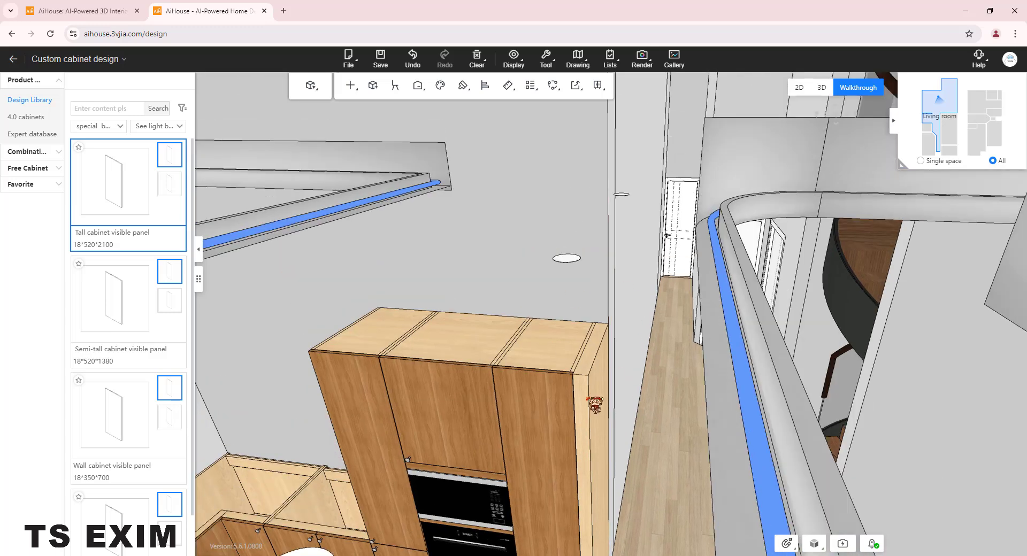
key(e)
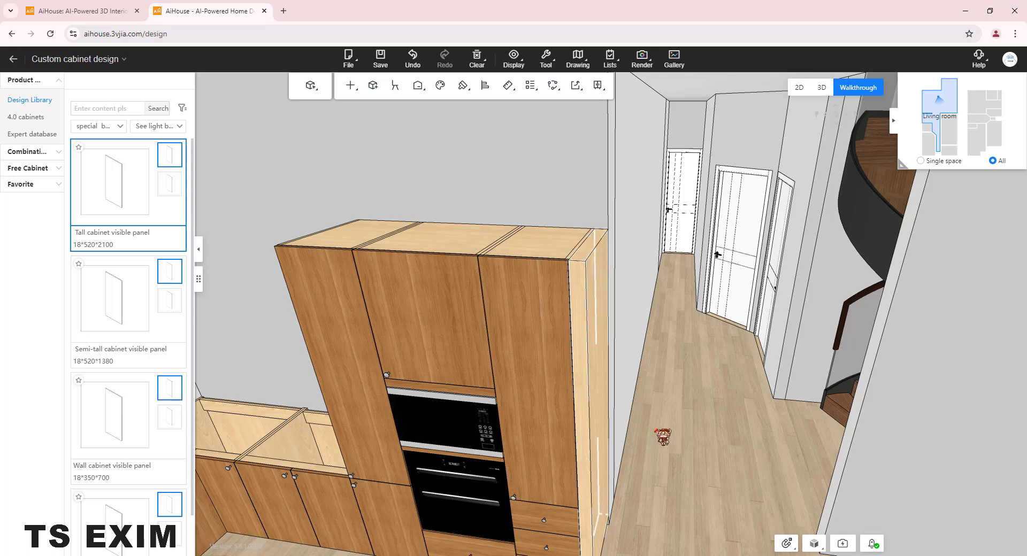
key(s)
key(s)
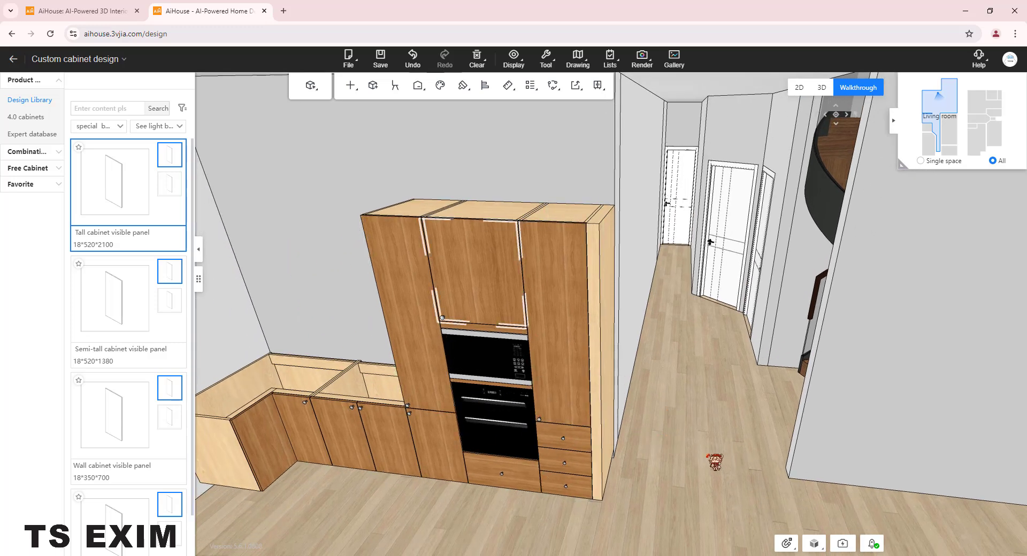
drag(645, 470, 557, 469)
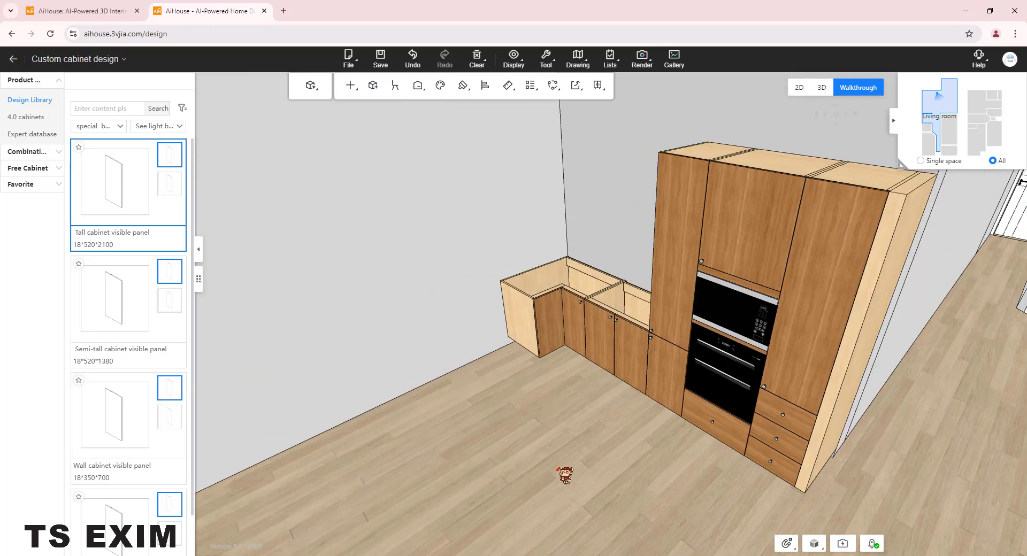
key(w)
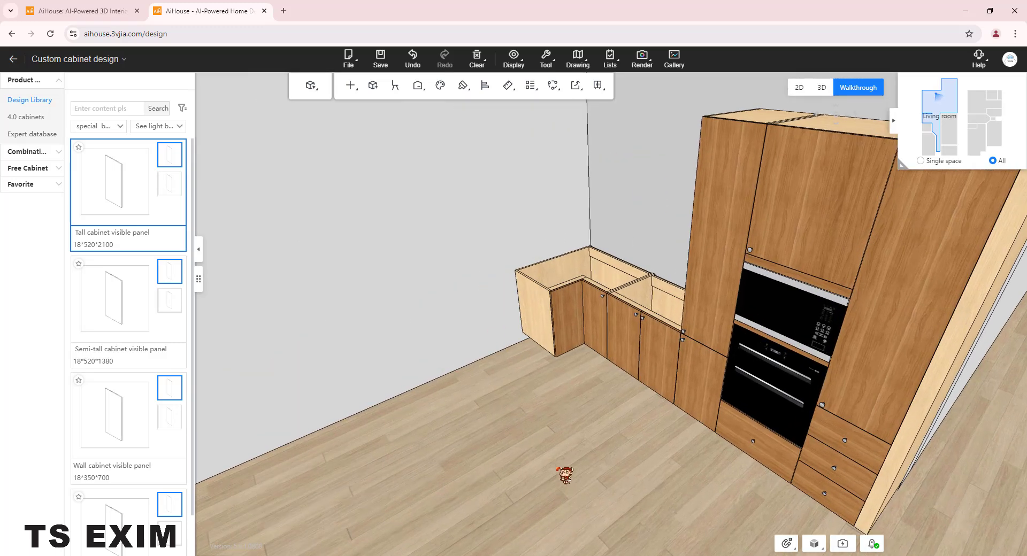
drag(573, 464, 522, 332)
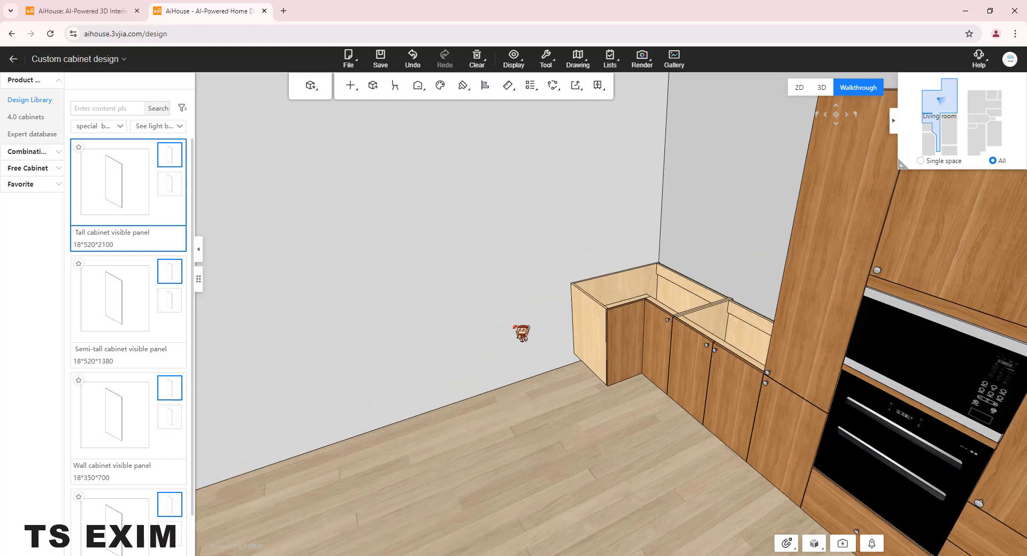
Add a double door floor cabinet, 800 wide, 550 deep and 680 high, at 0 distance from the corner floor cabinet
click(116, 129)
click(96, 145)
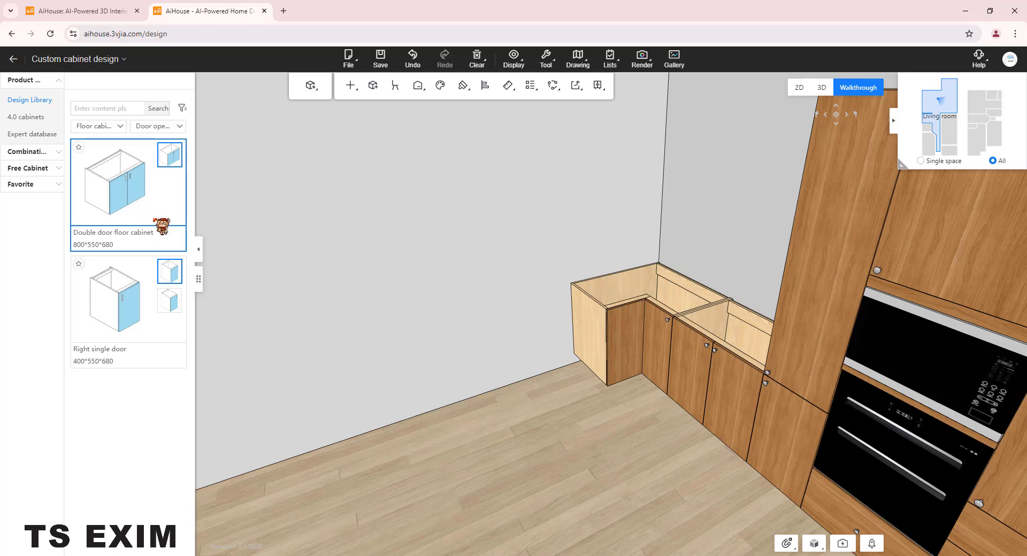
drag(115, 181, 586, 367)
click(578, 360)
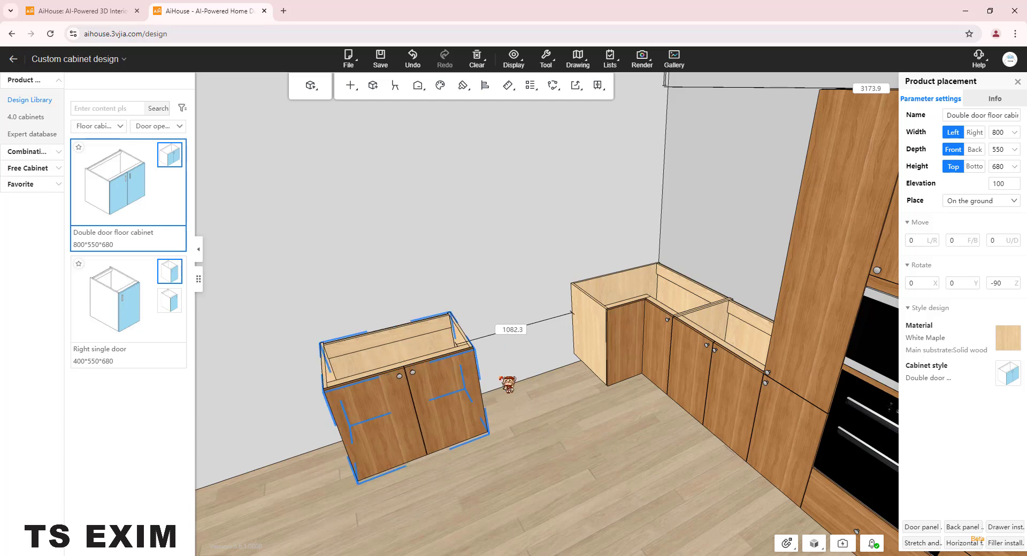
click(526, 329)
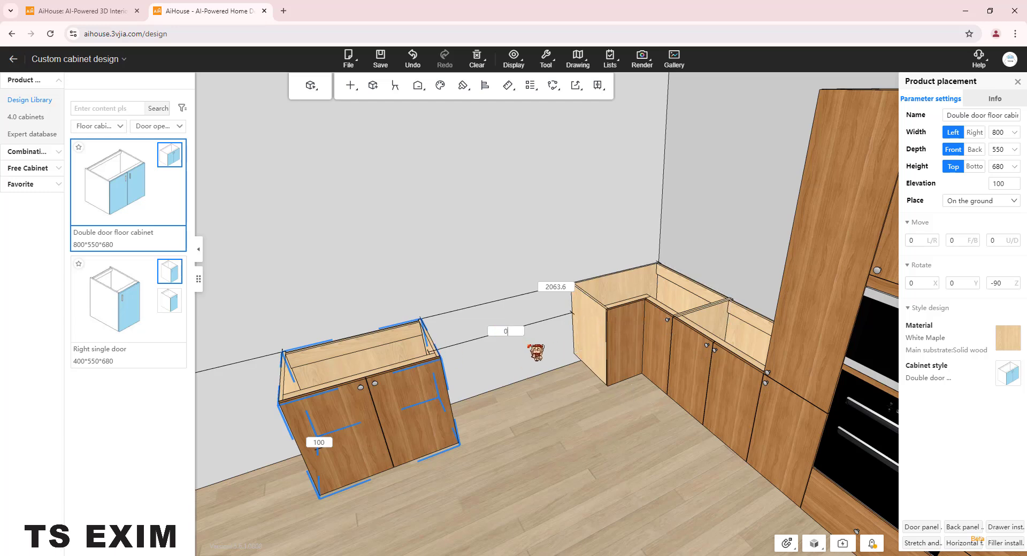
key(Return)
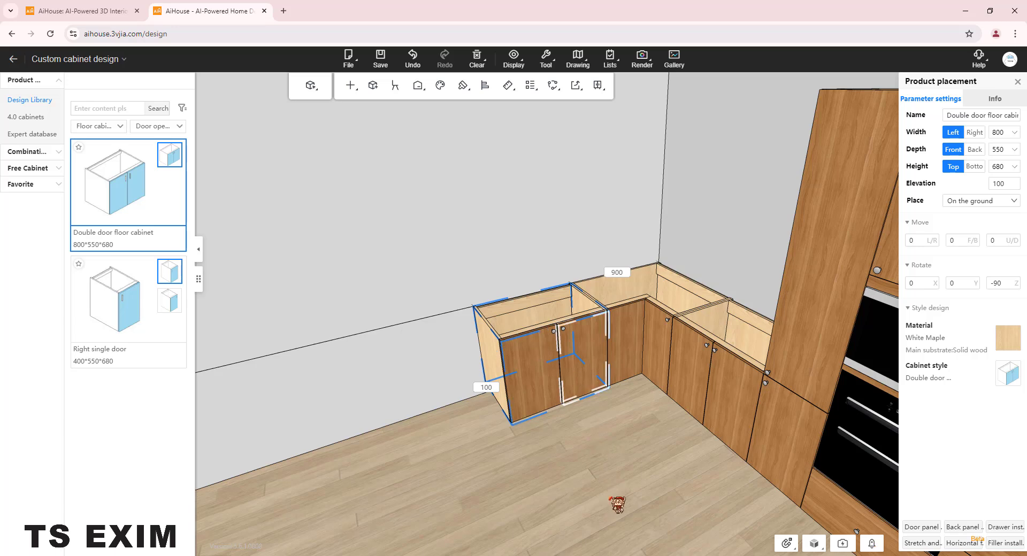
Hang a double door hanging cabinet, 800 wide, 330 deep and 700 high, on the wall above the floor cabinets
right_drag(583, 364, 578, 393)
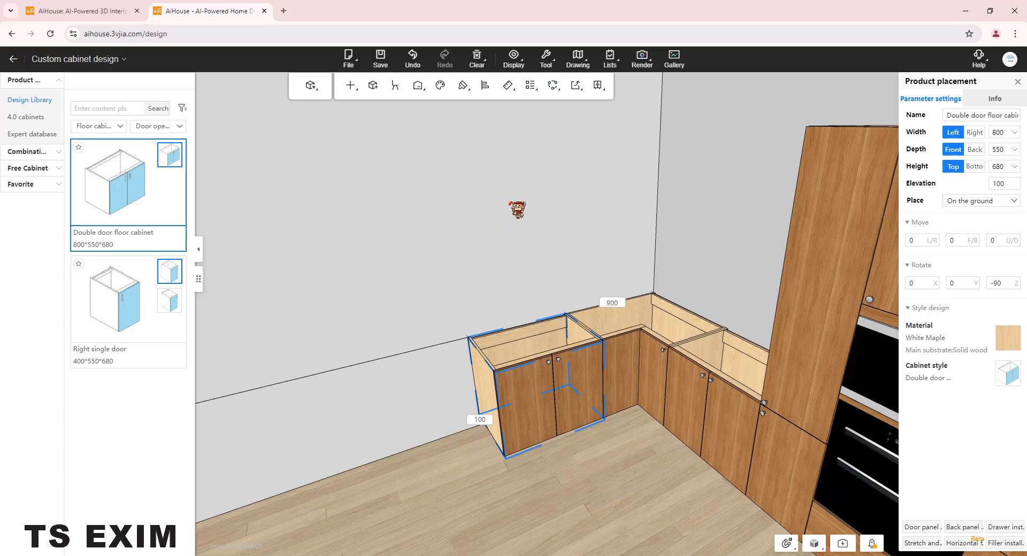
click(110, 128)
click(102, 162)
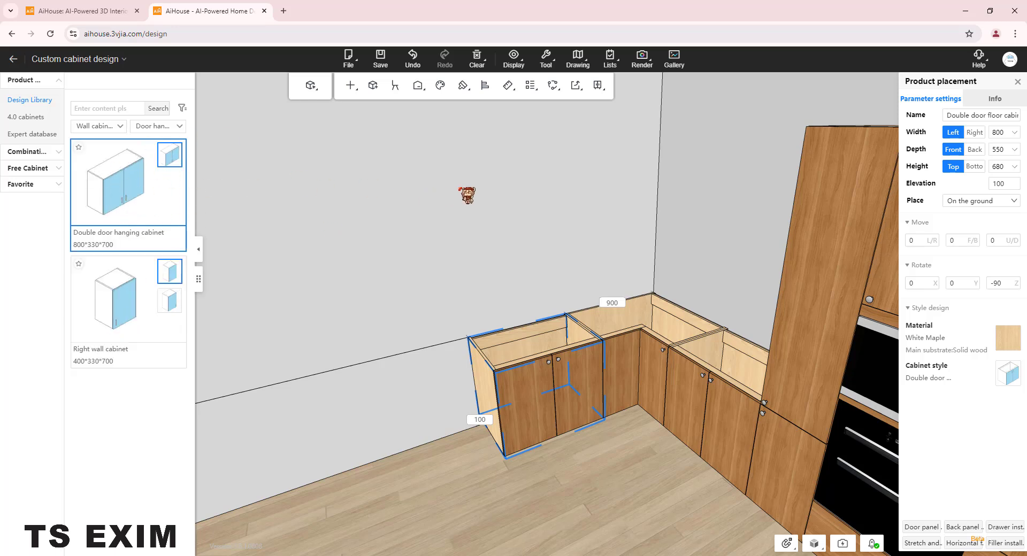
click(480, 191)
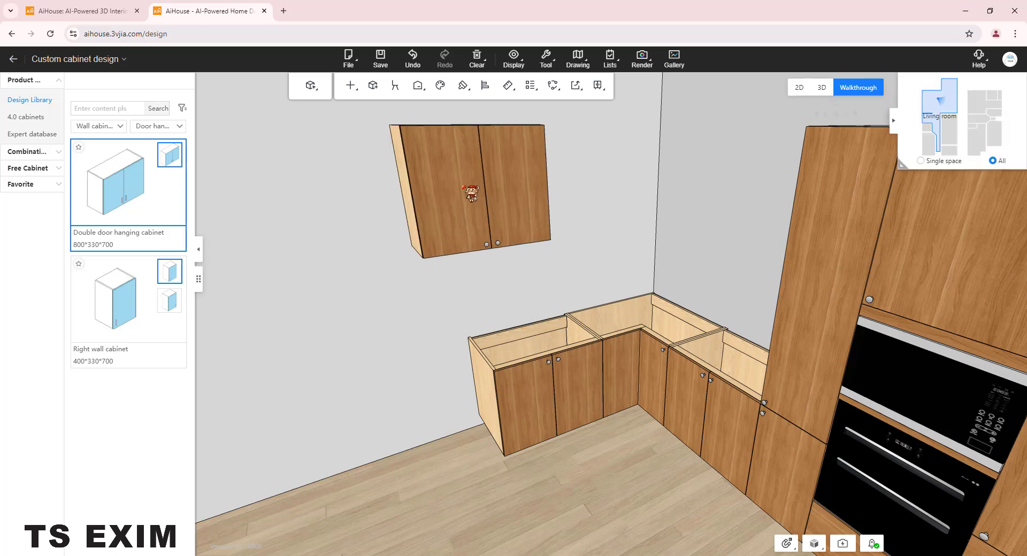
click(463, 198)
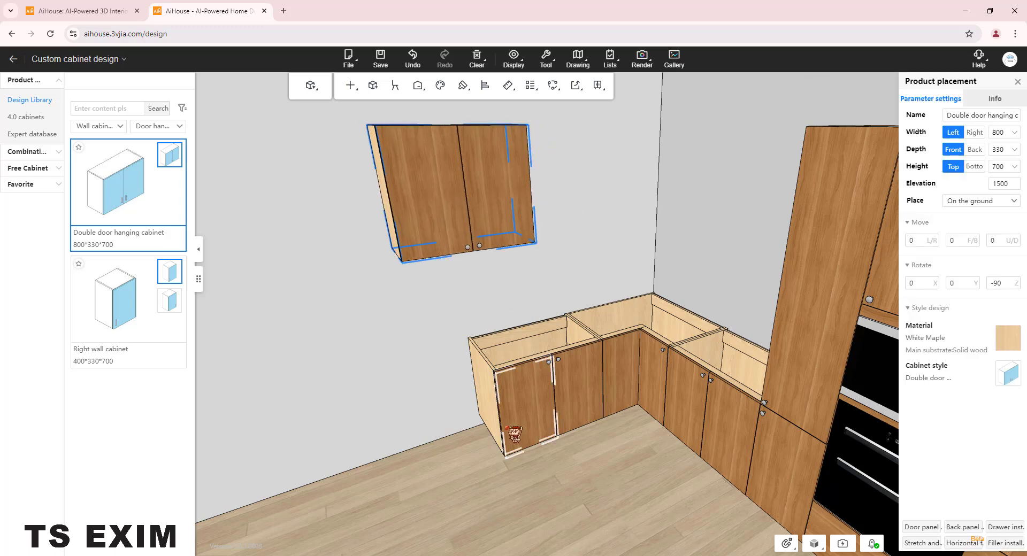
click(460, 334)
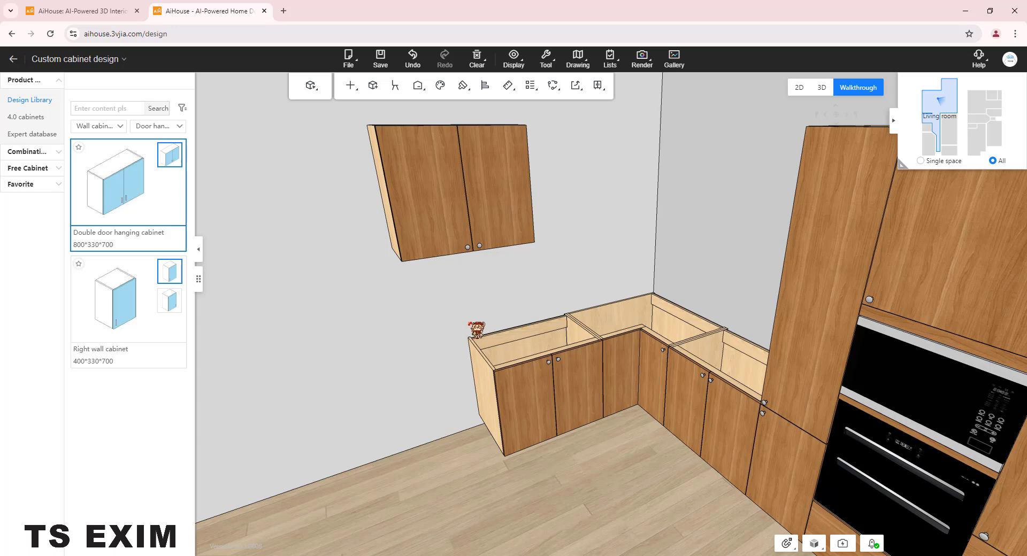
Right-justify the double door hanging cabinet with the 800 wide double door floor cabinet below it
right_drag(469, 323, 476, 271)
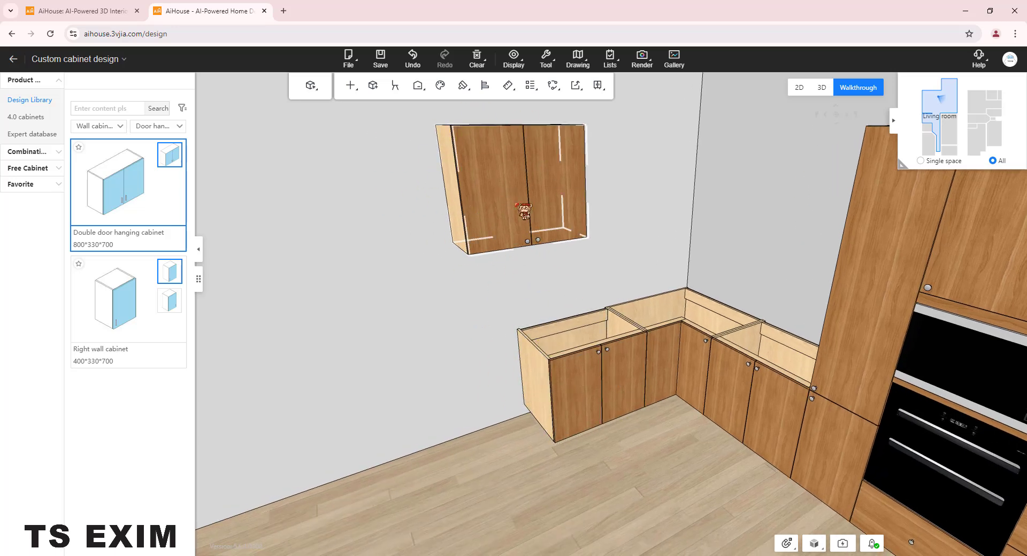
drag(452, 369, 350, 379)
key(s)
key(a)
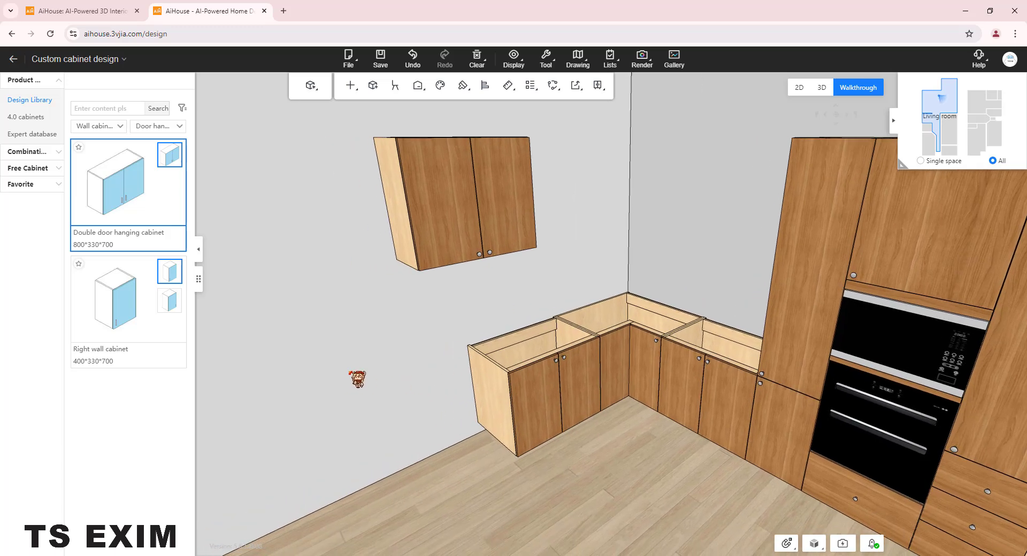
click(490, 401)
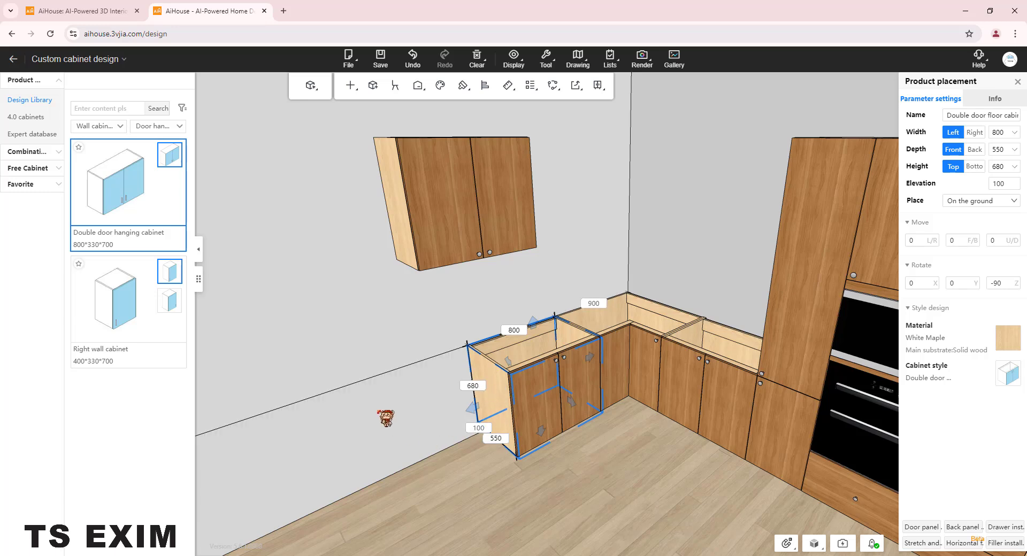
ctrl+click(396, 196)
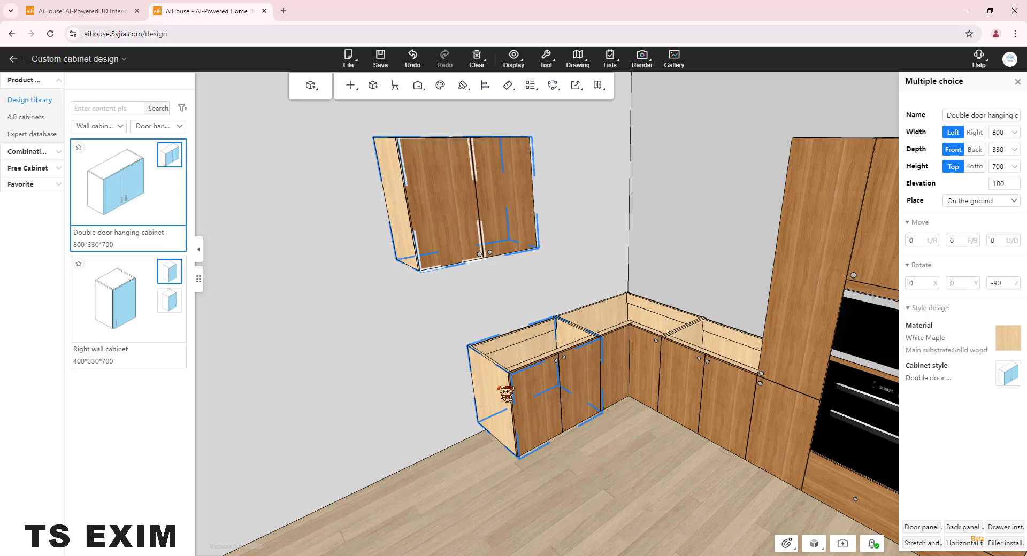
right_click(402, 202)
mouse_move(445, 345)
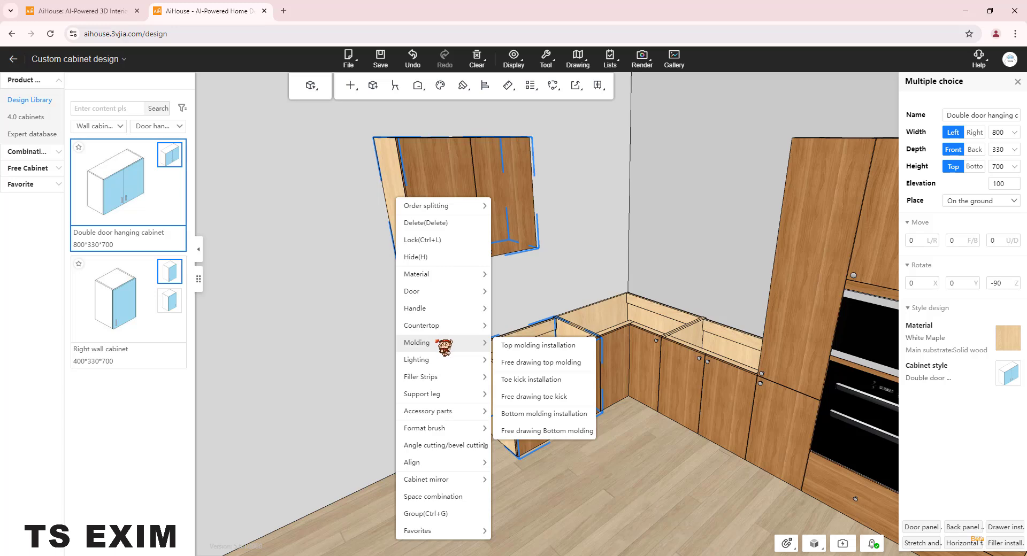
mouse_move(464, 470)
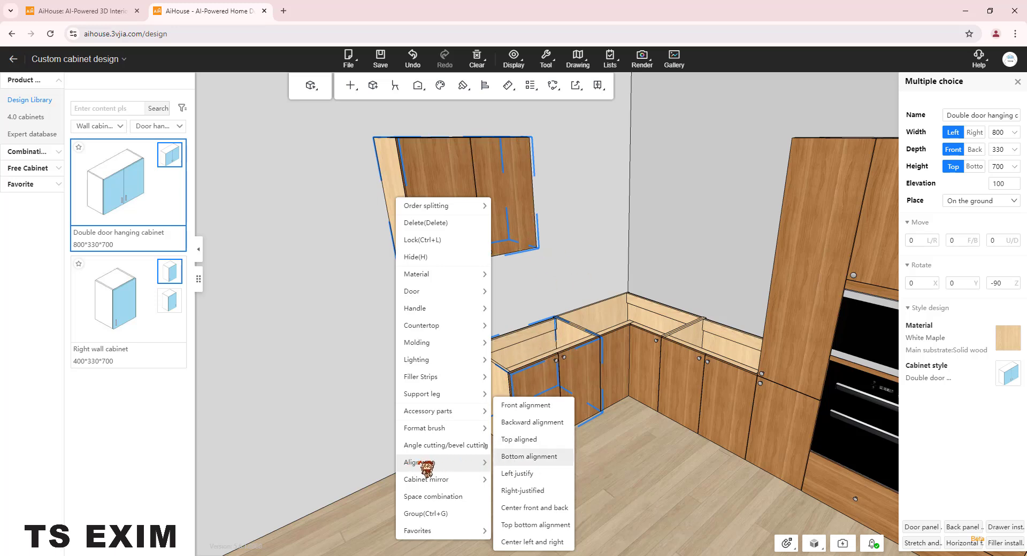
click(522, 491)
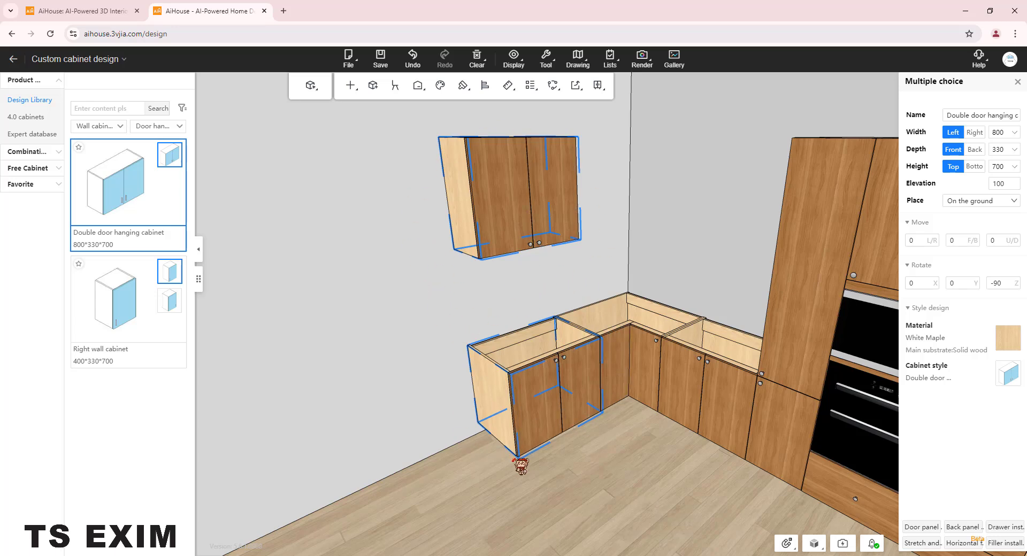
Move the hanging cabinet toward the room corner, and left-justify it with the double door floor cabinet
click(458, 293)
click(470, 244)
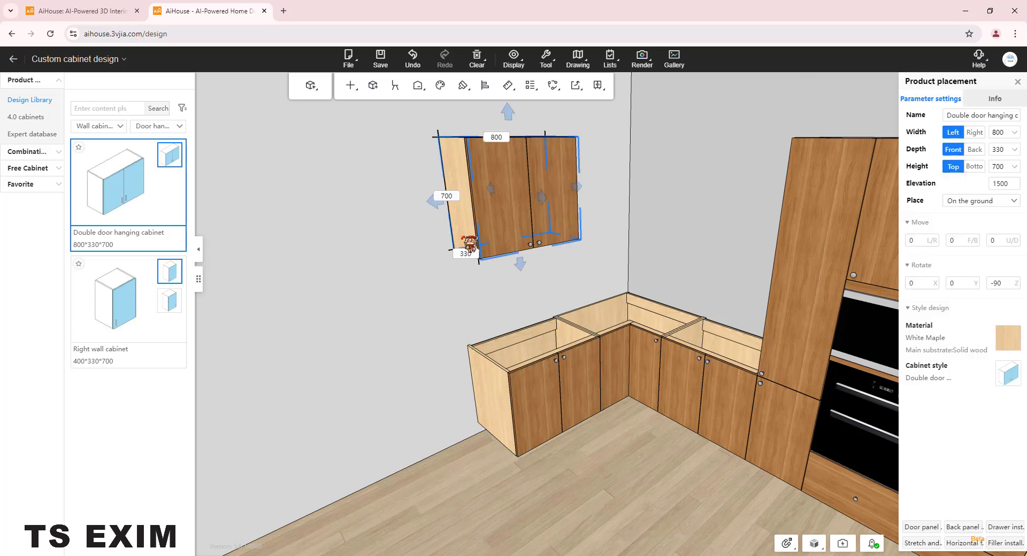
drag(470, 244, 433, 255)
click(433, 255)
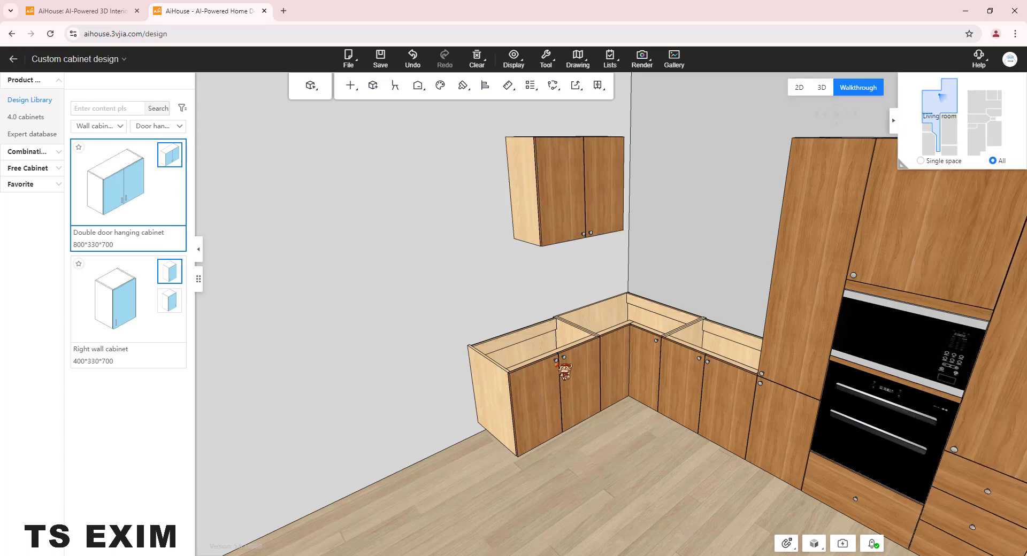
click(526, 354)
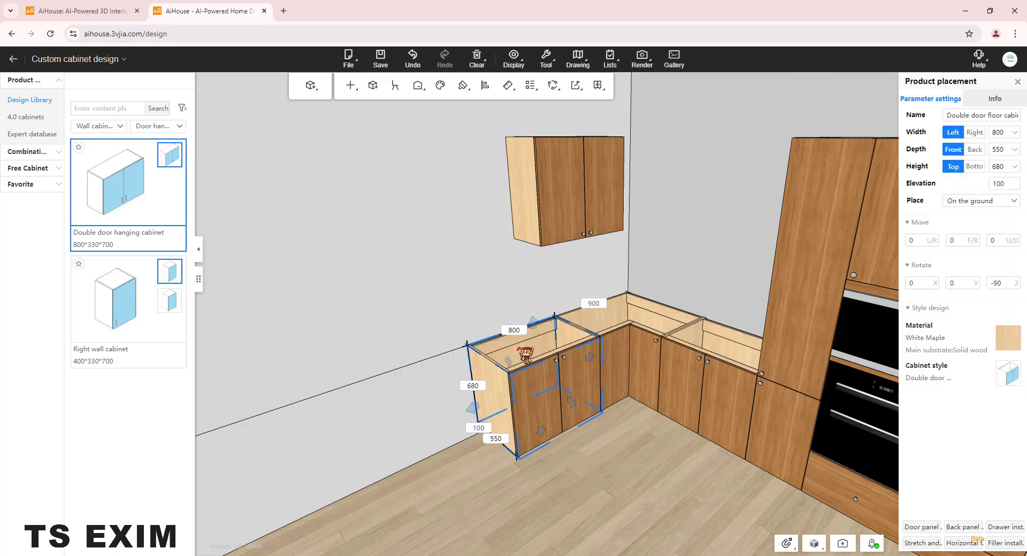
ctrl+click(528, 179)
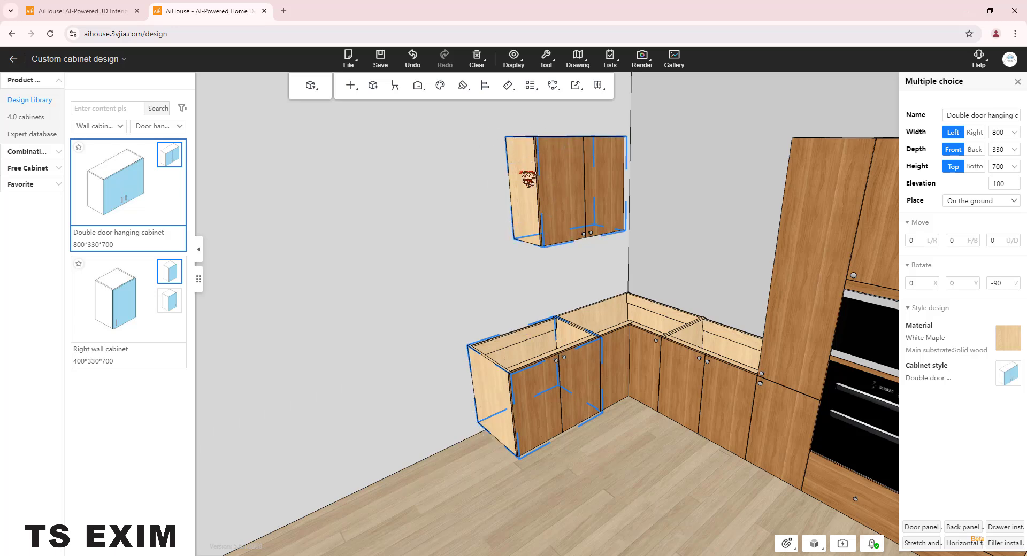
right_click(528, 179)
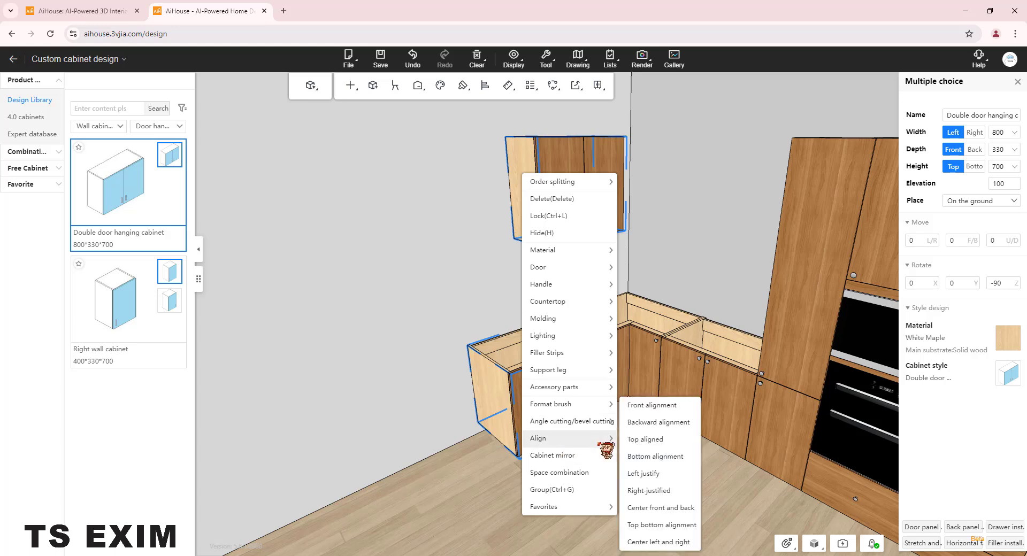
click(670, 475)
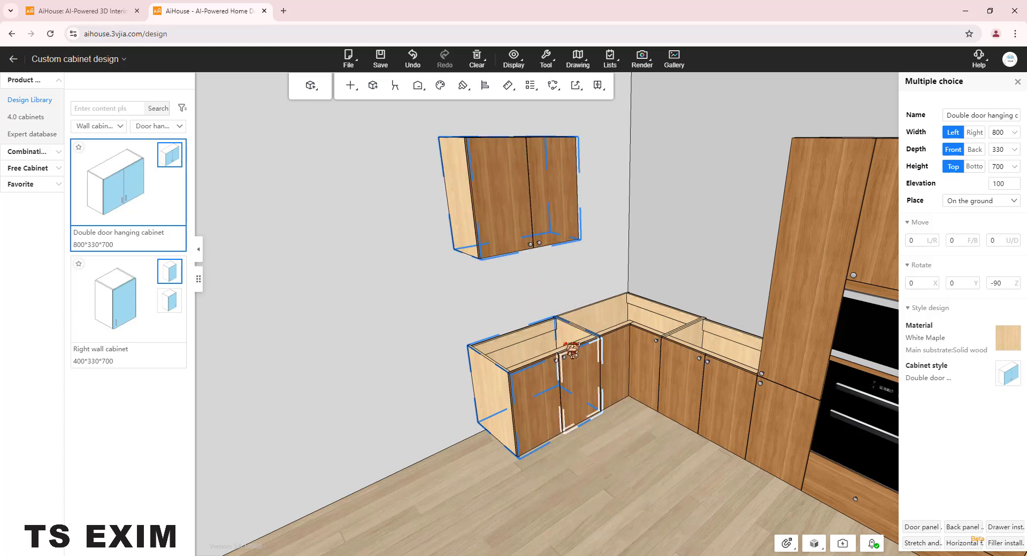
Apply front alignment and then backward alignment to the hanging cabinet and the double door floor cabinet
right_click(456, 197)
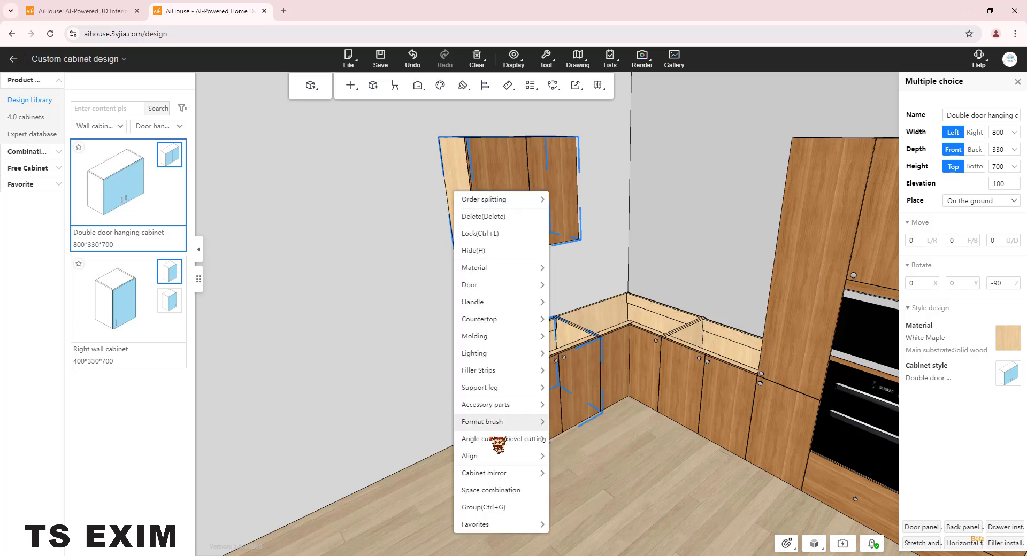
mouse_move(496, 458)
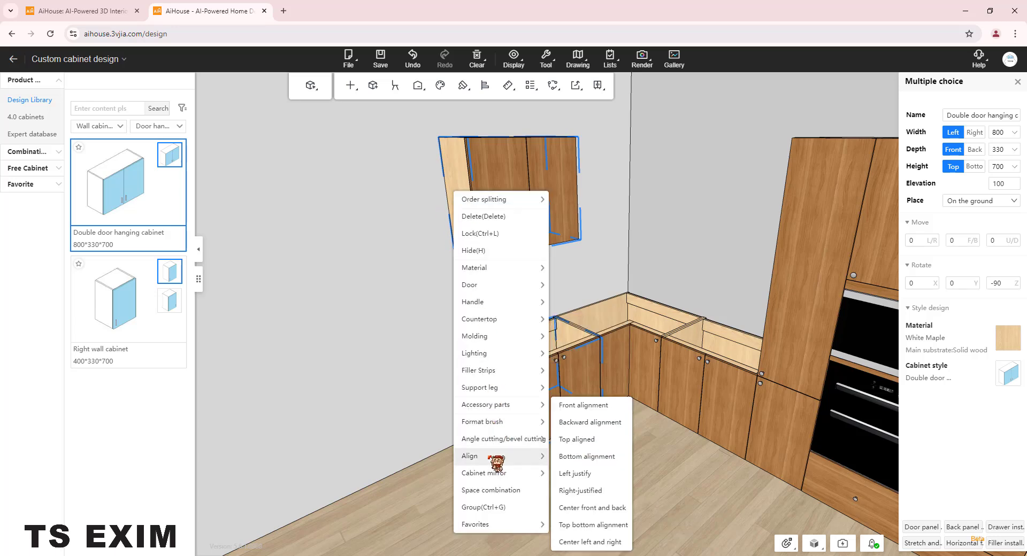
click(588, 421)
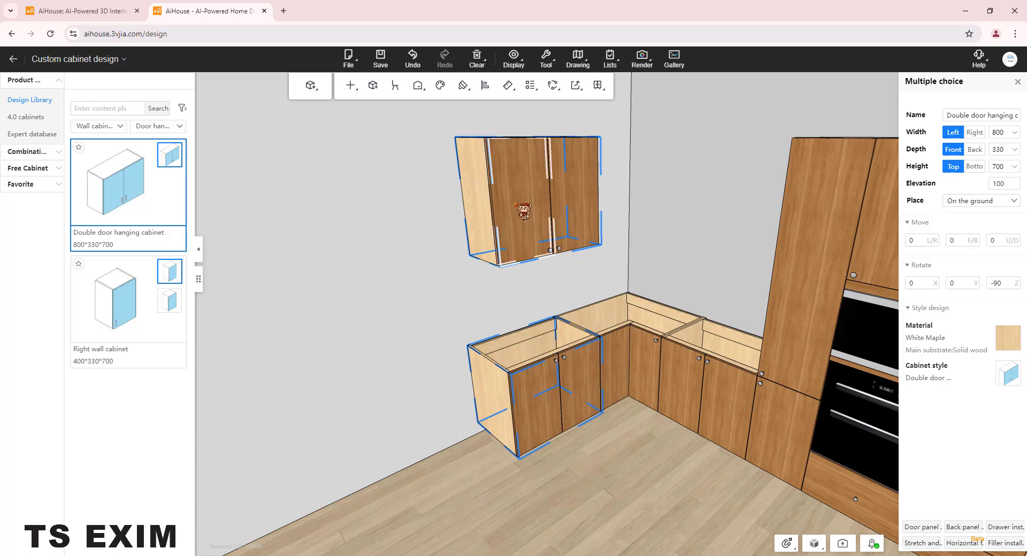
right_click(475, 219)
mouse_move(502, 476)
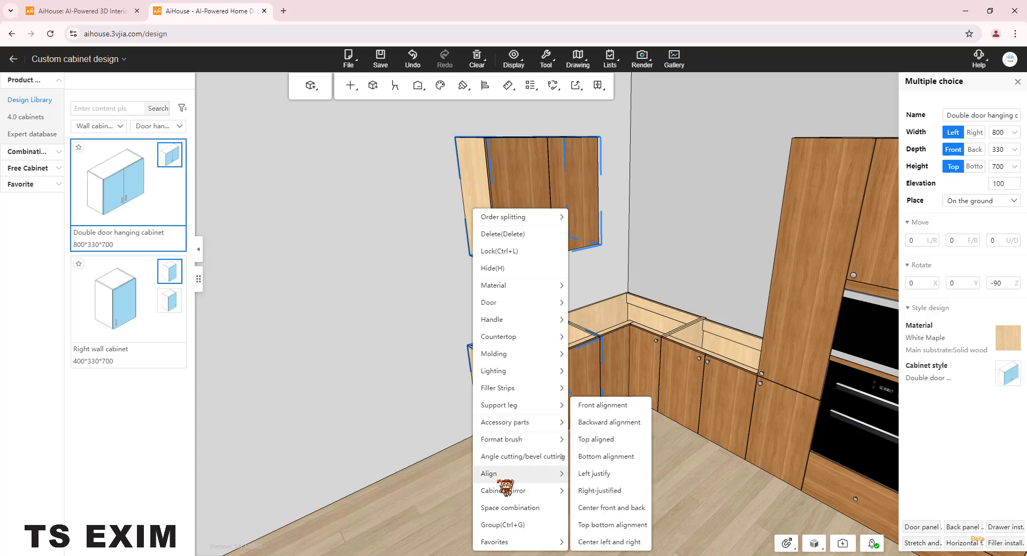
click(627, 428)
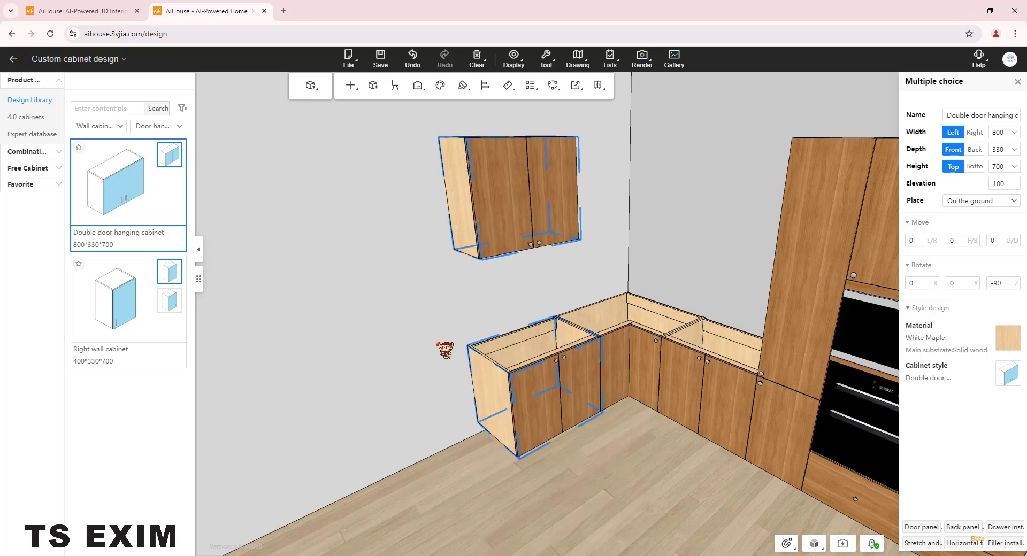
Replace the double door hanging cabinet with a right wall cabinet 400 wide, 330 deep and 700 high
click(462, 231)
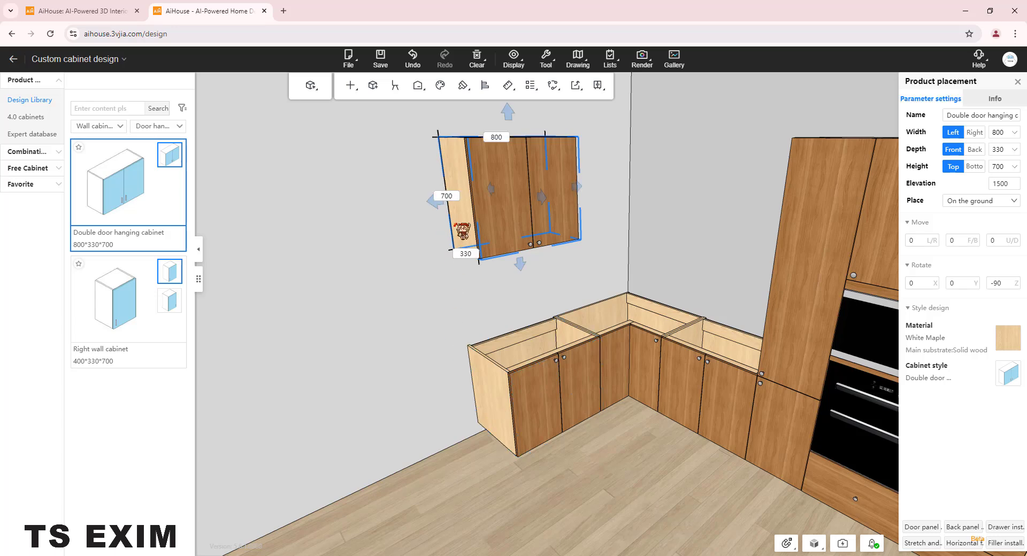
key(Delete)
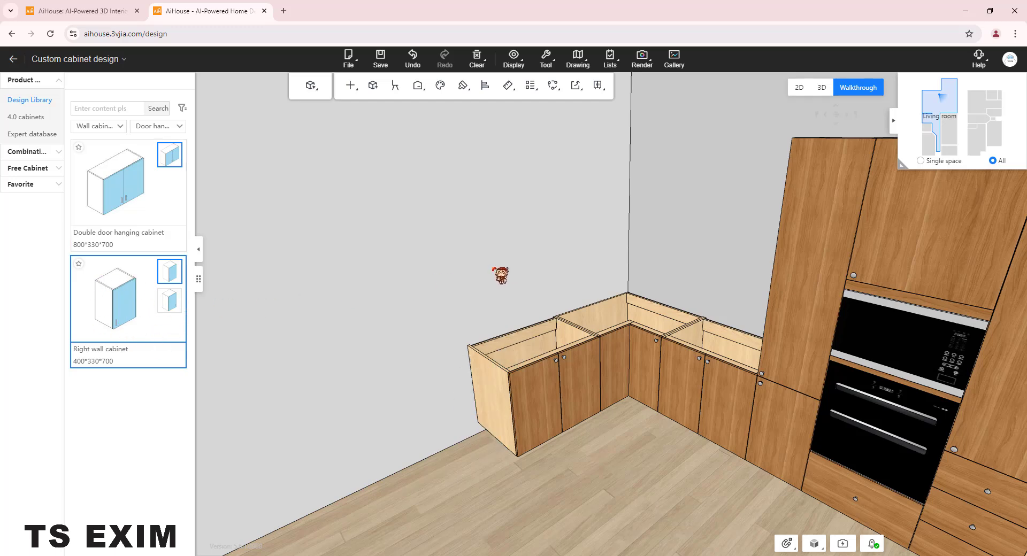
click(488, 270)
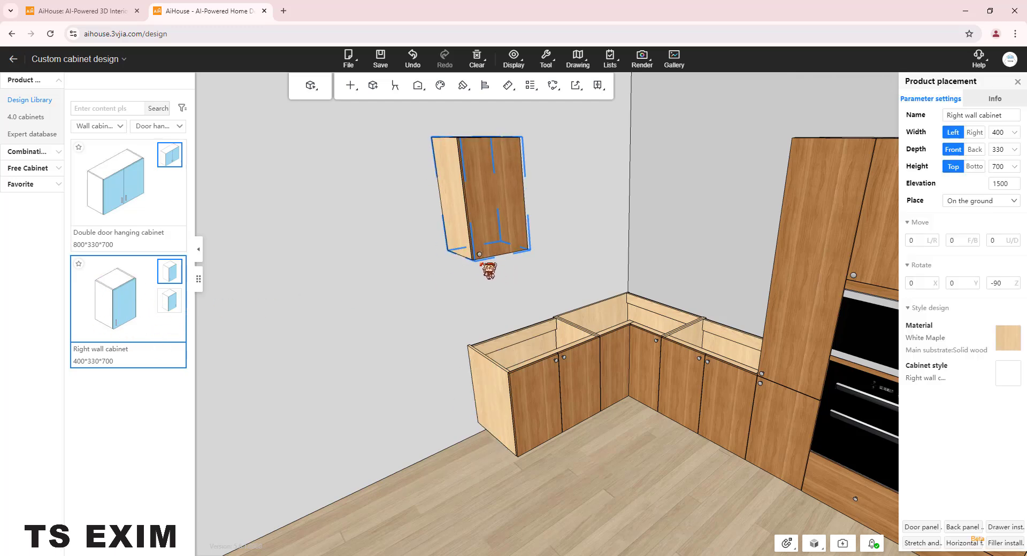
click(435, 278)
click(477, 298)
Center the right wall cabinet left and right over the double door floor cabinet
click(506, 404)
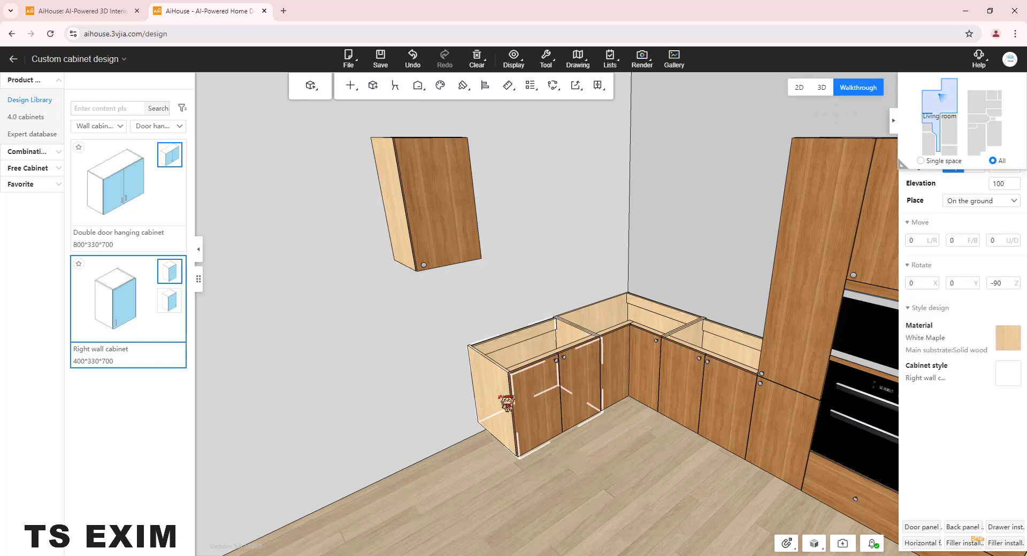
ctrl+click(398, 204)
right_click(393, 184)
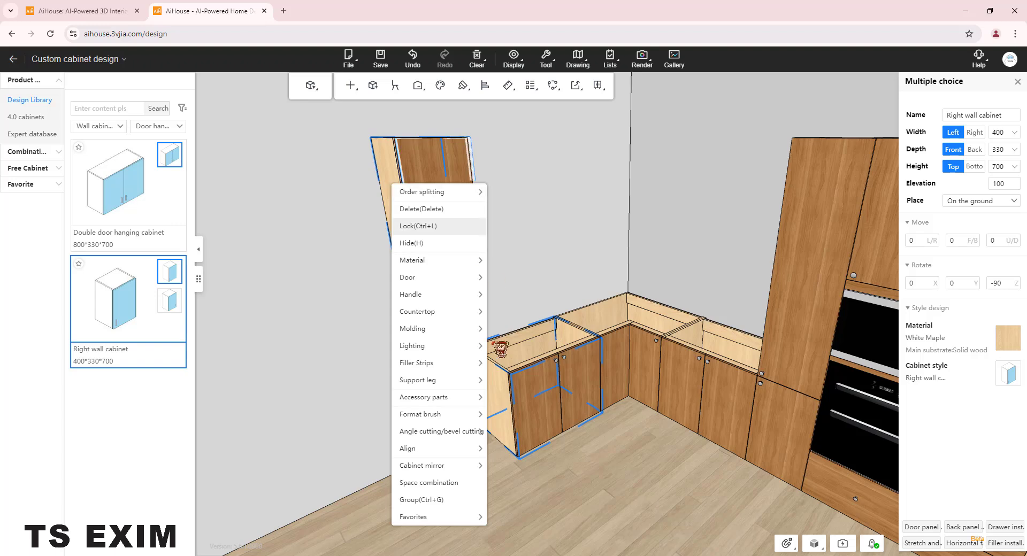
mouse_move(434, 454)
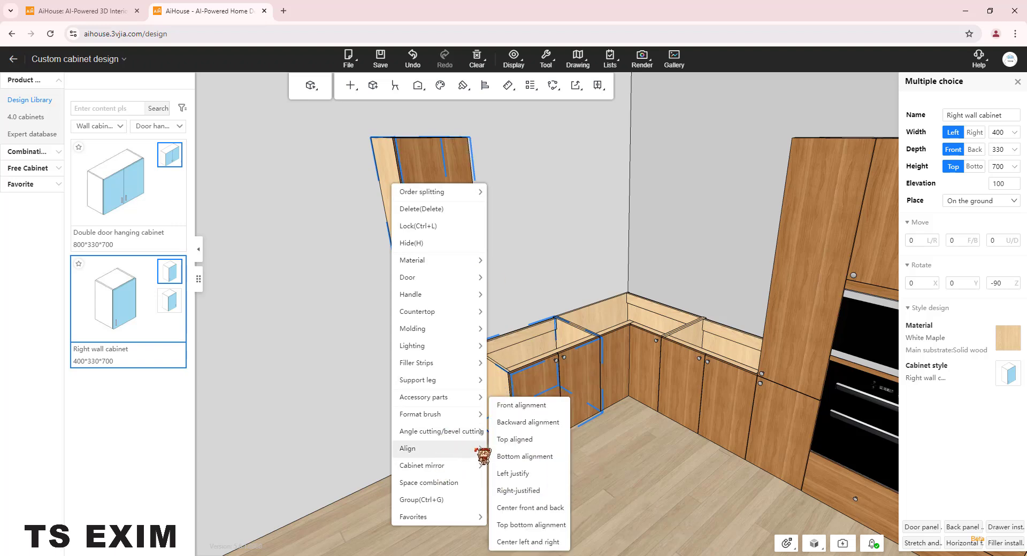
click(541, 546)
scroll(551, 508, up, 3)
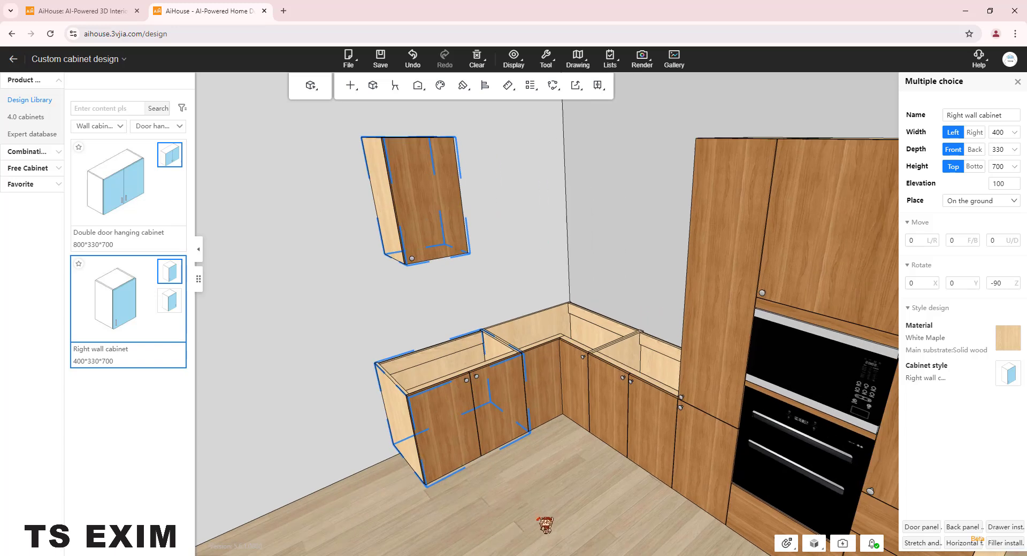
scroll(559, 484, down, 5)
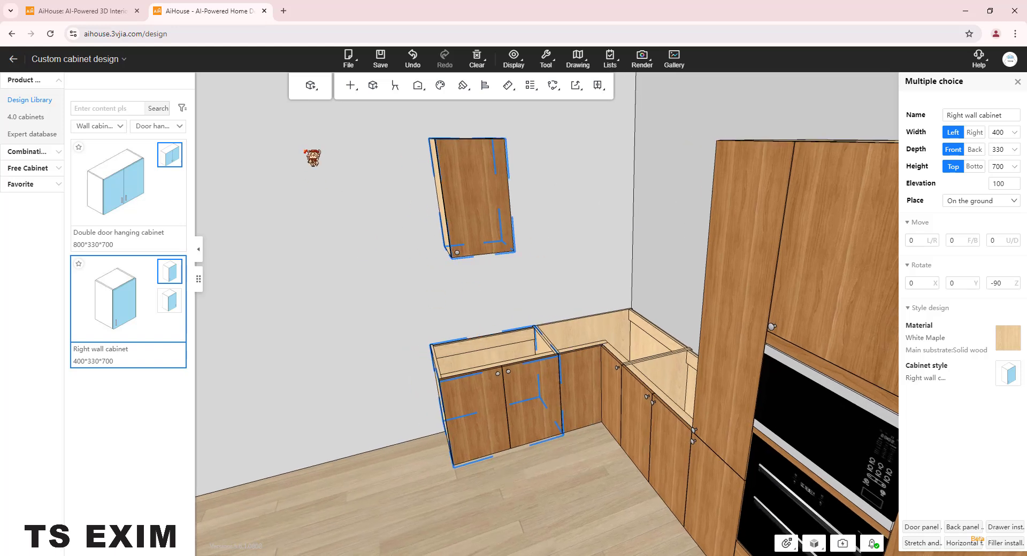
Undo the centering and replacement of the right wall cabinet to bring back the double door hanging cabinet
click(412, 59)
click(412, 59)
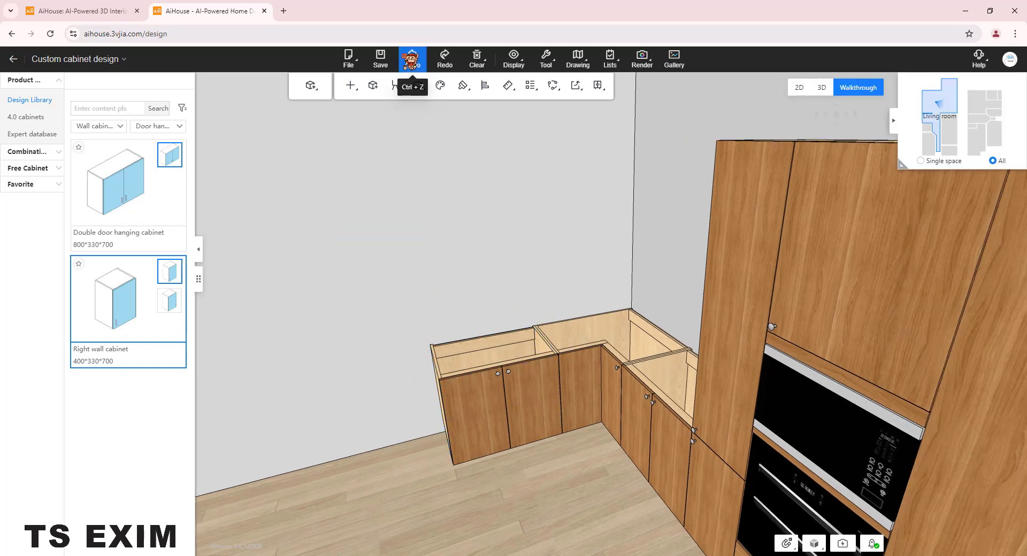
click(412, 58)
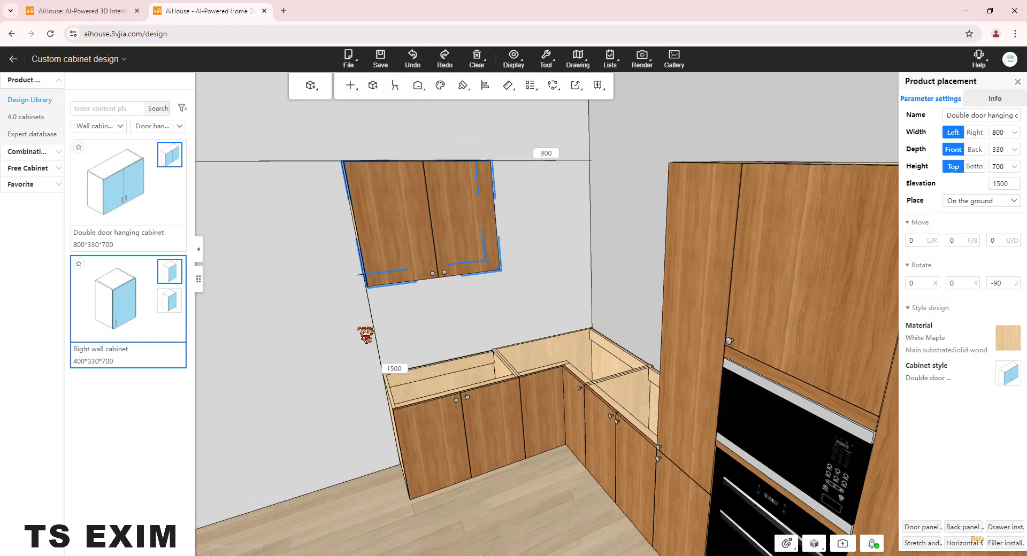
middle_drag(359, 328, 444, 343)
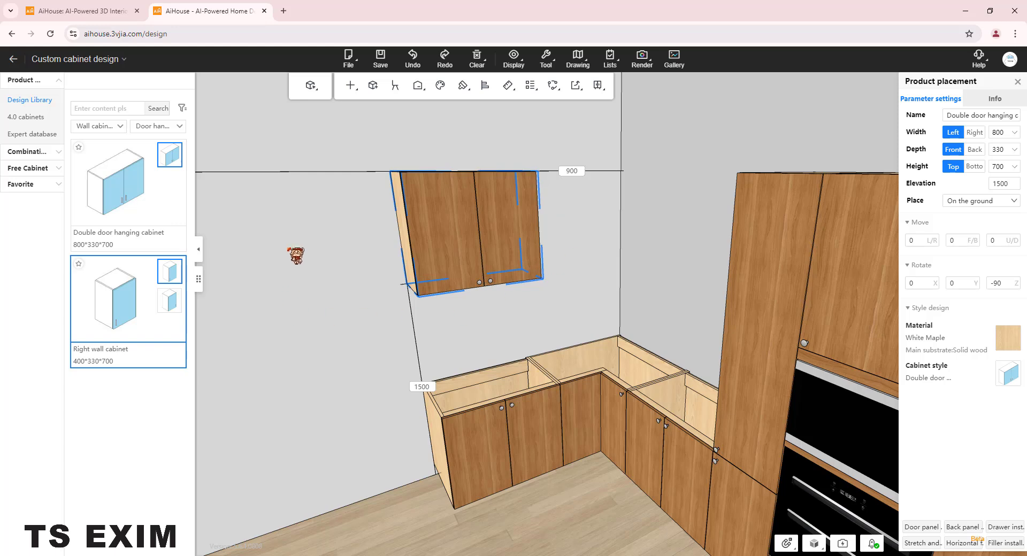
click(259, 213)
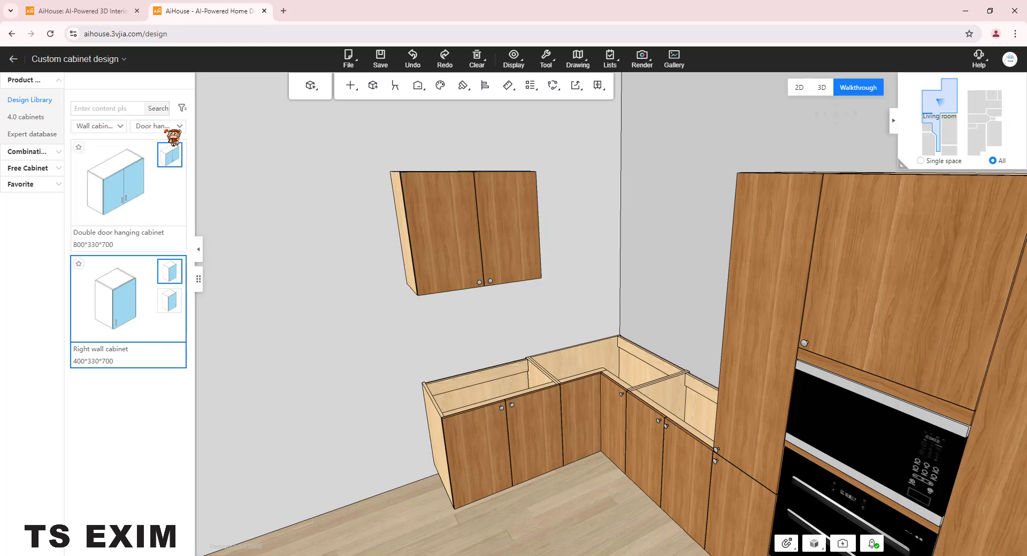
Place the corner wall cabinet with left opening linkage door, 600*600*700, in the room corner above the floor cabinets
click(163, 128)
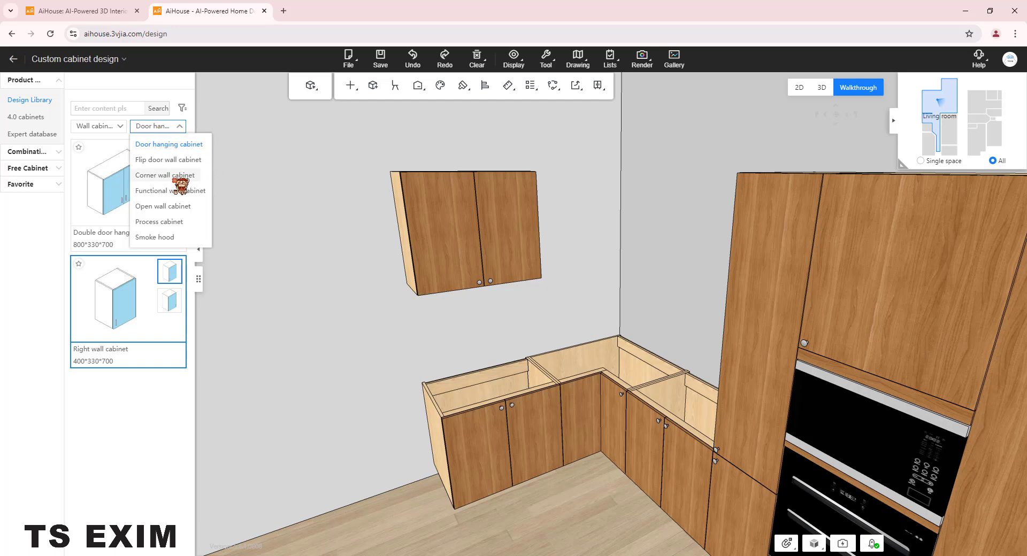
click(172, 176)
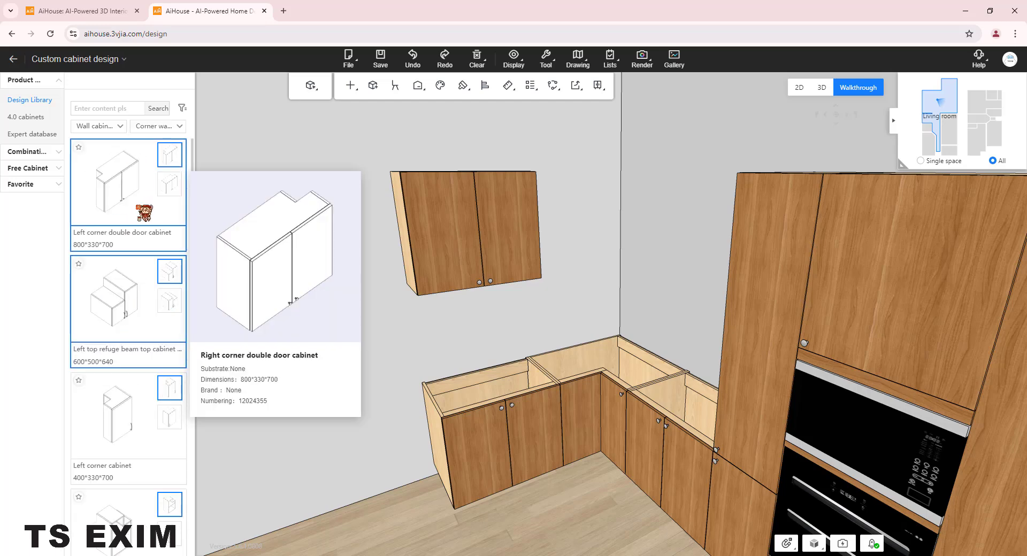
scroll(145, 214, down, 12)
scroll(144, 214, down, 1)
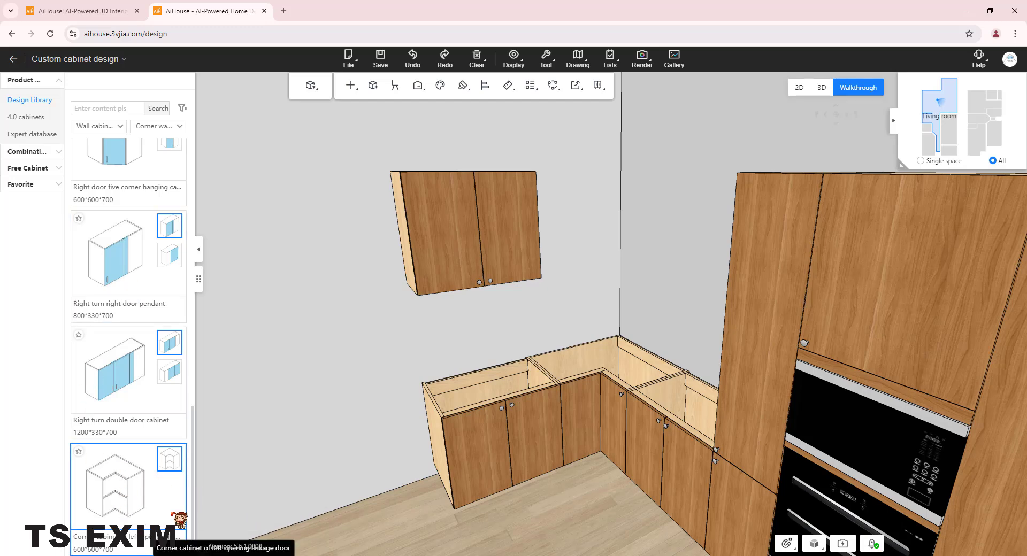
drag(116, 493, 634, 250)
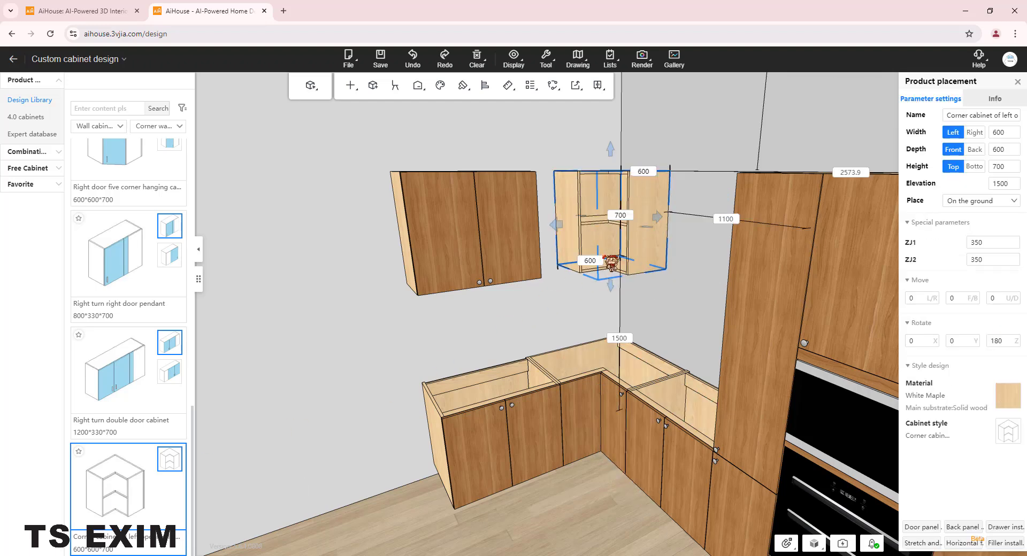
Match the corner wall cabinet to the floor corner cabinet by setting its width to 900 in the Right direction
click(621, 369)
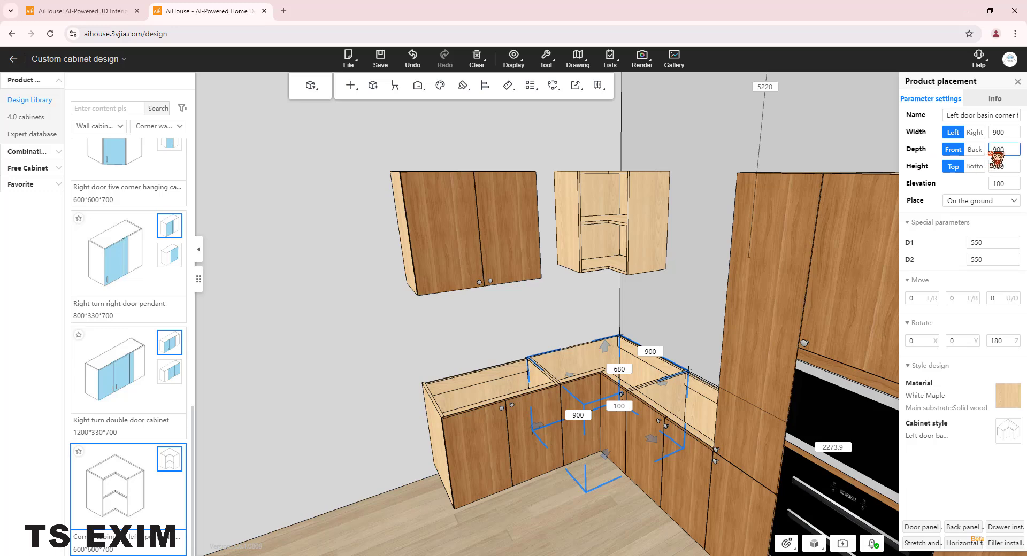
click(688, 237)
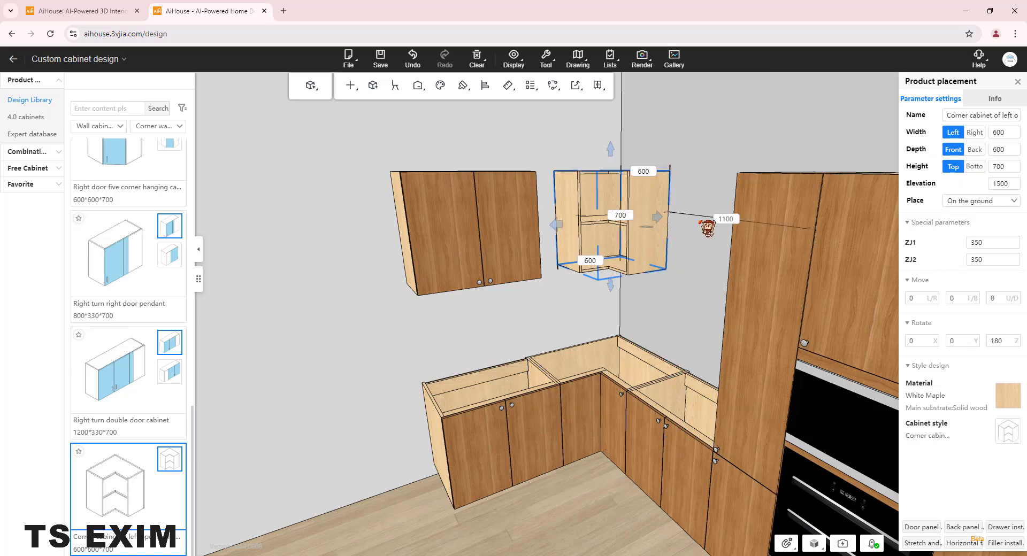
click(996, 133)
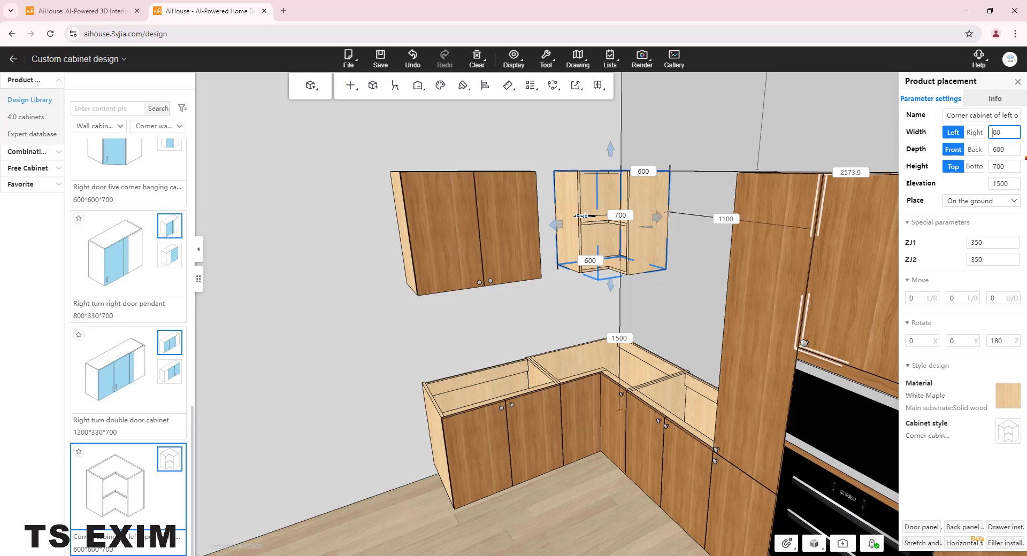
key(Return)
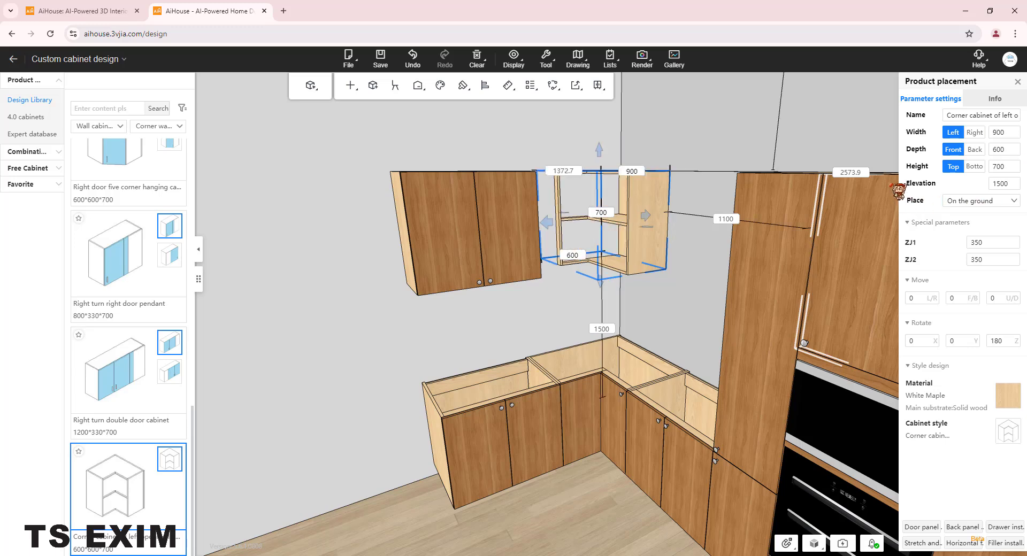
click(975, 132)
click(999, 133)
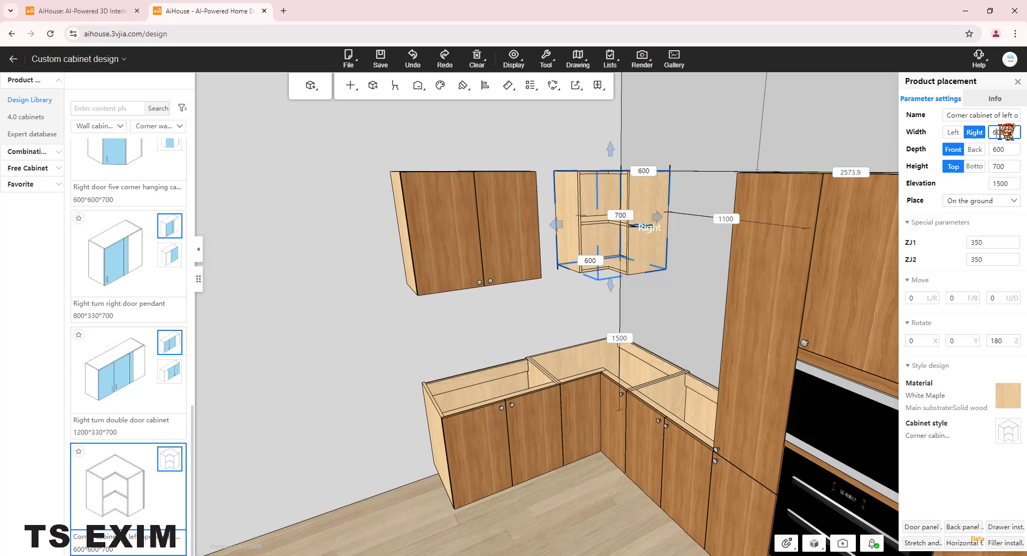
key(Return)
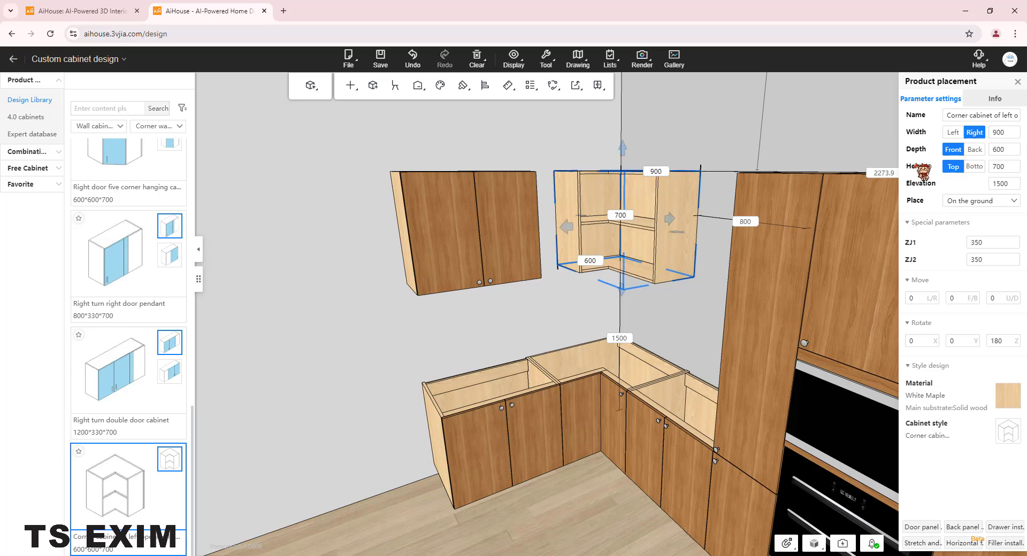
Set the corner wall cabinet's depth to 900 in the Front direction
click(997, 150)
key(BackSpace)
text(9)
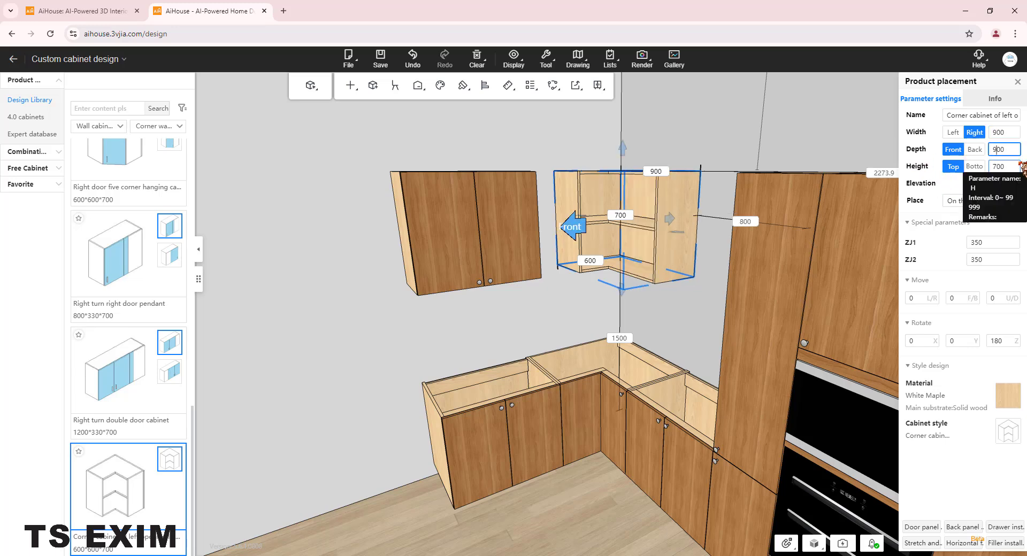
key(Return)
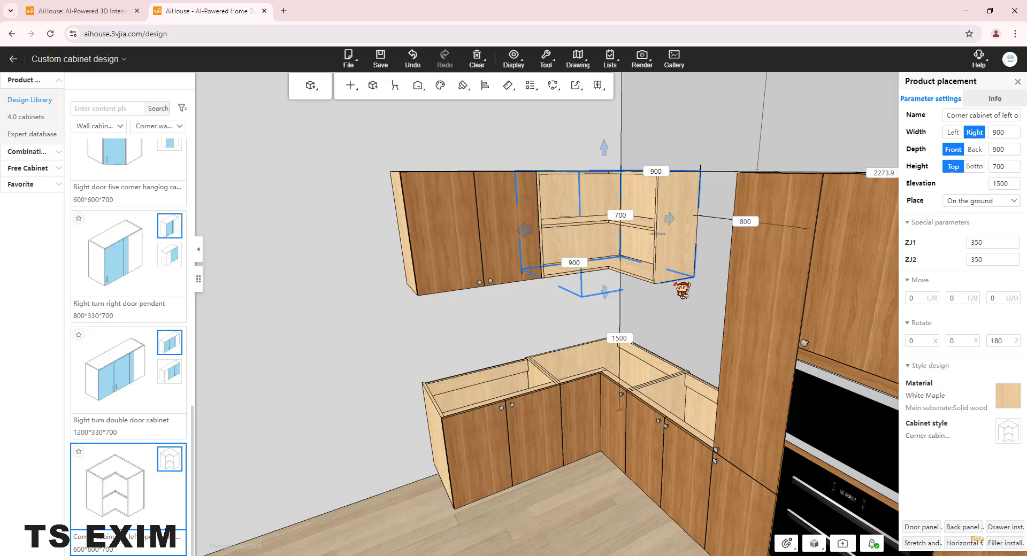
Delete the open corner wall cabinet from the room corner
scroll(632, 315, up, 3)
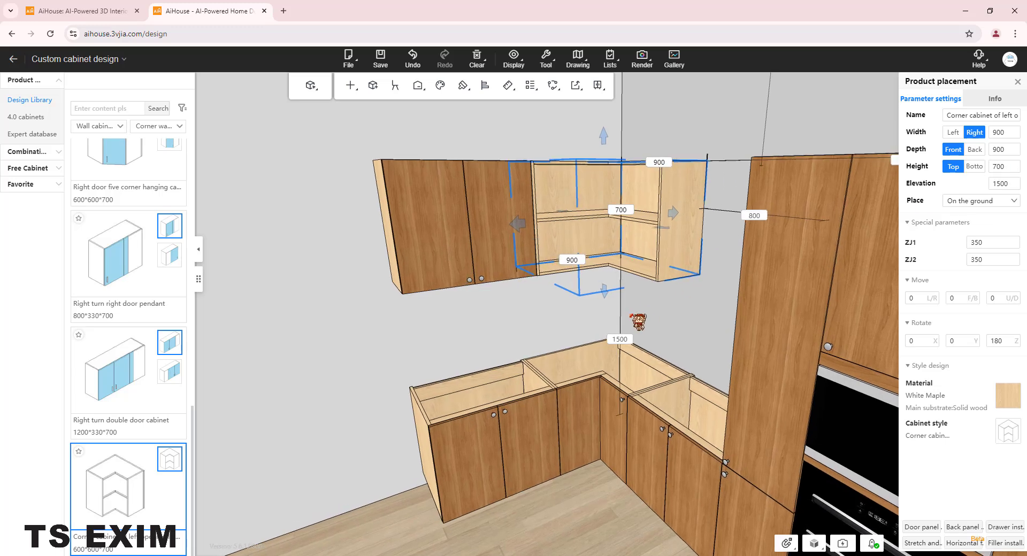
click(631, 309)
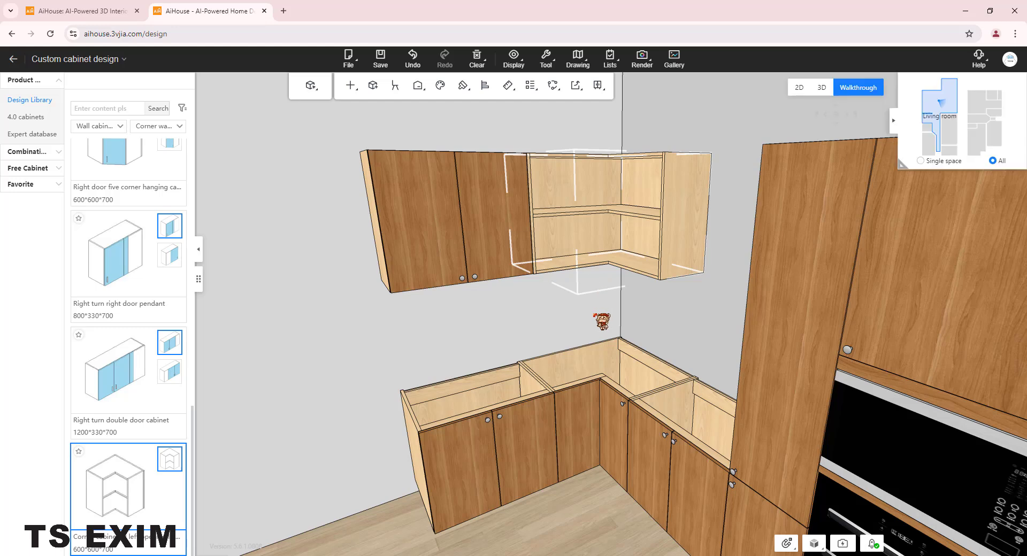
drag(631, 315, 627, 325)
scroll(576, 330, up, 6)
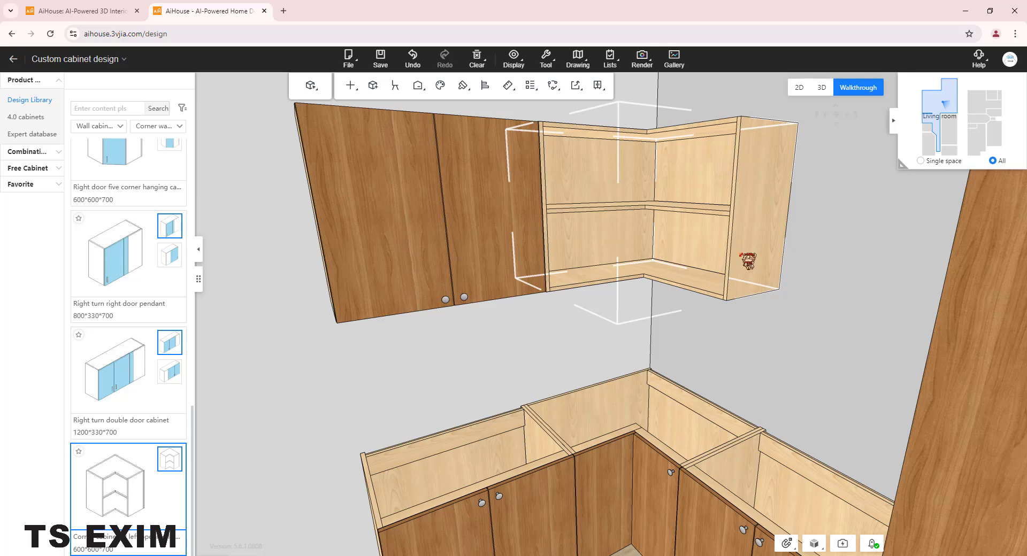
click(755, 259)
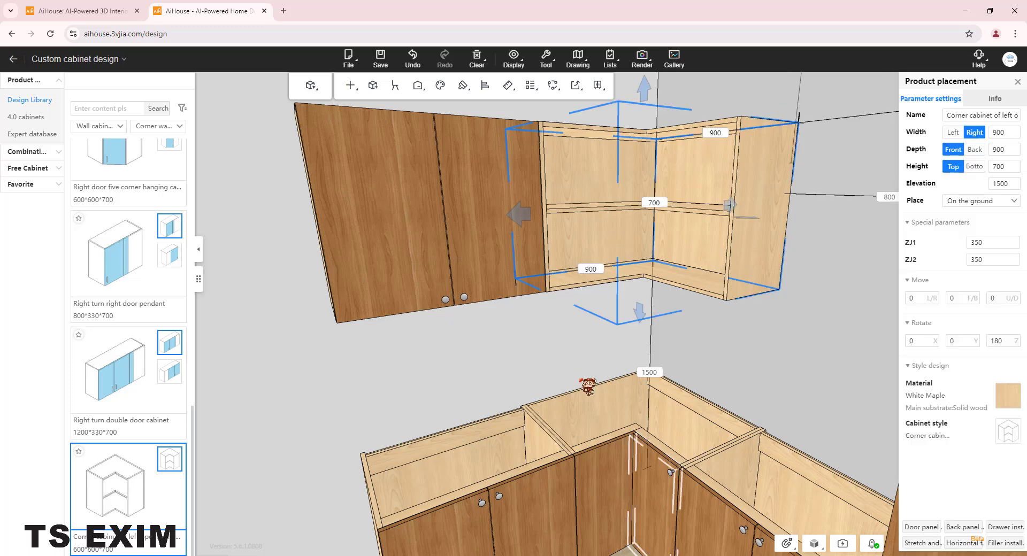
drag(587, 385, 576, 363)
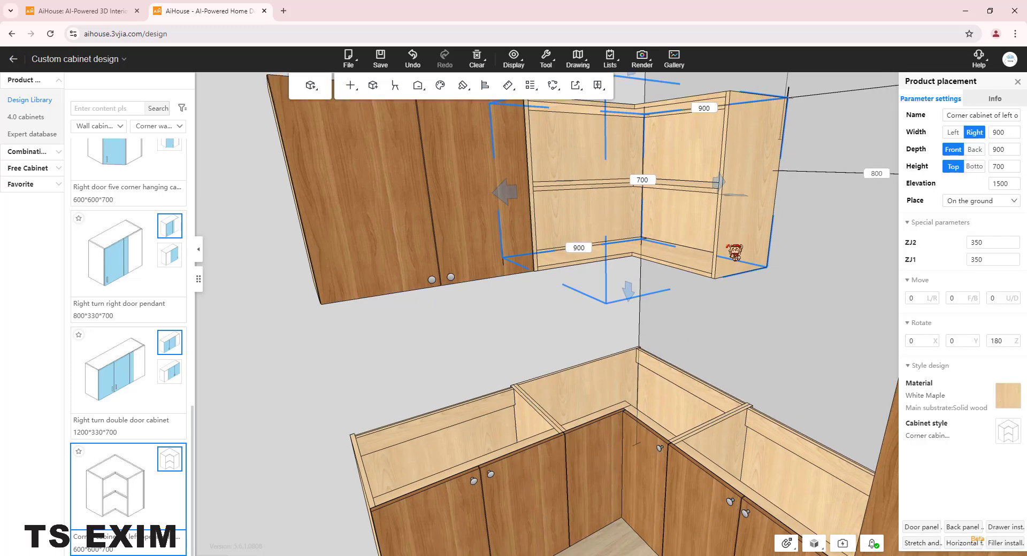
key(Delete)
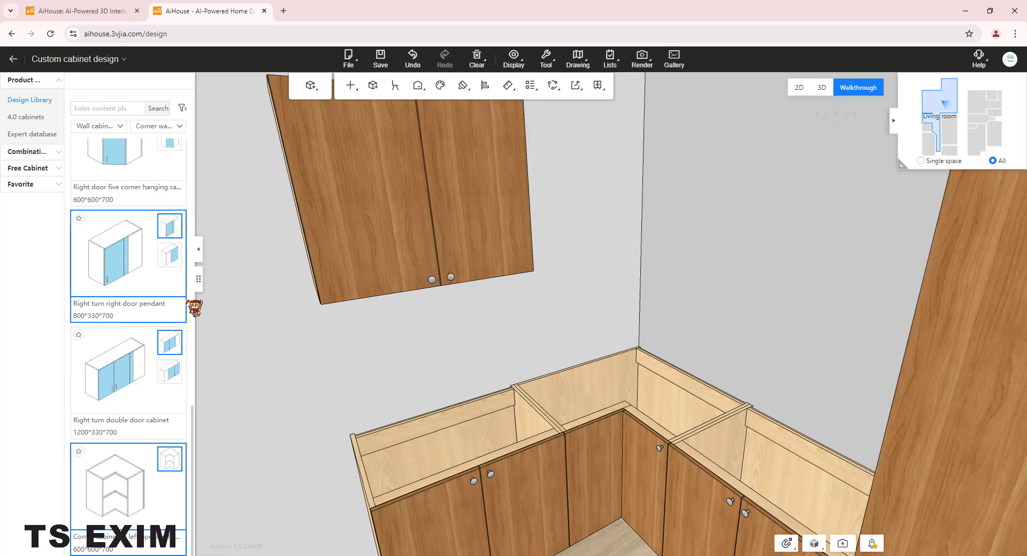
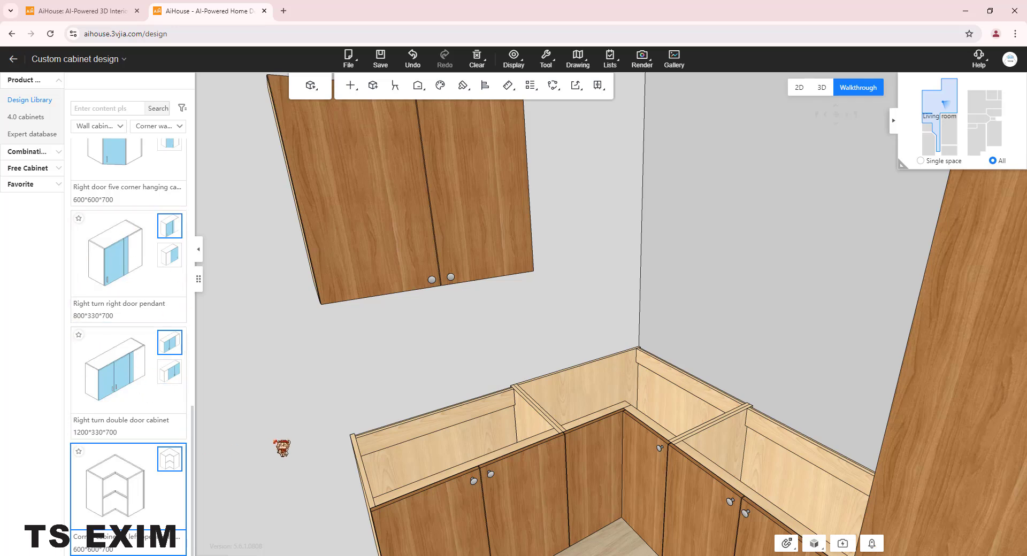
Place a right turn right door pendant cabinet, 900 wide, between the double door hanging cabinet and the room corner
drag(276, 442, 300, 428)
click(107, 260)
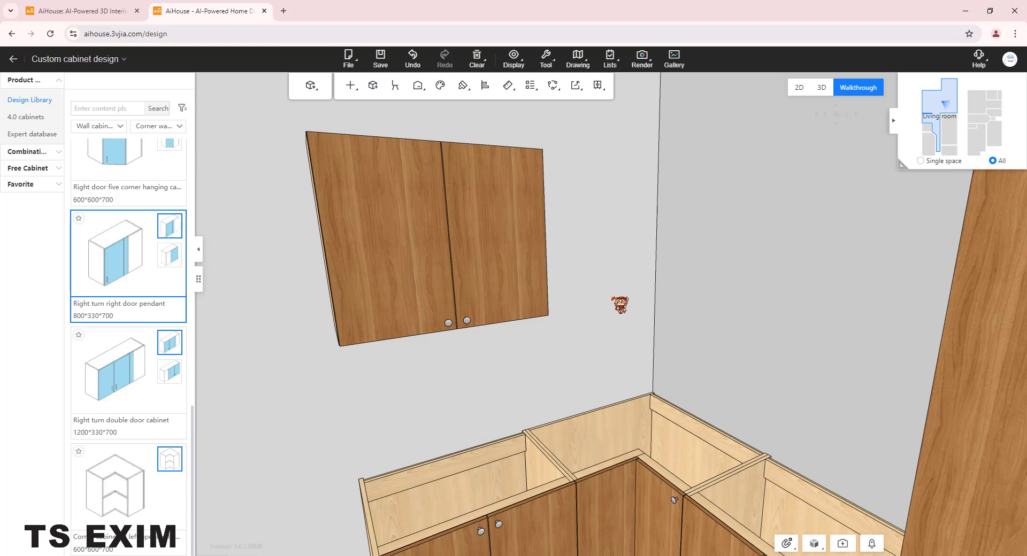
click(620, 304)
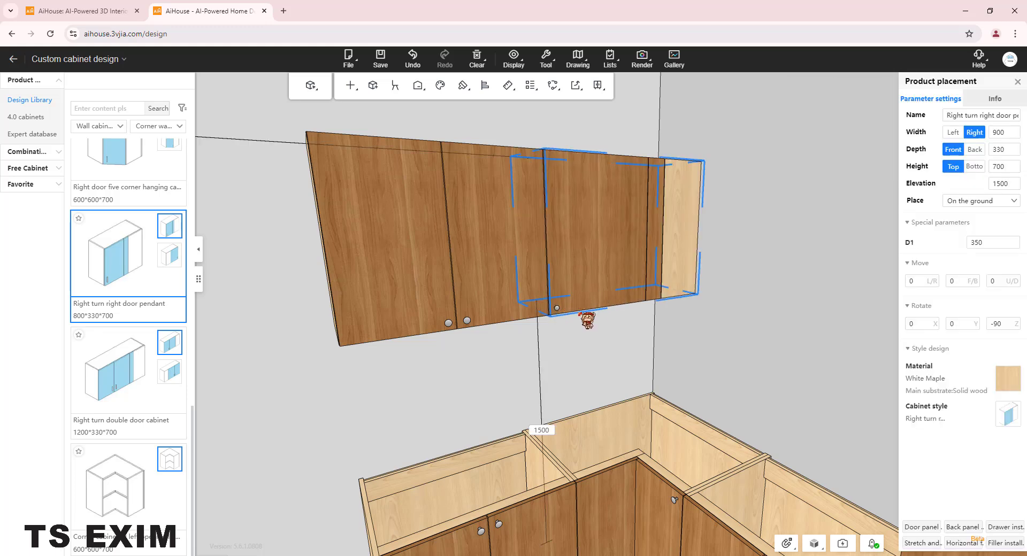
click(791, 184)
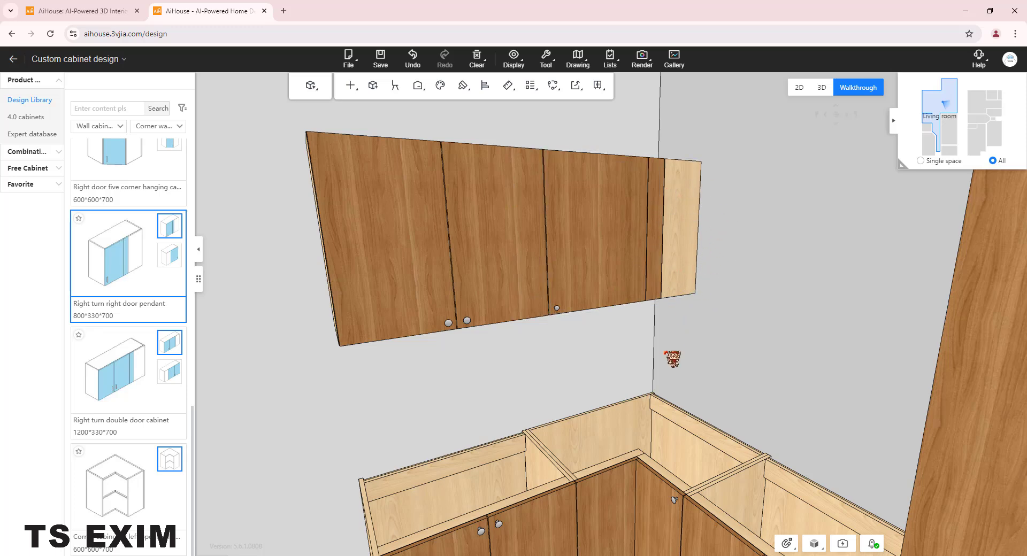
Place a double door hanging cabinet, 800*330*700, on the adjoining wall against the right turn corner cabinet
drag(556, 370, 616, 347)
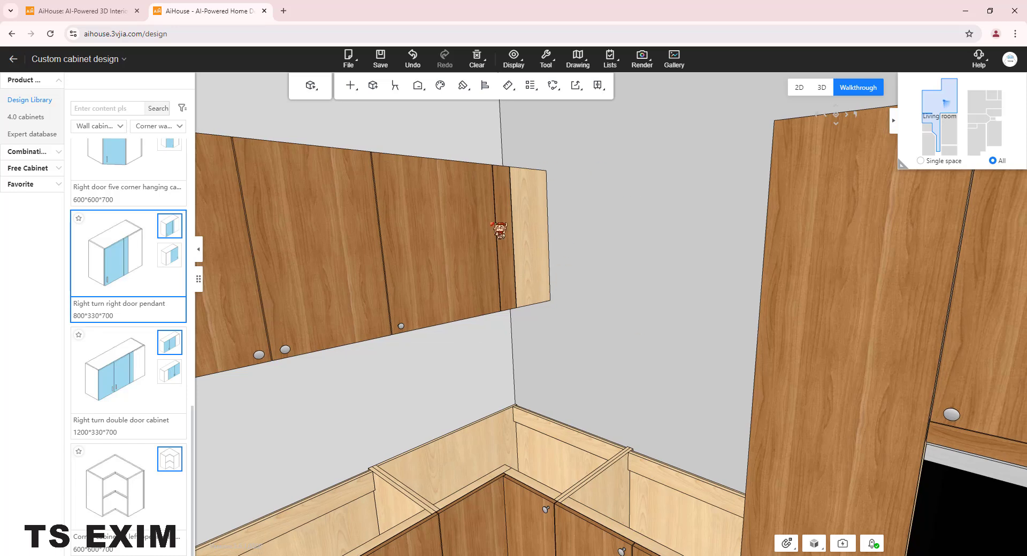
scroll(167, 337, up, 5)
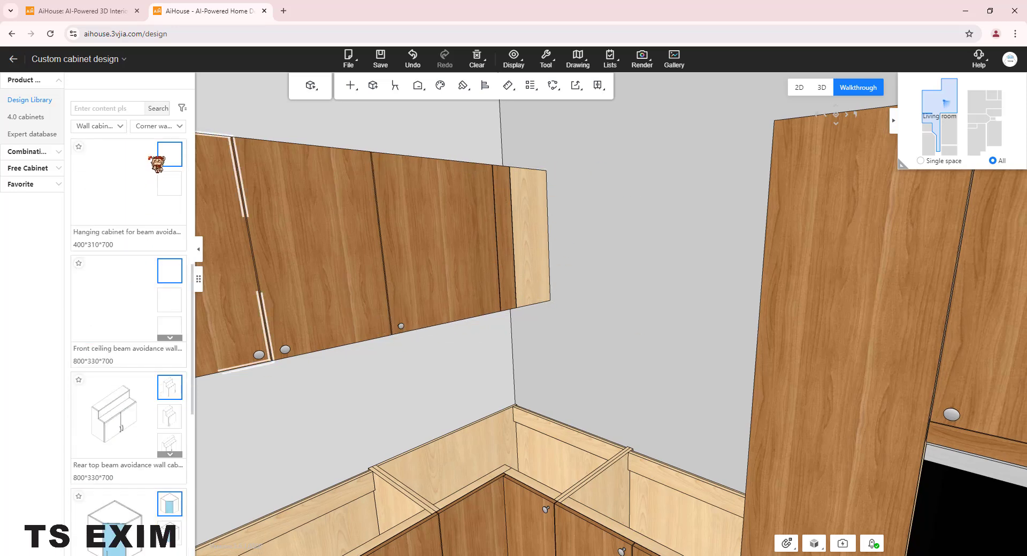
click(155, 128)
click(162, 143)
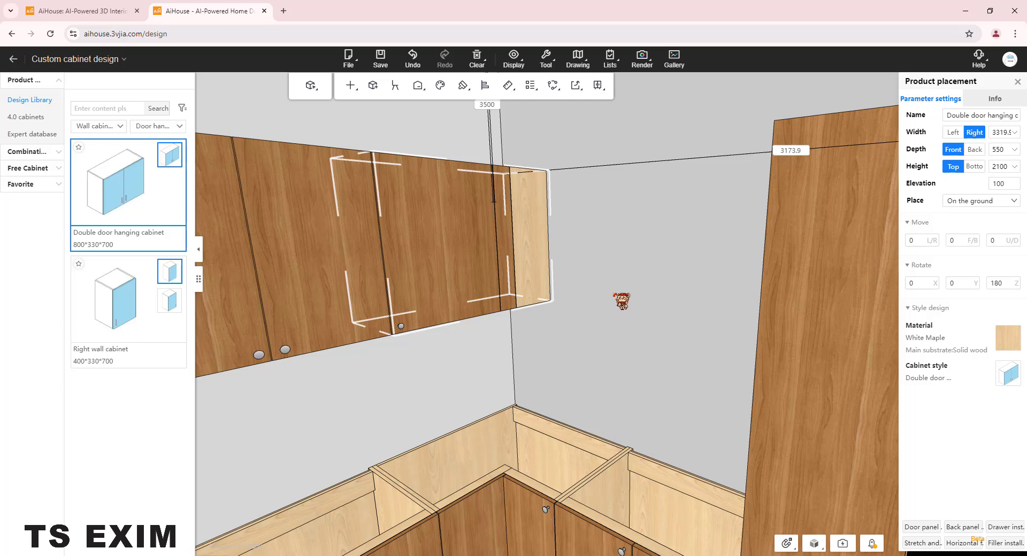
click(621, 299)
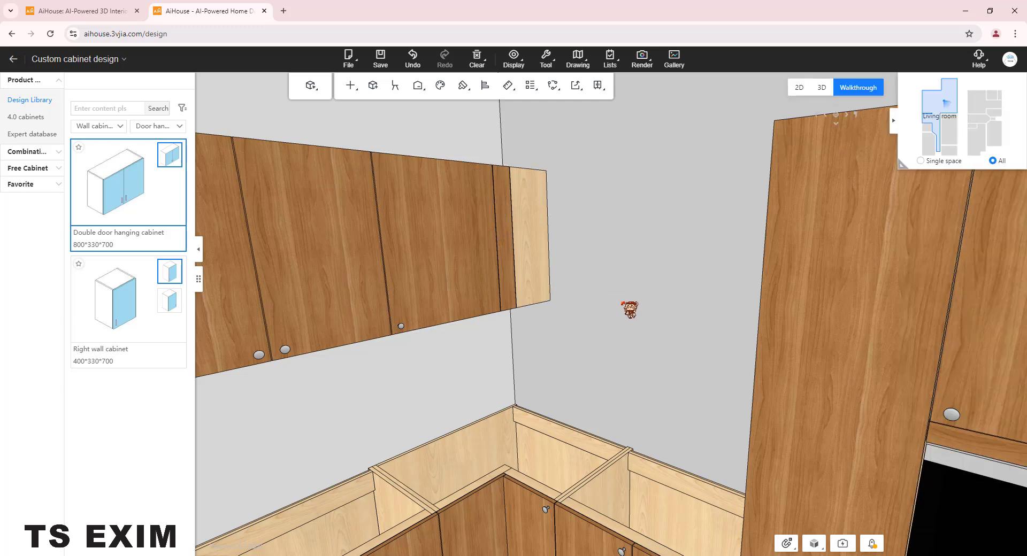
click(786, 544)
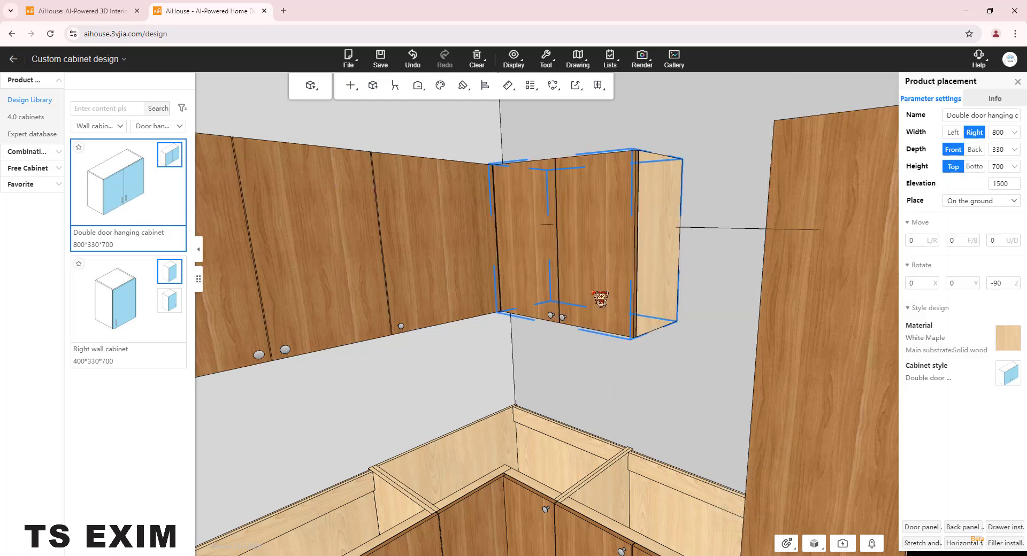
click(551, 235)
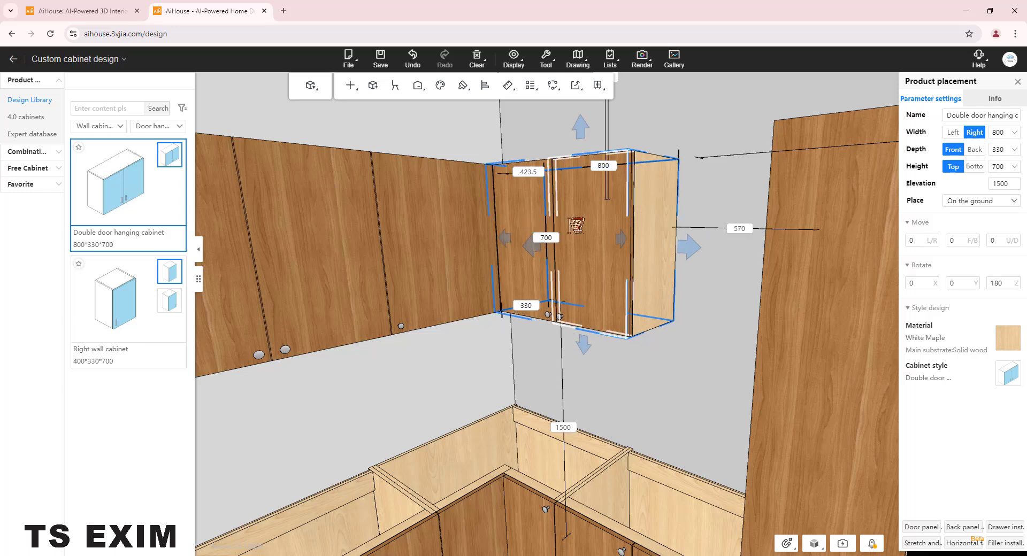
click(540, 360)
scroll(529, 354, down, 1)
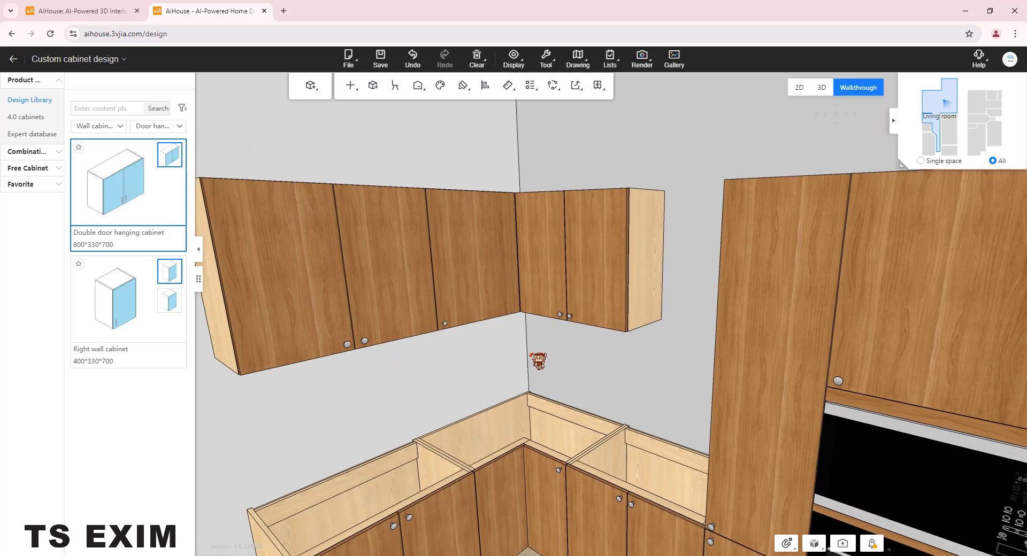
drag(557, 356, 653, 330)
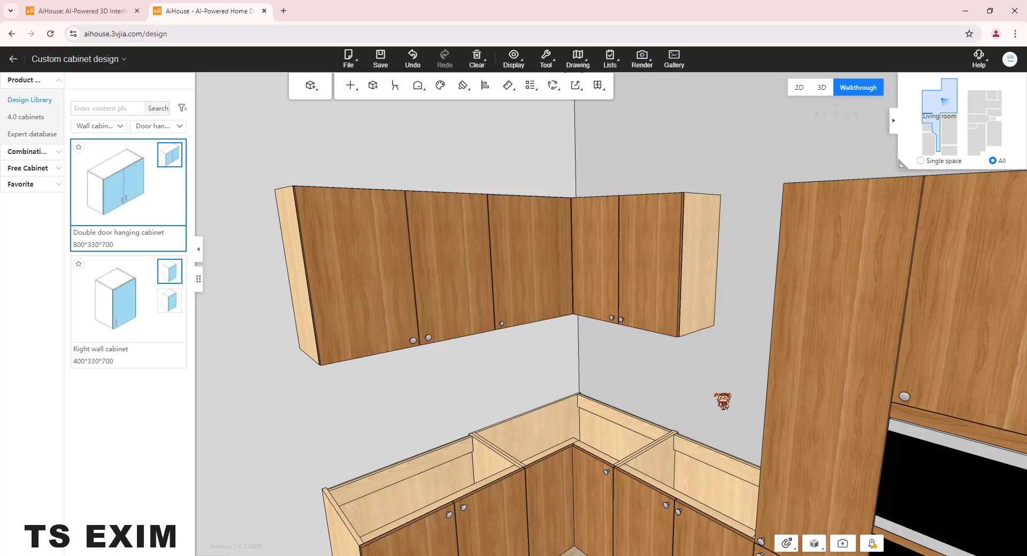
drag(603, 360, 447, 368)
scroll(435, 419, up, 1)
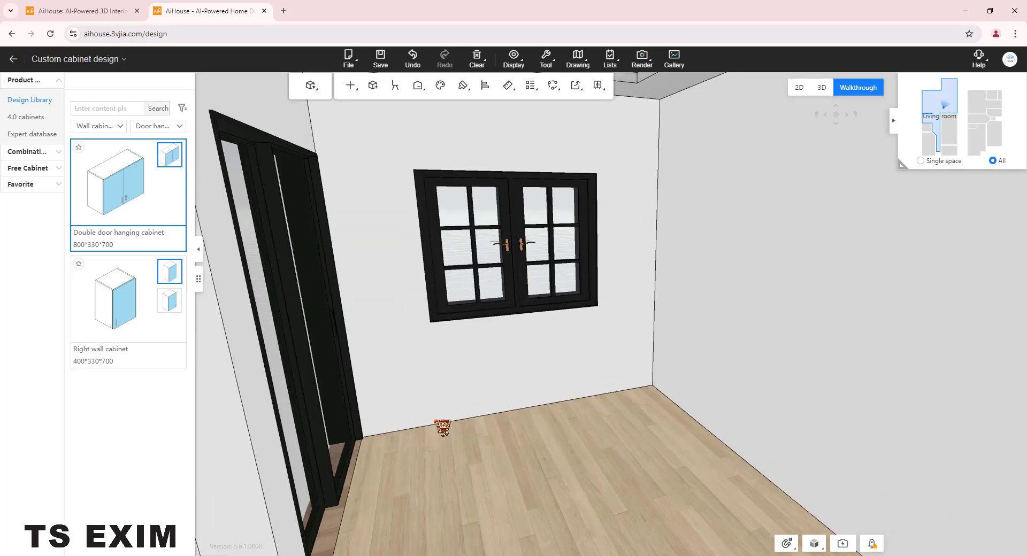
Place a left turn double door cabinet, 1000*330*700, in the corner between the glass door and the window wall
scroll(605, 363, up, 1)
scroll(605, 364, up, 1)
drag(390, 231, 325, 176)
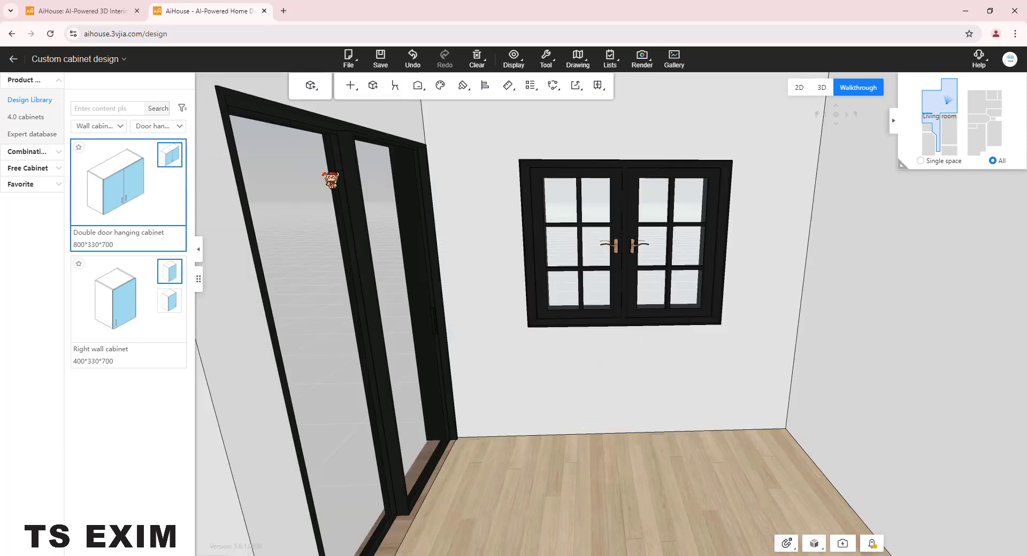
click(158, 127)
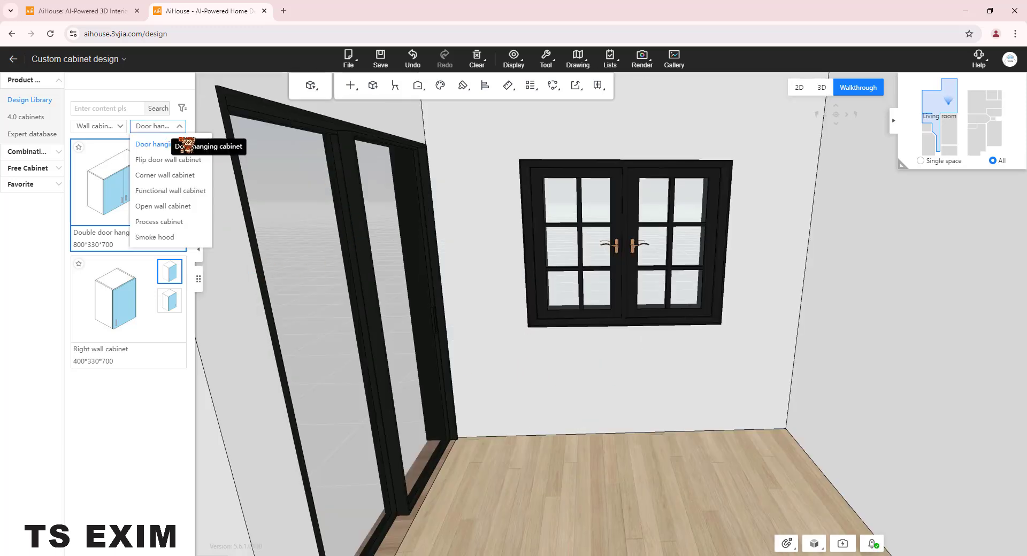
click(165, 175)
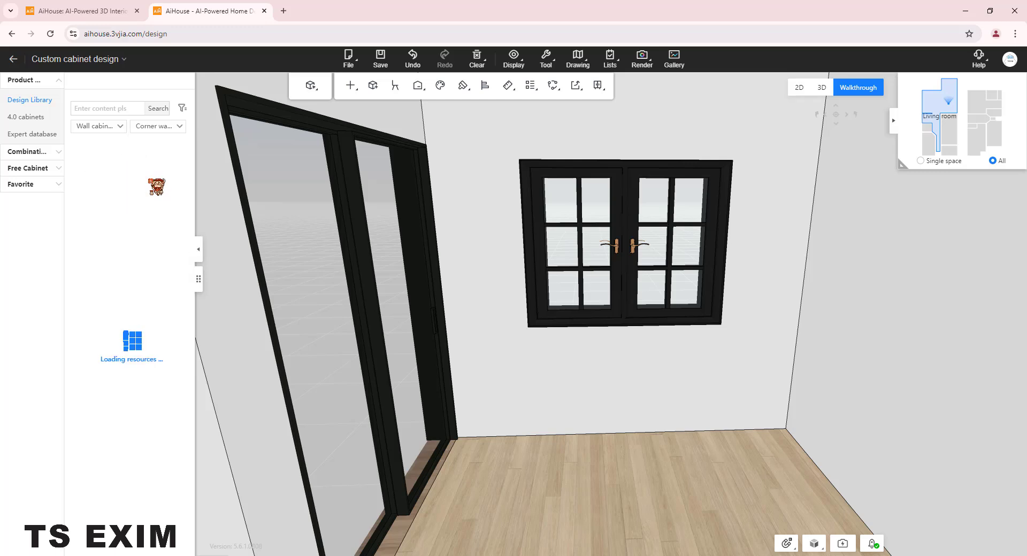
scroll(115, 368, down, 5)
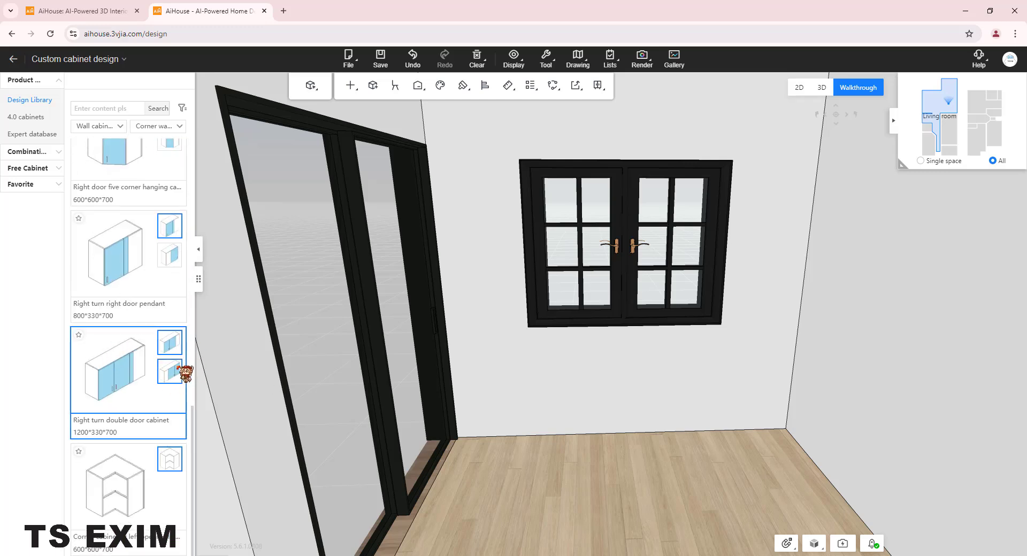
click(171, 372)
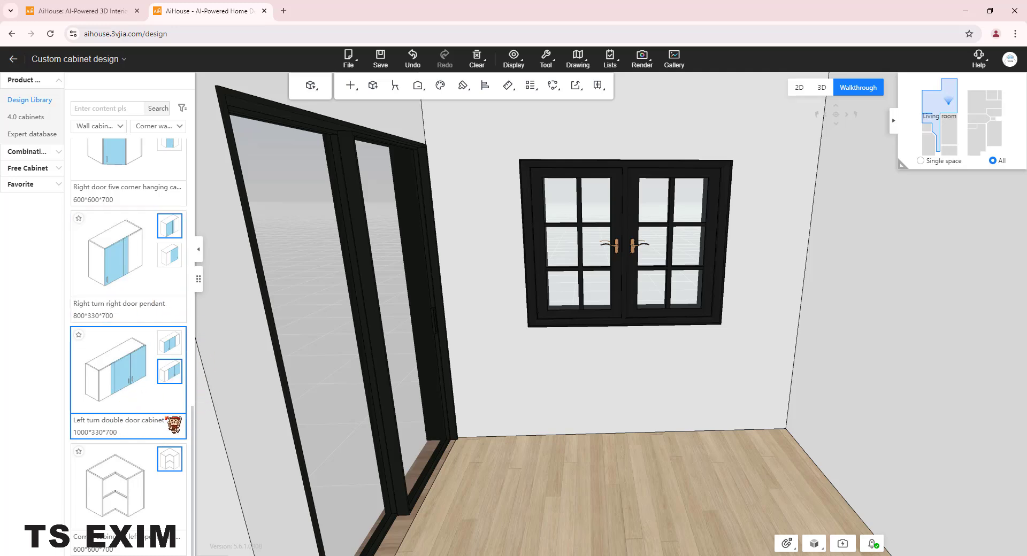
drag(111, 376, 498, 300)
click(445, 273)
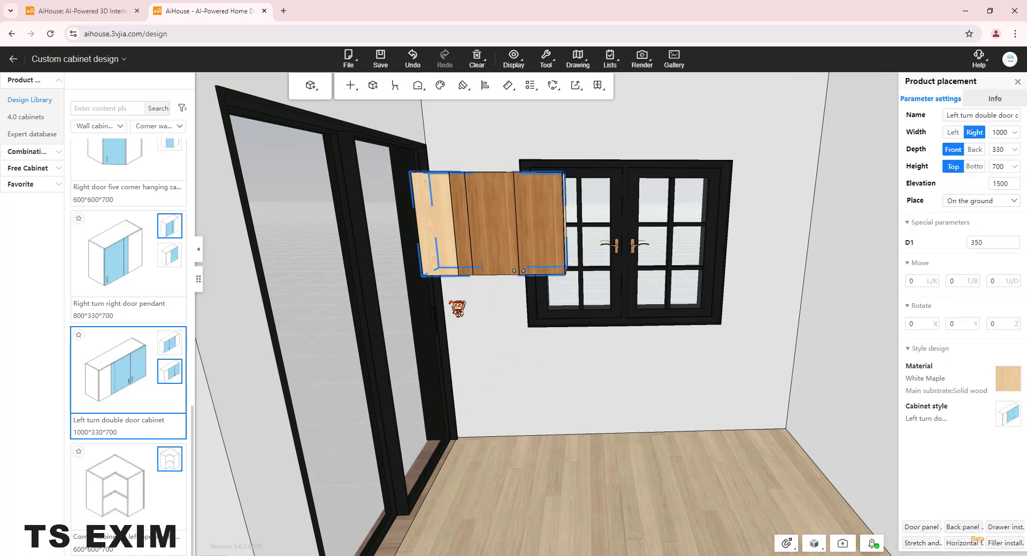
Place a double door hanging cabinet, 800*330*700, along the glass door wall against the left turn corner cabinet
click(160, 125)
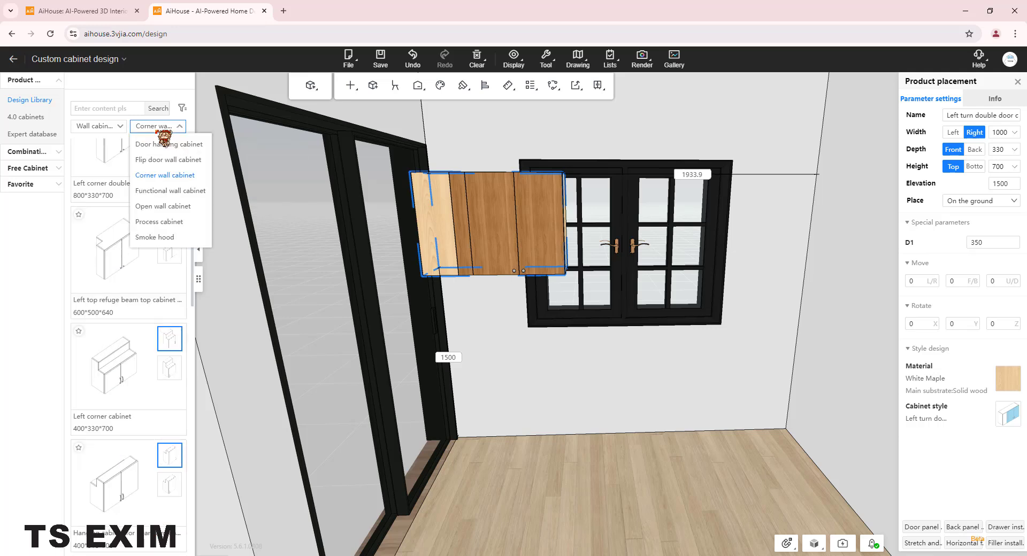
click(185, 152)
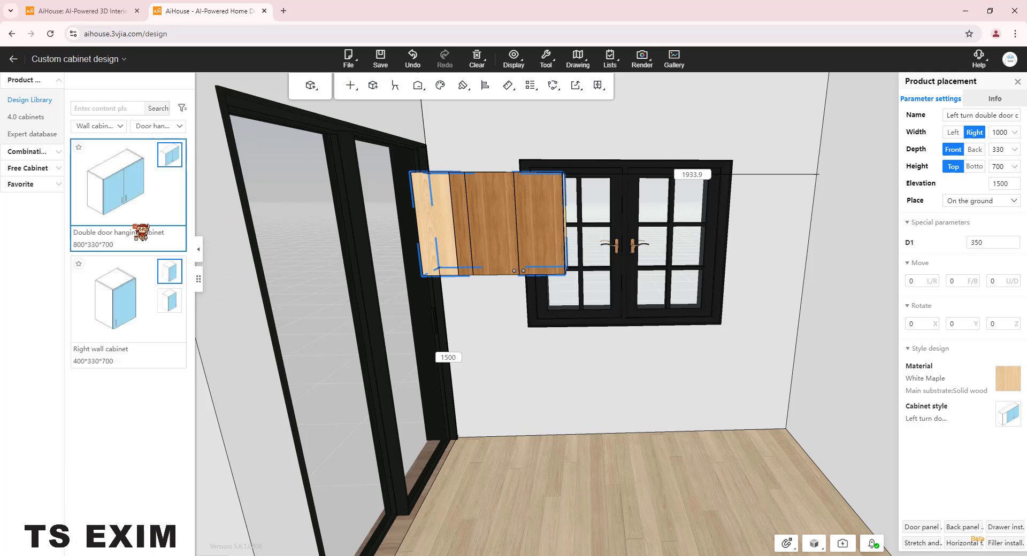
click(426, 255)
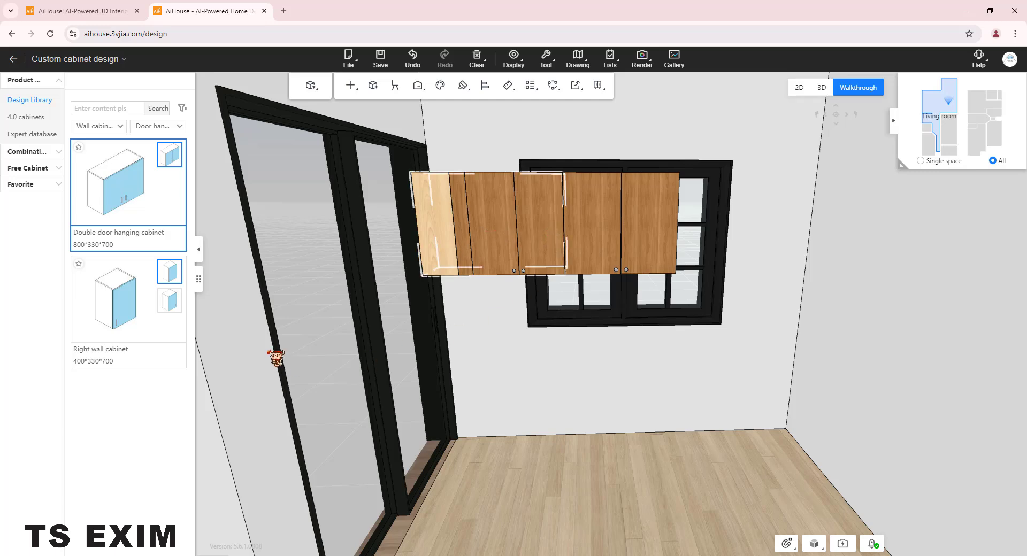
drag(310, 219, 404, 220)
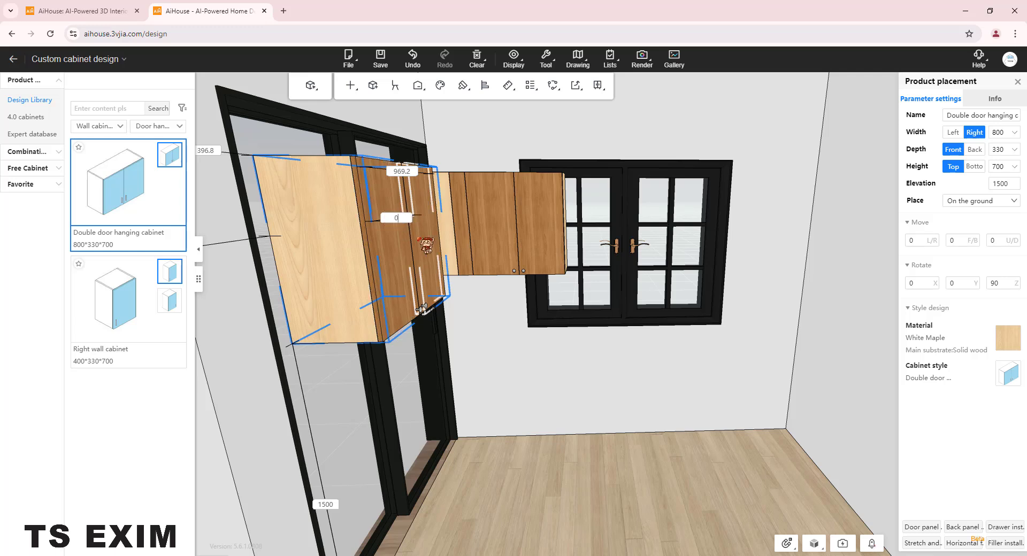
click(488, 336)
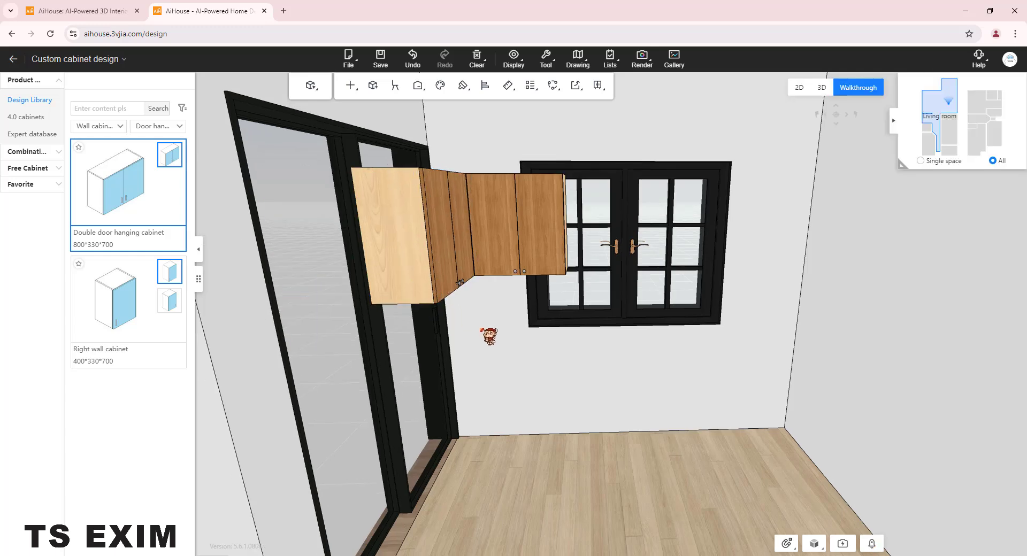
Delete the double door hanging cabinet and the left turn corner cabinet from the corner beside the window
scroll(481, 331, down, 2)
scroll(471, 369, up, 3)
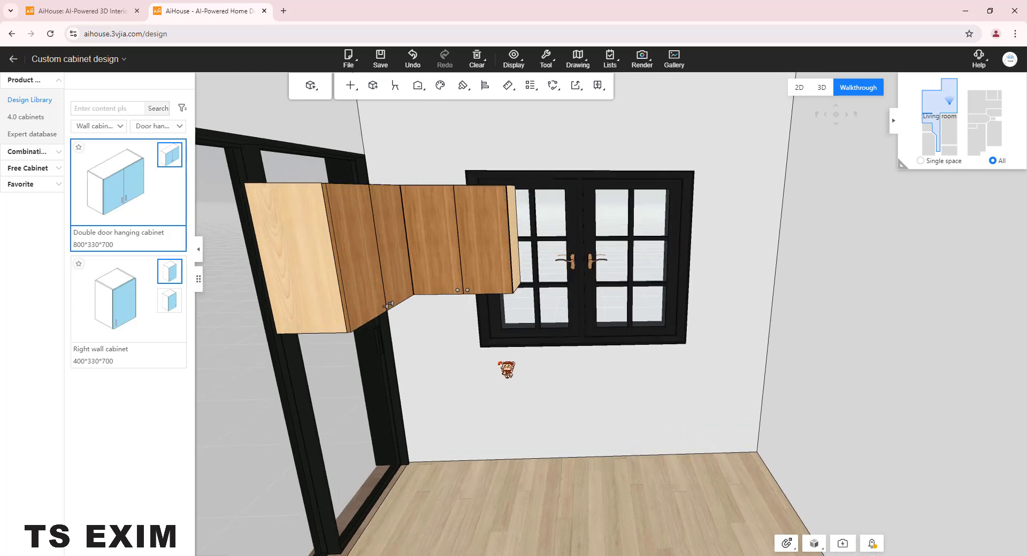
drag(398, 374, 376, 369)
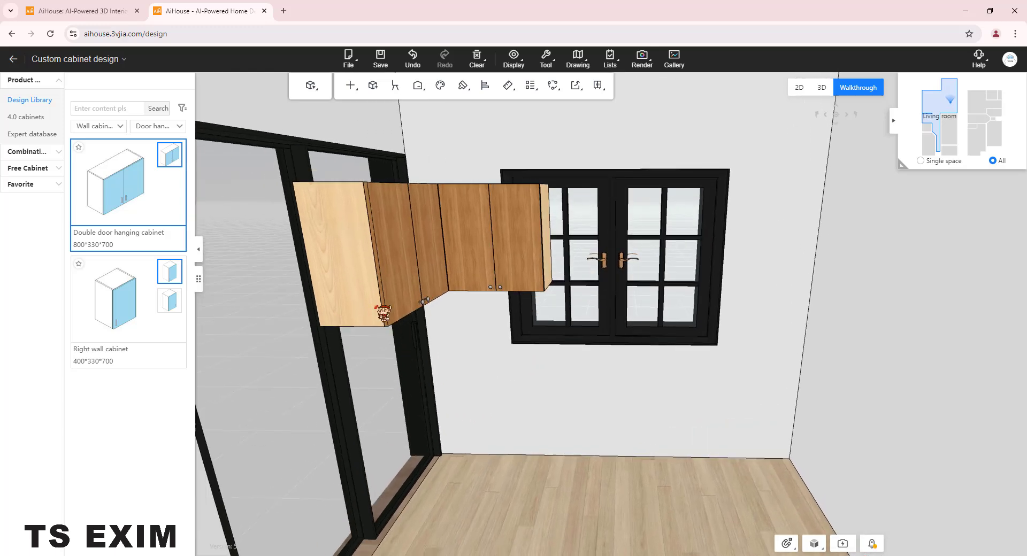
click(368, 293)
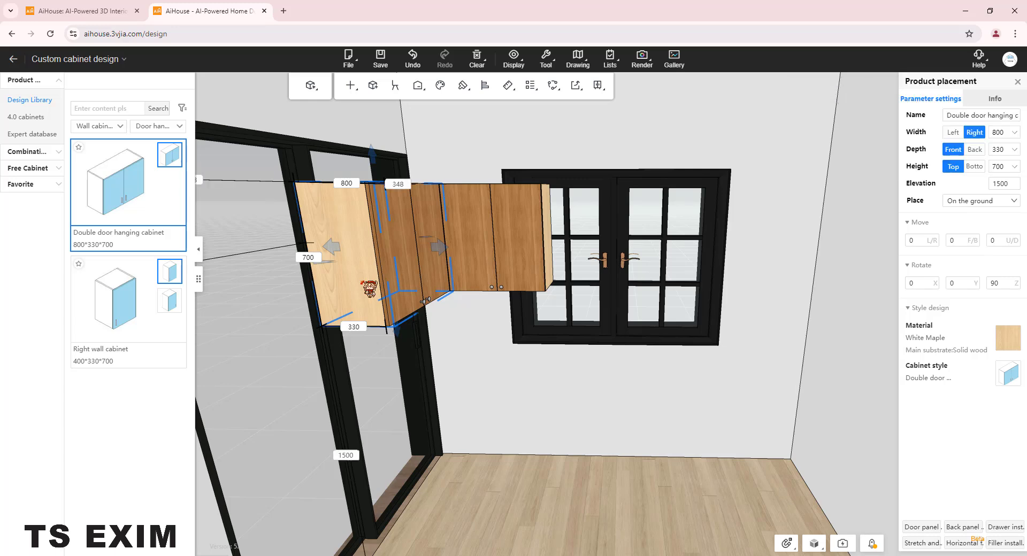
key(Delete)
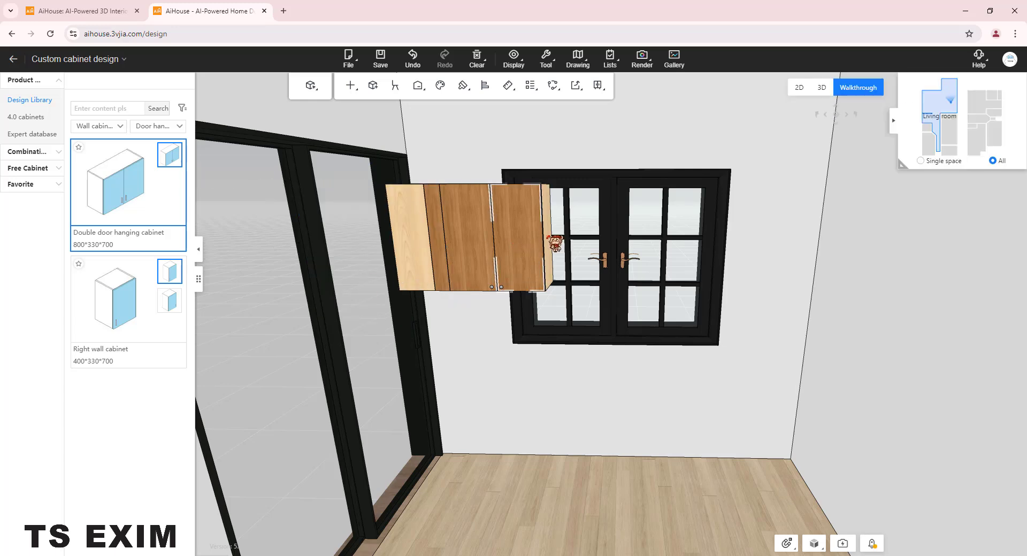
click(556, 243)
key(Delete)
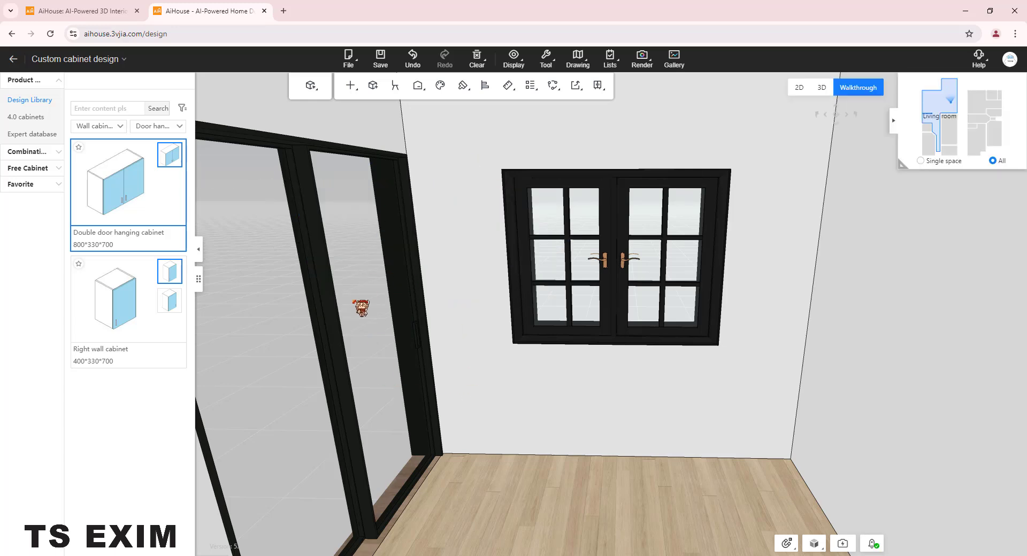
Delete the right turn corner wall cabinet and the adjoining double door hanging cabinet above the corner floor cabinets
drag(360, 305, 649, 355)
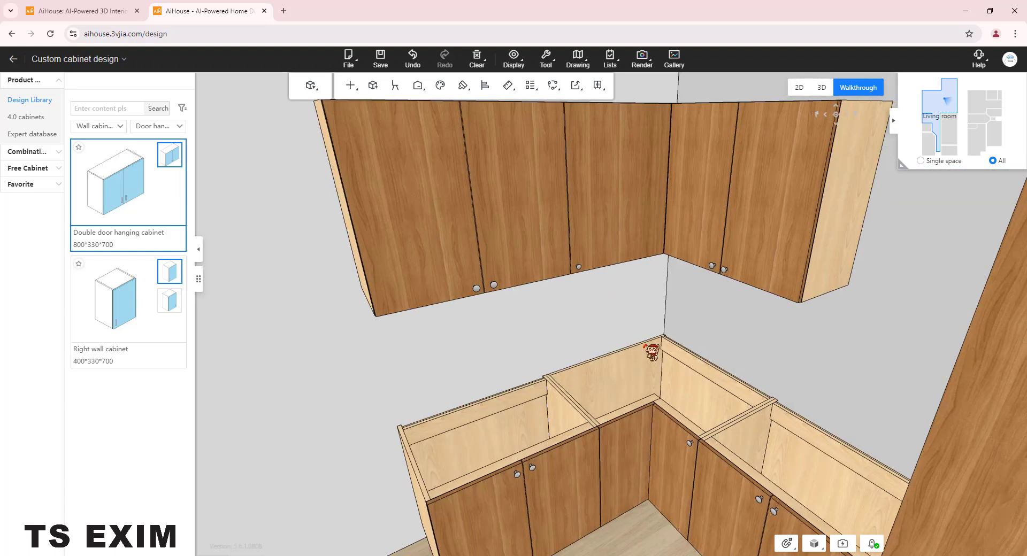
click(836, 234)
key(Delete)
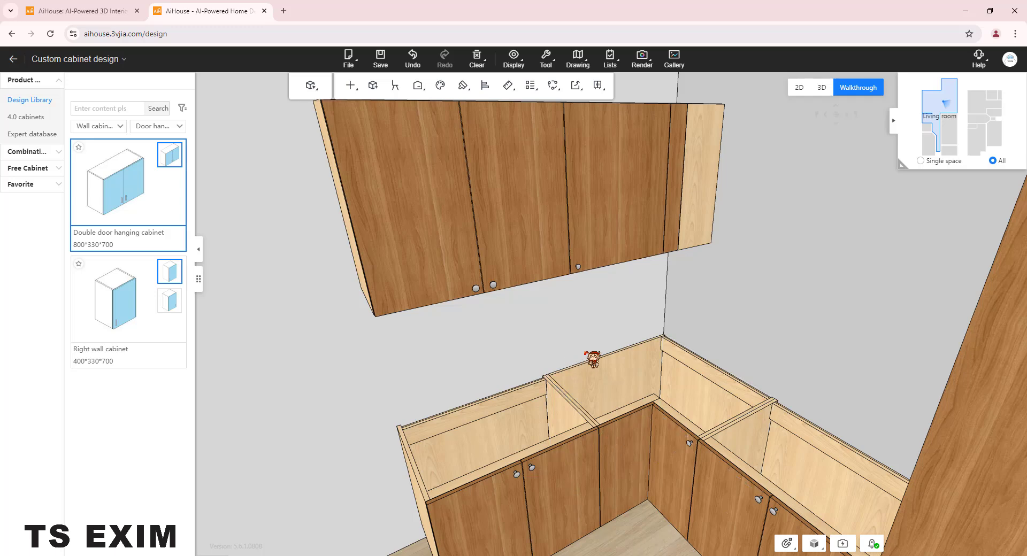
drag(589, 360, 654, 224)
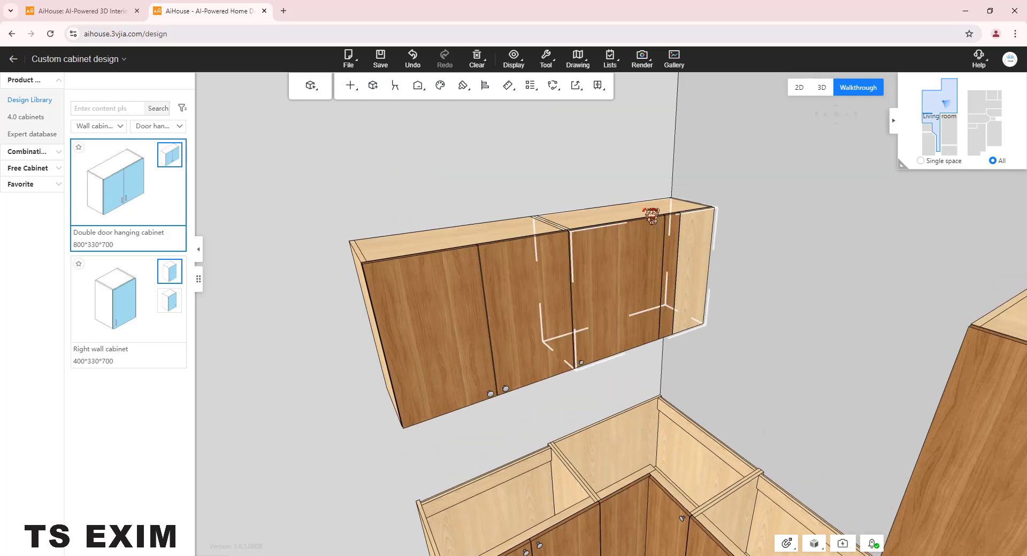
click(651, 217)
key(Delete)
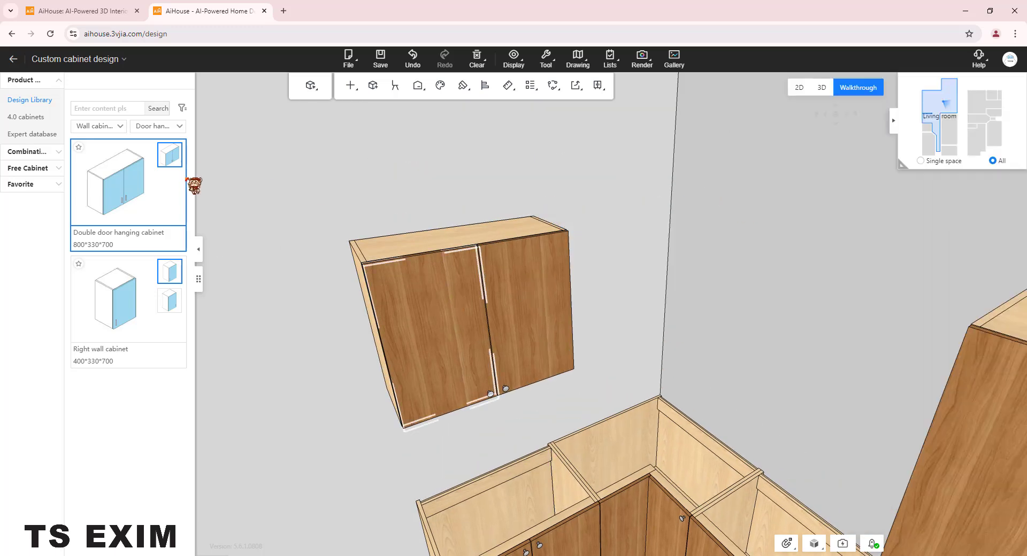
Place an open corner wall cabinet, 600*600*700, in the room corner above the floor cabinets
click(162, 129)
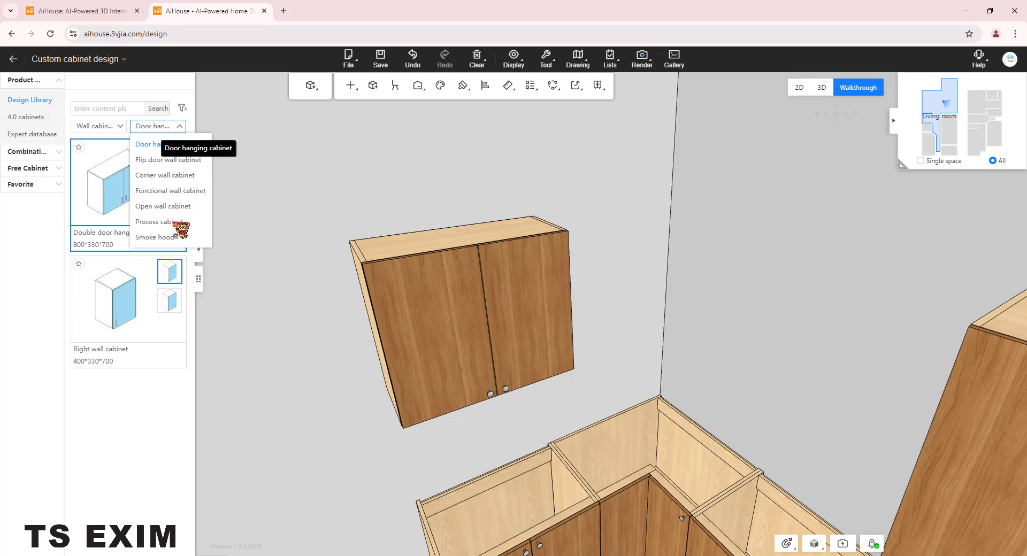
click(165, 175)
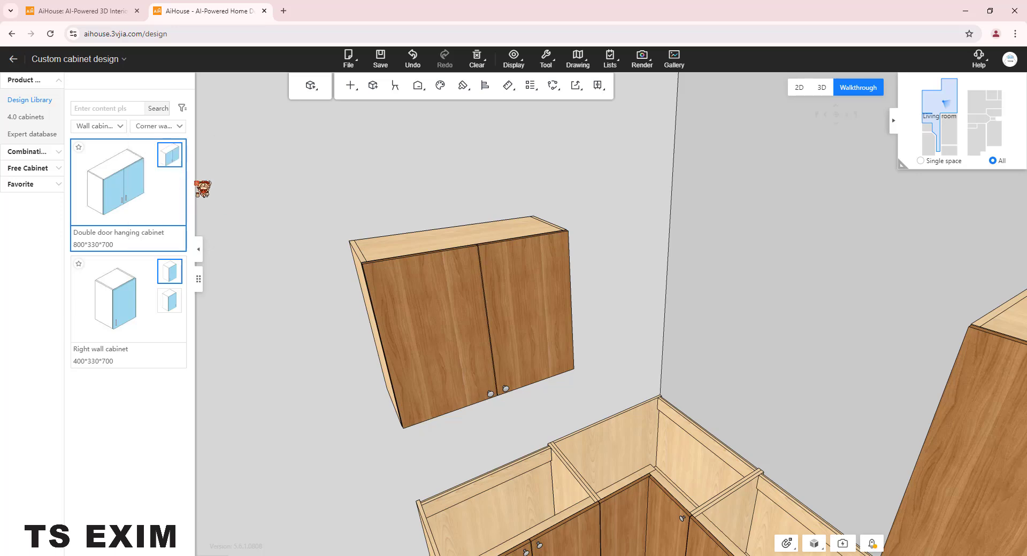
scroll(98, 329, down, 1)
scroll(104, 337, down, 5)
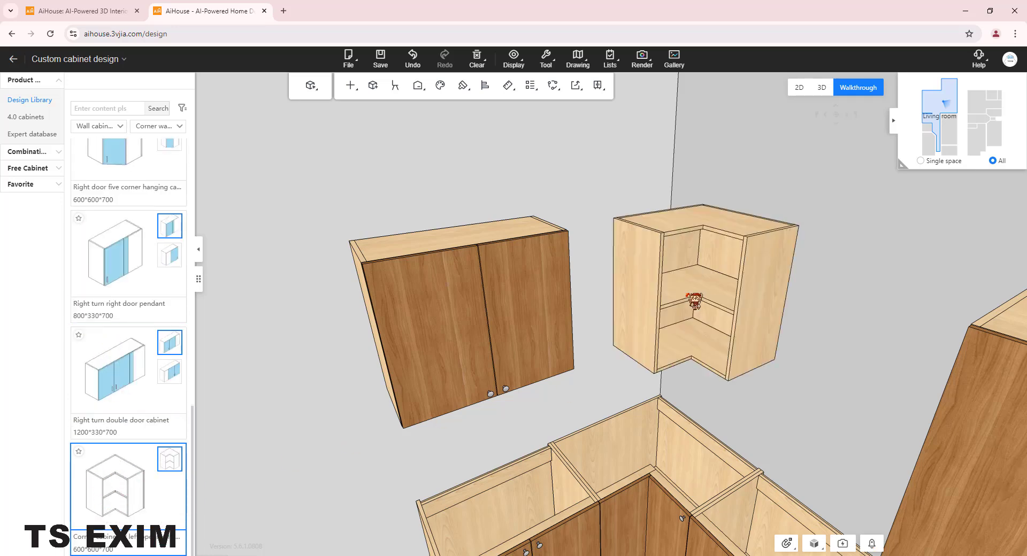
click(709, 291)
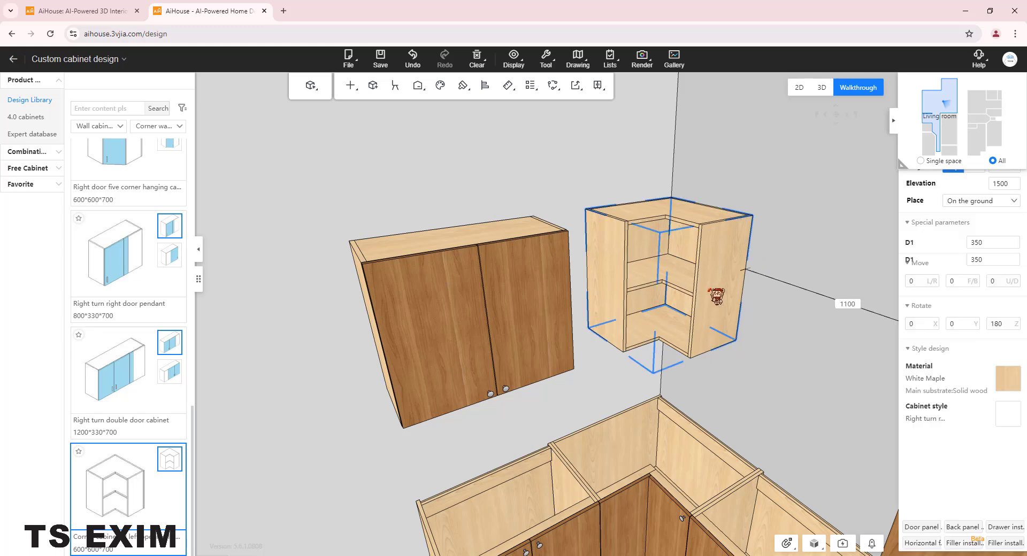
key(Escape)
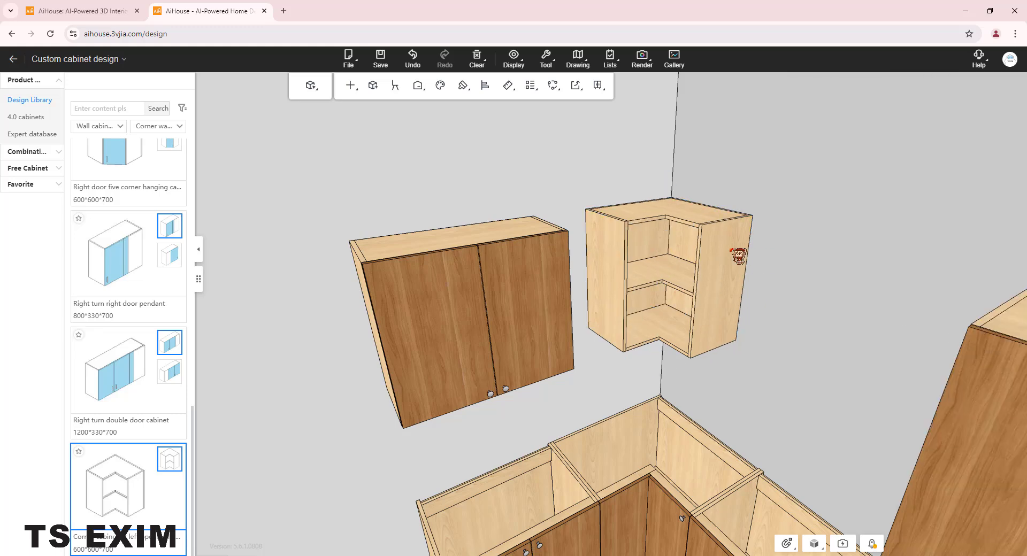
Set the open corner wall cabinet's width to 900 in the Right direction and its depth to 900 in the Front direction
click(736, 255)
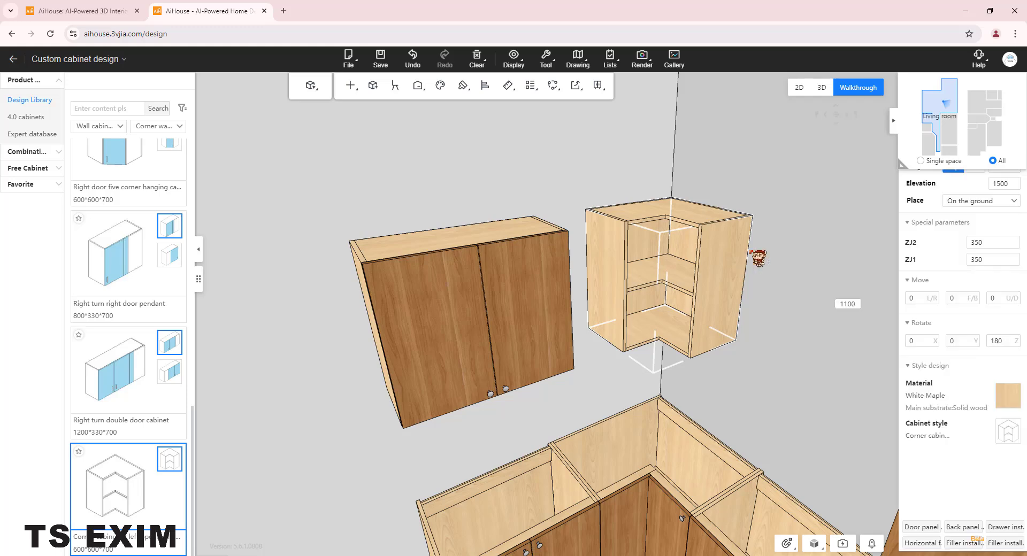
click(894, 120)
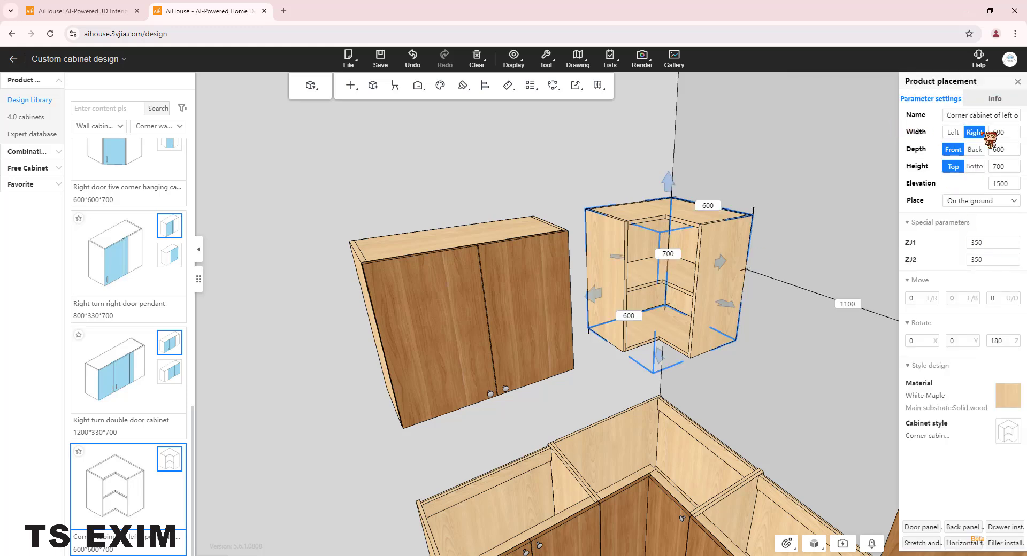
click(997, 133)
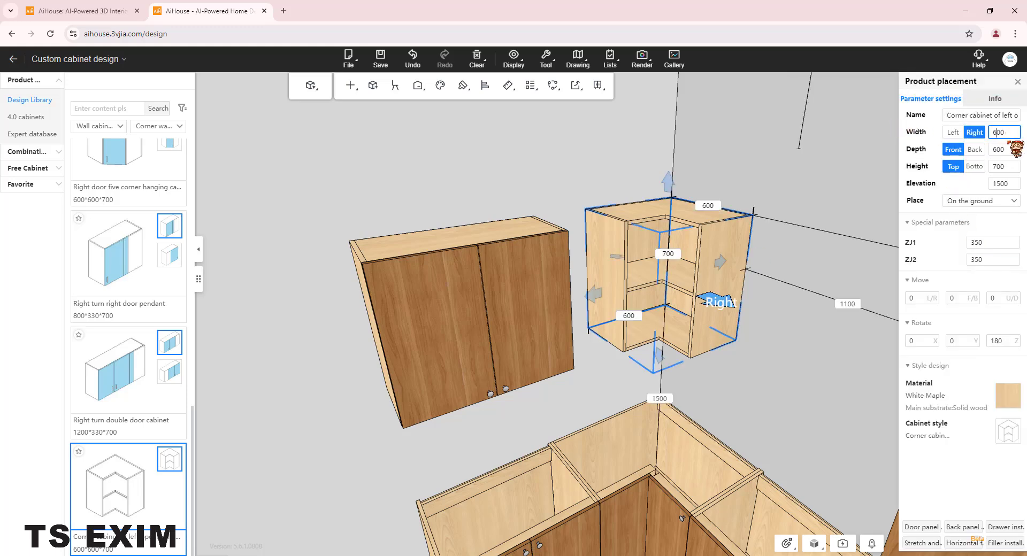
text(9)
key(Return)
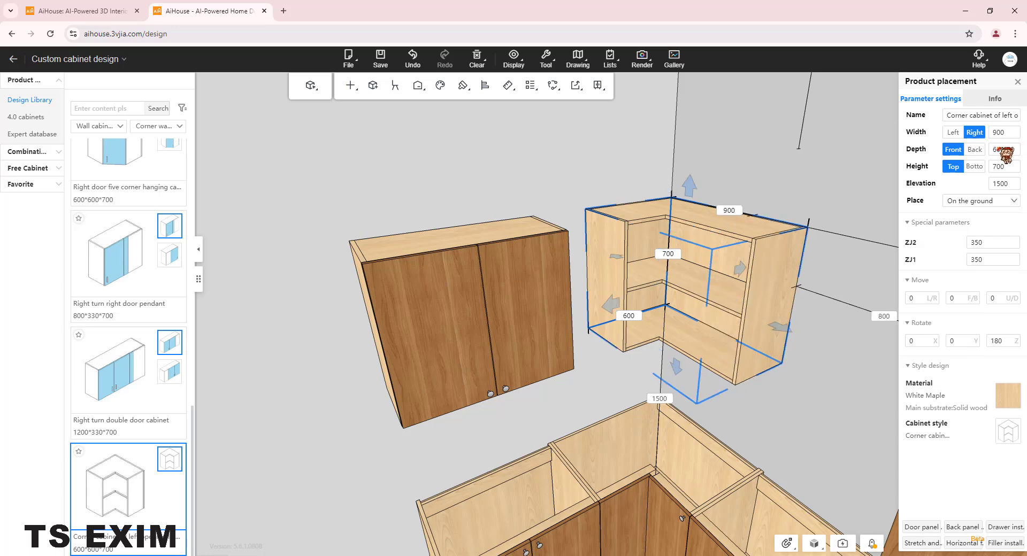
click(1001, 148)
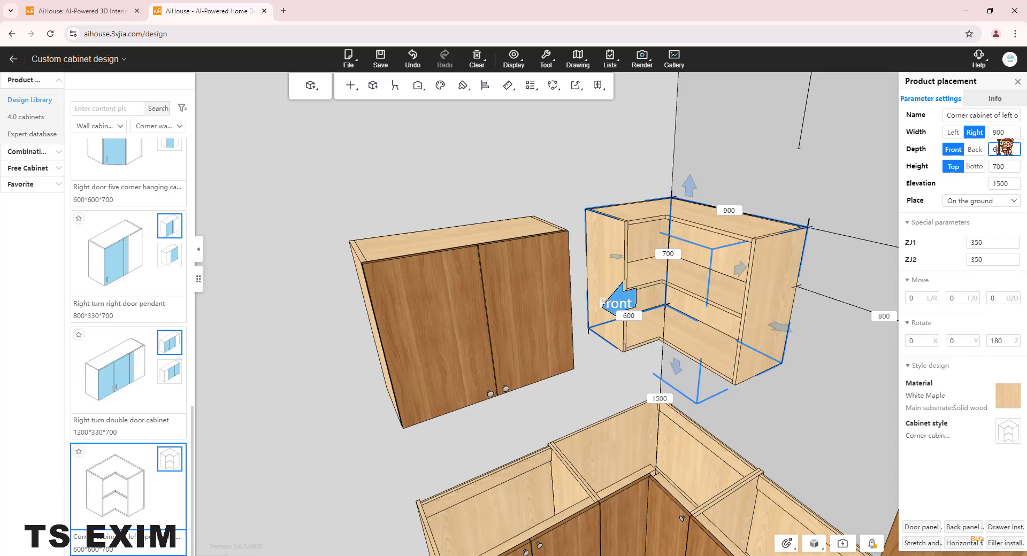
text(9)
key(Return)
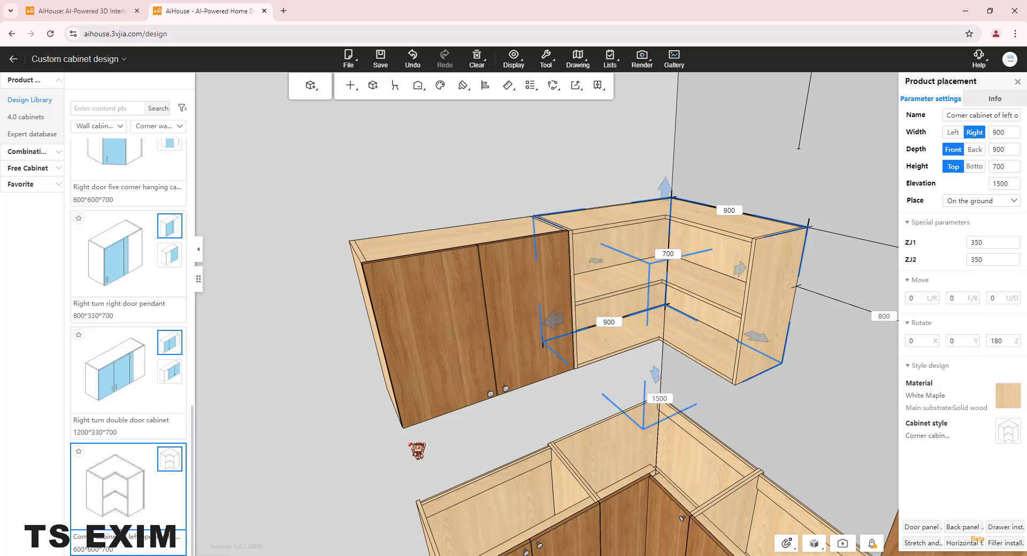
Place a double upturned door hanging cabinet, 700*330*700, between the open corner wall cabinet and the tall cabinet
drag(426, 451, 778, 357)
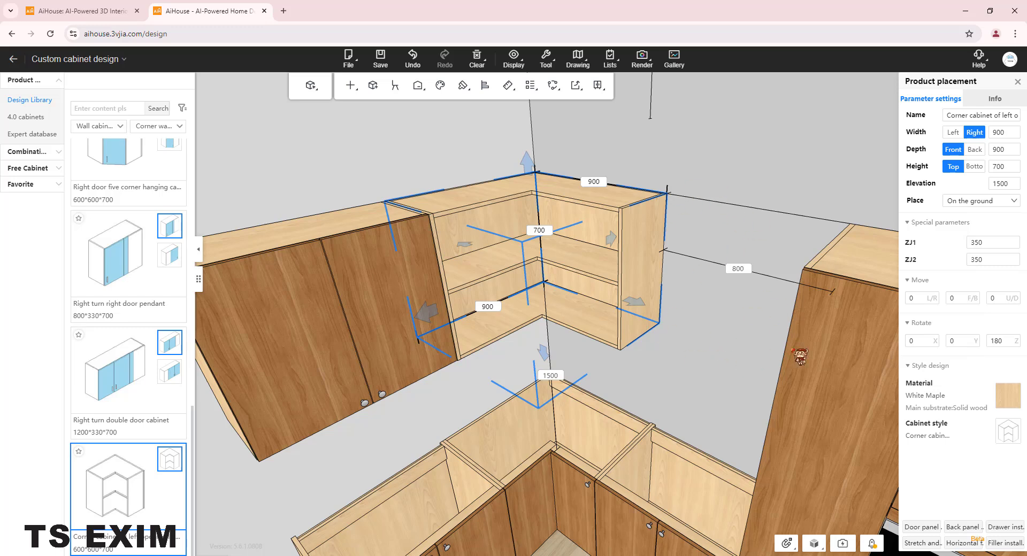
click(175, 127)
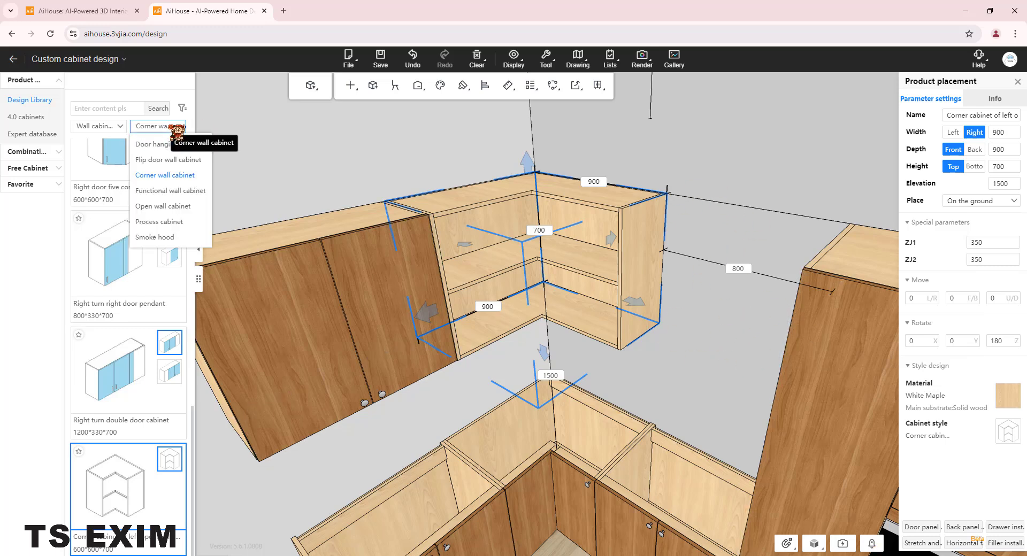
click(188, 161)
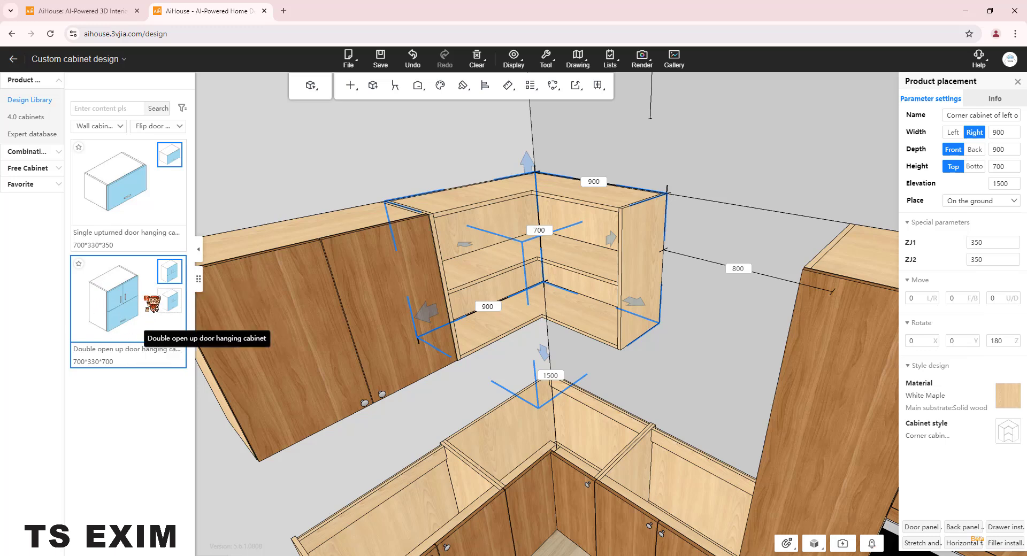
mouse_move(170, 283)
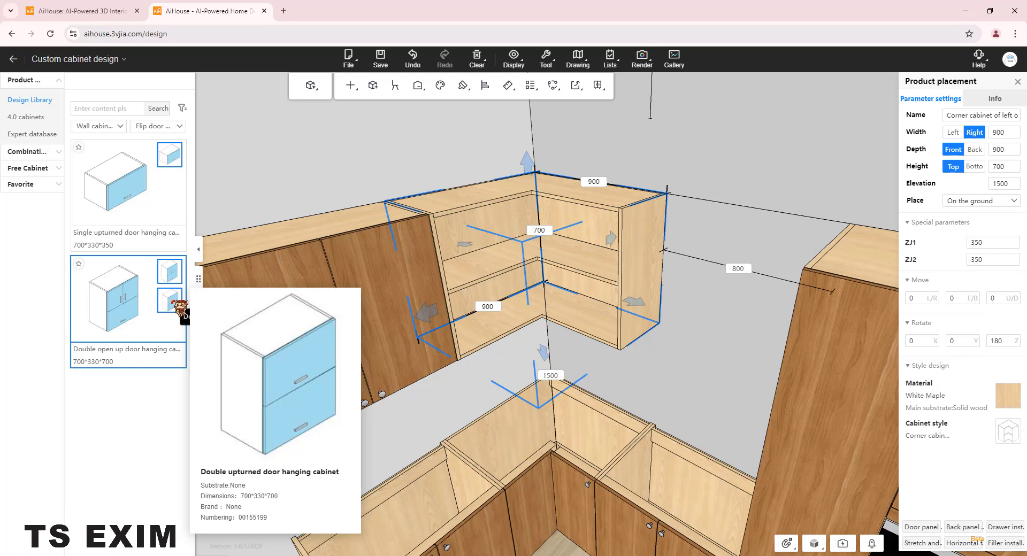
click(178, 308)
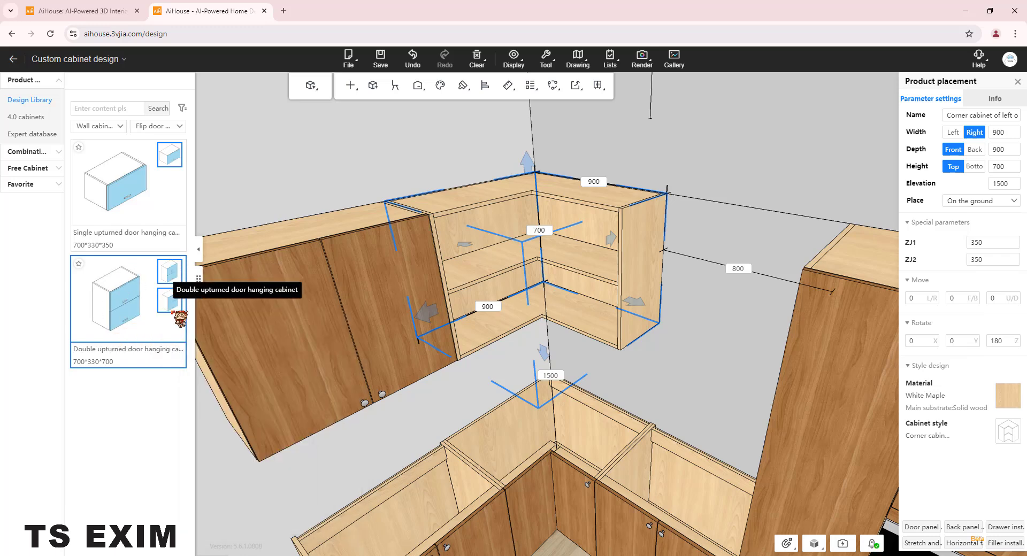
click(781, 305)
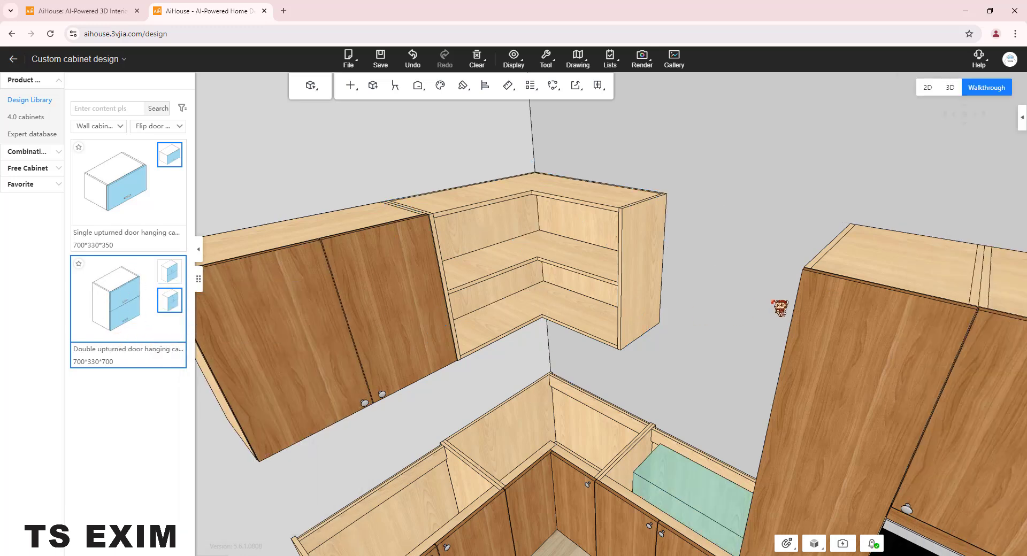
click(679, 294)
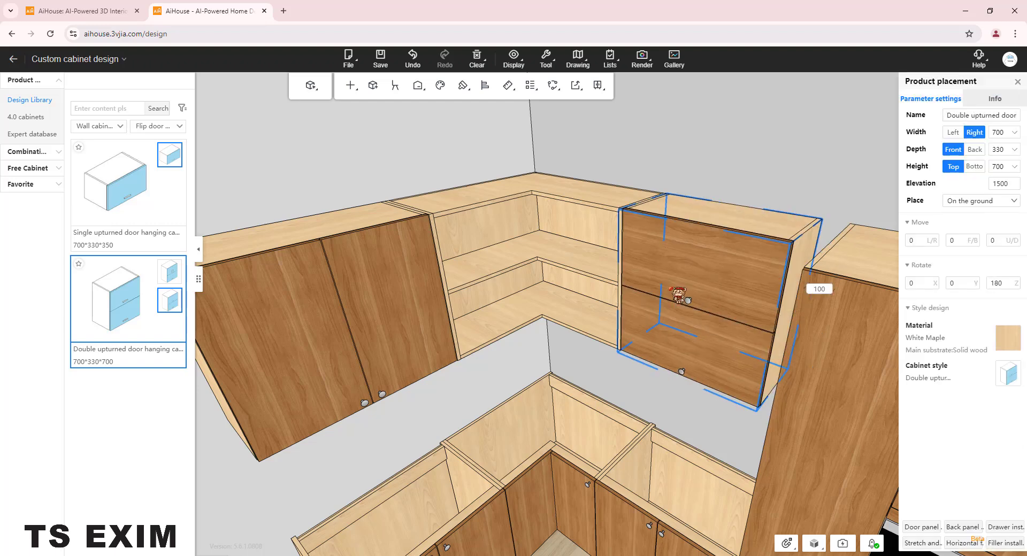
Increase the double upturned door hanging cabinet's width by 100 to 800 in the Right direction
drag(708, 180, 731, 277)
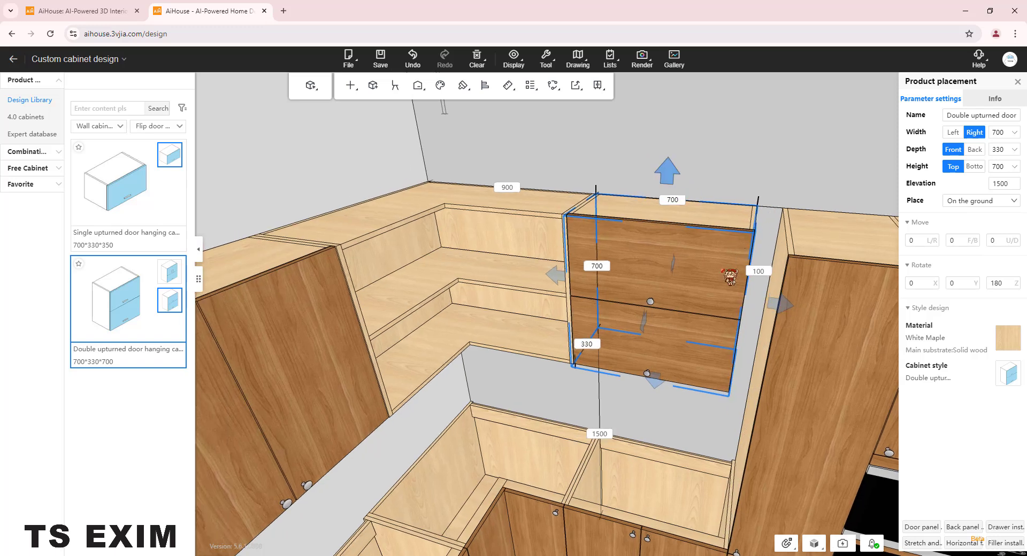
click(1004, 133)
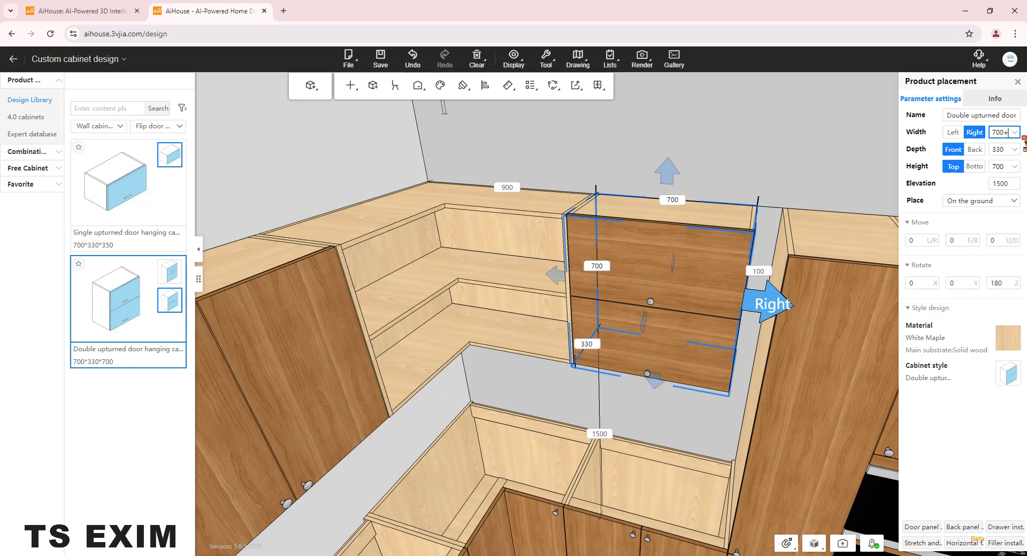
text(+100)
key(Return)
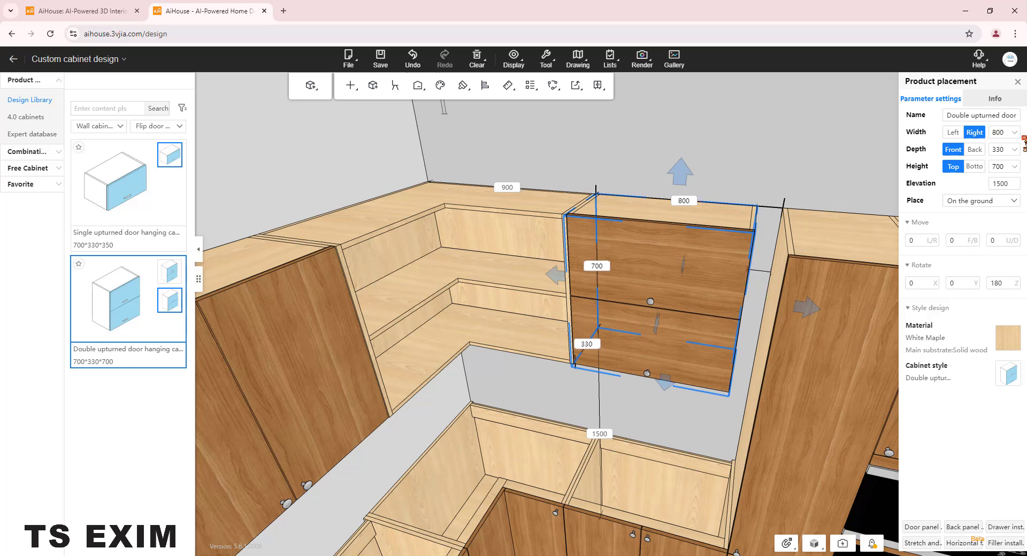
click(624, 410)
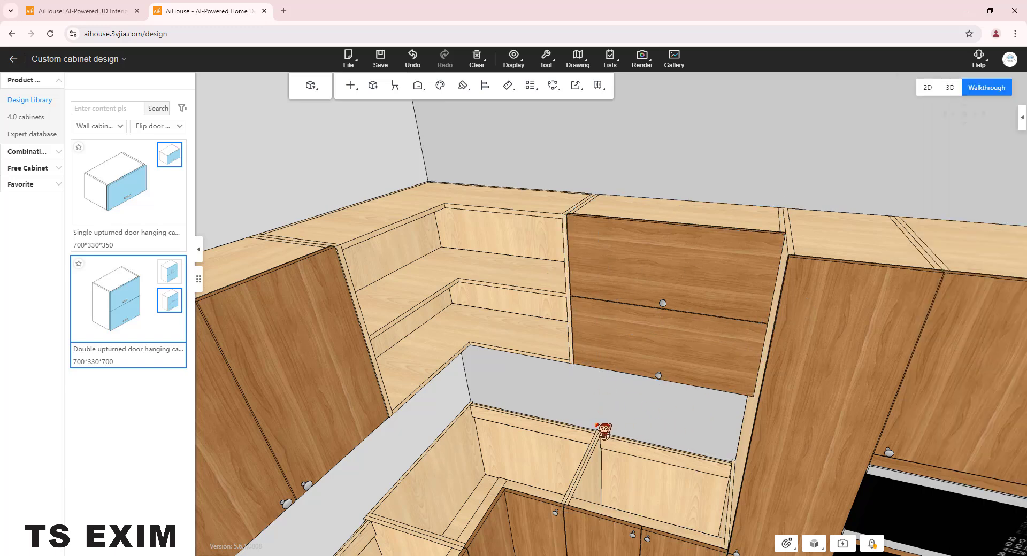
Copy the 800-wide double door floor cabinet at the end of the run once to its Left with spacing 0
drag(597, 425, 513, 435)
key(Left)
key(Left)
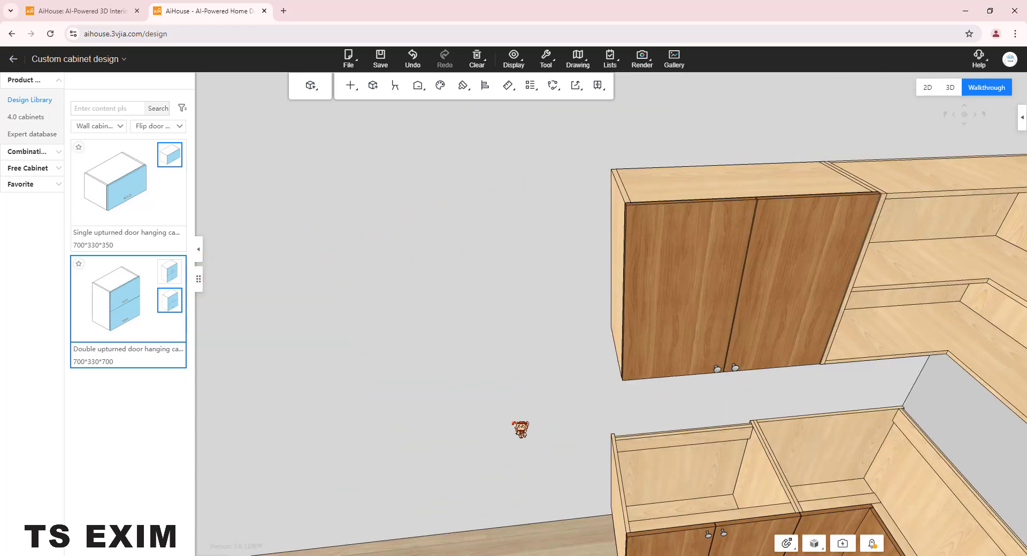
key(Down)
key(Down)
key(Down)
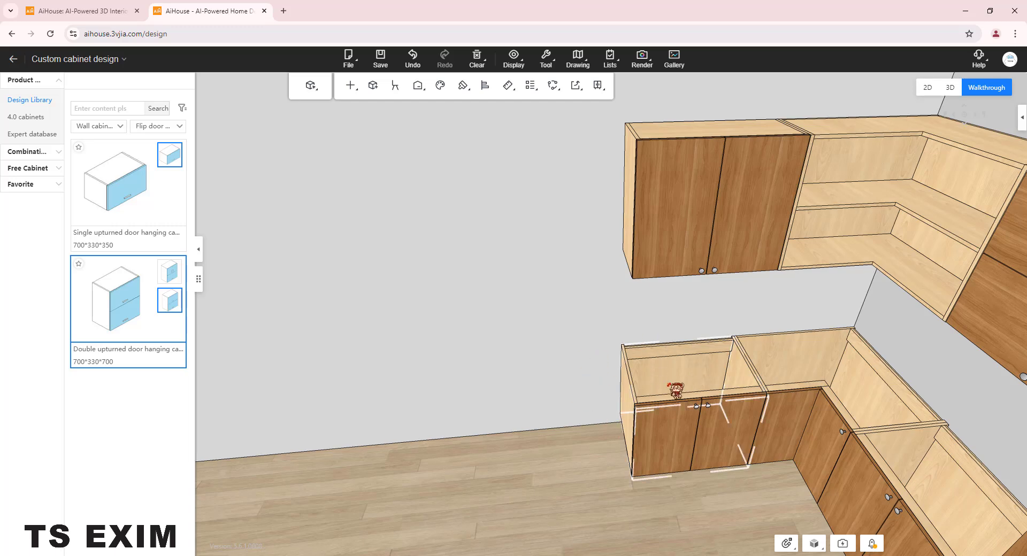
click(650, 385)
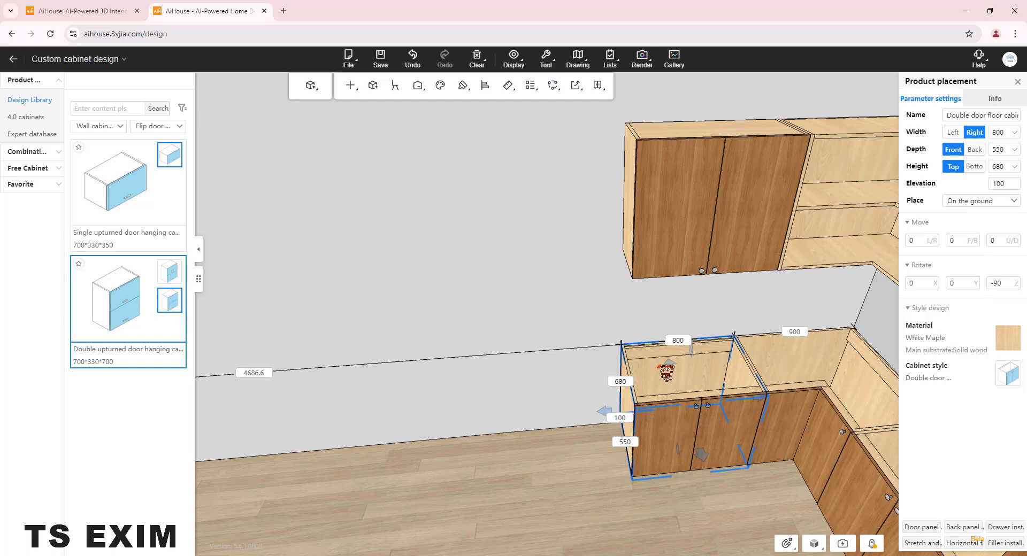
key(ctrl+c)
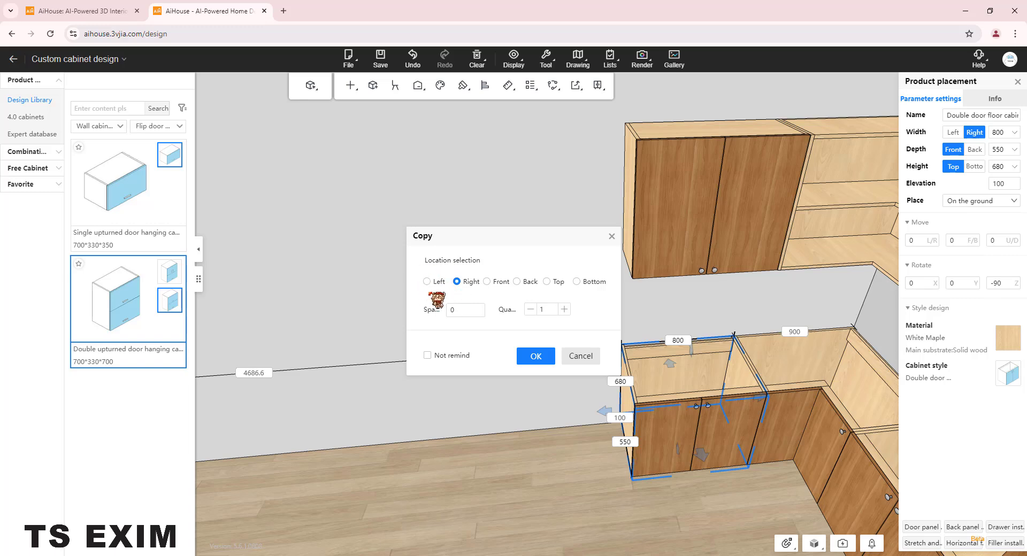
click(427, 281)
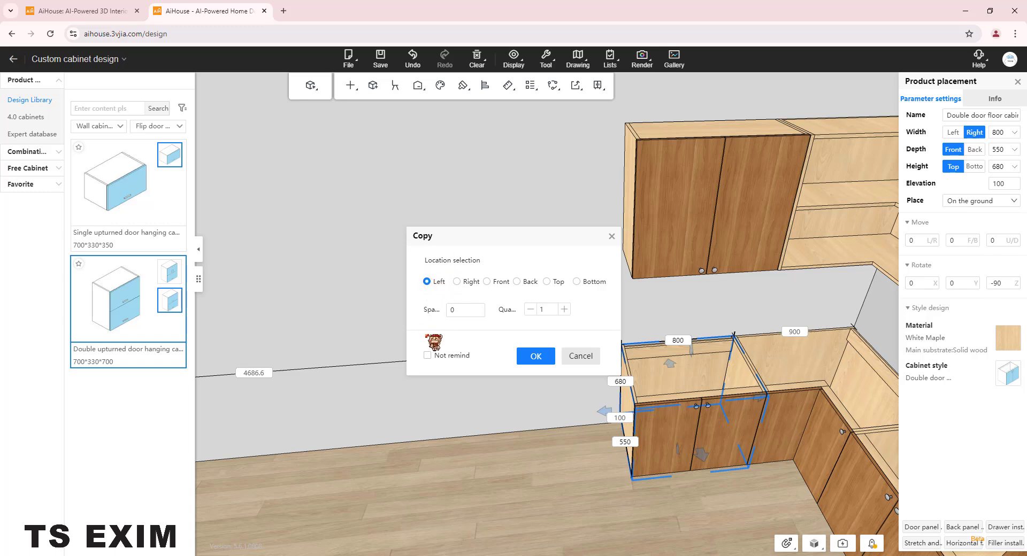
click(452, 314)
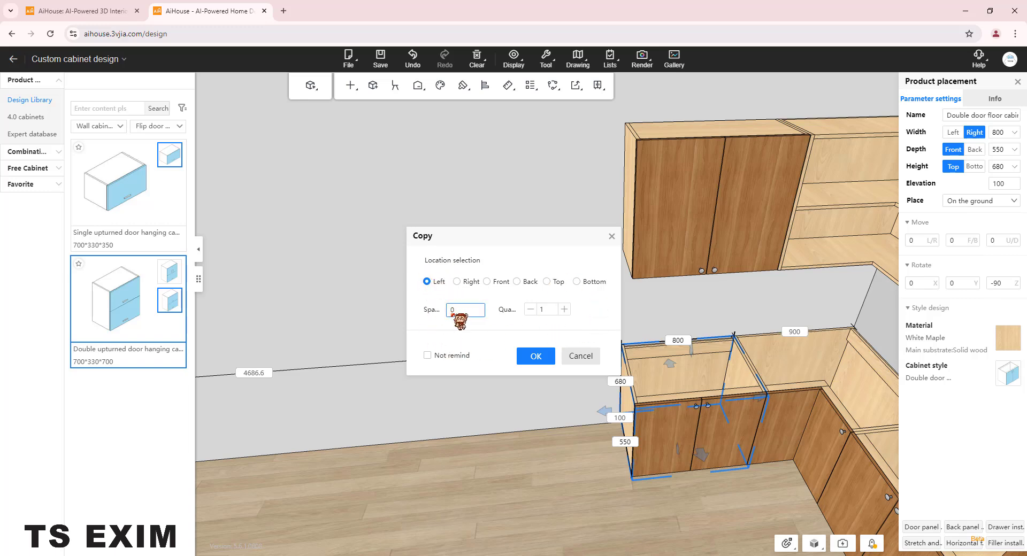
click(535, 356)
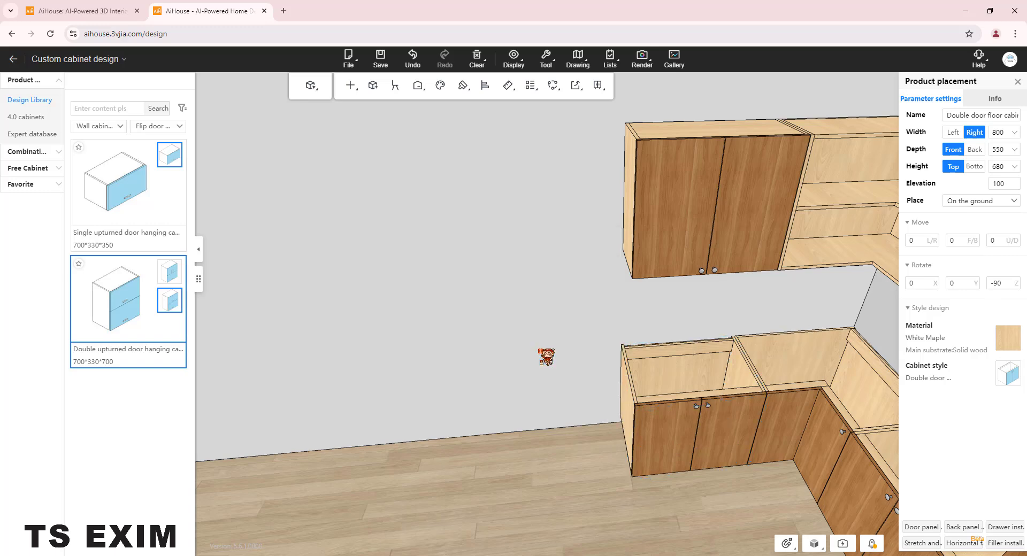
Copy the 800-wide double door hanging cabinet above it once to its Left with spacing 0
click(634, 192)
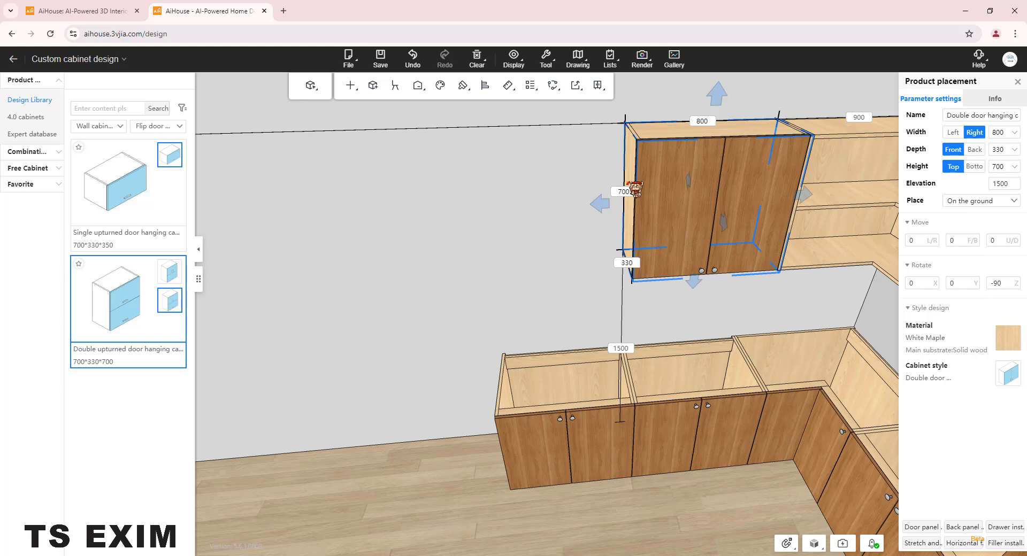
key(ctrl+c)
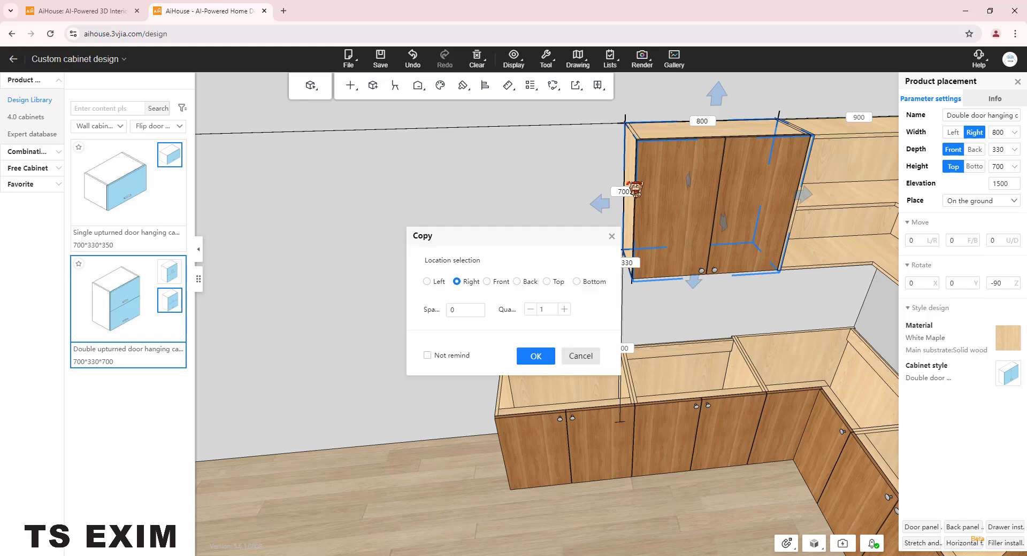
click(426, 281)
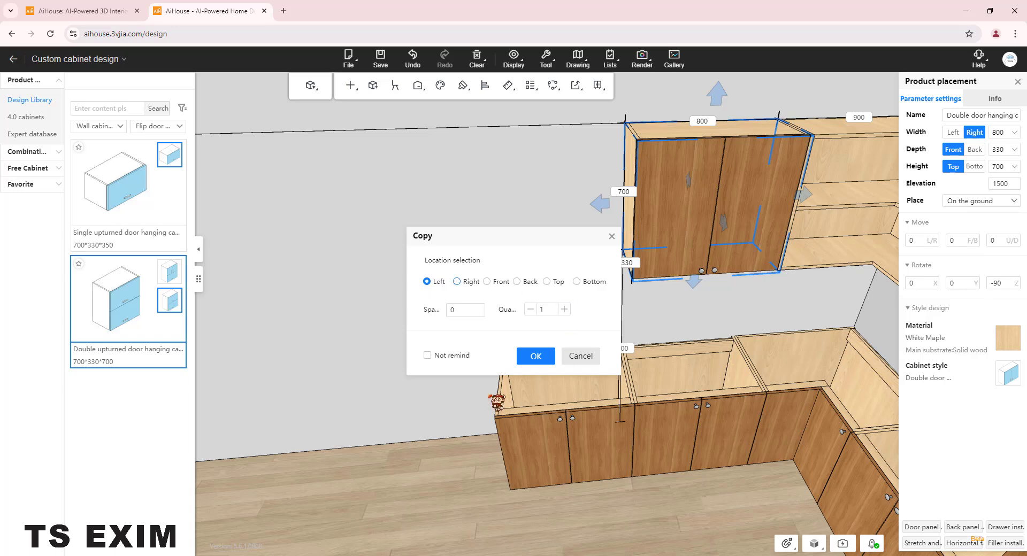
click(536, 357)
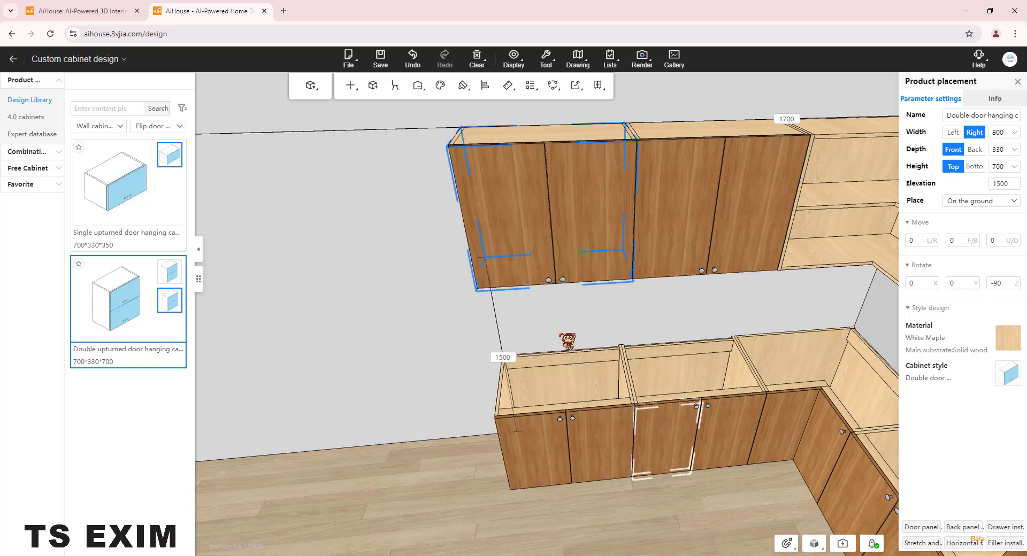
drag(588, 310, 554, 373)
click(529, 373)
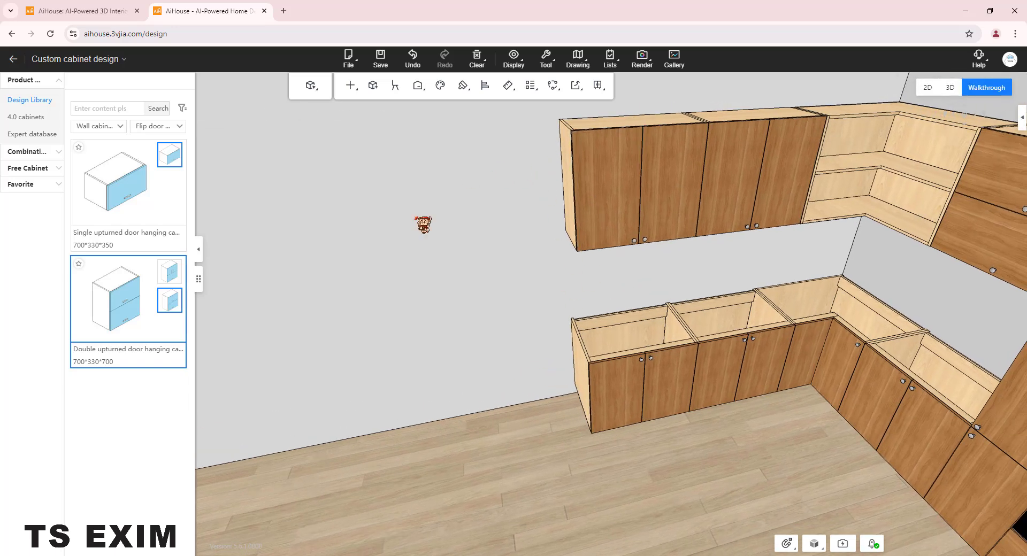
Place a Tall cabinet visible panel, 18*520*2100, against the open end of the cabinet run and set its depth to 550
click(119, 127)
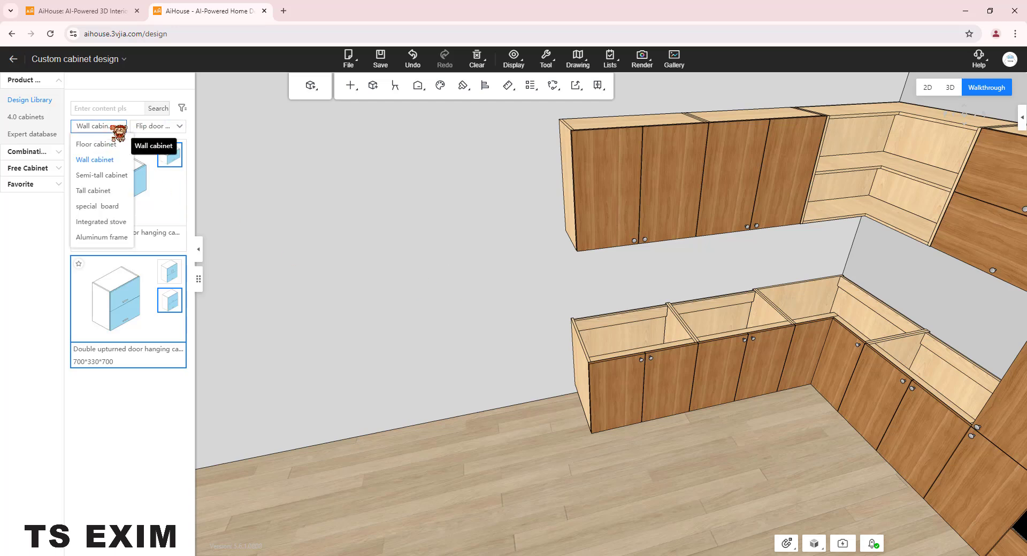
click(117, 207)
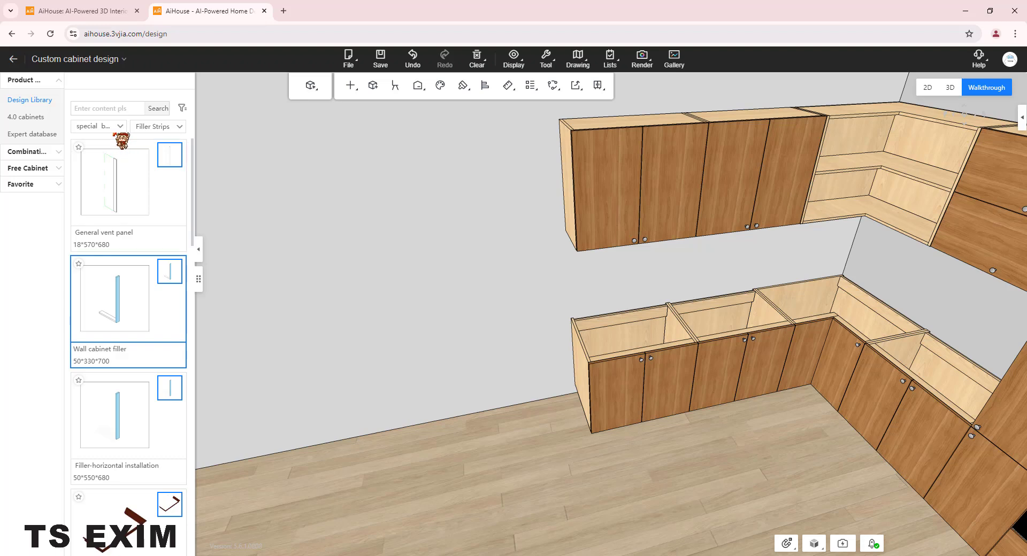
click(167, 128)
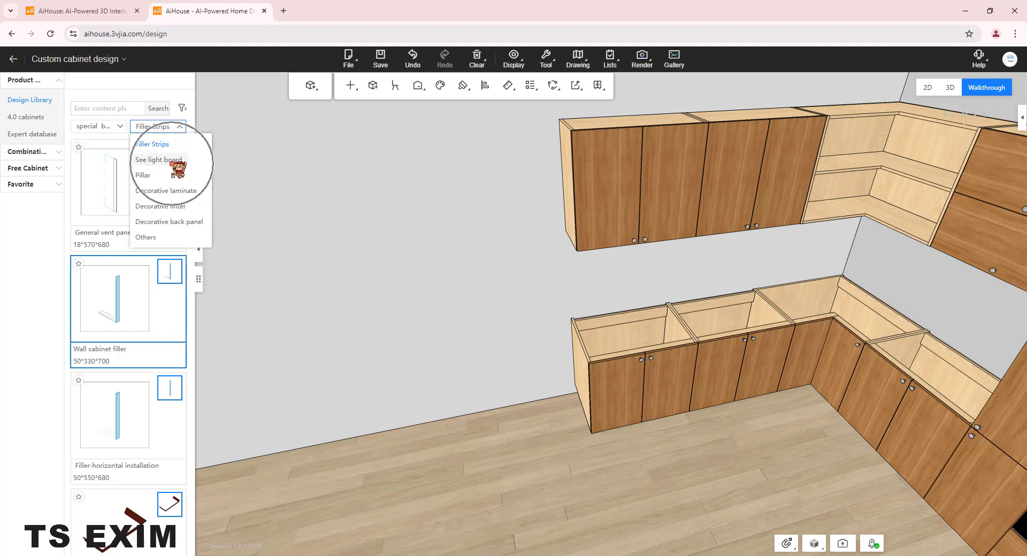
click(172, 161)
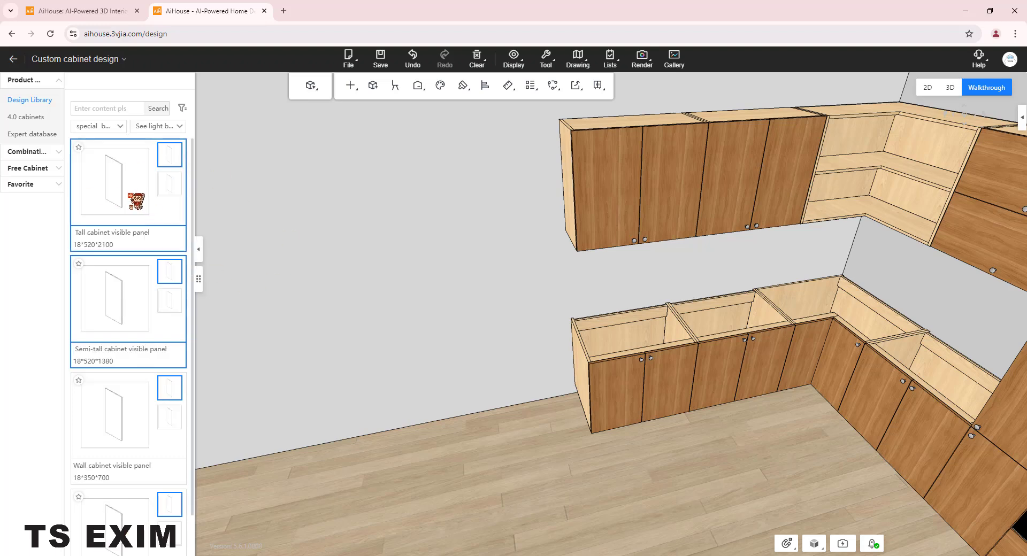
drag(103, 190, 582, 293)
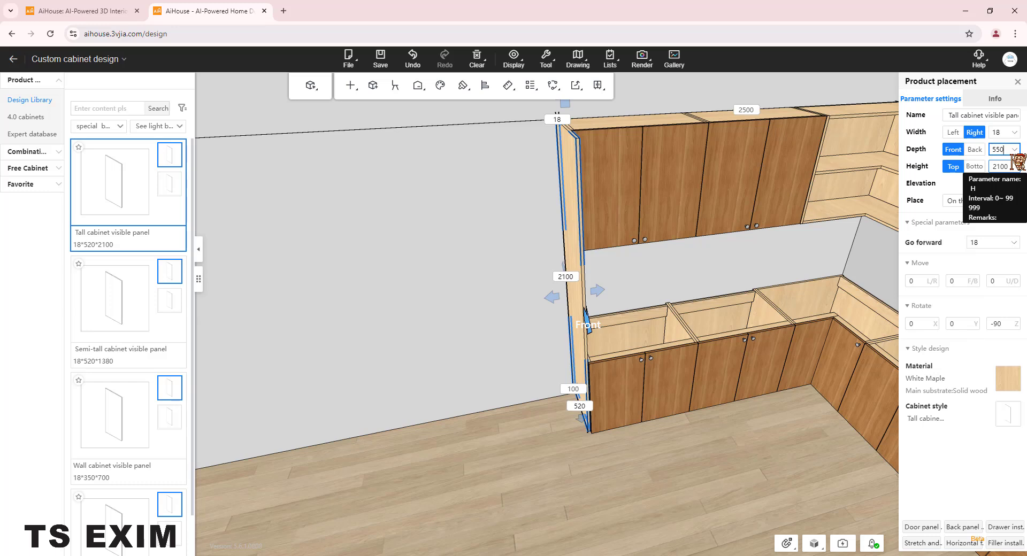
key(Return)
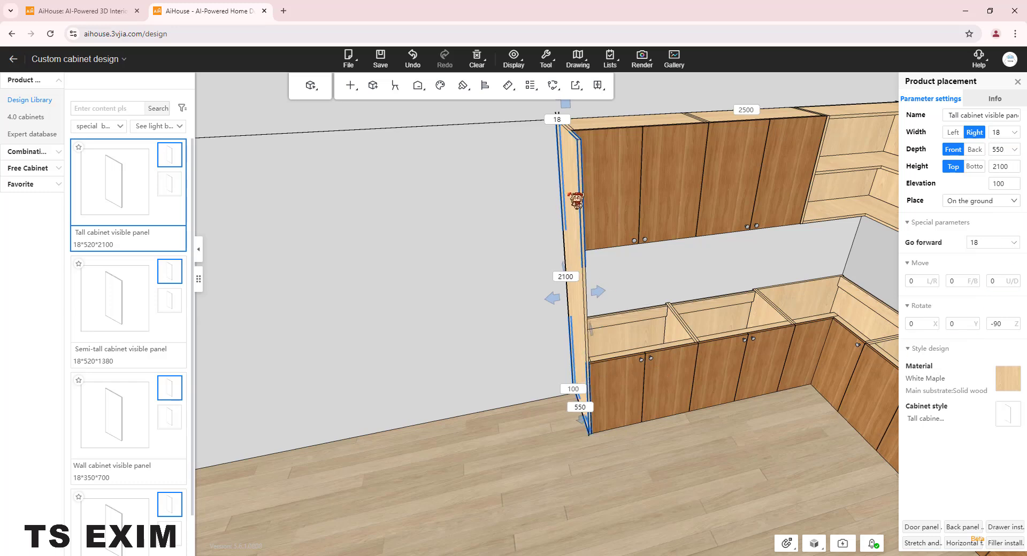
Copy the tall cabinet visible panel once to its Left with a spacing of 1000
key(ctrl+c)
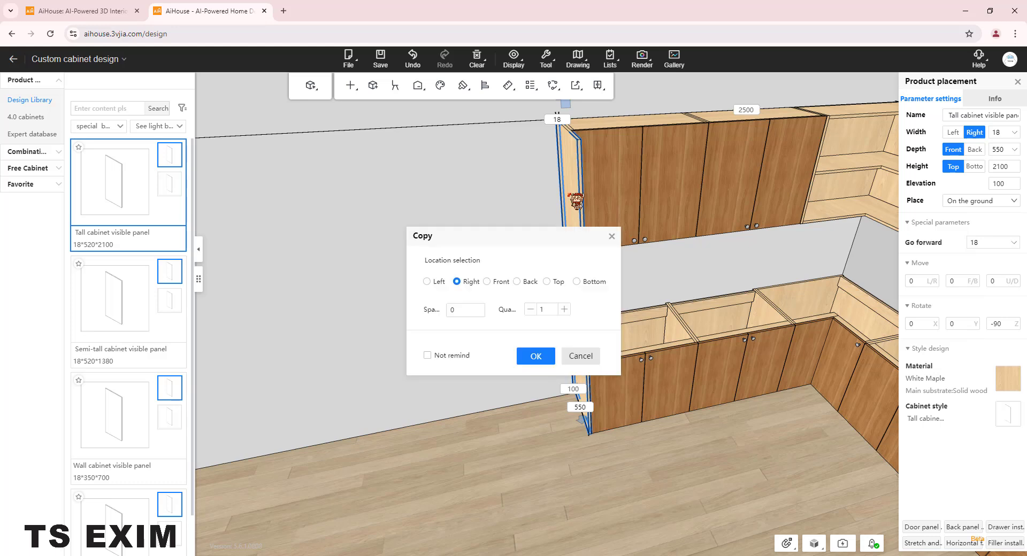
click(427, 281)
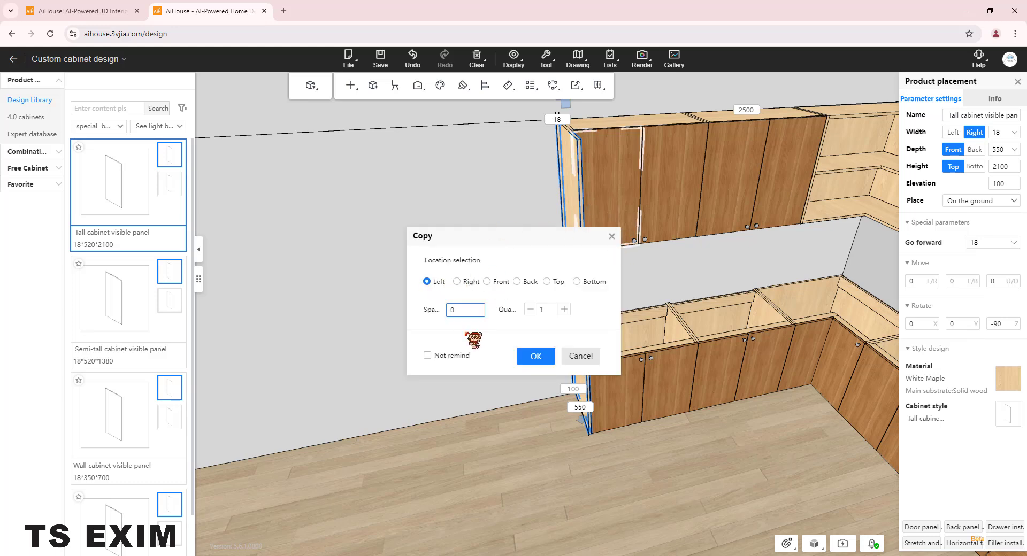
click(461, 310)
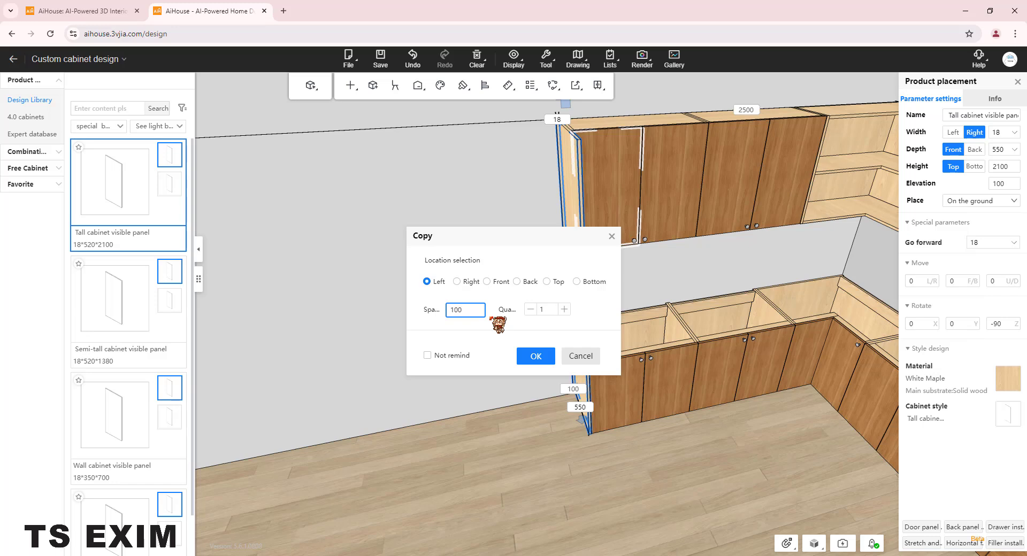
click(533, 360)
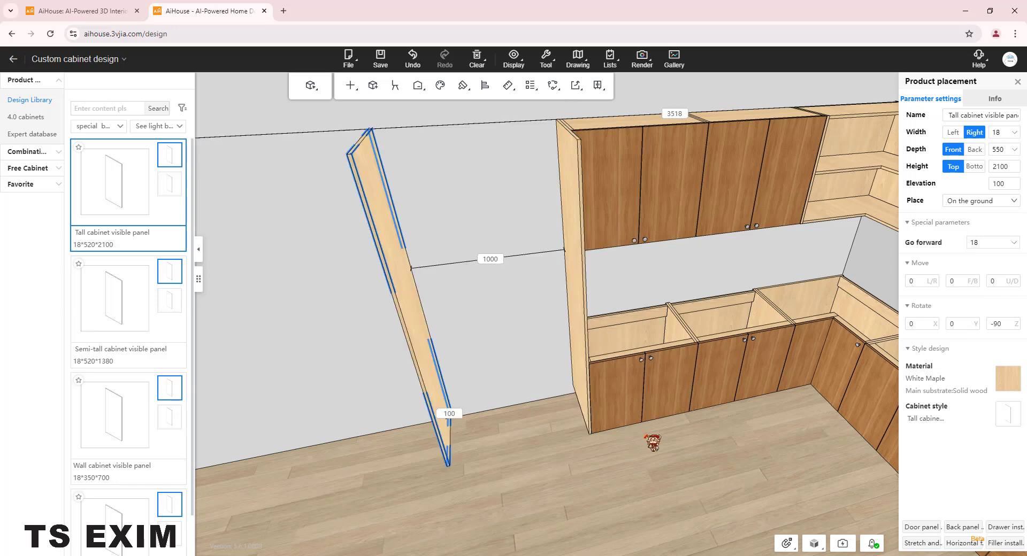
key(Left)
key(Left)
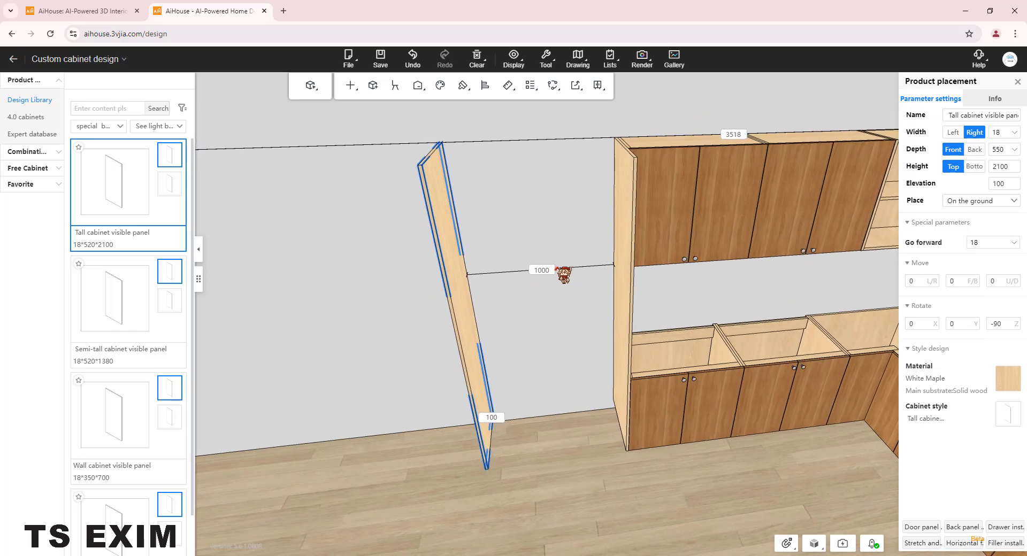
key(Right)
key(Down)
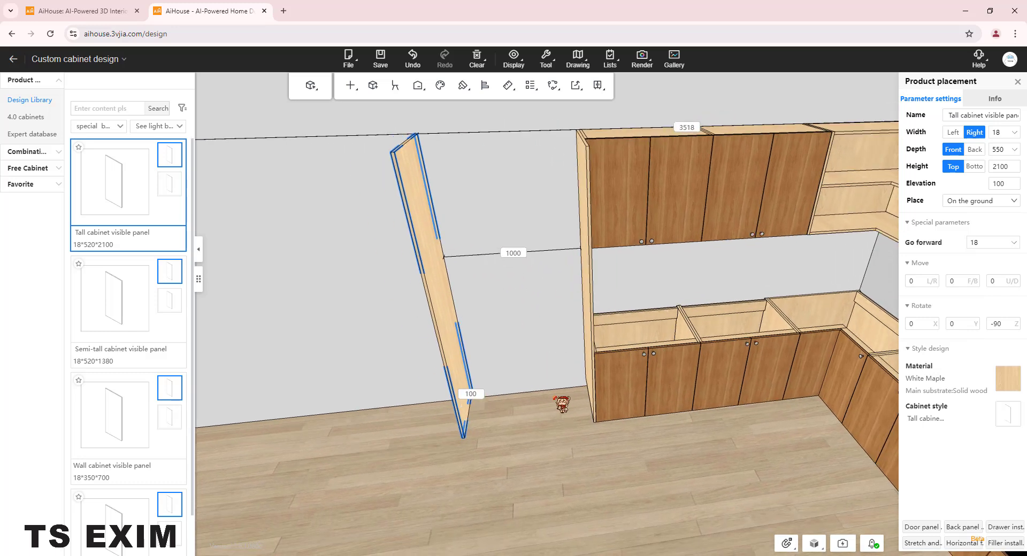
Show the Flip door wall cabinets among the Wall cabinets in the design library
drag(555, 399, 471, 242)
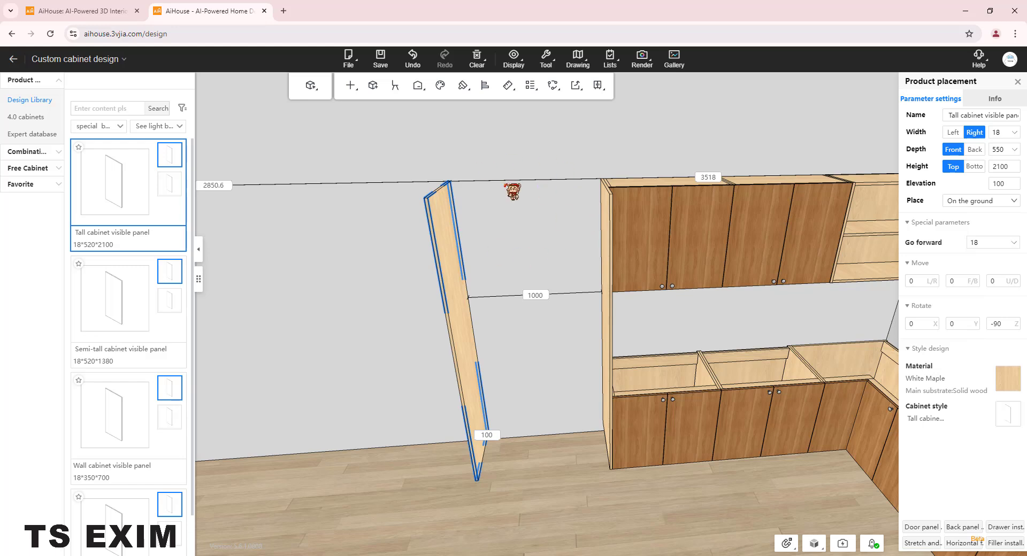
click(107, 127)
click(99, 160)
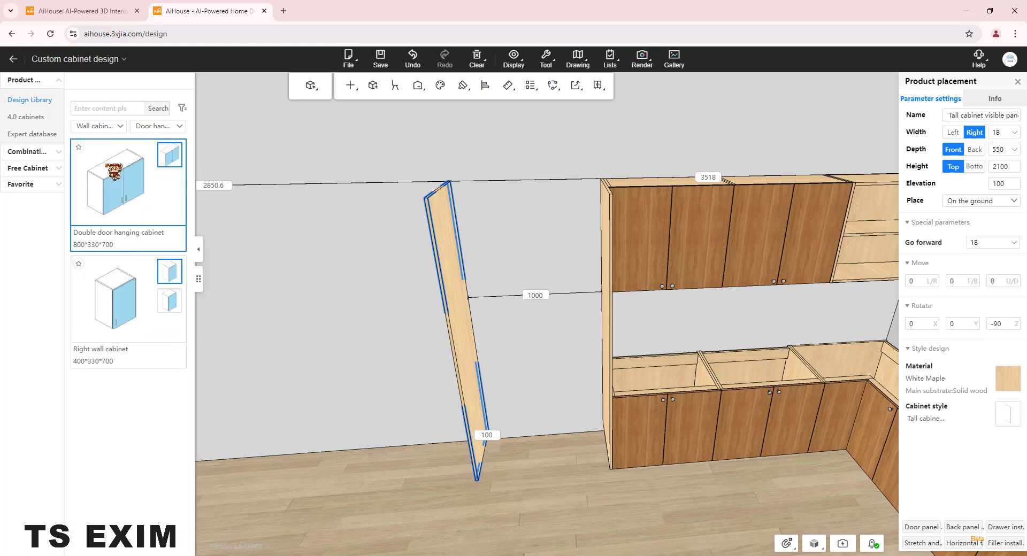
click(162, 132)
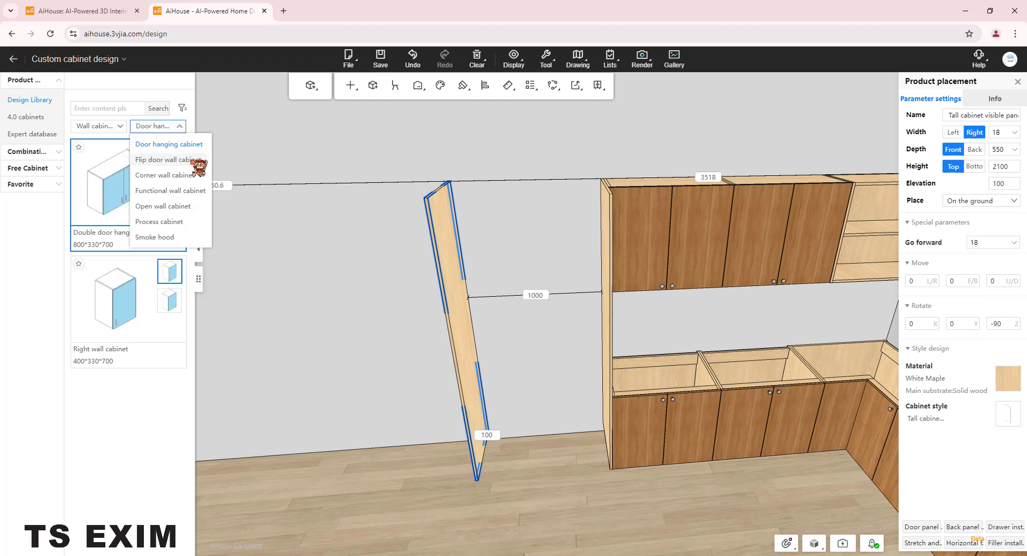
click(170, 160)
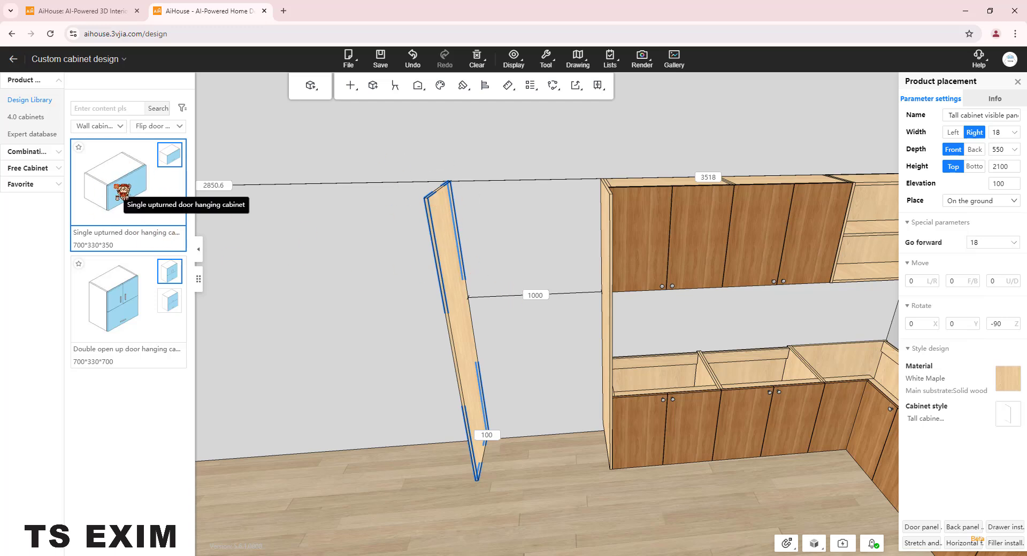
Try to fit the Single upturned door hanging cabinet between the two visible panels with Free adaptation, and restore No adaptation
click(784, 543)
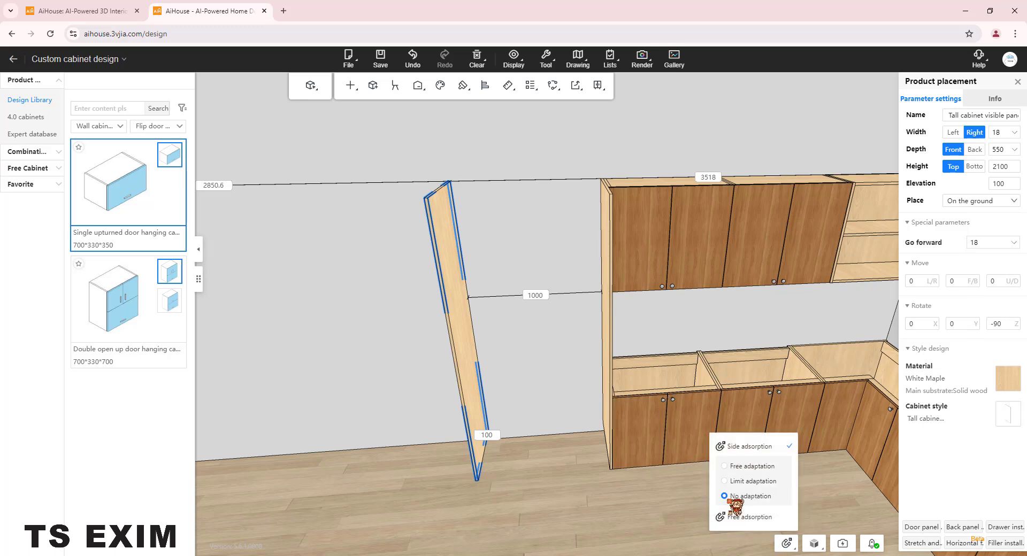
click(741, 463)
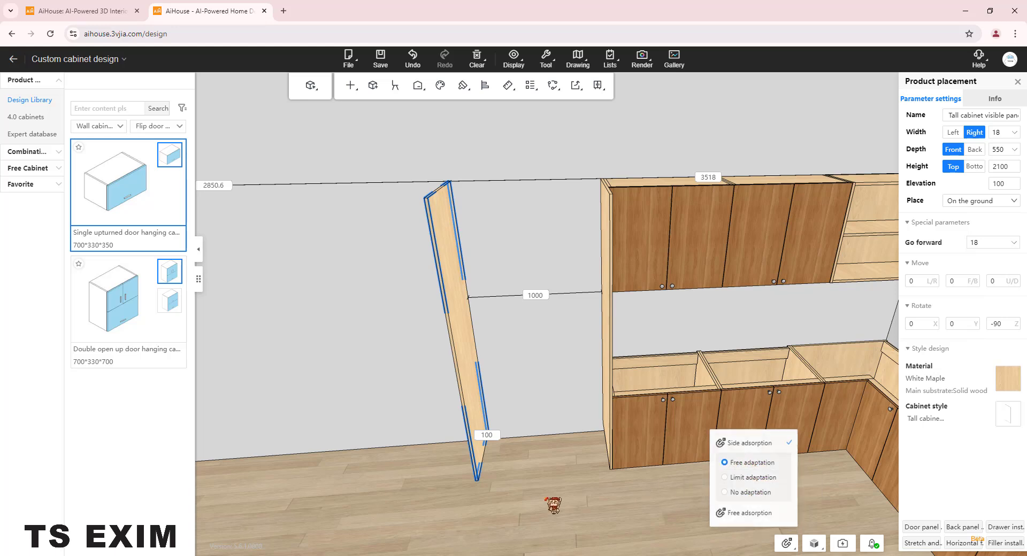
click(556, 506)
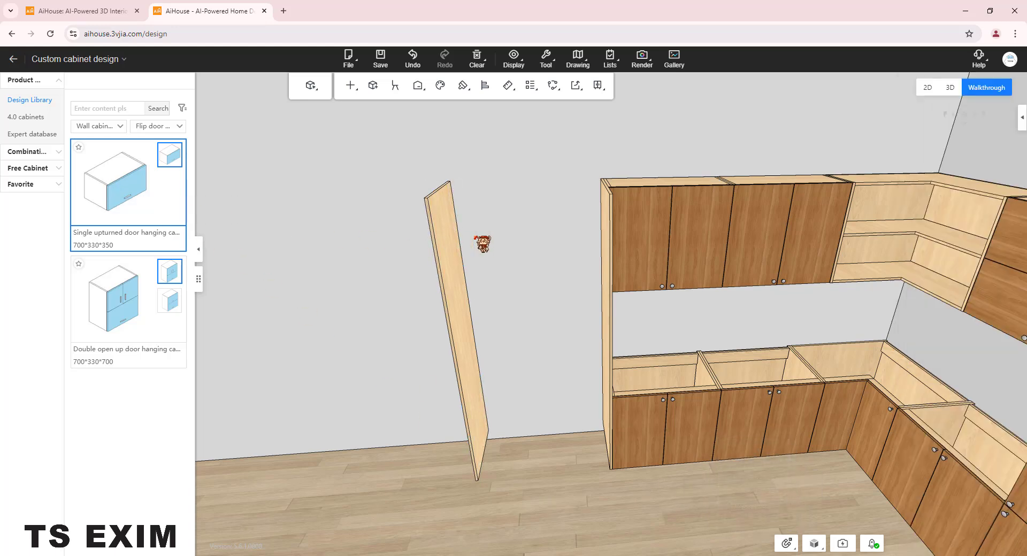
click(507, 254)
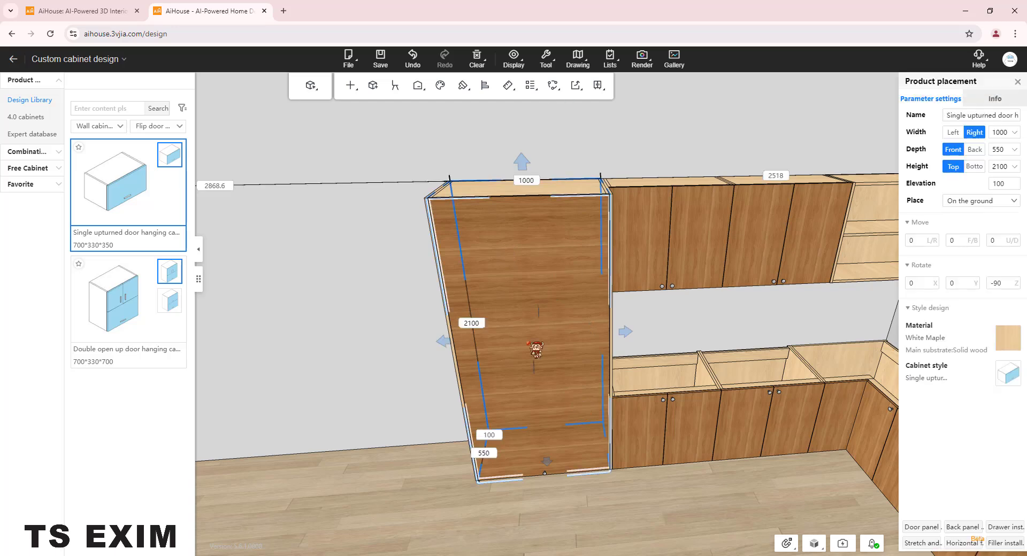
click(697, 405)
click(786, 544)
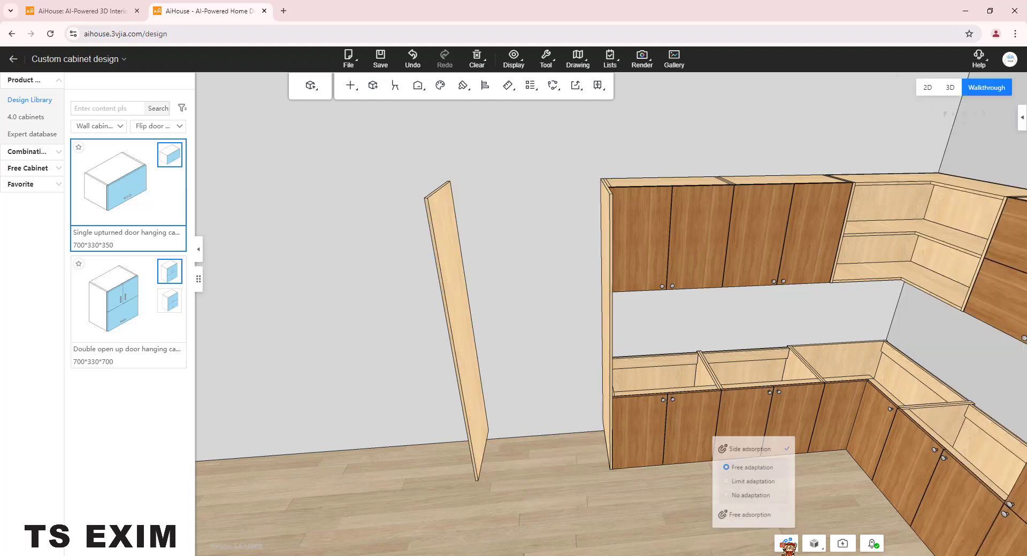
click(752, 496)
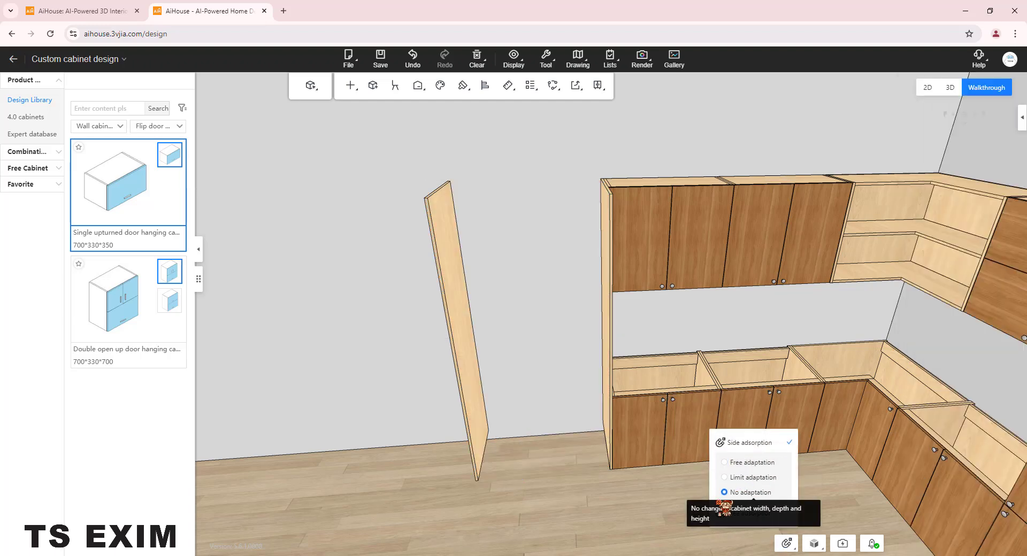
click(644, 509)
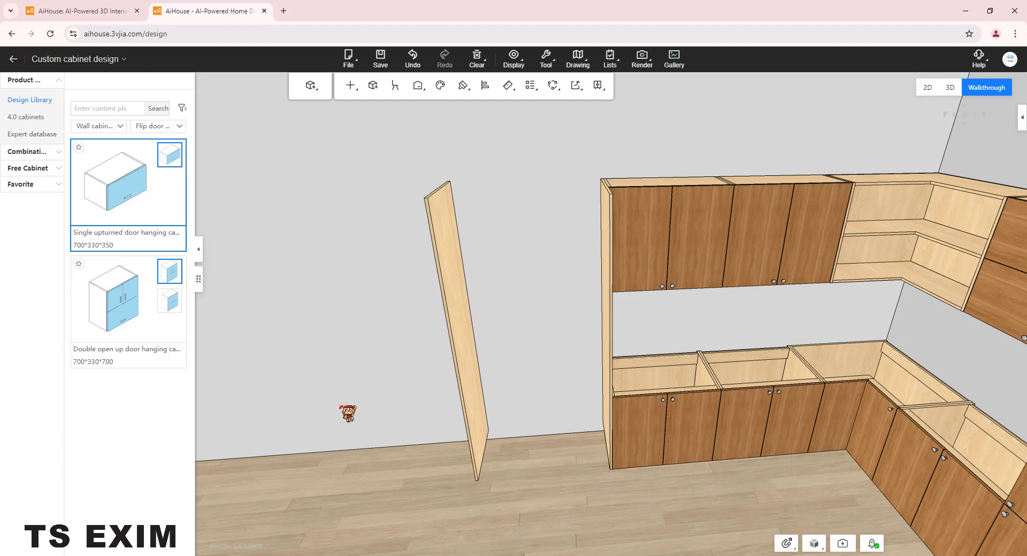
Place a Single upturned door hanging cabinet, 700*330*350, against the outer tall visible panel and extend its width to the Right to 1000
drag(115, 183, 468, 250)
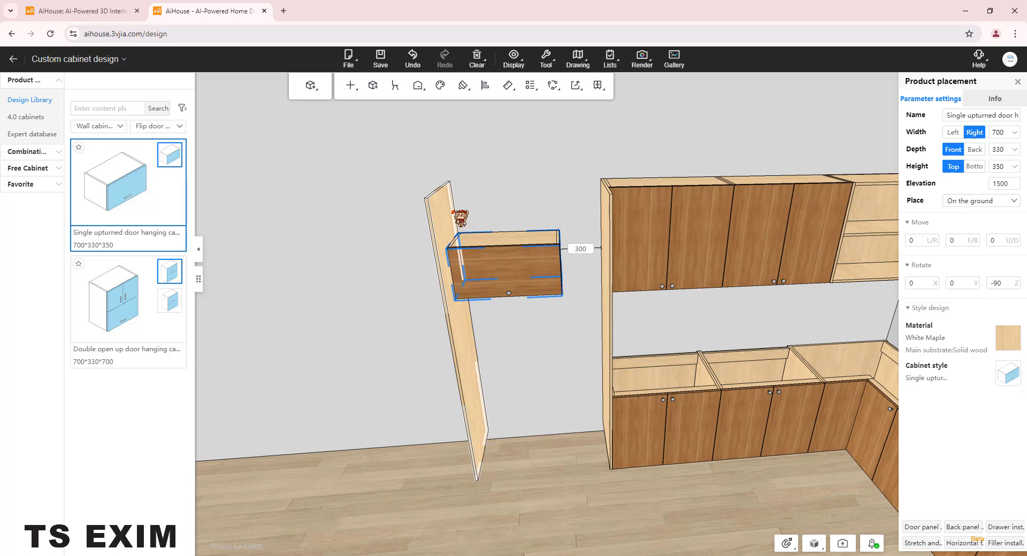
drag(552, 253, 604, 253)
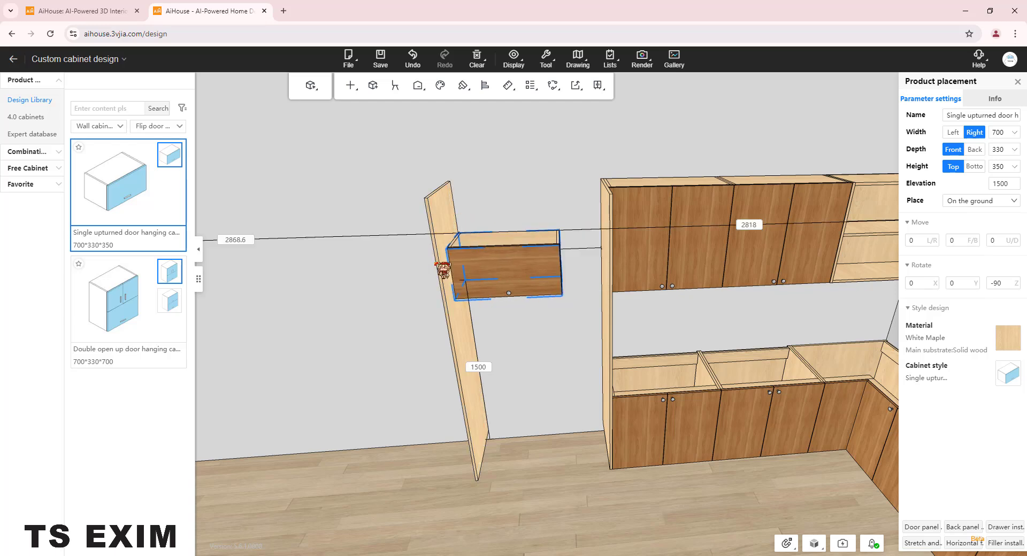
click(495, 270)
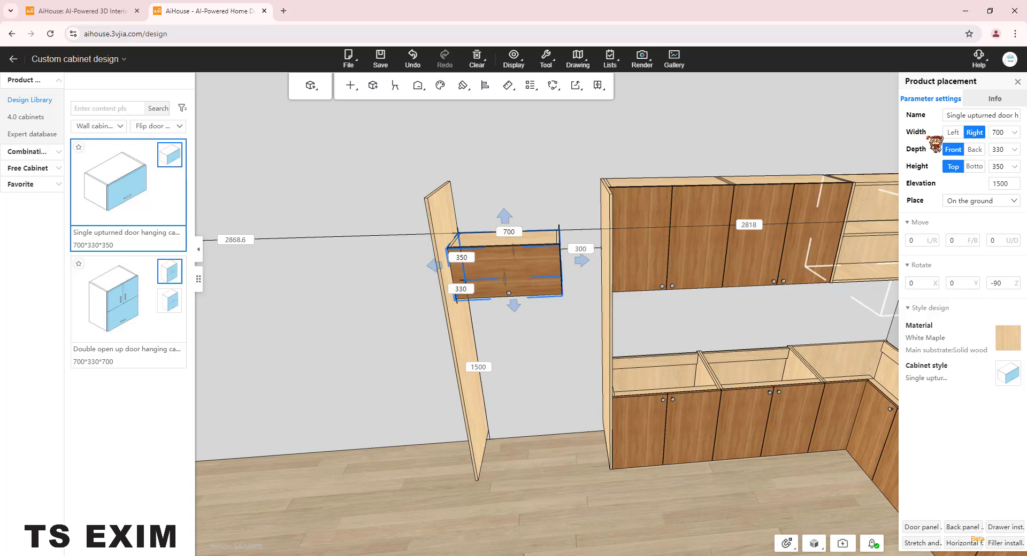
click(1010, 133)
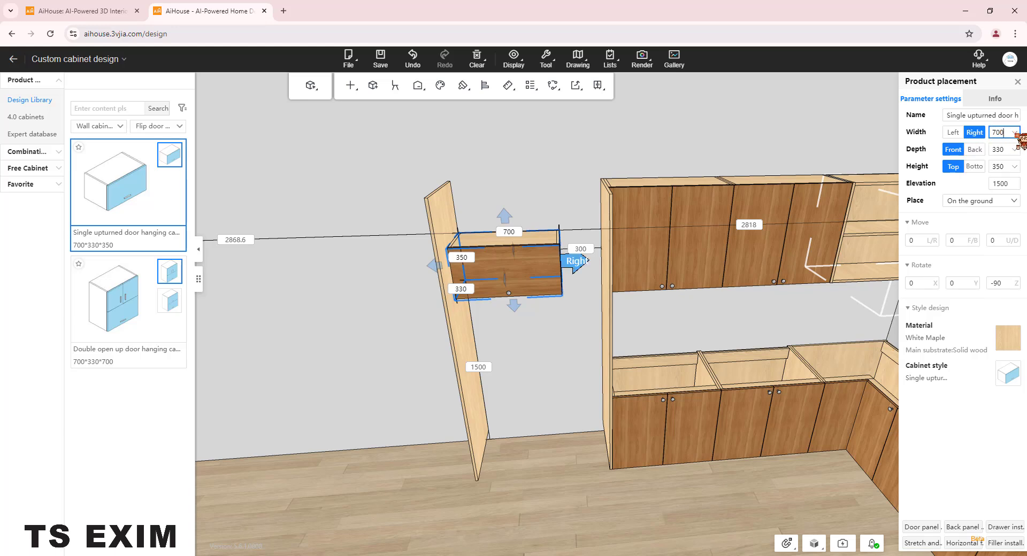
text(+300)
key(Return)
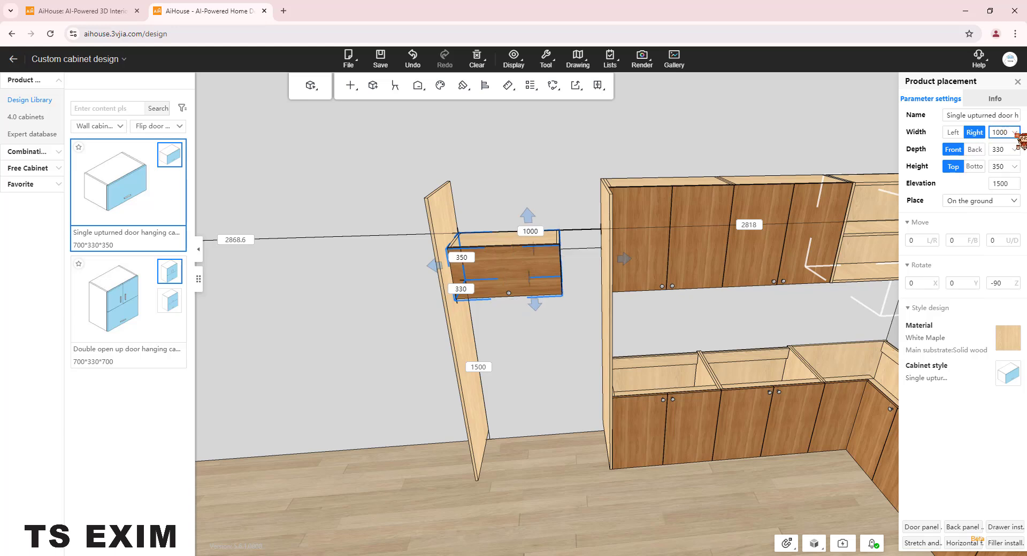
Set the depth of the upturned door hanging cabinet between the tall panels to 550 and its elevation to 1850
click(1000, 151)
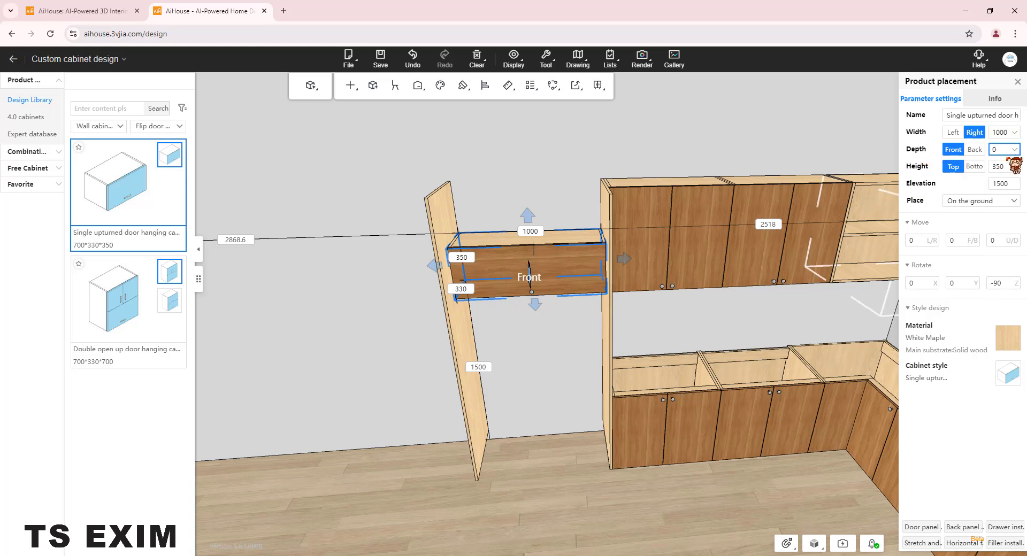
key(Return)
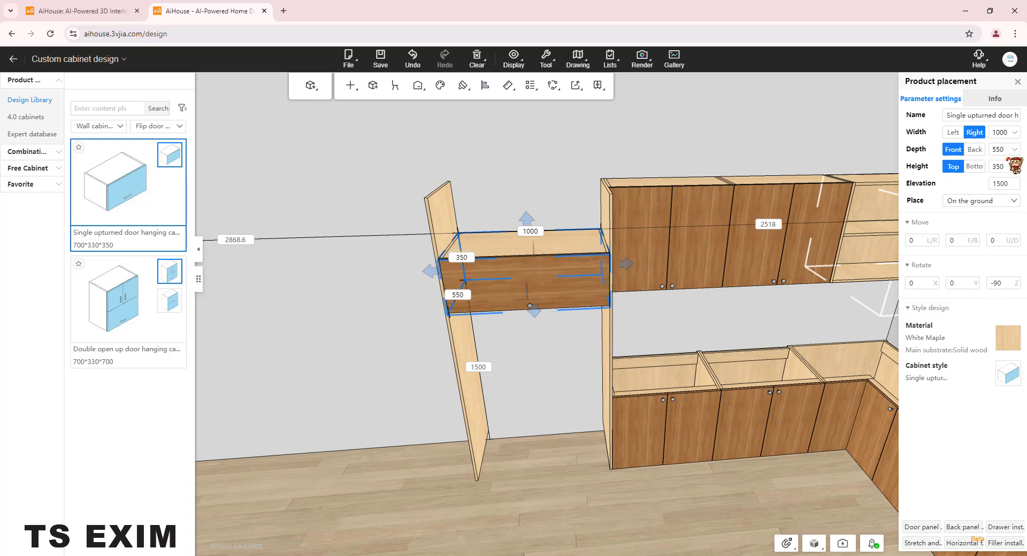
click(1000, 184)
key(Return)
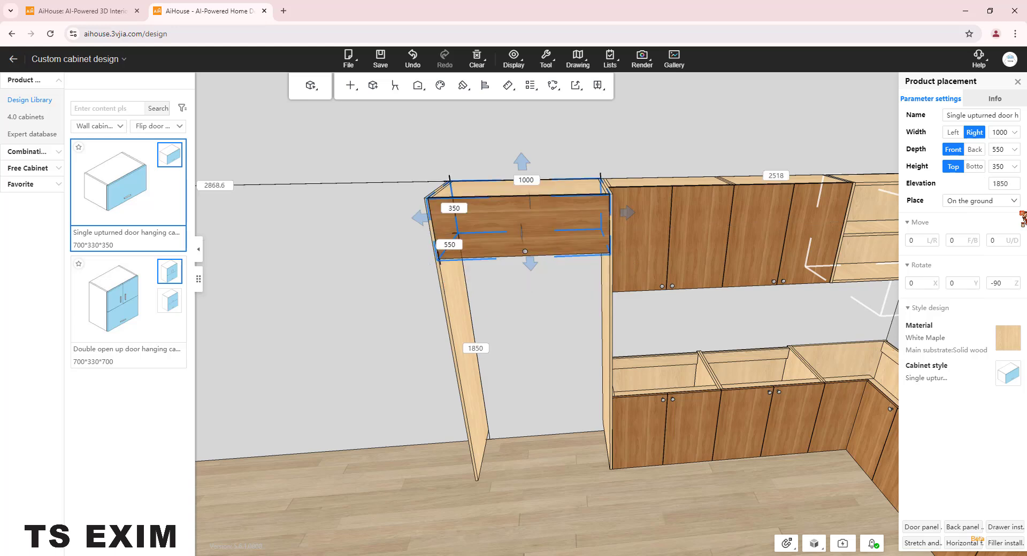
click(571, 355)
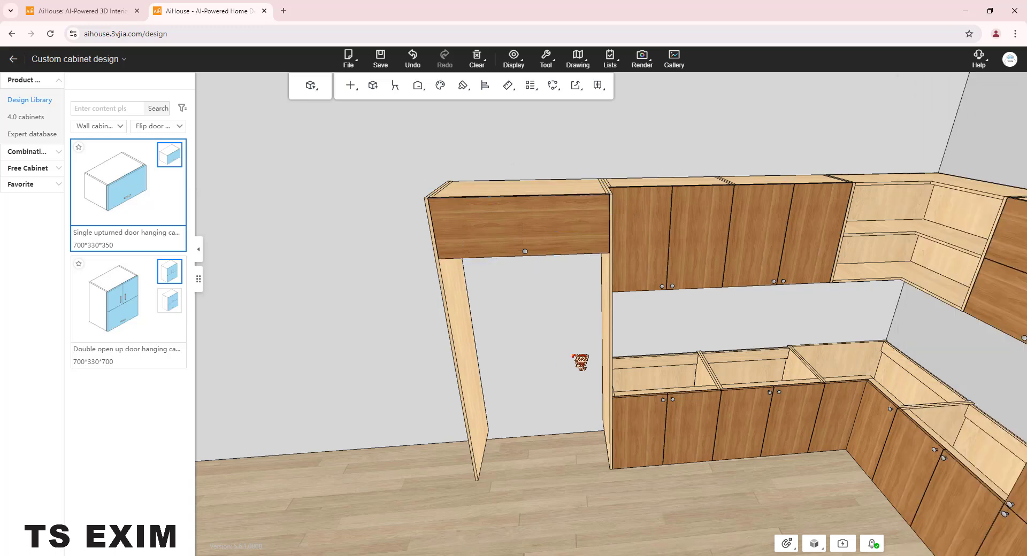
Install a metal double basin, Double-slot square star basin-011L, in the 800-wide double door floor cabinet next to the tall cabinets
key(e)
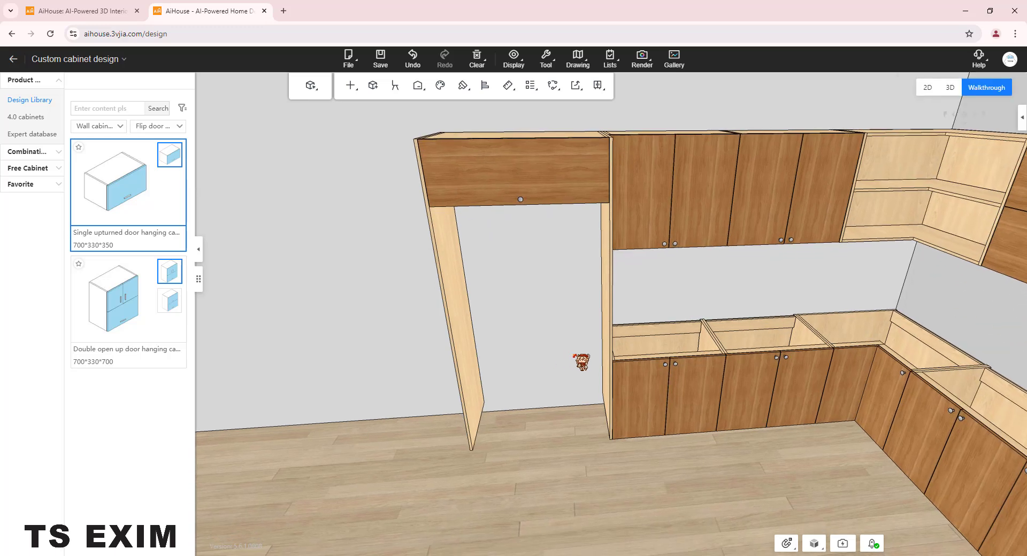
key(e)
drag(615, 375, 700, 249)
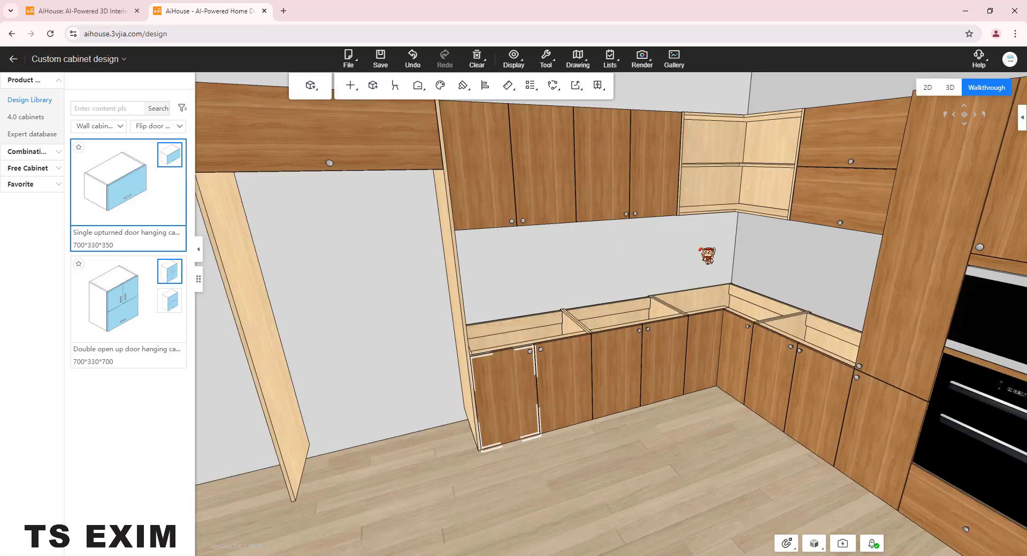
mouse_move(400, 298)
mouse_down()
mouse_move(417, 298)
mouse_move(393, 304)
mouse_up()
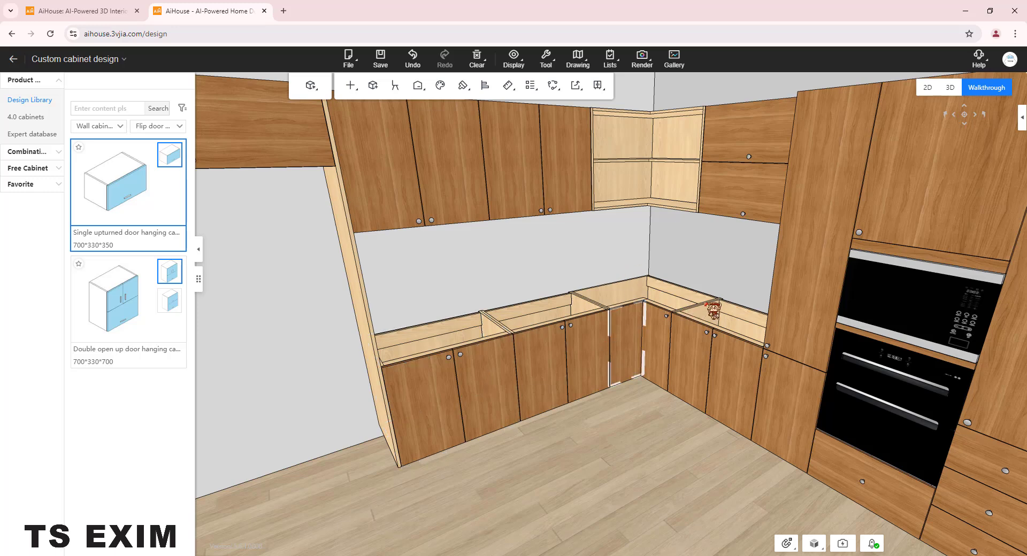
scroll(440, 294, up, 3)
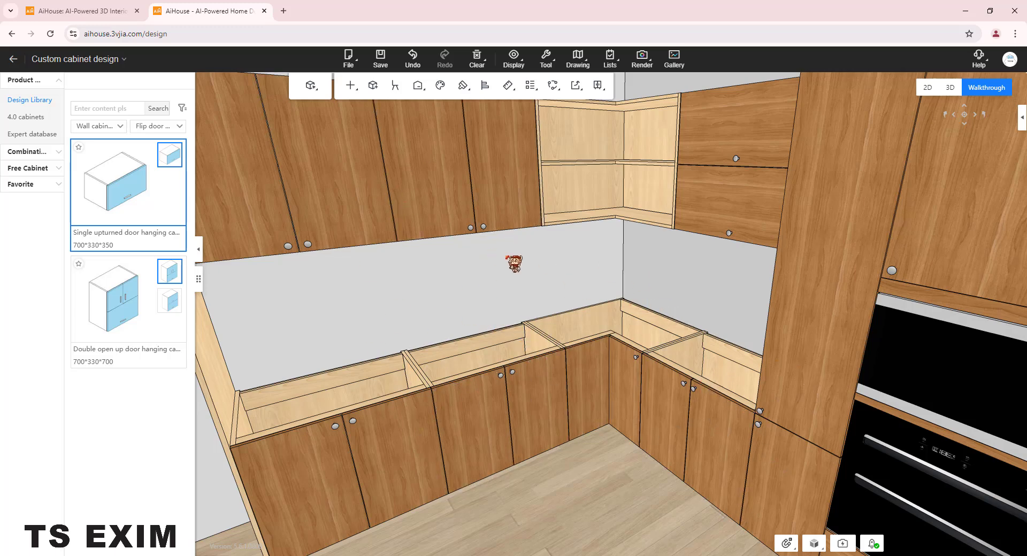
drag(514, 264, 619, 333)
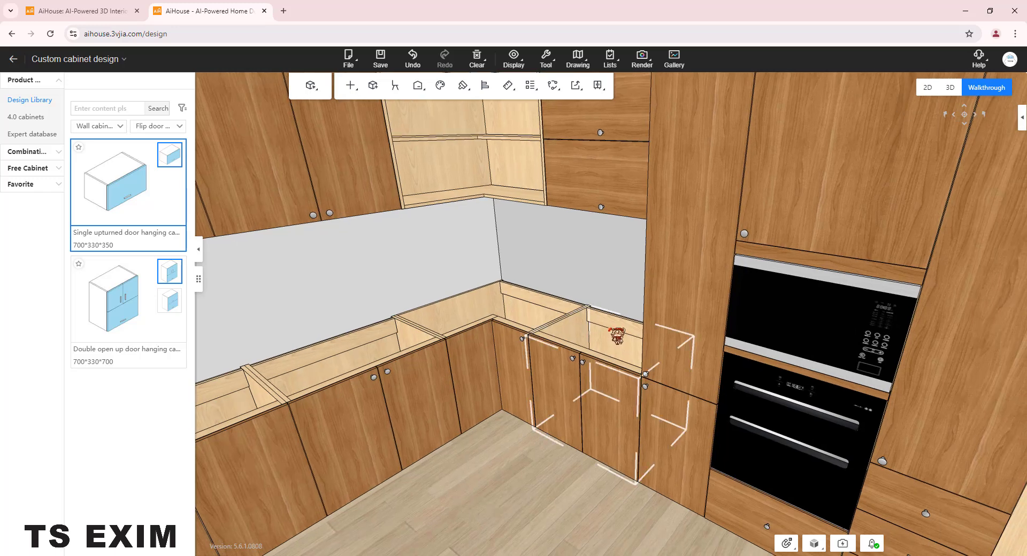
right_click(617, 335)
mouse_move(657, 374)
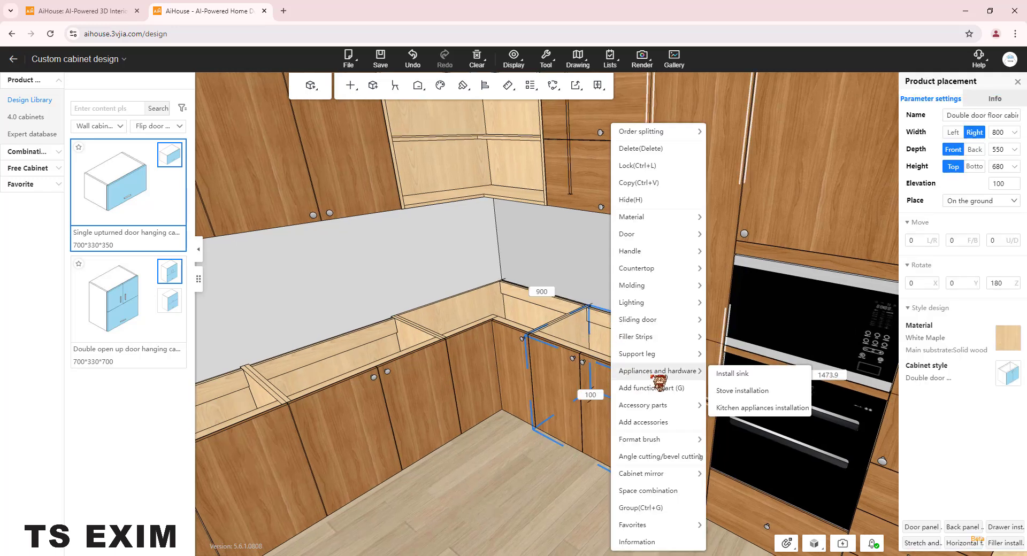
click(759, 377)
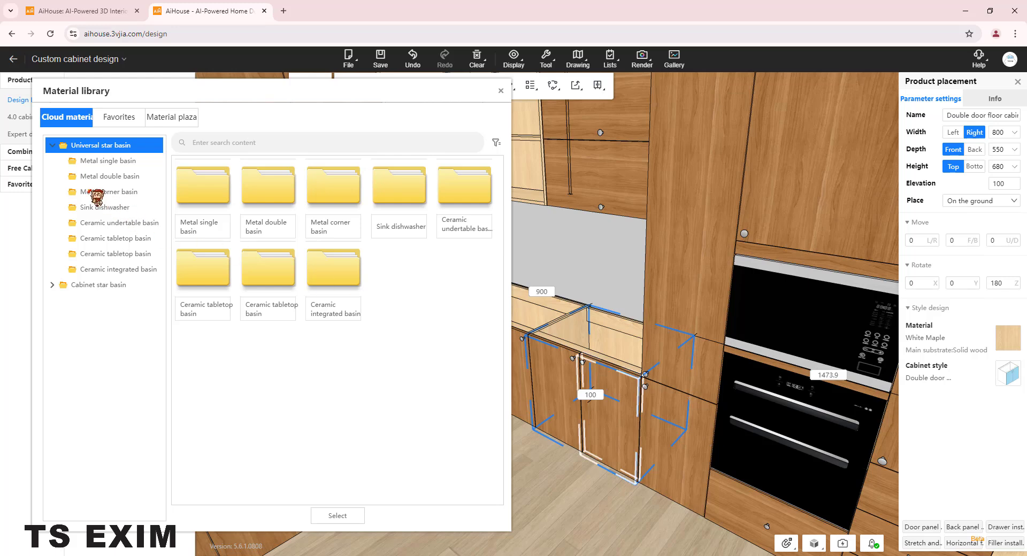
click(112, 177)
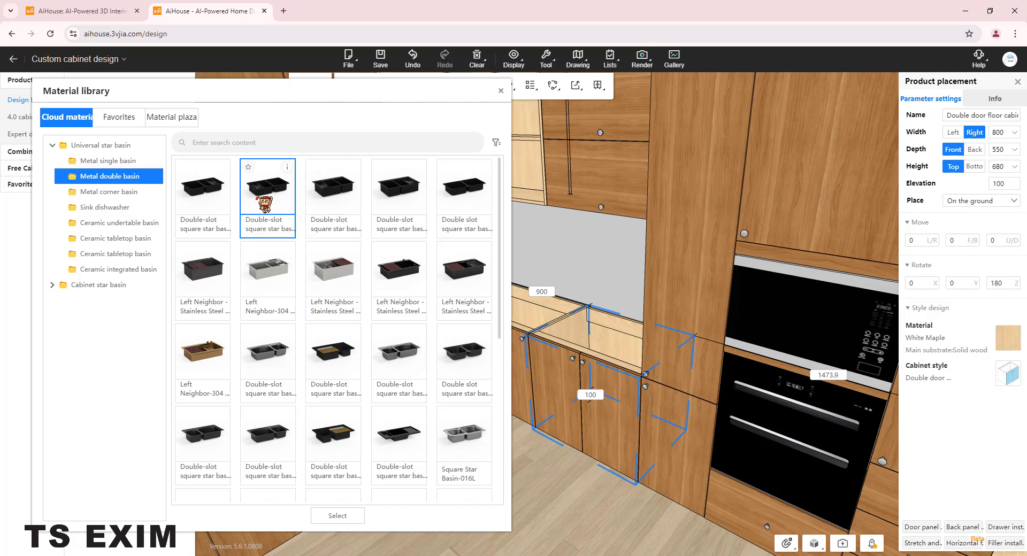
drag(262, 202, 445, 338)
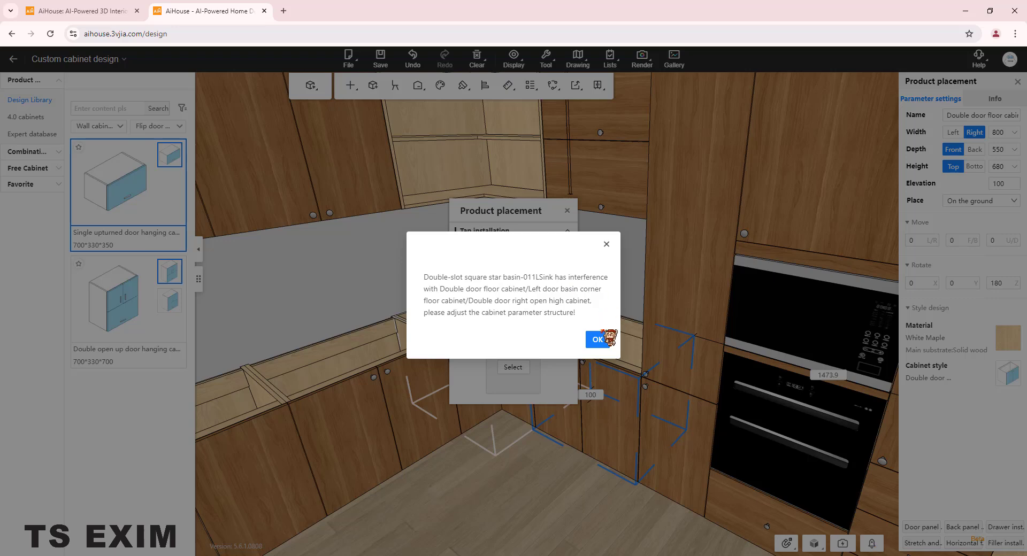
click(601, 339)
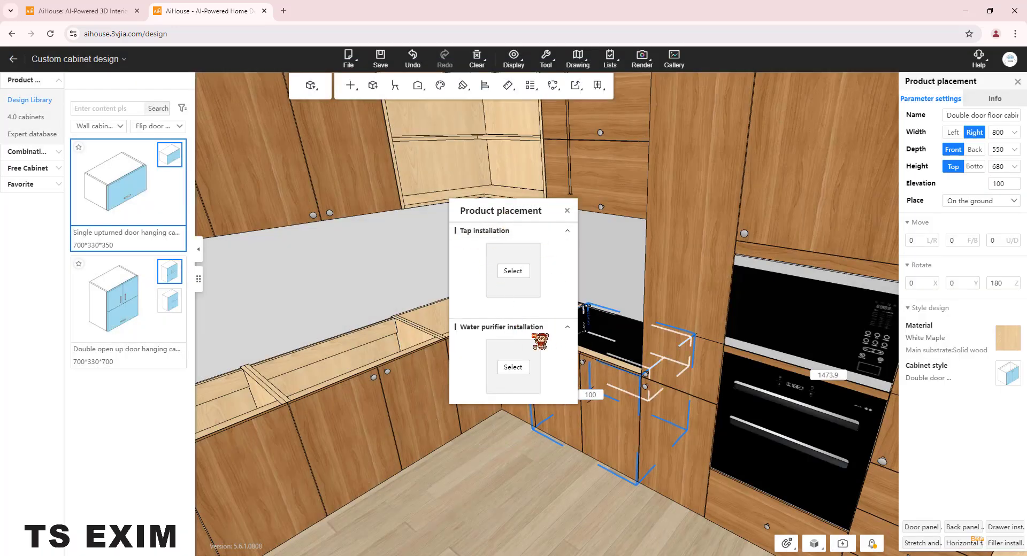
Fit Faucet-019 as the sink's tap and a Nomicalo 9012 model for its water purifier installation
drag(519, 217, 429, 224)
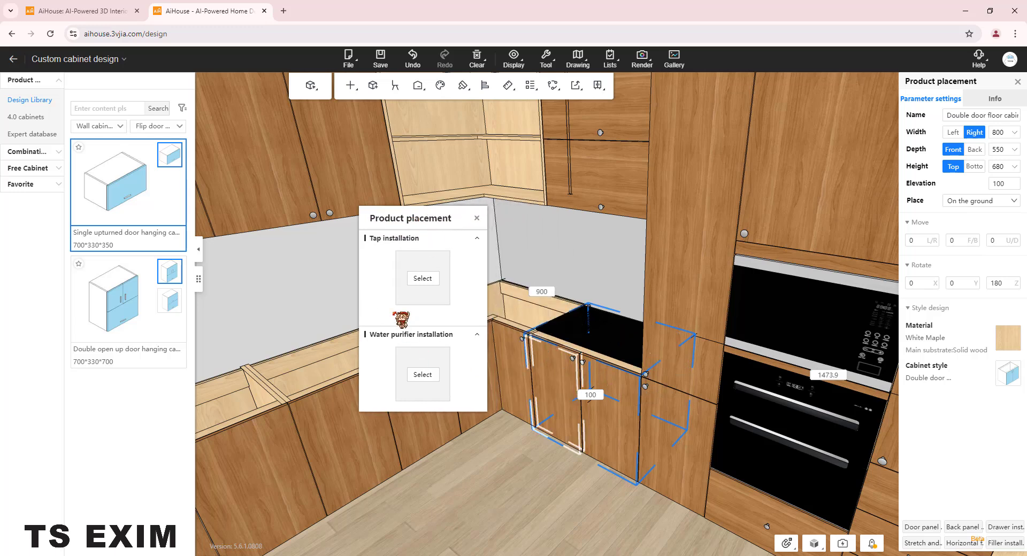
click(423, 280)
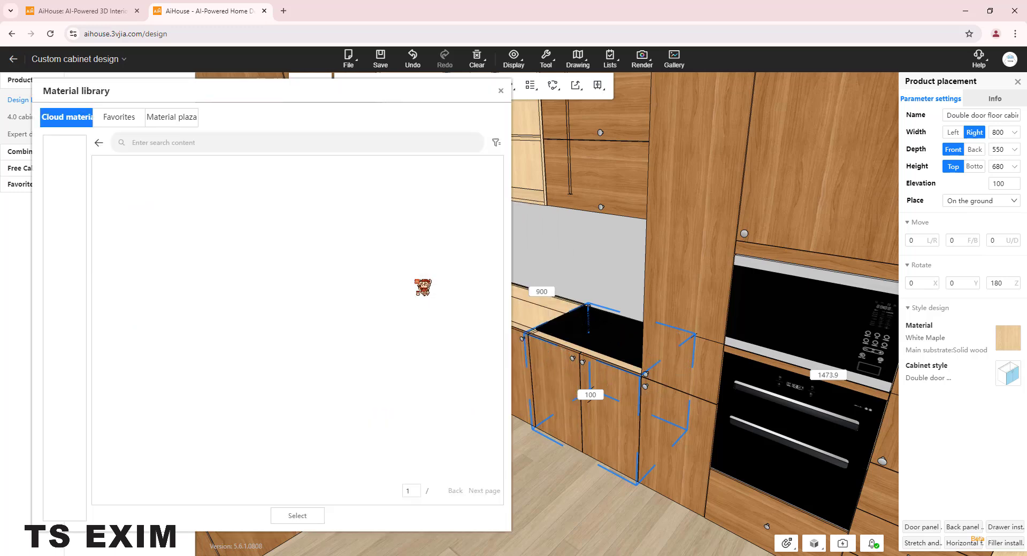
click(174, 194)
double_click(174, 194)
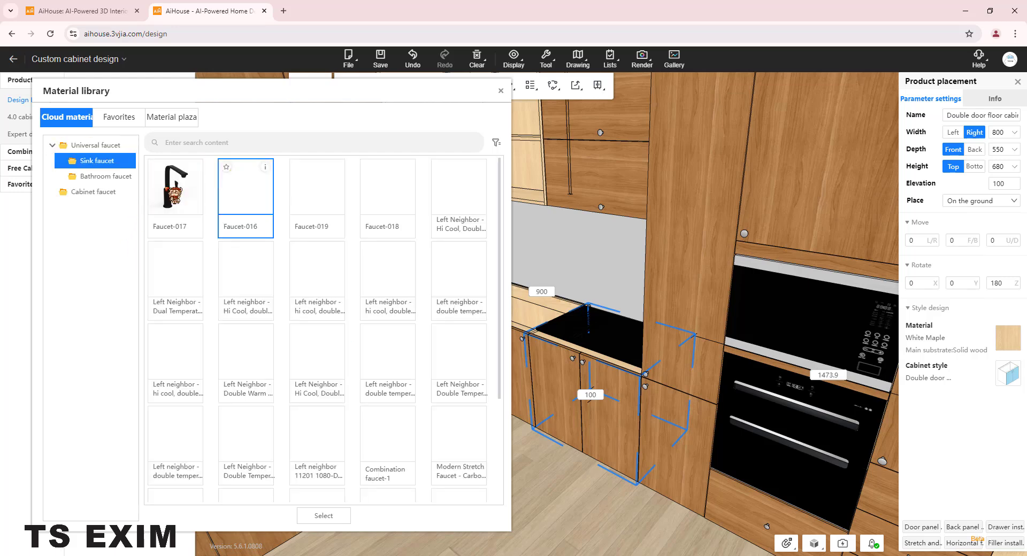
double_click(314, 206)
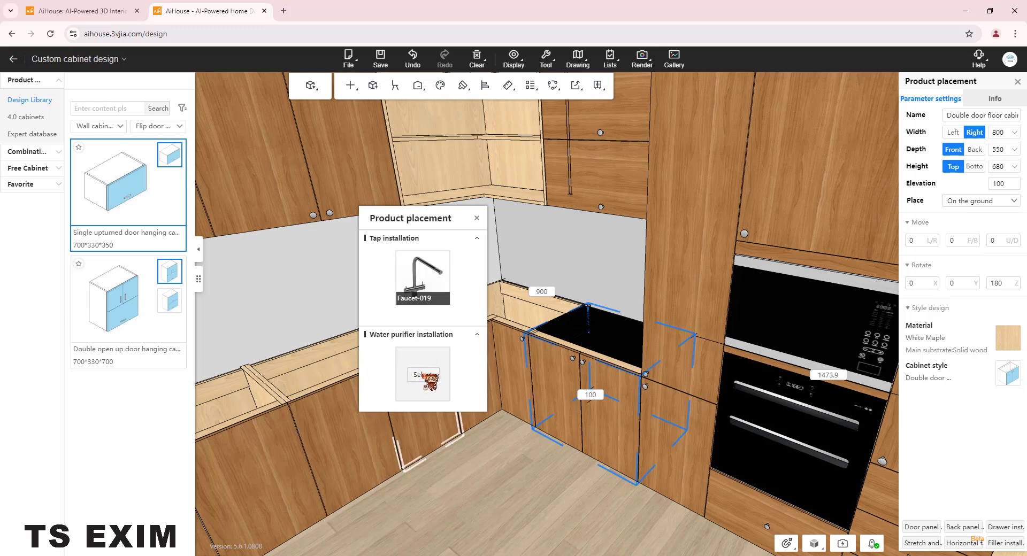
click(423, 374)
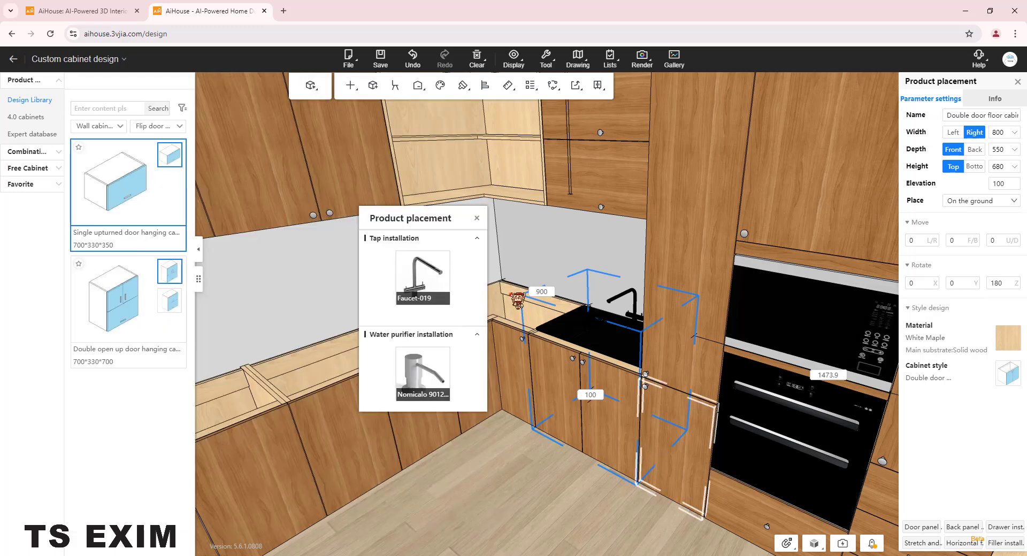
Finish the tap and water purifier installation and inspect the fitted sink from closer up
scroll(558, 320, up, 1)
scroll(566, 325, up, 5)
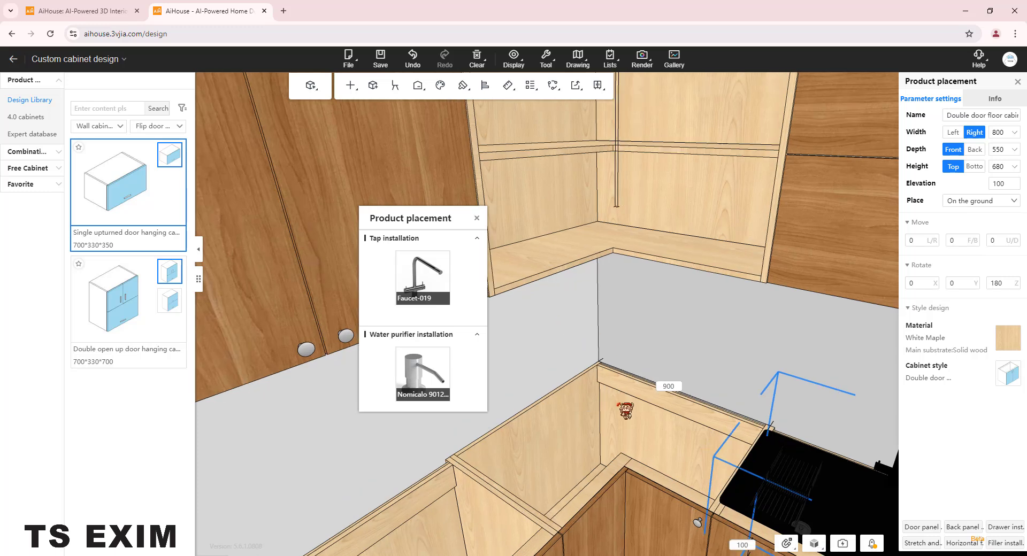
scroll(709, 415, down, 5)
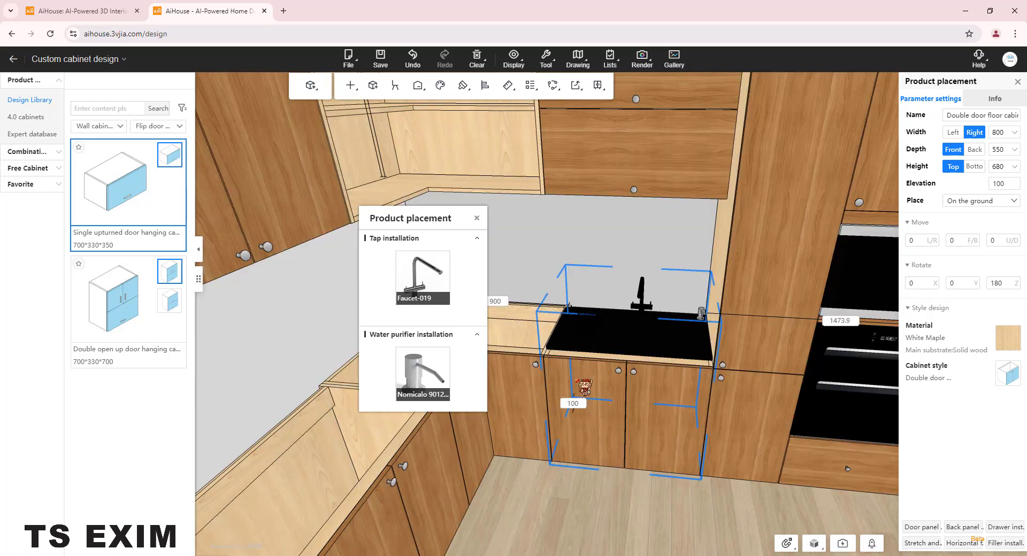
click(477, 218)
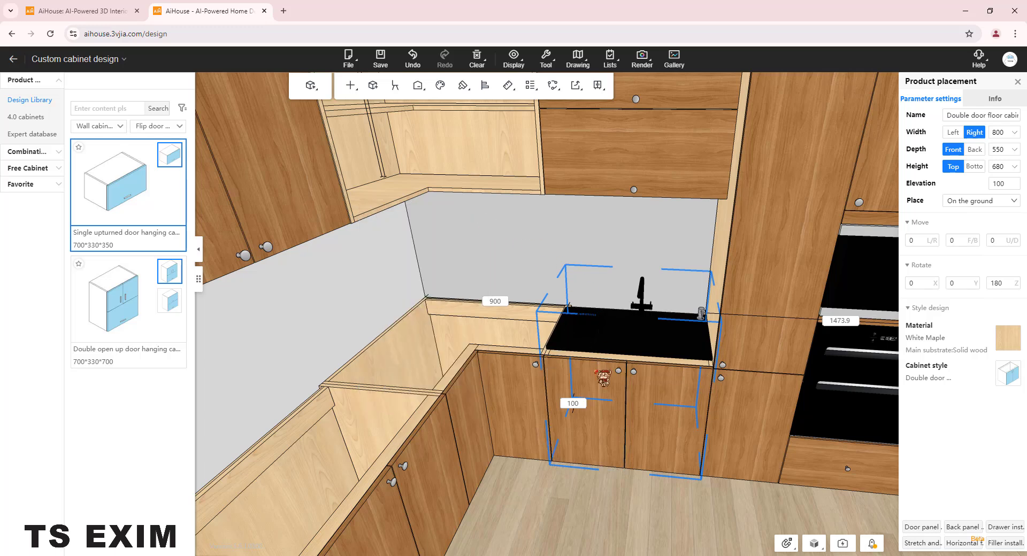
scroll(637, 352, up, 1)
scroll(644, 356, up, 2)
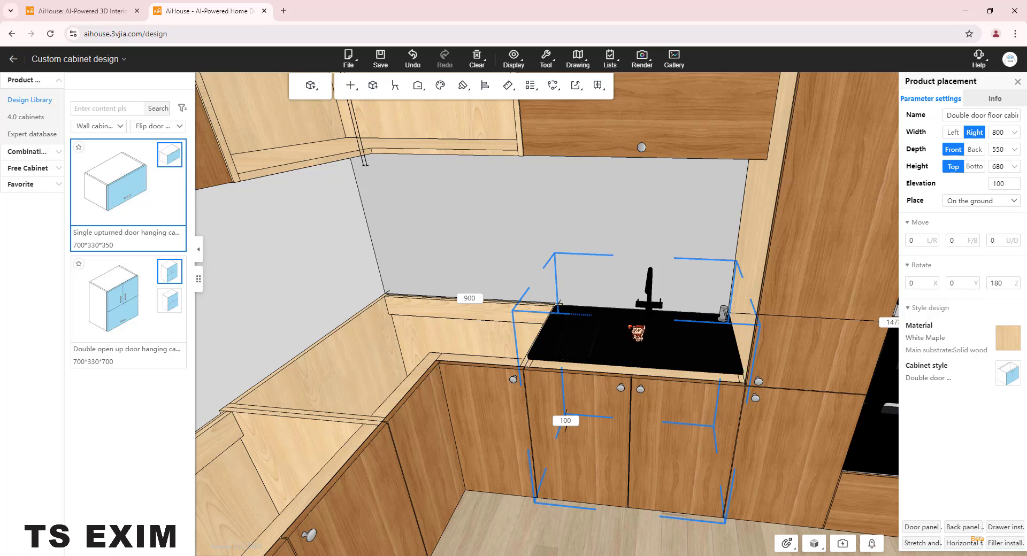
right_drag(603, 307, 589, 338)
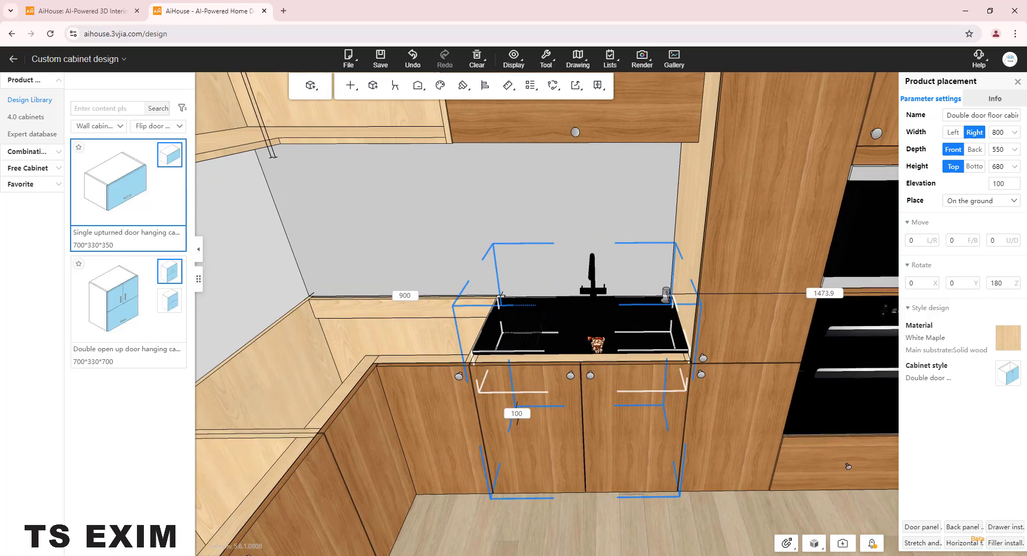
Examine the replacement options available for the installed sink, its tap and the water purifier
right_click(551, 333)
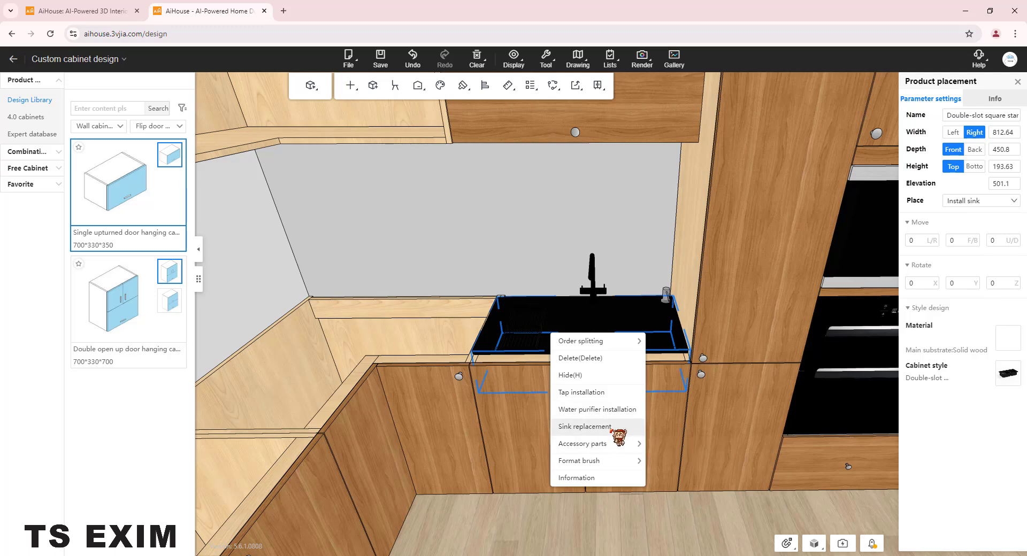
click(593, 291)
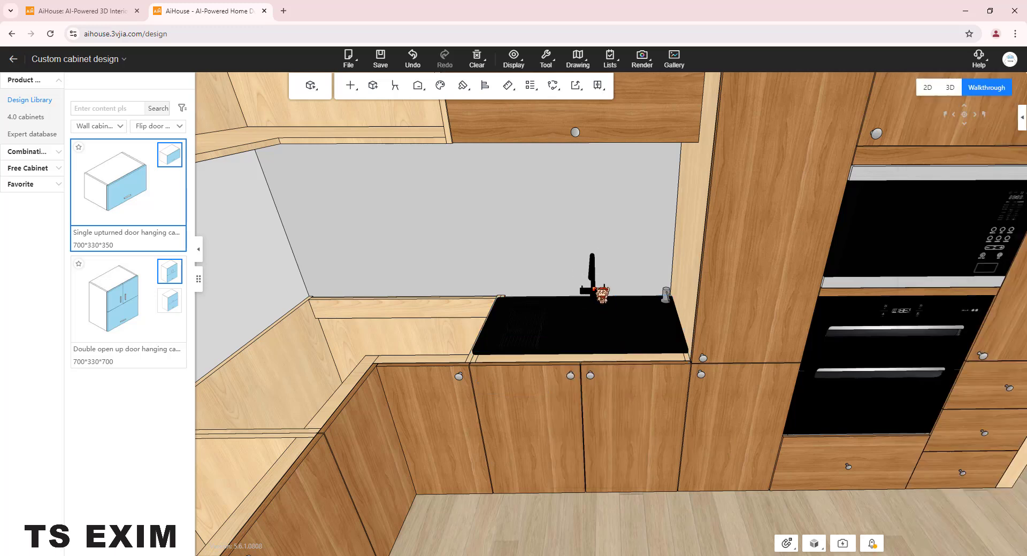
click(602, 293)
right_click(596, 292)
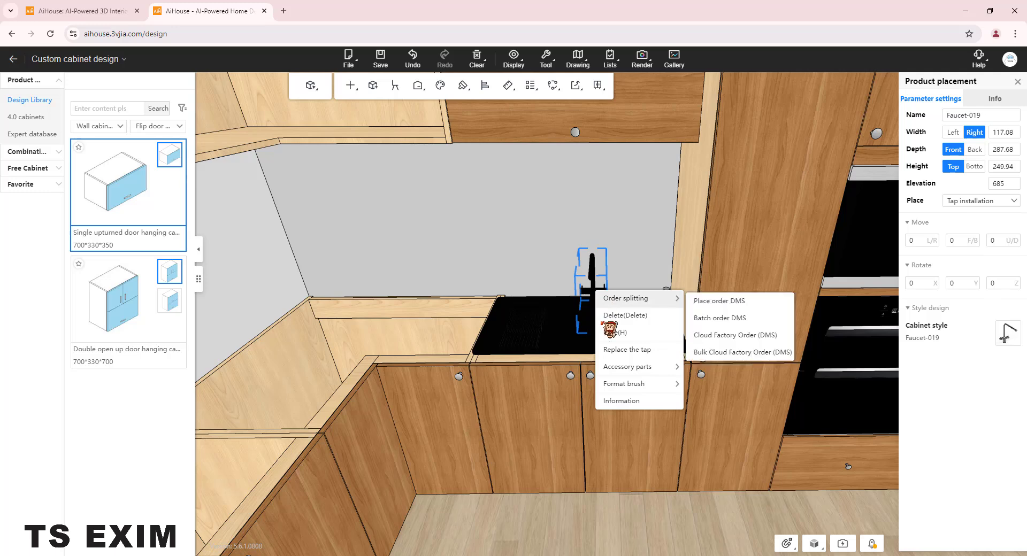
click(666, 291)
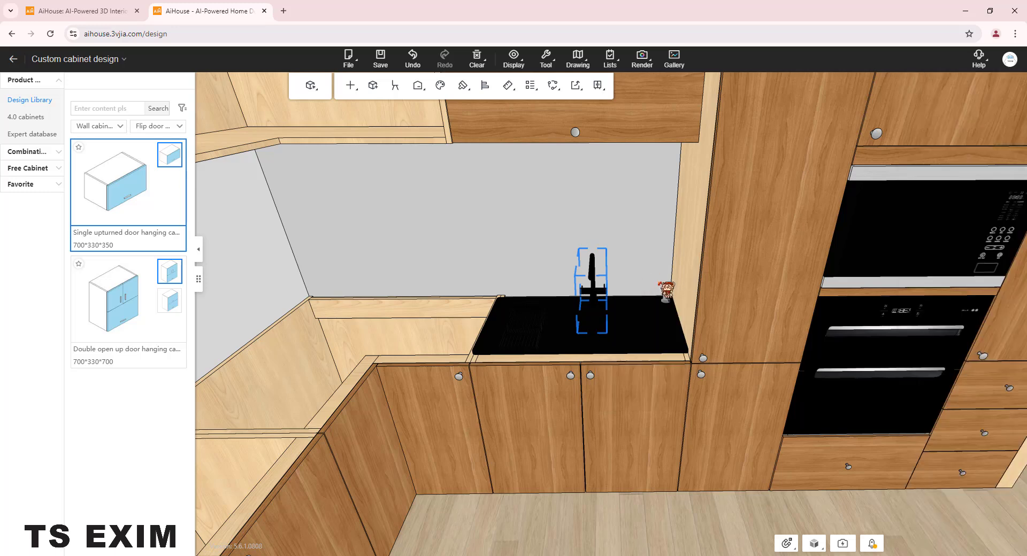
right_click(669, 294)
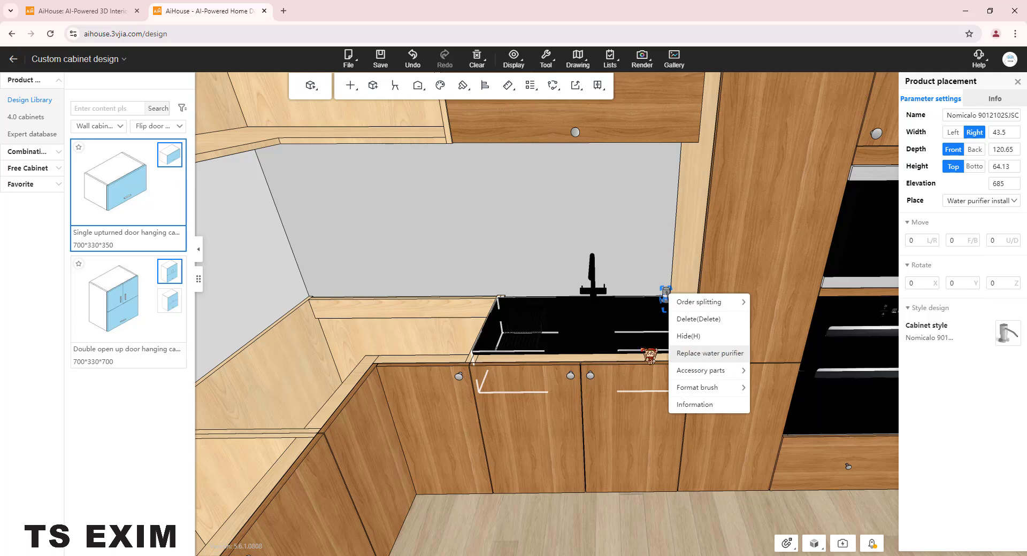
click(632, 260)
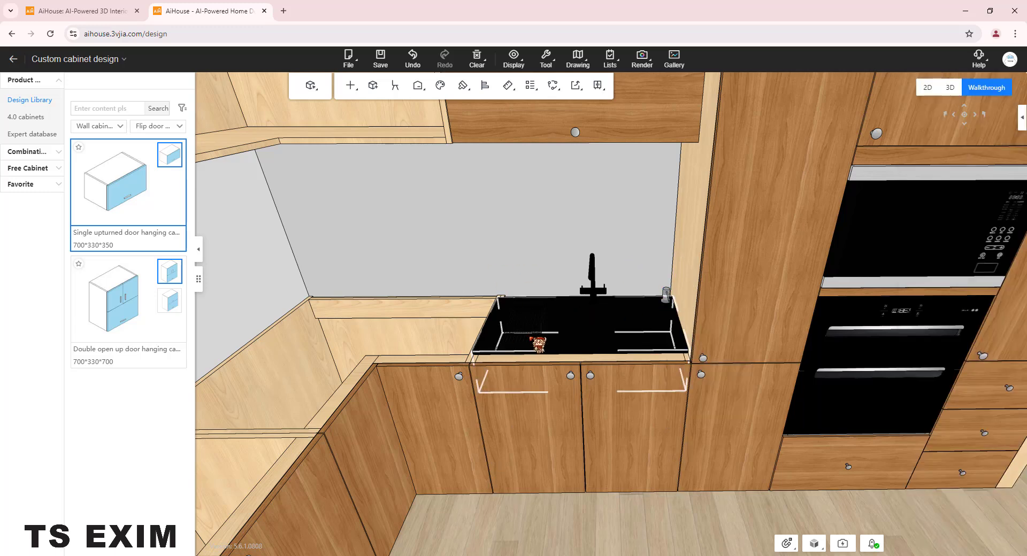
Install the dual purpose electrical stove JZY-QA-103 in the 800-wide double door floor cabinet beside the corner cabinet on the other wall
drag(647, 265, 472, 319)
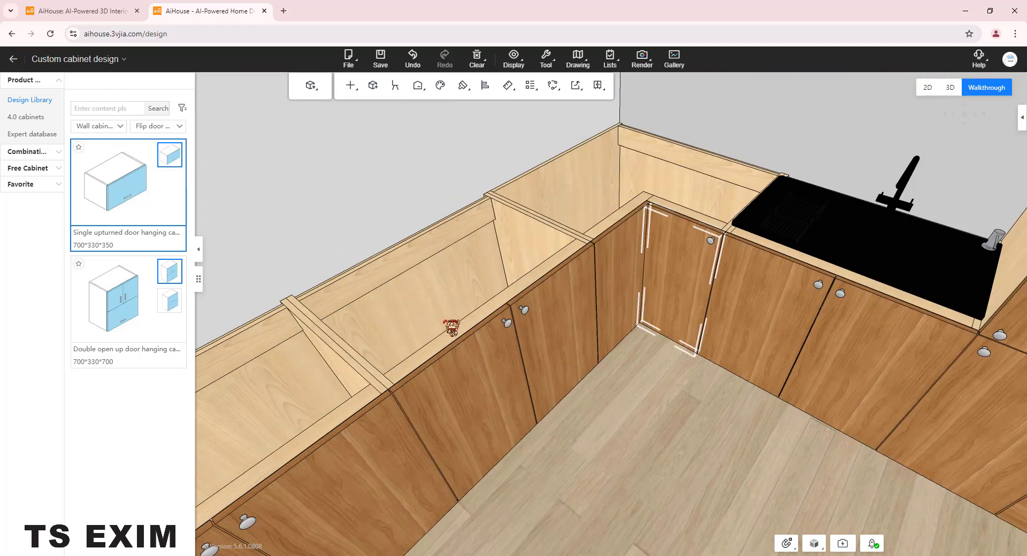
key(Left)
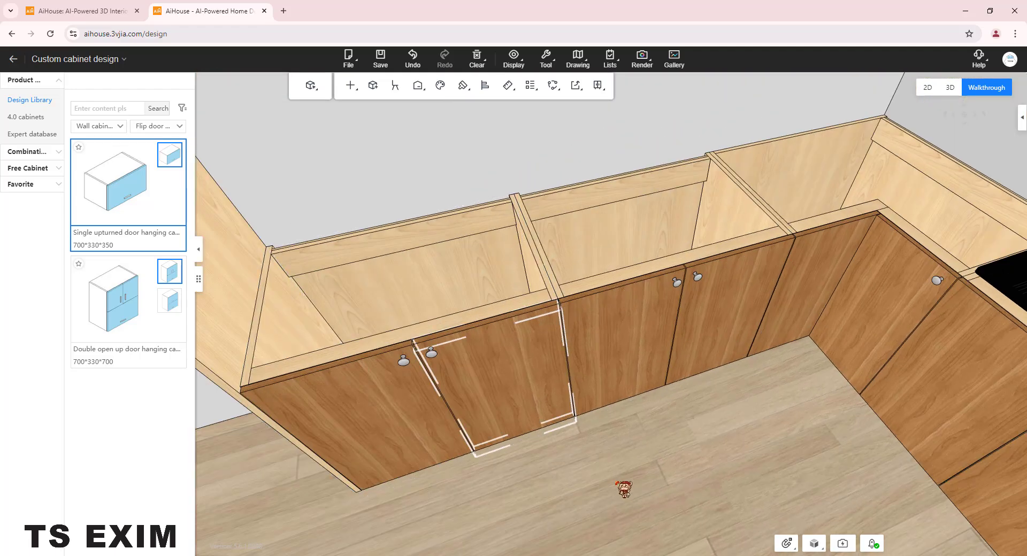
drag(578, 449, 589, 240)
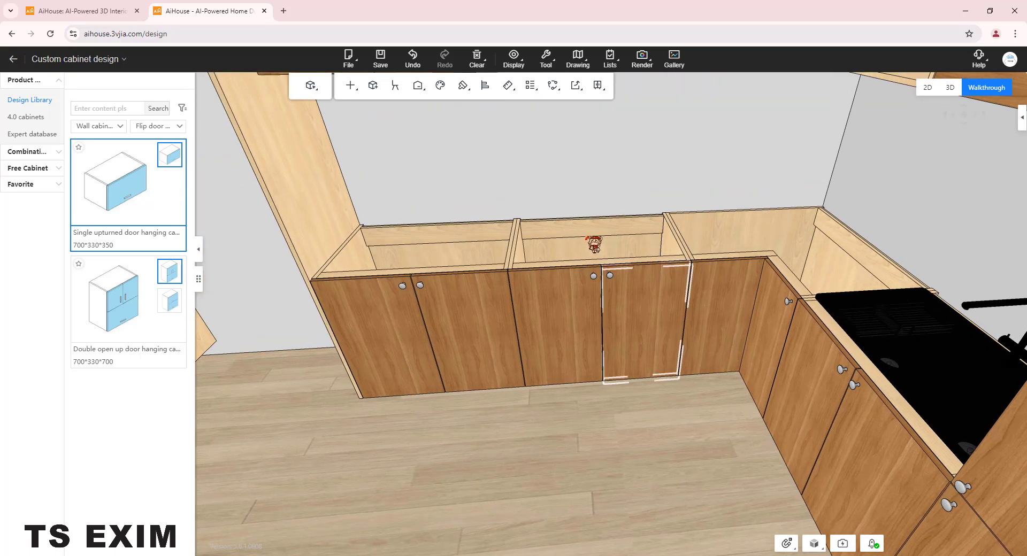
click(595, 246)
right_click(594, 245)
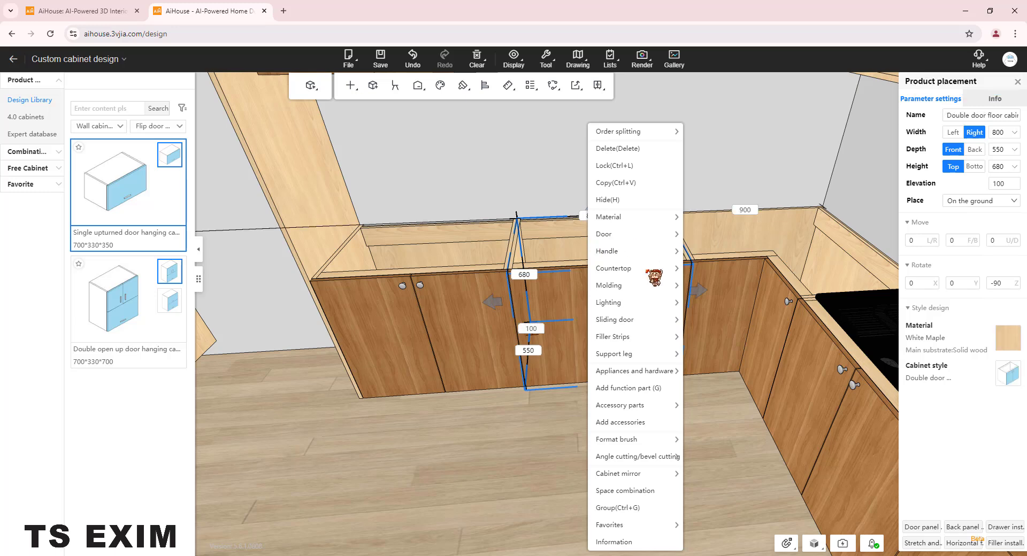
mouse_move(674, 375)
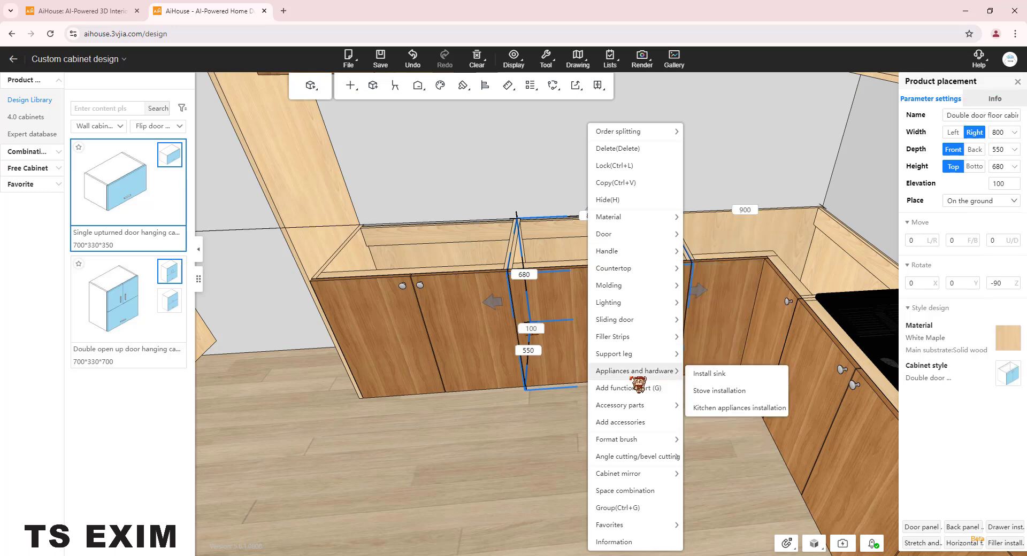
click(723, 391)
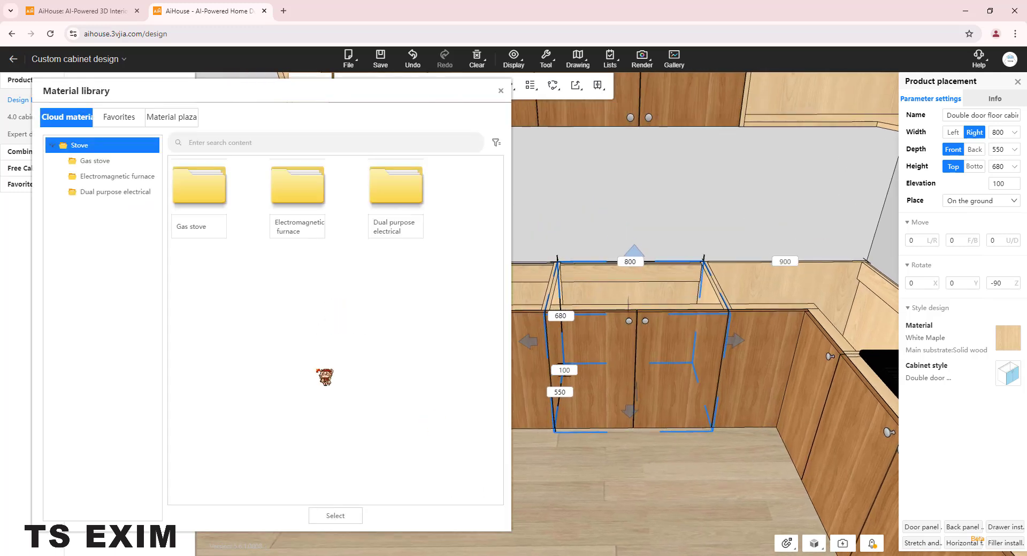
click(96, 162)
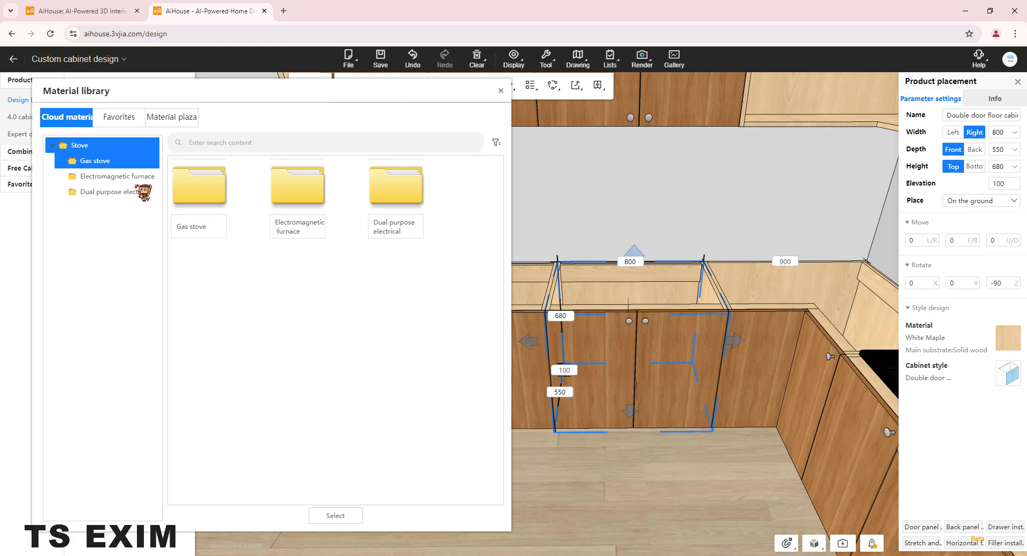
click(120, 193)
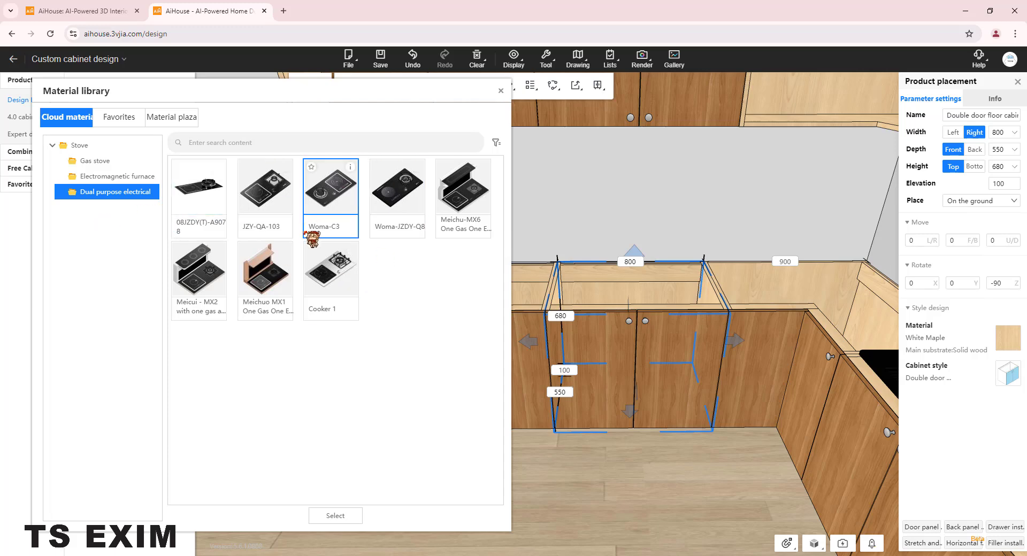
double_click(262, 197)
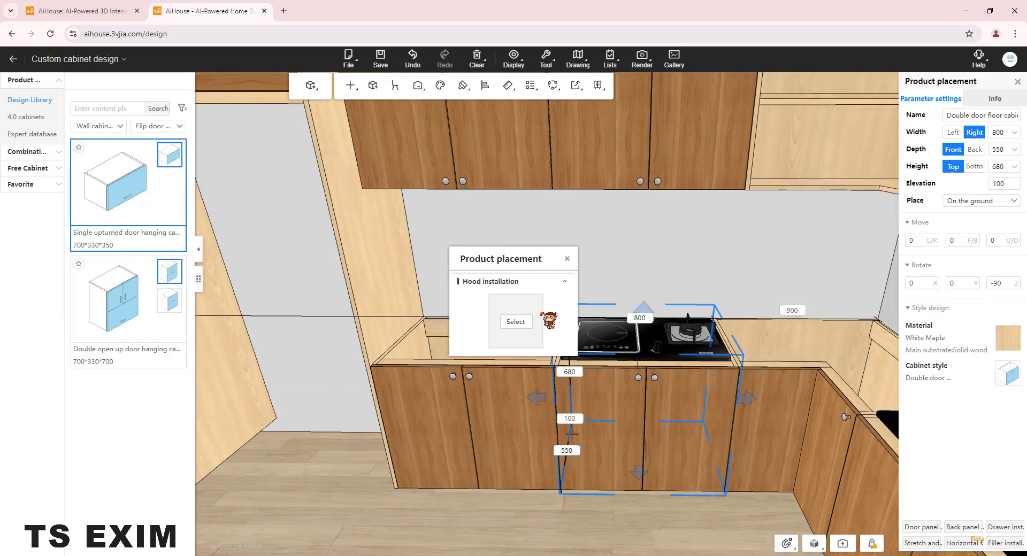
Fit European hood-015 from the Top (T-type) smoke machine category as the stove's hood
click(516, 323)
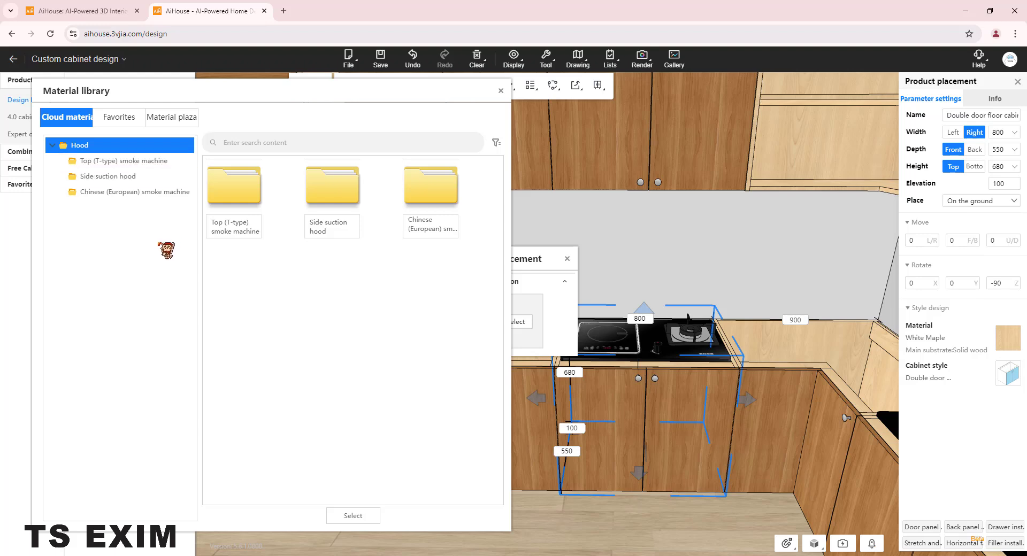
click(143, 177)
click(155, 162)
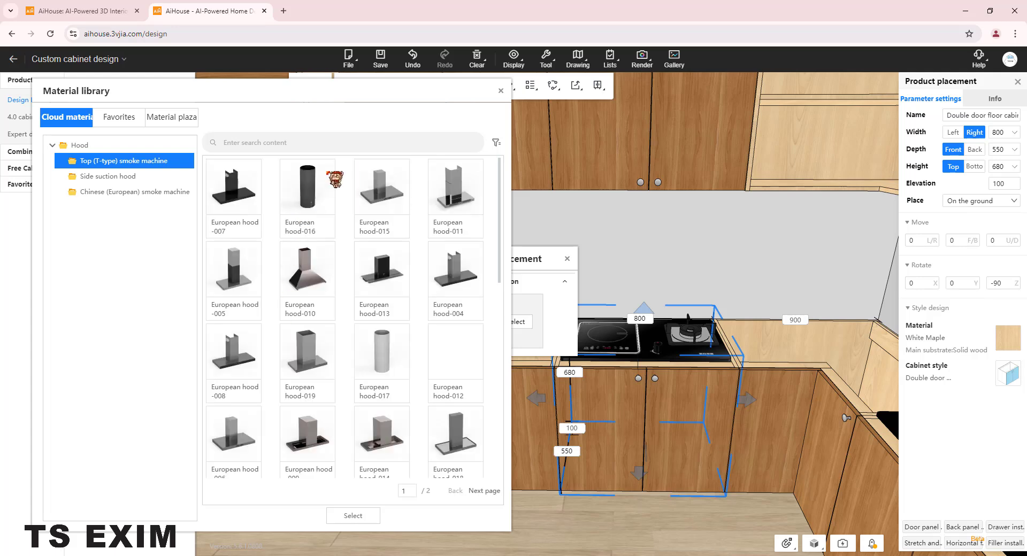
double_click(377, 188)
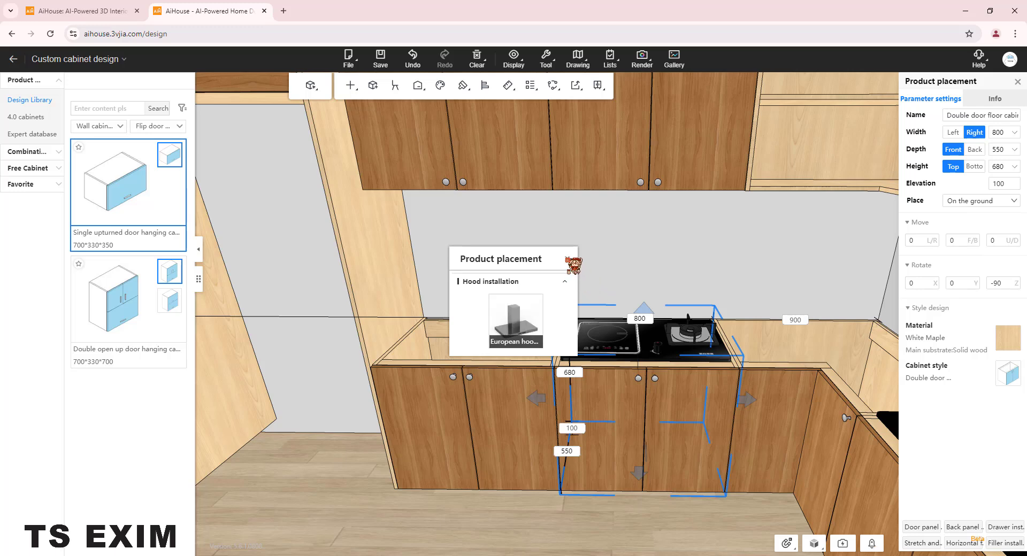
click(571, 260)
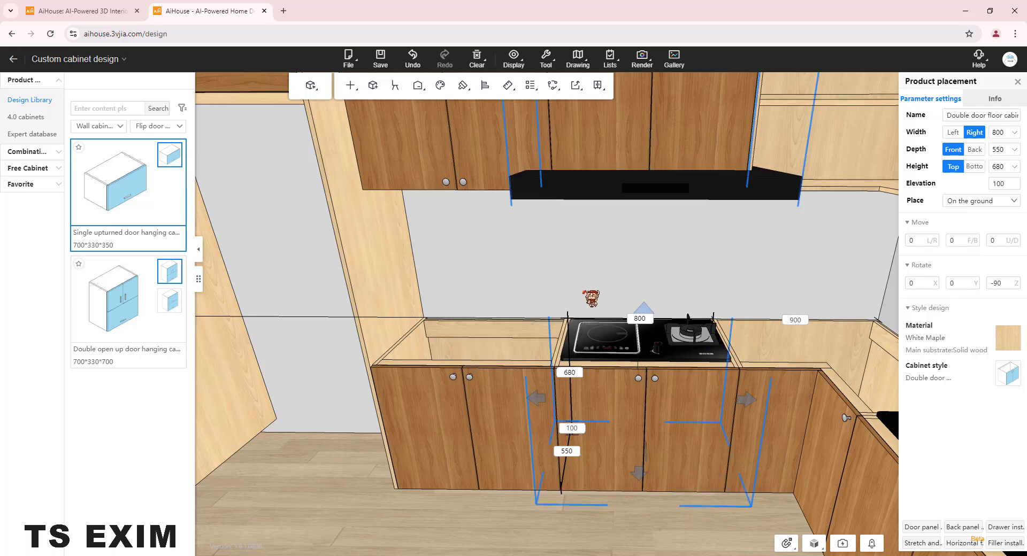
Examine the placement and parameter settings of the hood, the stove and the floor cabinet beneath them
scroll(590, 298, down, 3)
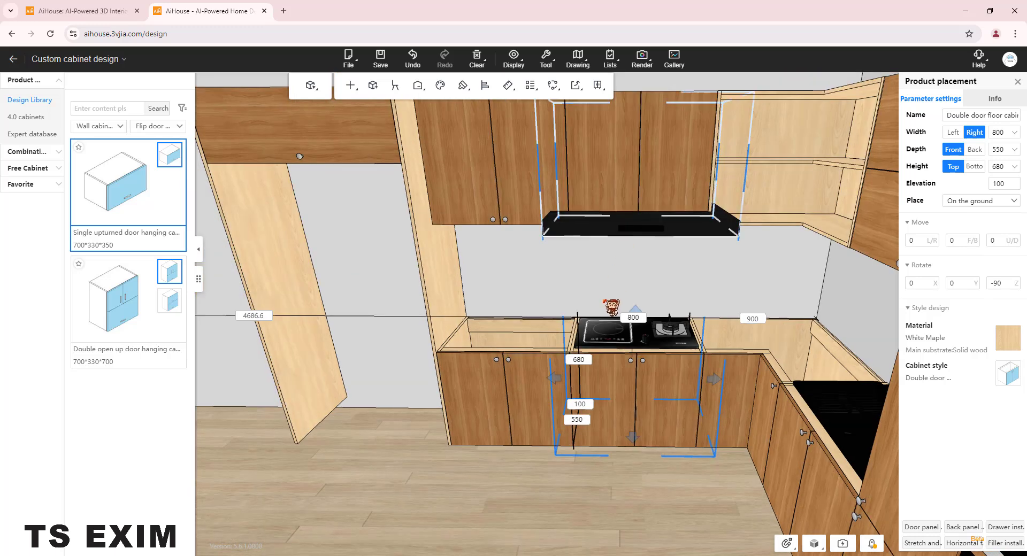
drag(604, 300, 622, 248)
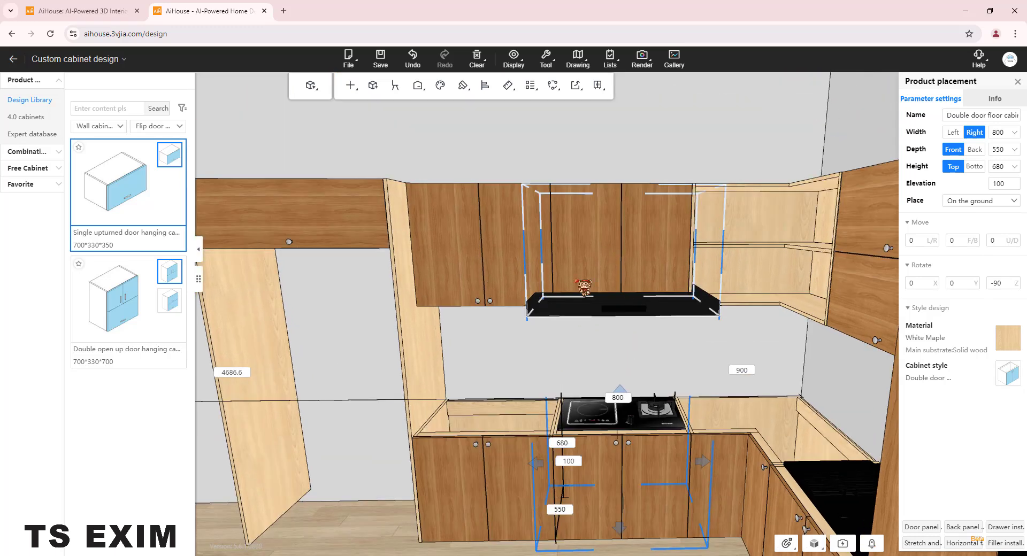
drag(578, 281, 601, 285)
click(559, 316)
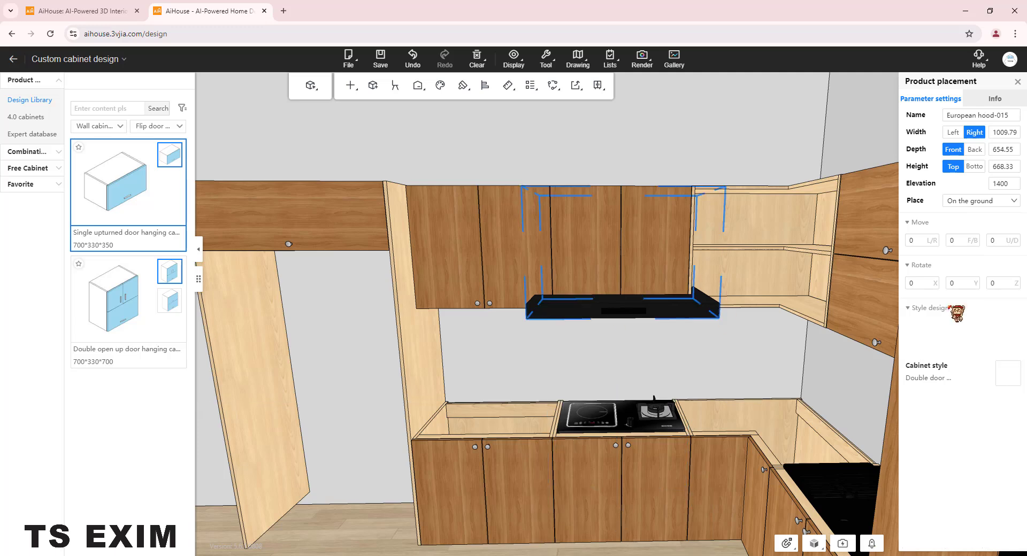
drag(545, 359, 557, 374)
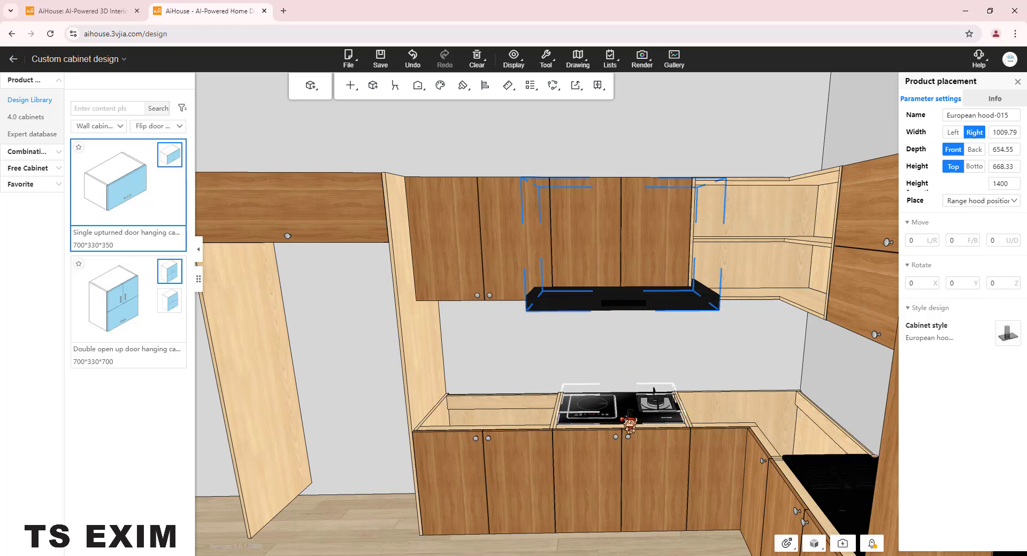
click(627, 421)
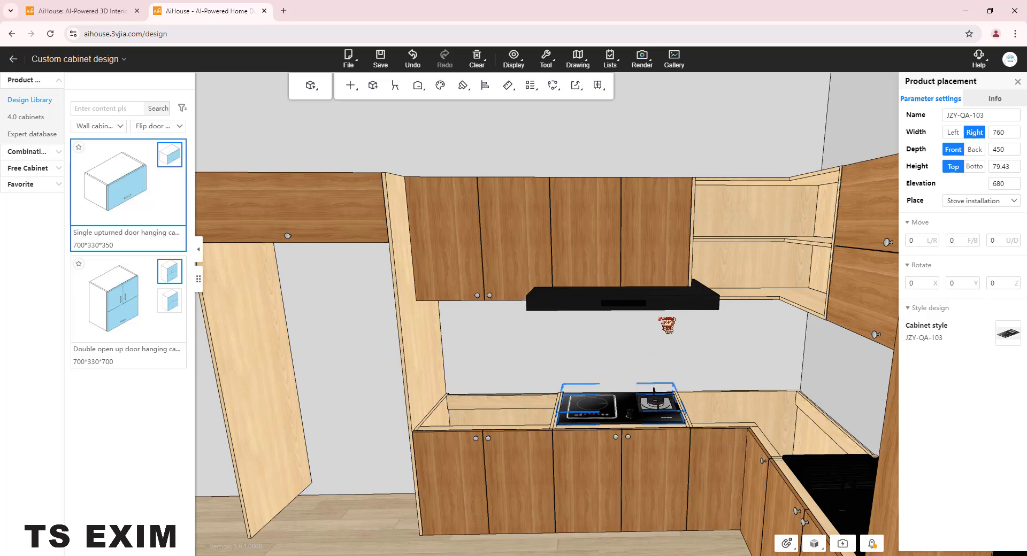
drag(667, 325, 569, 369)
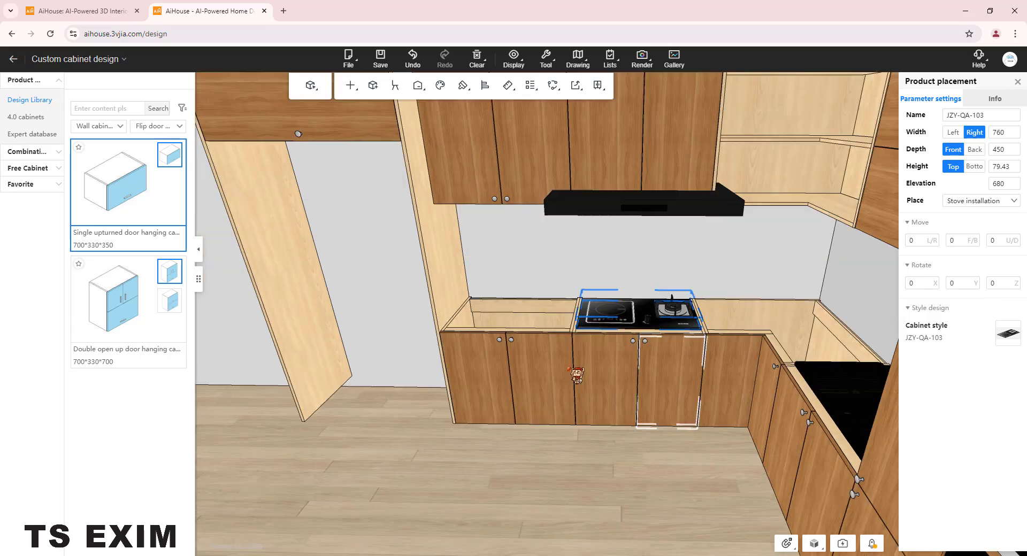
click(649, 340)
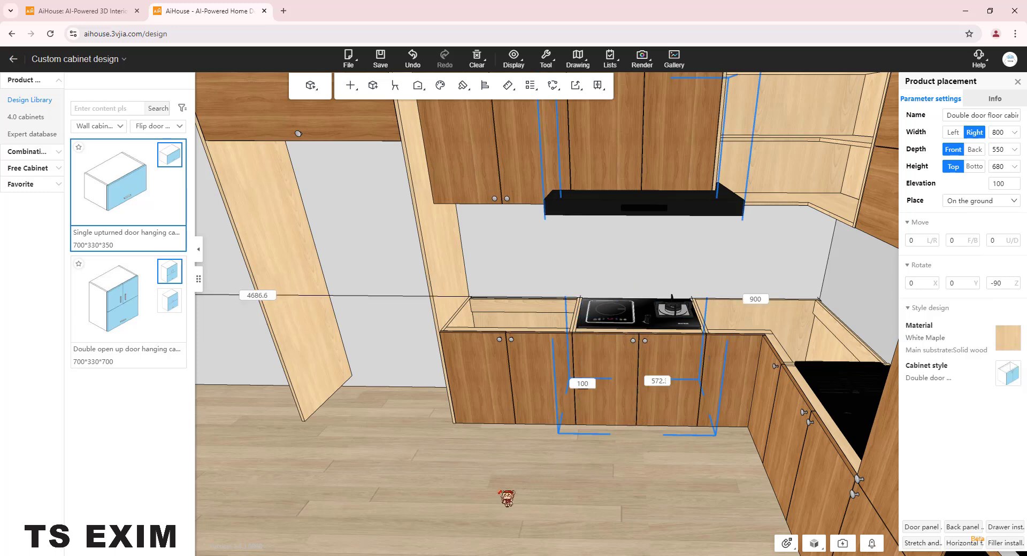
drag(507, 499, 597, 410)
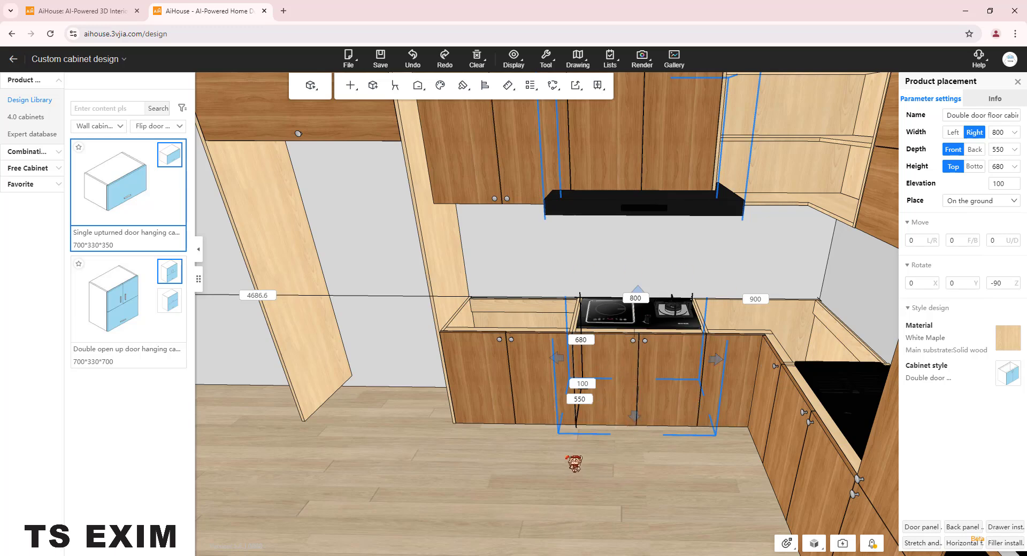
Select the European range hood above the cooktop and set its width to 900 mm, resizing from the right side
drag(563, 463, 557, 297)
scroll(617, 289, up, 5)
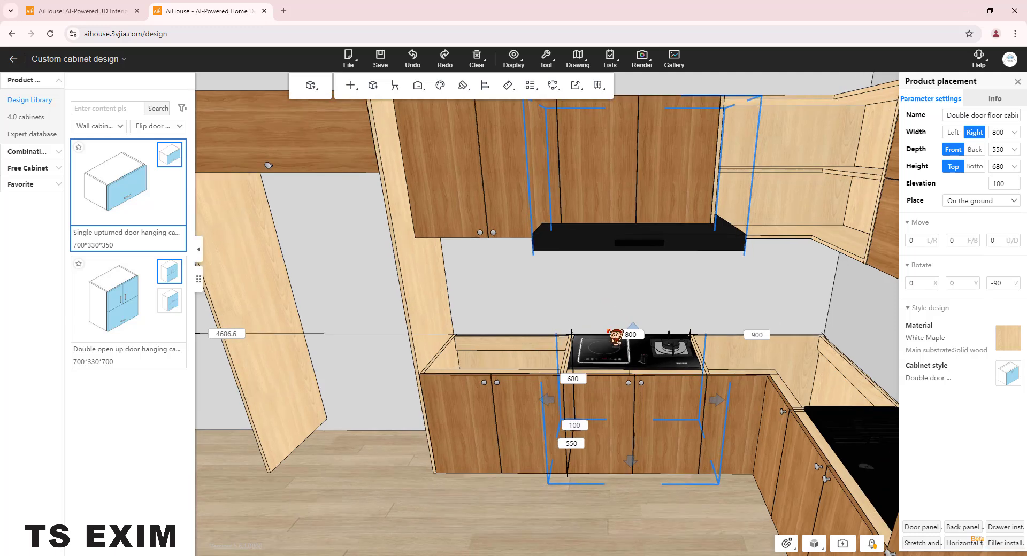
click(647, 288)
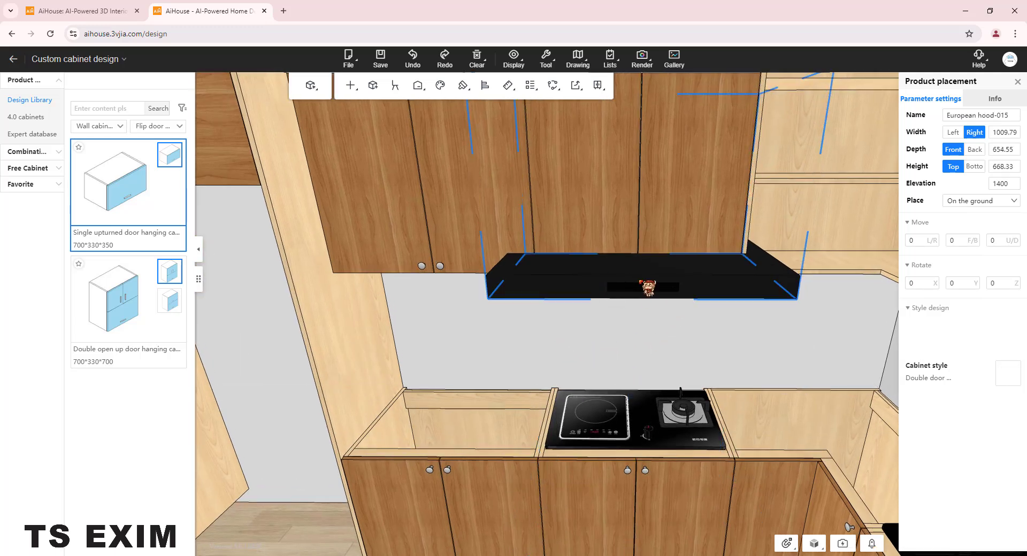
click(1001, 180)
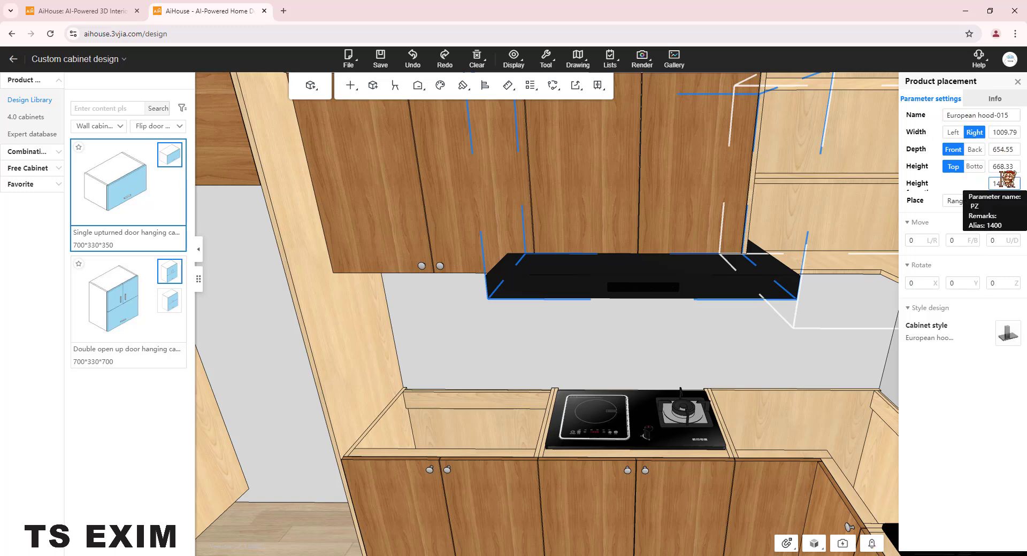
drag(832, 332, 838, 312)
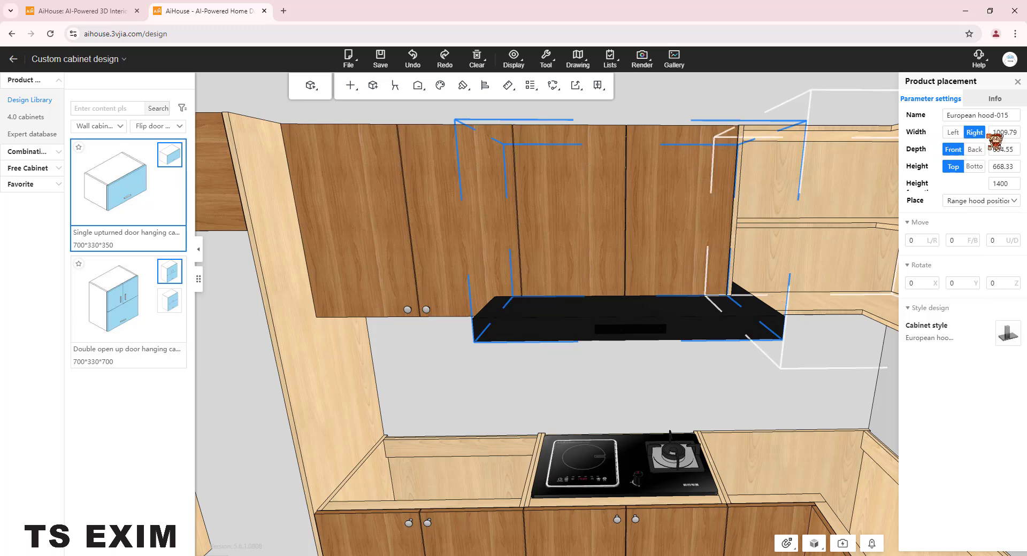
click(1005, 133)
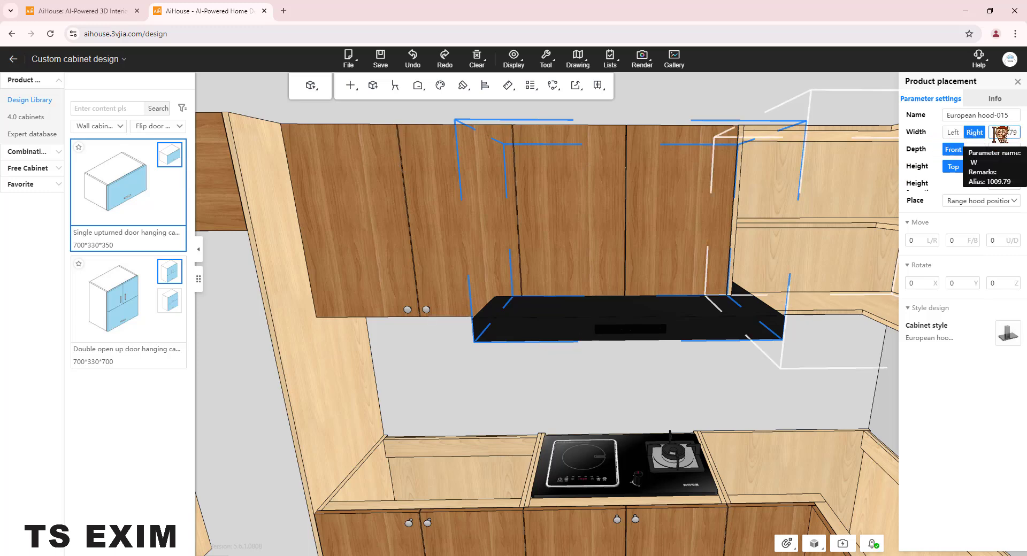
double_click(1000, 134)
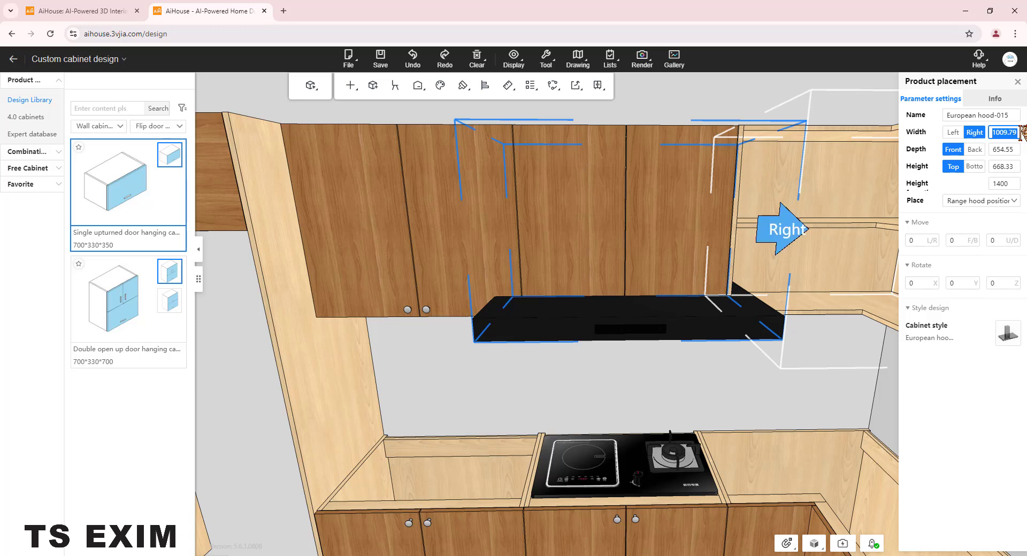
text(900)
key(Return)
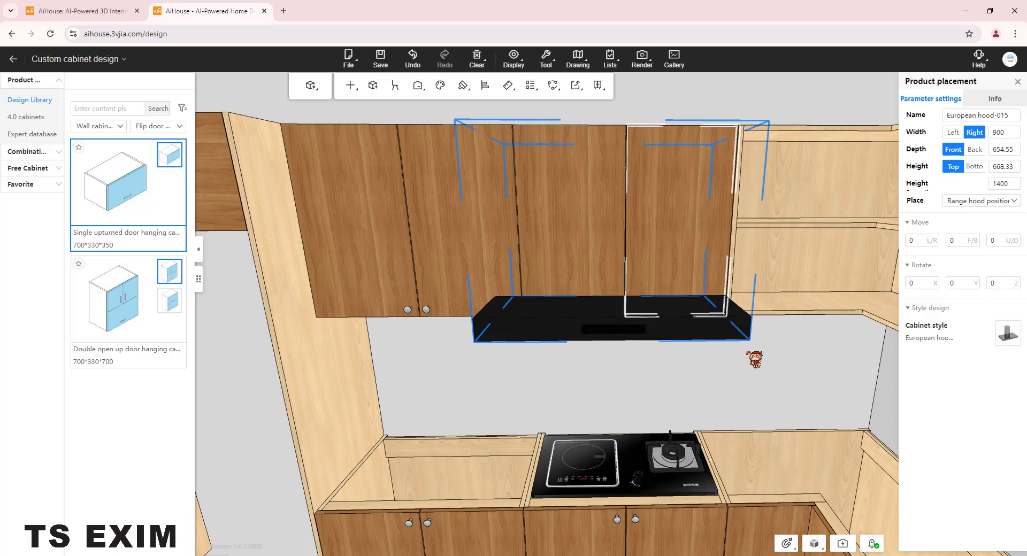
Set the range hood's width to 800 mm, resizing from the left side
click(954, 132)
click(998, 132)
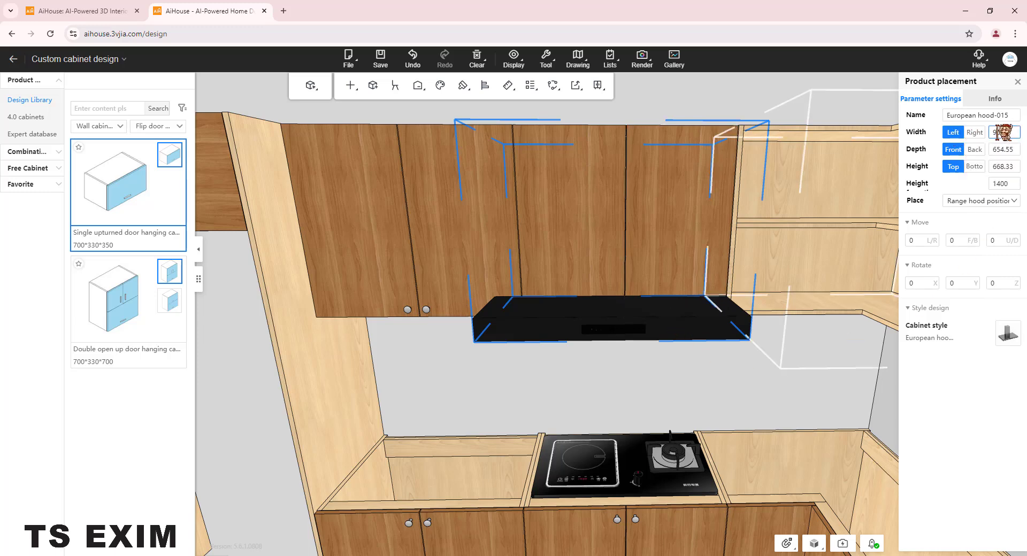
text(8)
key(Return)
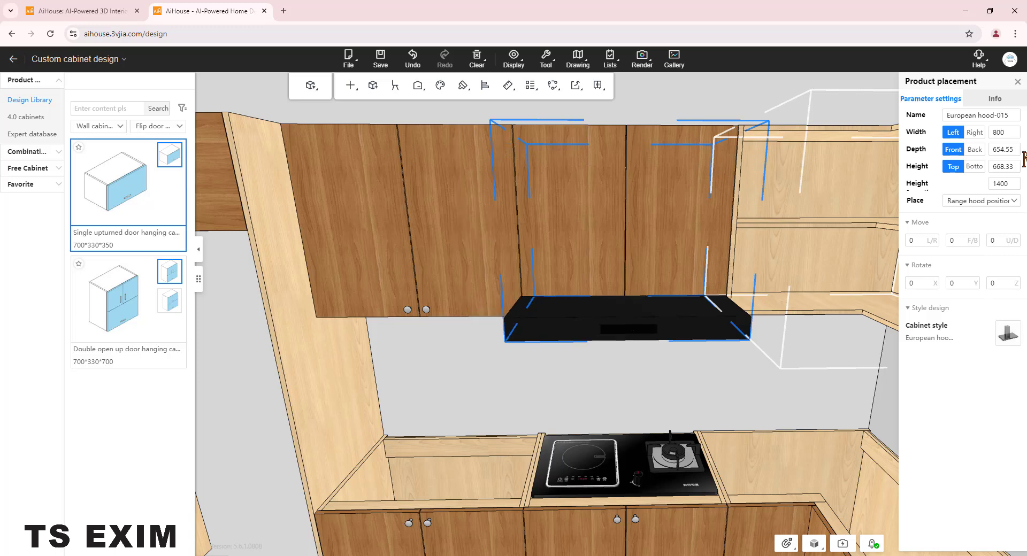
Check the open corner wall cabinet's dimensions and set the range hood's depth to 350 mm, resizing from the front
key(a)
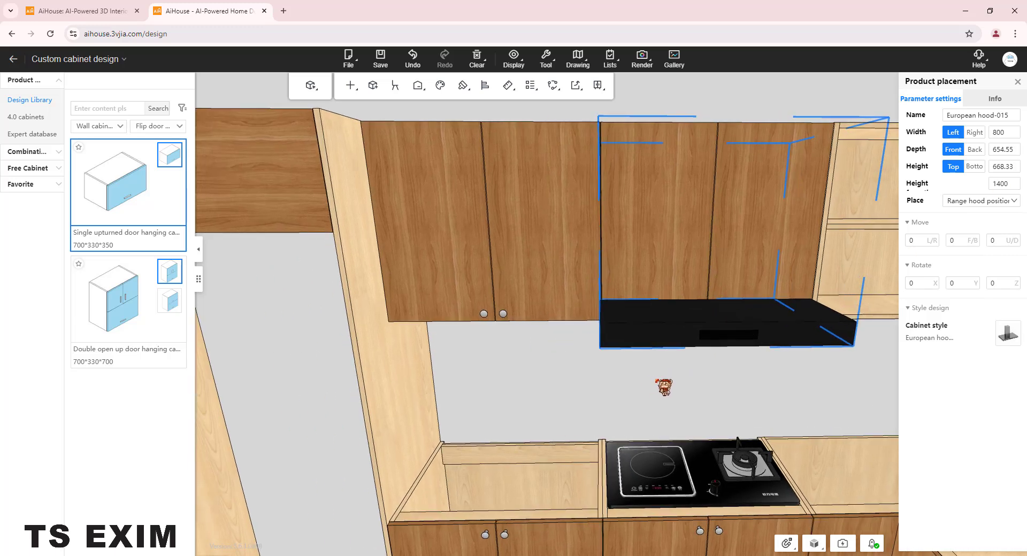
key(d)
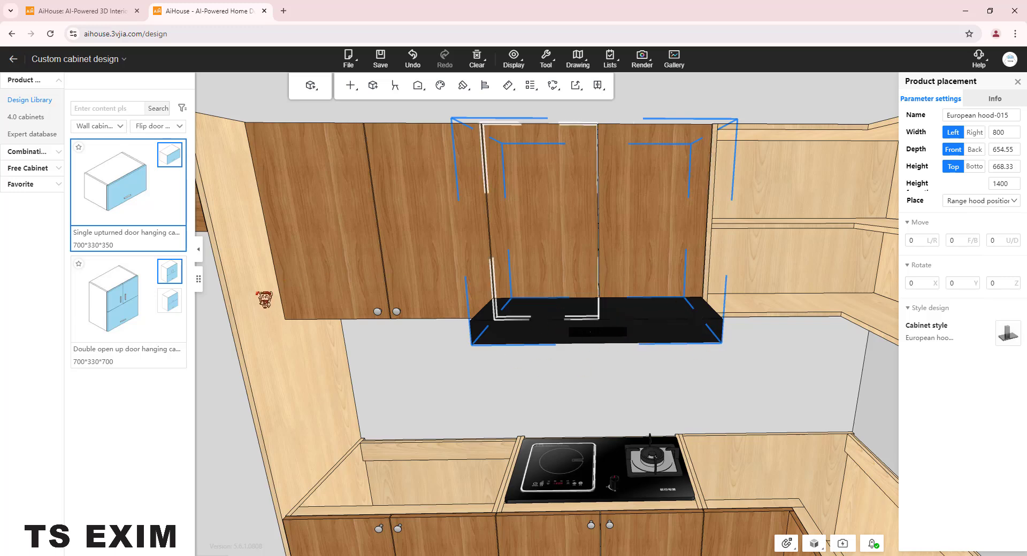
click(762, 307)
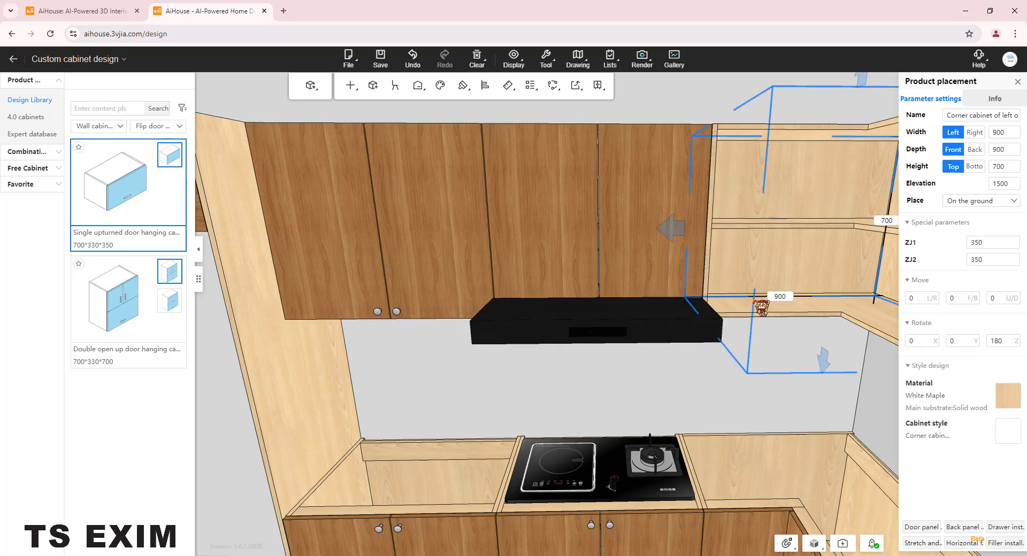
mouse_move(985, 245)
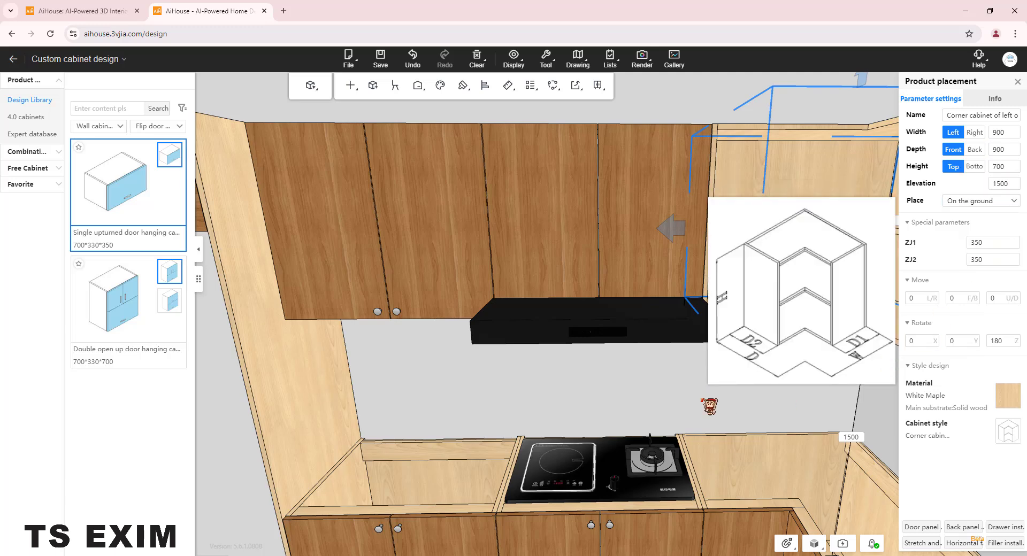
click(619, 328)
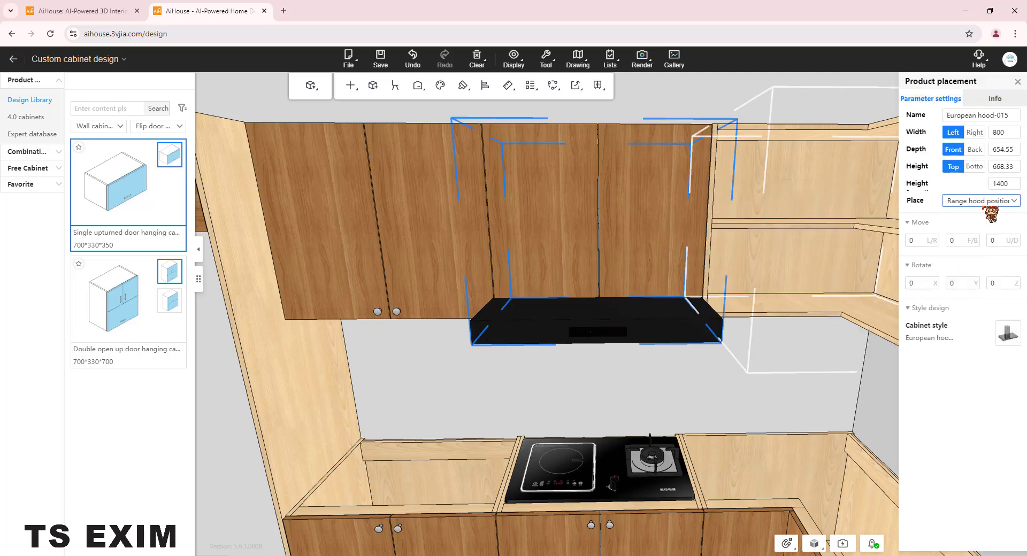
click(1010, 150)
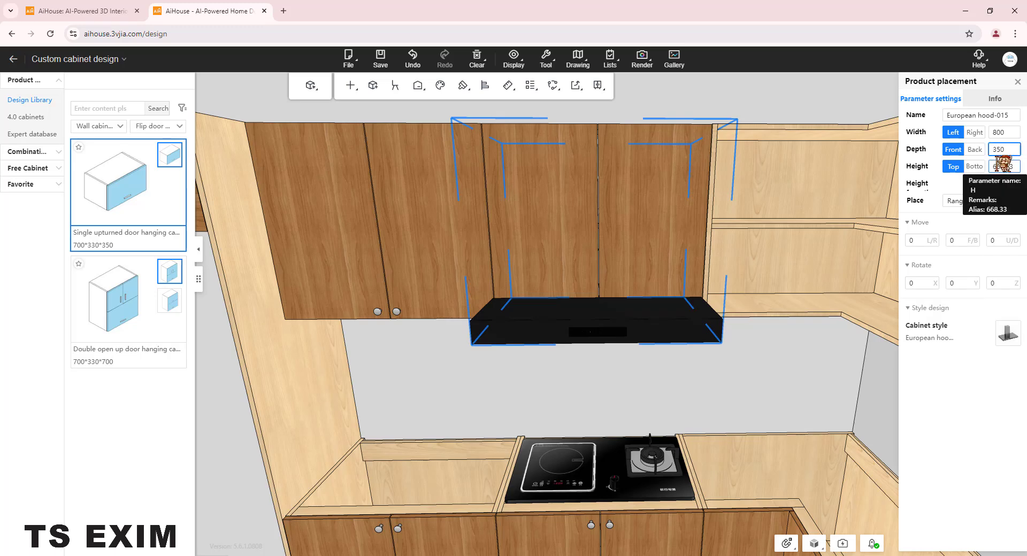
key(Return)
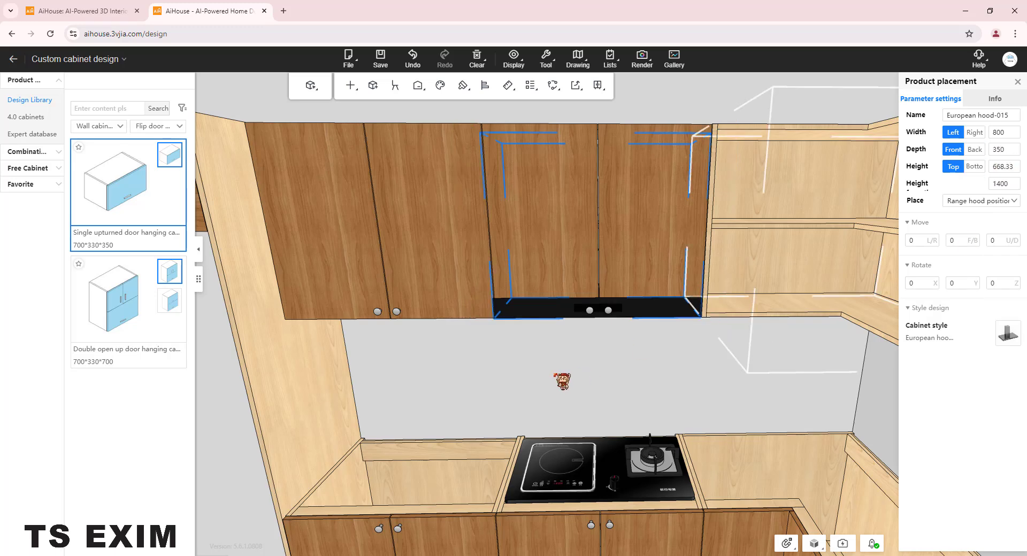
Lower the range hood by 60 mm, and increase the total downward offset to 80 mm
scroll(553, 372, up, 4)
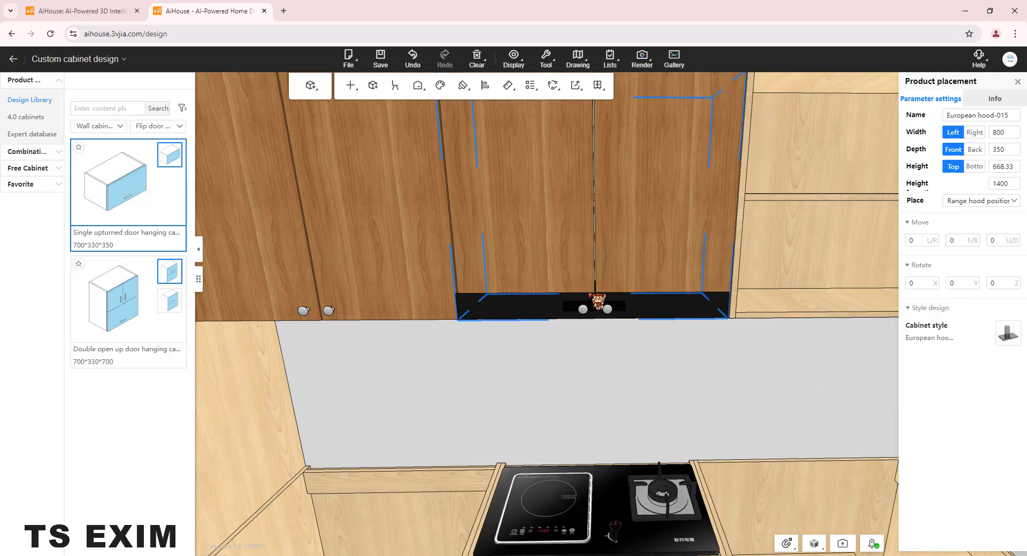
click(1003, 241)
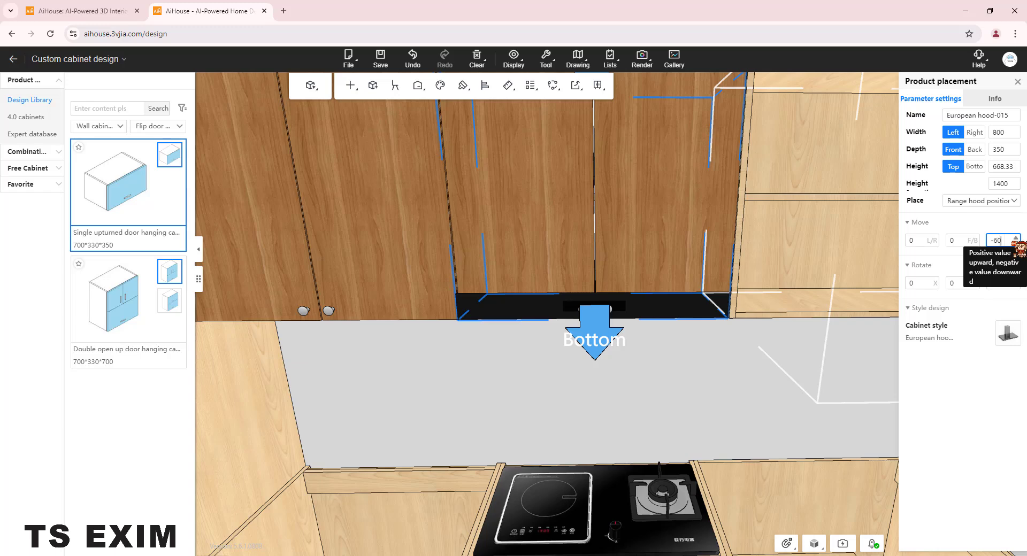
key(Return)
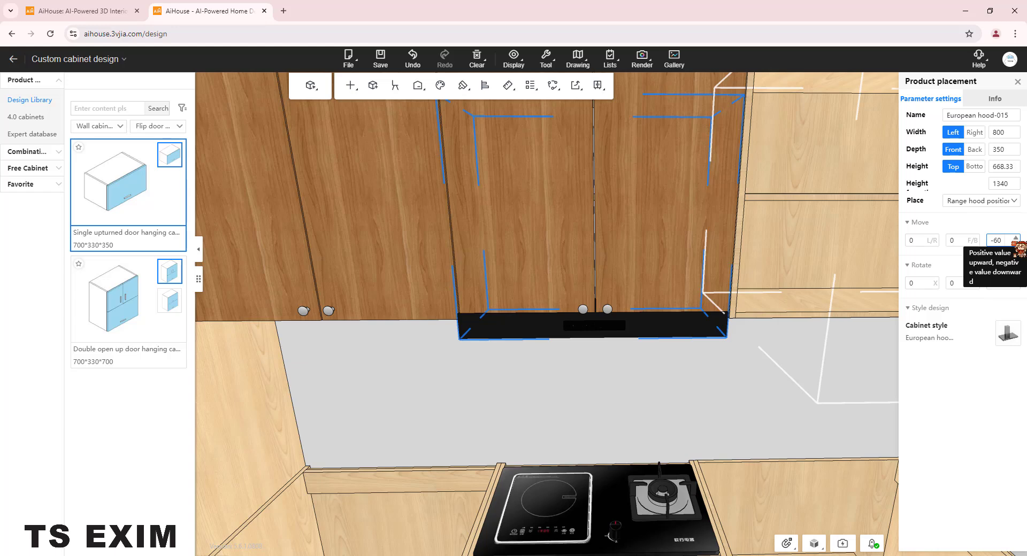
click(997, 241)
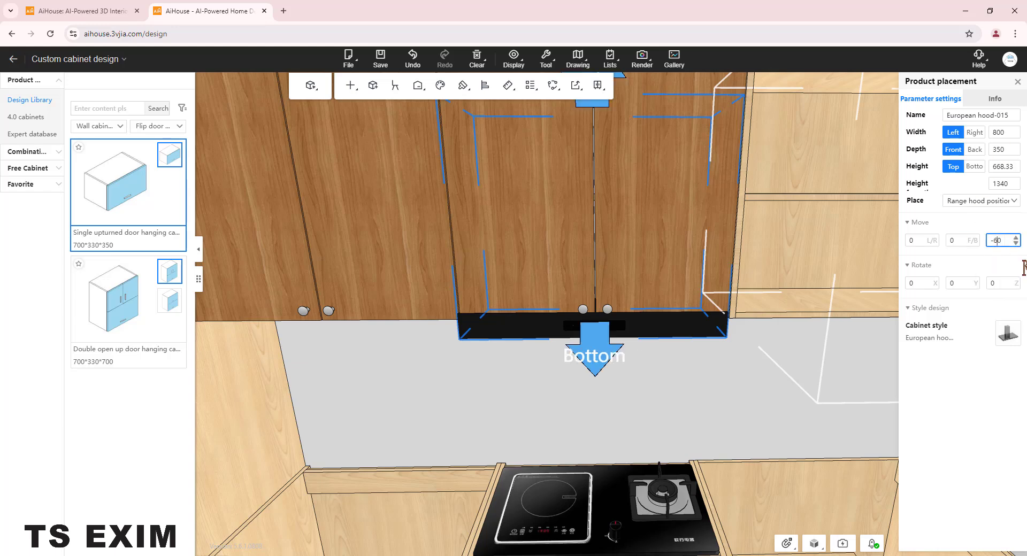
key(Return)
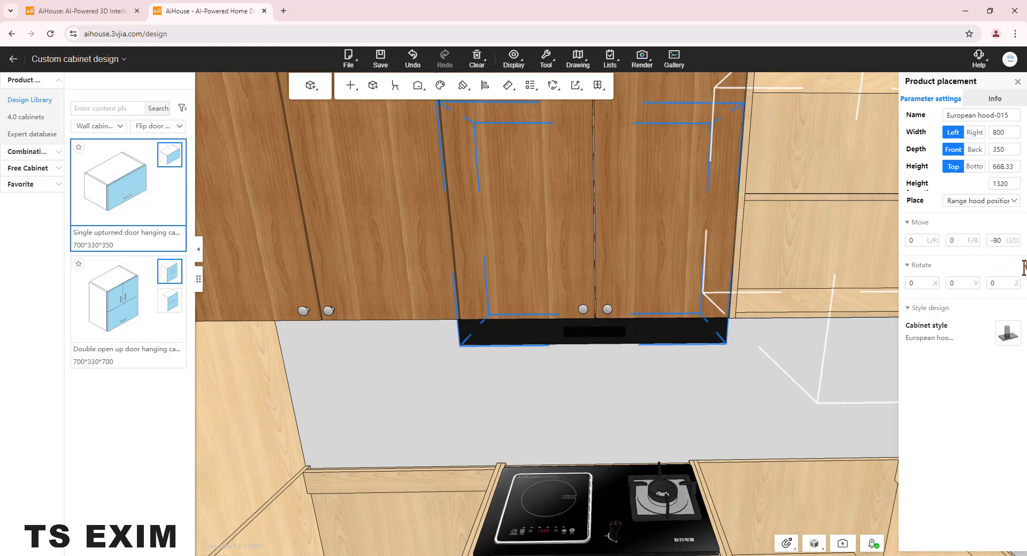
scroll(710, 429, down, 8)
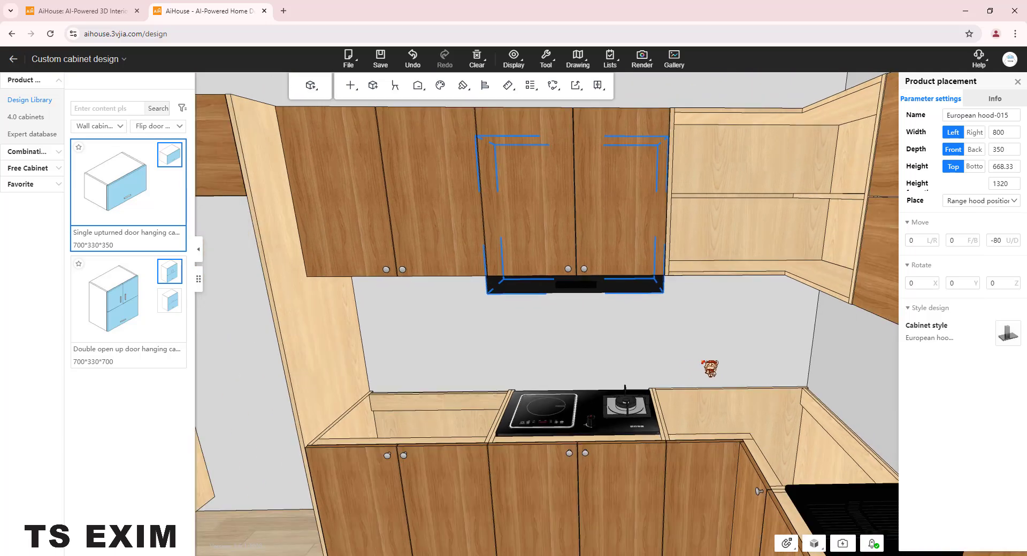
scroll(594, 325, up, 3)
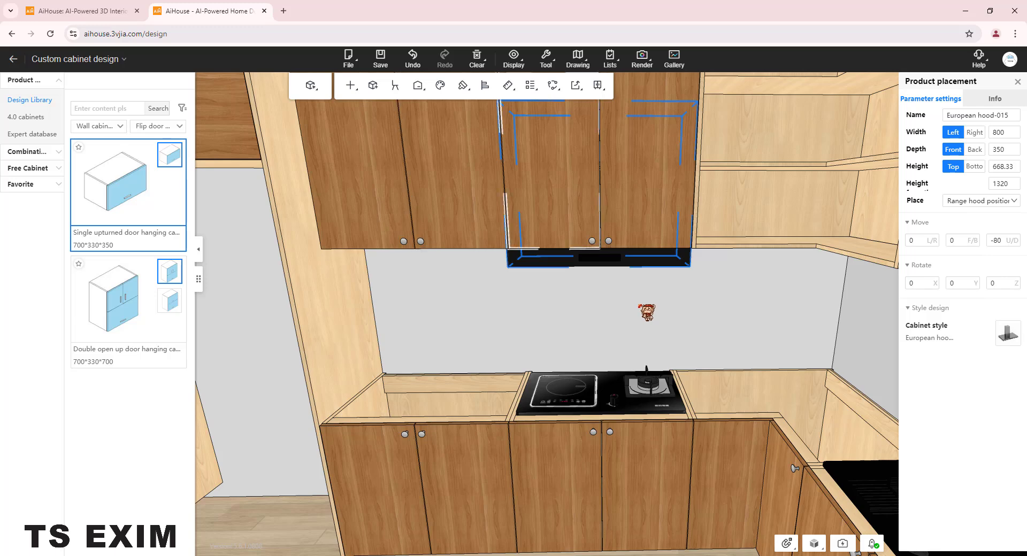
click(931, 241)
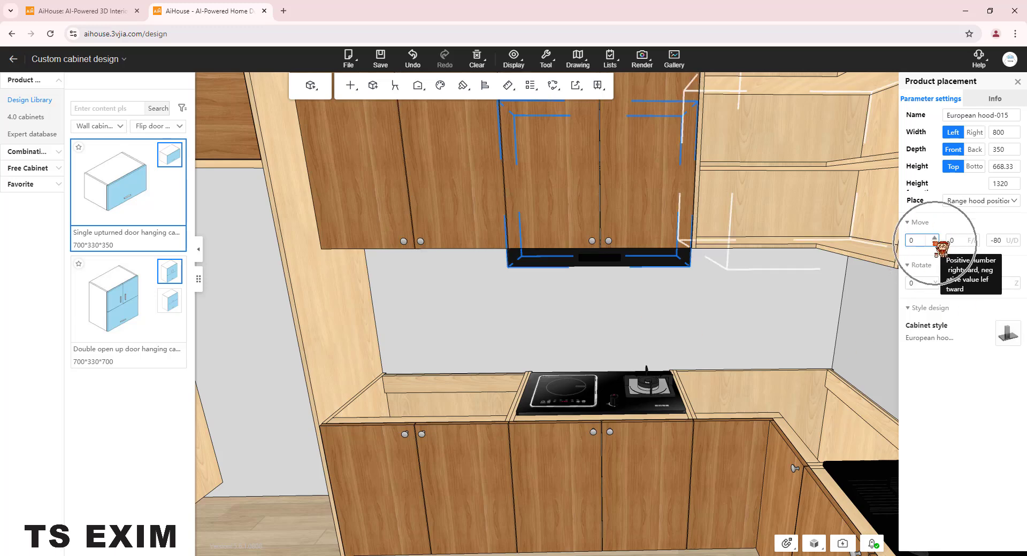
click(984, 250)
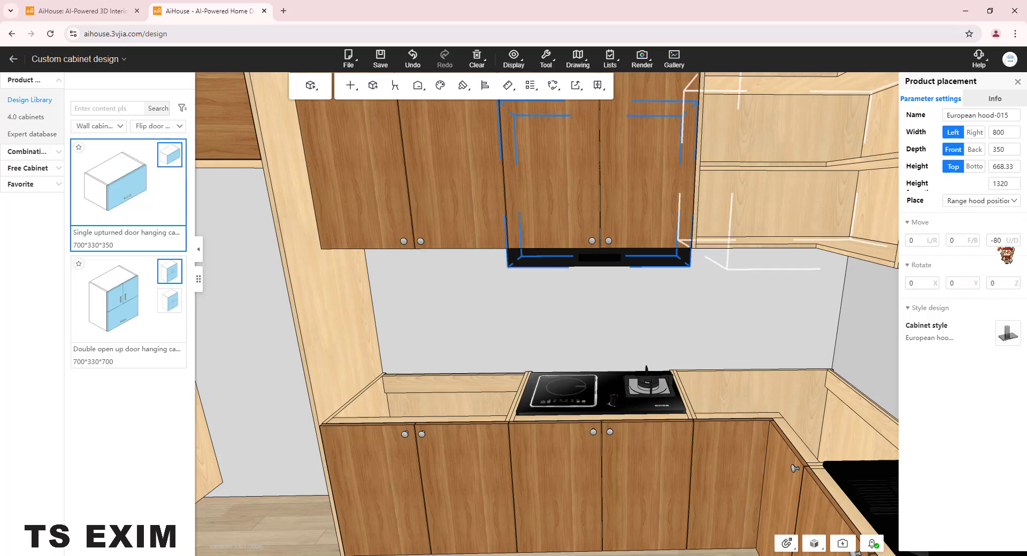
click(1007, 241)
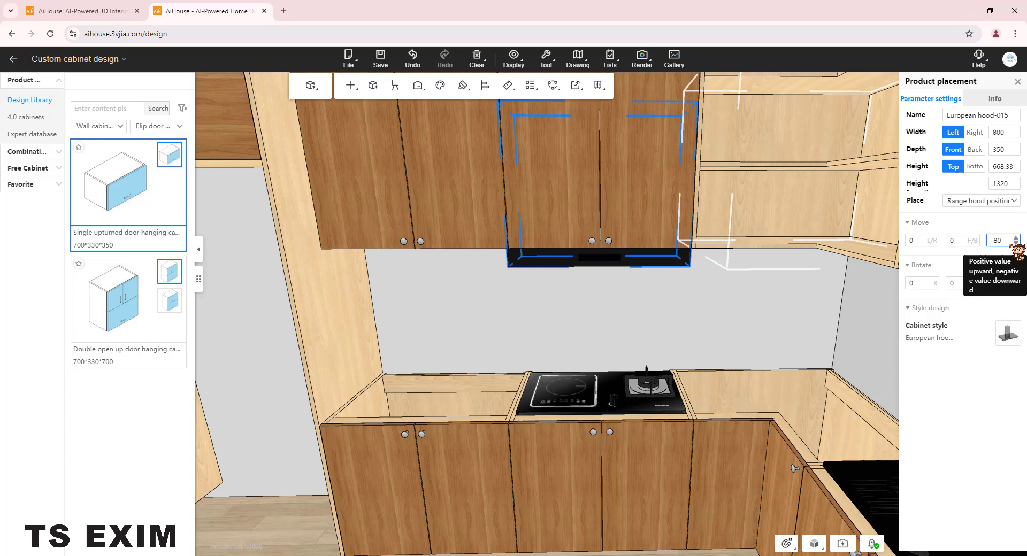
click(503, 331)
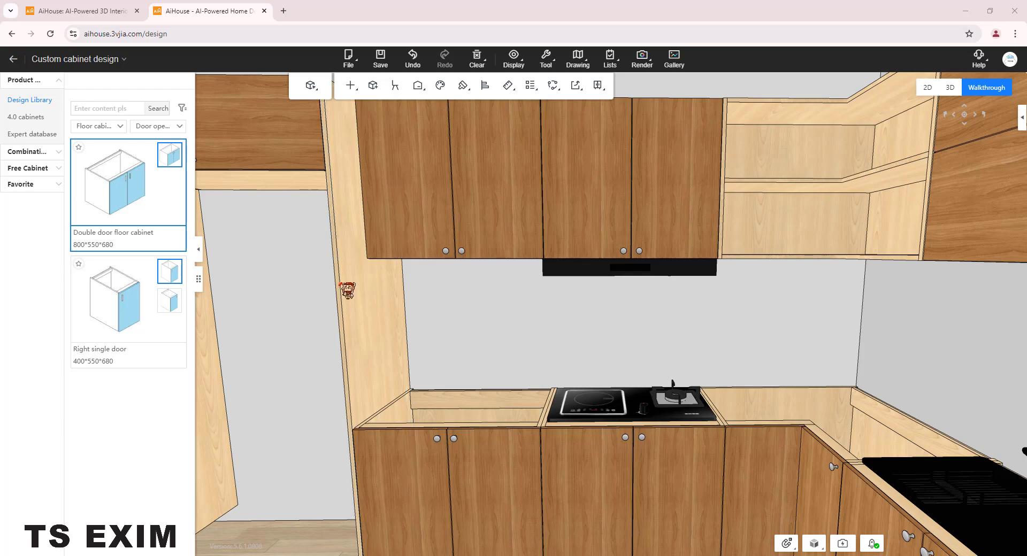
Place an 800*550*680 double door floor cabinet on the open floor, about 612 mm from the row of cabinets holding the cooktop
drag(490, 361, 525, 449)
key(s)
key(a)
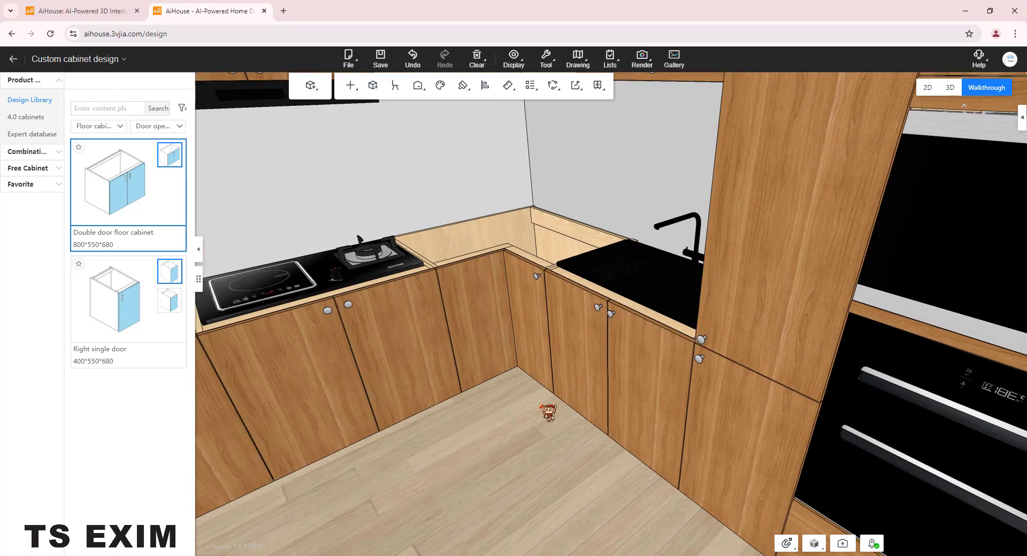
drag(466, 444, 594, 438)
key(a)
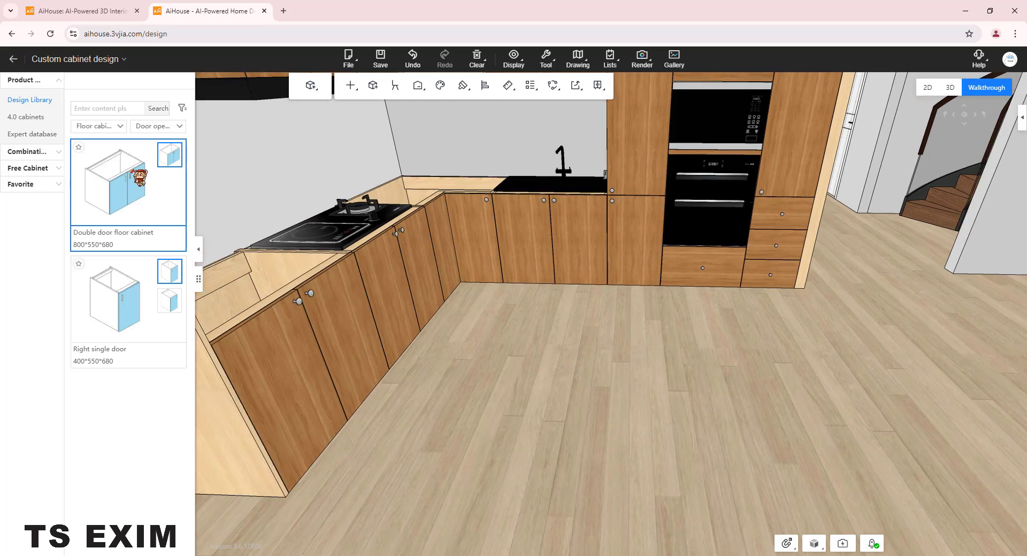
click(99, 127)
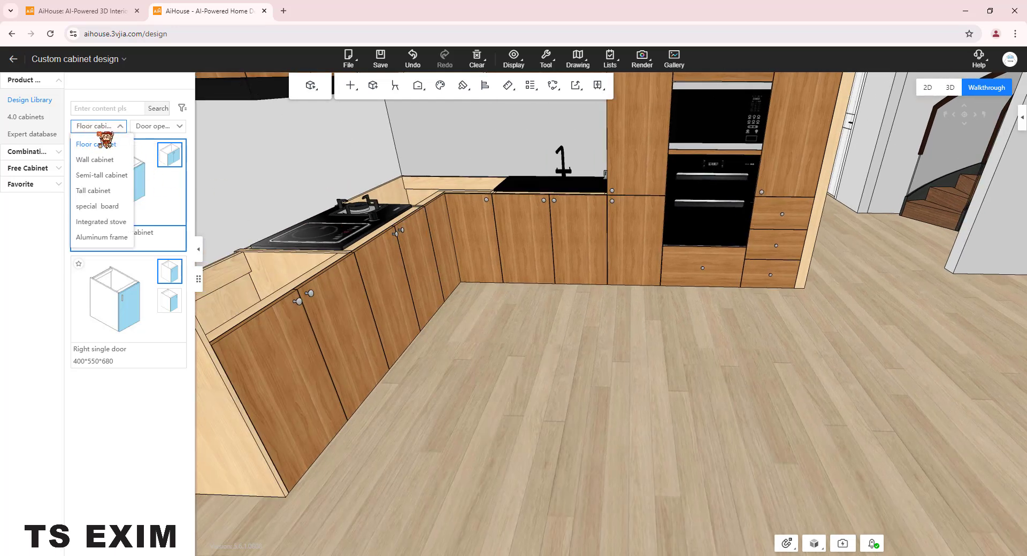
click(102, 143)
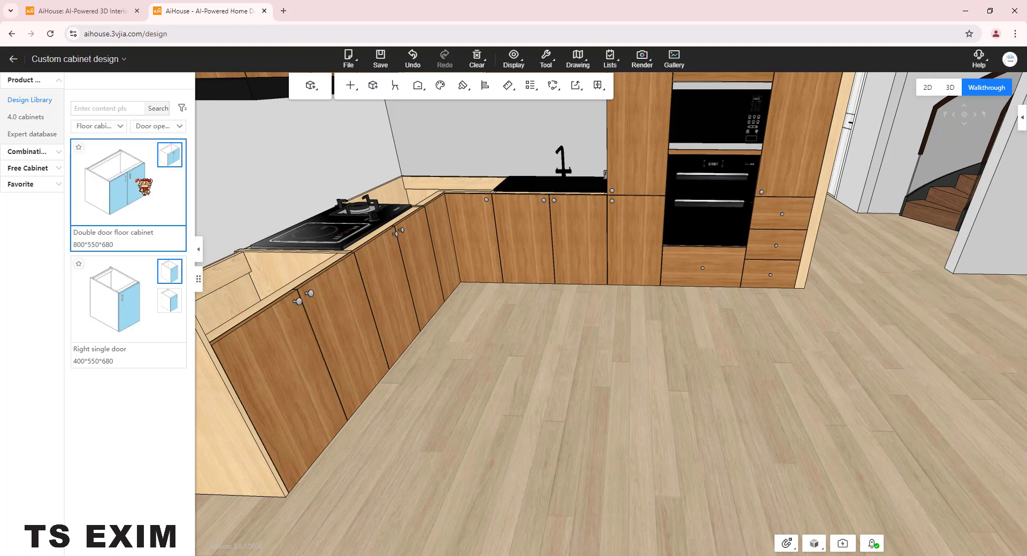
click(94, 168)
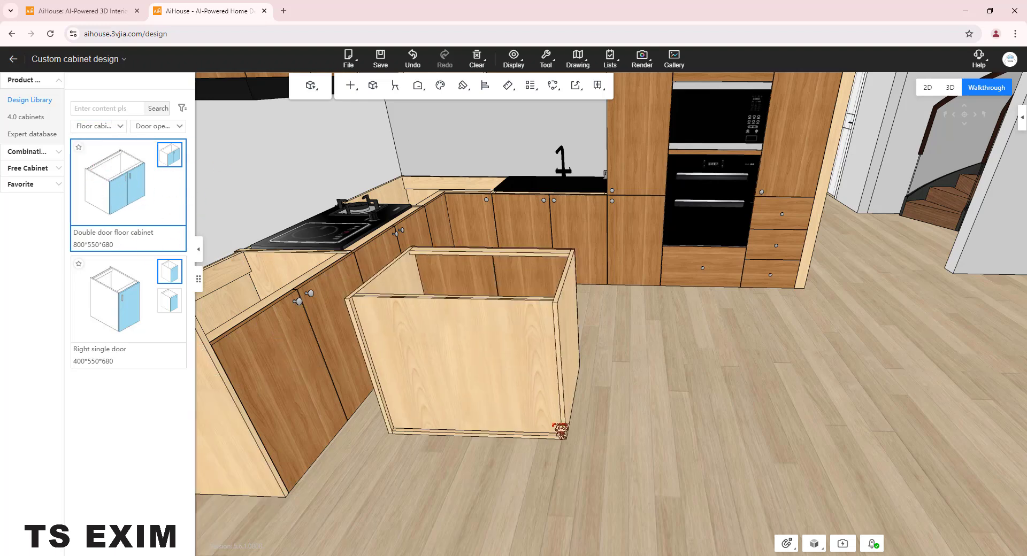
click(563, 426)
key(s)
key(a)
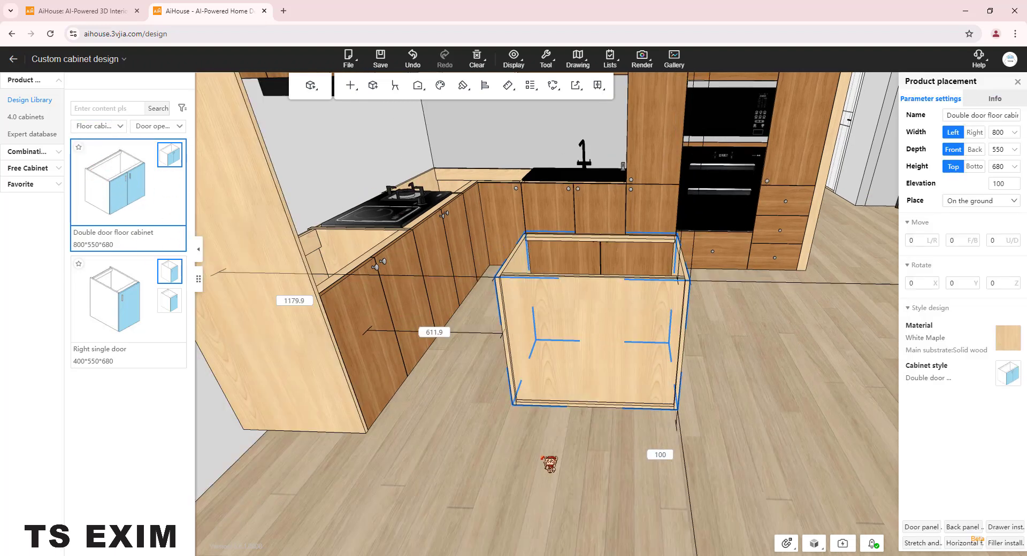
drag(568, 425, 607, 370)
key(w)
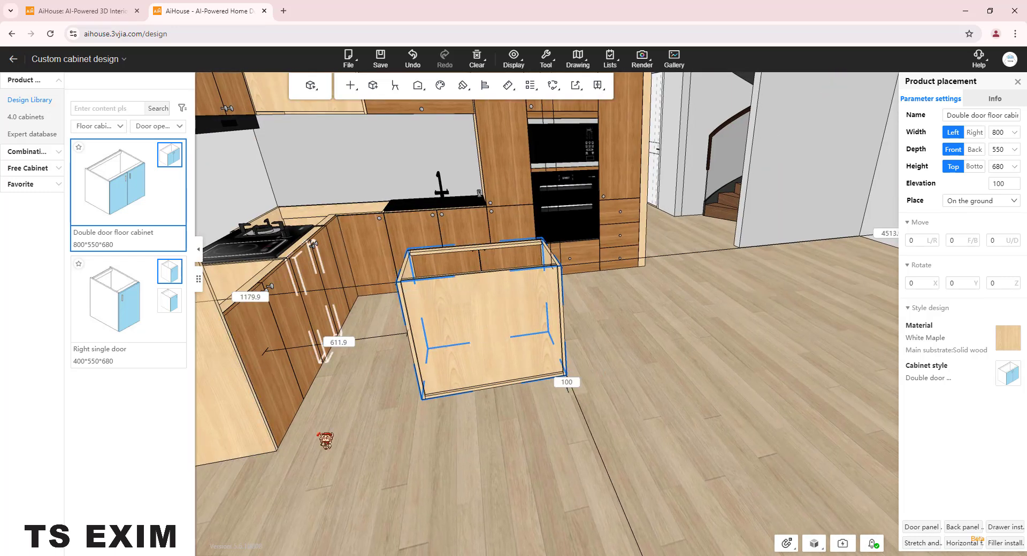
key(a)
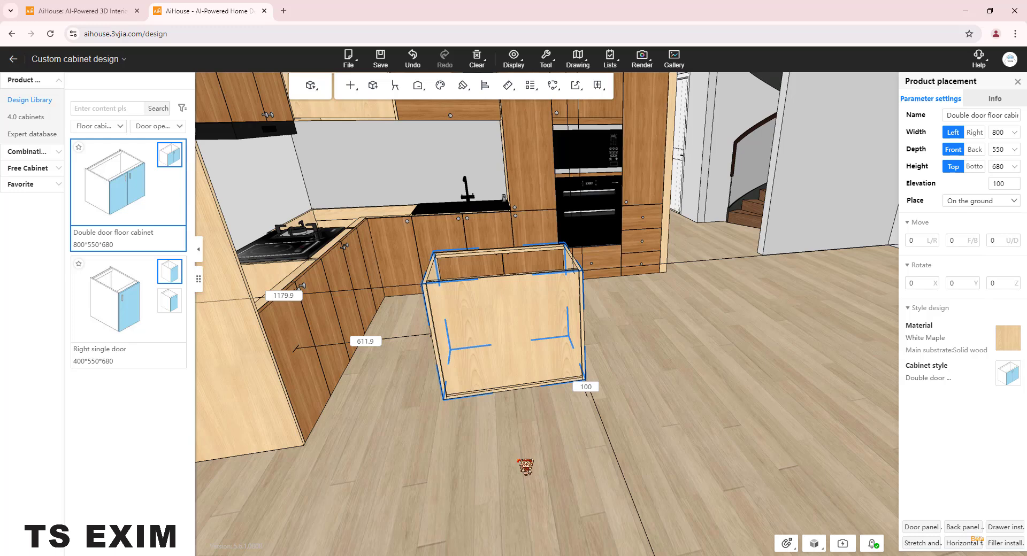
Try moving the double door floor cabinet to the far wall and back beside the kitchen cabinets, and delete it
drag(425, 485, 559, 444)
key(Down)
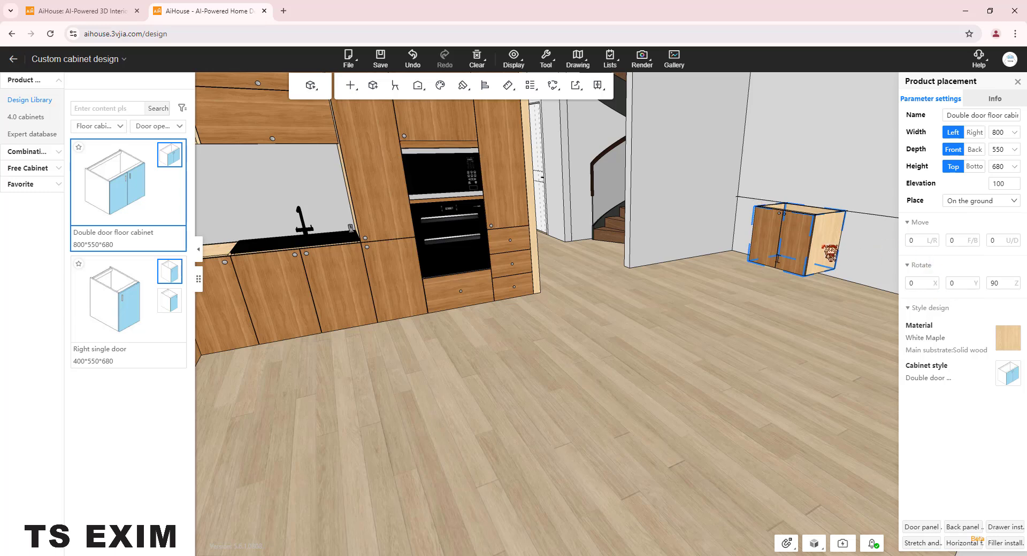
drag(830, 253, 351, 466)
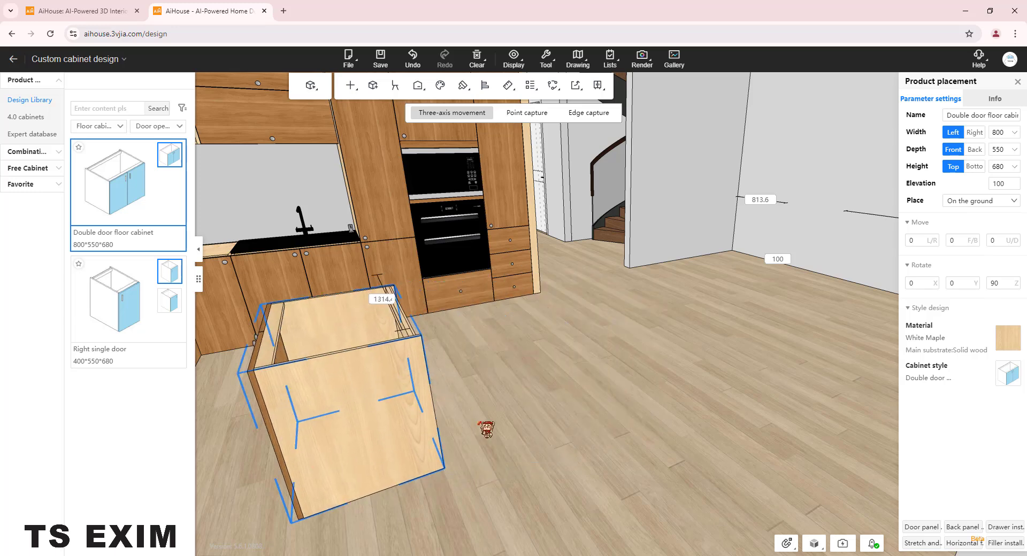
mouse_move(485, 429)
mouse_down()
mouse_move(470, 429)
mouse_move(481, 419)
mouse_up()
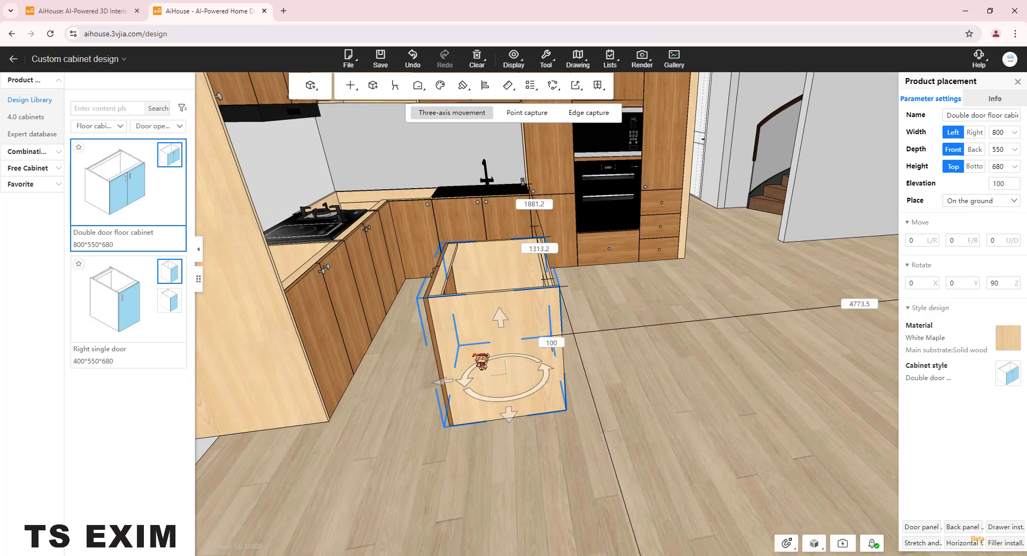
key(Delete)
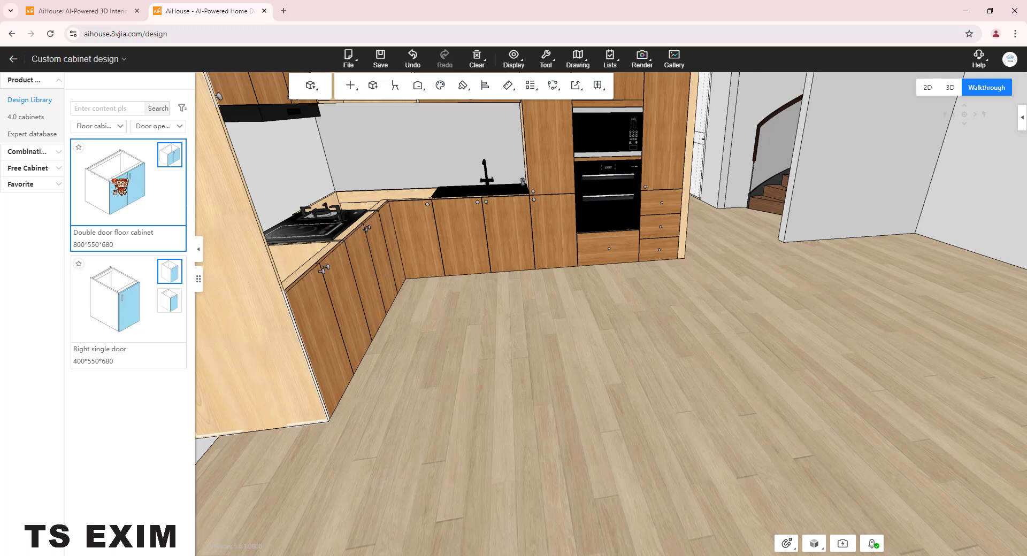
Place an 800*550*680 double door floor cabinet about 613 mm from the cooktop cabinets and rotate it 90° so its doors face them
click(540, 357)
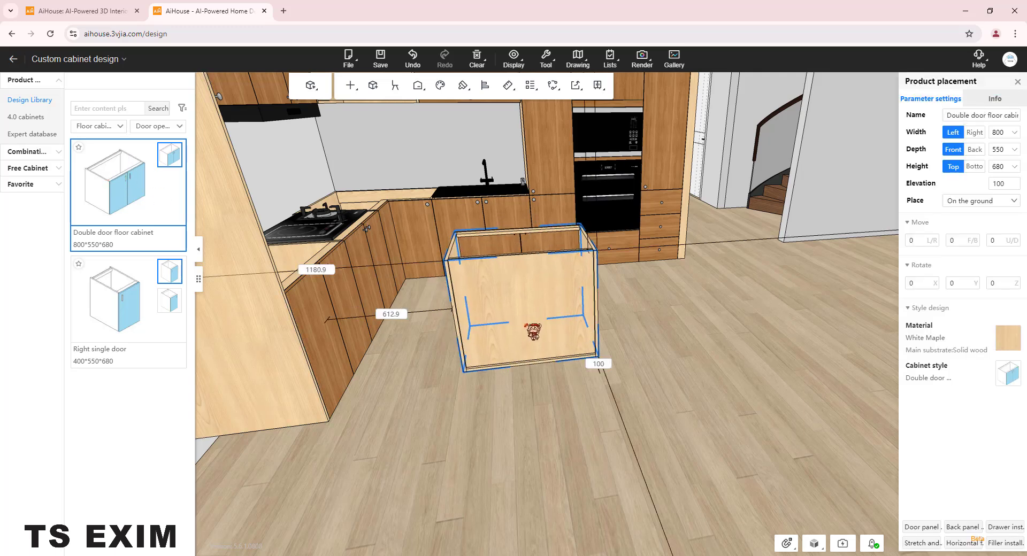
key(m)
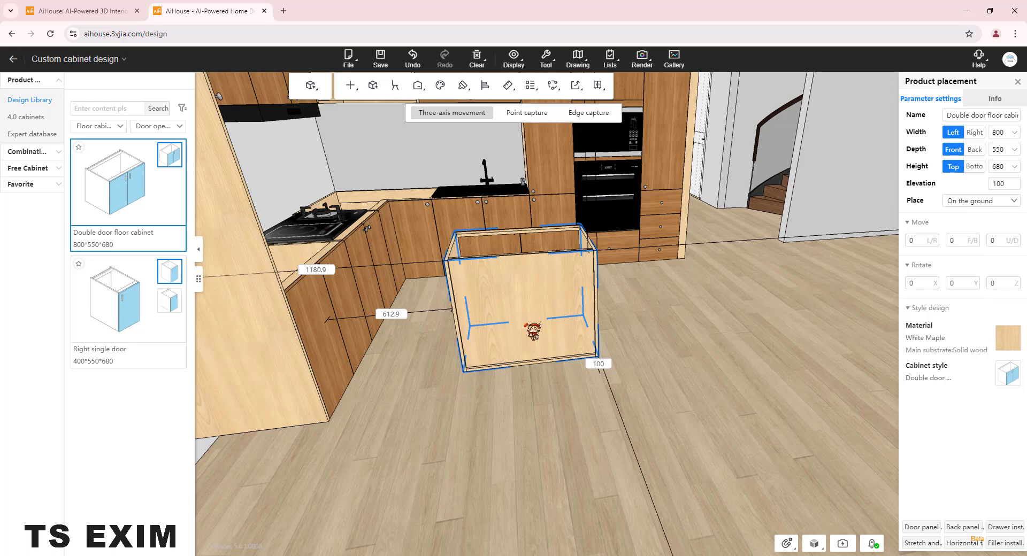
click(526, 325)
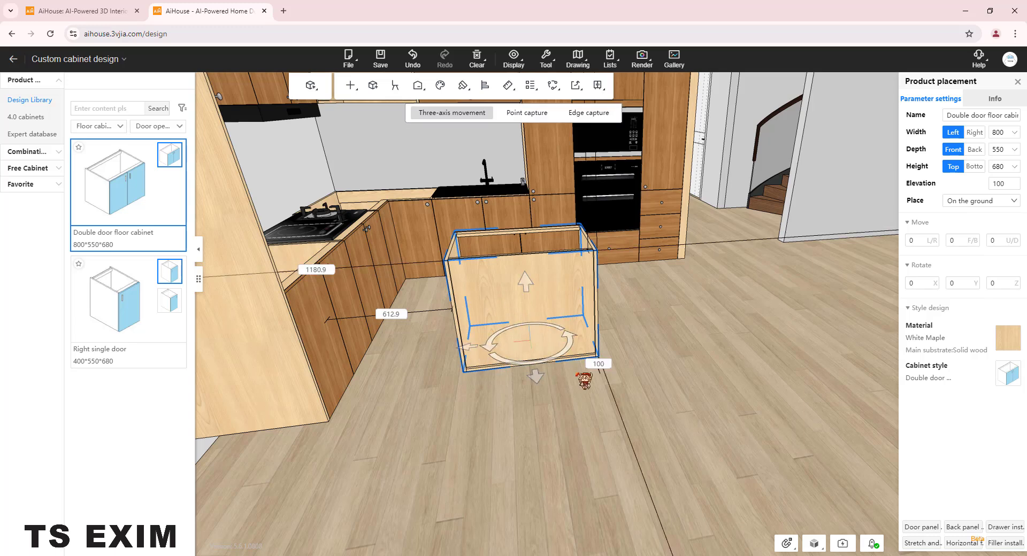
drag(502, 363, 593, 325)
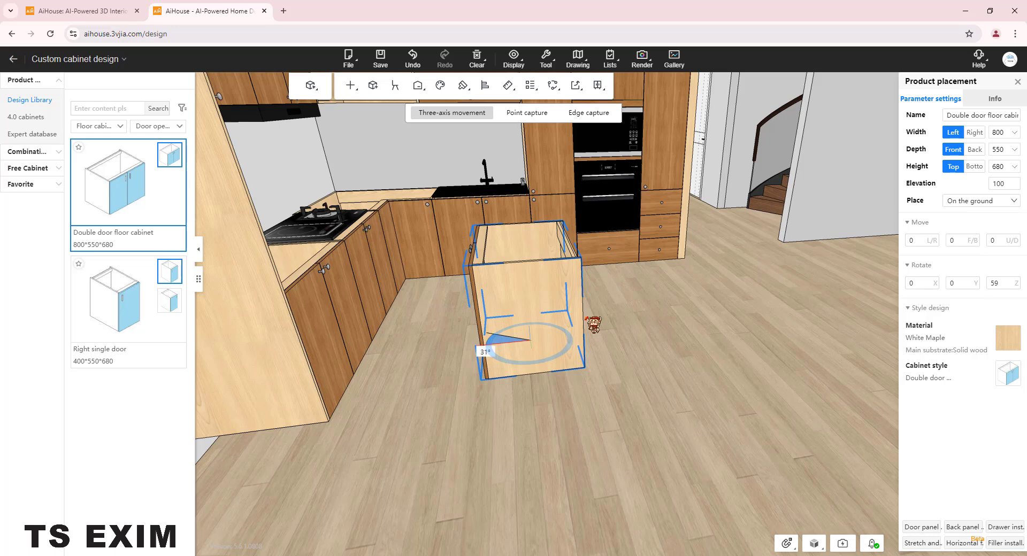
drag(559, 463, 458, 406)
click(454, 452)
Set the freestanding floor cabinet's distance from the row of cabinets with the sink and oven to 800 mm
drag(454, 452, 673, 298)
drag(599, 406, 573, 404)
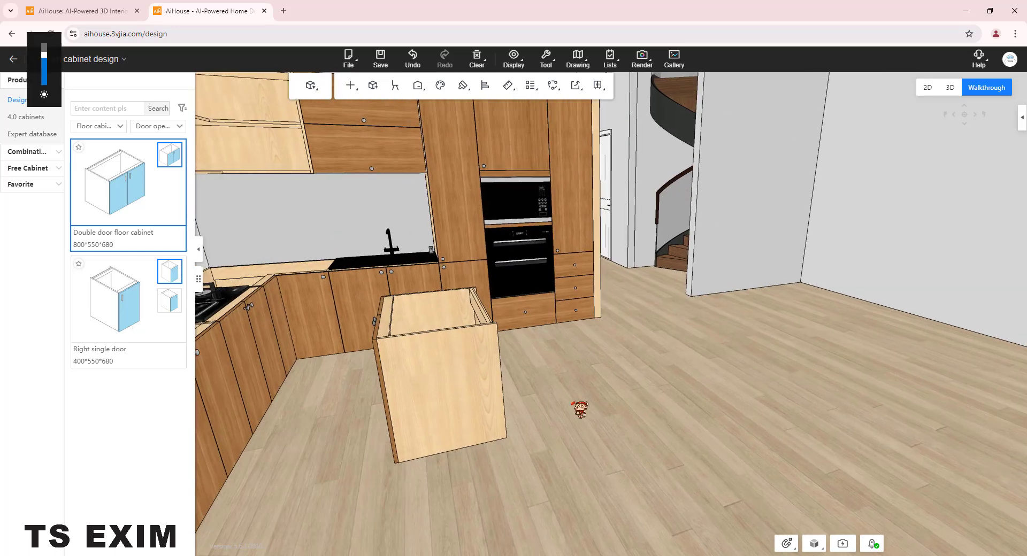
drag(601, 341, 473, 295)
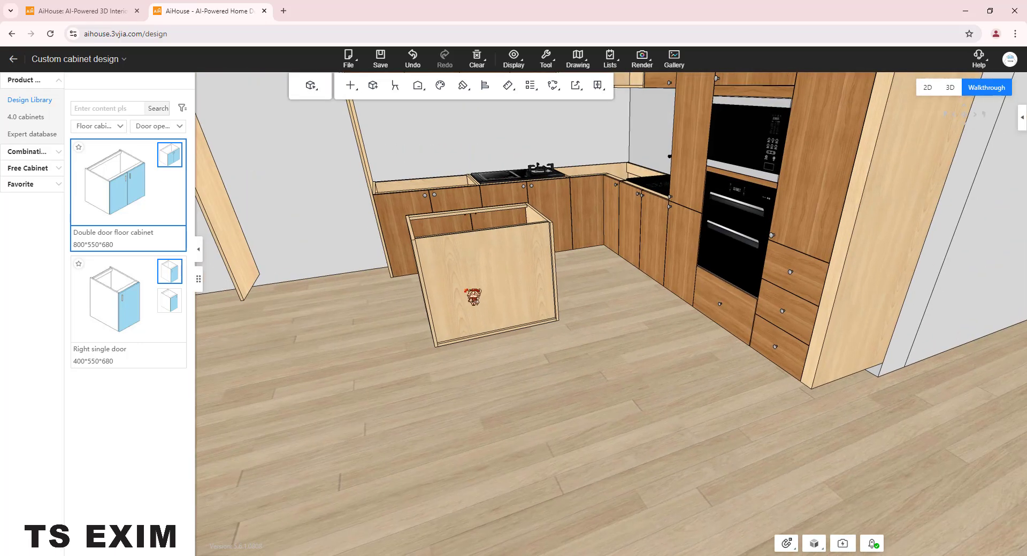
click(473, 296)
drag(515, 332, 604, 362)
drag(552, 401, 535, 400)
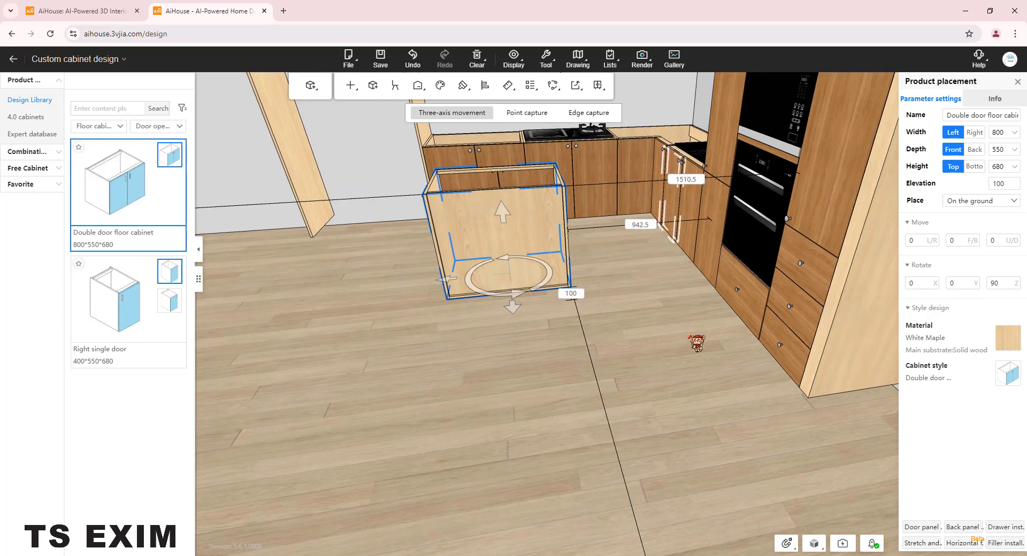
drag(668, 356, 317, 215)
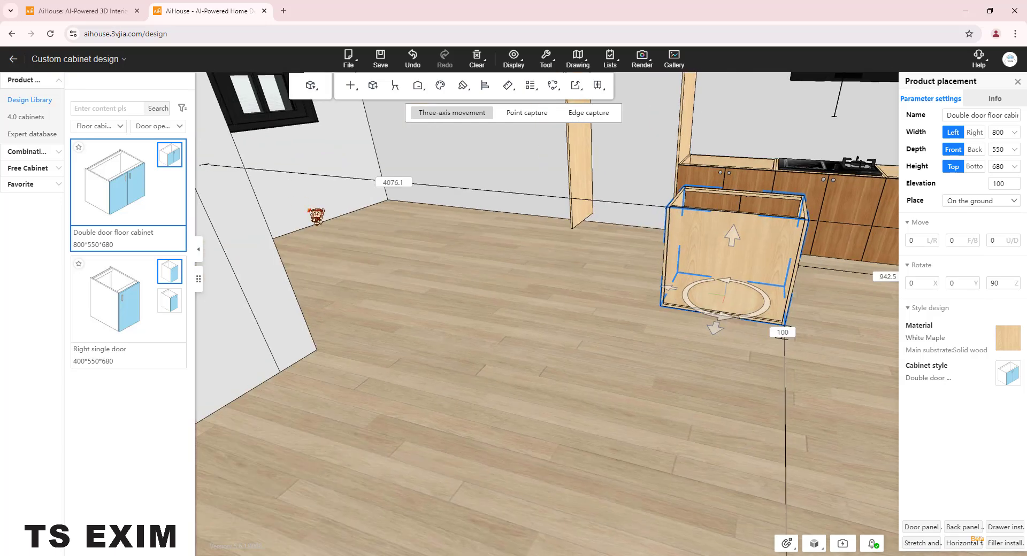
drag(539, 314, 771, 342)
drag(707, 404, 605, 341)
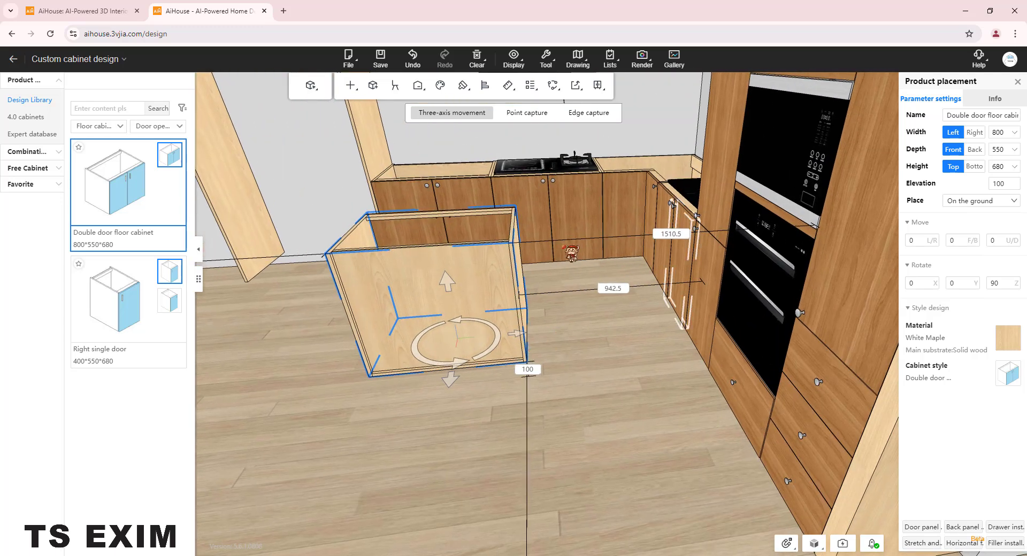
click(621, 289)
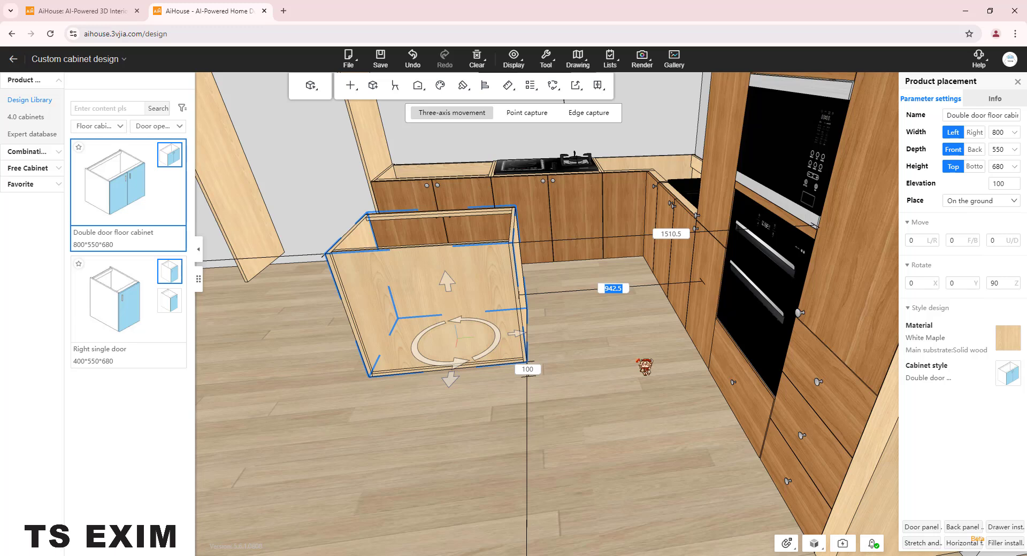
text(800)
key(Return)
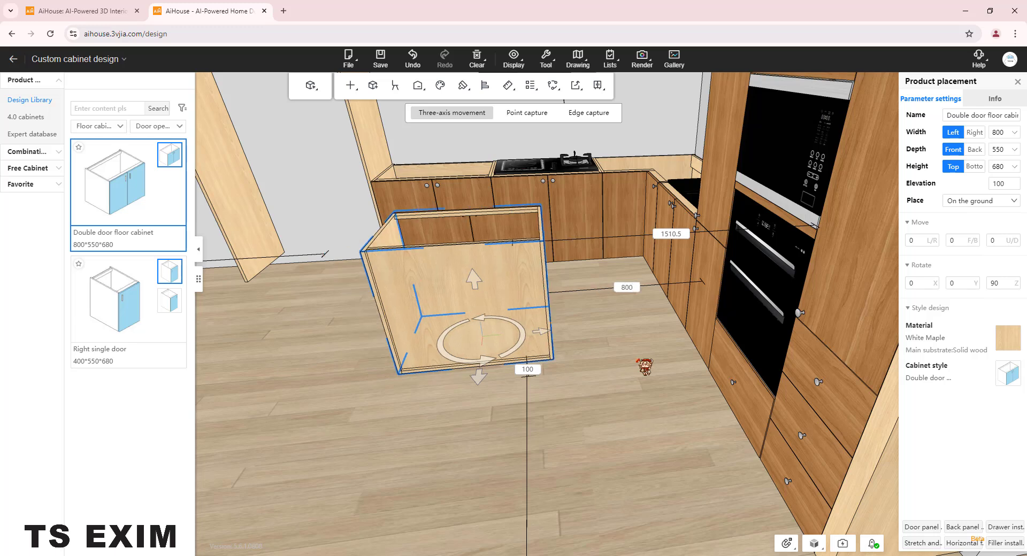
Measure the distance between the door panels of the freestanding cabinet and the cooktop cabinet row
scroll(391, 380, up, 3)
drag(463, 433, 607, 342)
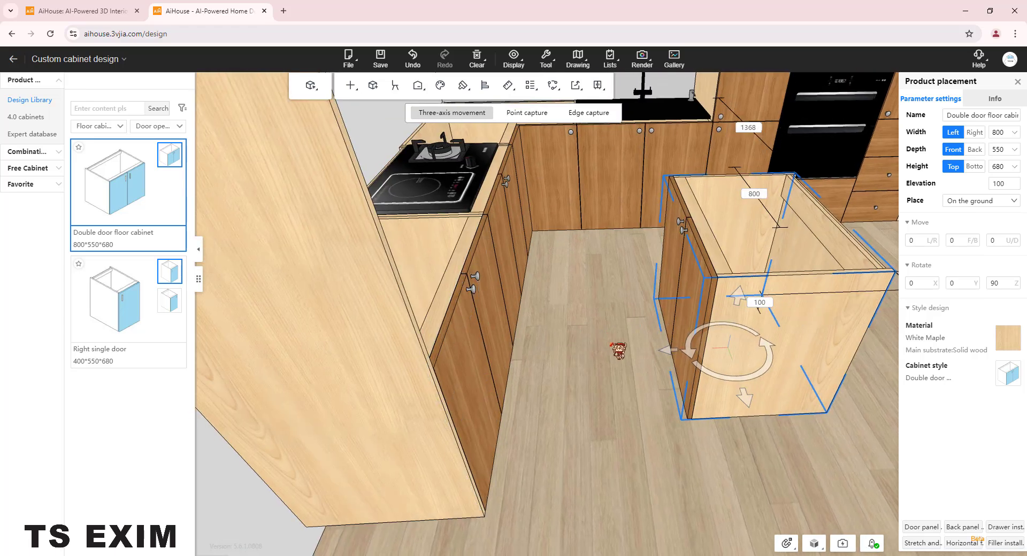
click(513, 88)
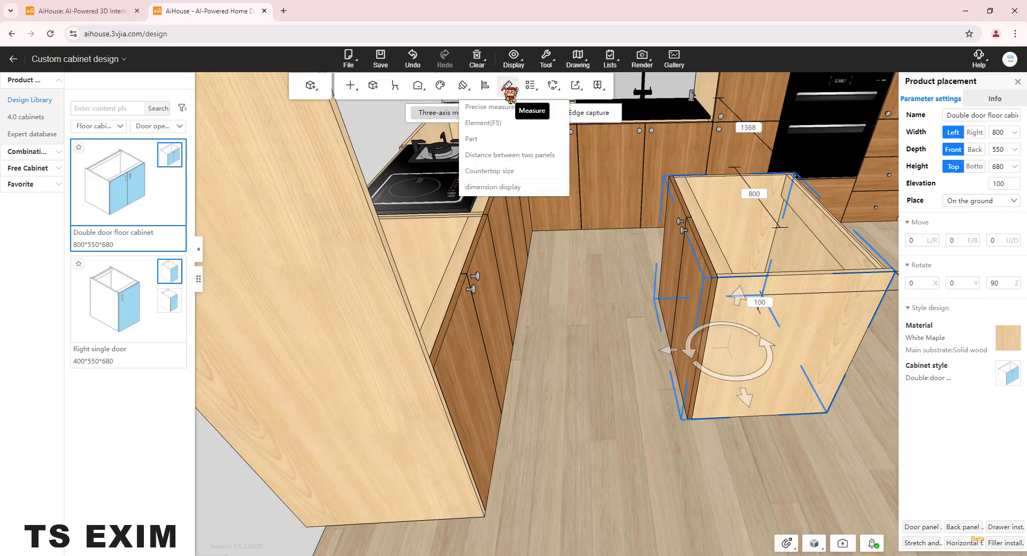
click(514, 155)
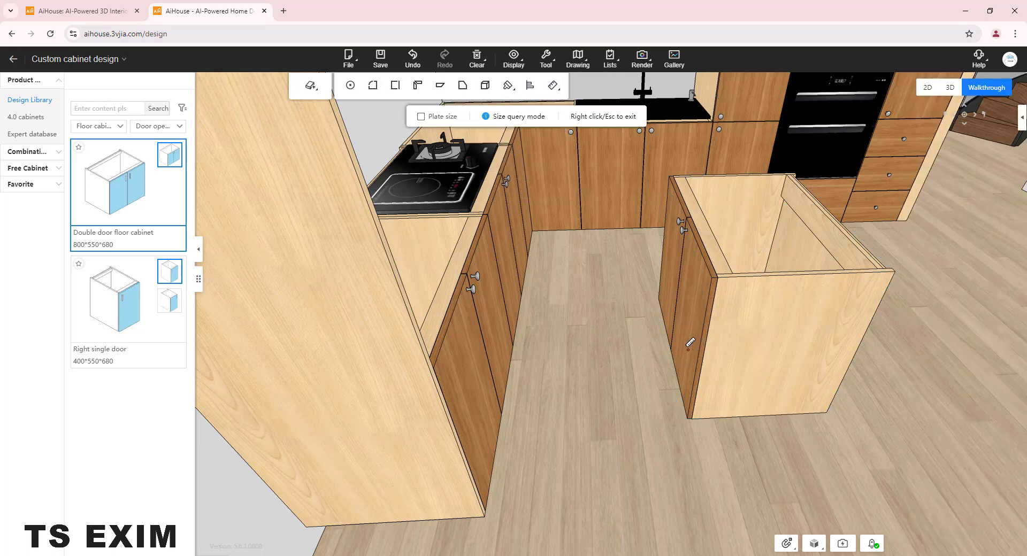
click(511, 357)
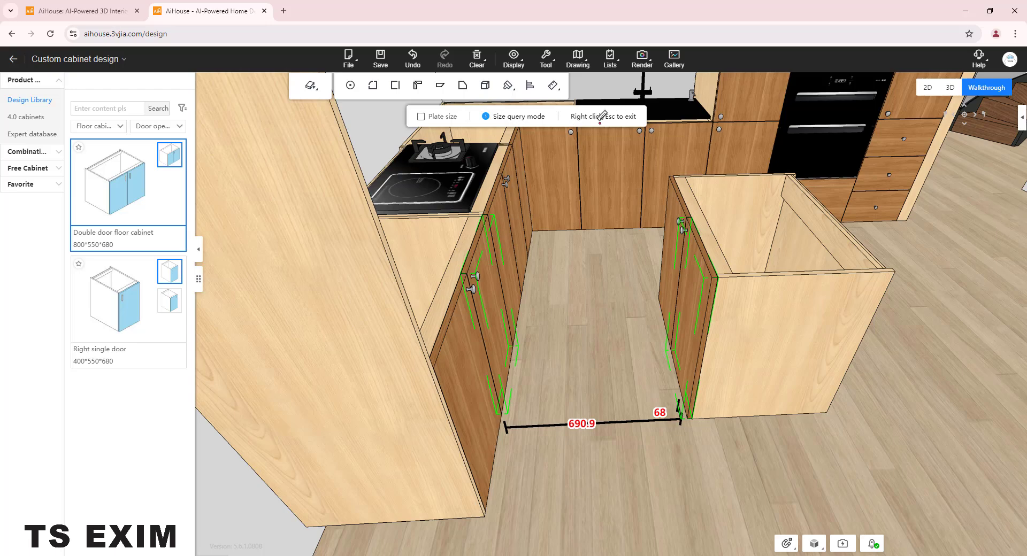
right_click(597, 292)
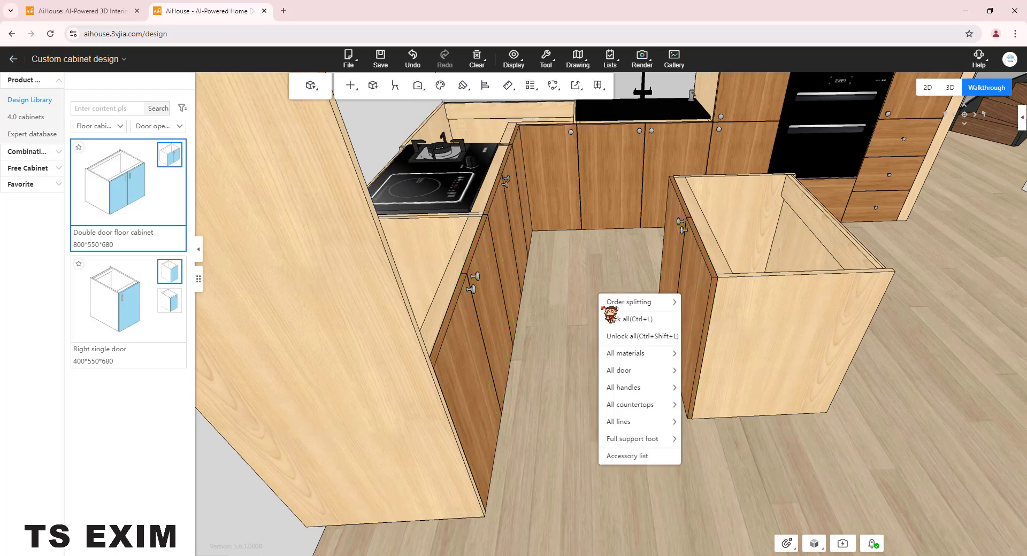
Set the distance from the freestanding cabinet's back to the opposite wall to 4500 mm
drag(570, 325, 708, 357)
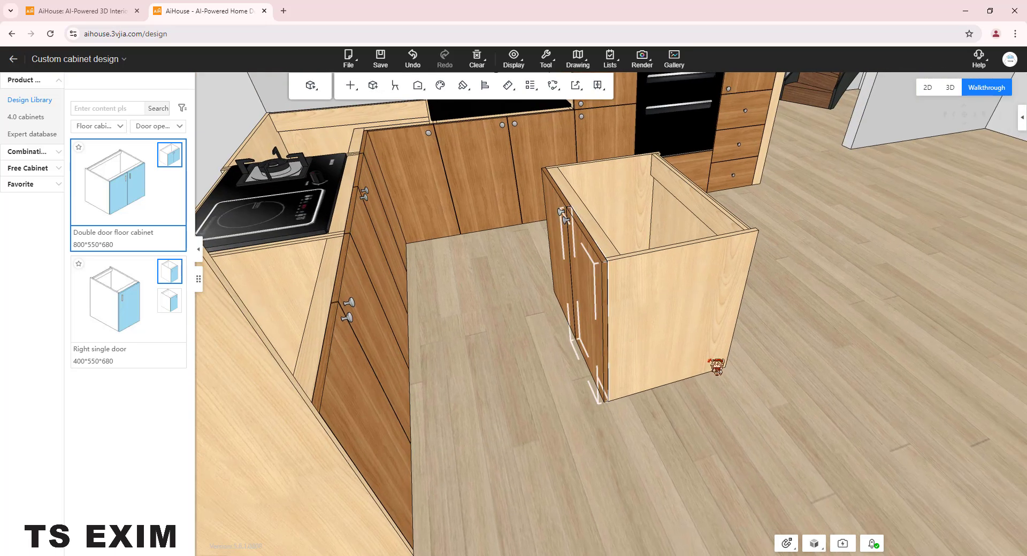
click(629, 260)
drag(568, 428, 775, 230)
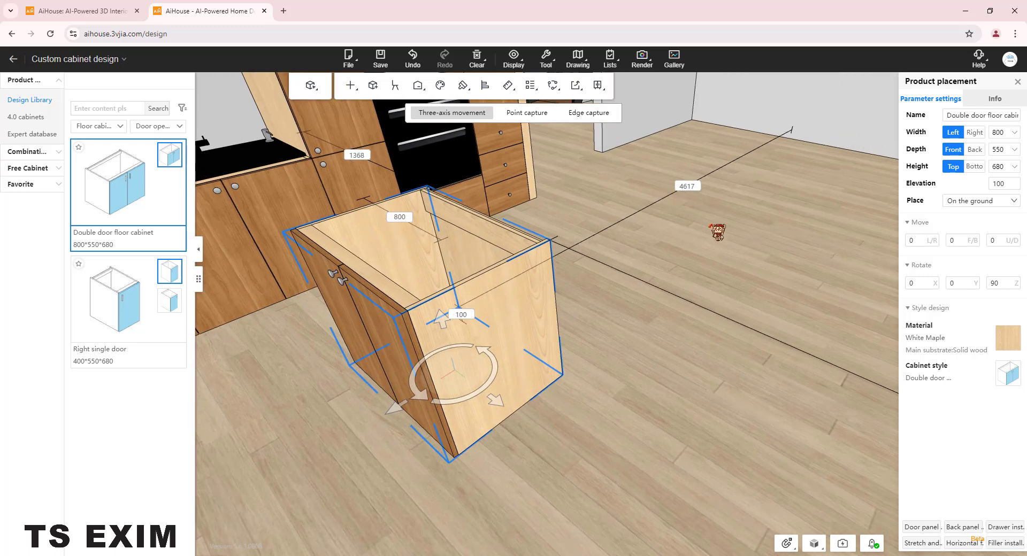
click(690, 185)
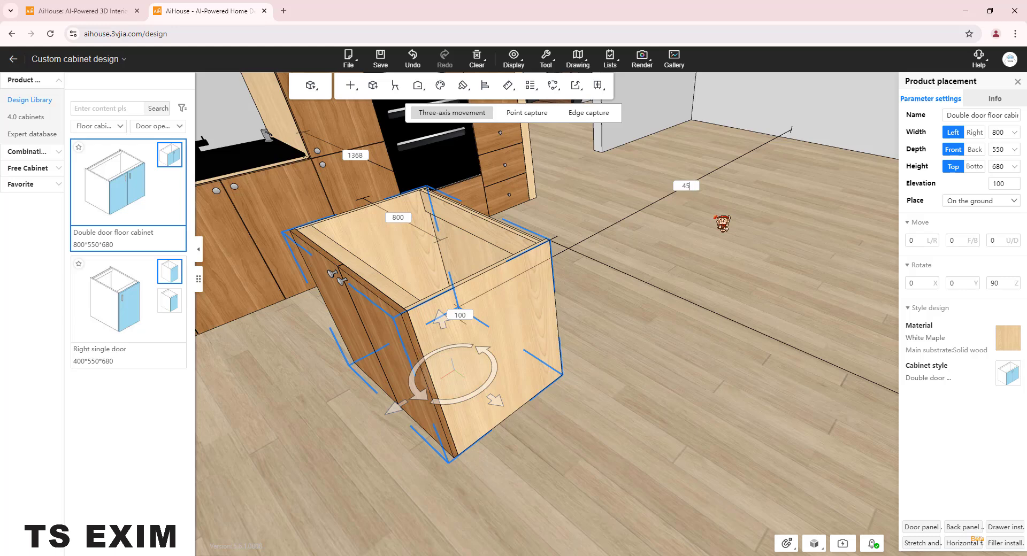
key(Return)
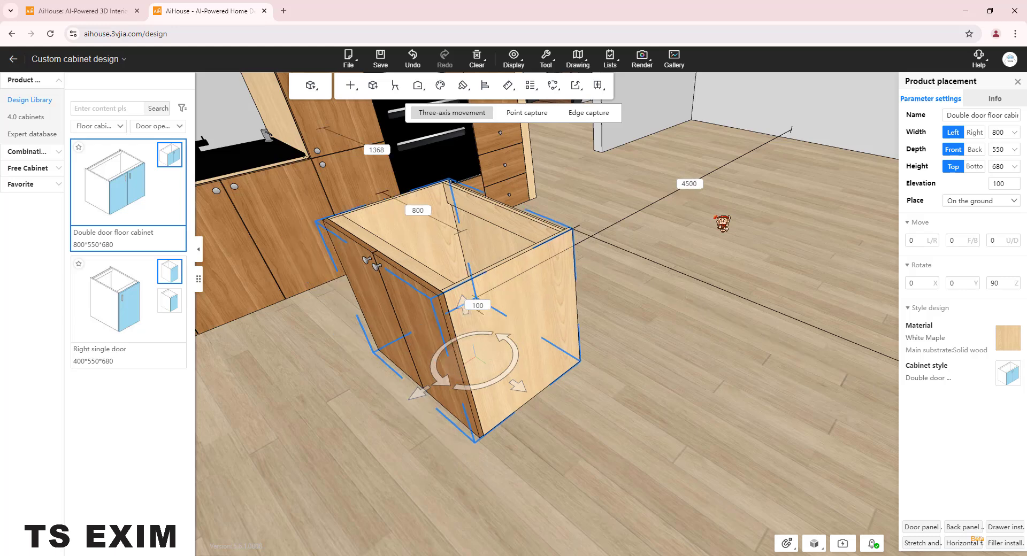
Measure the aisle again between a cooktop-side cabinet door and the repositioned freestanding cabinet's door
drag(642, 457, 508, 109)
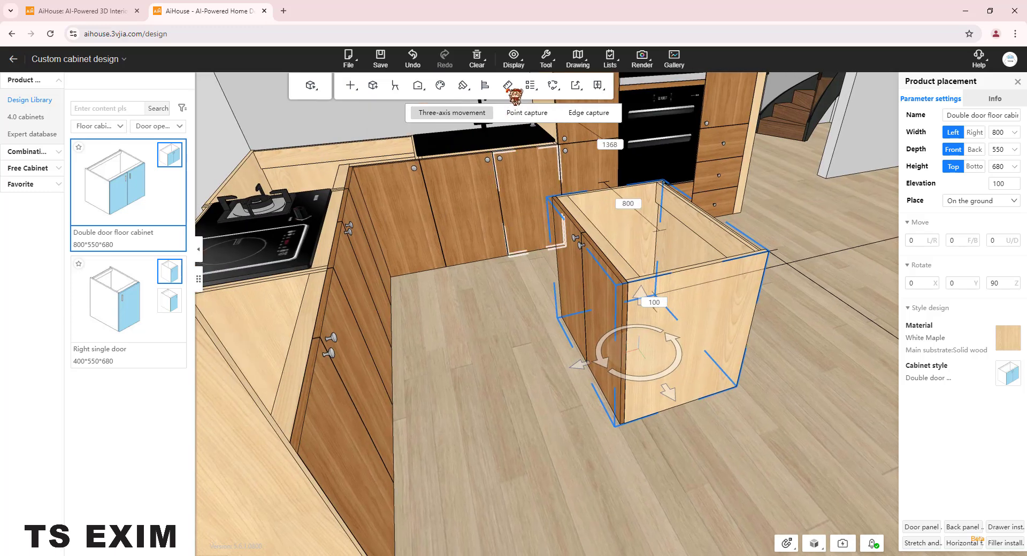
click(508, 85)
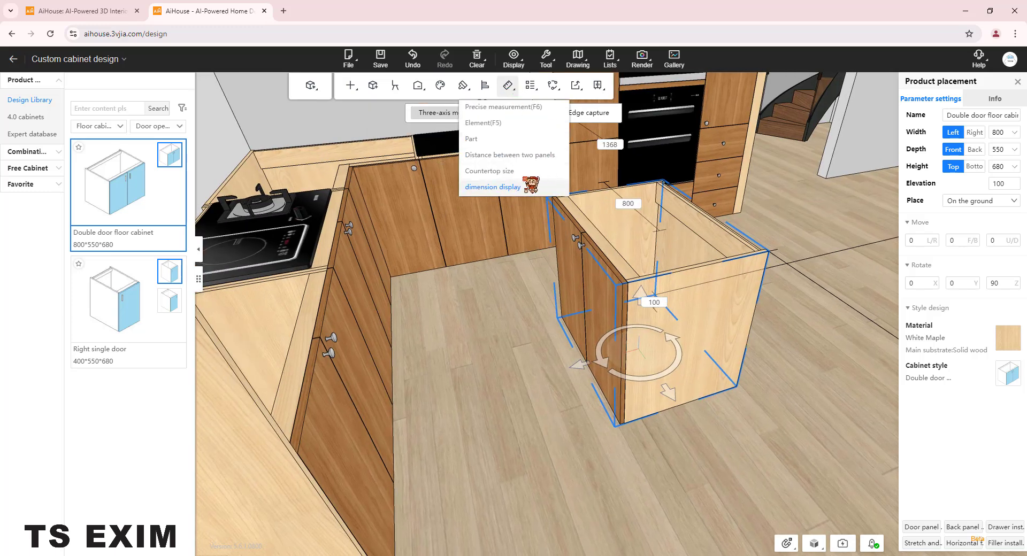
click(522, 155)
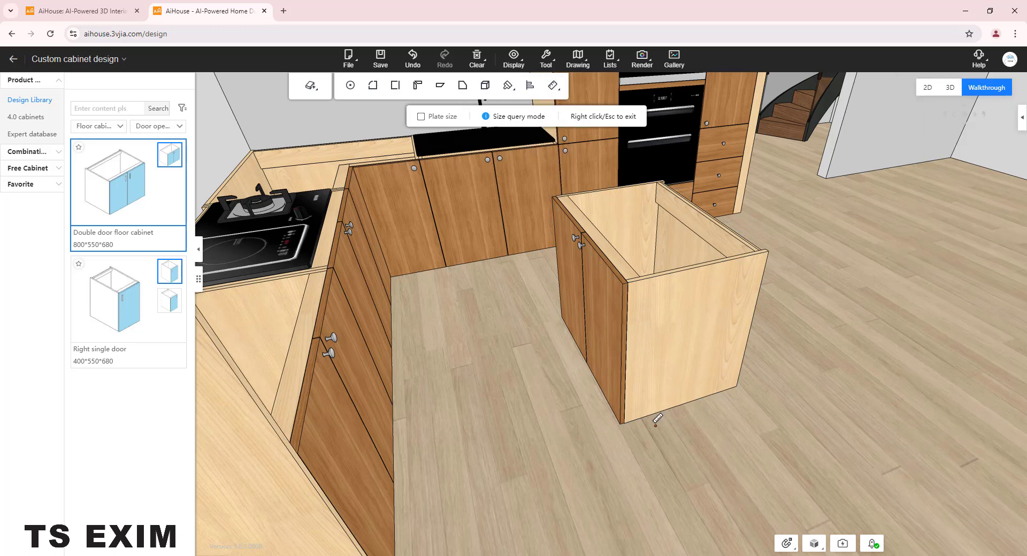
click(374, 406)
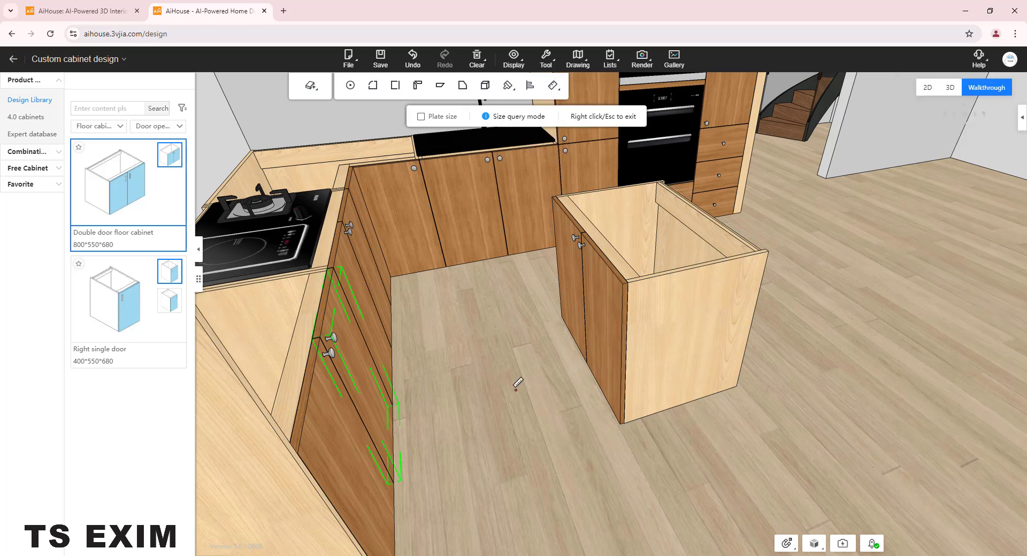
click(609, 335)
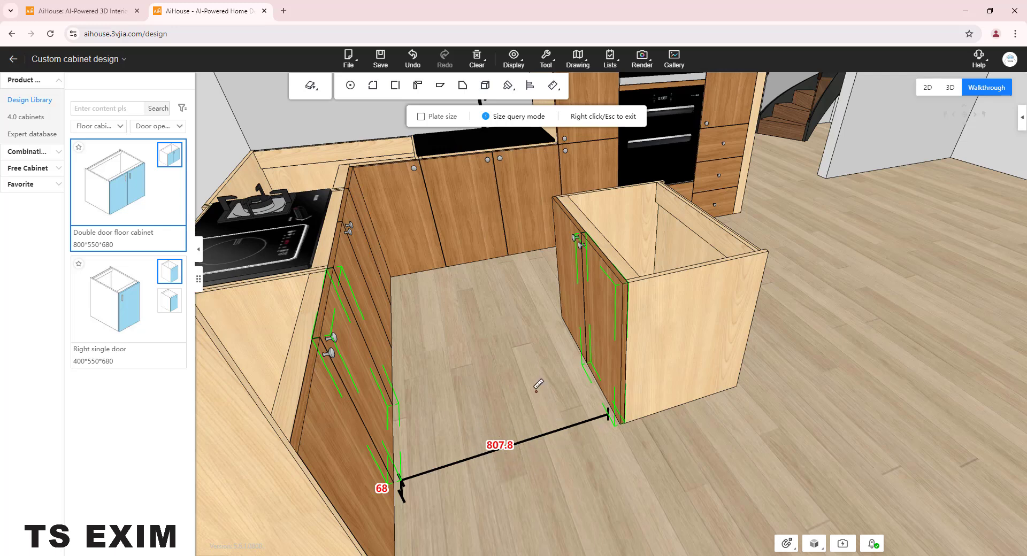
right_click(504, 335)
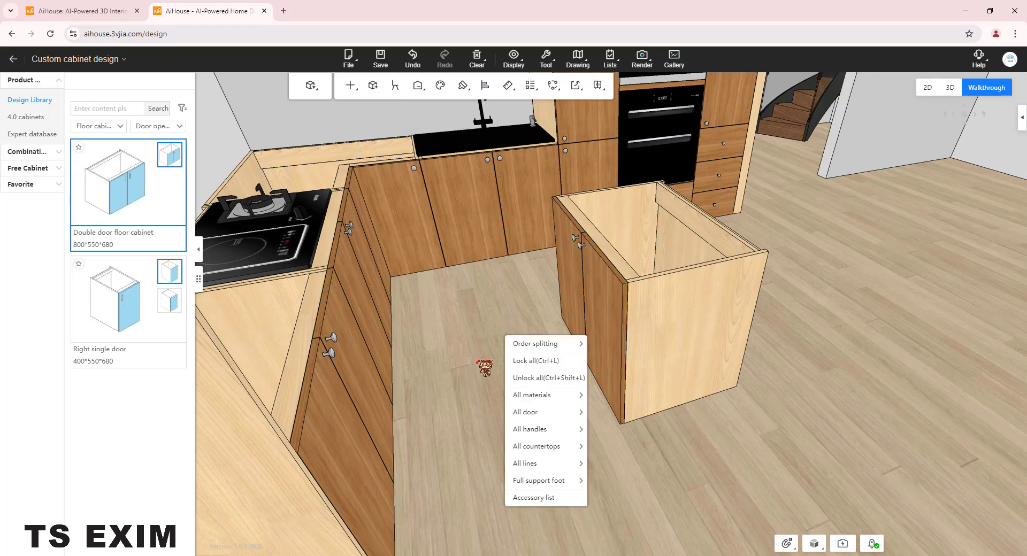
click(621, 236)
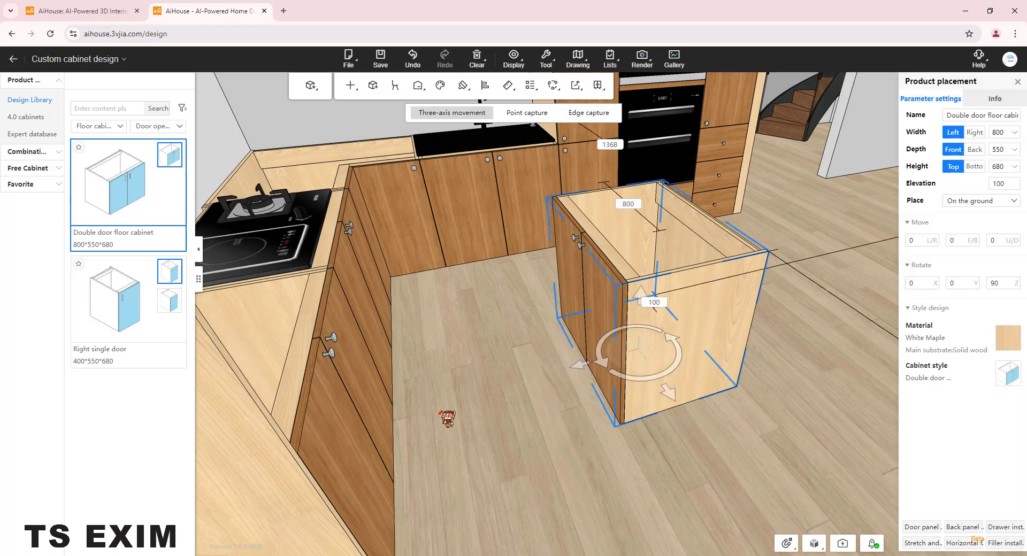
middle_drag(619, 377, 508, 372)
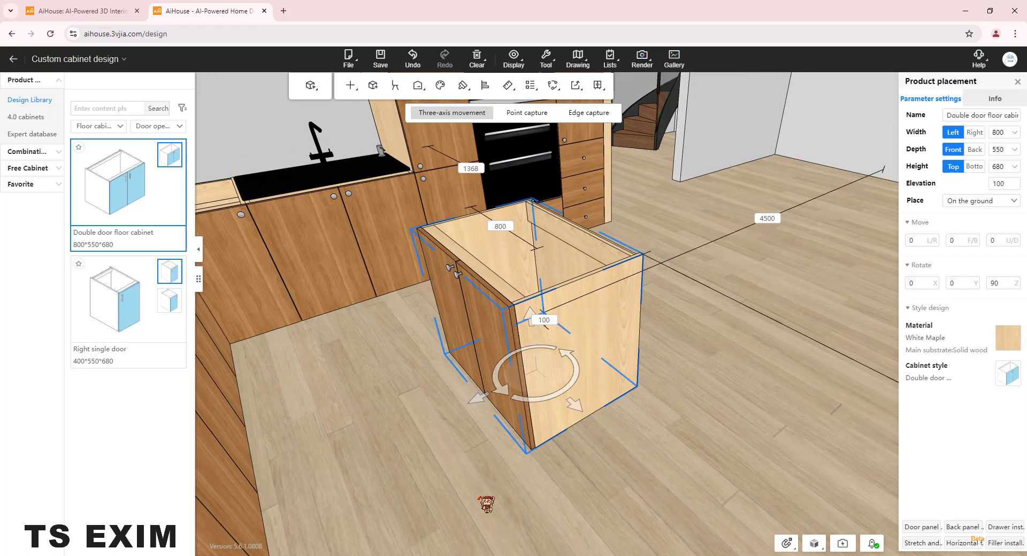
click(509, 84)
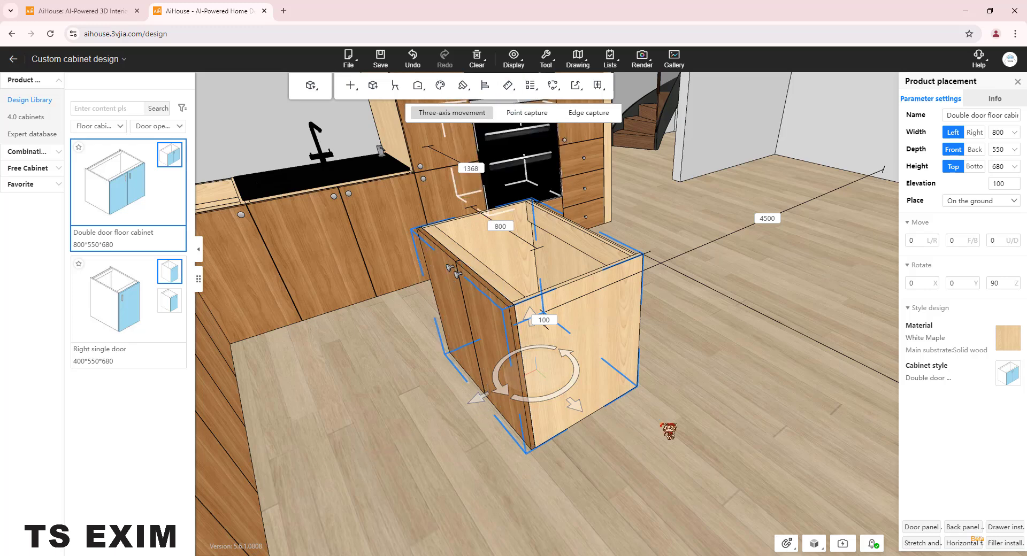
click(683, 440)
Start a countertop installation on the floor cabinets and give the front edge the TM-11 profile with a height of 30
drag(694, 456, 571, 452)
click(352, 90)
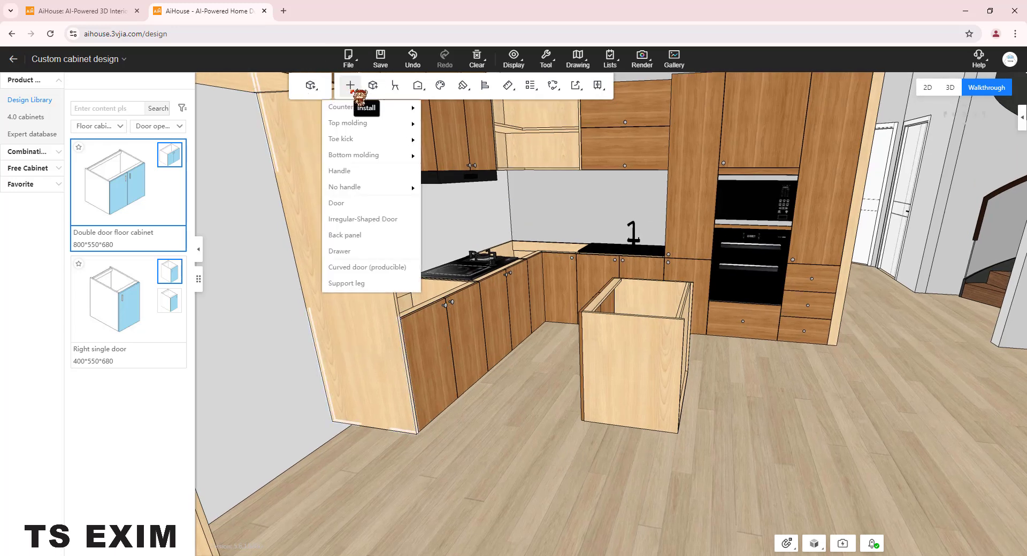
mouse_move(367, 110)
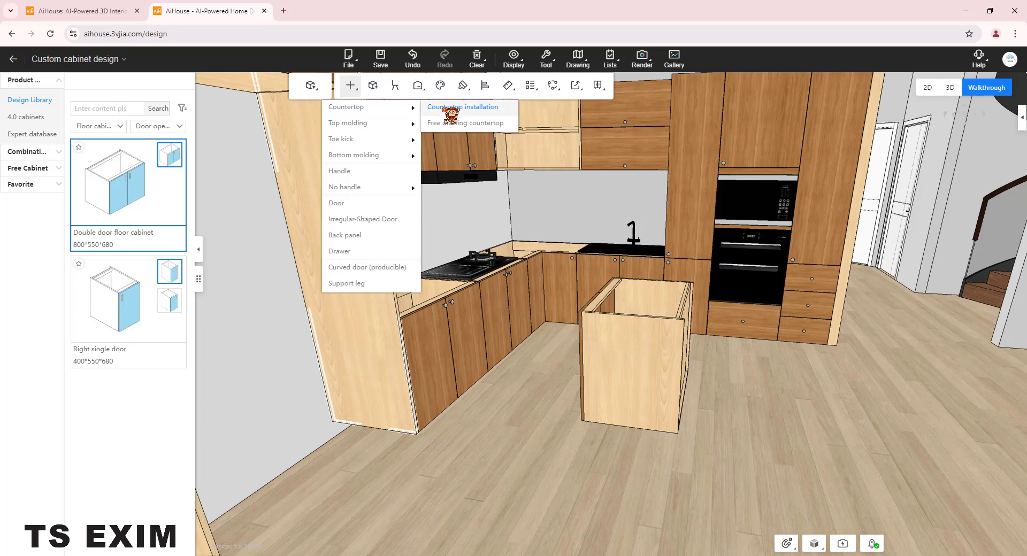
click(463, 107)
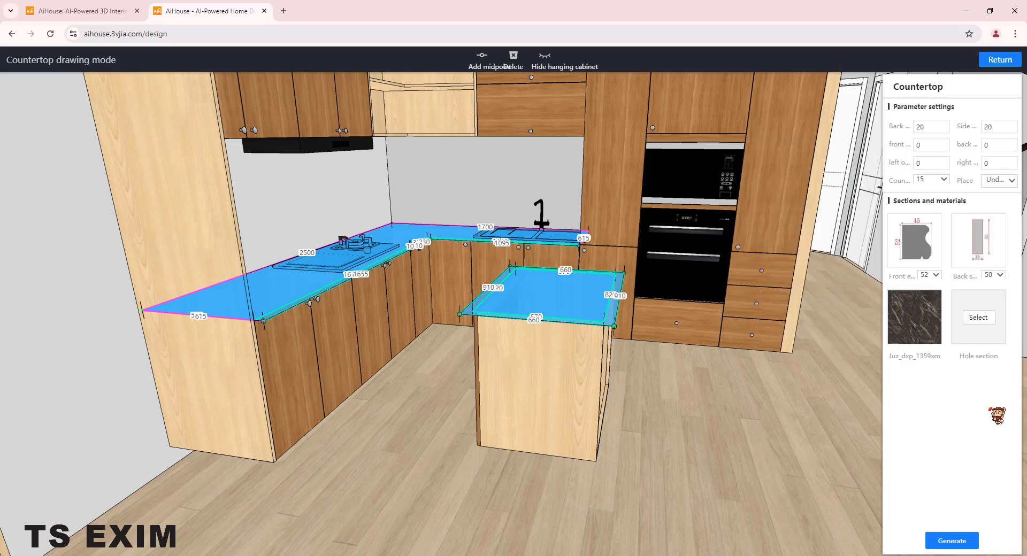
click(915, 240)
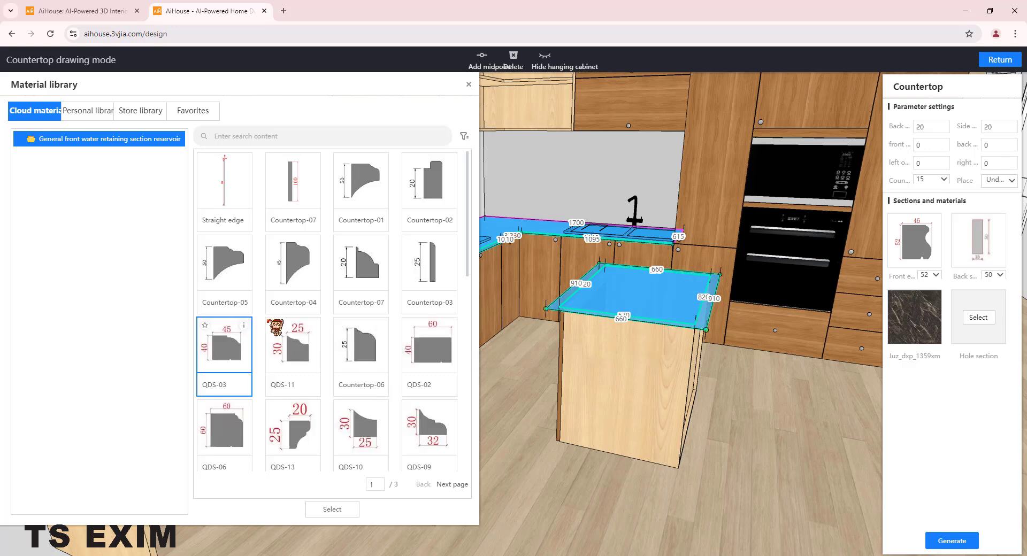
scroll(358, 343, down, 5)
scroll(359, 351, down, 2)
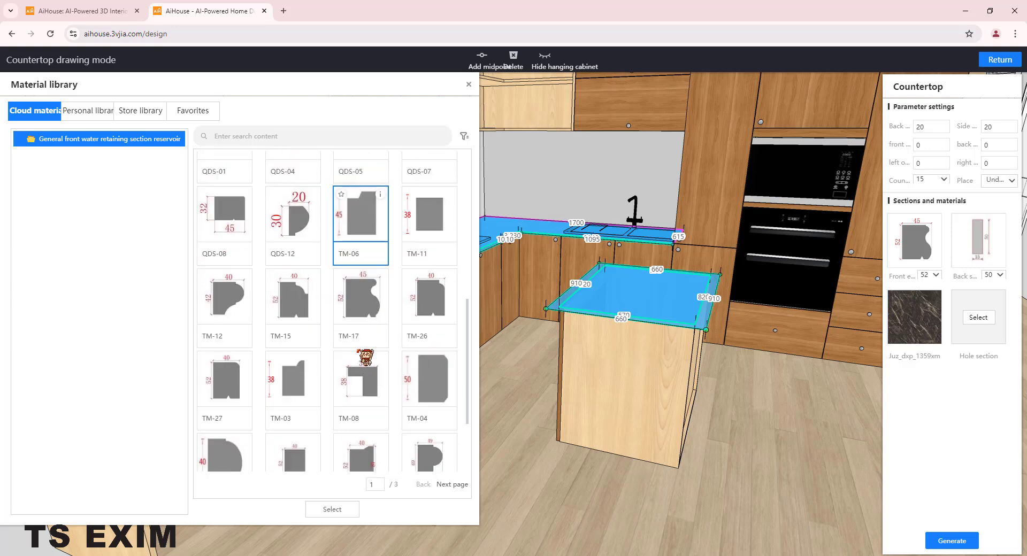
scroll(358, 351, up, 2)
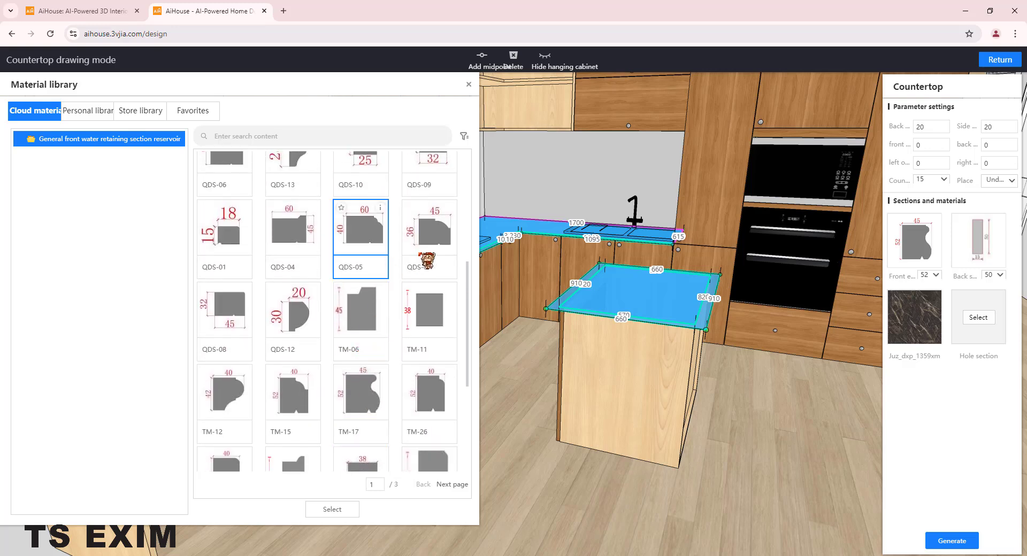
mouse_move(455, 297)
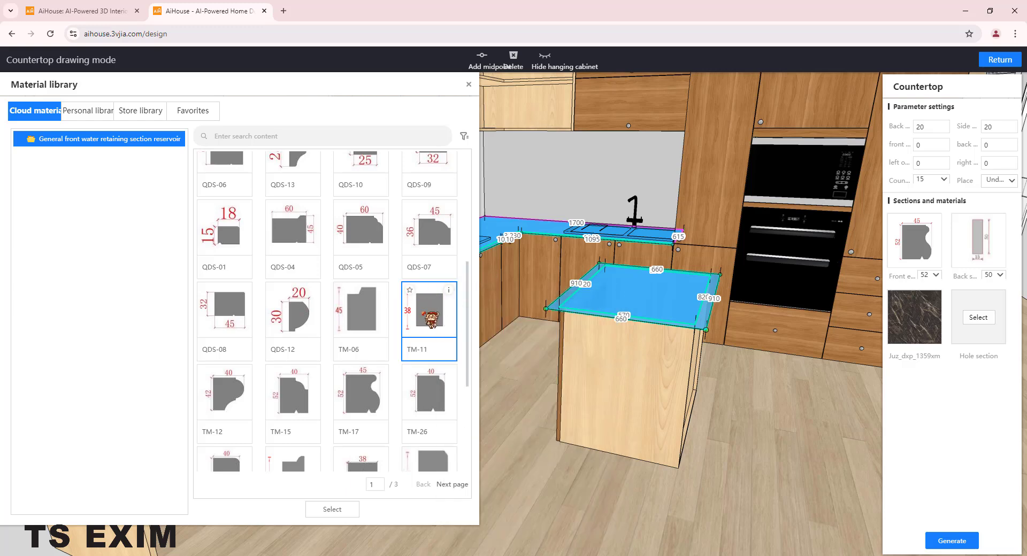
click(451, 315)
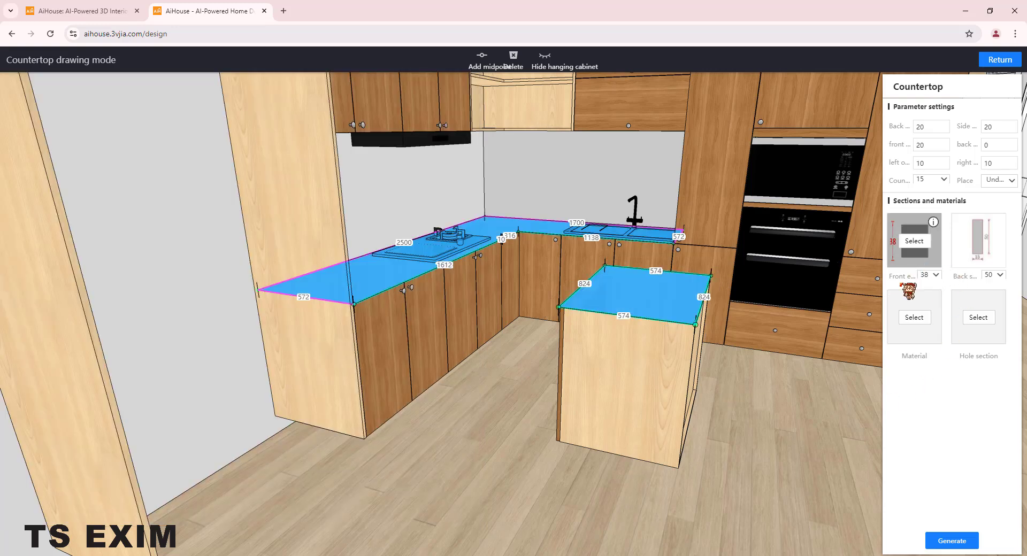
drag(932, 273, 911, 273)
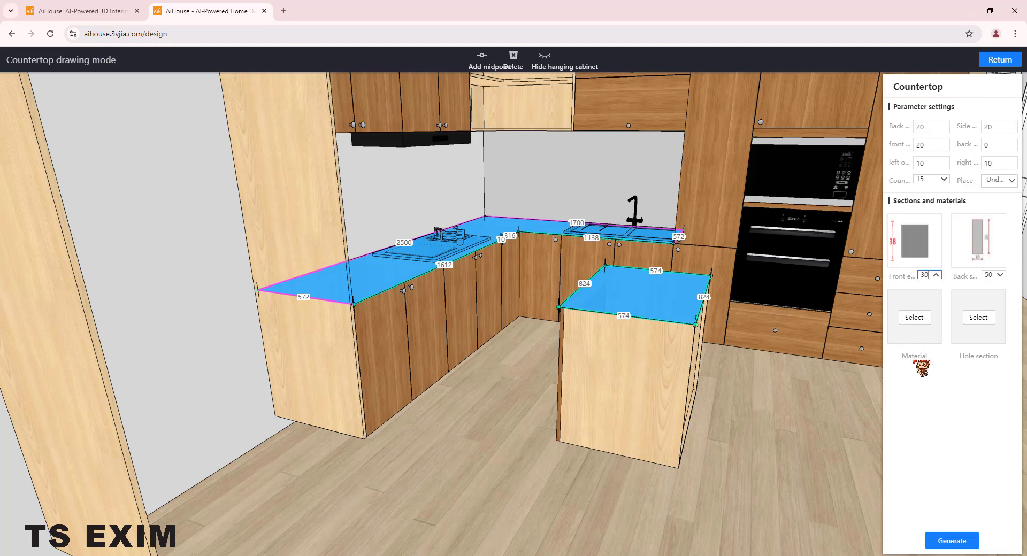
Browse the rear water retaining profiles, keep the existing profile and set the back section's height to 60
mouse_move(984, 233)
click(982, 241)
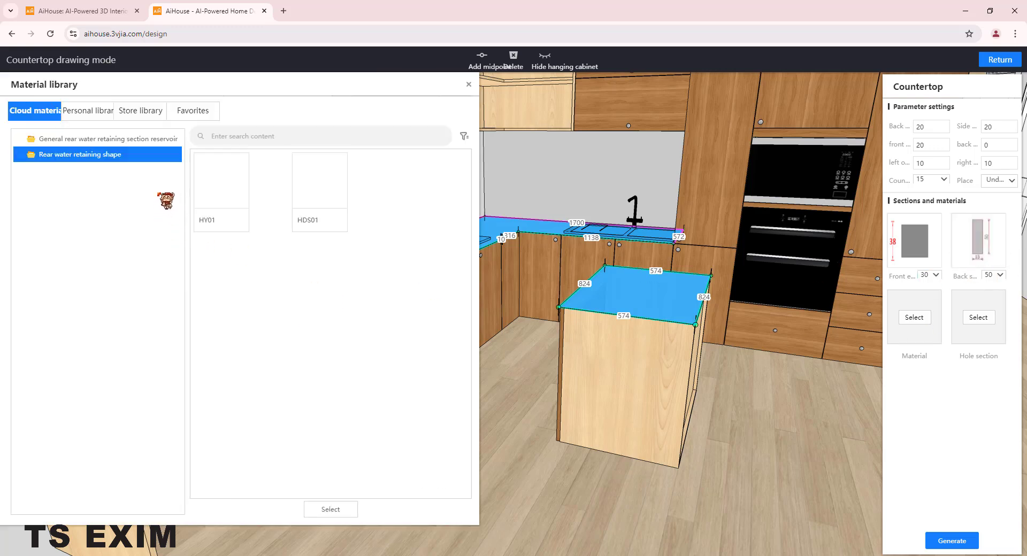
click(132, 141)
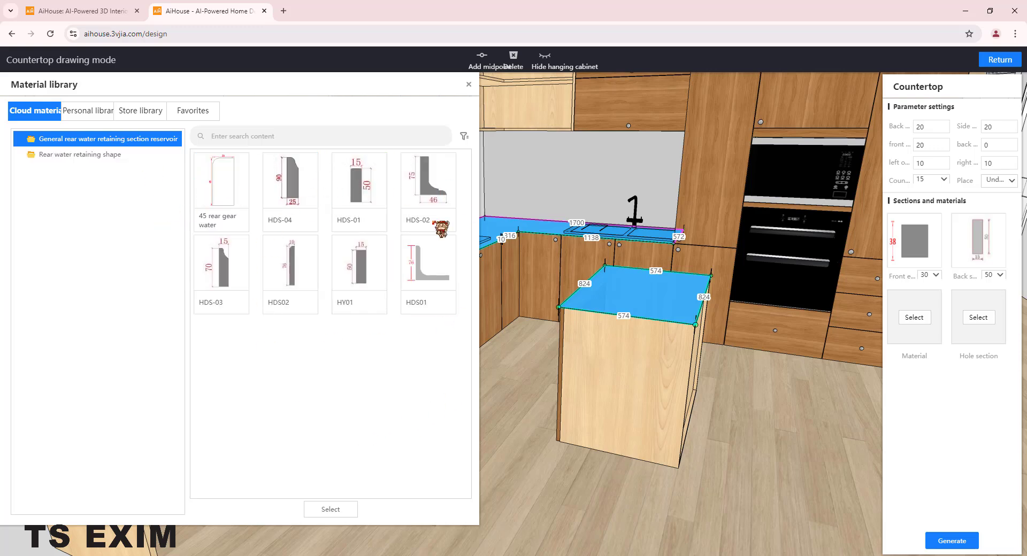
click(84, 157)
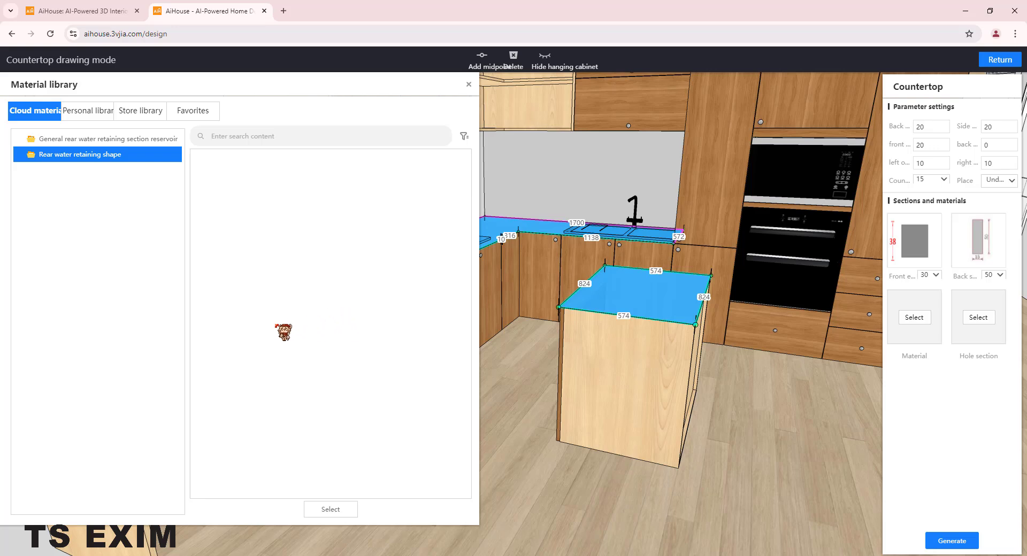
click(484, 357)
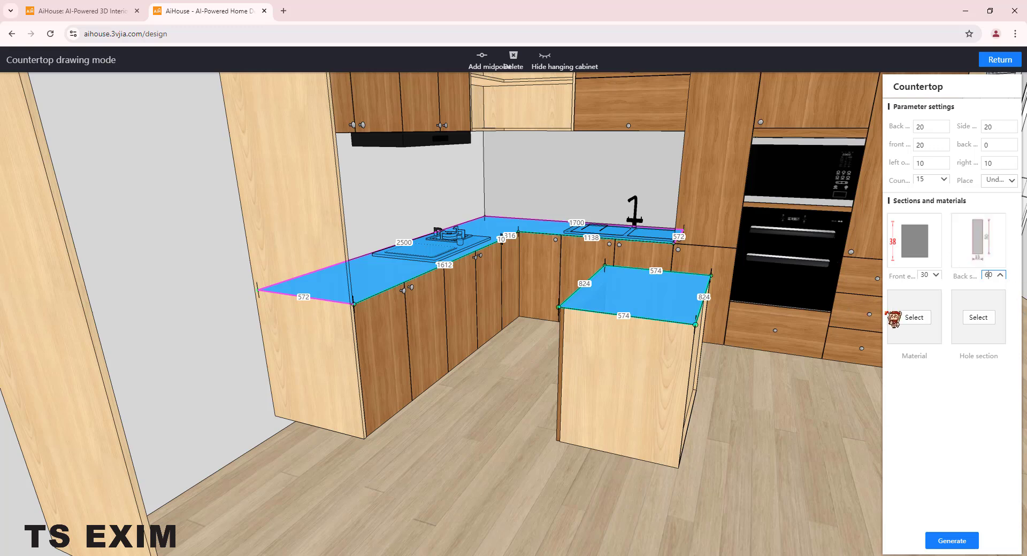
Assign the stone marble material Mica coffee rock board M824-17 to the countertops
click(916, 318)
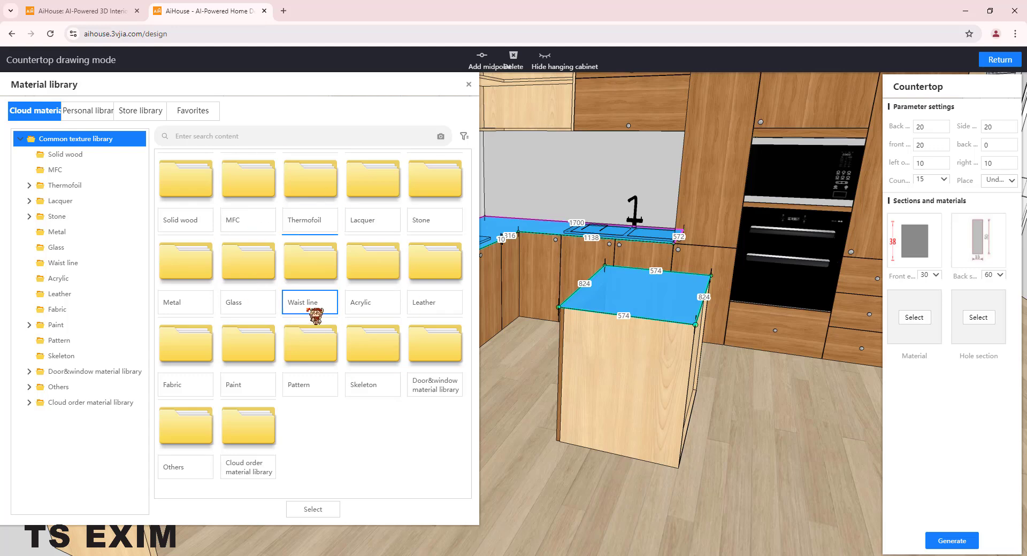
click(66, 219)
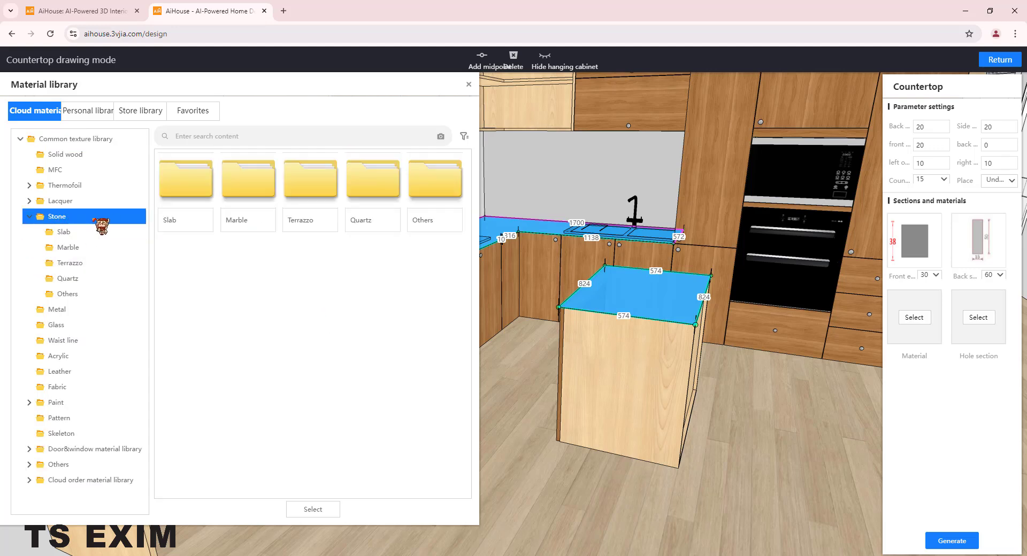
click(99, 235)
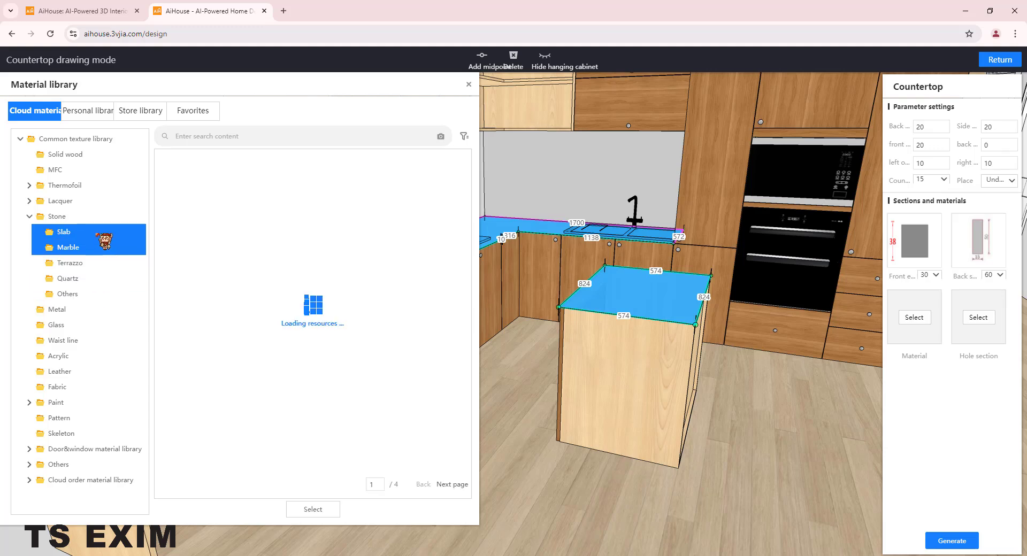
click(106, 263)
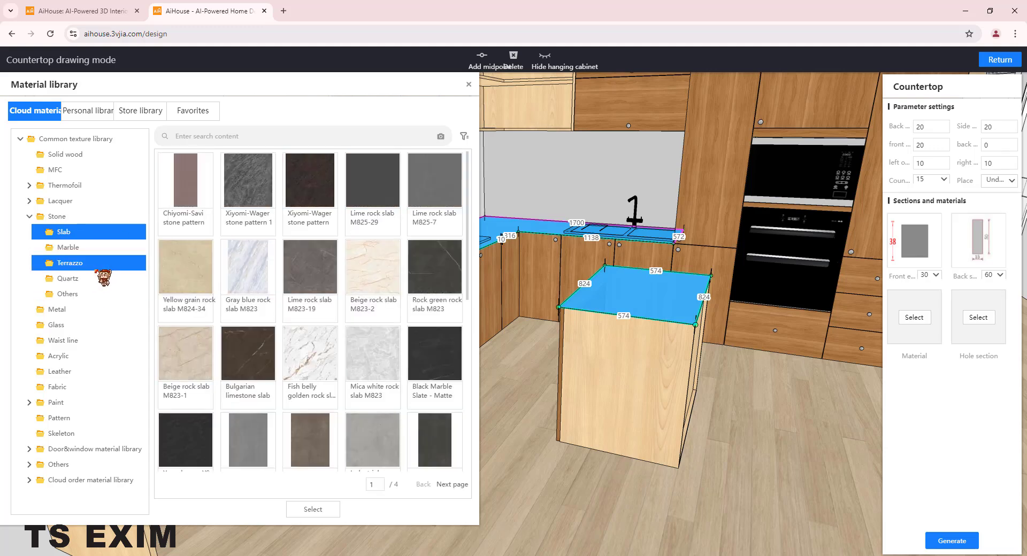
click(99, 248)
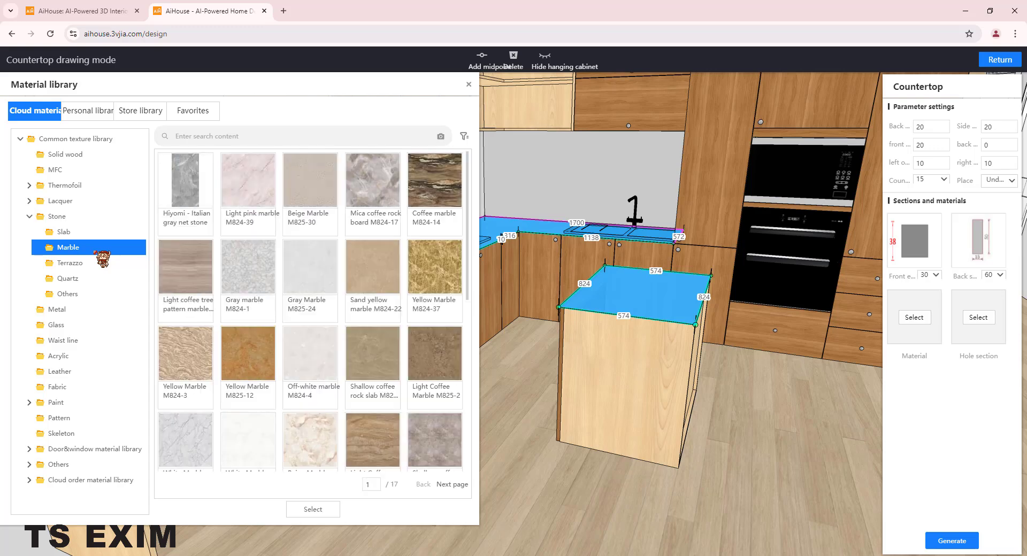
click(401, 230)
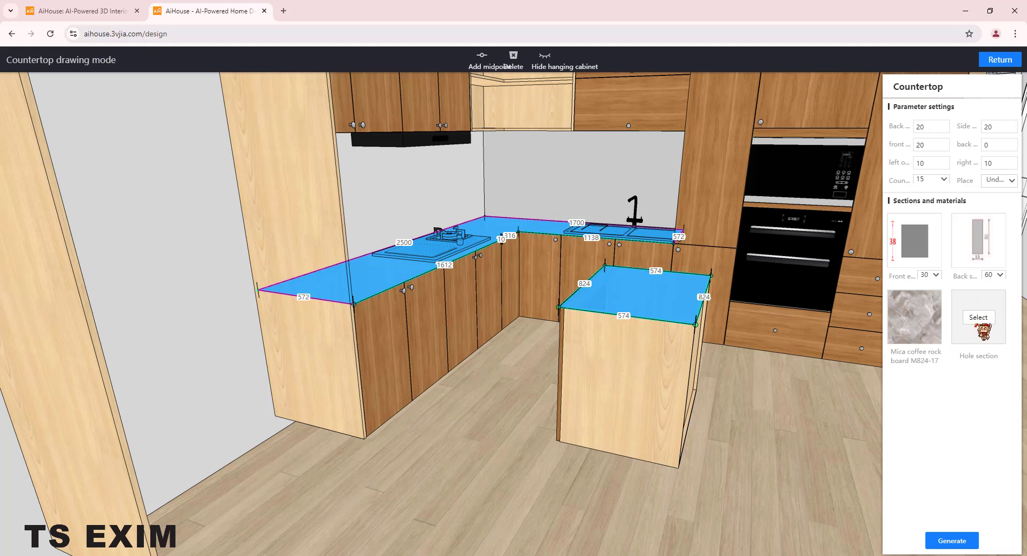
Choose the Small curved edges profile as the hole section and generate the countertops
click(978, 317)
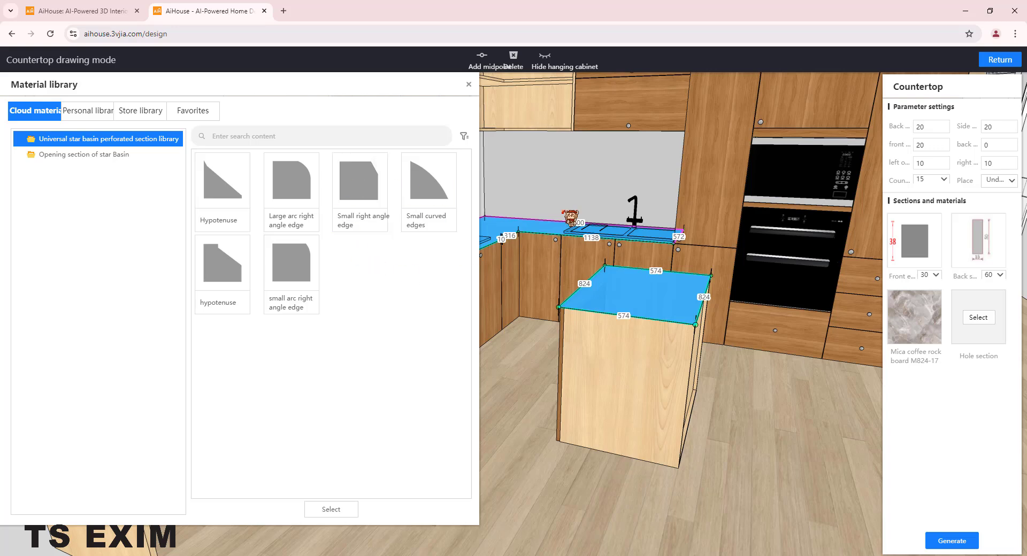
scroll(581, 187, up, 3)
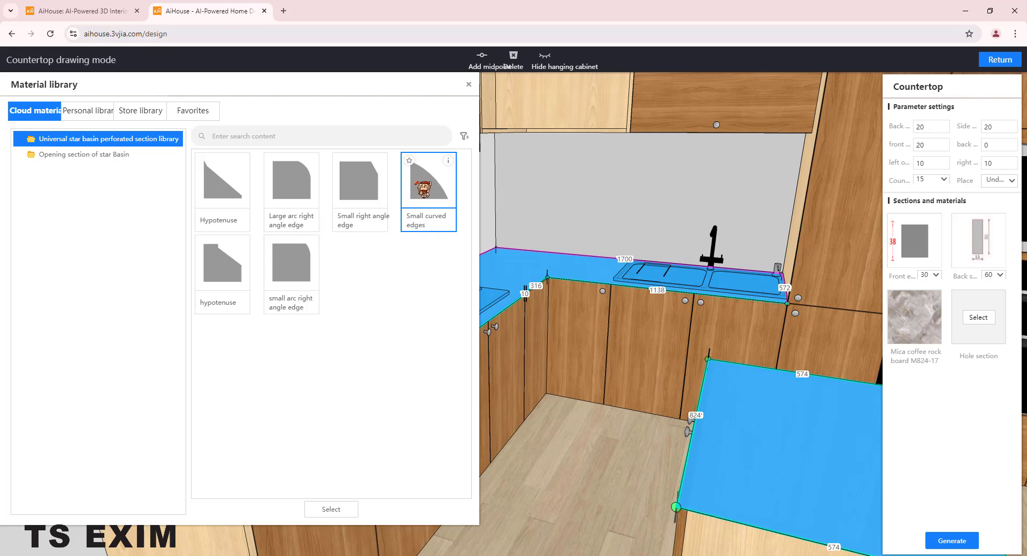
double_click(415, 182)
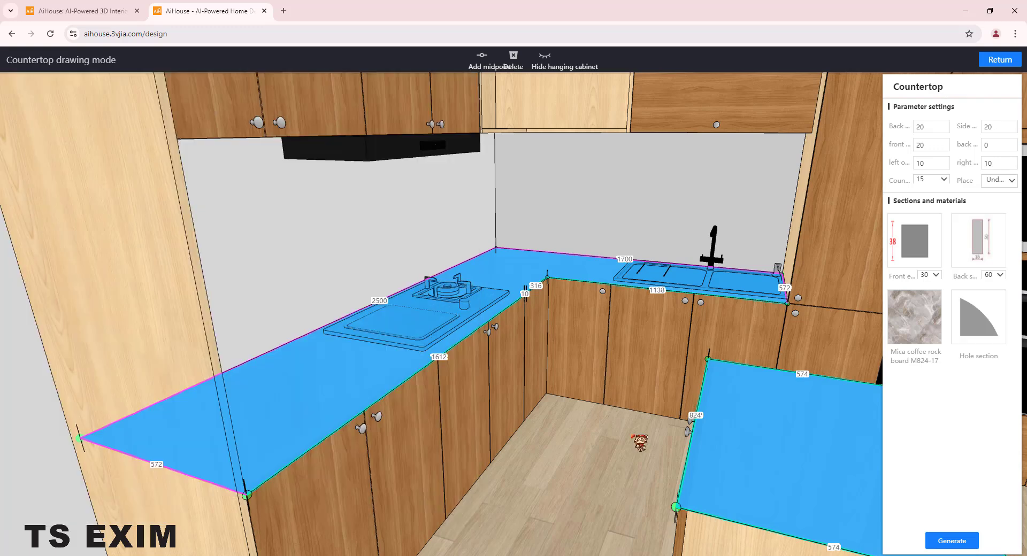
click(957, 542)
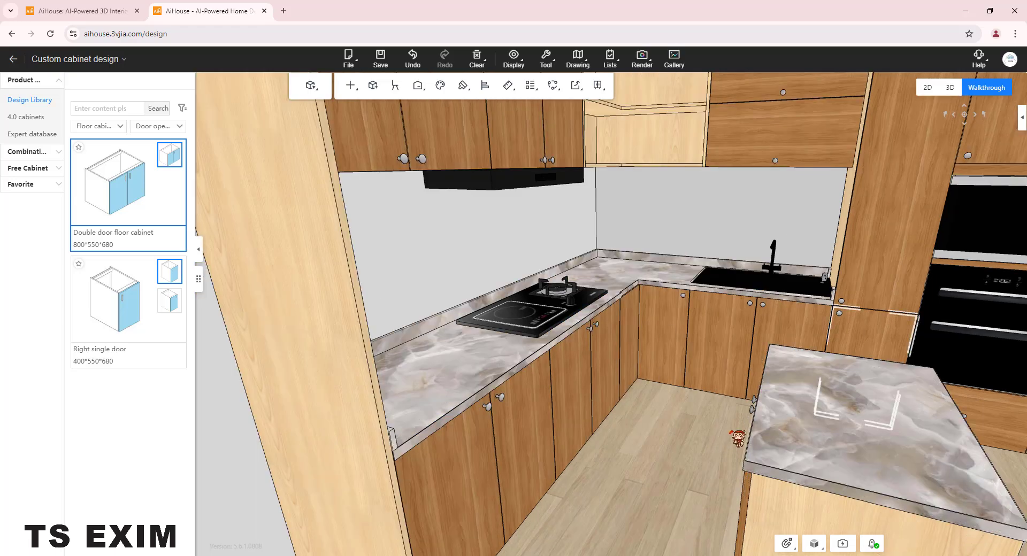
Change the material of the L-shaped countertop with the cooktop and sink to White marble M824-42
drag(731, 433, 713, 466)
click(736, 385)
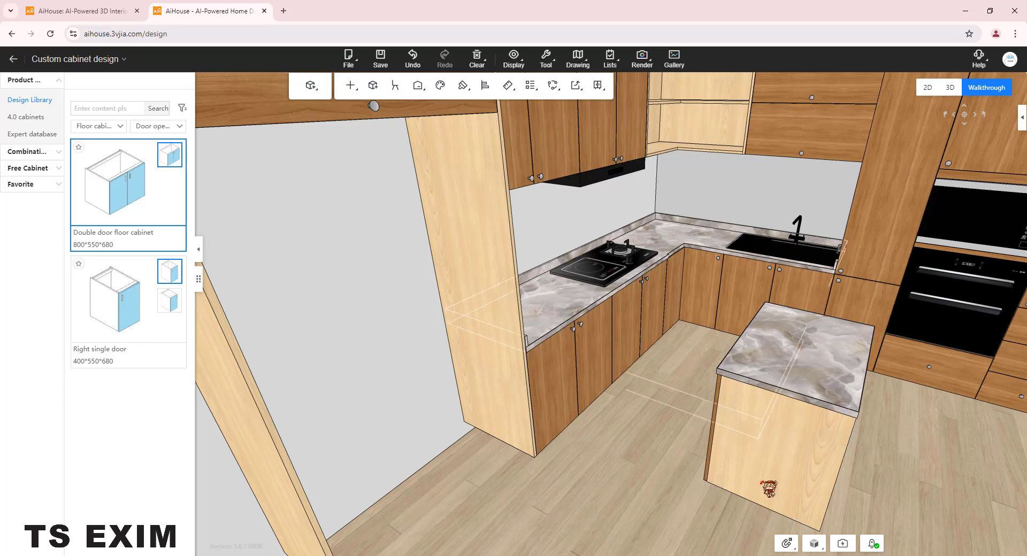
click(566, 308)
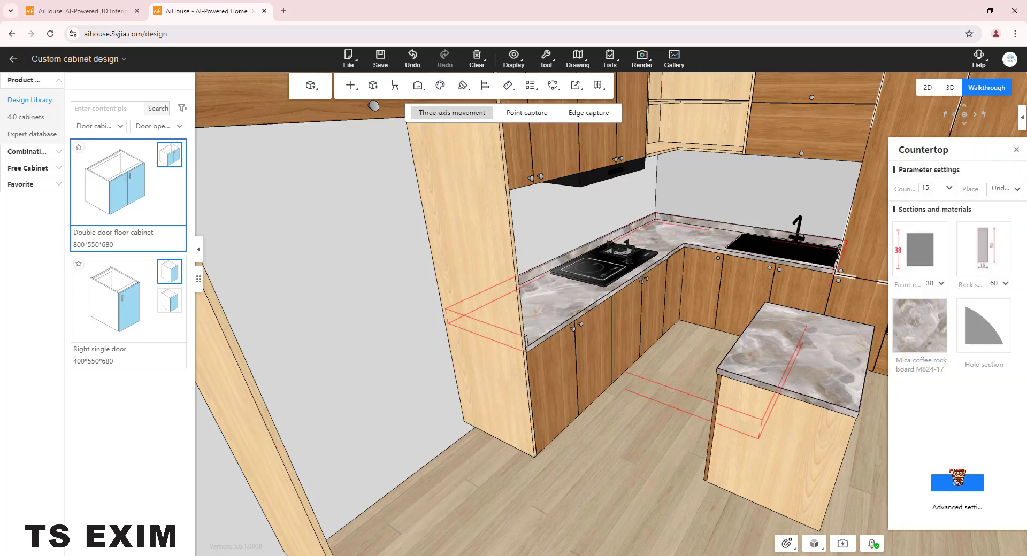
click(925, 327)
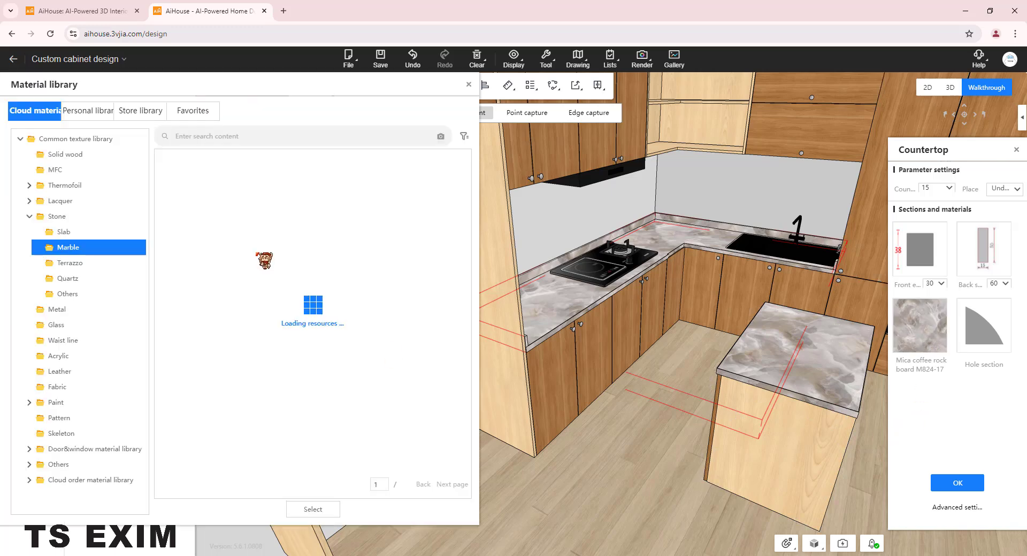
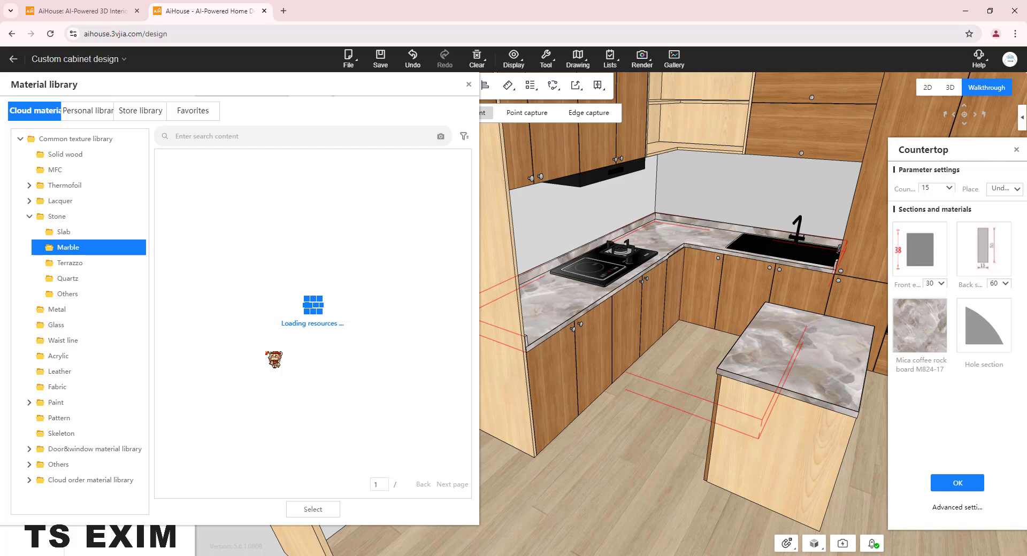
click(80, 266)
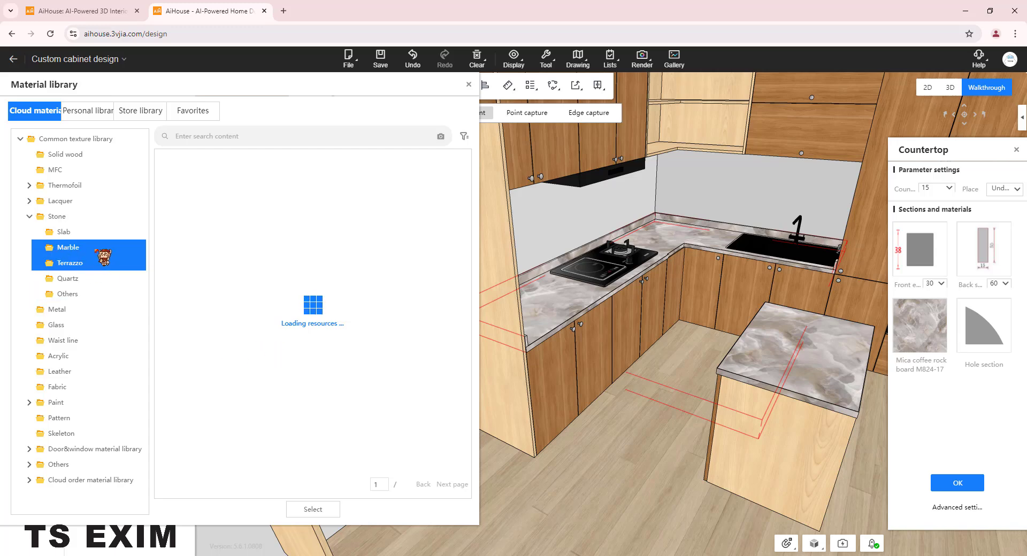
click(94, 250)
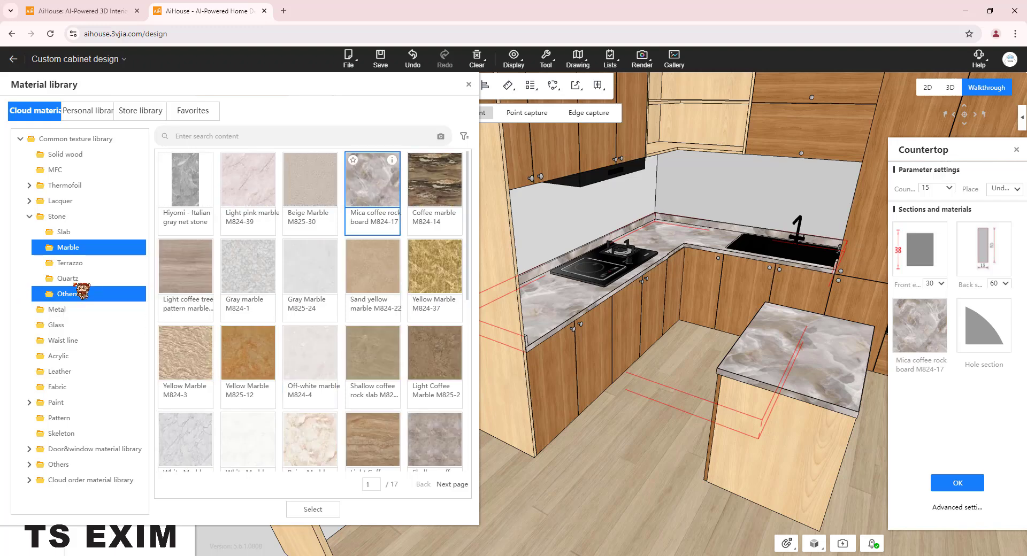
click(393, 347)
scroll(410, 365, down, 2)
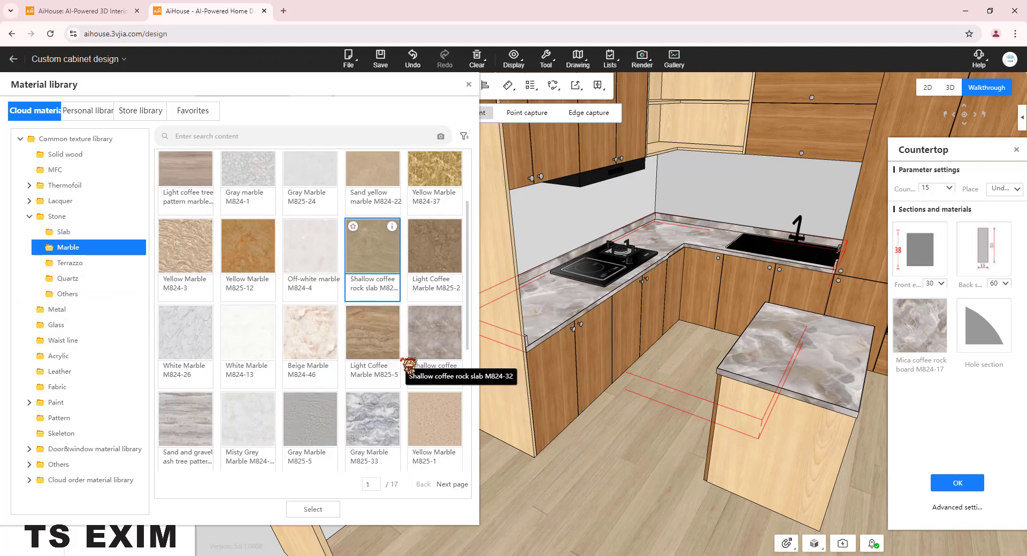
scroll(409, 366, down, 3)
scroll(409, 365, up, 1)
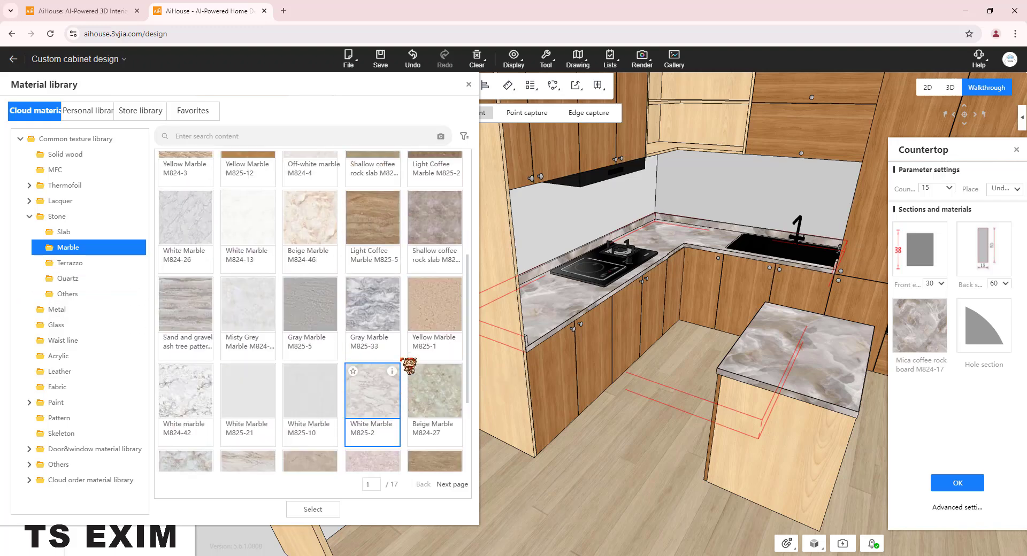
double_click(192, 398)
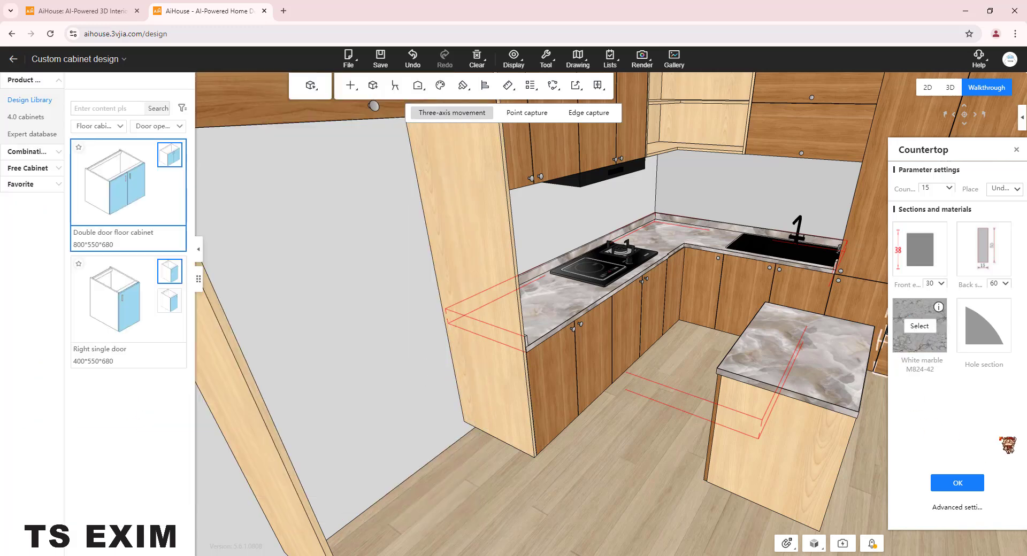
click(976, 483)
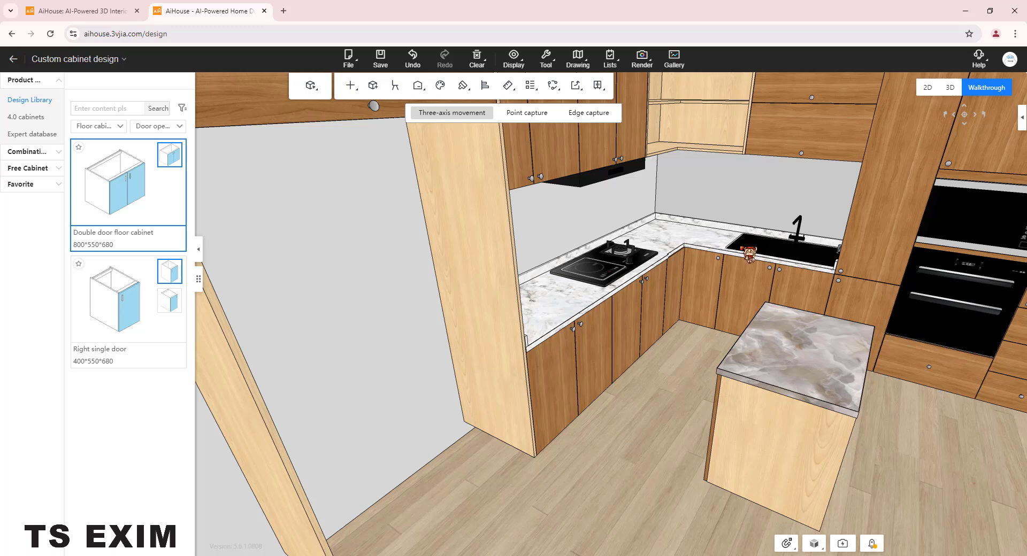
Copy the White marble M824-42 material from the L-shaped countertop onto the island countertop with the Material brush, then exit the brush
click(720, 416)
drag(651, 439, 683, 438)
drag(595, 427, 678, 440)
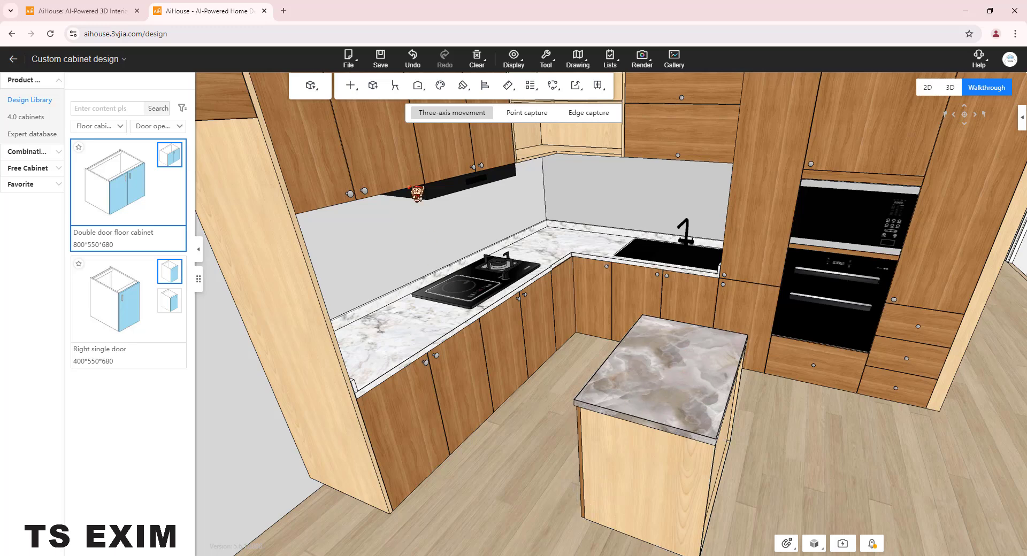
click(464, 86)
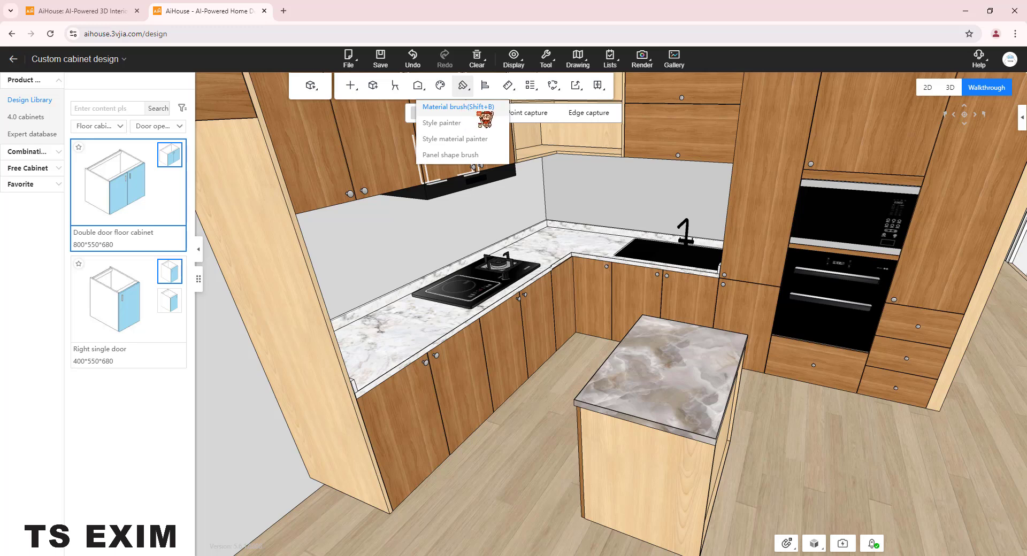
click(482, 110)
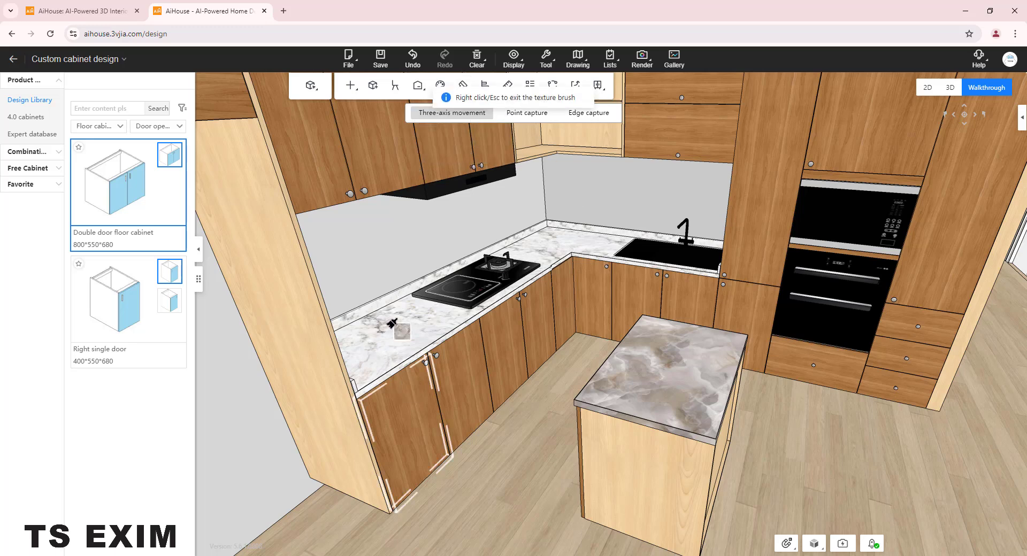
right_click(397, 323)
click(383, 323)
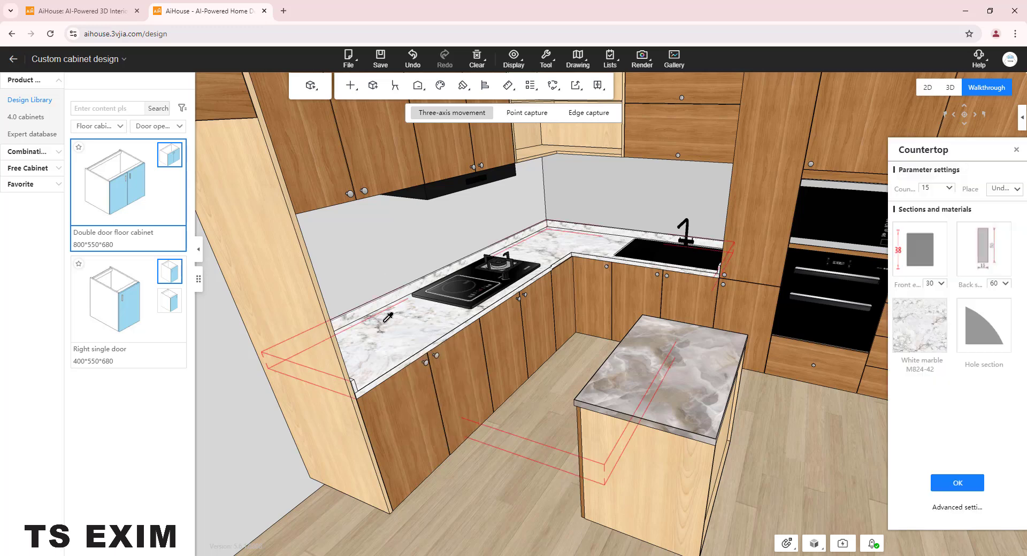
click(638, 364)
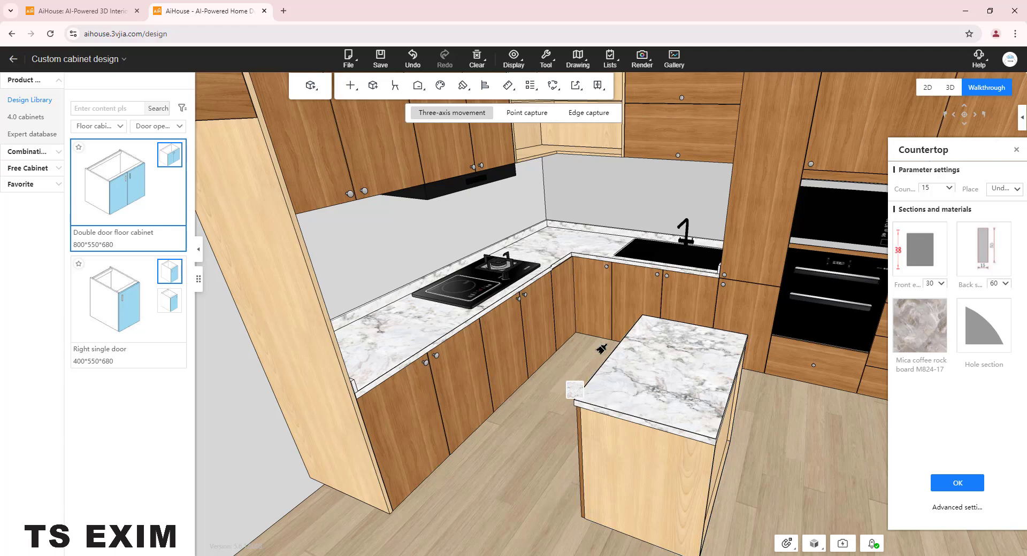
right_click(582, 370)
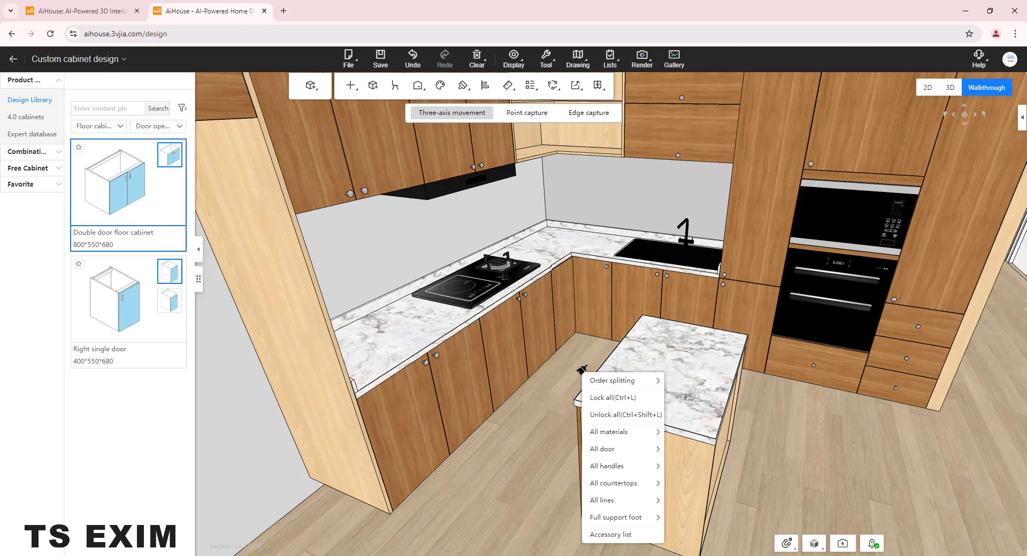
right_click(534, 398)
click(468, 462)
Open the island countertop's advanced settings and extend its short edge outward over the open floor, setting the countertop length to 1400
drag(442, 475, 411, 491)
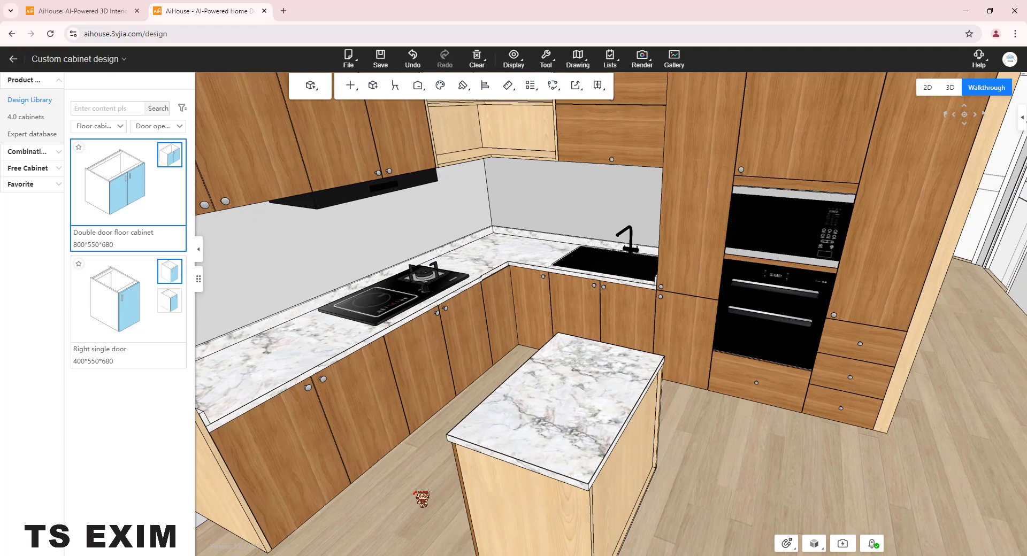
drag(444, 431, 425, 436)
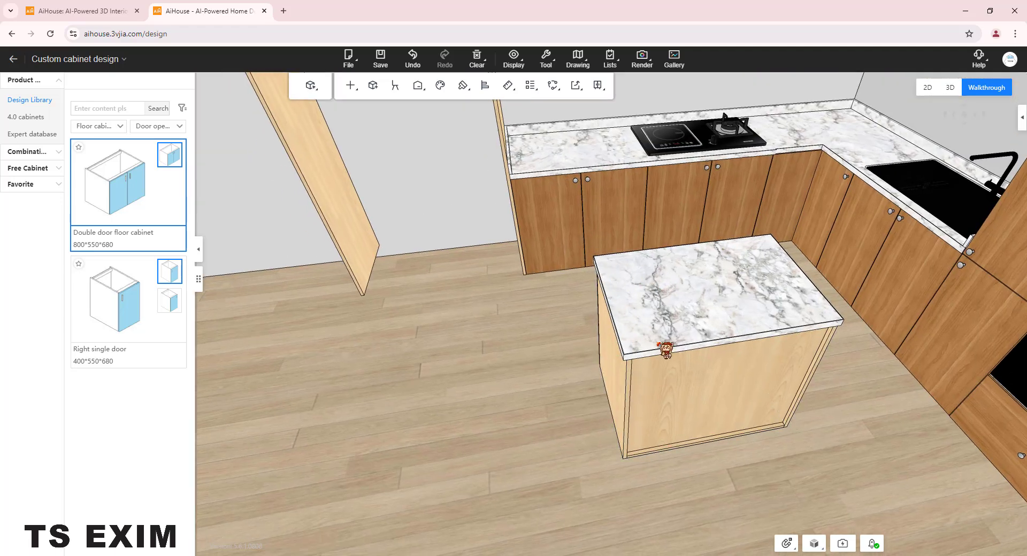
key(d)
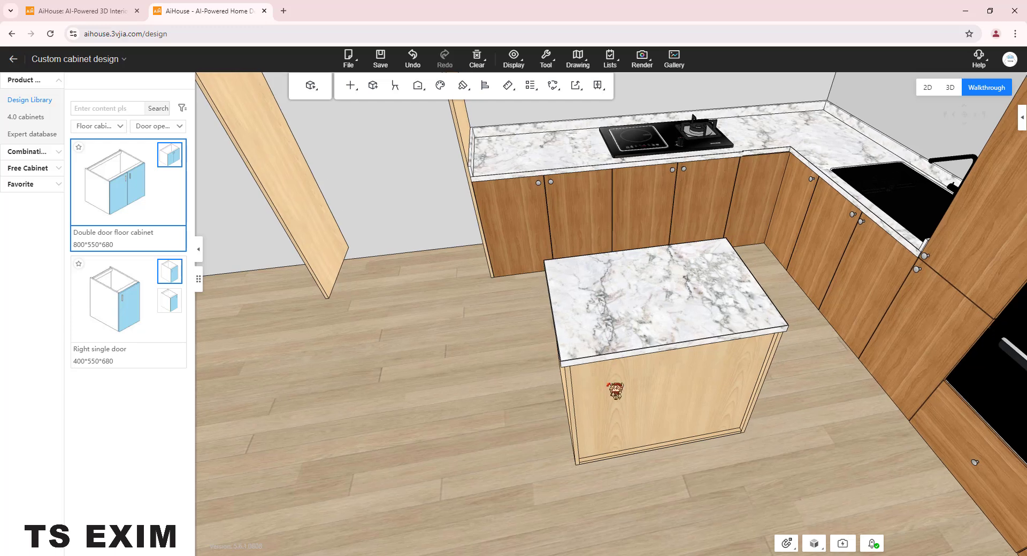
click(624, 293)
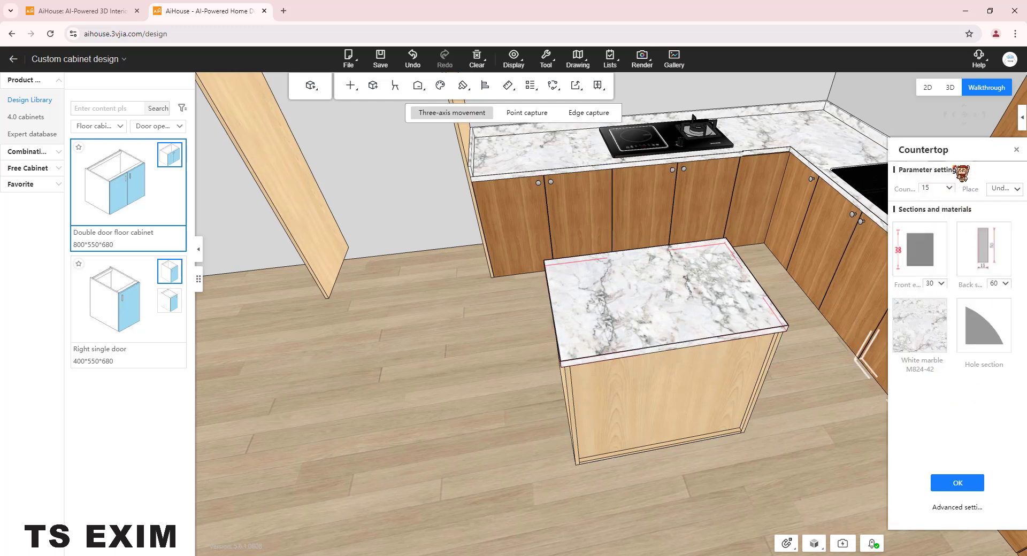
drag(943, 159, 922, 115)
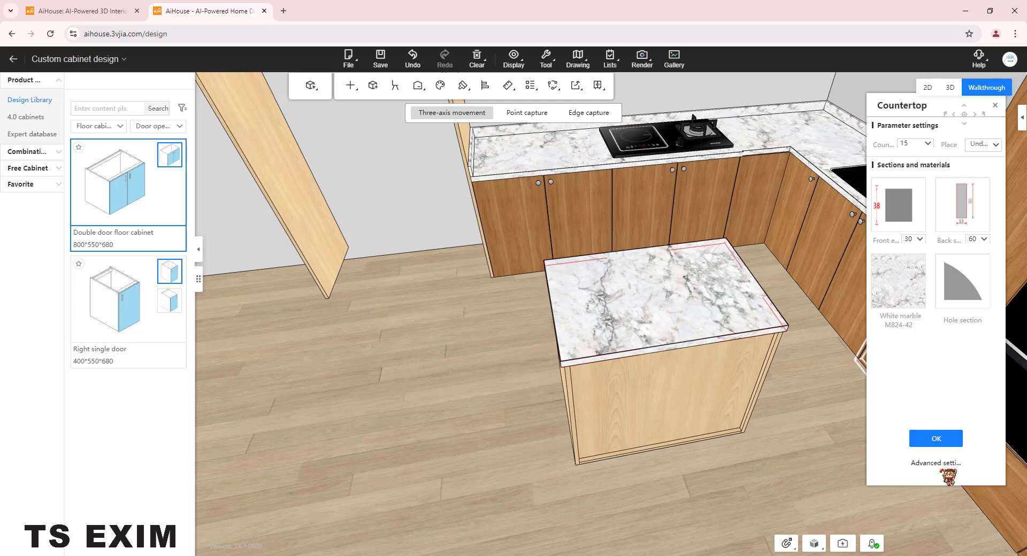
click(928, 465)
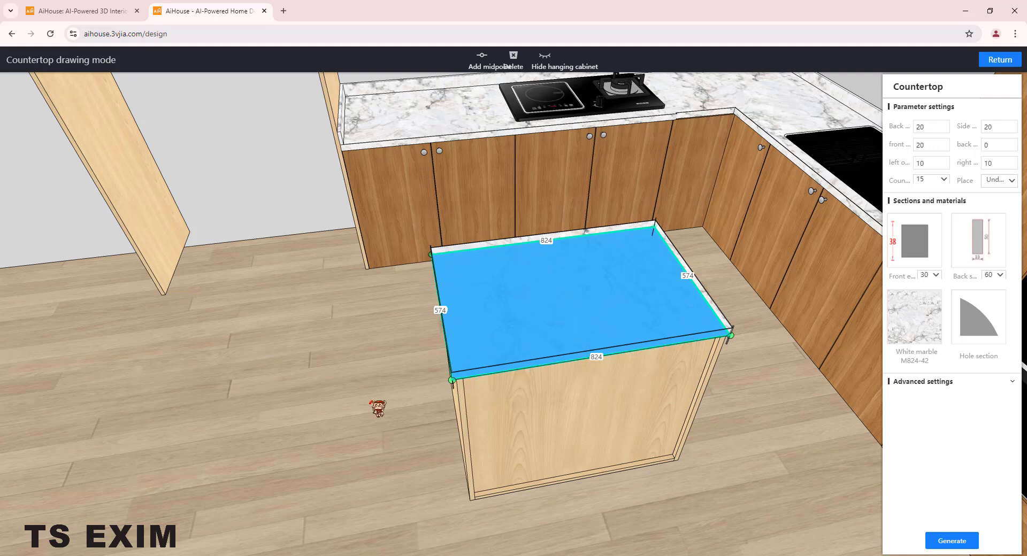
right_drag(374, 403, 577, 344)
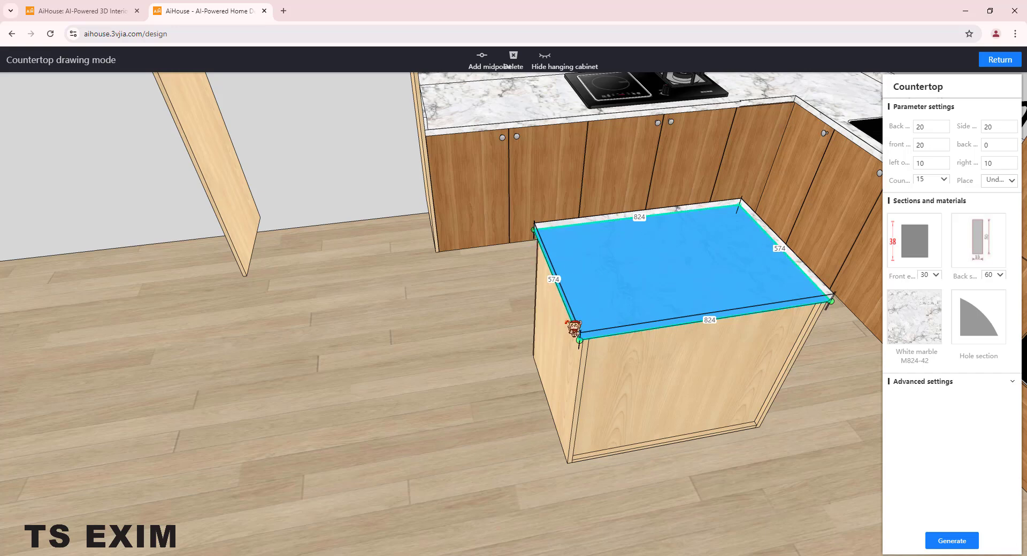
scroll(574, 327, up, 2)
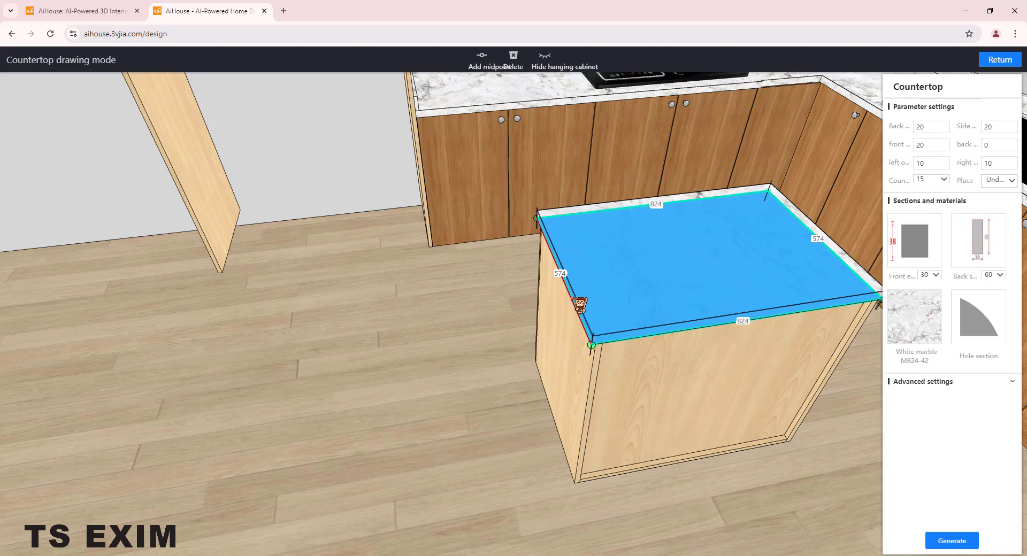
click(574, 298)
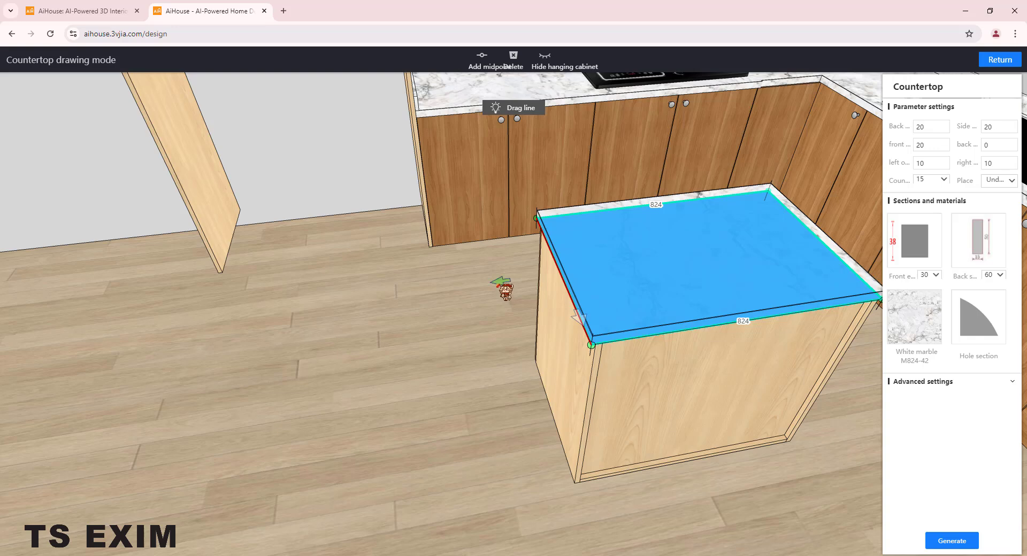
drag(498, 284, 343, 301)
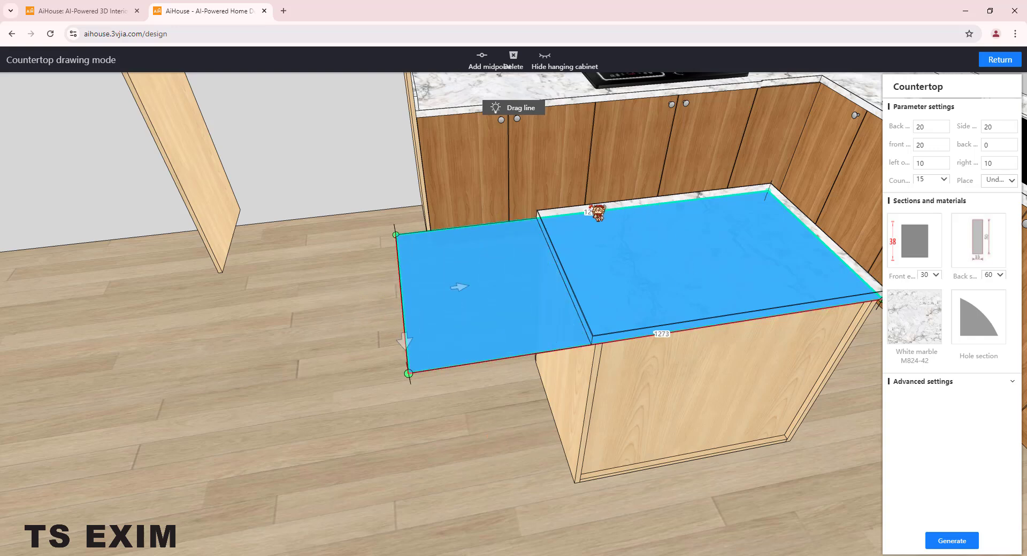
click(591, 212)
key(Return)
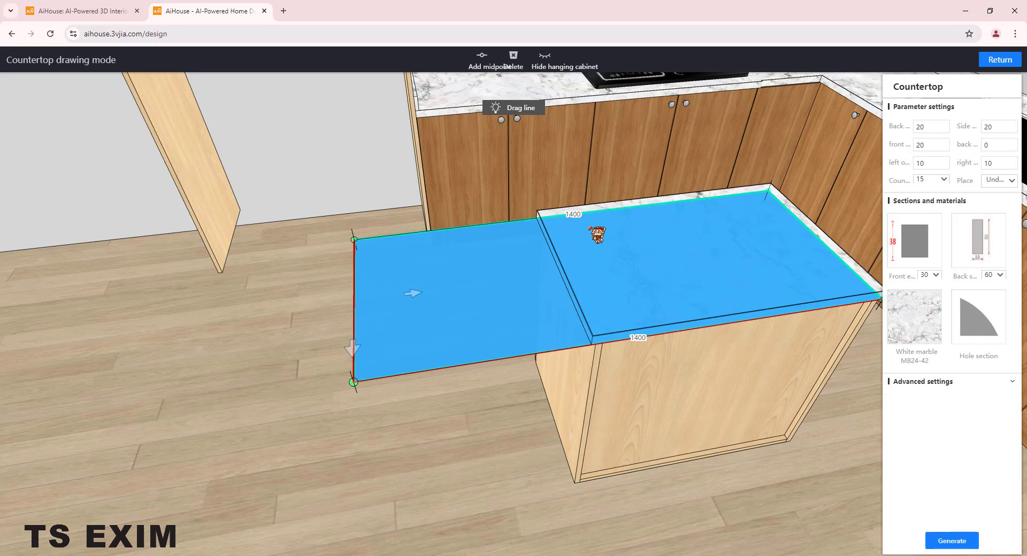
Stretch the island countertop's overhanging edge further out, set the length to 1500 and generate the countertop
click(569, 213)
drag(417, 297, 361, 299)
click(568, 217)
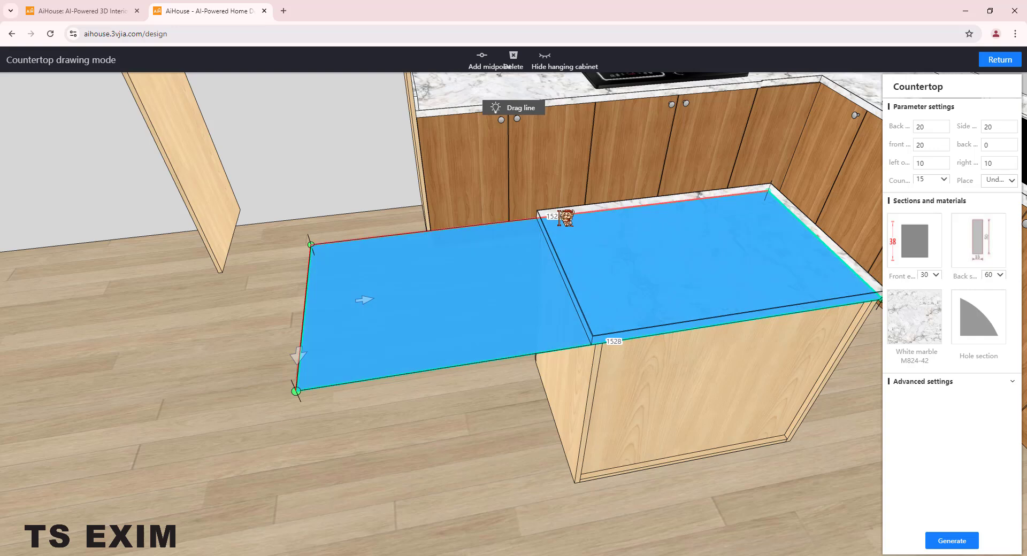
click(563, 214)
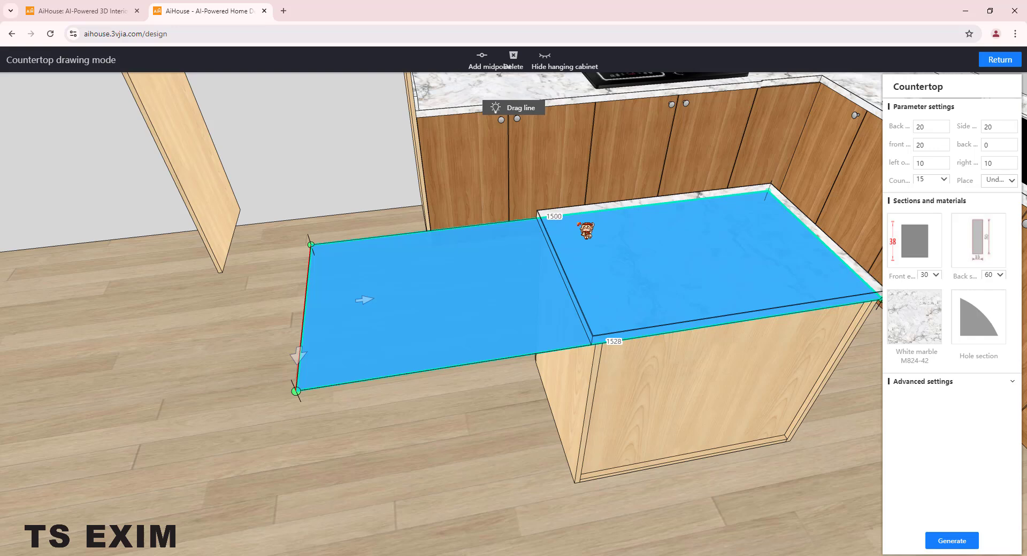
click(952, 542)
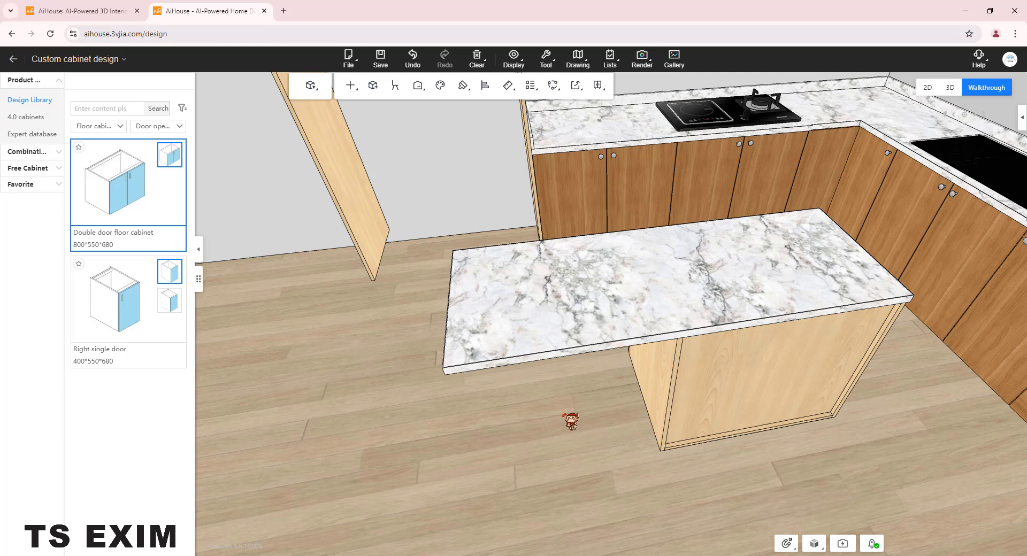
Reopen the island countertop's advanced settings, extend its overhanging end to a length of 1600 and regenerate it
key(s)
key(d)
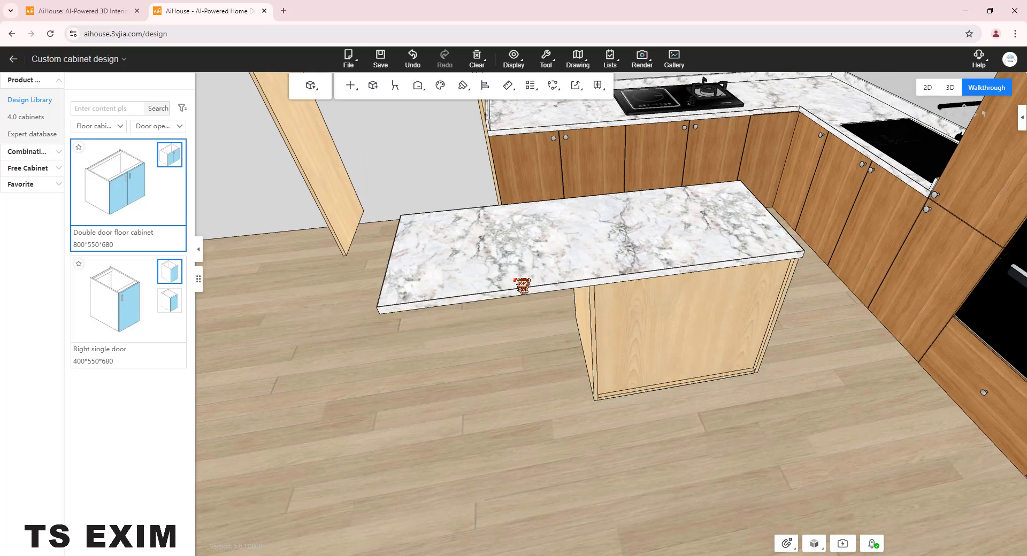
drag(533, 411, 516, 409)
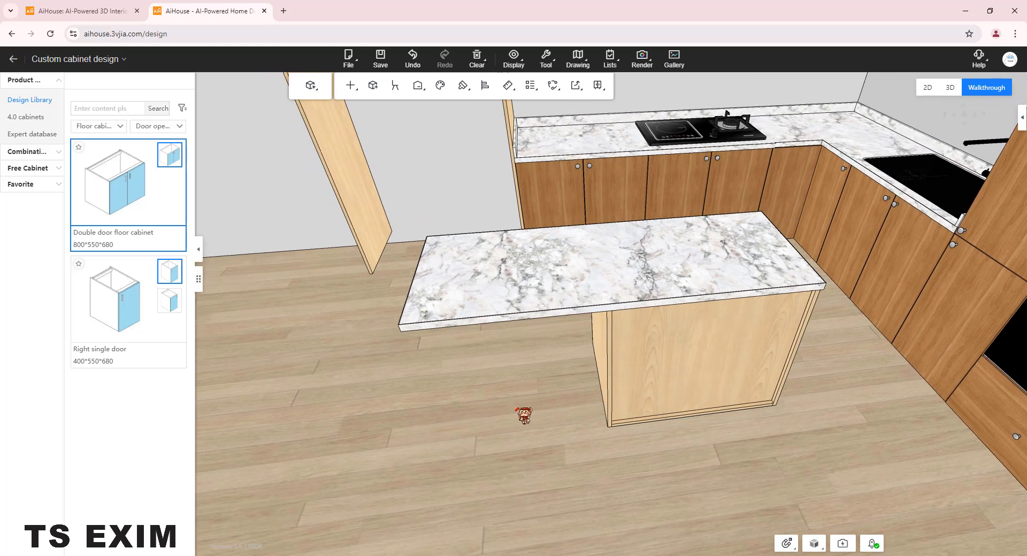
click(519, 286)
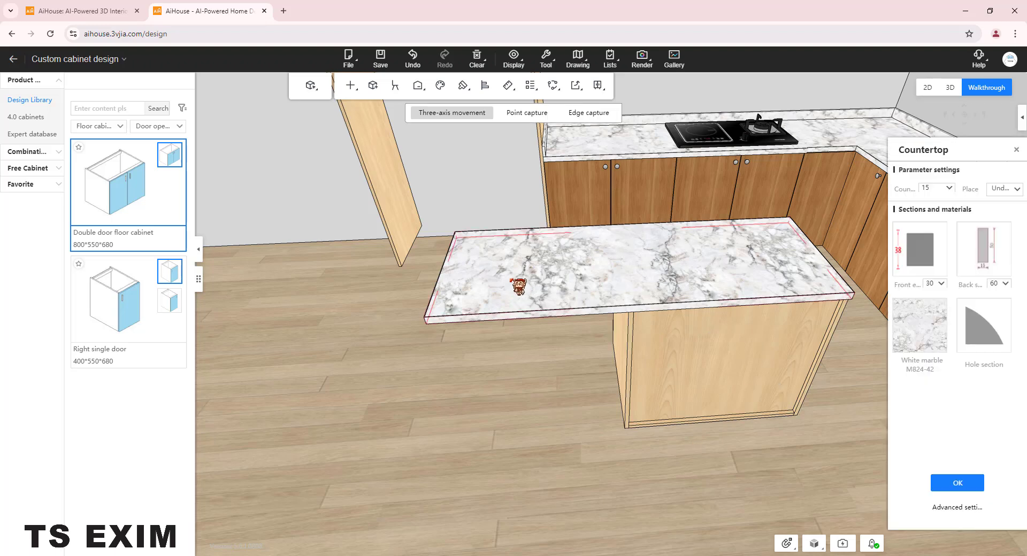
click(953, 508)
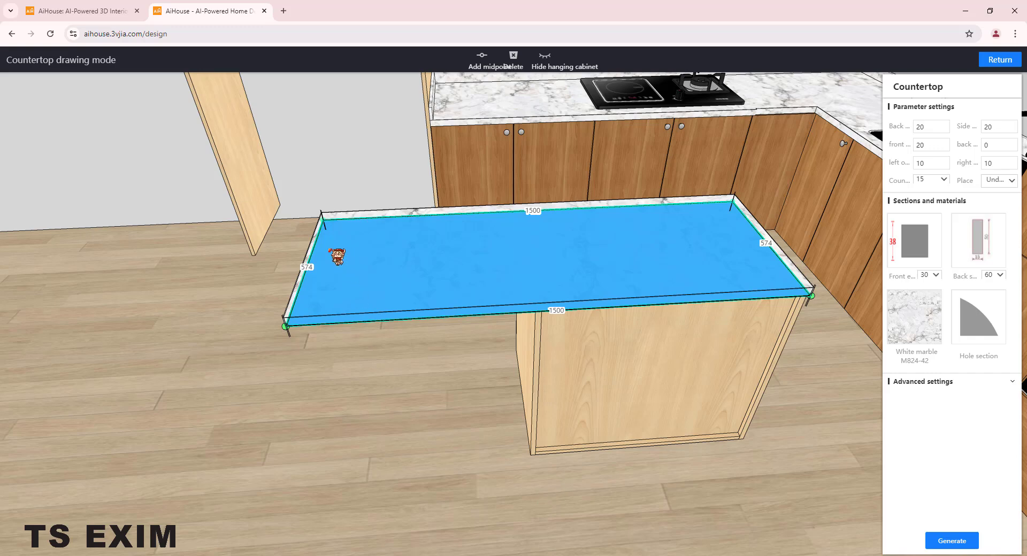
click(315, 249)
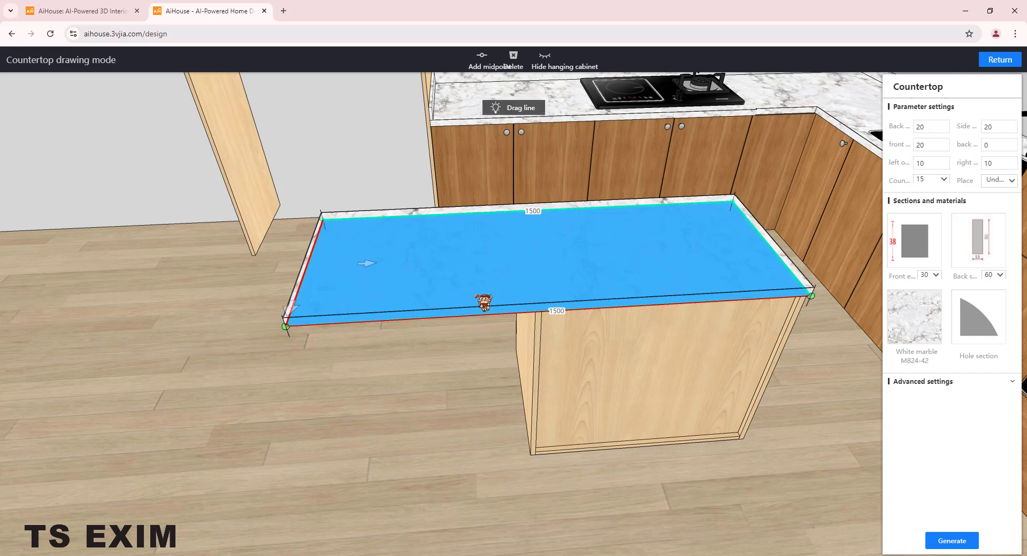
drag(328, 268, 278, 270)
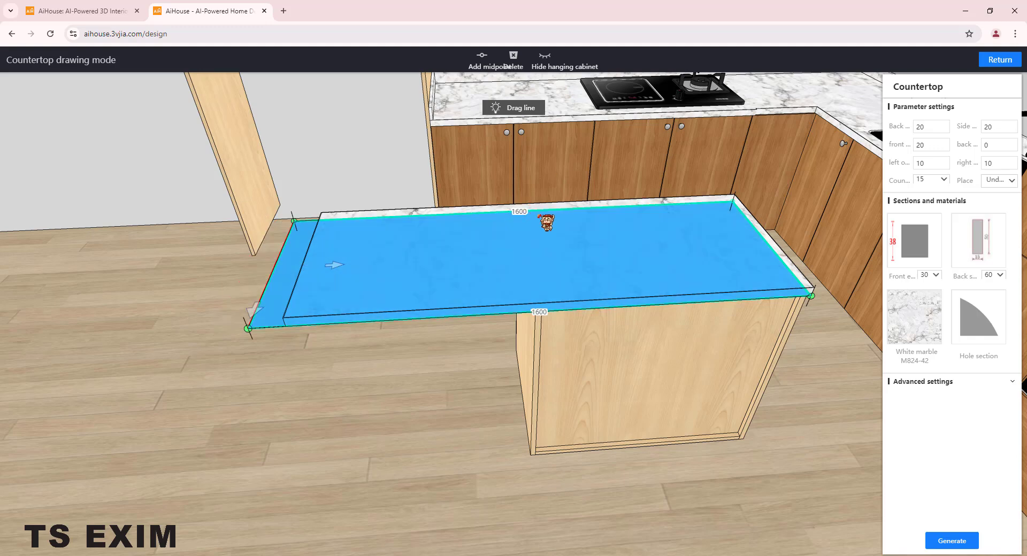
click(954, 540)
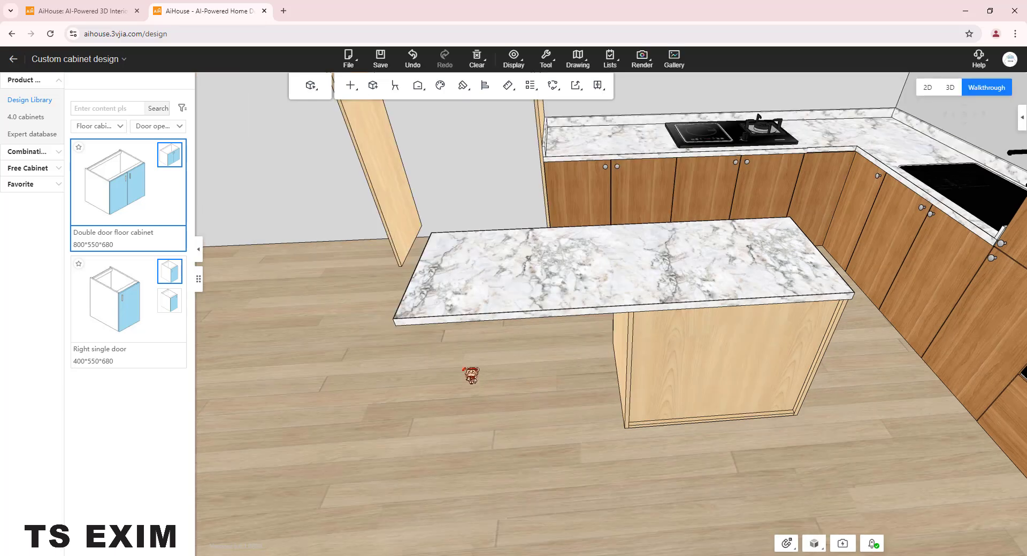
Select the L-shaped countertop beside the cooktop and open its advanced settings
key(w)
key(d)
key(w)
key(d)
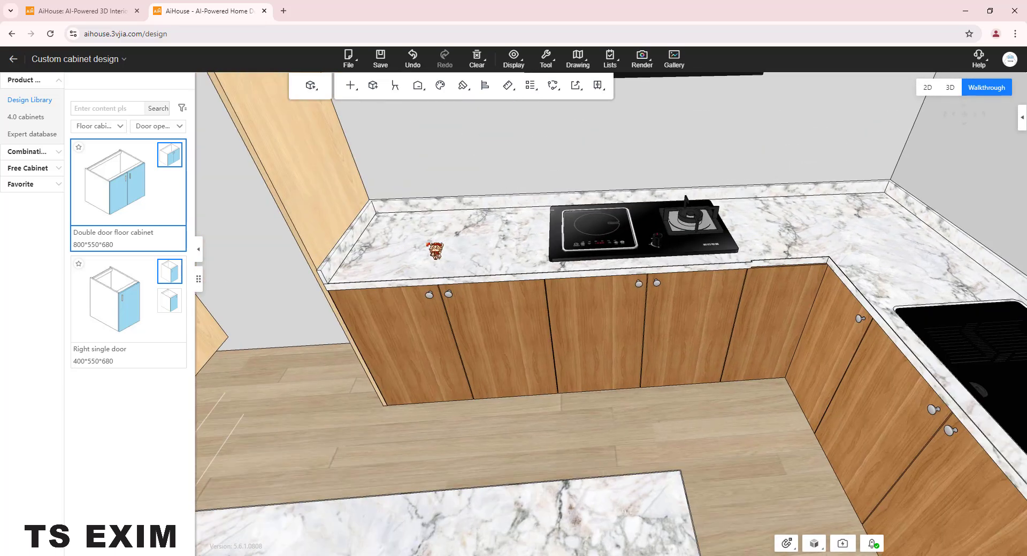
scroll(712, 452, up, 2)
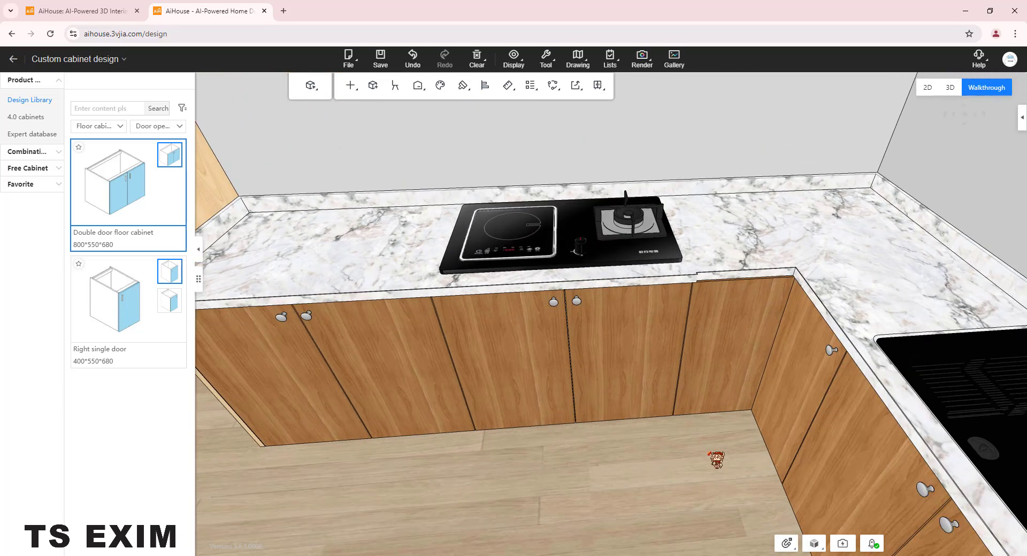
key(w)
key(d)
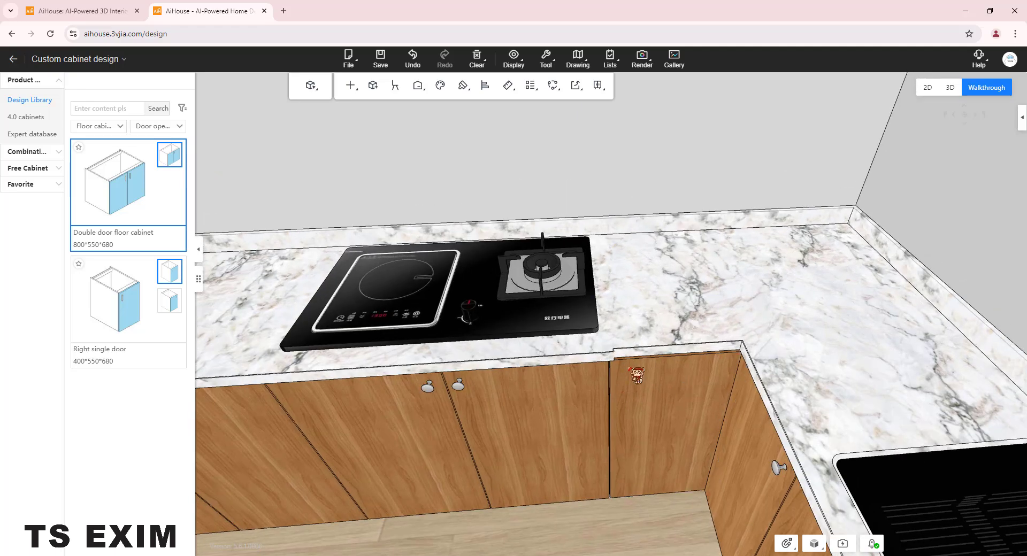
drag(716, 288, 722, 368)
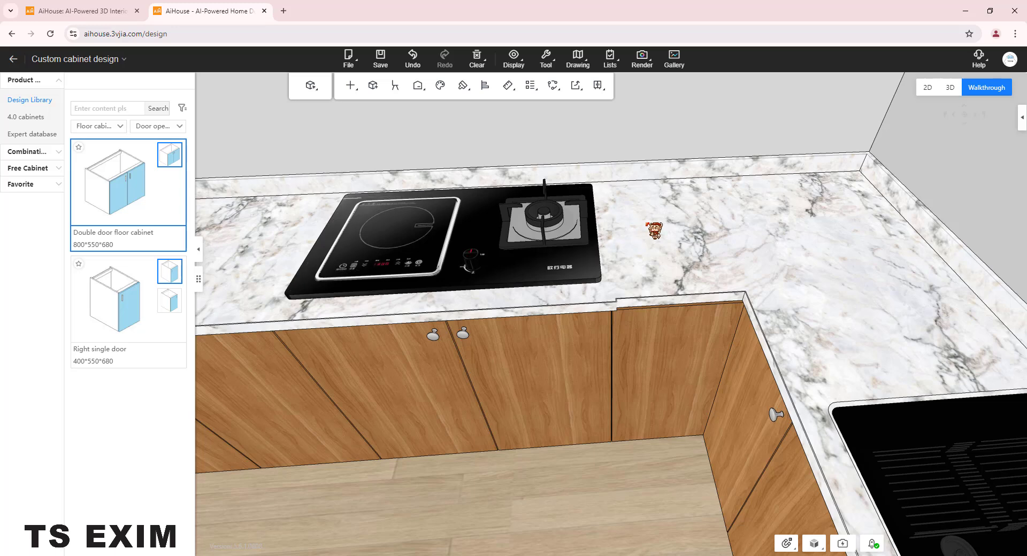
click(658, 231)
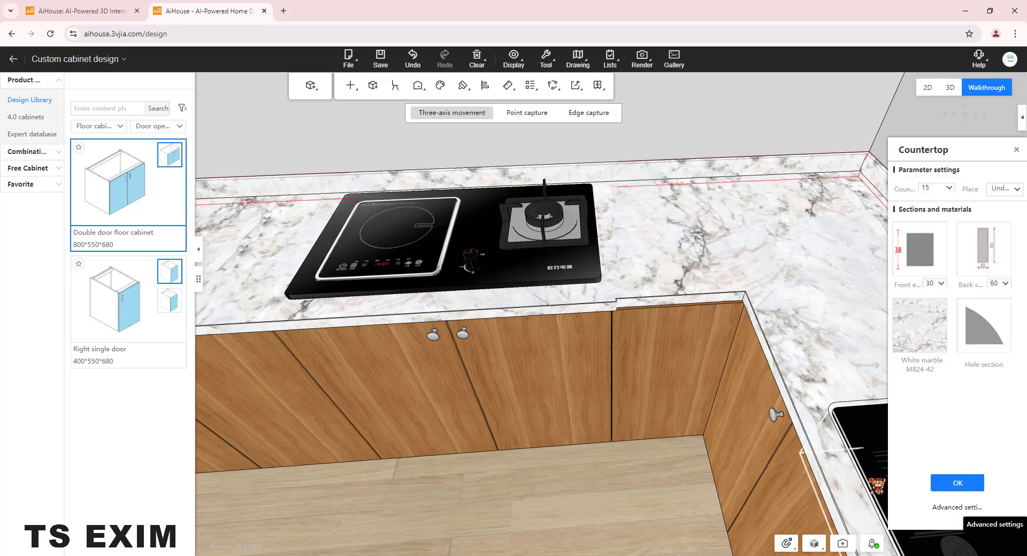
click(971, 510)
Straighten the countertop's front edge by moving the recessed segment near the inner corner flush, removing the leftover vertex and generating the countertop
scroll(612, 385, up, 5)
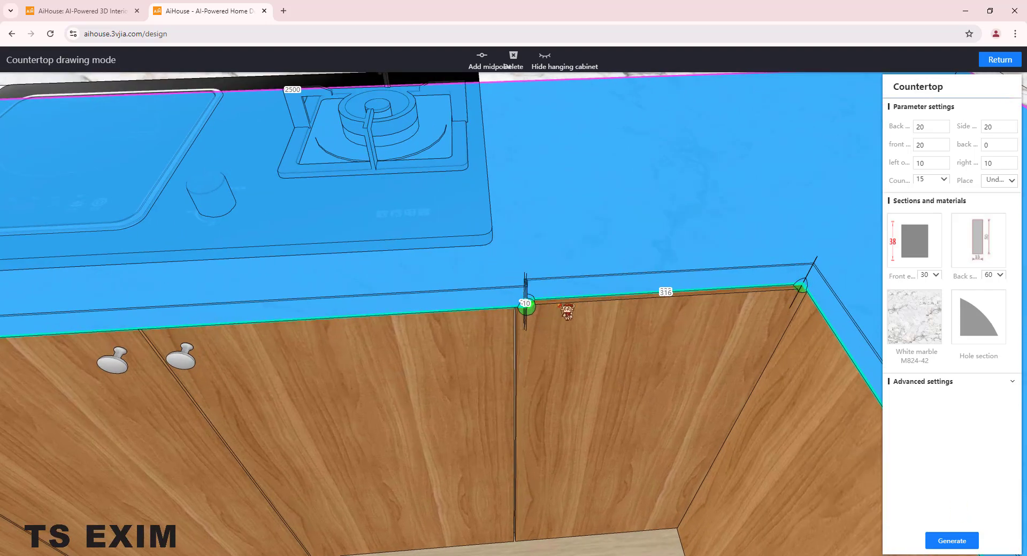
drag(673, 510, 663, 509)
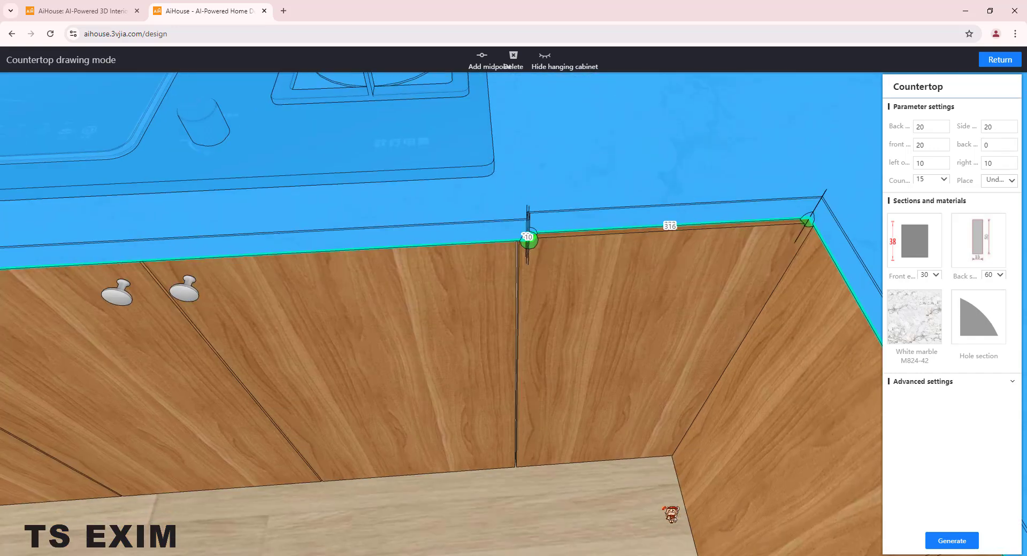
drag(656, 312, 596, 303)
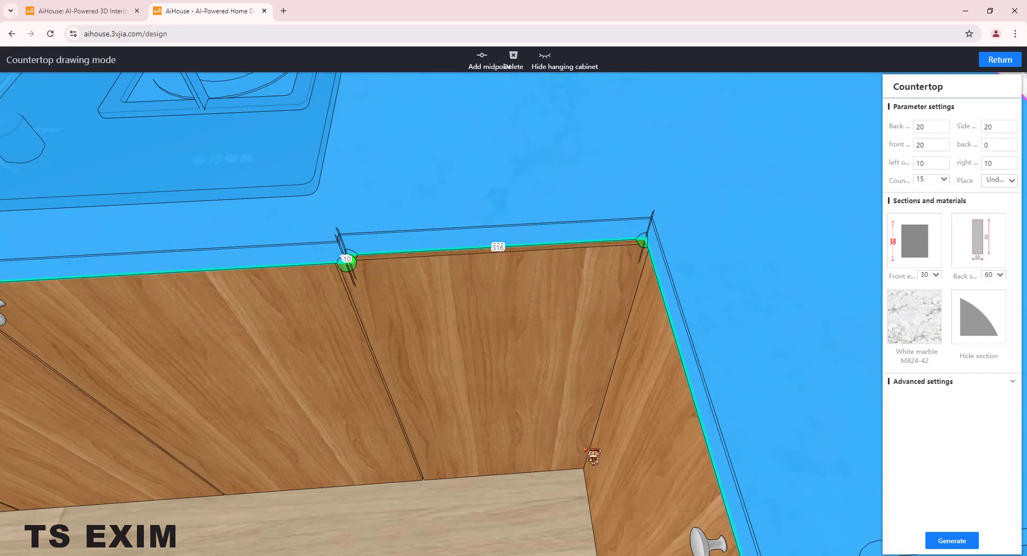
drag(550, 490, 564, 492)
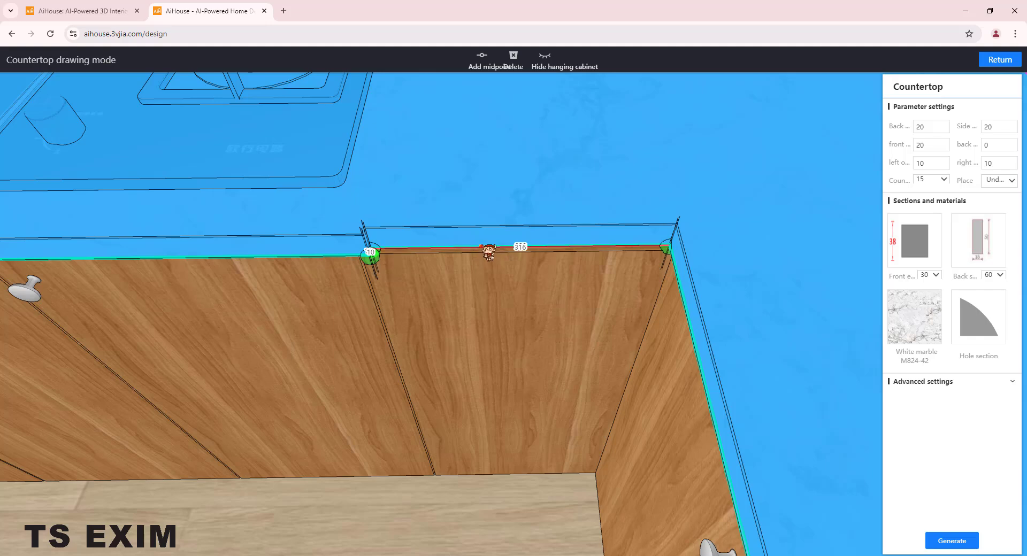
click(481, 246)
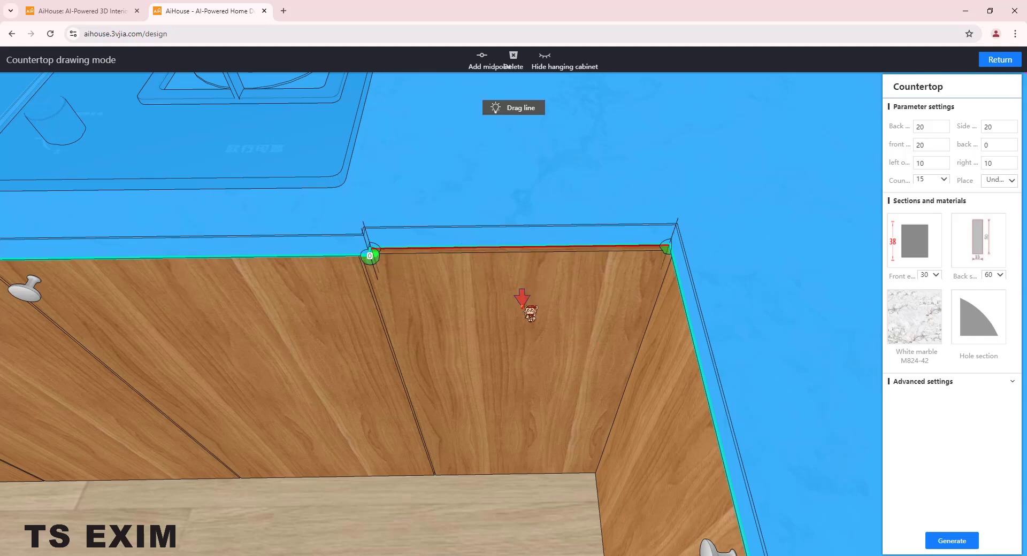
drag(523, 305, 536, 397)
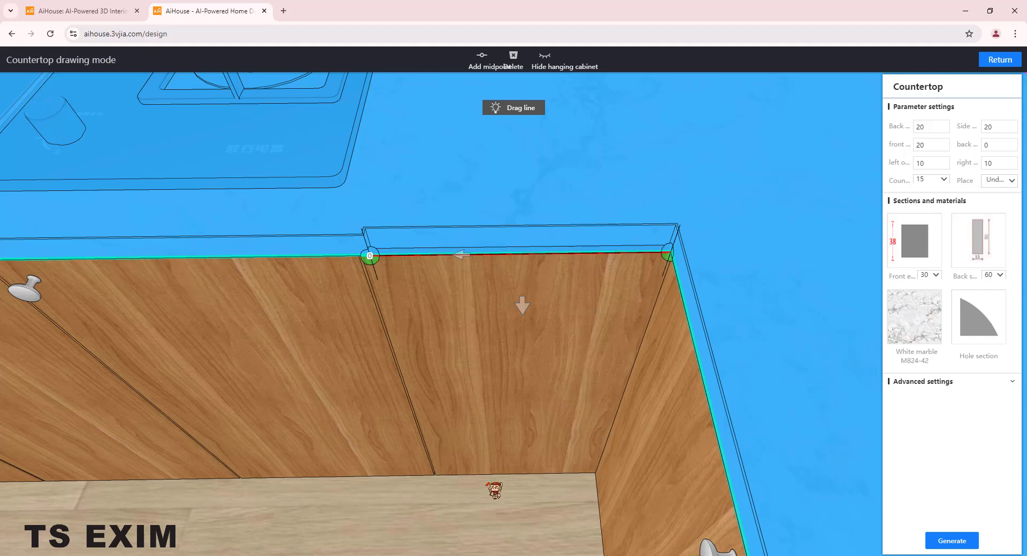
click(377, 262)
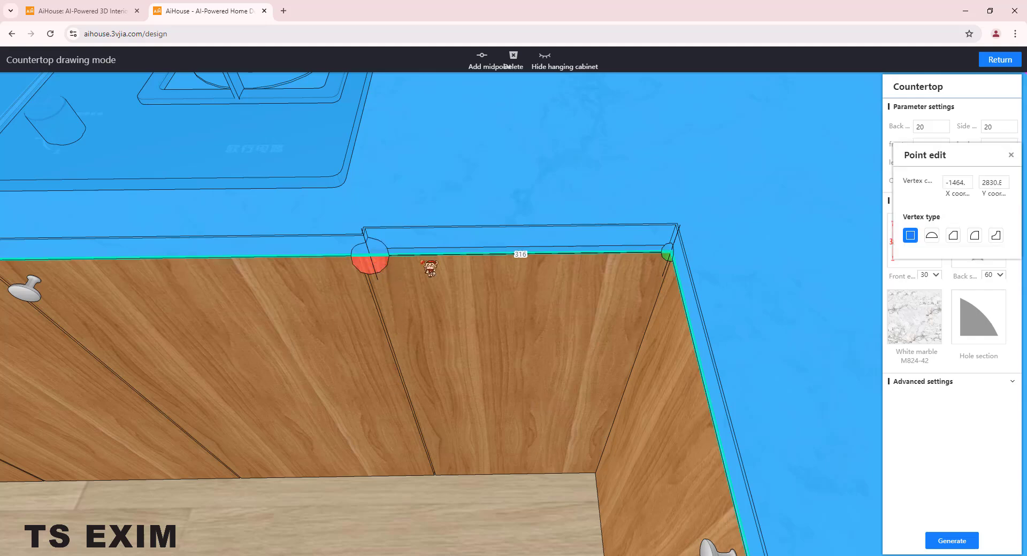
click(394, 268)
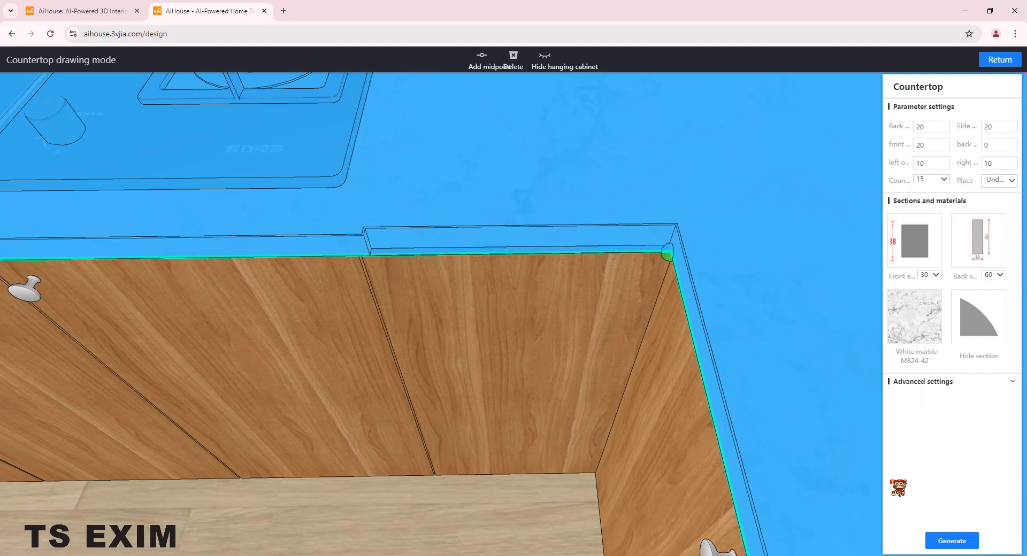
click(967, 541)
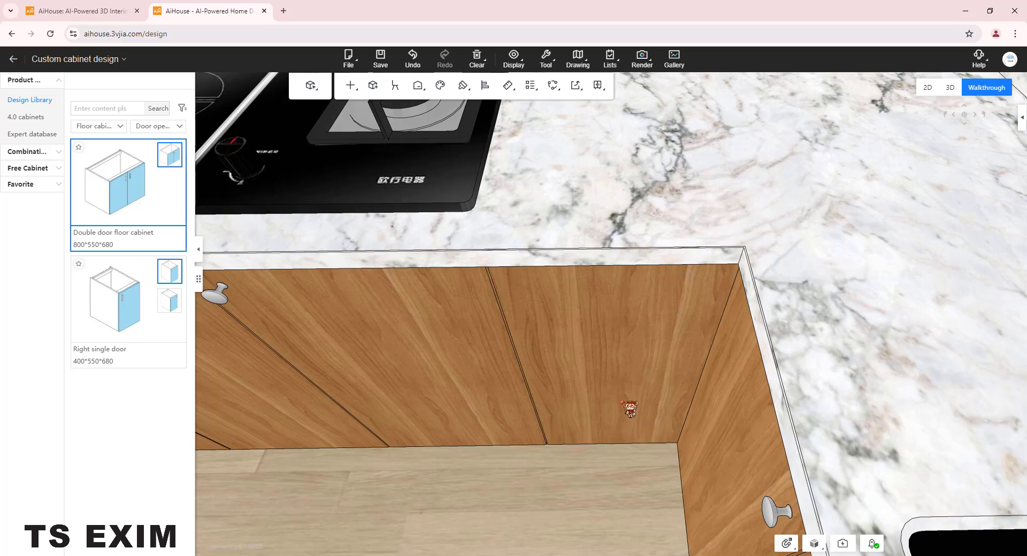
Start creating a side countertop for the island and choose the short edge of the overhanging end
scroll(631, 401, down, 5)
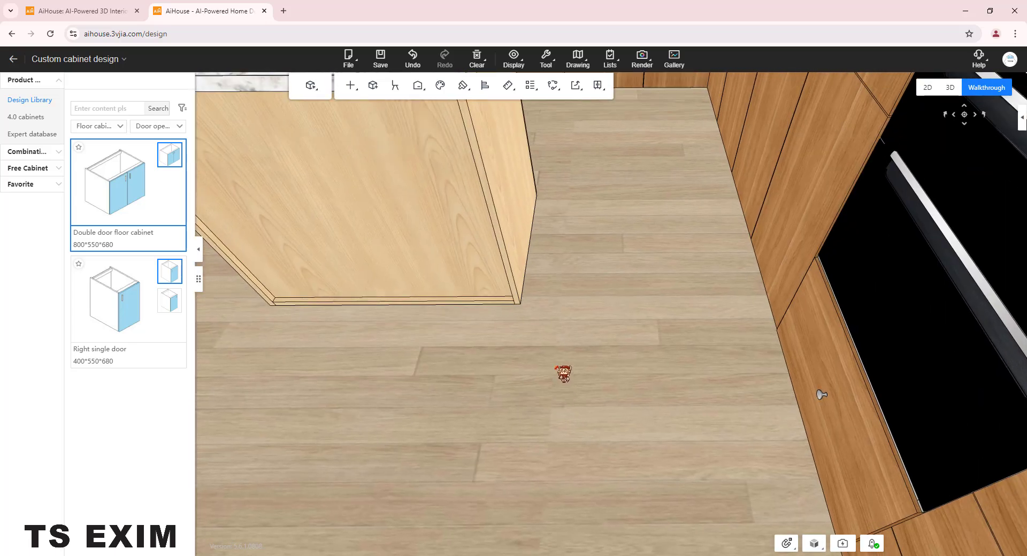
scroll(562, 374, down, 5)
key(a)
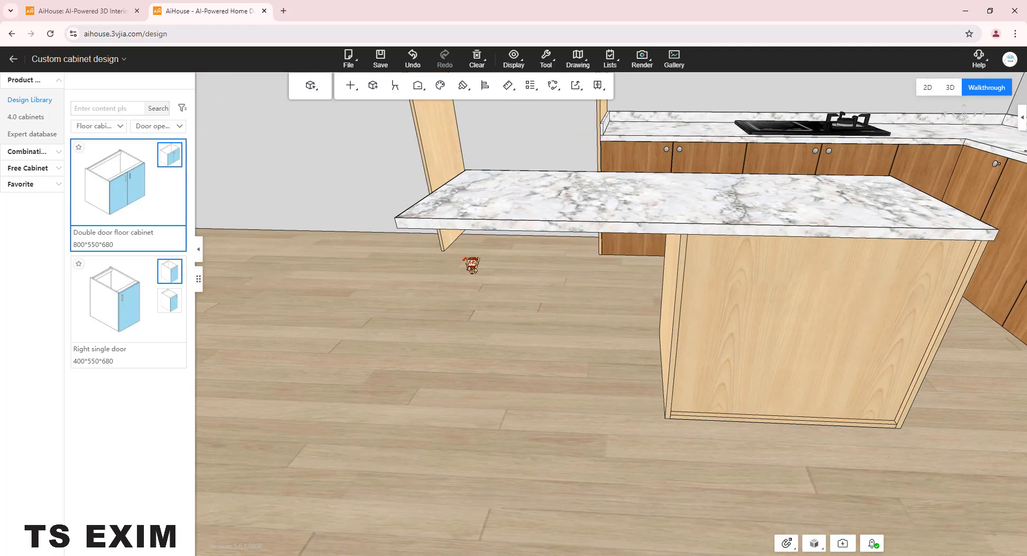
scroll(483, 333, down, 4)
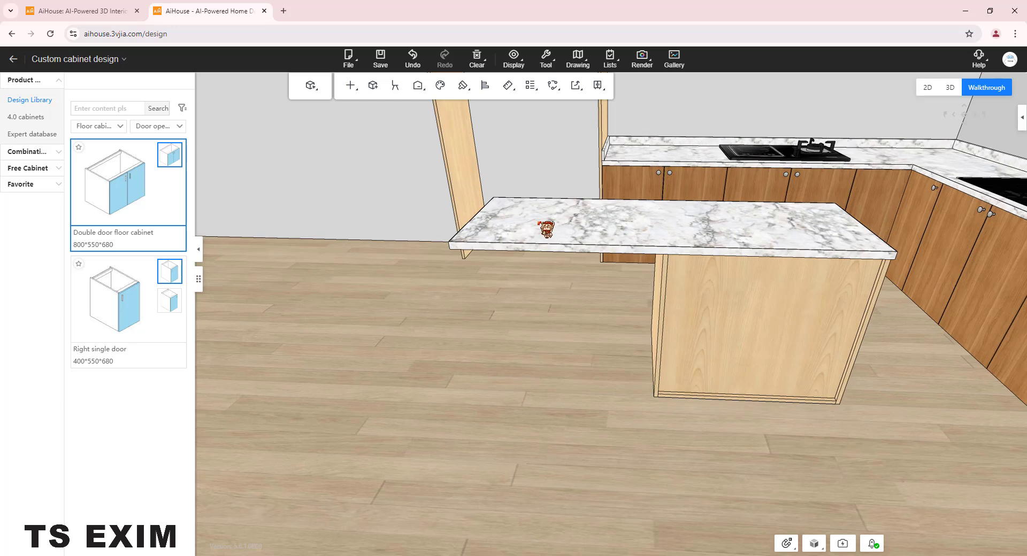
right_click(542, 226)
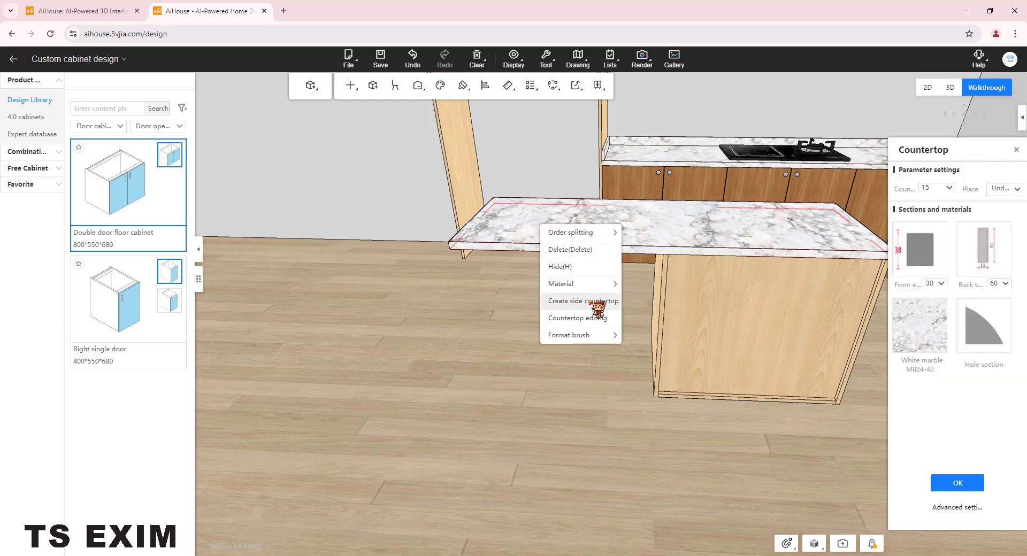
click(571, 318)
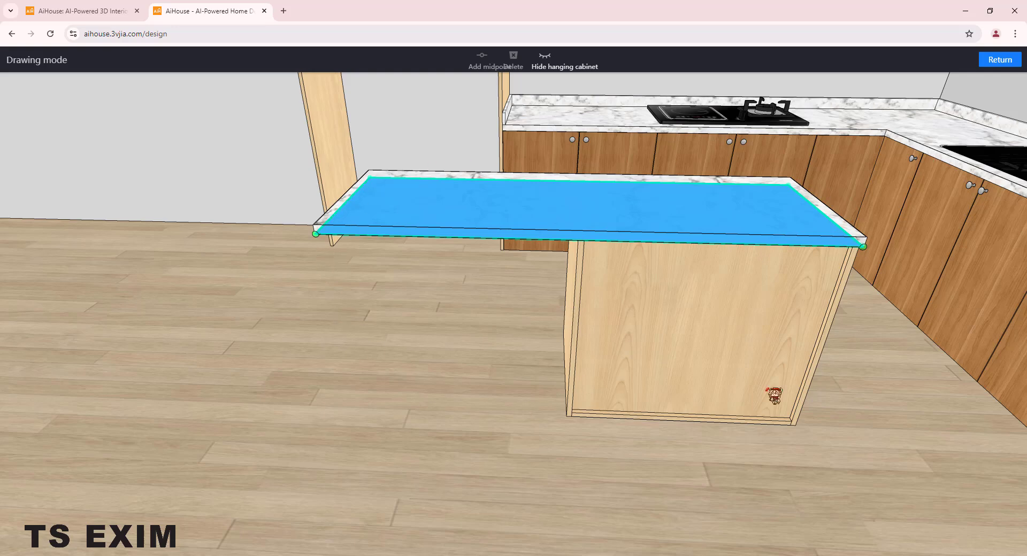
right_drag(382, 331, 590, 271)
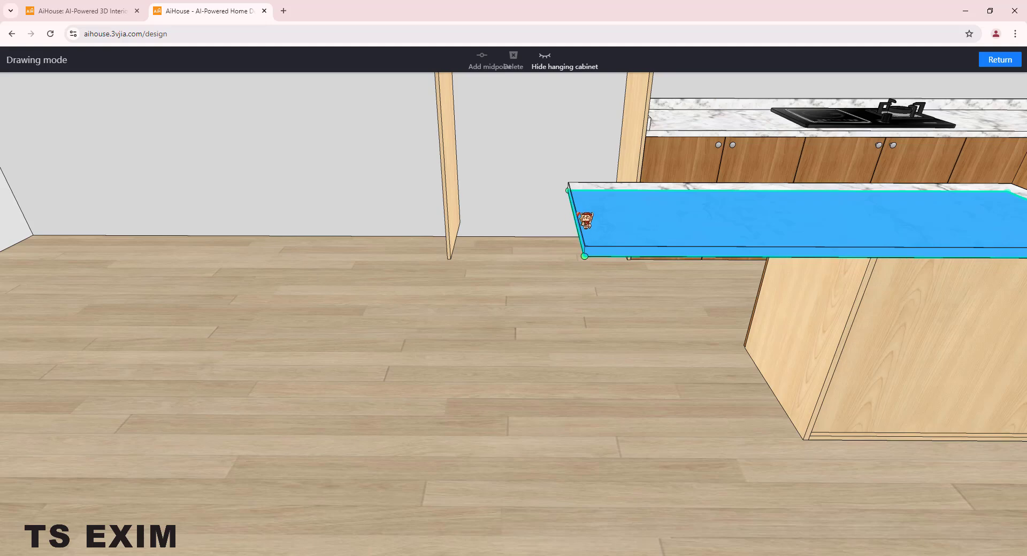
right_drag(449, 394, 486, 274)
click(496, 272)
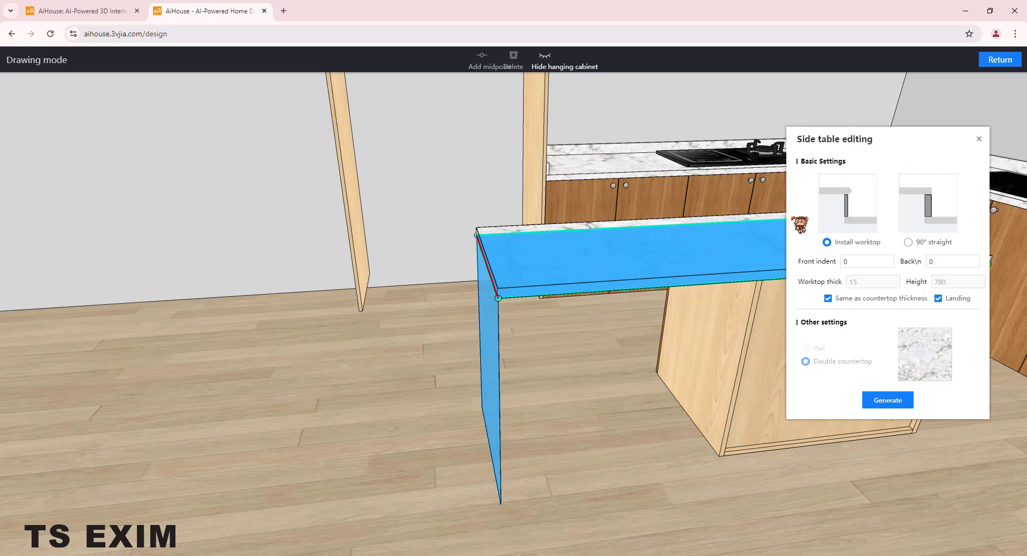
Set the side countertop's connection to 90° straight and its thickness to 20, independent of the countertop thickness
click(856, 218)
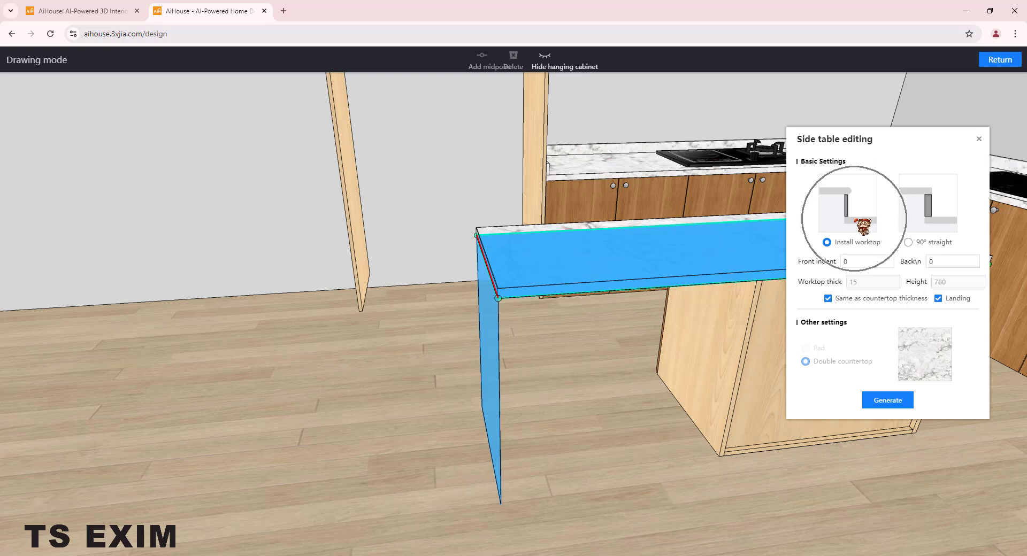
click(920, 229)
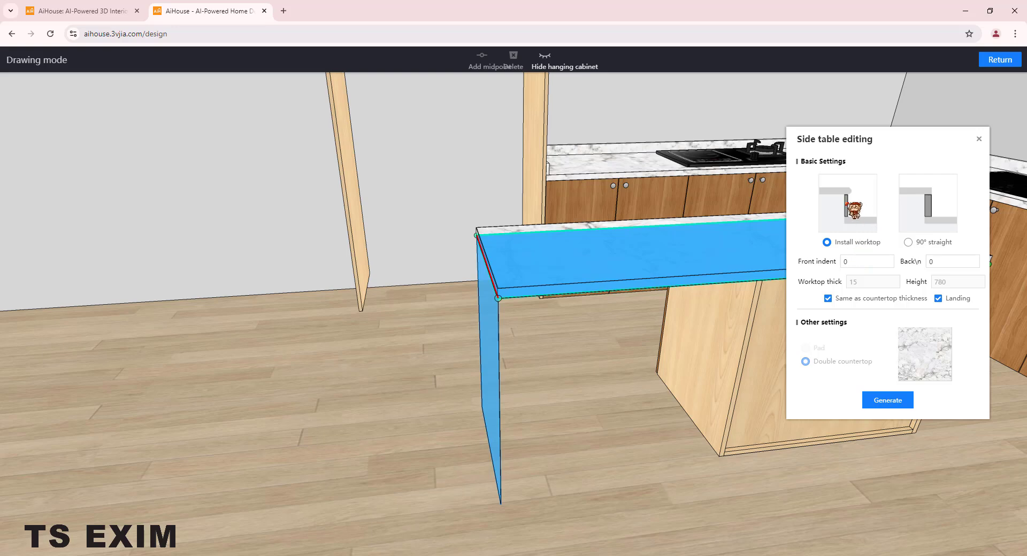
click(842, 227)
click(929, 229)
click(909, 242)
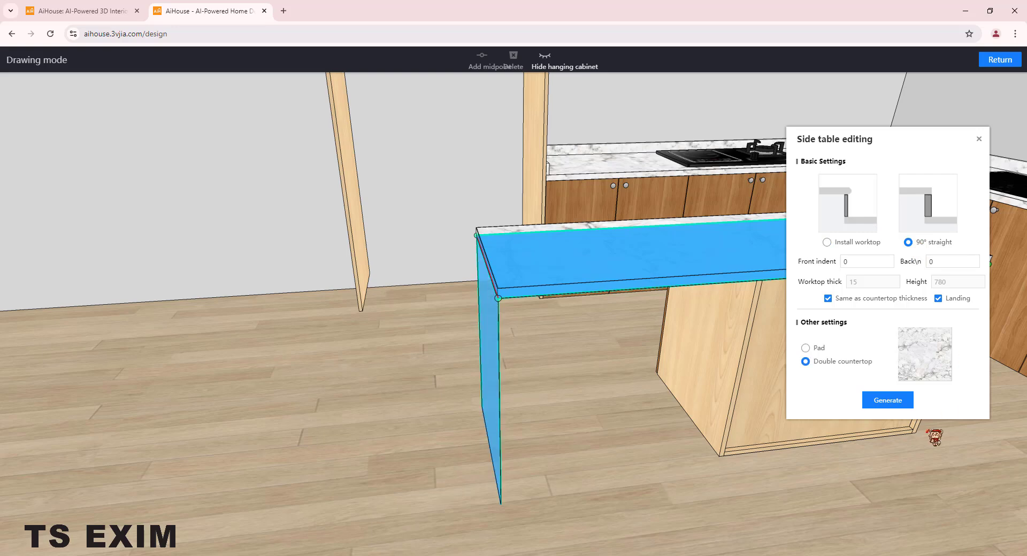
click(828, 299)
double_click(872, 282)
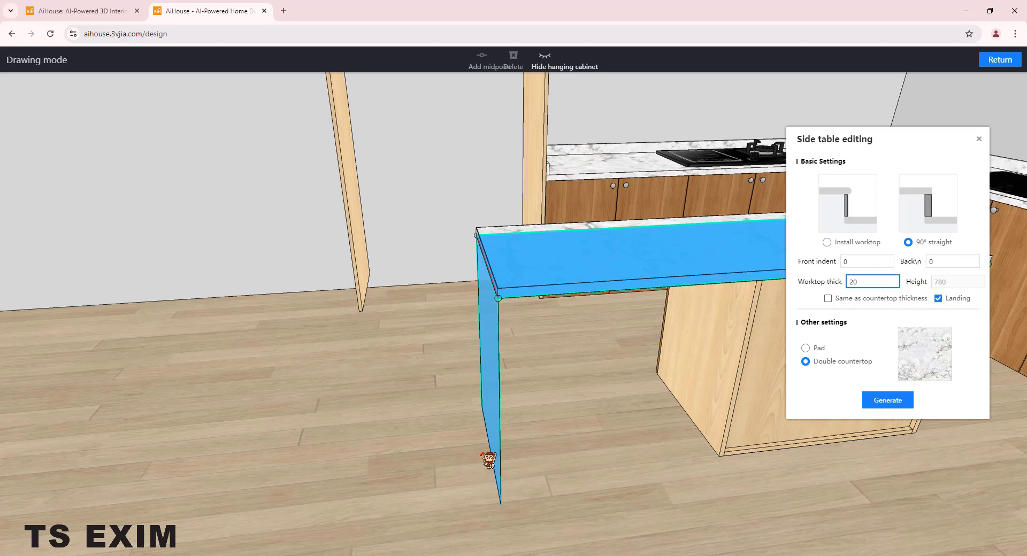
Generate the island's side countertop with Landing off and a height of 450, and undo it
drag(548, 389, 553, 383)
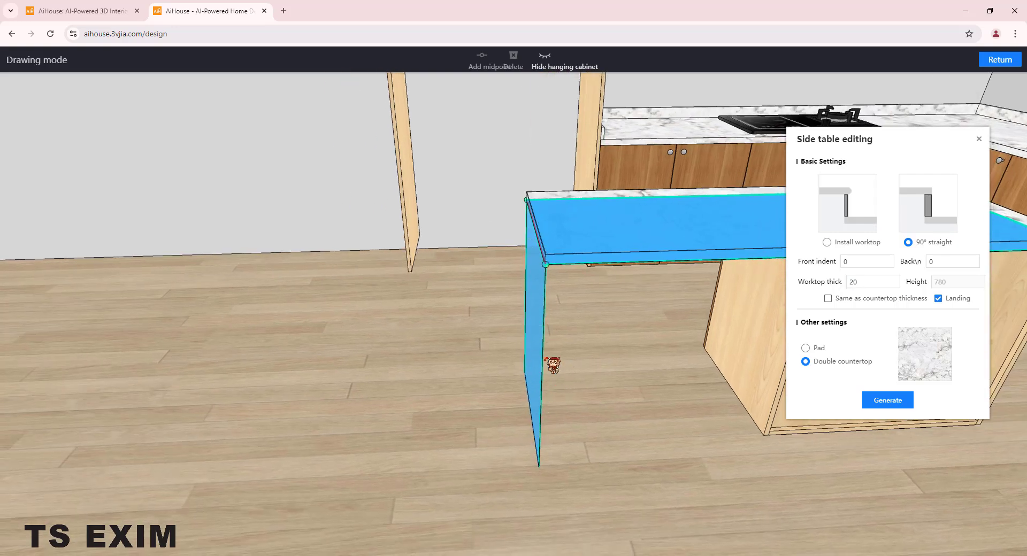
click(939, 298)
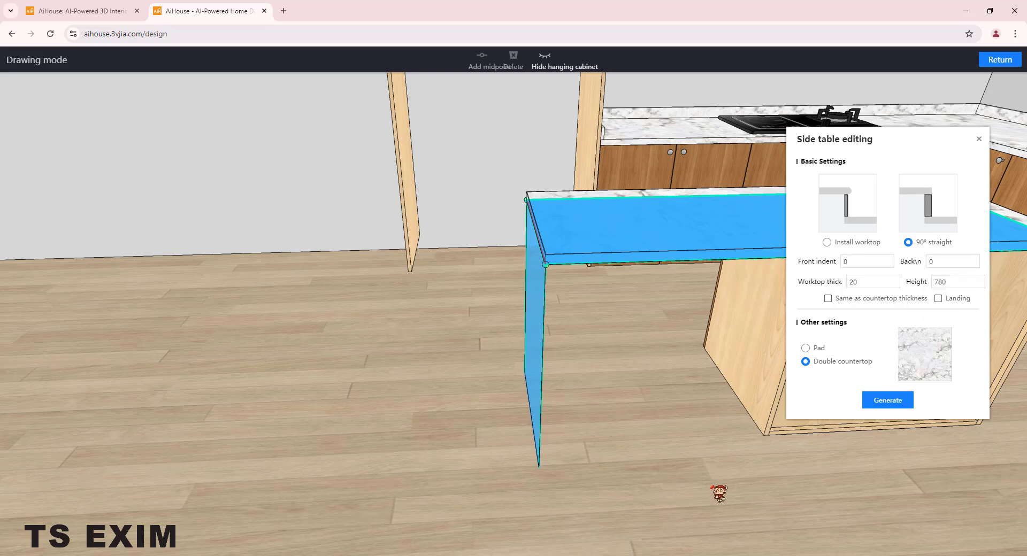
click(943, 282)
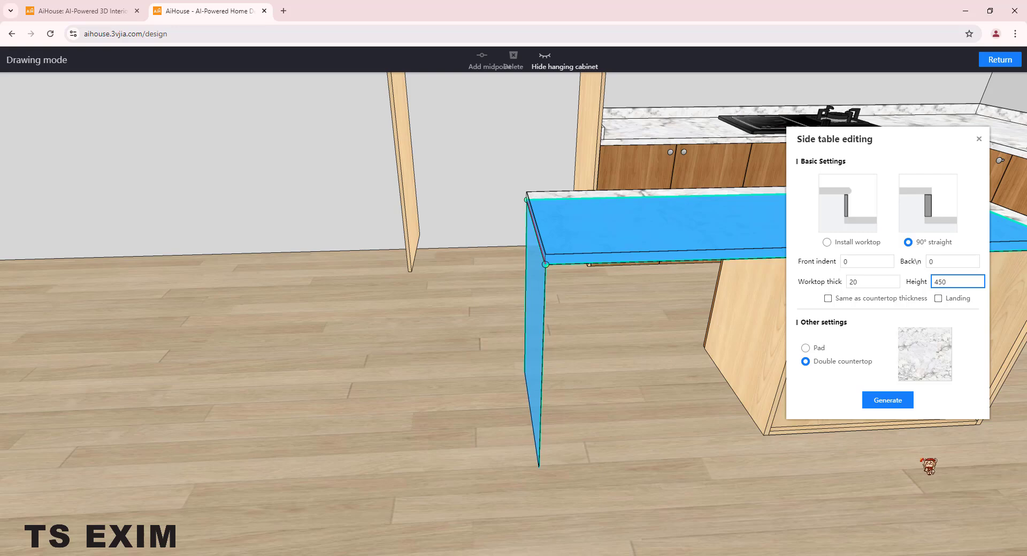
click(888, 401)
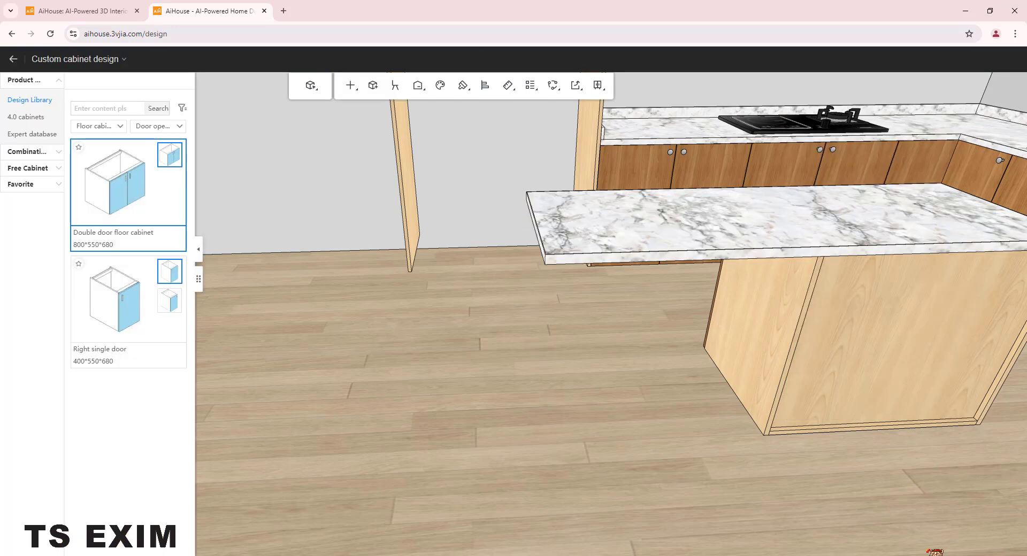
drag(608, 461, 636, 460)
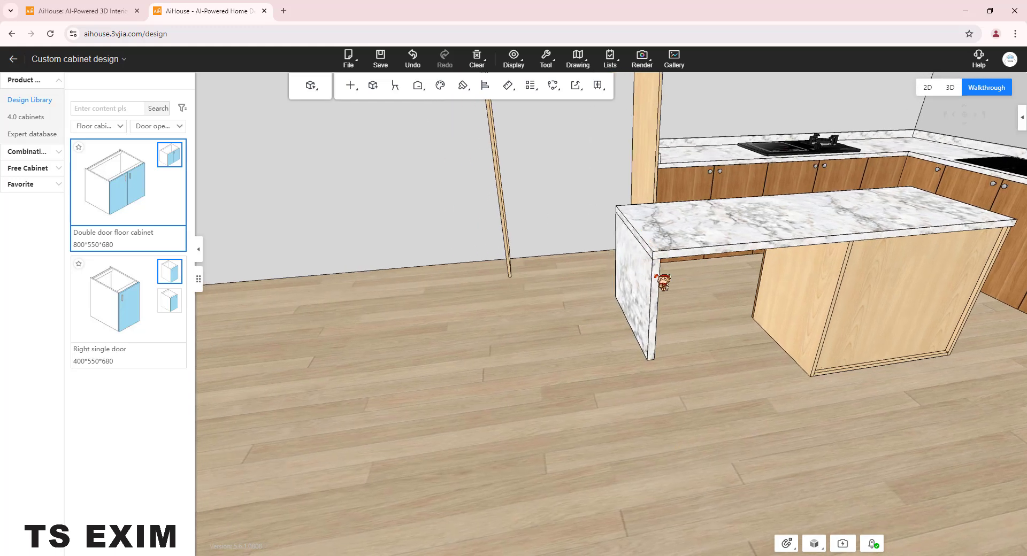
key(ctrl+z)
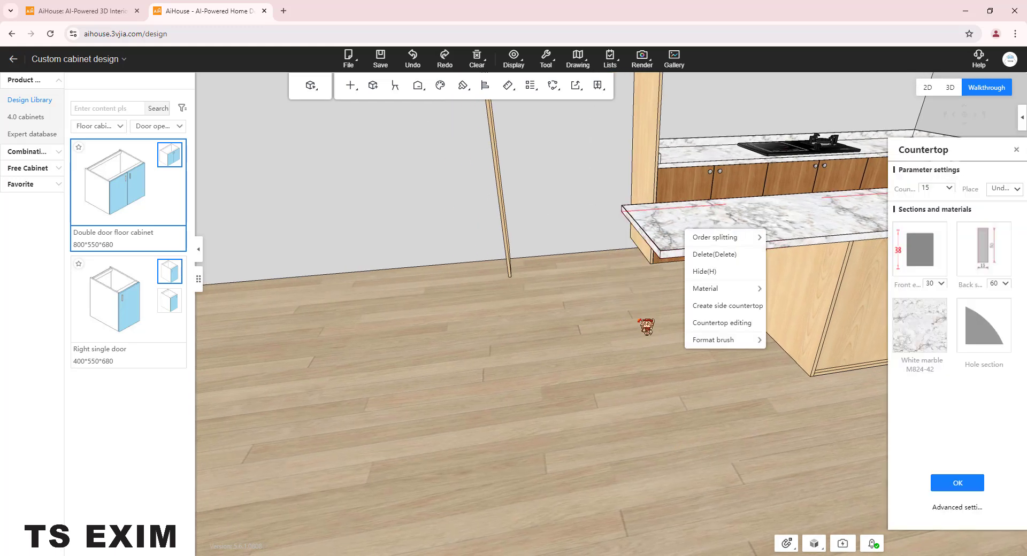
Create a side countertop down to the floor under the island's overhanging short edge, using the 90° straight connection, and generate it
right_click(662, 234)
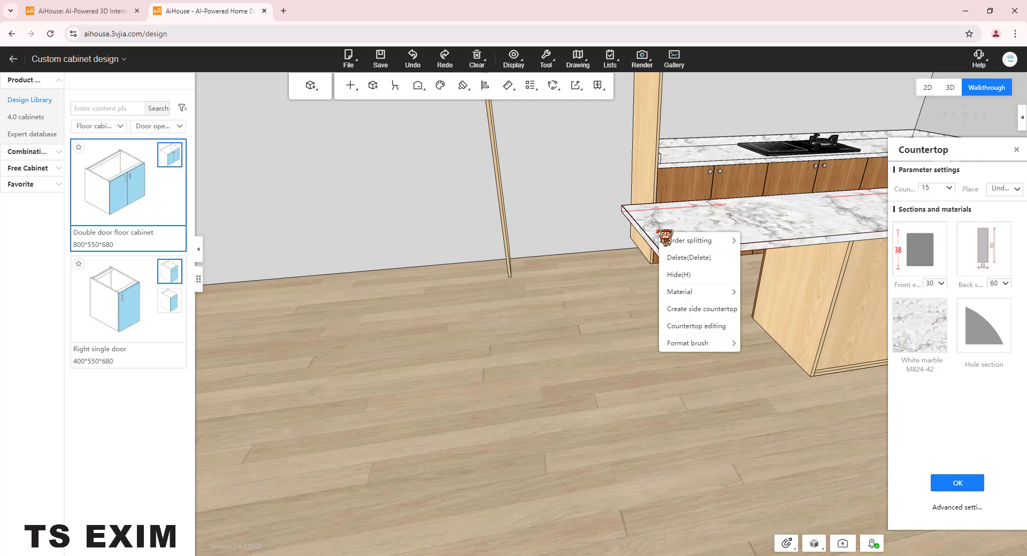
click(699, 325)
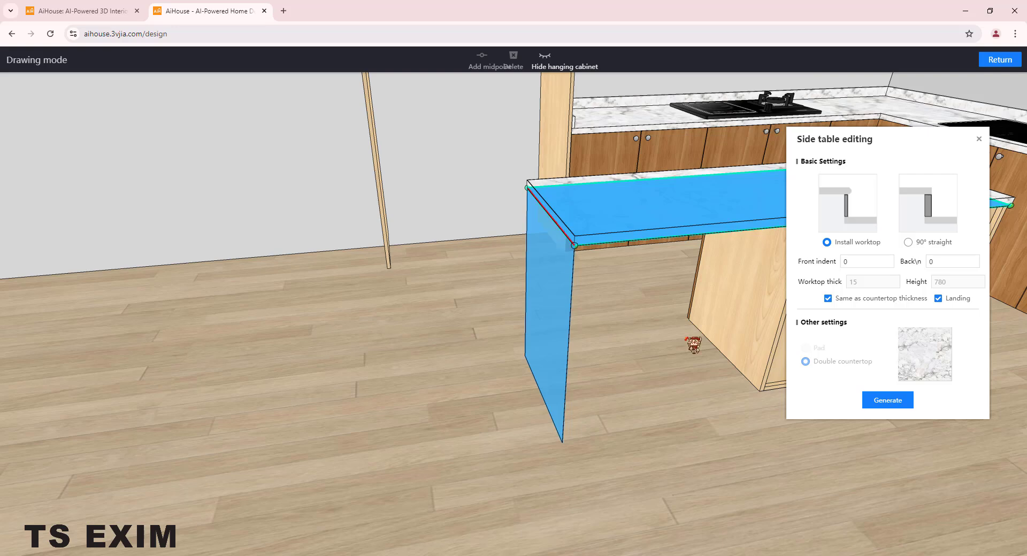
click(909, 243)
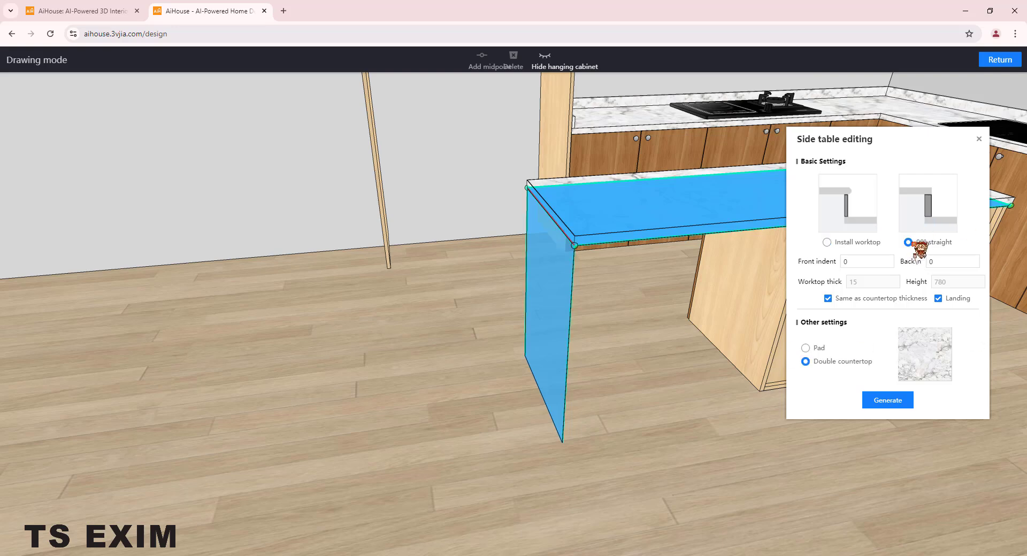
click(889, 401)
key(d)
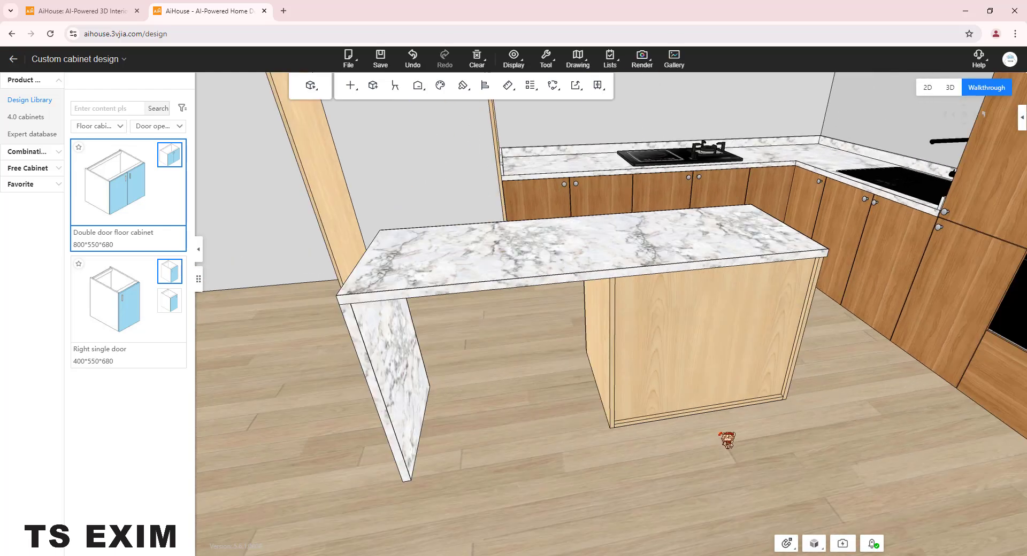
Create a side countertop down to the floor on the island's cabinet-end short edge, with the 90° straight connection, and generate it
drag(658, 454, 577, 269)
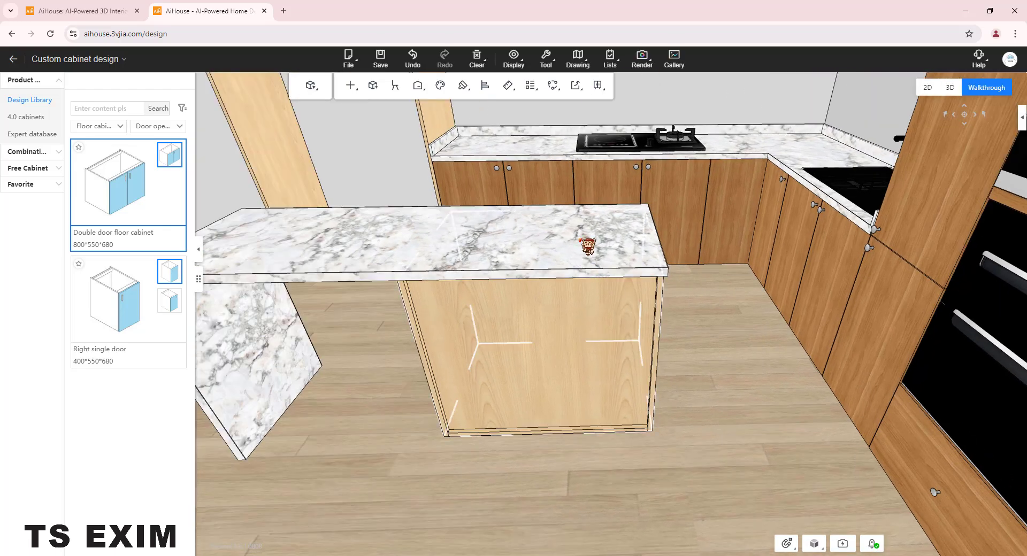
right_click(585, 245)
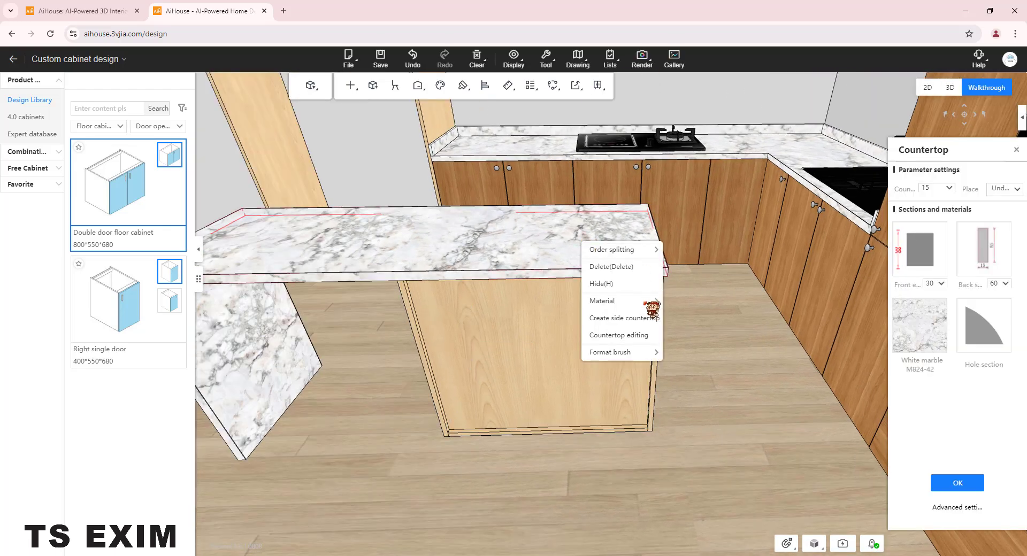
click(621, 319)
click(577, 231)
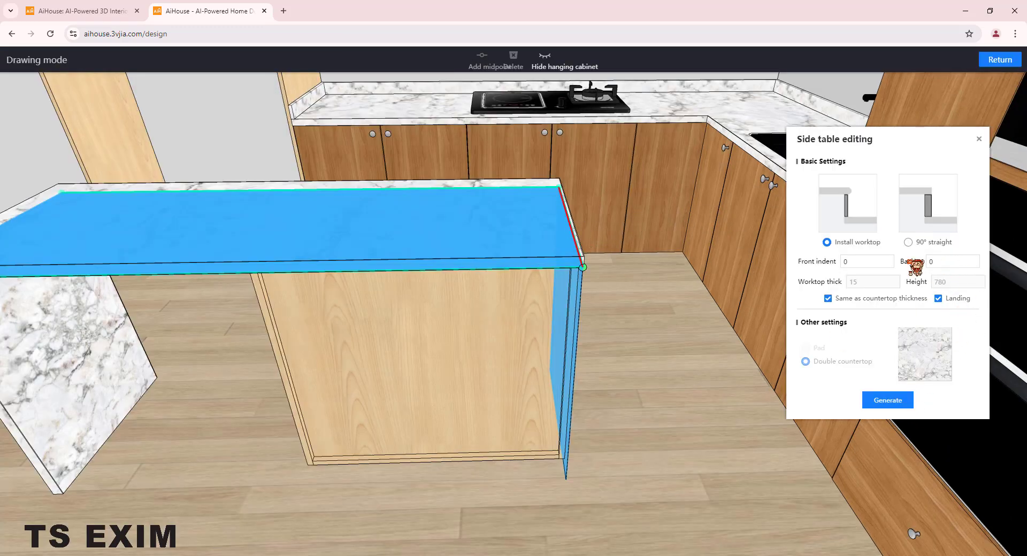
click(908, 242)
click(888, 401)
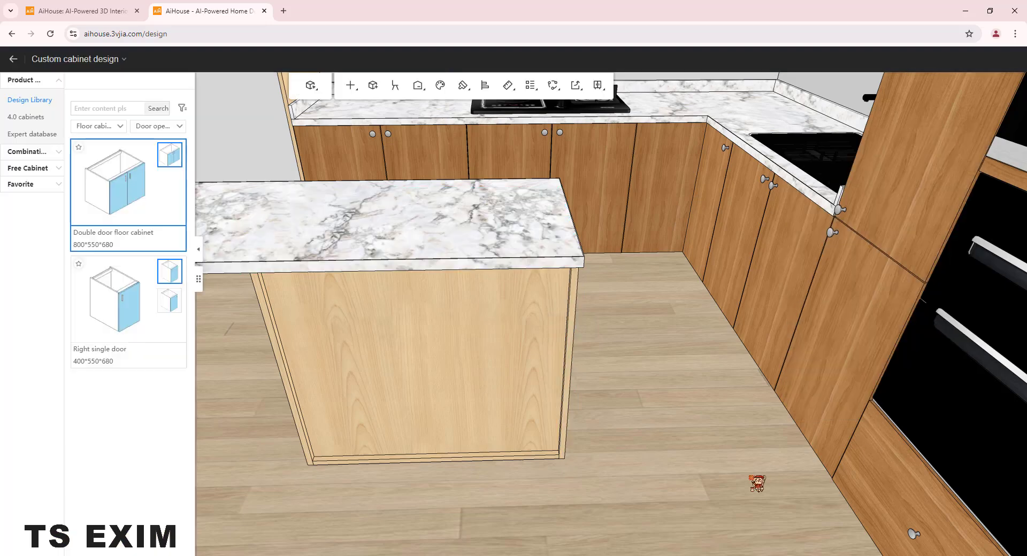
Generate a side countertop along the island's long edge facing away from the wall cabinets, using Install worktop, Landing off and a height of 450
key(a)
key(s)
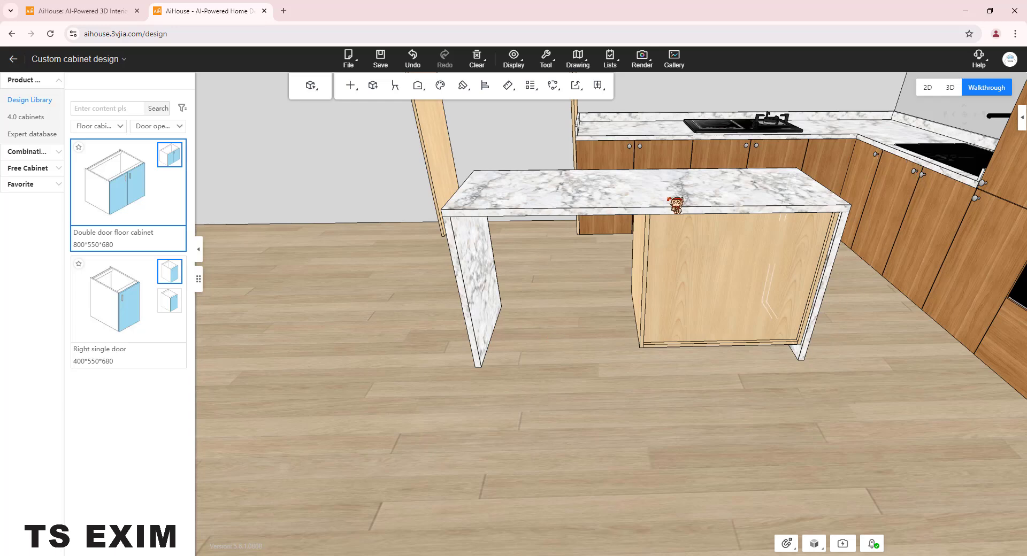
right_click(587, 191)
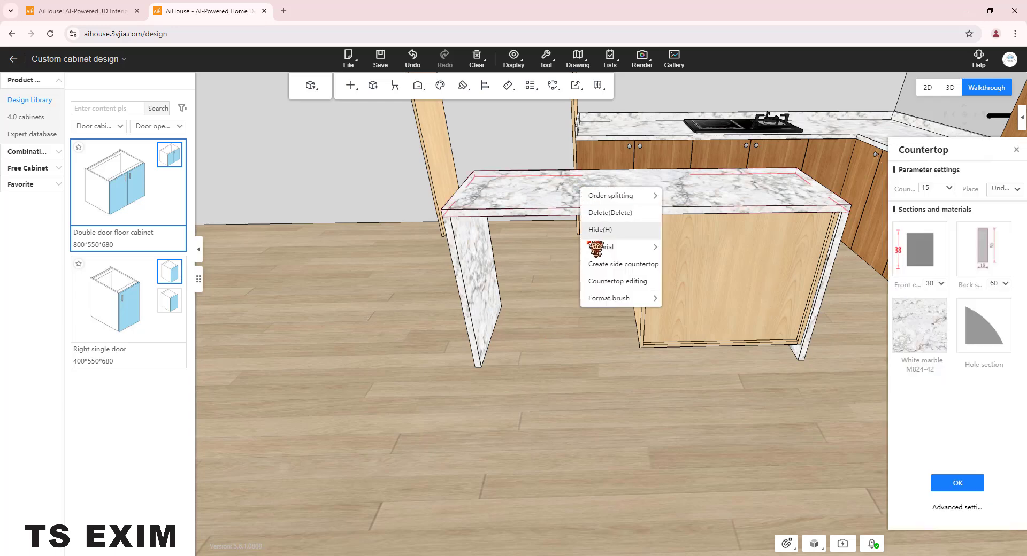
click(626, 267)
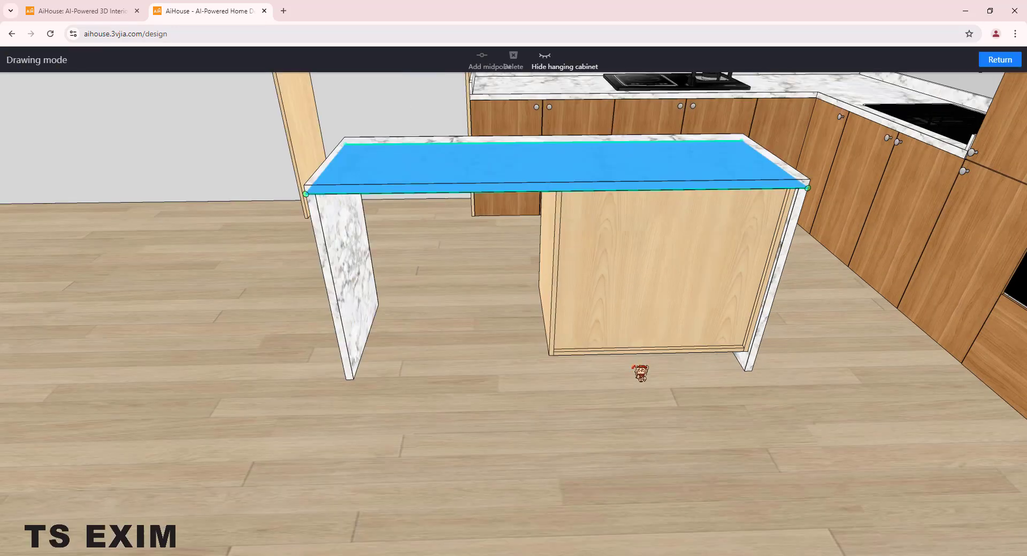
click(534, 194)
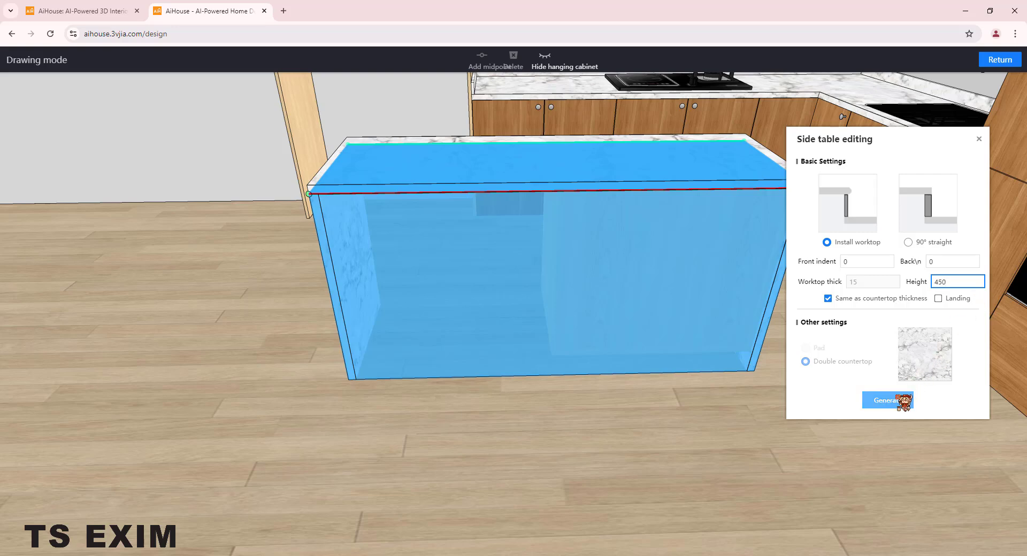
click(904, 401)
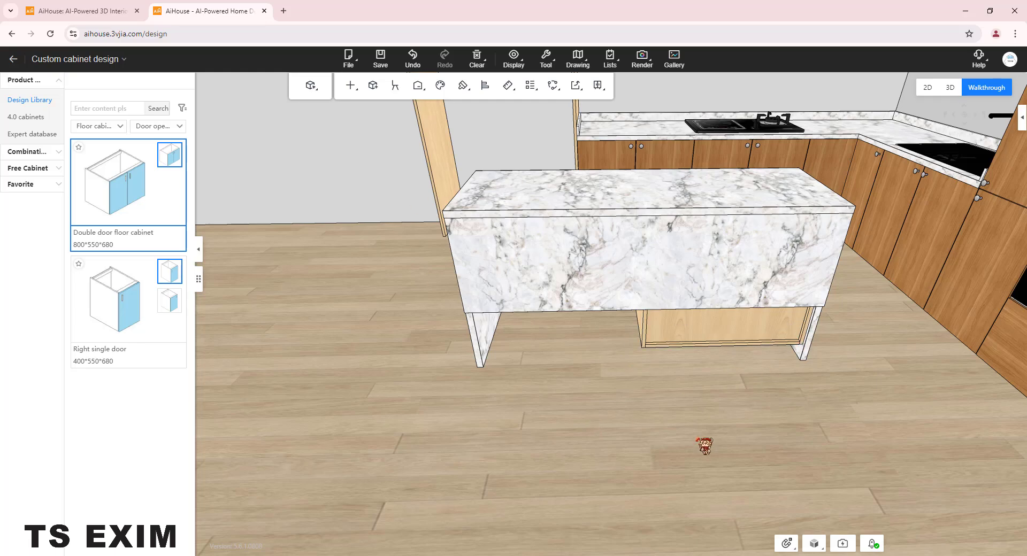
Delete the two double door floor cabinets under the island countertop
scroll(697, 439, down, 1)
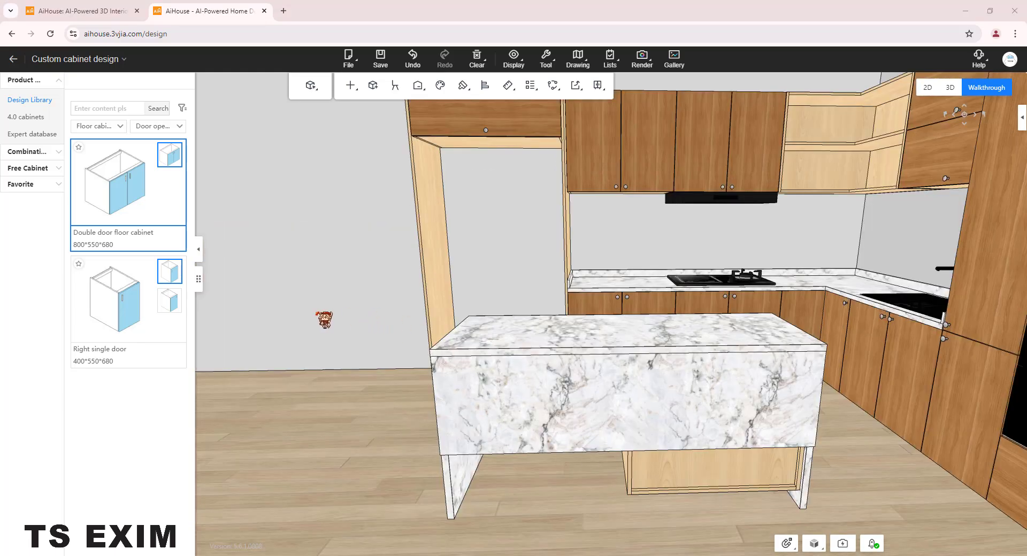
drag(324, 319, 460, 474)
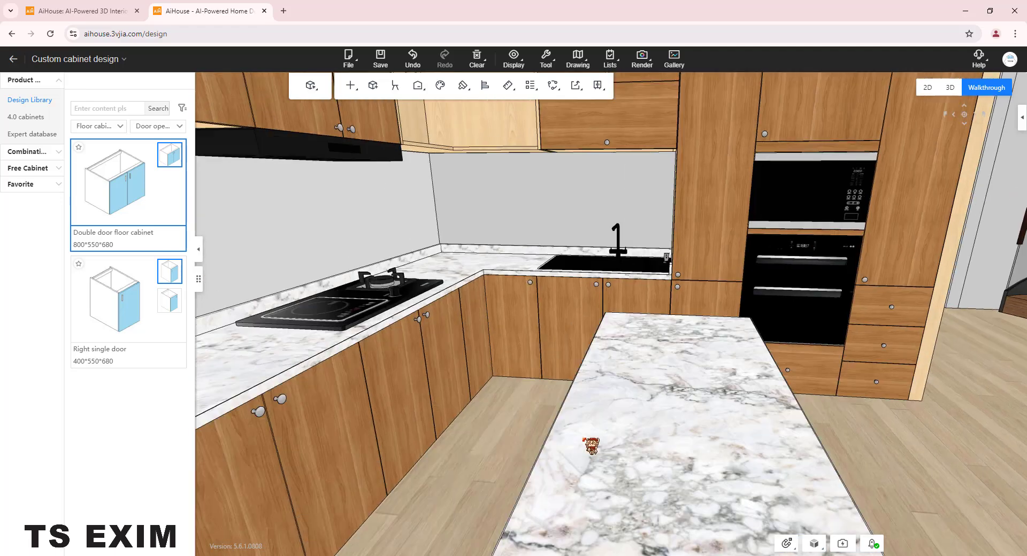
key(a)
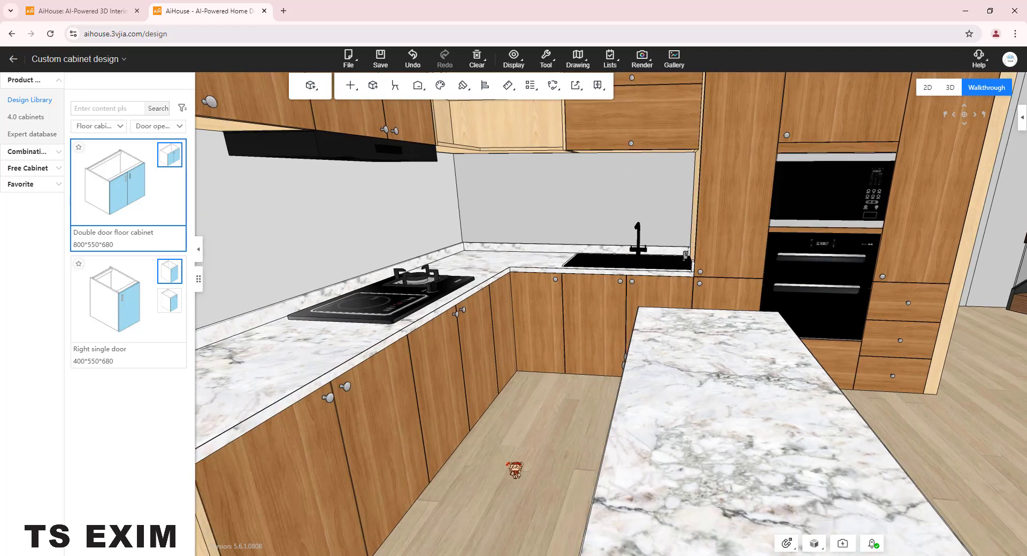
key(a)
key(s)
drag(657, 464, 711, 485)
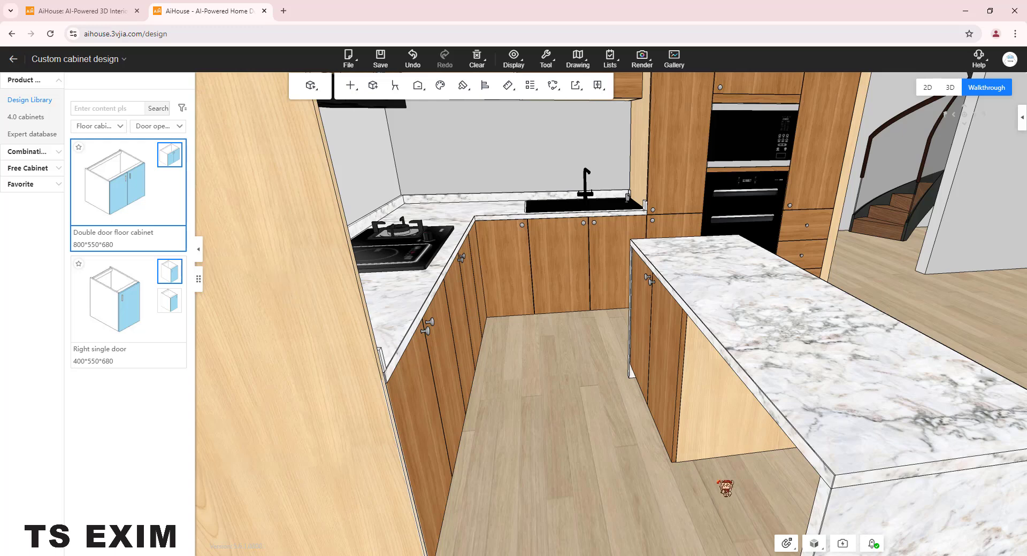
click(768, 494)
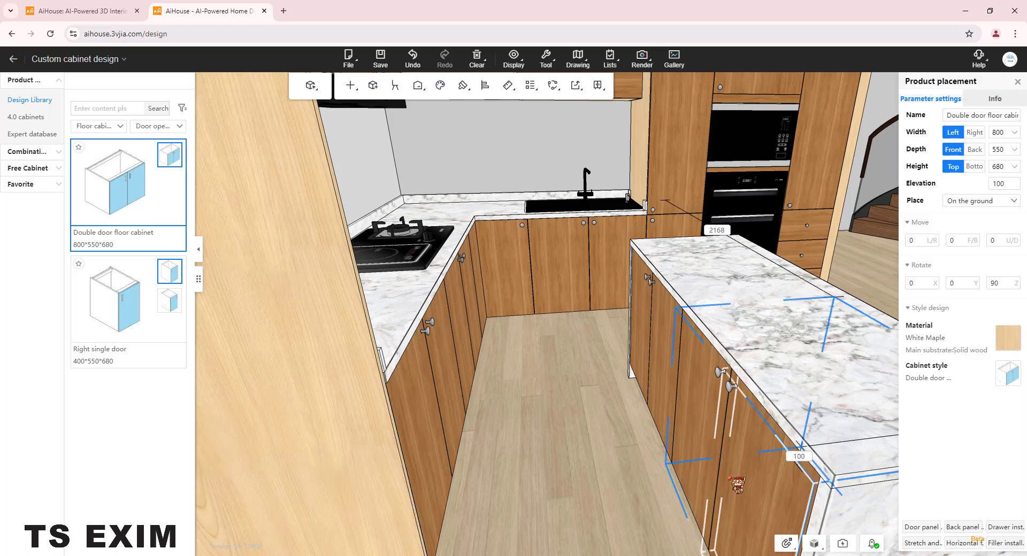
key(Delete)
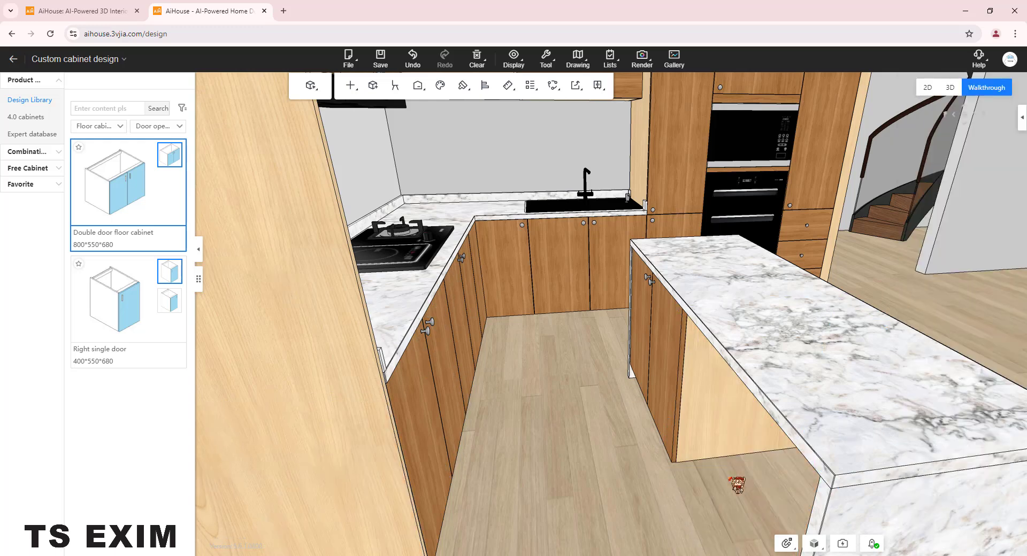
click(706, 435)
key(Delete)
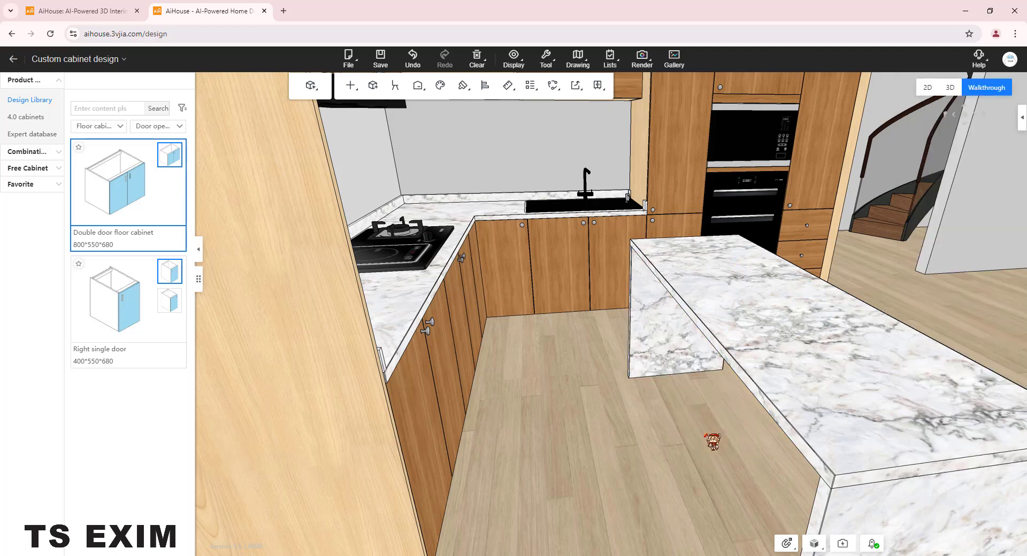
Open the panel type library for changing all doors of the kitchen at once
key(d)
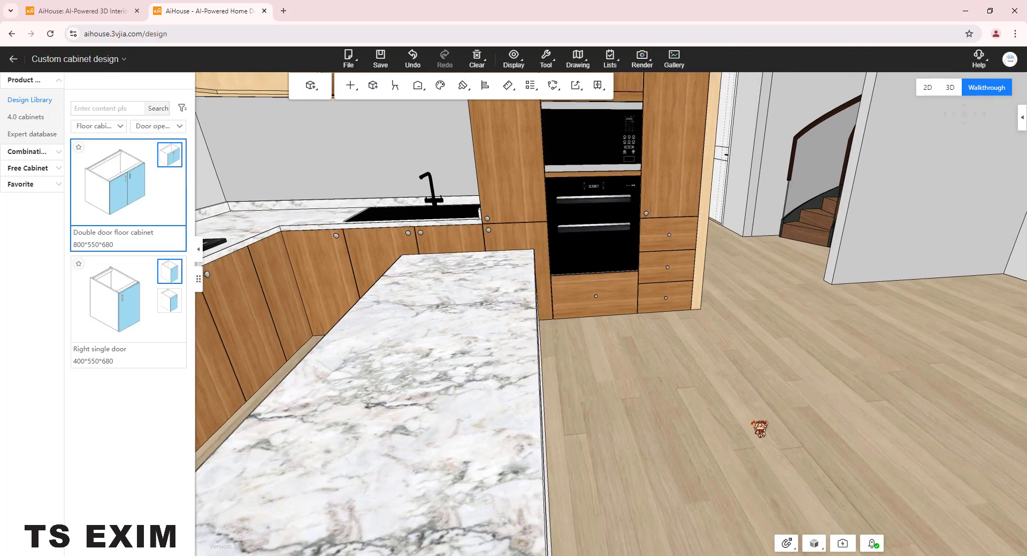
key(d)
drag(620, 404, 910, 423)
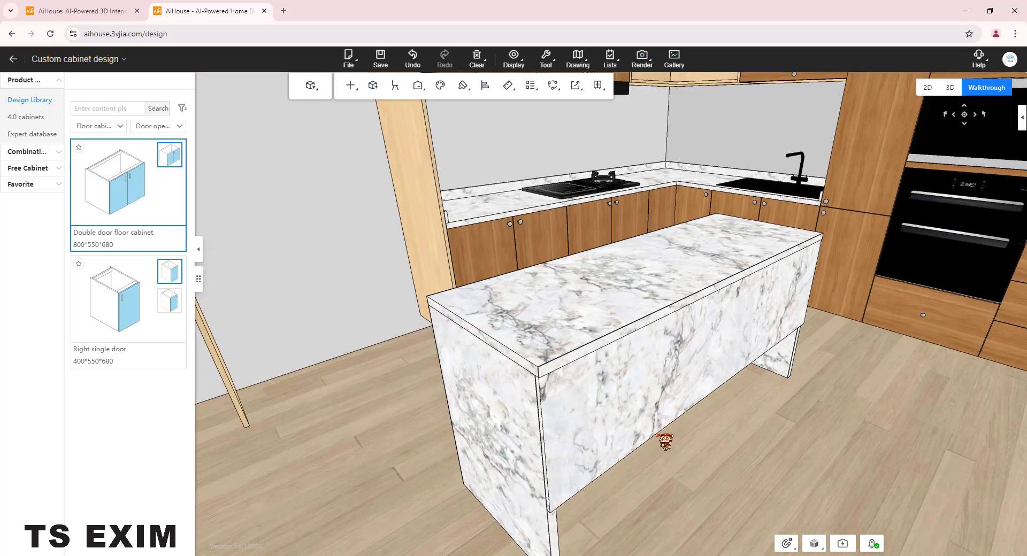
drag(556, 461, 808, 455)
key(d)
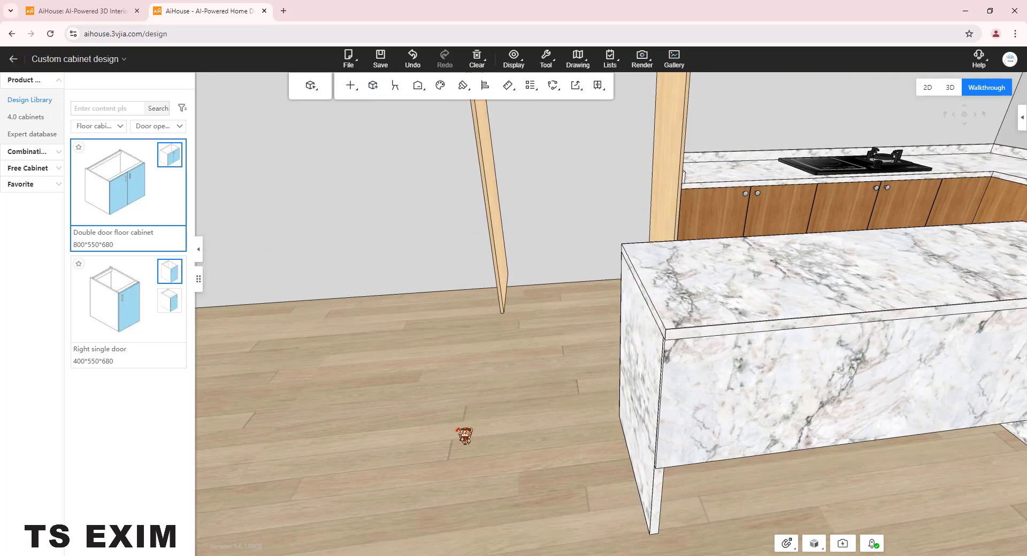
key(s)
drag(420, 308, 526, 440)
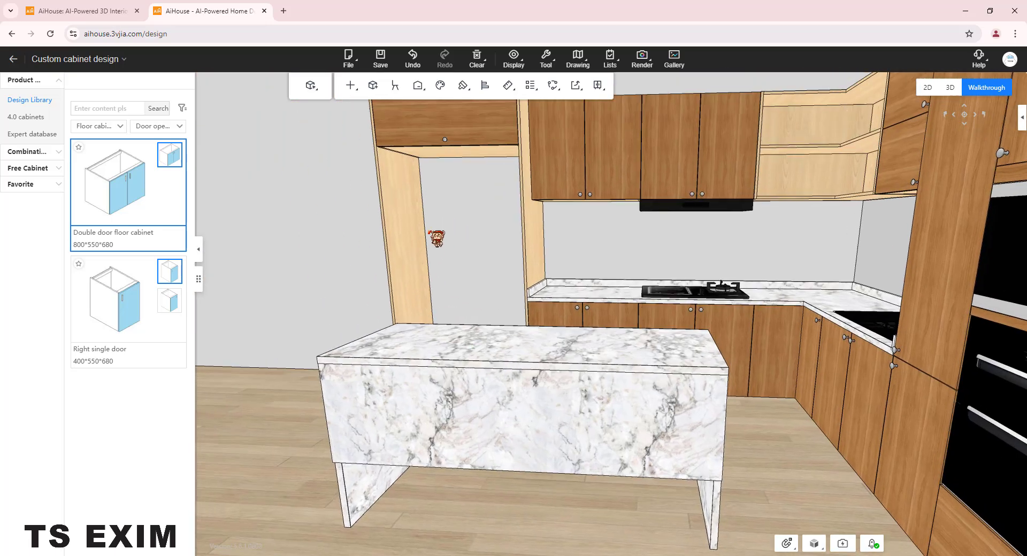
right_click(453, 200)
mouse_move(493, 274)
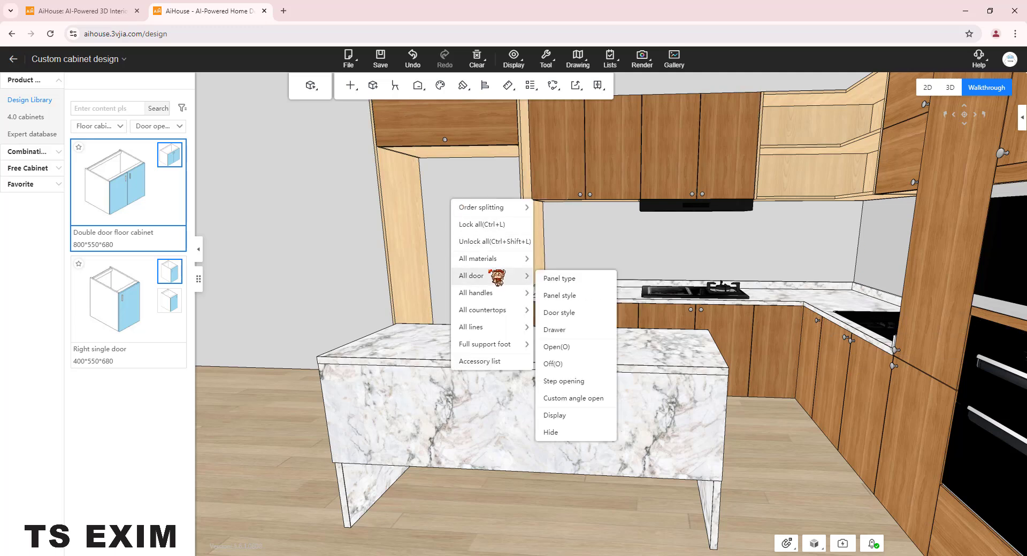
click(593, 282)
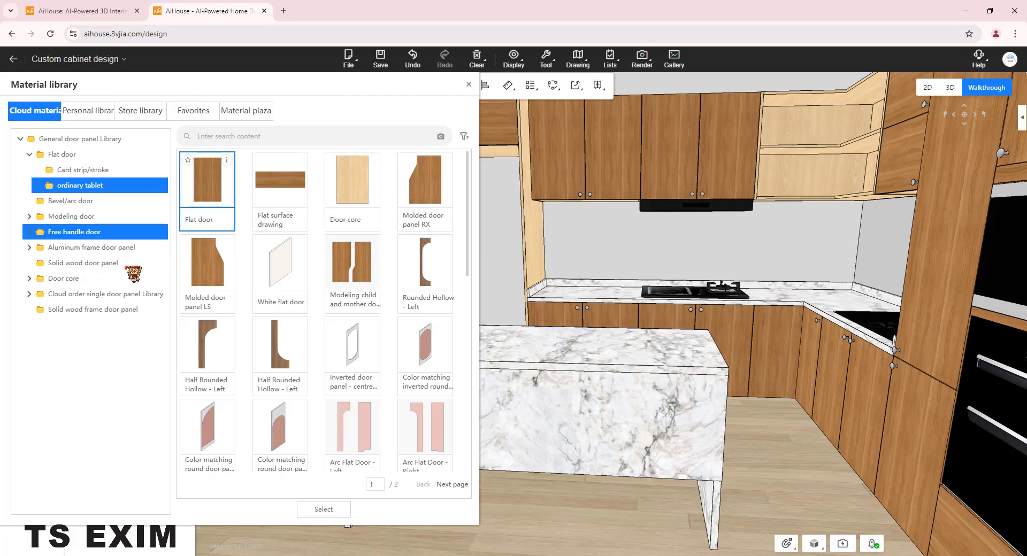
Browse the Flat door, Bevel/arc door and Modeling door categories, looking through the full frame arc core door panels
click(96, 155)
click(107, 203)
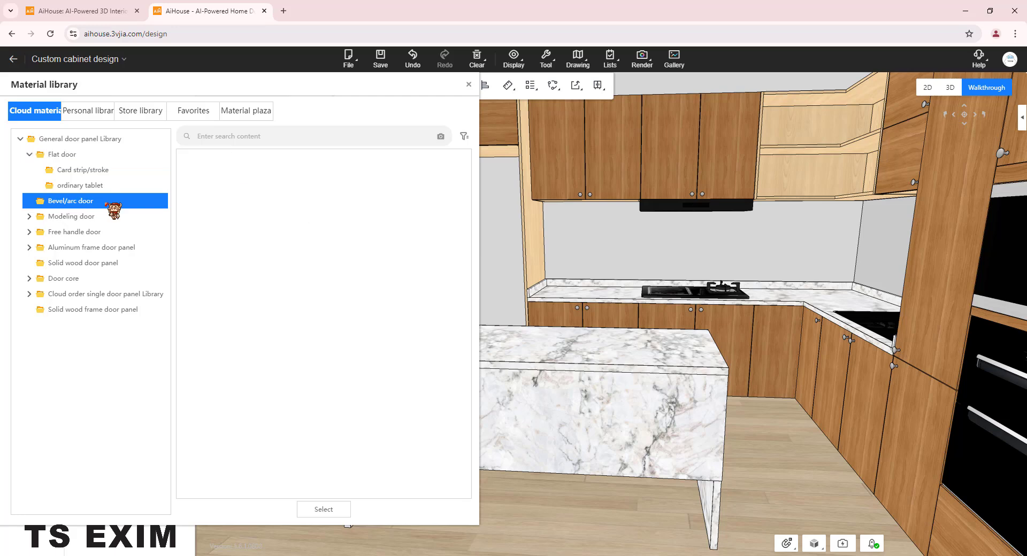
click(85, 218)
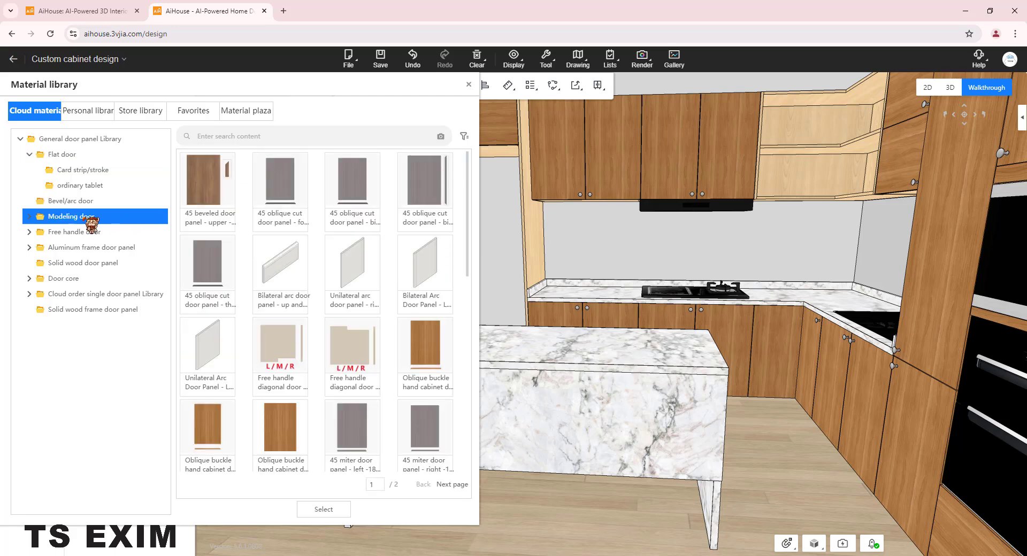
click(61, 248)
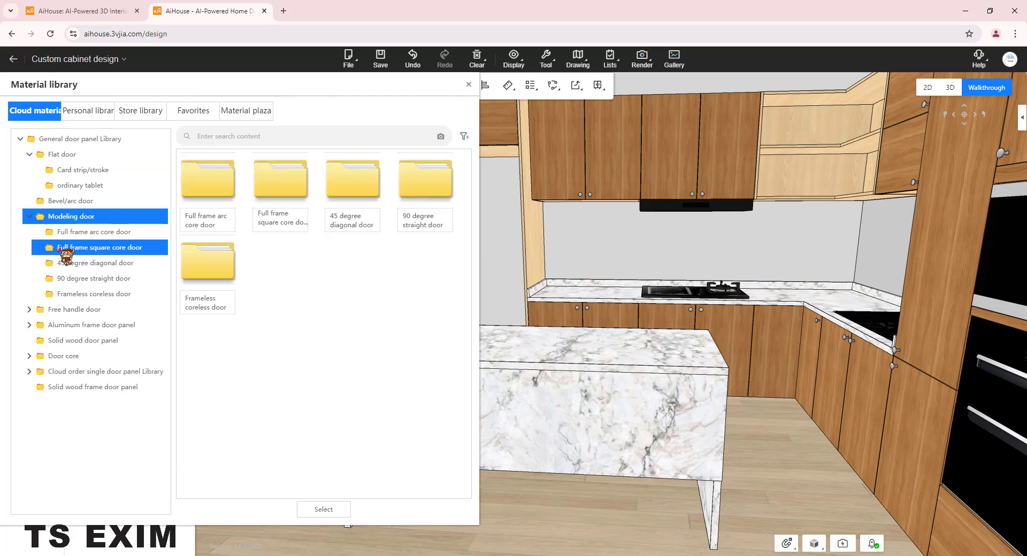
click(60, 234)
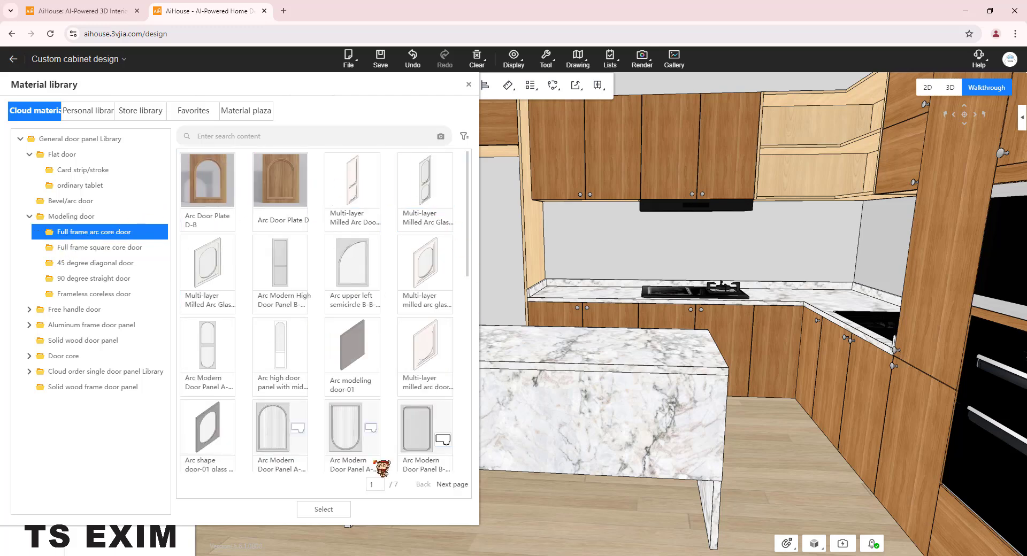
scroll(299, 350, down, 5)
scroll(297, 355, down, 3)
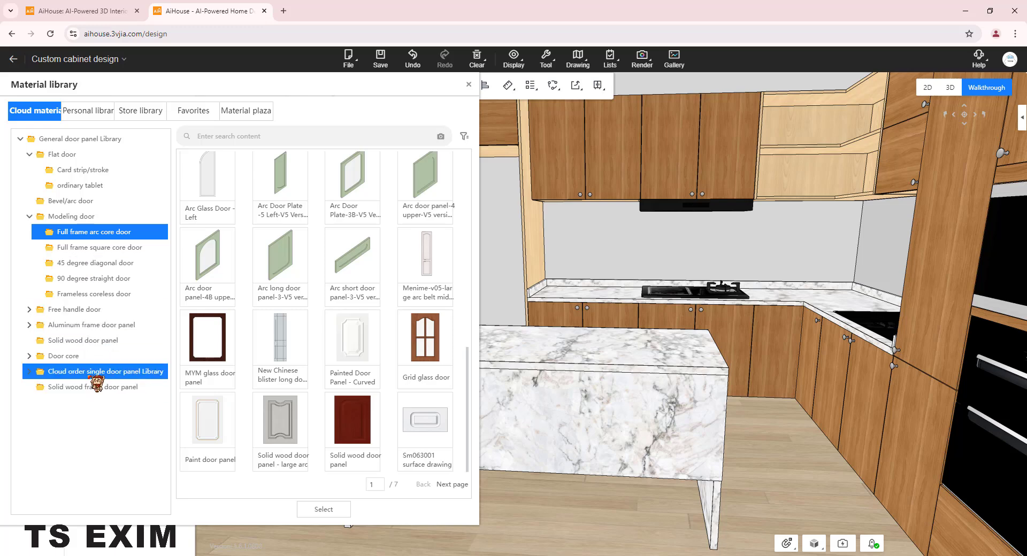
Browse the handle-free doors of the Cloud order single door panel Library: L-type, G-type, Concave handle and Cut handle free
click(126, 374)
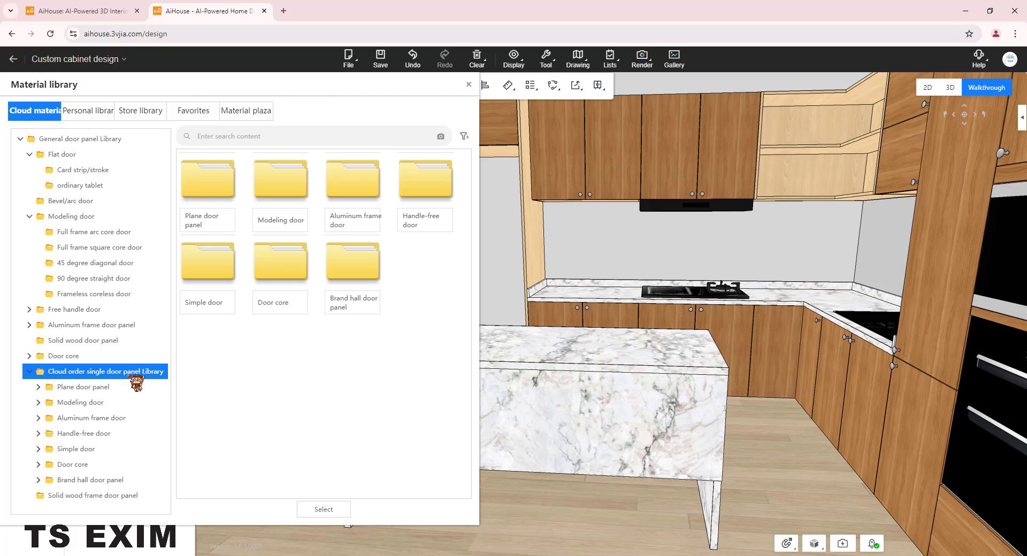
click(140, 436)
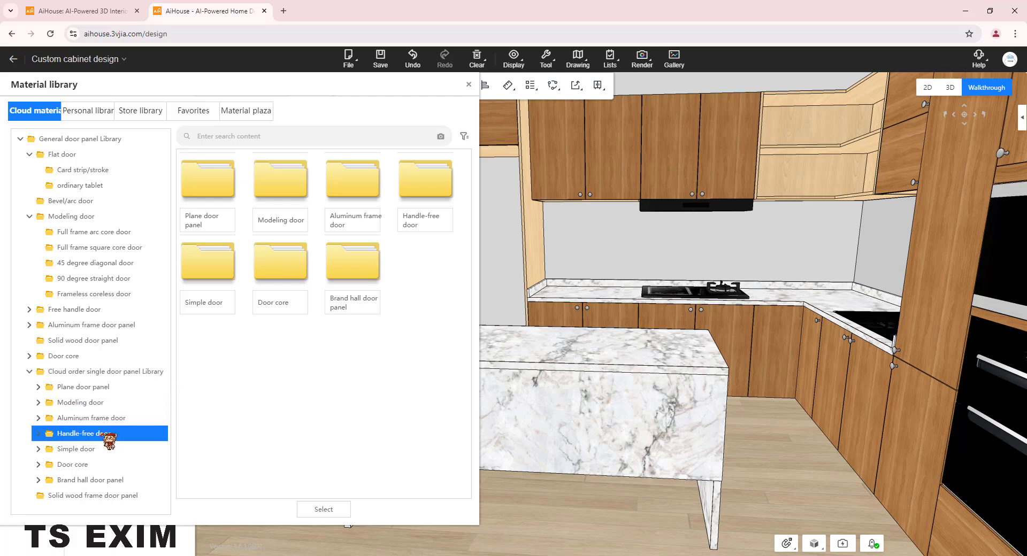
scroll(104, 422, down, 1)
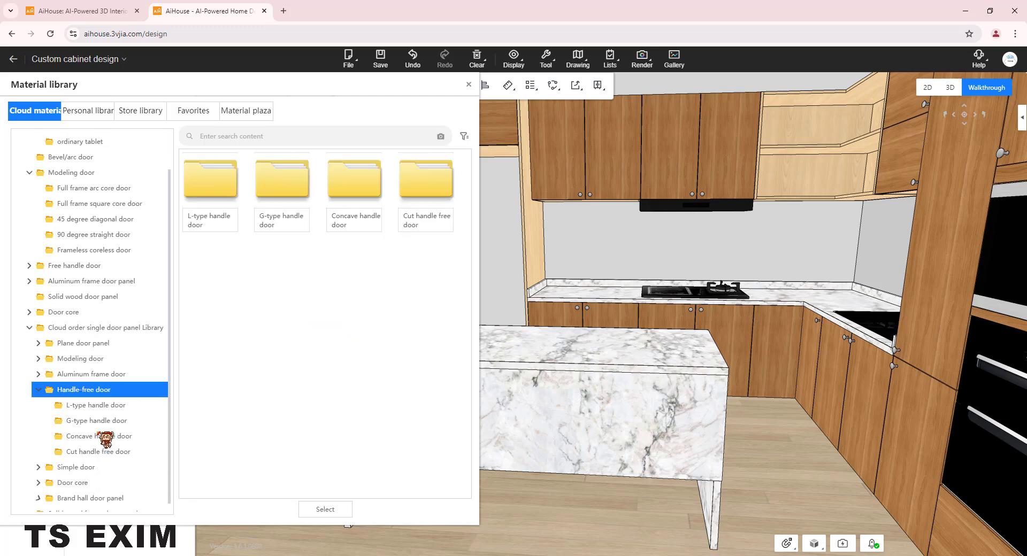
click(110, 396)
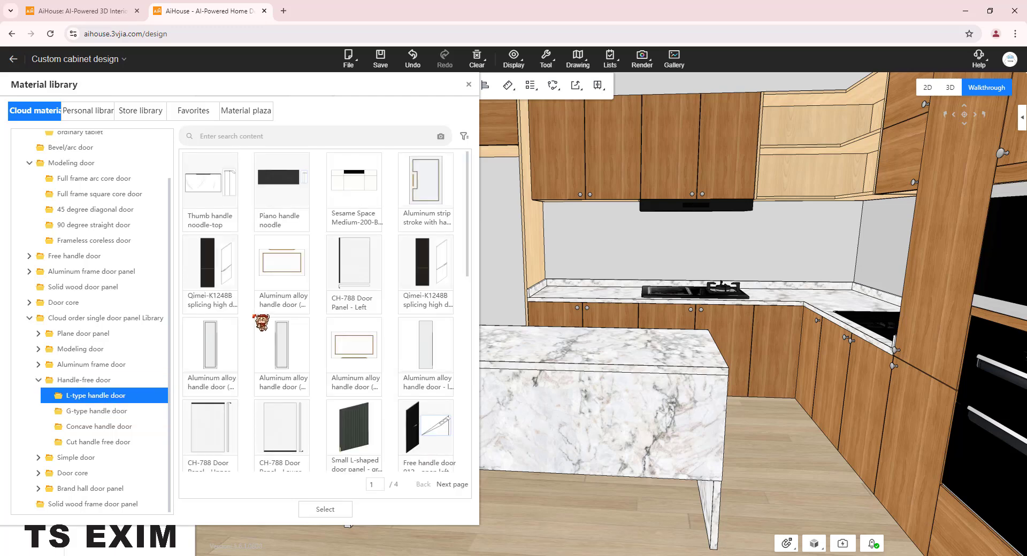
click(97, 412)
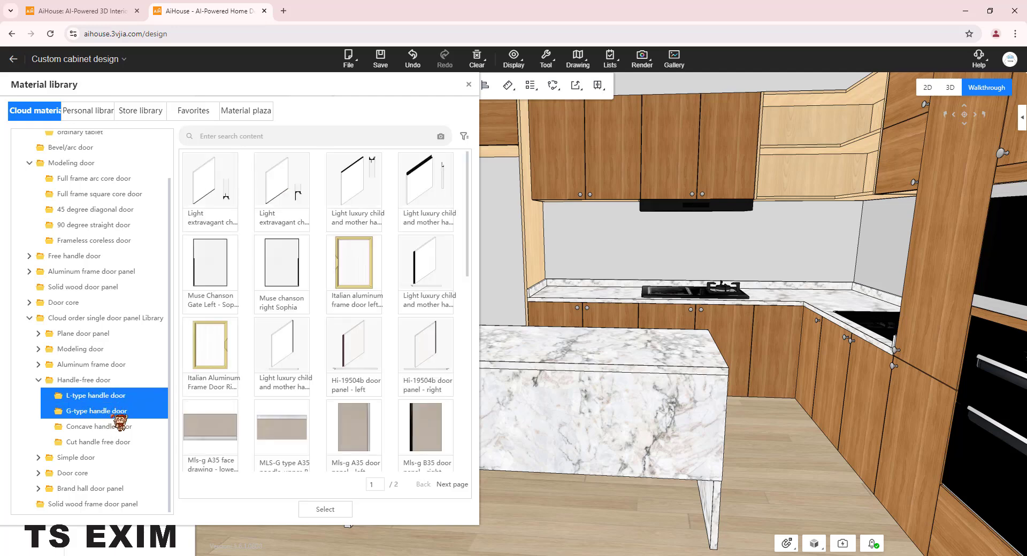
click(122, 427)
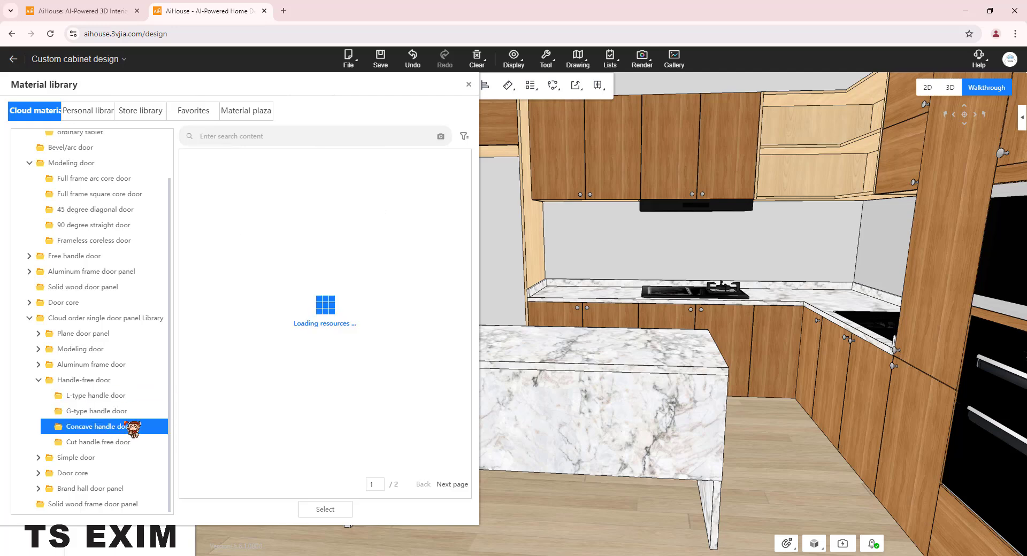
scroll(345, 436, down, 3)
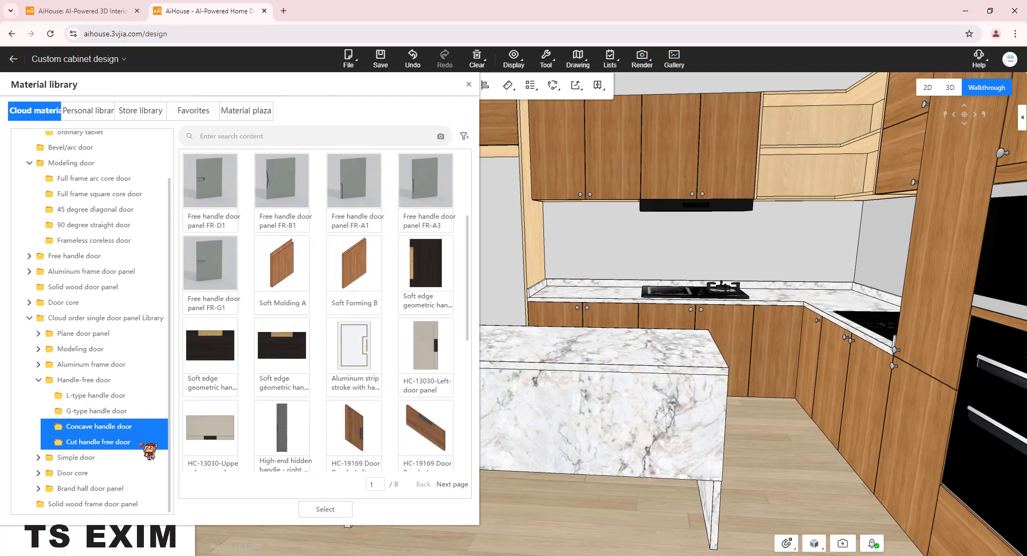
click(115, 443)
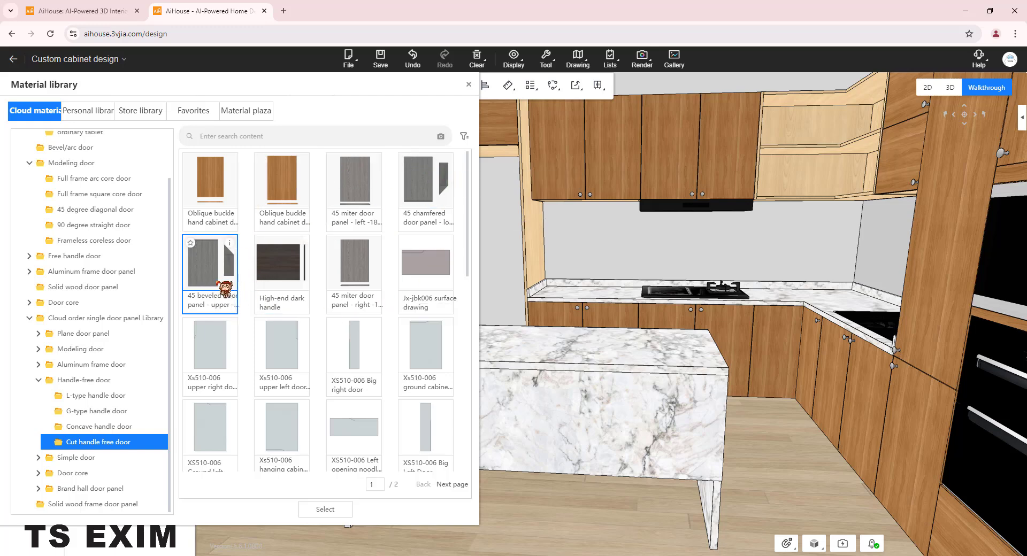
Apply the panel type 45 beveled door panel - upper -18mm to all cabinet doors
mouse_move(235, 249)
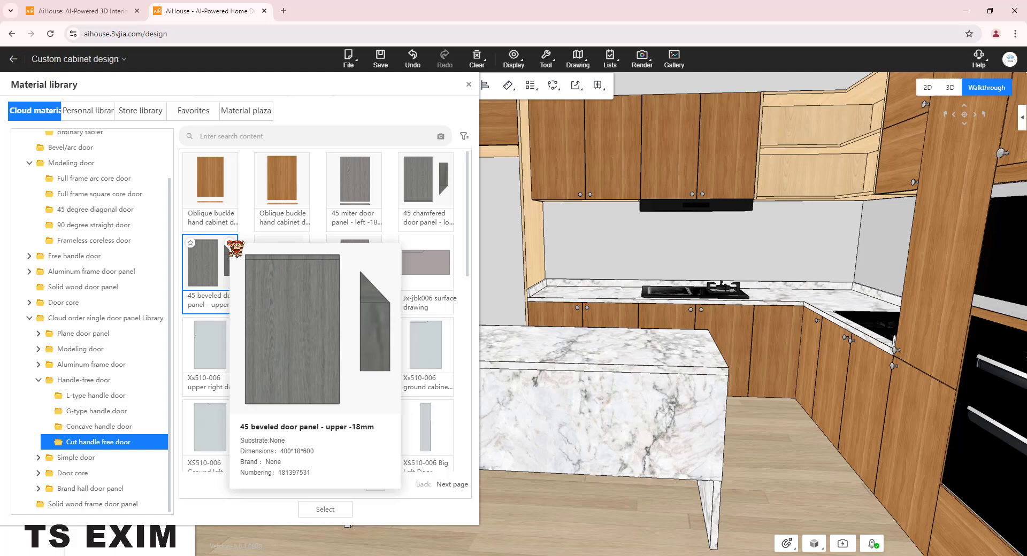
double_click(209, 271)
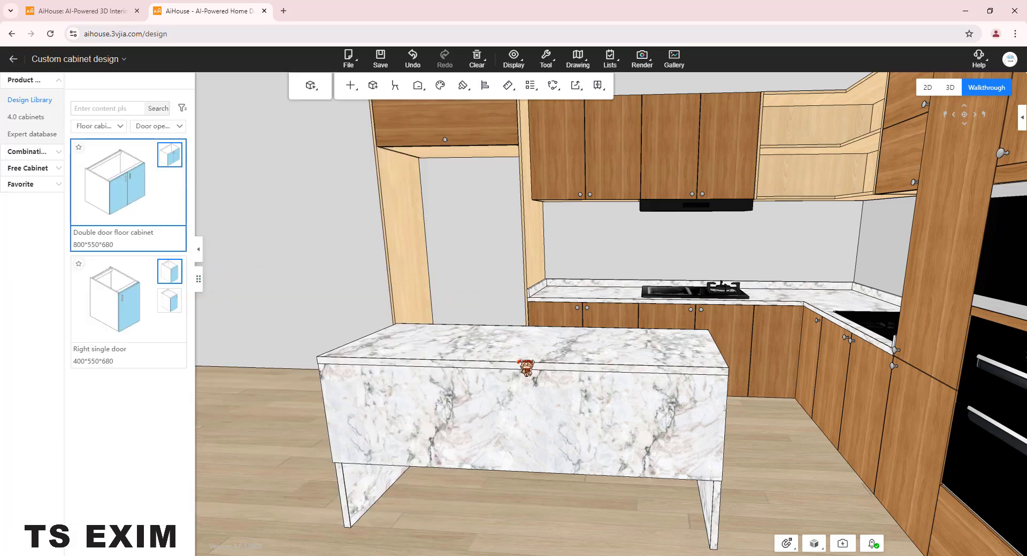
scroll(522, 395, down, 3)
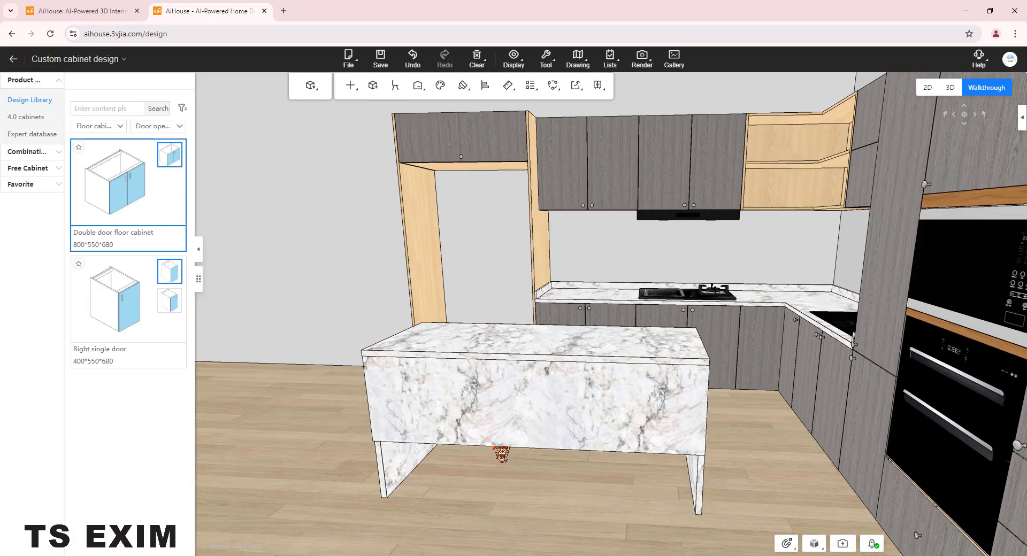
scroll(494, 447, down, 1)
Open the top drawer of the tall end cabinet to examine the beveled edge of its front, and close it again
drag(484, 434, 532, 374)
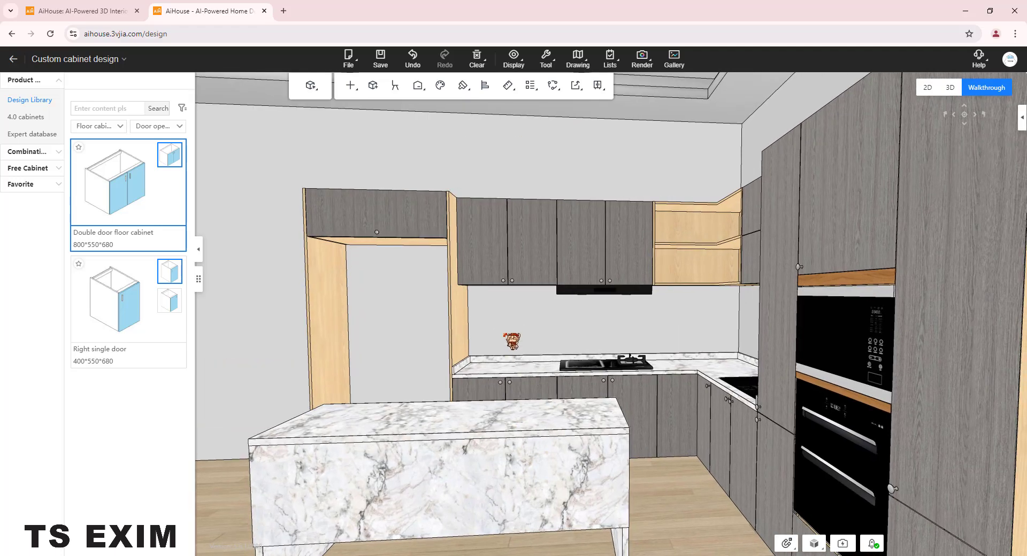
drag(496, 327, 554, 322)
key(d)
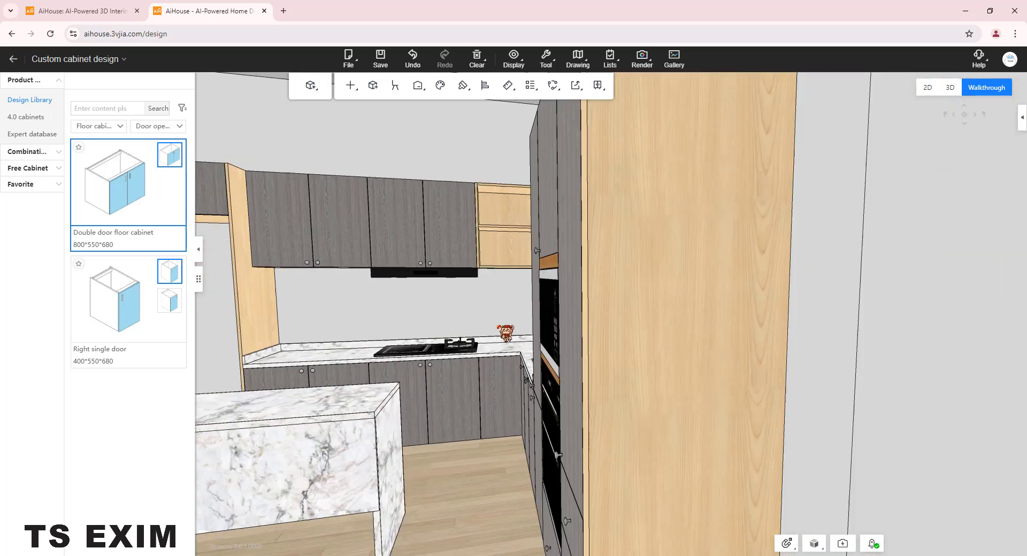
key(a)
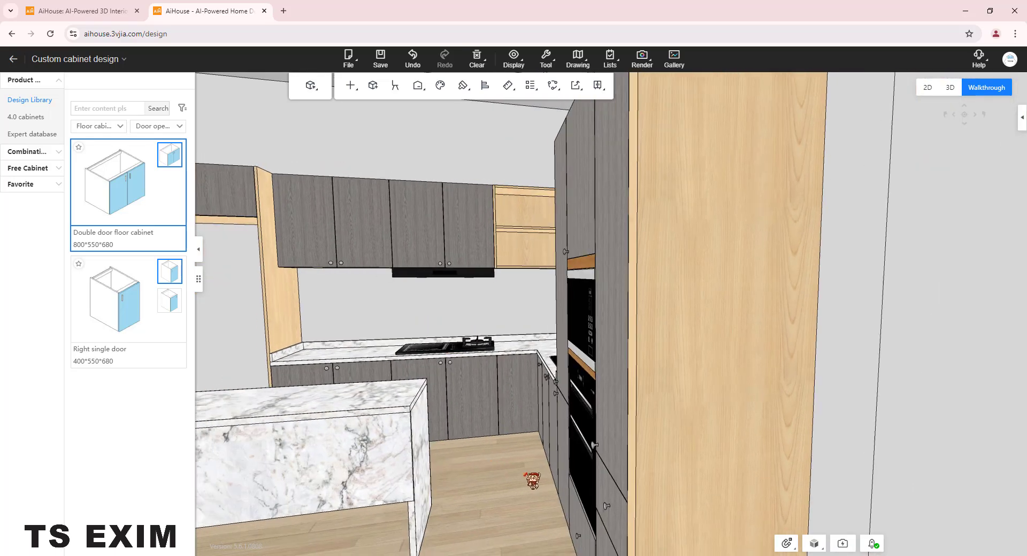
key(e)
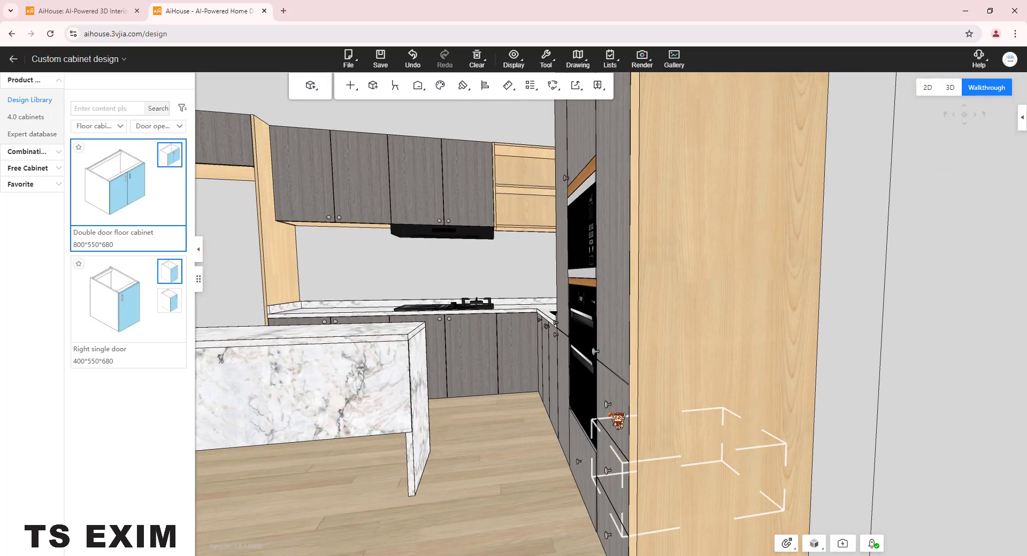
click(611, 415)
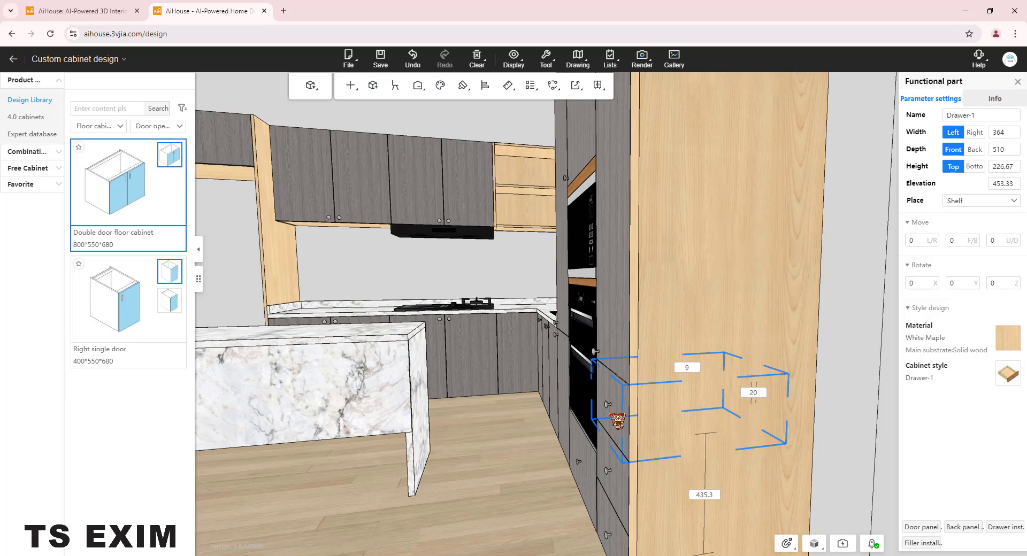
double_click(611, 415)
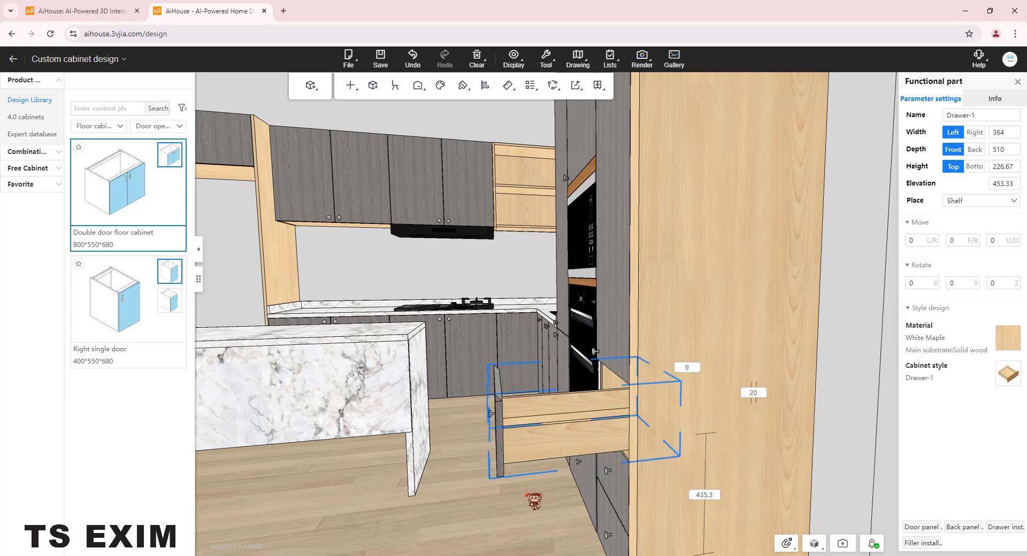
drag(525, 494, 518, 487)
scroll(518, 486, up, 3)
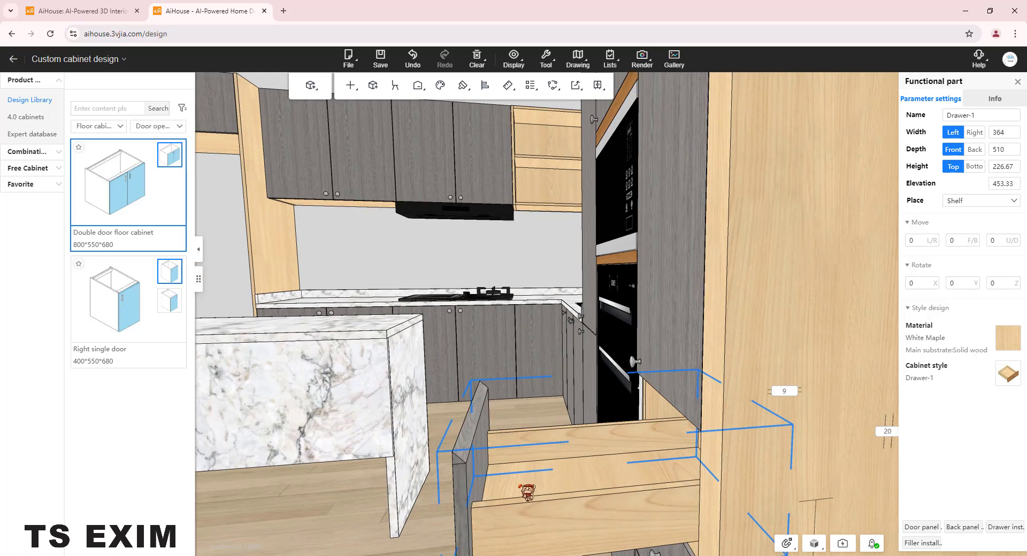
drag(484, 476, 464, 395)
key(q)
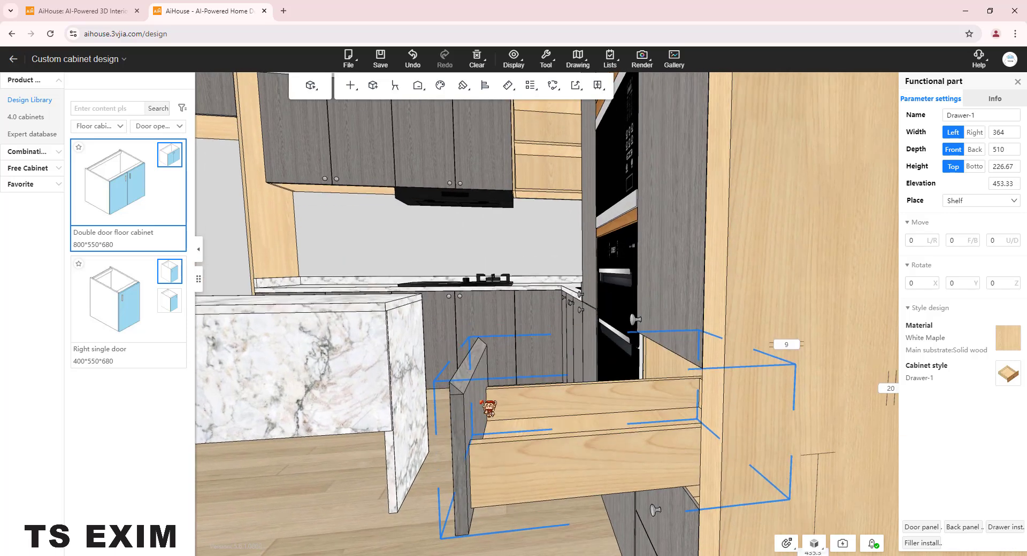
double_click(481, 403)
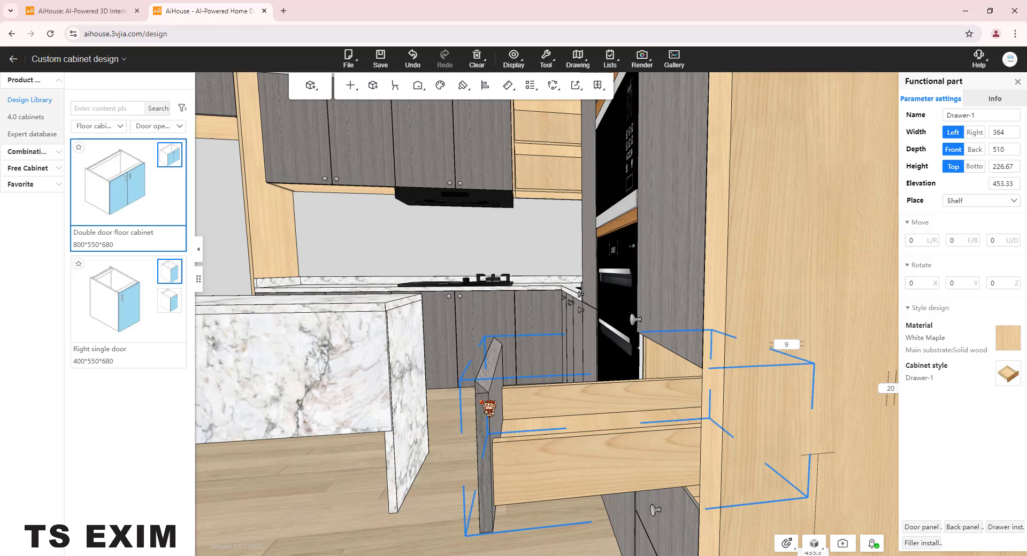
Delete all handles from the kitchen cabinets at once
right_click(413, 252)
mouse_move(454, 342)
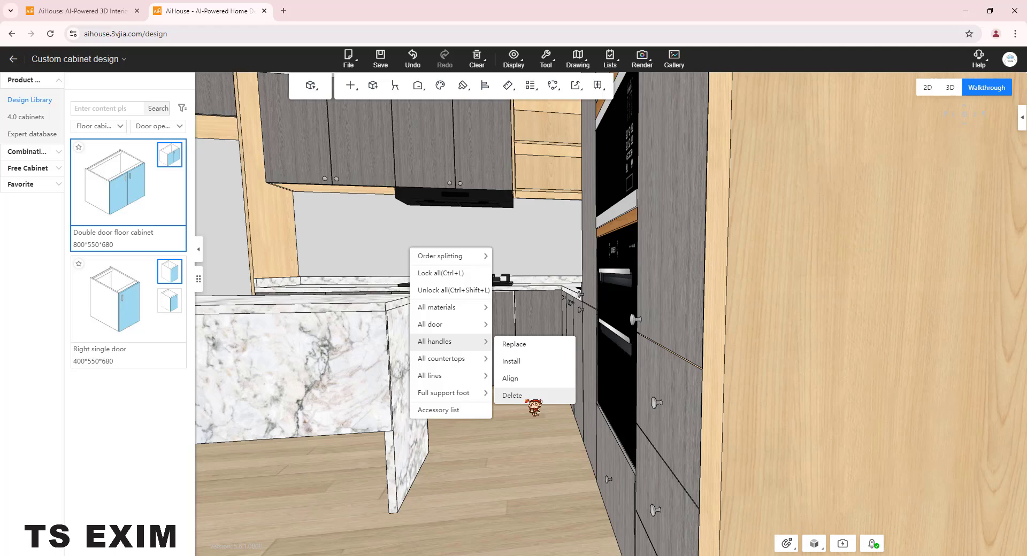
click(527, 401)
key(q)
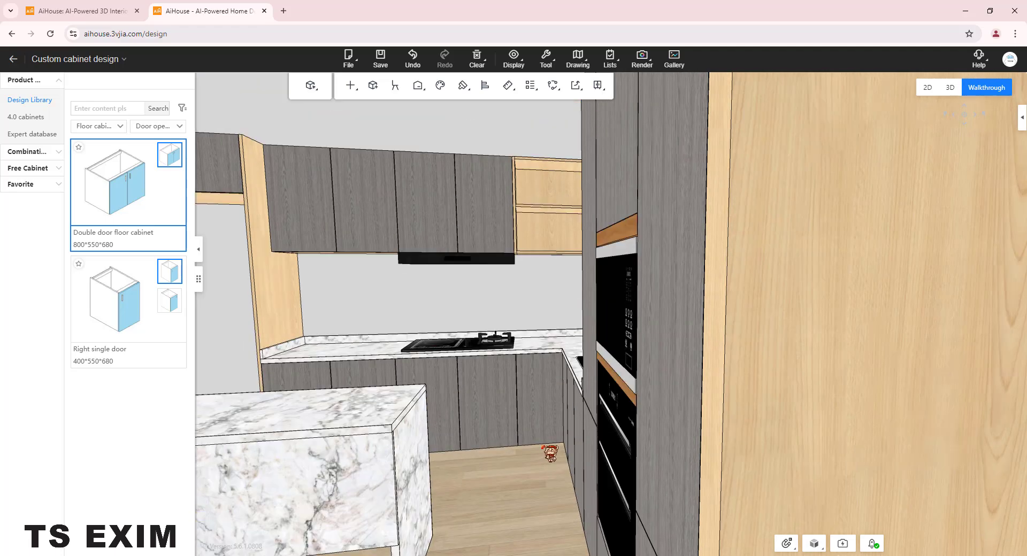
key(Left)
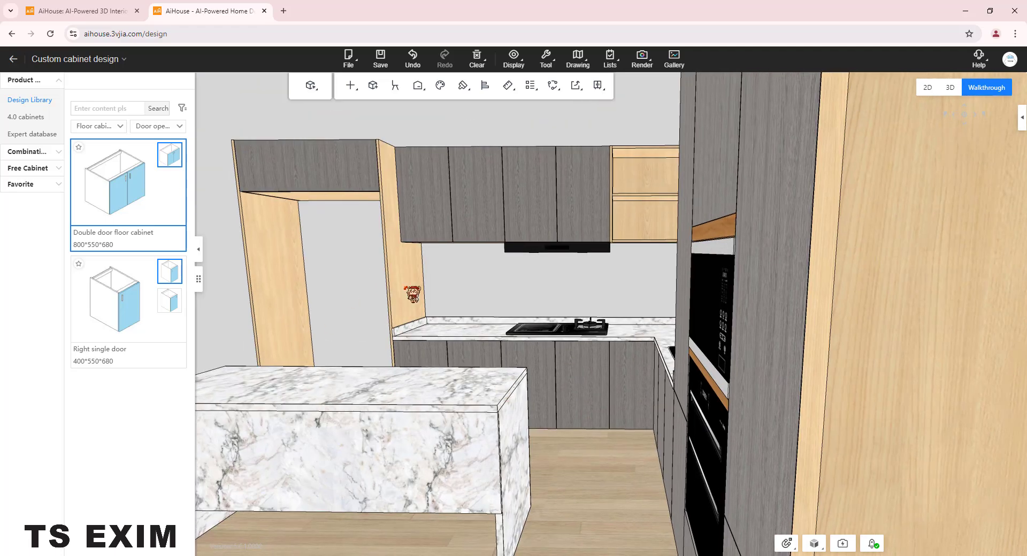
Change the panel type of all doors to Mls-g A35 door panel - upper from the G-type handle doors
key(a)
key(w)
right_click(397, 226)
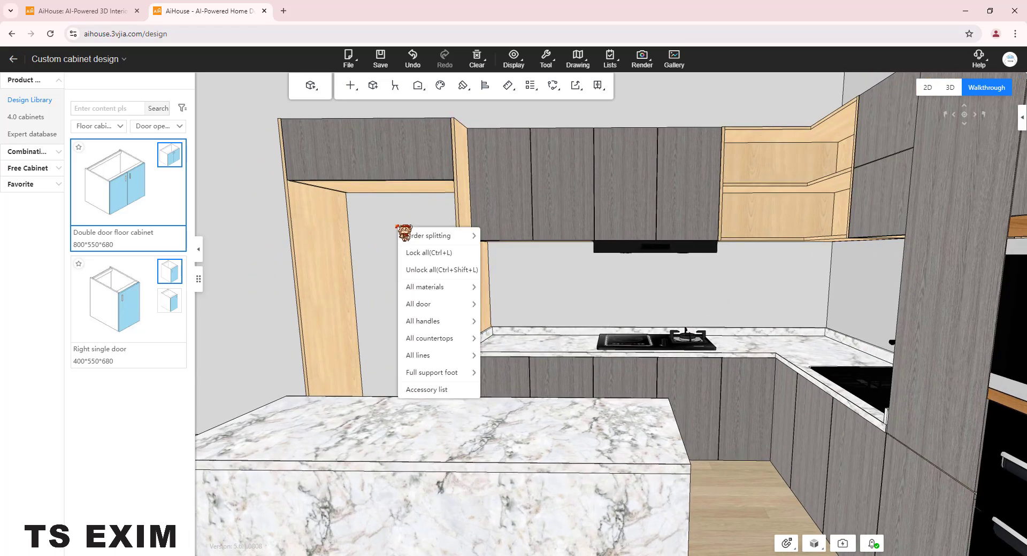
mouse_move(422, 289)
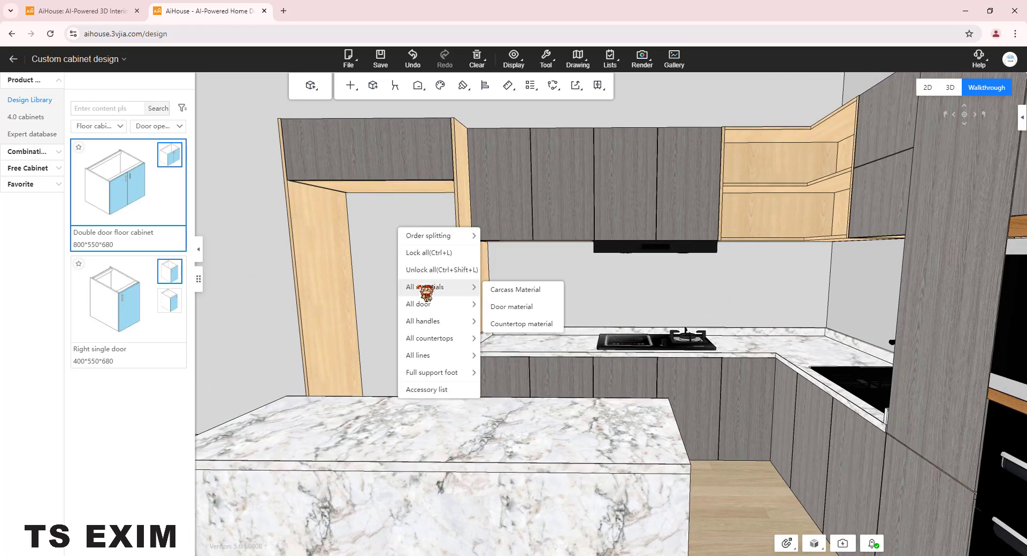
mouse_move(423, 308)
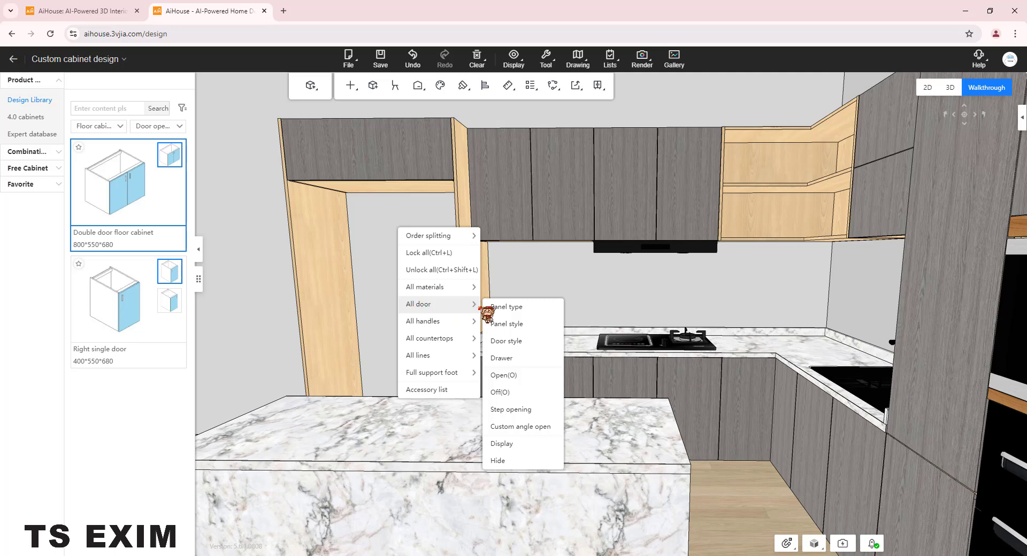
click(526, 308)
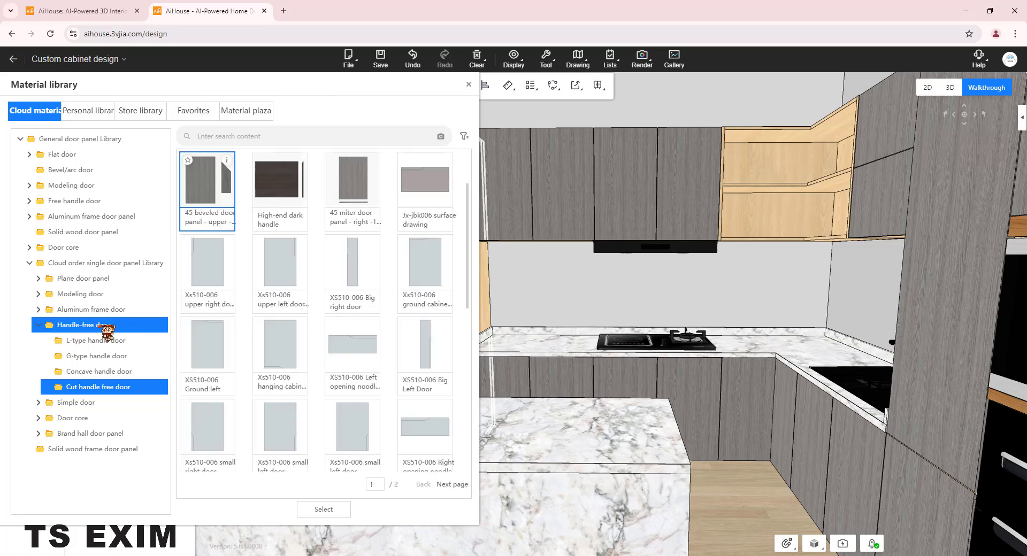
click(107, 340)
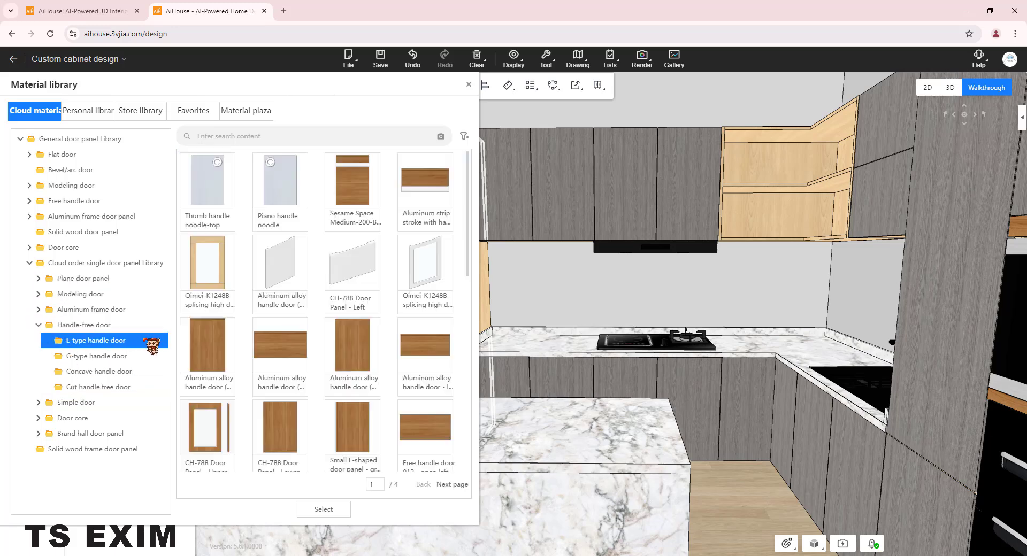
click(107, 356)
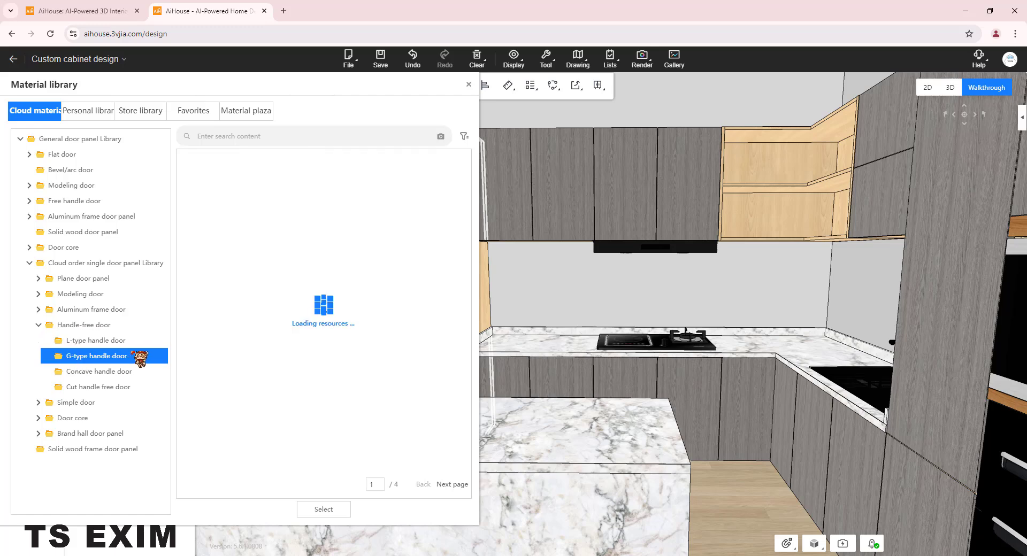
scroll(364, 342, down, 1)
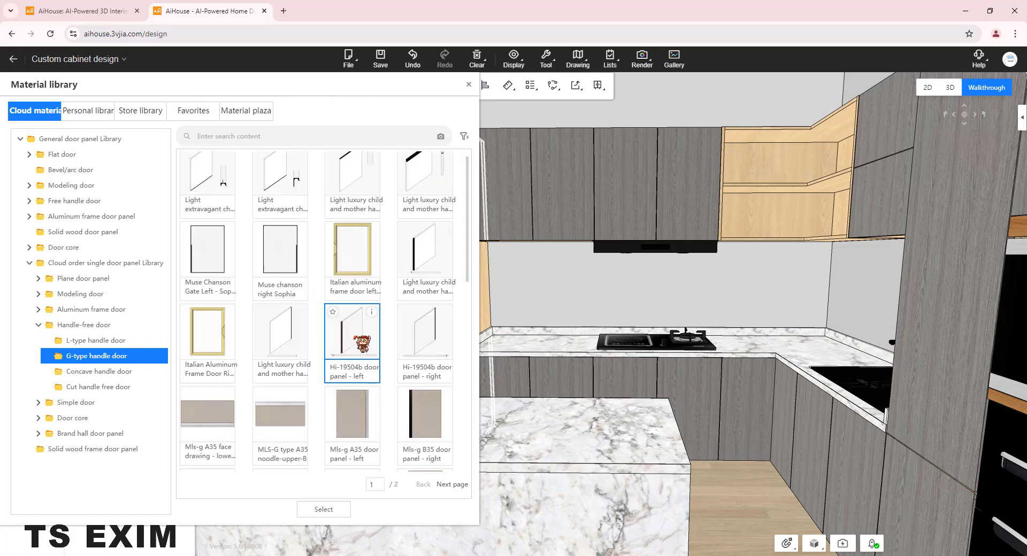
scroll(422, 334, down, 3)
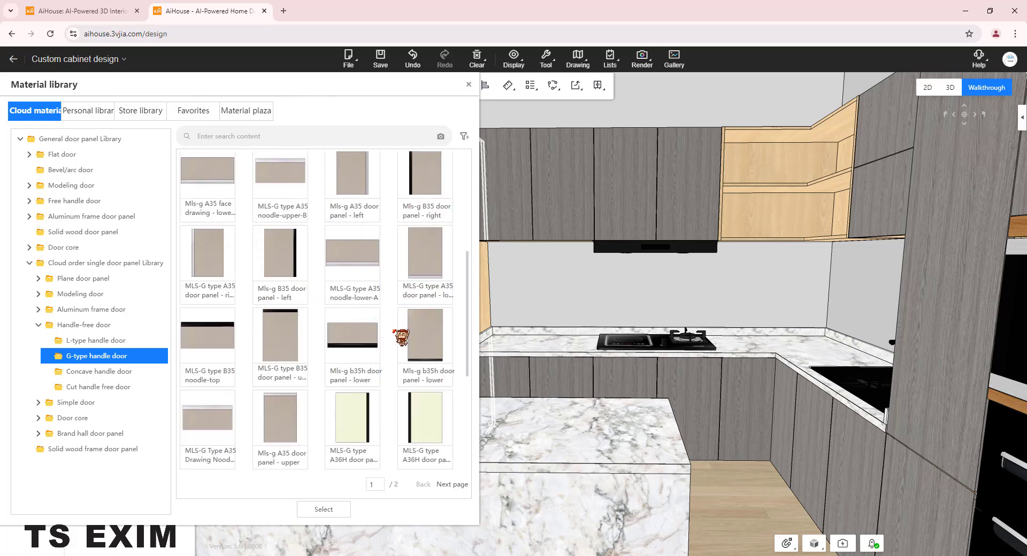
click(277, 421)
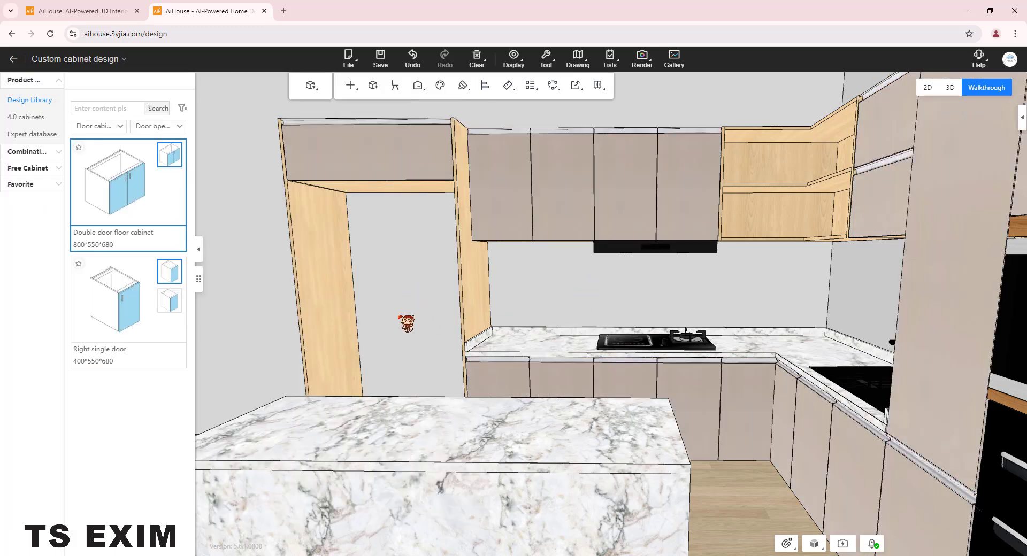
Change the panel type of the flip door above the tall open niche to MLS-G type A30H door panel - lower
drag(428, 283, 492, 290)
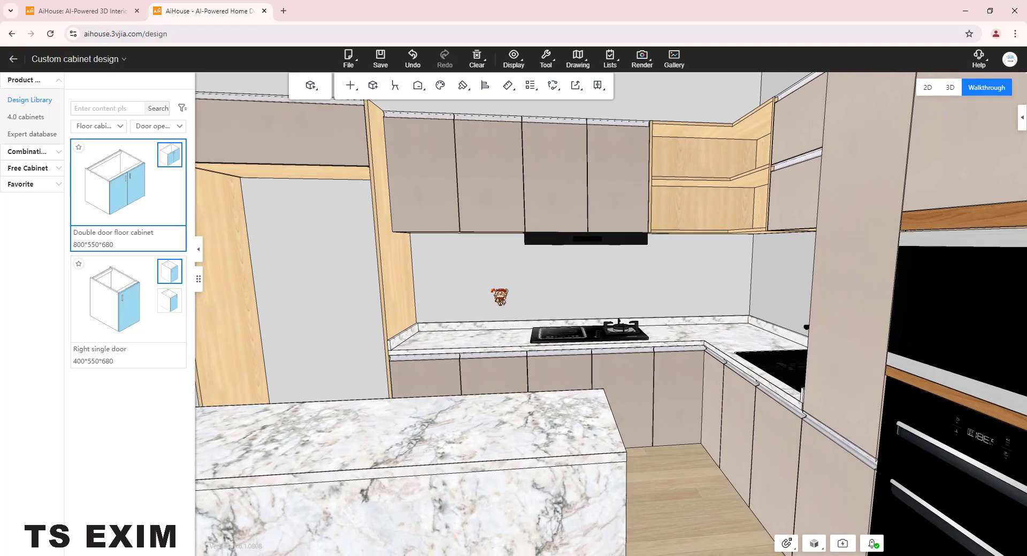
key(q)
key(w)
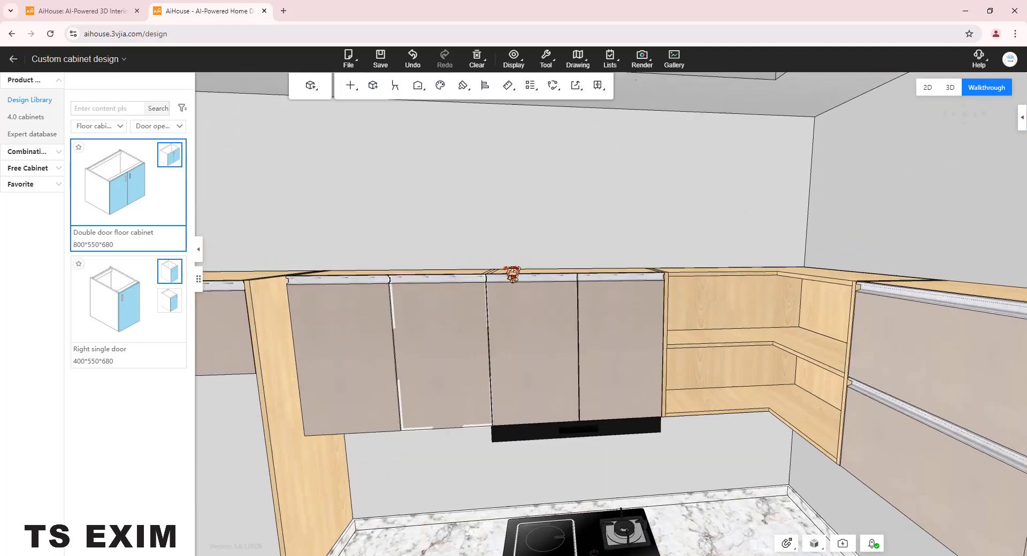
drag(524, 243, 475, 259)
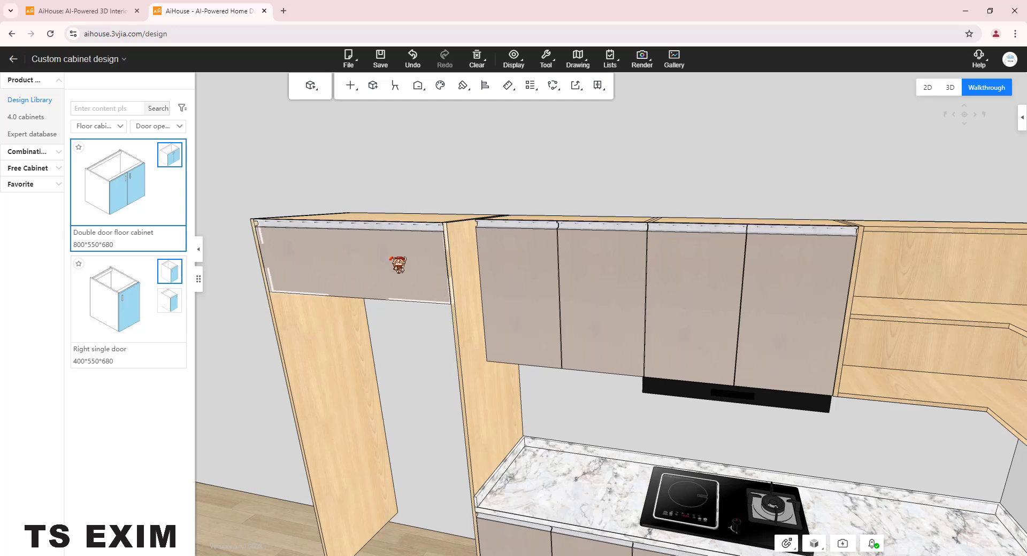
scroll(562, 273, up, 2)
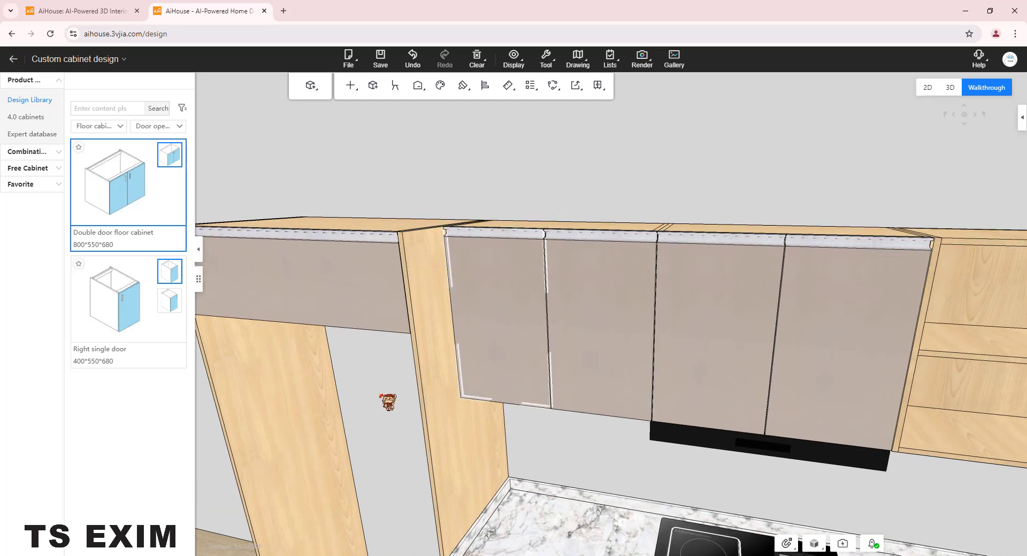
drag(356, 390, 408, 357)
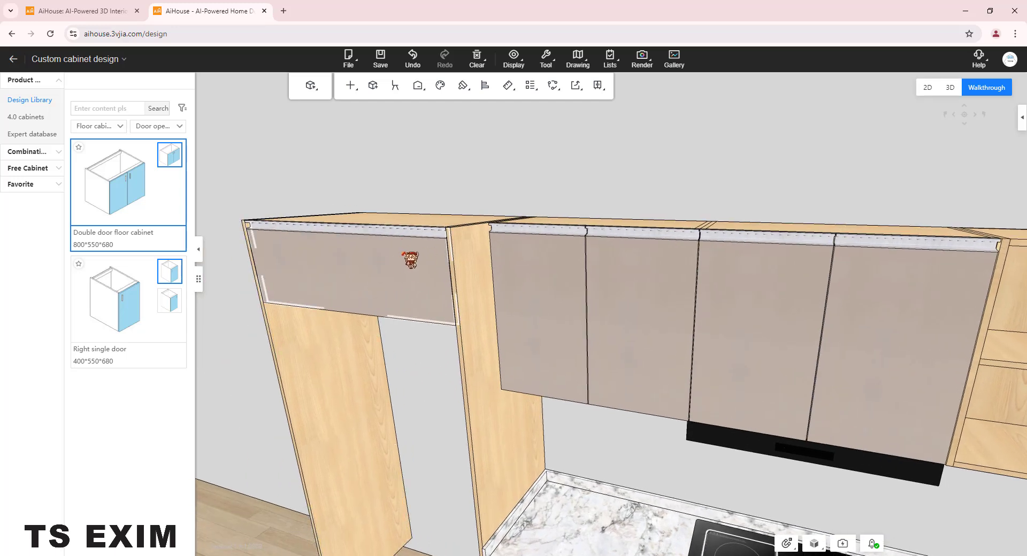
right_click(382, 260)
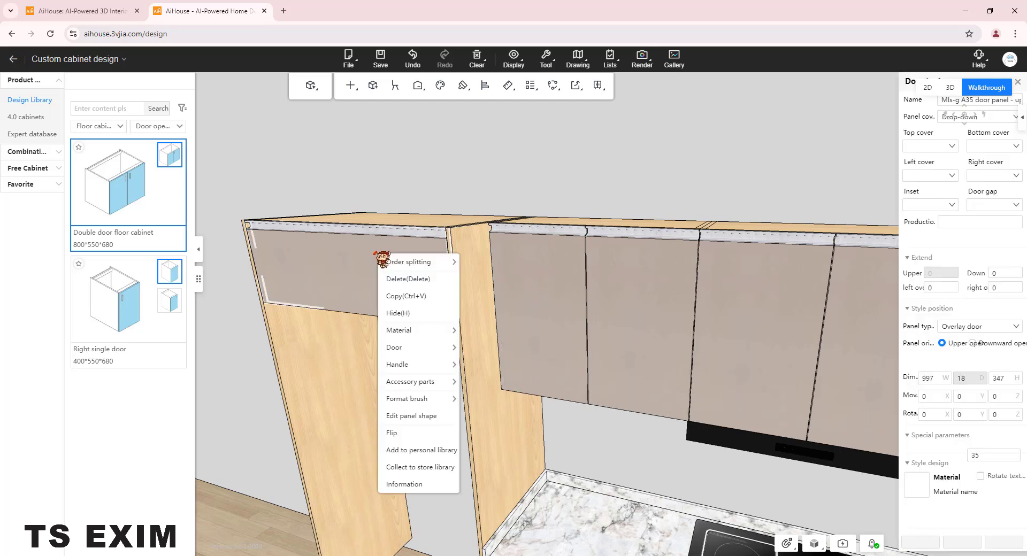
mouse_move(407, 350)
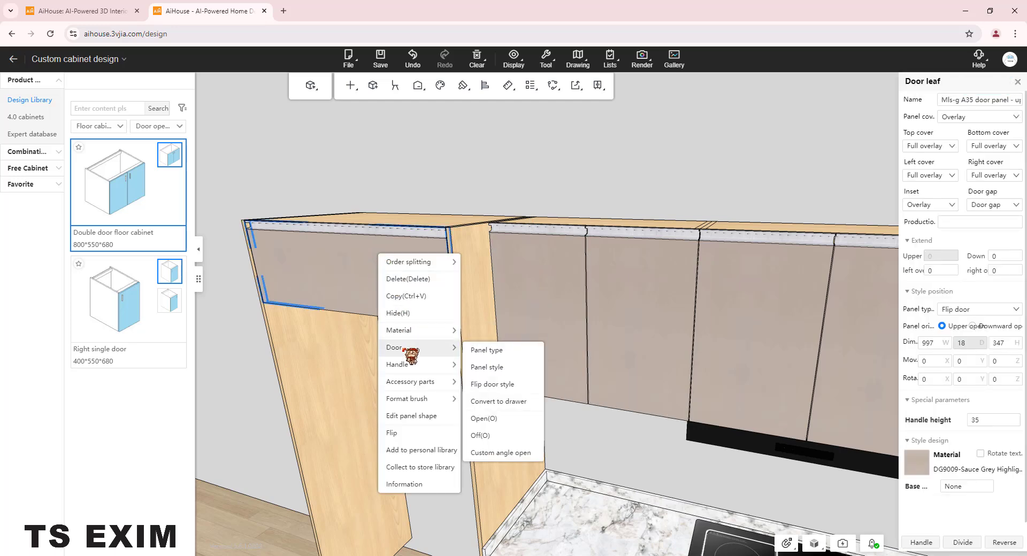
click(487, 350)
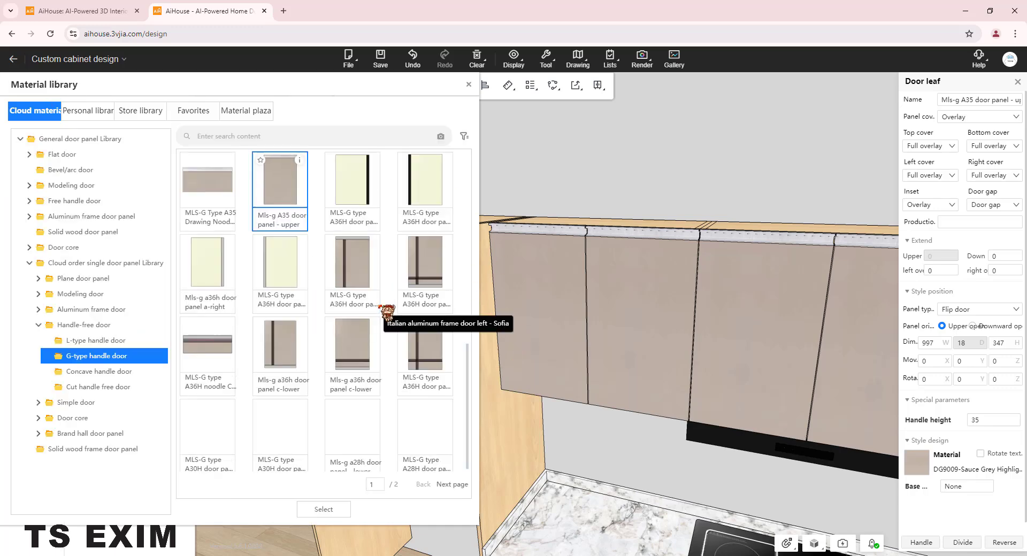
scroll(367, 327, down, 1)
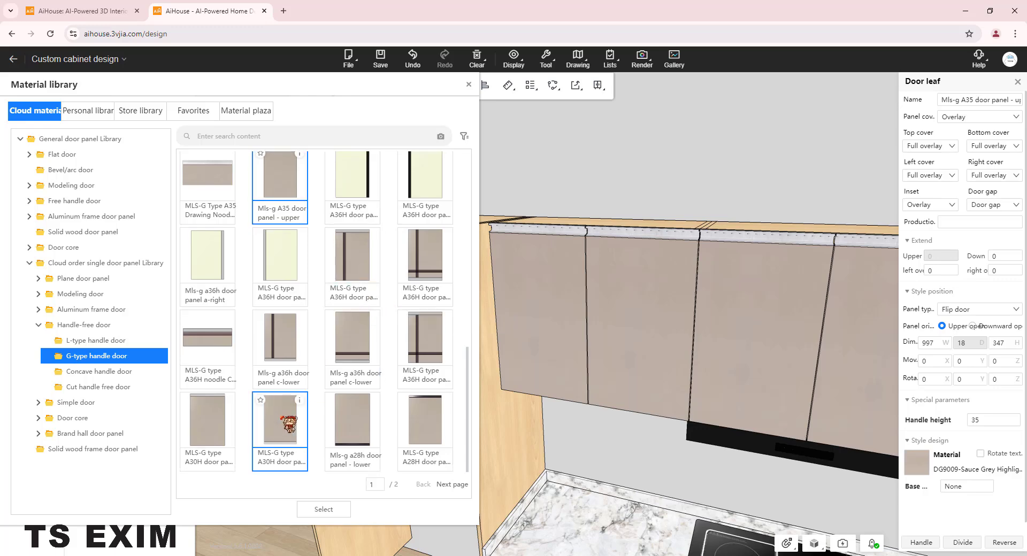
mouse_move(300, 402)
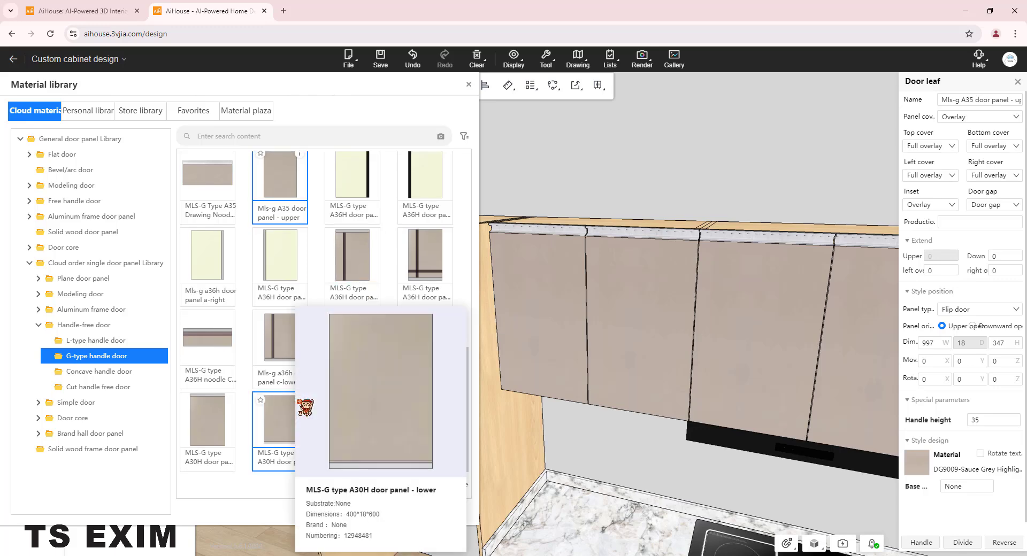
click(287, 429)
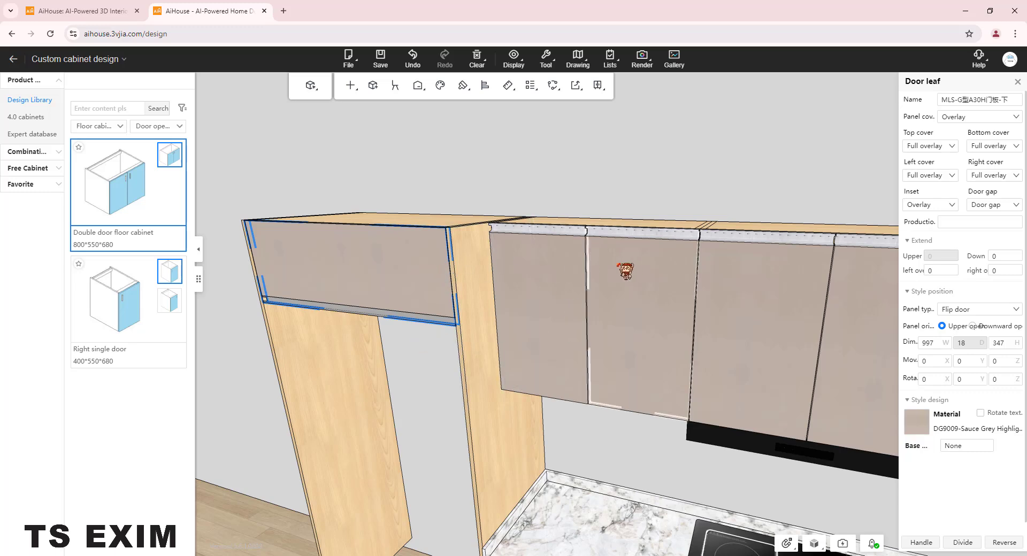
Copy the flip door's lower-grip panel style onto the four upper cabinet doors along the range hood wall using the Style painter
right_click(429, 175)
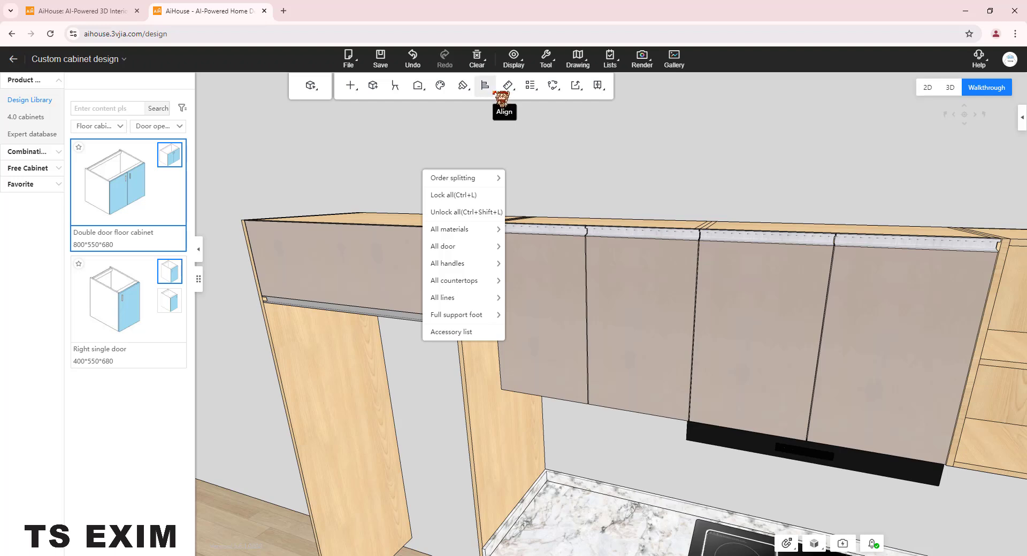
mouse_move(466, 94)
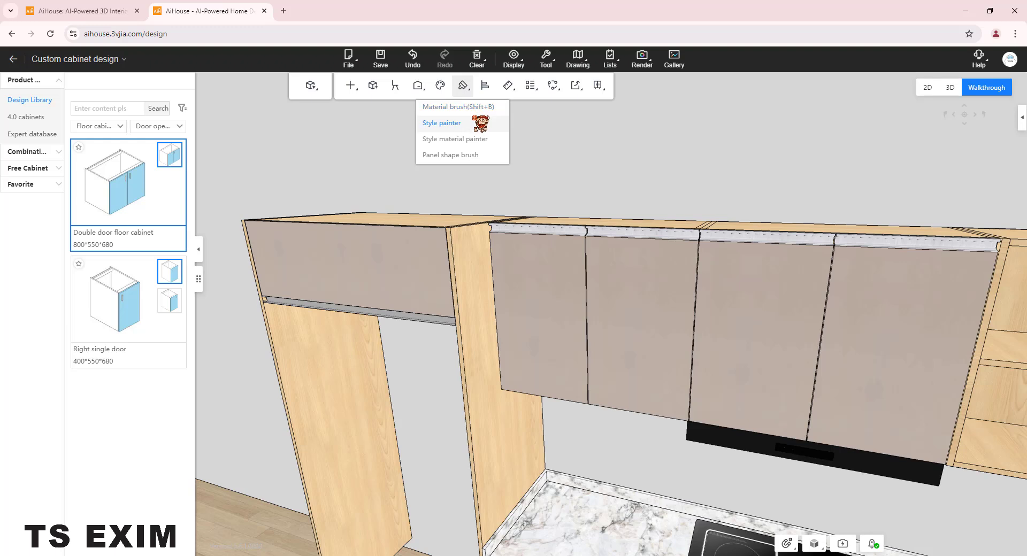
click(478, 123)
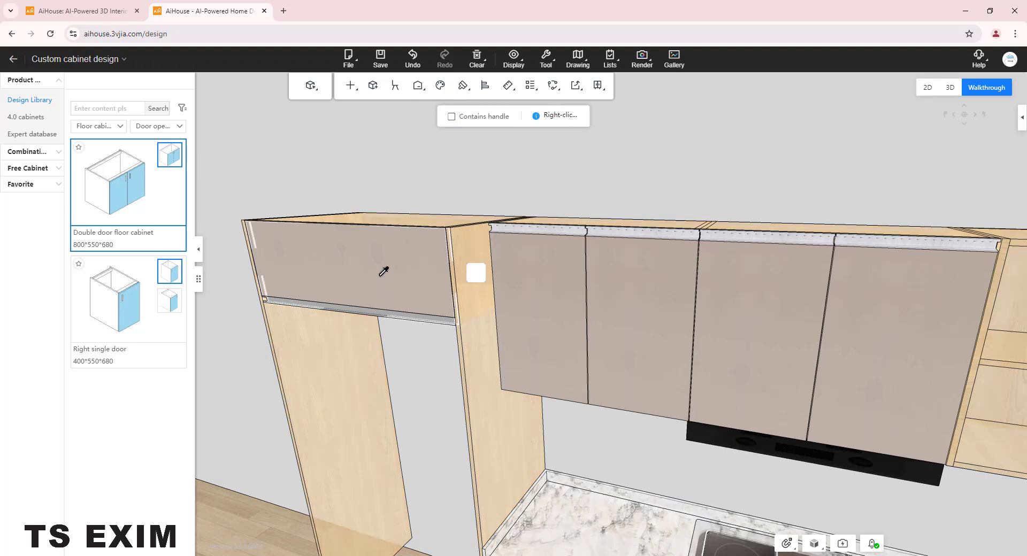
click(379, 265)
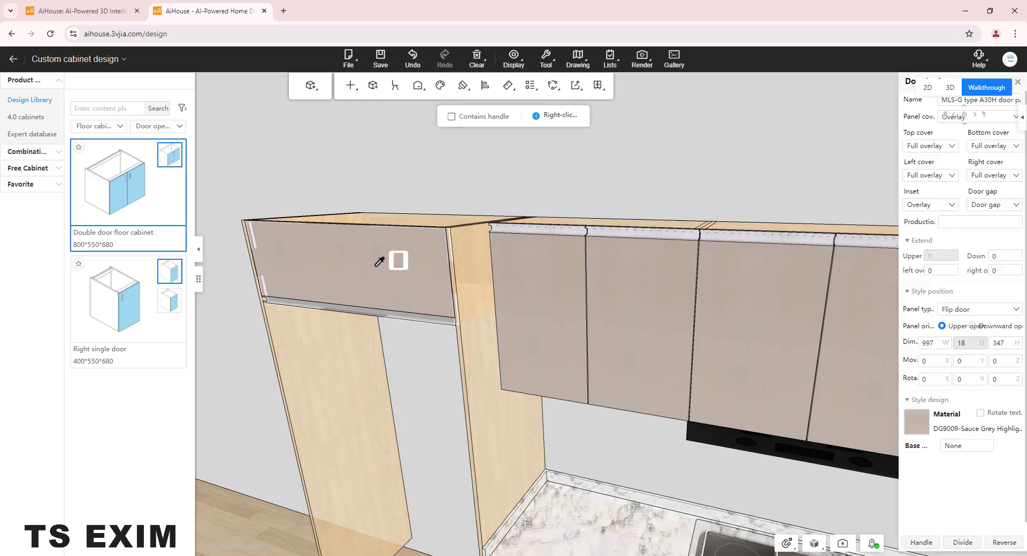
click(546, 275)
click(632, 264)
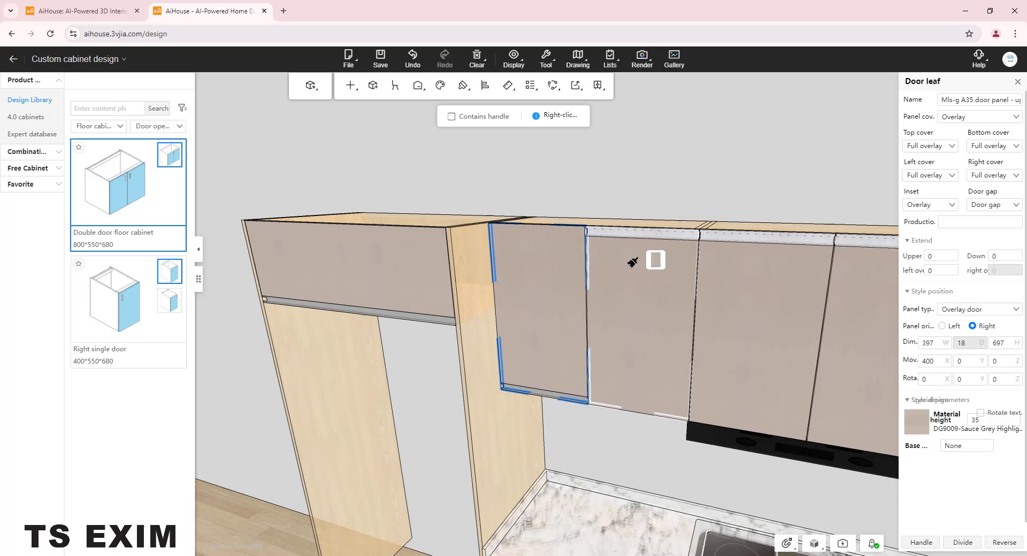
click(763, 284)
drag(580, 339, 687, 342)
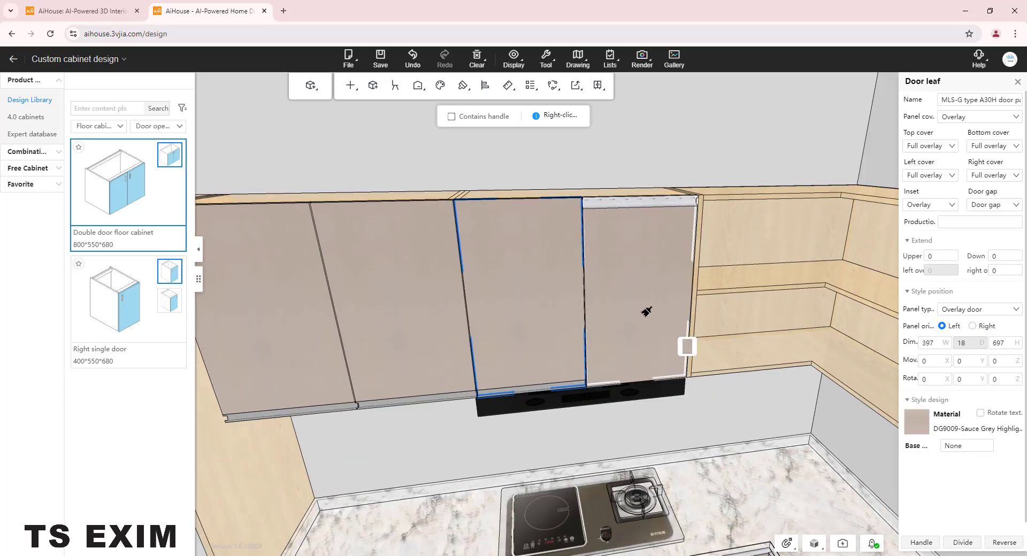
click(613, 252)
Paint the same panel style onto the two flip doors above the sink and the upper doors of the three adjacent tall cabinets
drag(459, 310, 626, 315)
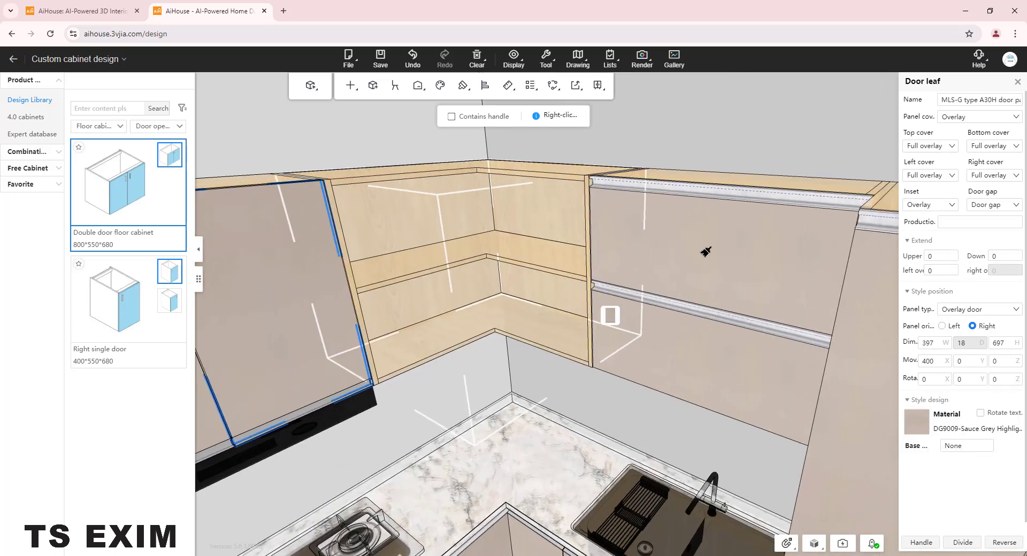
click(704, 254)
click(714, 337)
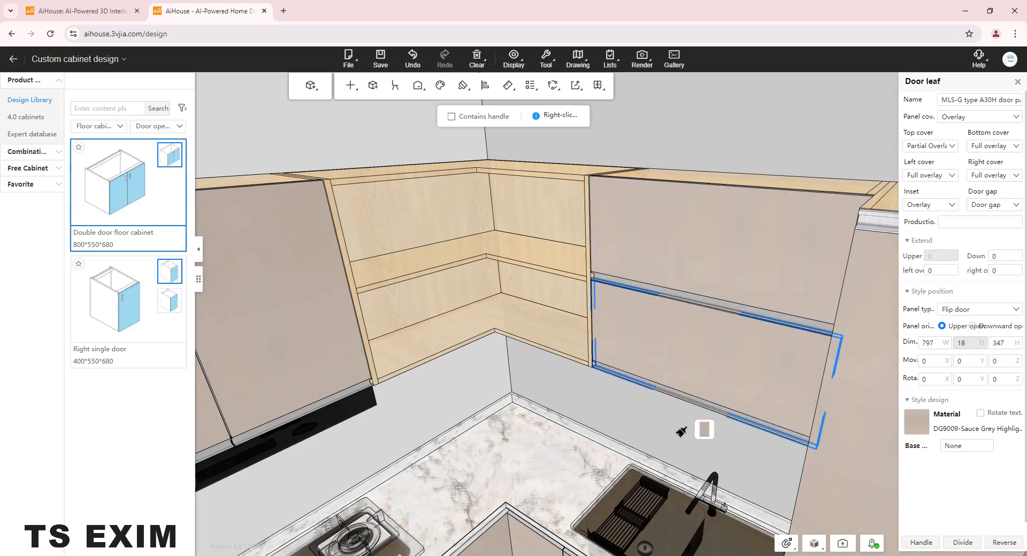
scroll(681, 432, down, 4)
click(636, 221)
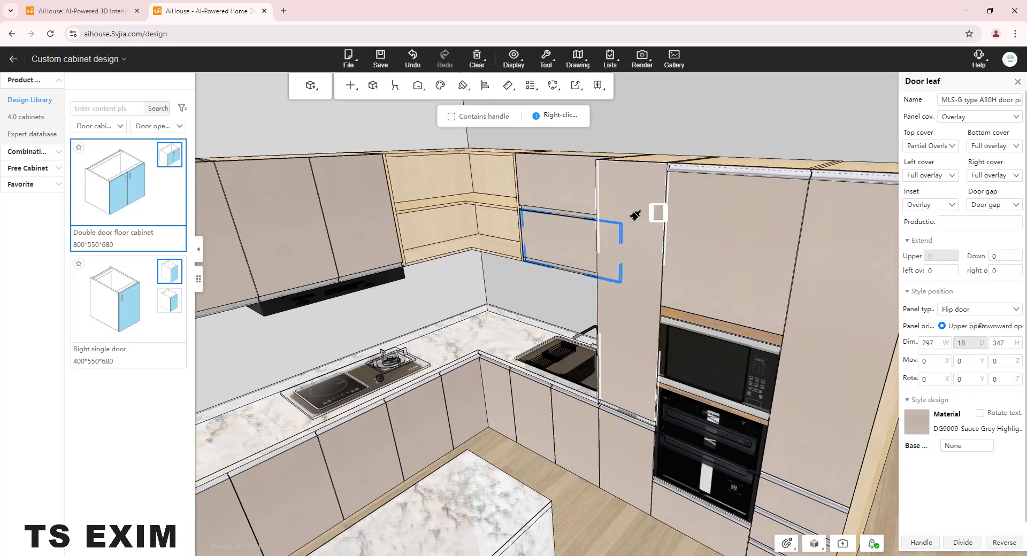
click(731, 221)
click(861, 261)
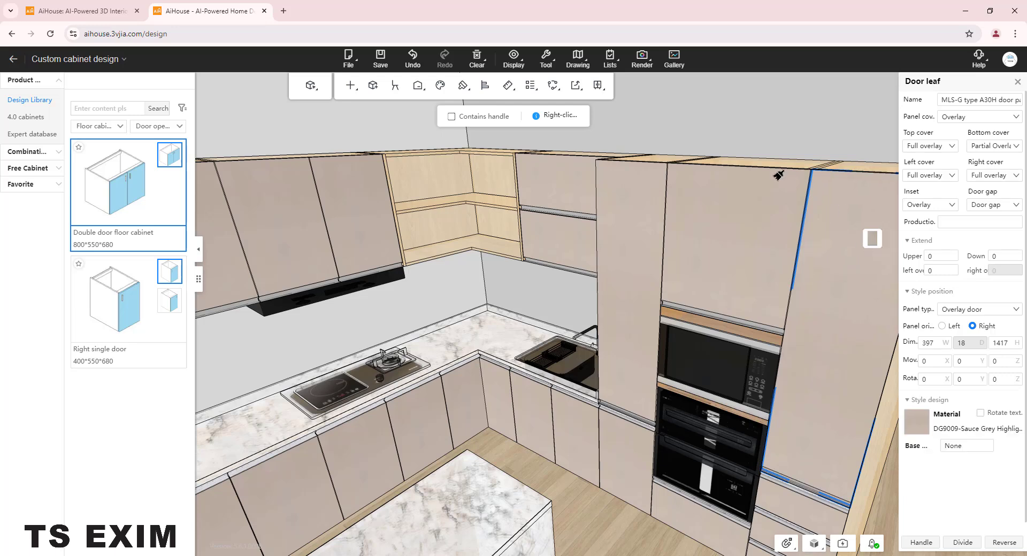
right_click(684, 125)
Change the material of all doors to a light greyish Romantic Paris texture from the Matte blister thermofoil category
mouse_move(529, 305)
mouse_down()
mouse_move(471, 320)
mouse_move(458, 307)
mouse_up()
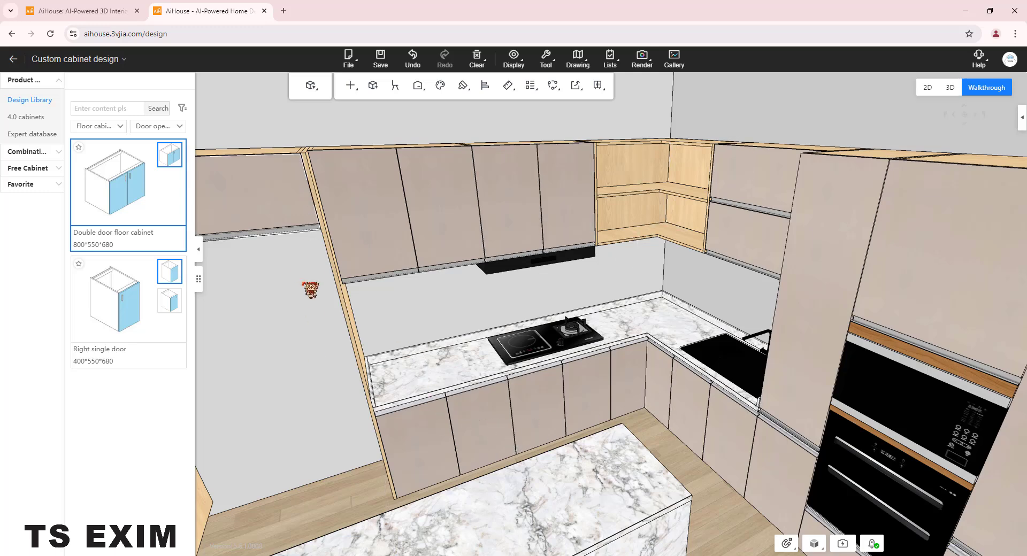
right_click(396, 299)
mouse_move(431, 362)
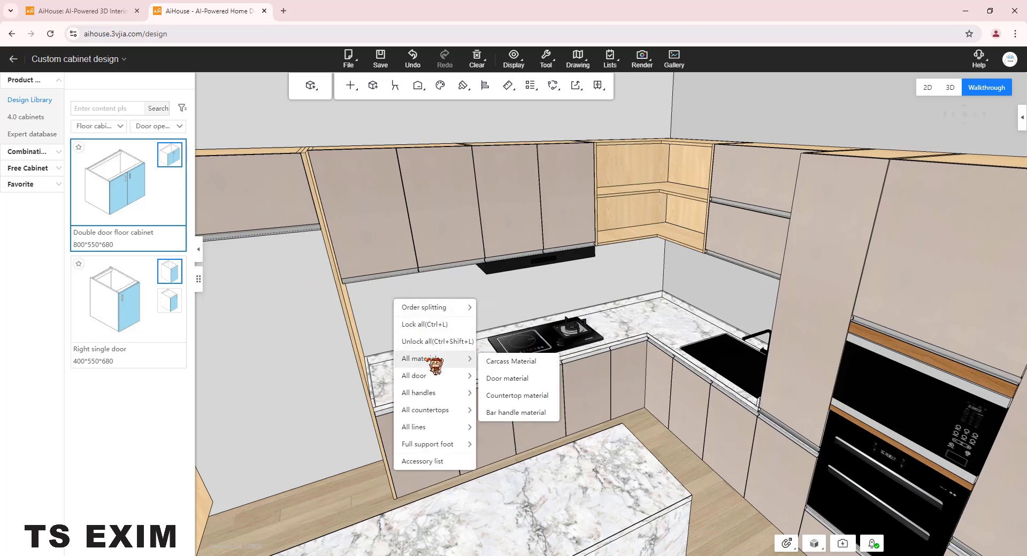
click(546, 381)
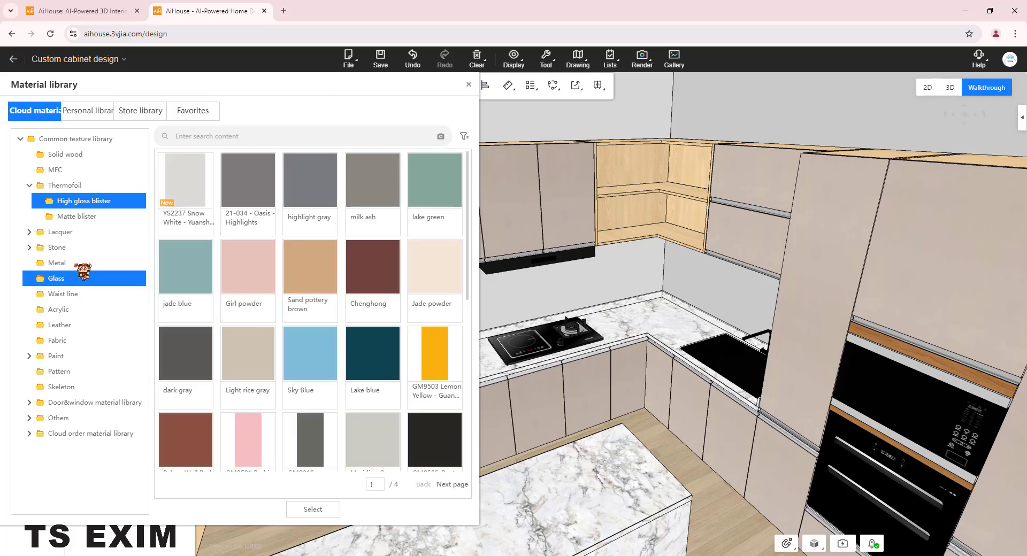
click(67, 216)
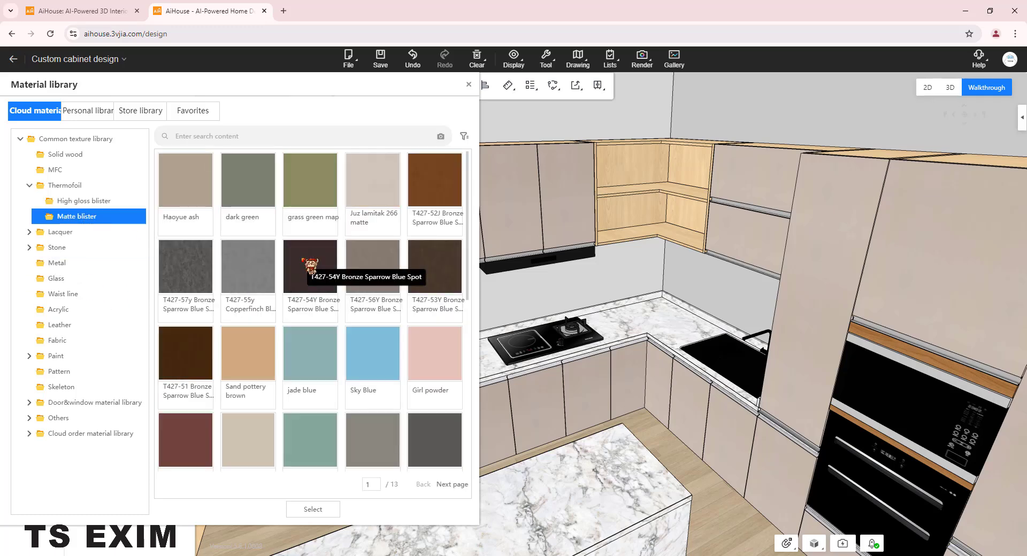
scroll(352, 384, down, 8)
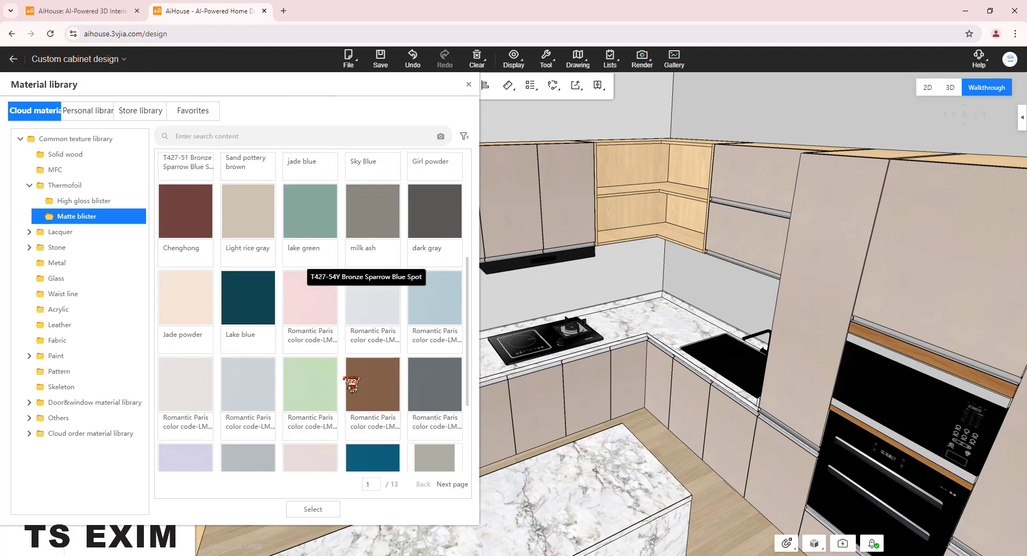
double_click(189, 276)
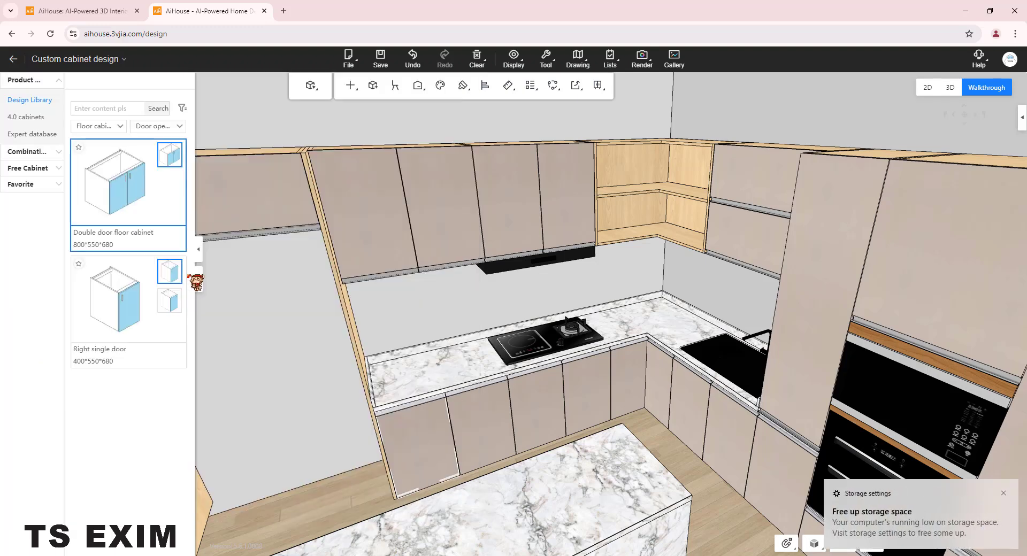
click(1002, 494)
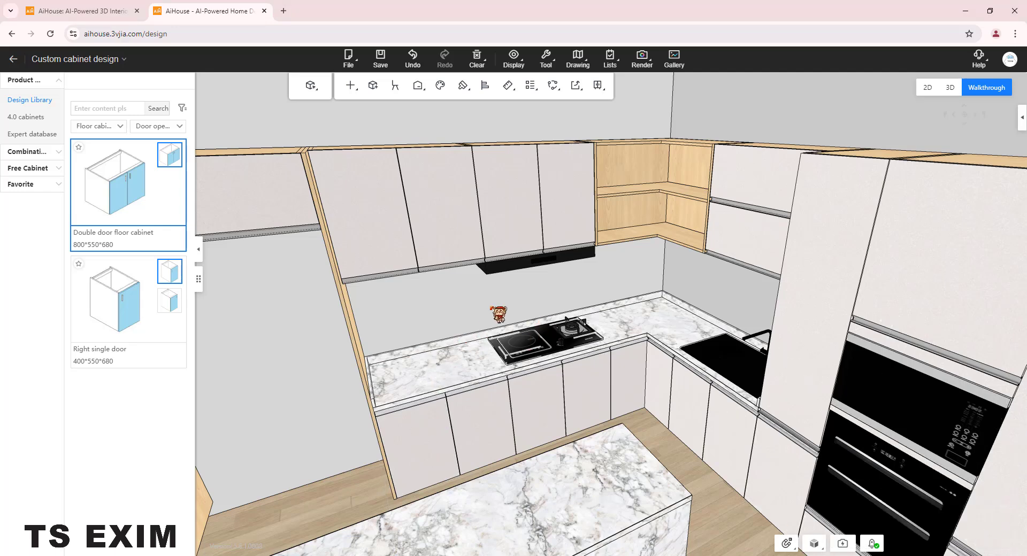
Change the carcass material of all cabinets to a mauve-grey wood grain from the Solid wood category
drag(489, 308, 477, 310)
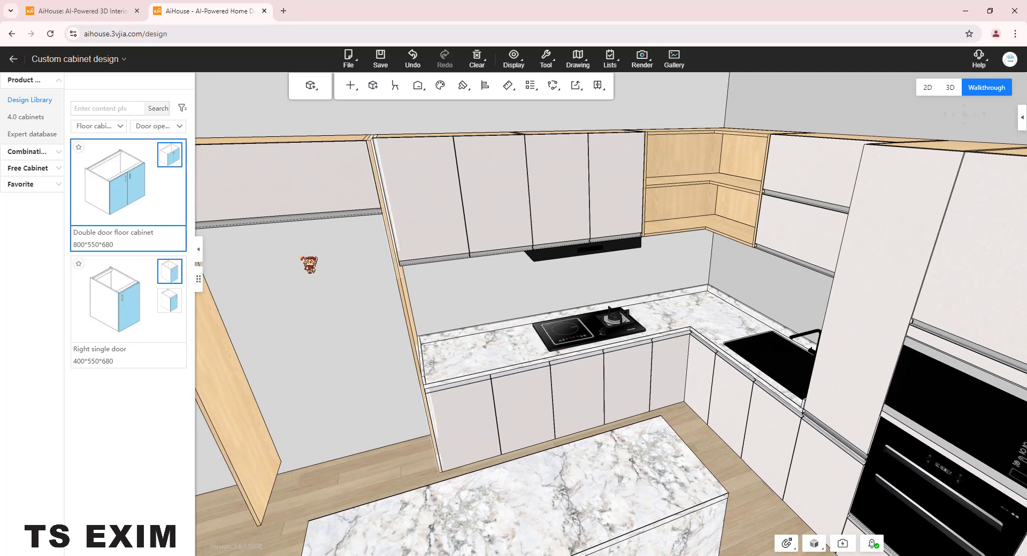
right_click(309, 263)
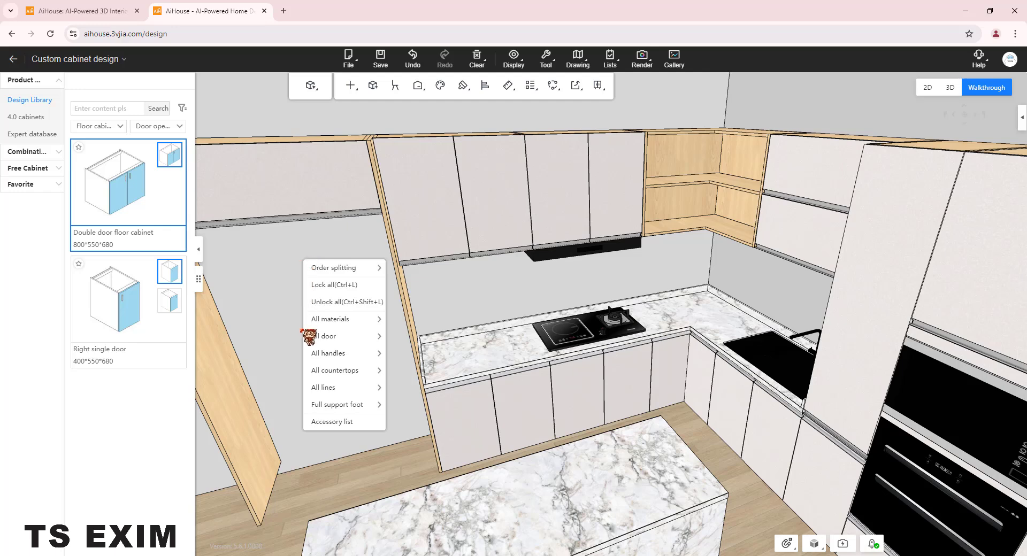
mouse_move(345, 319)
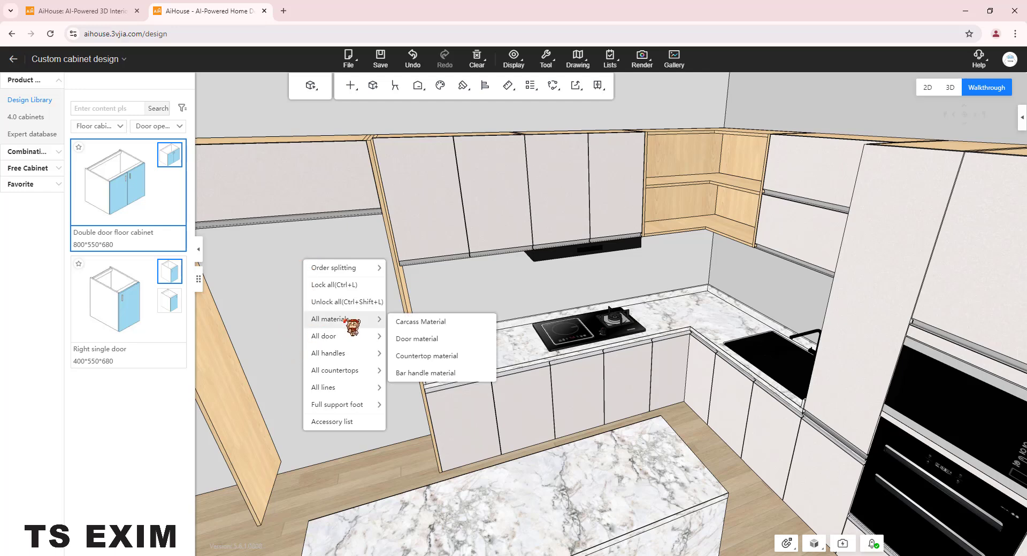
click(467, 323)
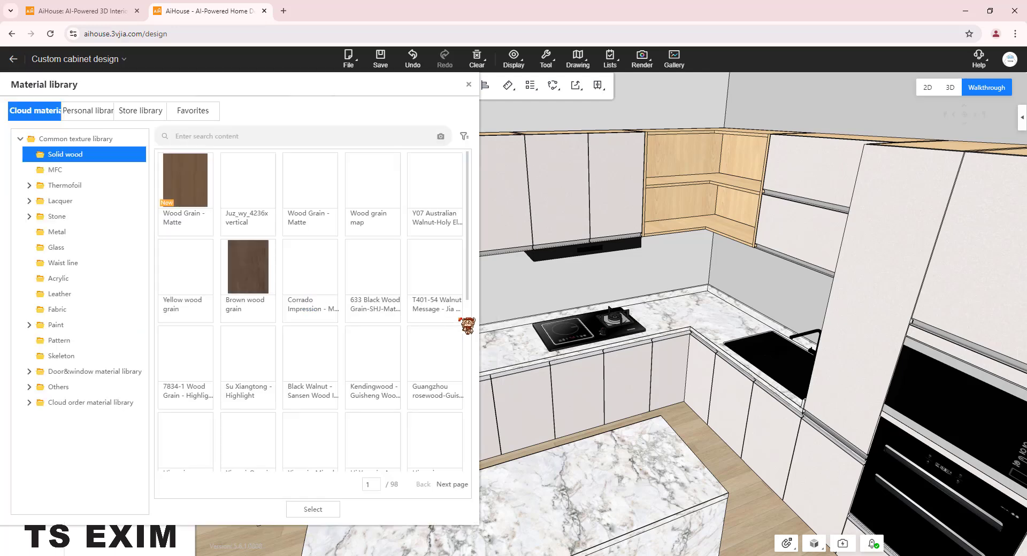
scroll(288, 358, down, 1)
scroll(287, 358, up, 1)
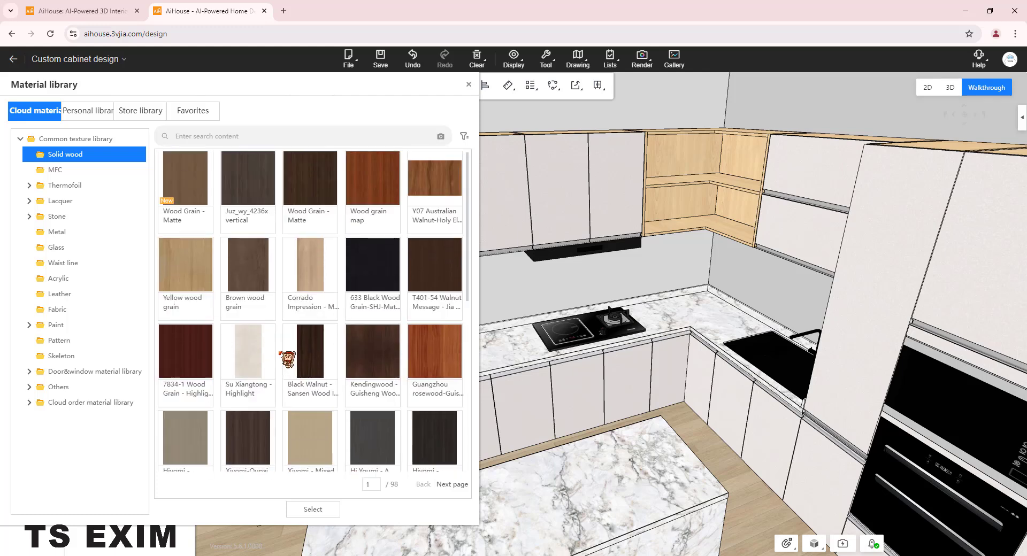
scroll(289, 360, down, 1)
scroll(310, 373, down, 2)
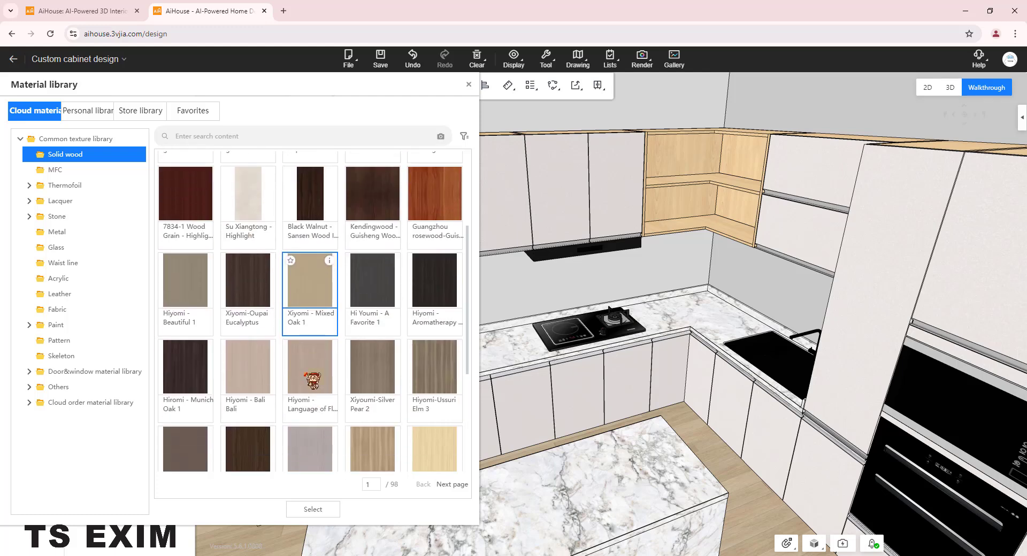
double_click(313, 442)
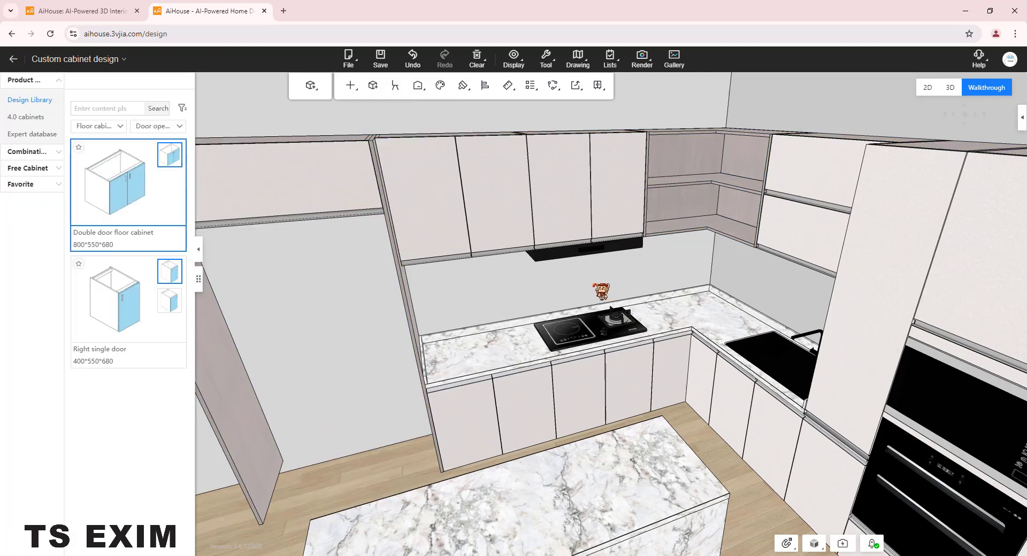
Set the bar handle material of all cabinets to the metal texture BMW Gold - Matte
key(Left)
key(Up)
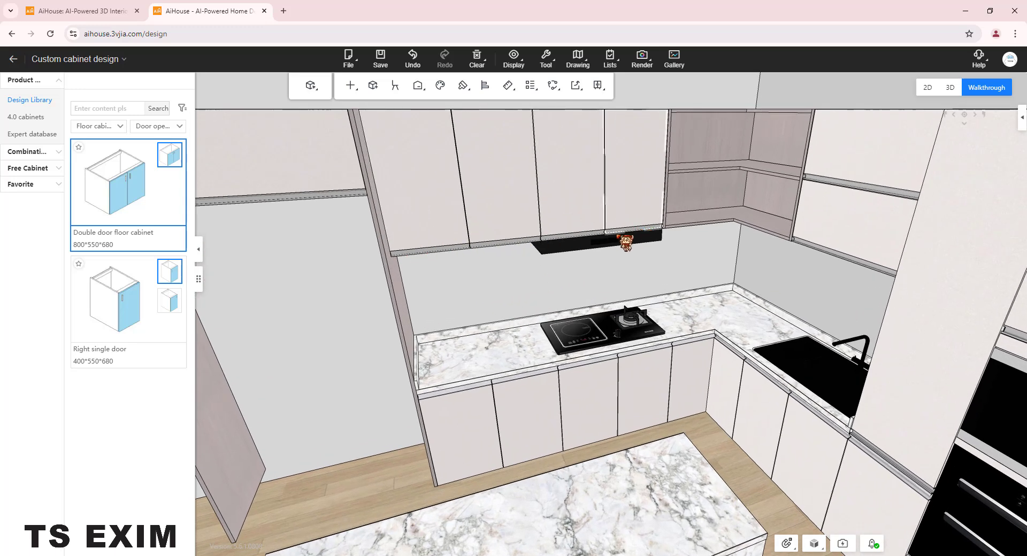
right_click(302, 244)
mouse_move(319, 303)
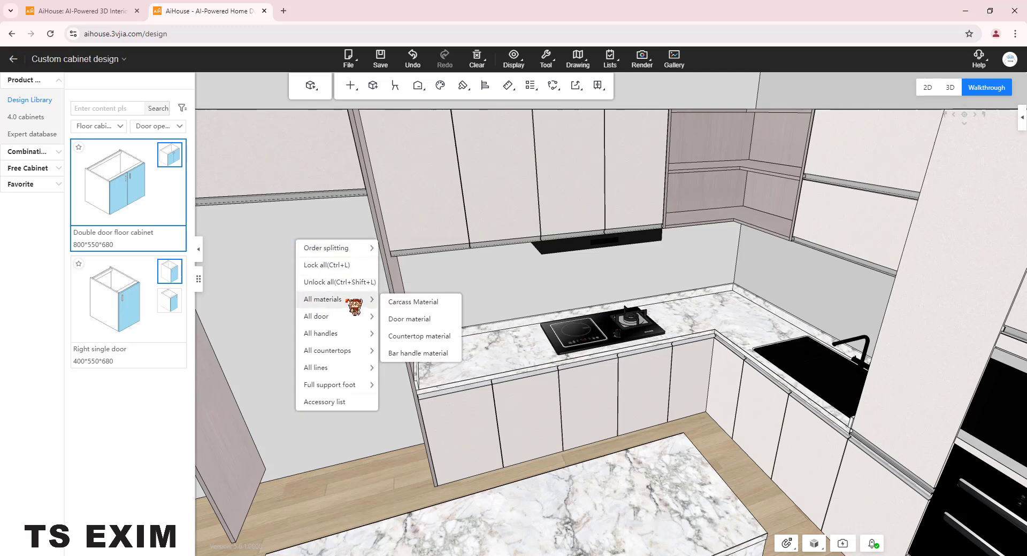
click(454, 355)
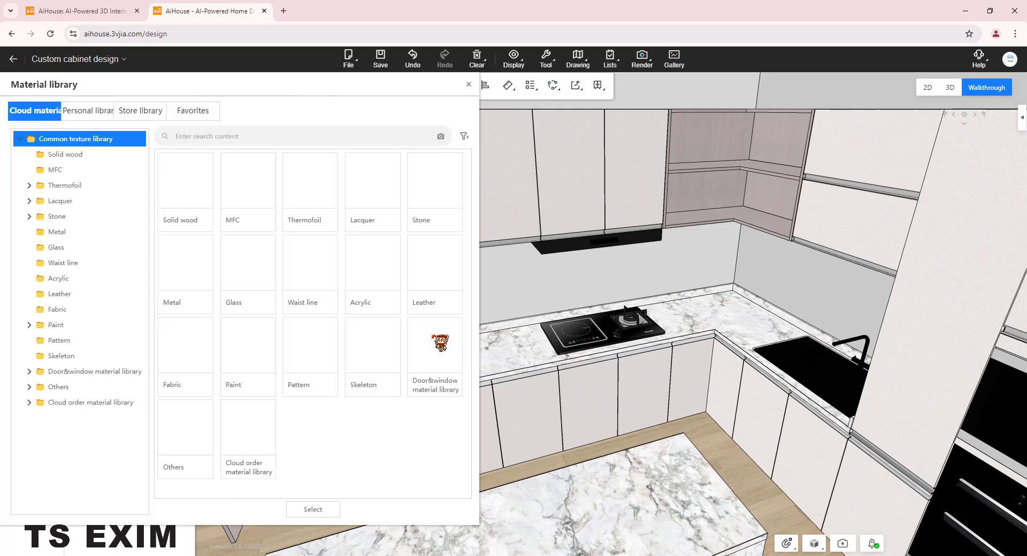
click(80, 235)
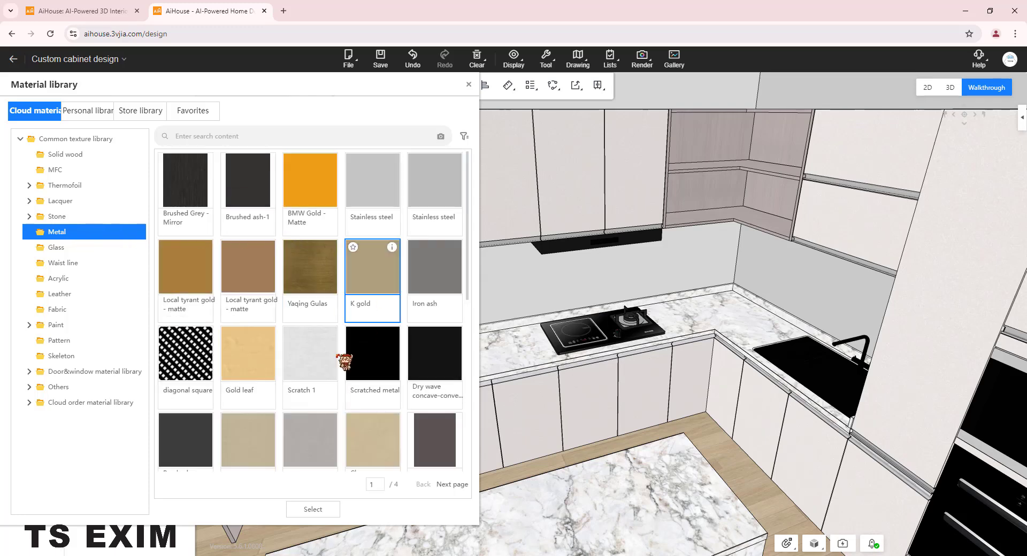
double_click(306, 195)
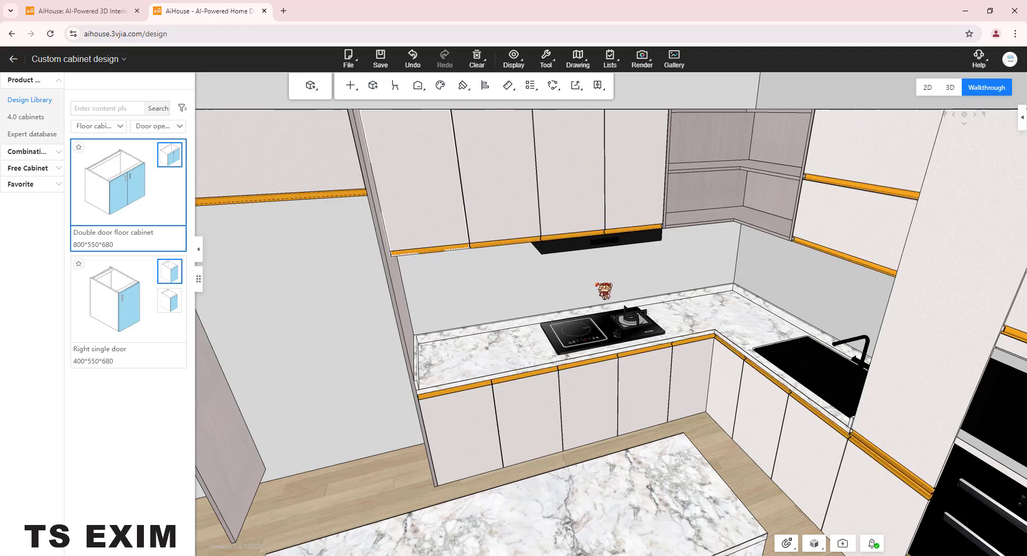
Look over the kitchen with the gold grip profiles and undo the bar handle material change
drag(749, 299, 610, 278)
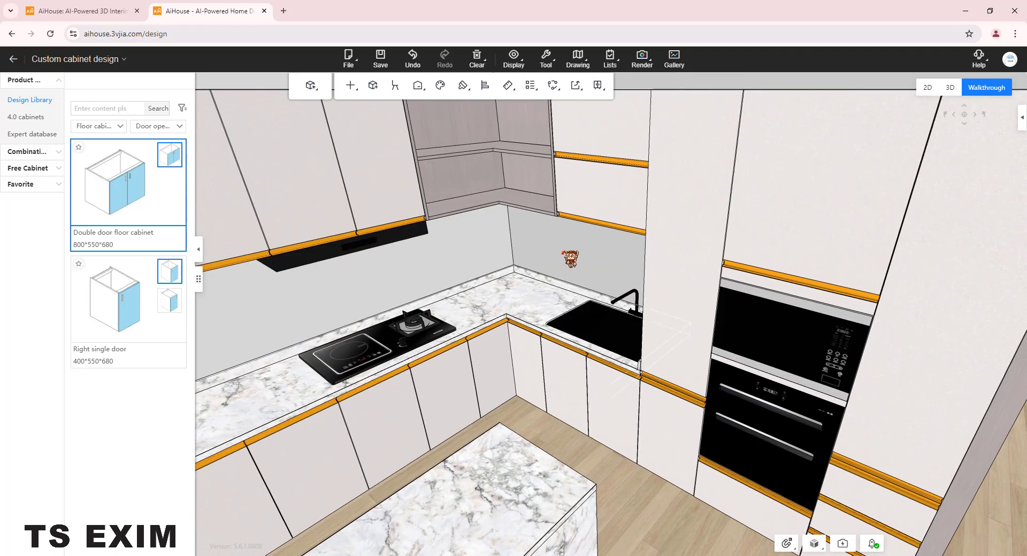
drag(562, 253, 348, 286)
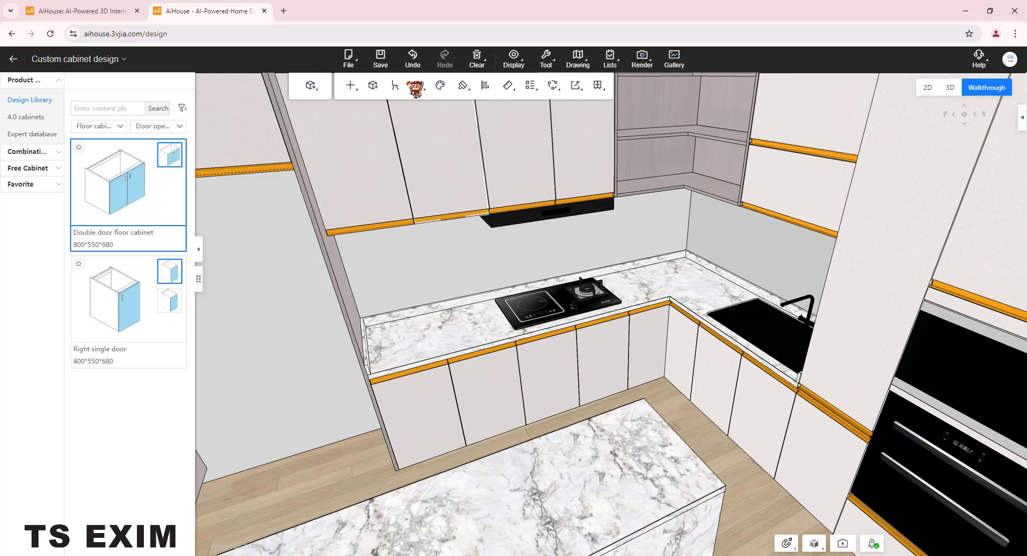
click(413, 58)
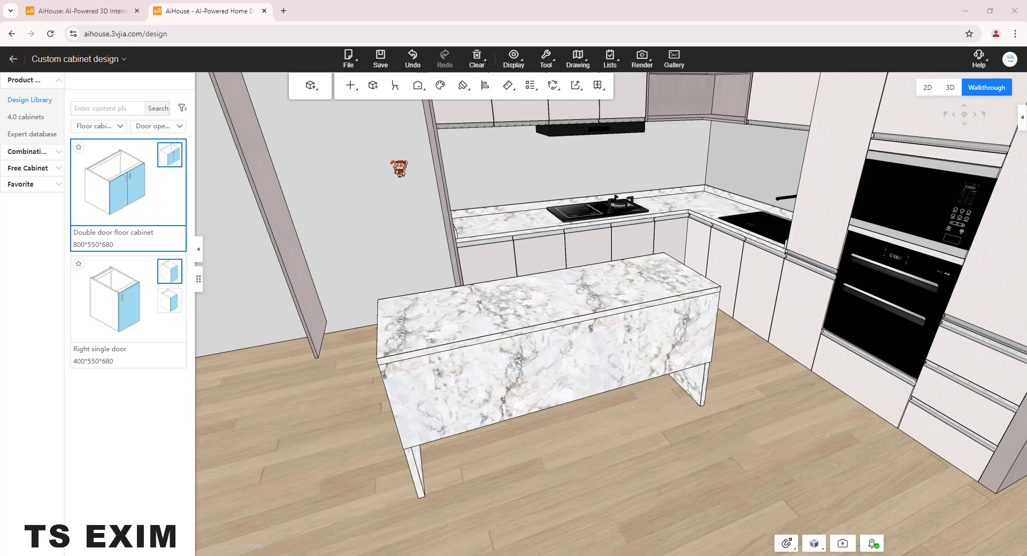
Start a toe kick installation under the floor and tall cabinets and choose the DJX001 section profile
click(351, 85)
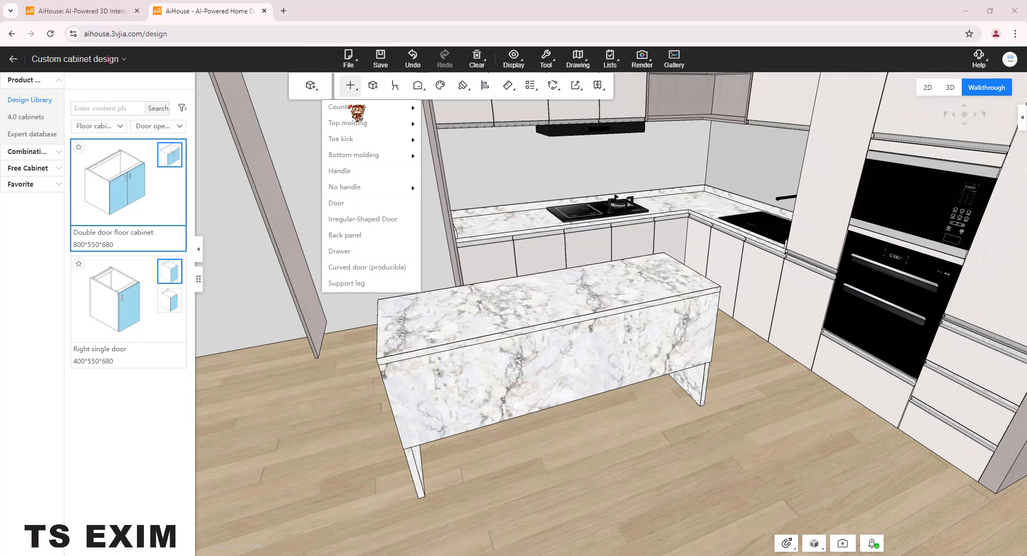
mouse_move(347, 140)
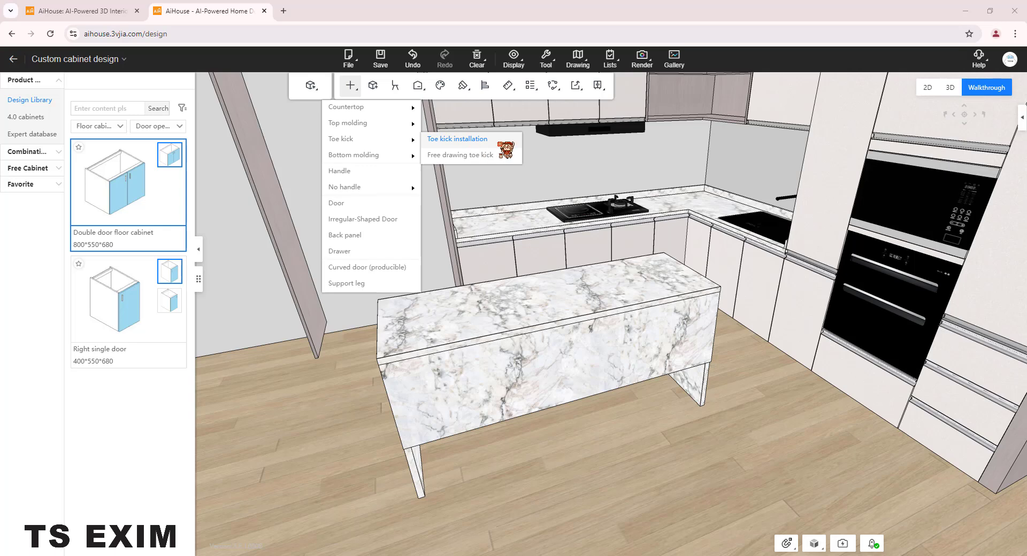
click(500, 141)
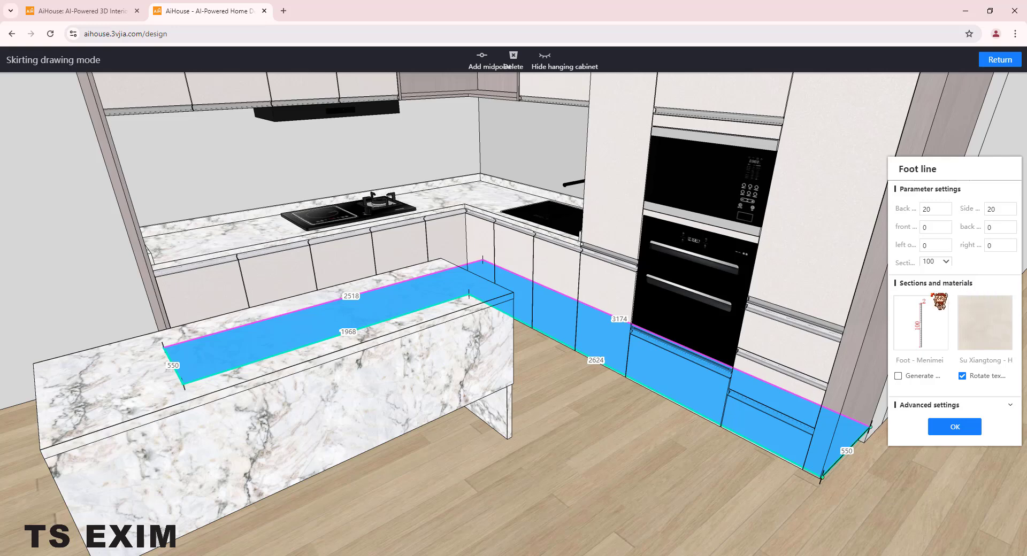
click(918, 328)
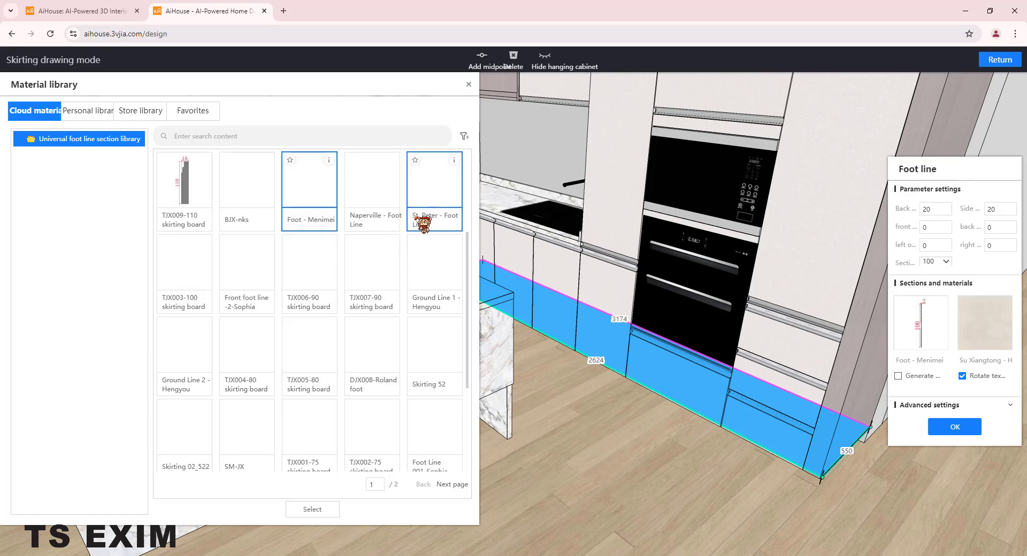
scroll(334, 268, up, 3)
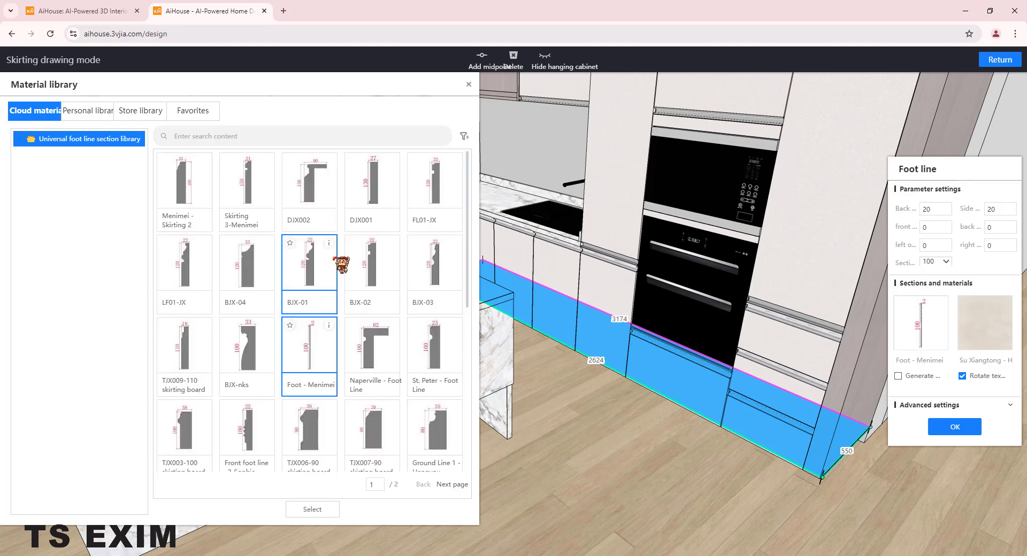
double_click(396, 194)
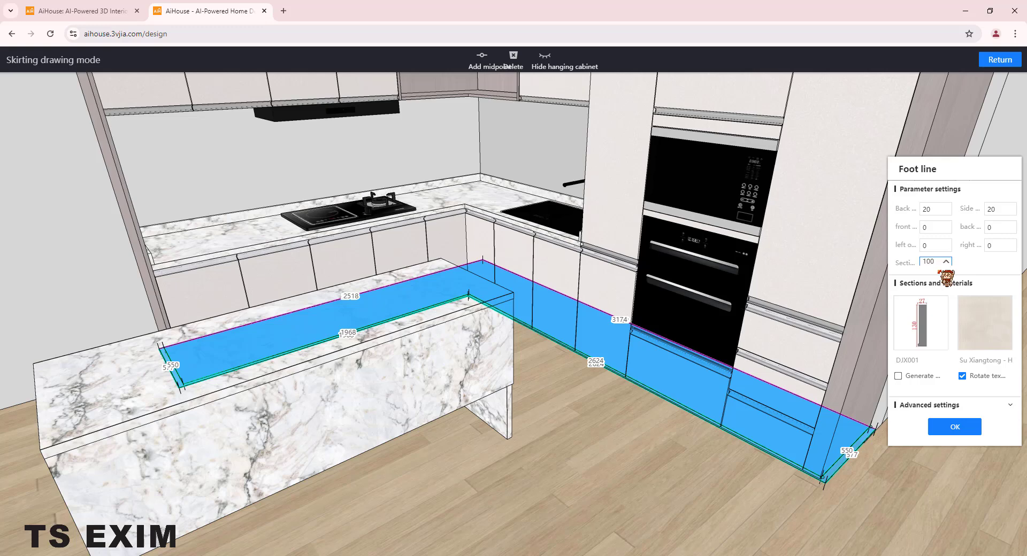
Set the toe kick material to the Hiyomi-Ussuri Elm solid wood texture and generate the toe kick
mouse_move(1001, 343)
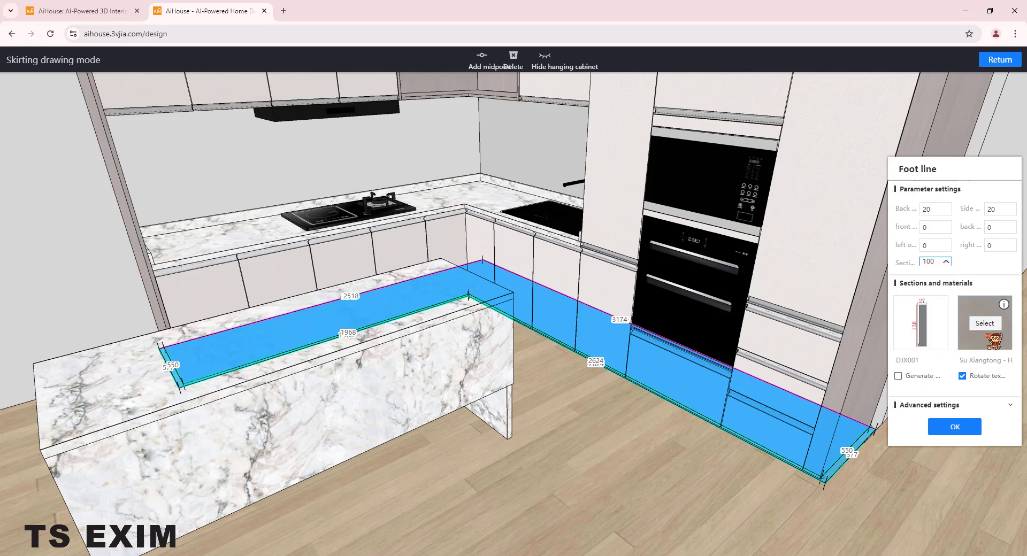
click(987, 326)
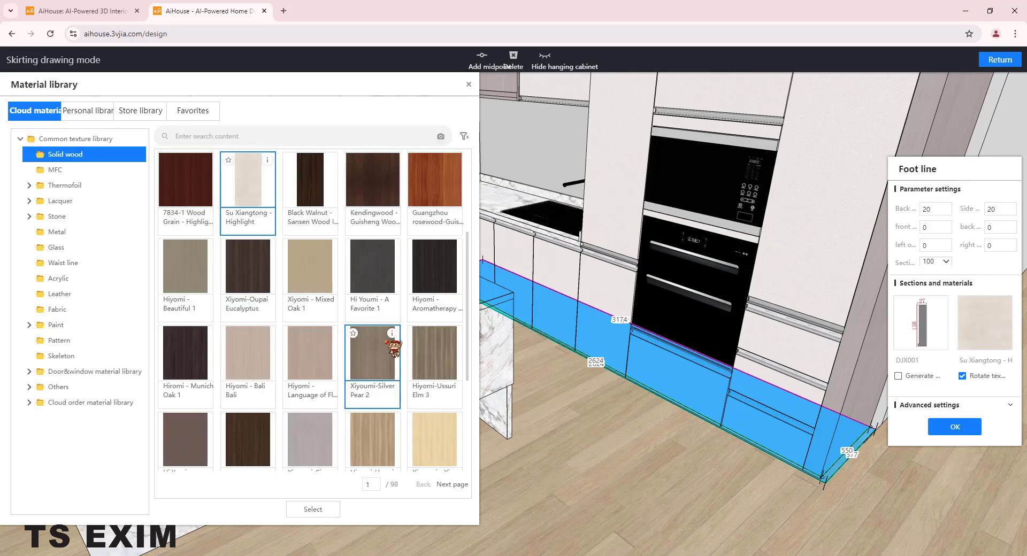
scroll(394, 349, down, 3)
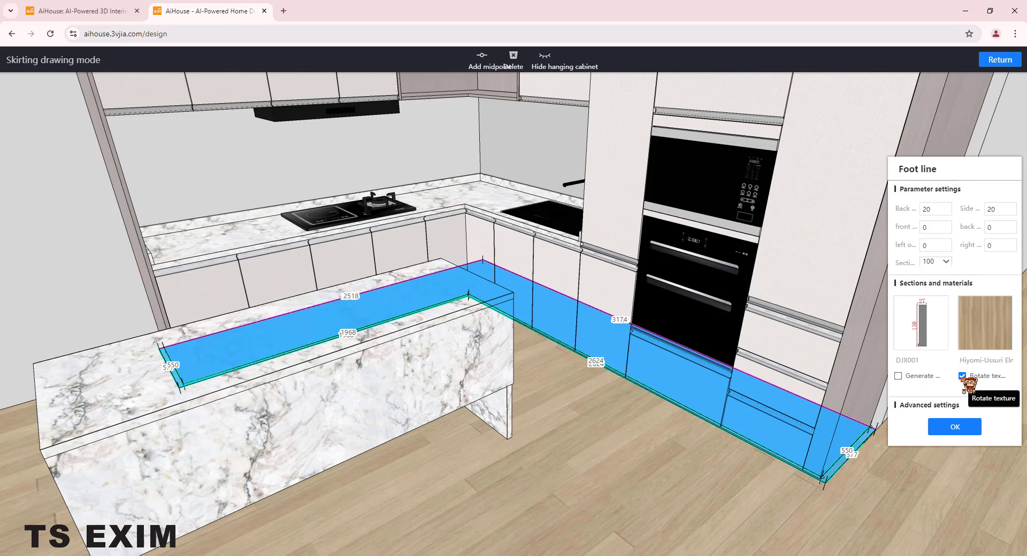
click(974, 430)
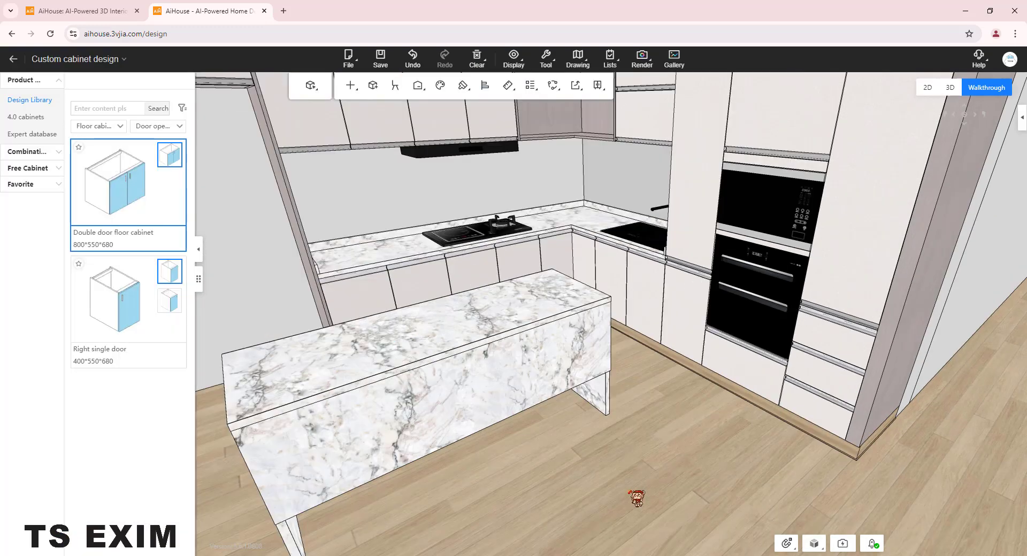
Copy the Romantic Paris material from a floor cabinet door onto the toe kick with the Material brush
key(w)
key(w)
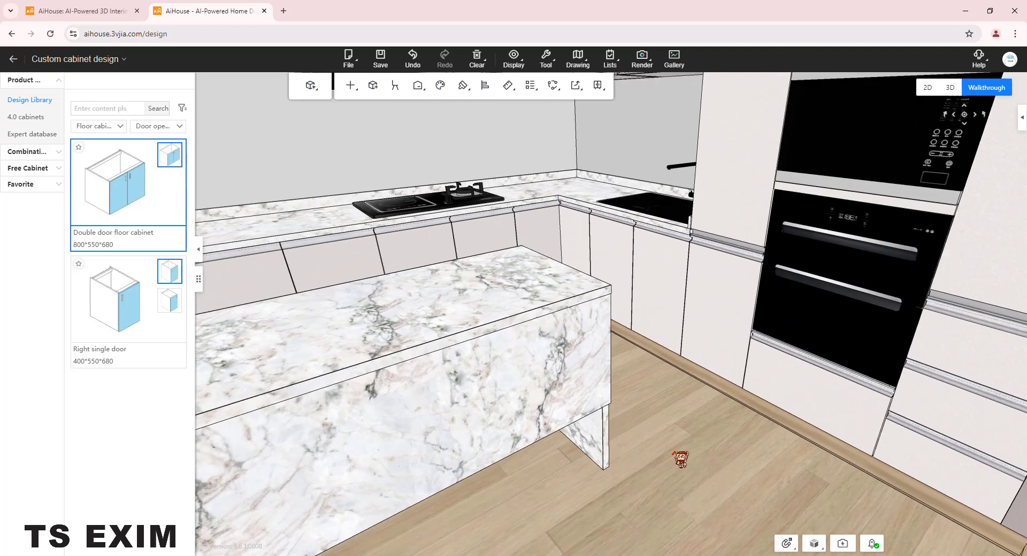
key(d)
key(d)
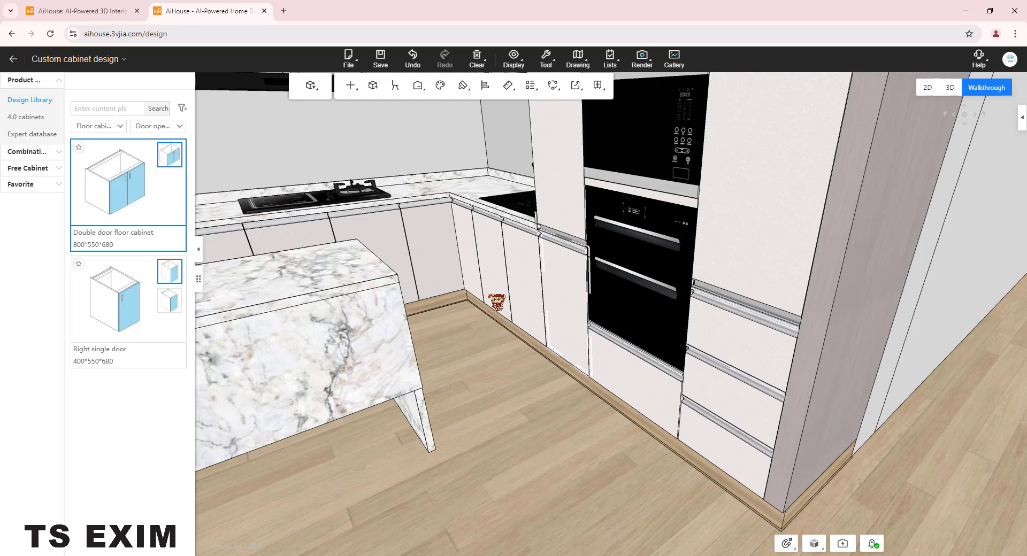
mouse_move(465, 89)
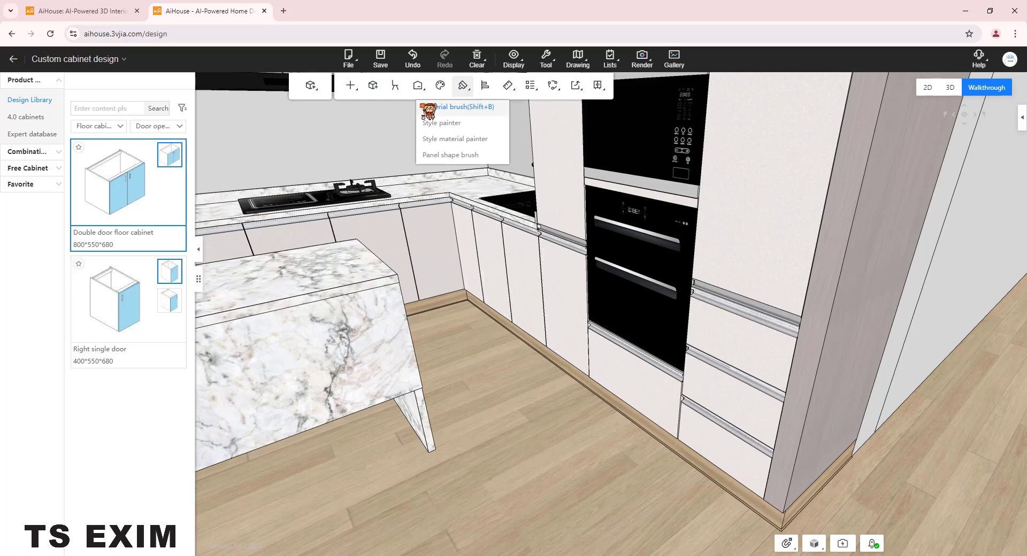
click(455, 107)
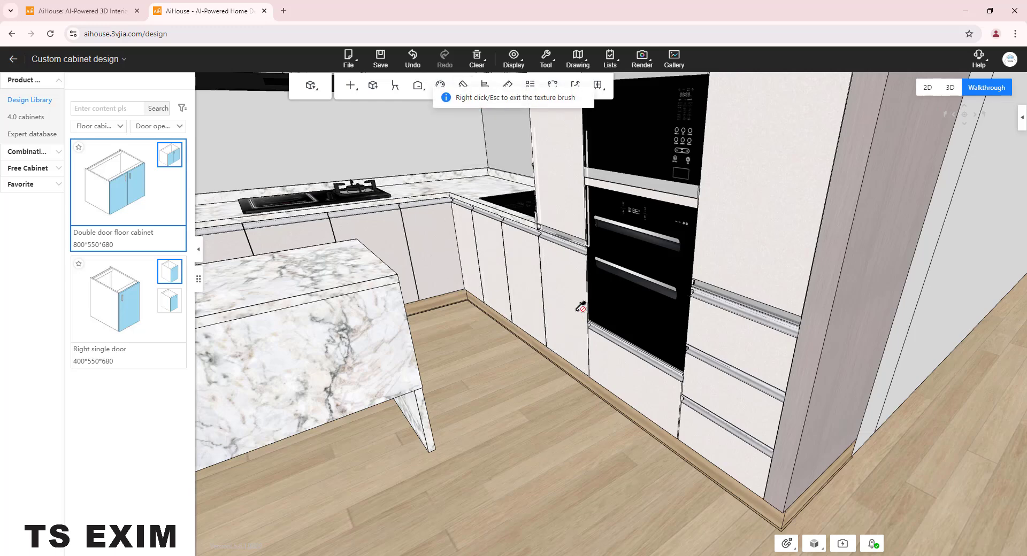
click(559, 276)
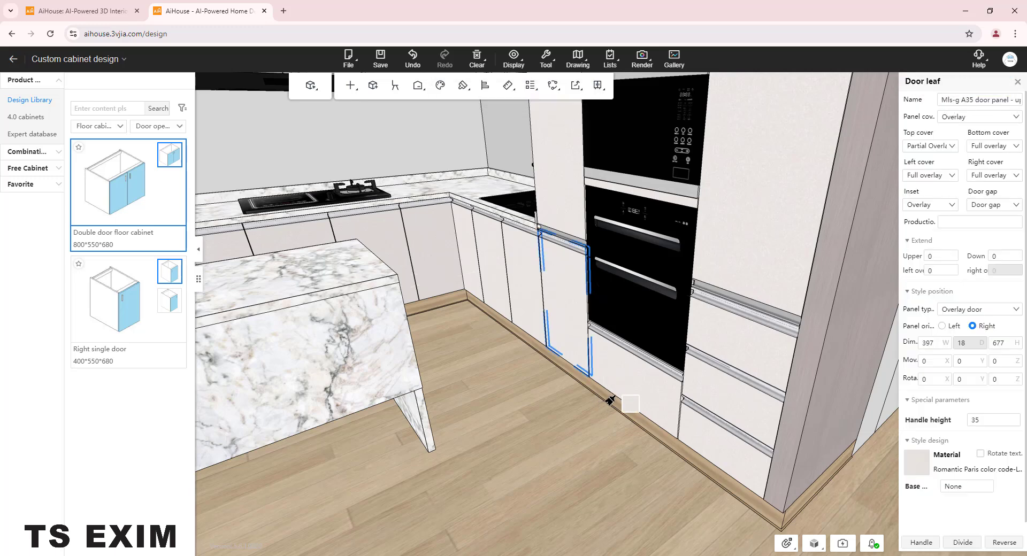
click(579, 460)
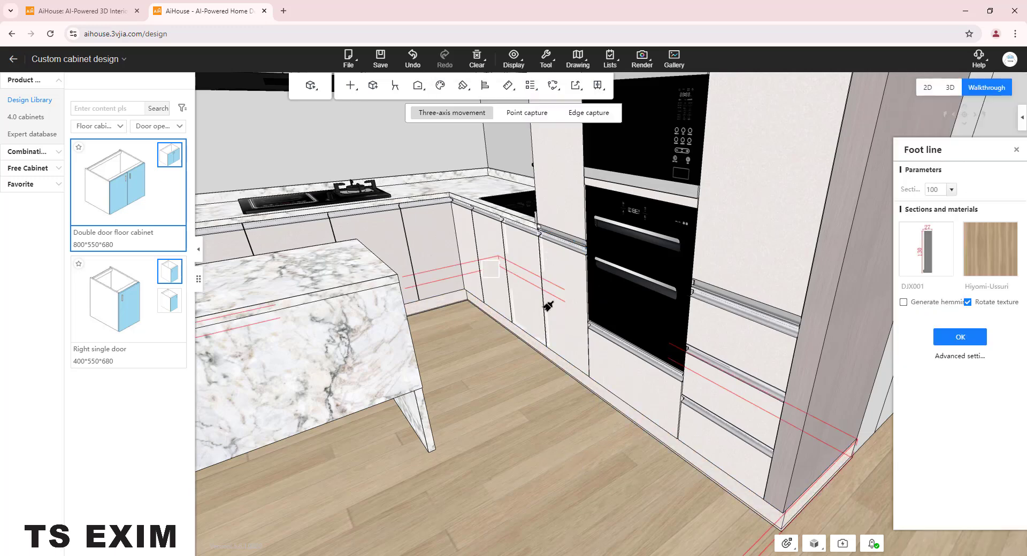
right_click(486, 154)
Delete the separate wood-textured toe kick piece under the freestanding tall visible panel
key(a)
key(s)
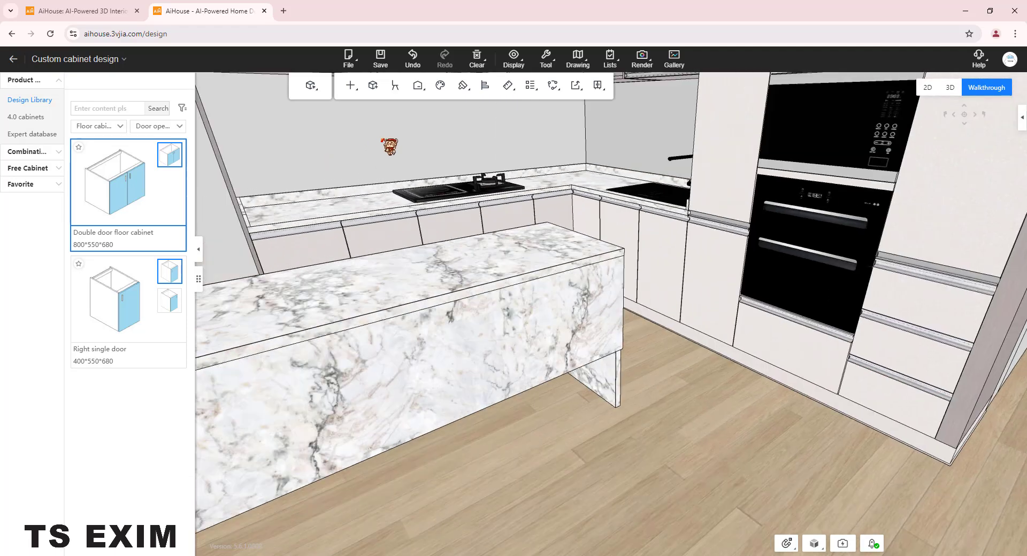
key(a)
key(s)
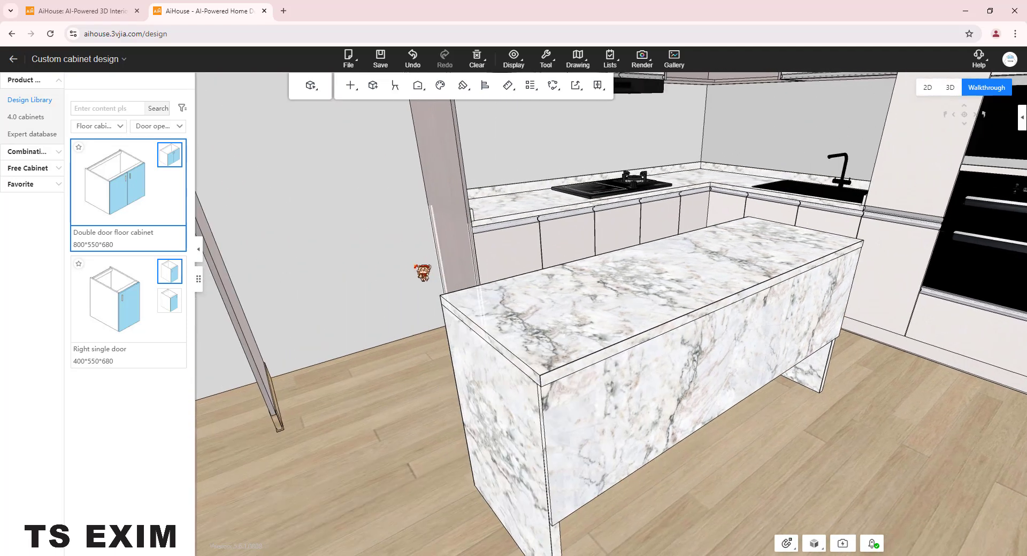
drag(361, 372, 324, 379)
scroll(358, 354, up, 3)
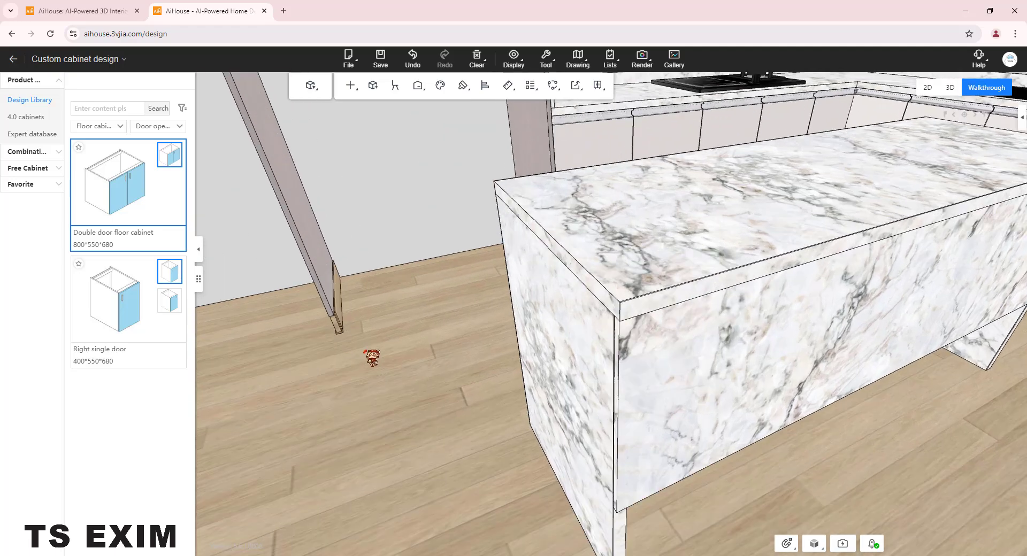
scroll(364, 351, up, 2)
key(w)
key(a)
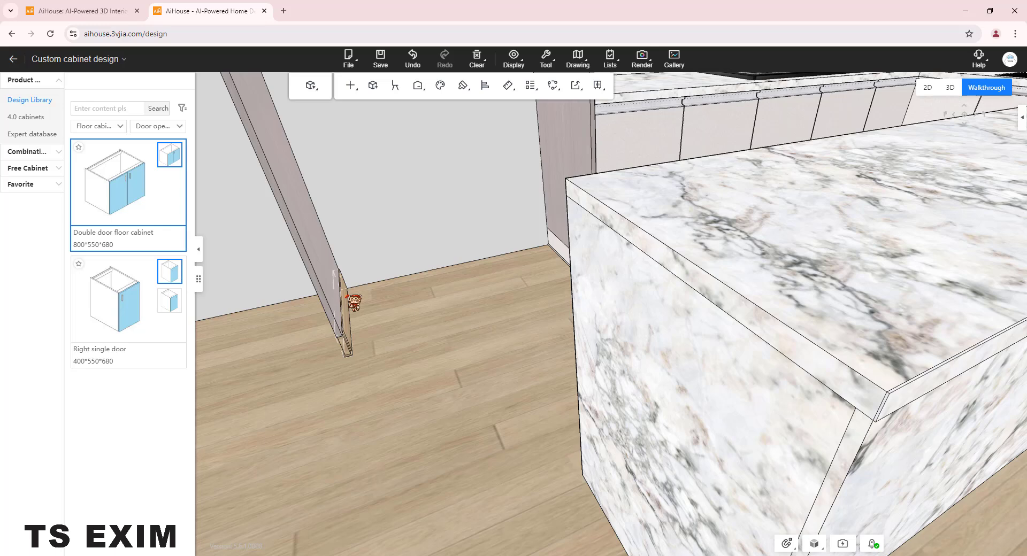
click(353, 302)
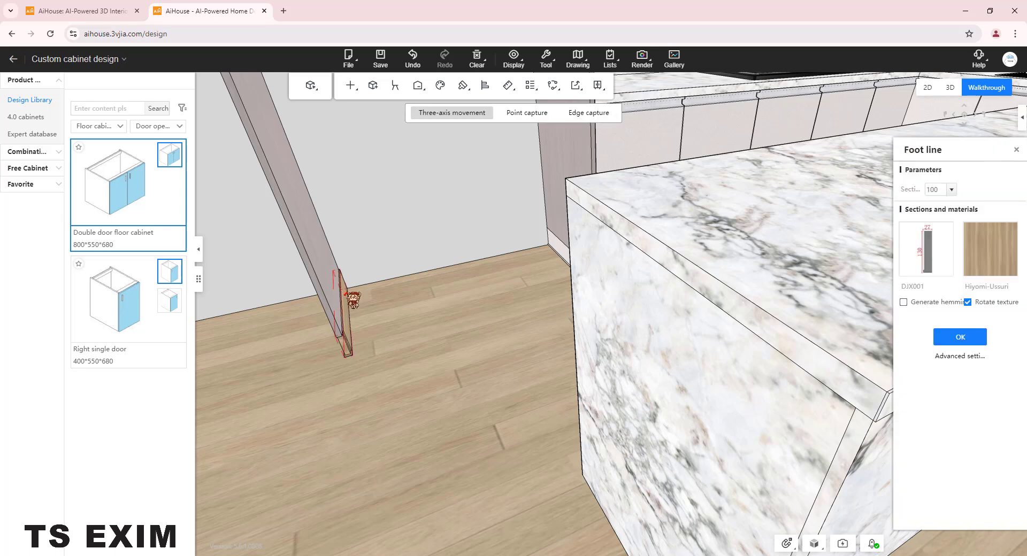
key(Delete)
Extend the freestanding tall visible panel downward by 100 to a height of 2200 so it reaches the floor
scroll(360, 294, down, 3)
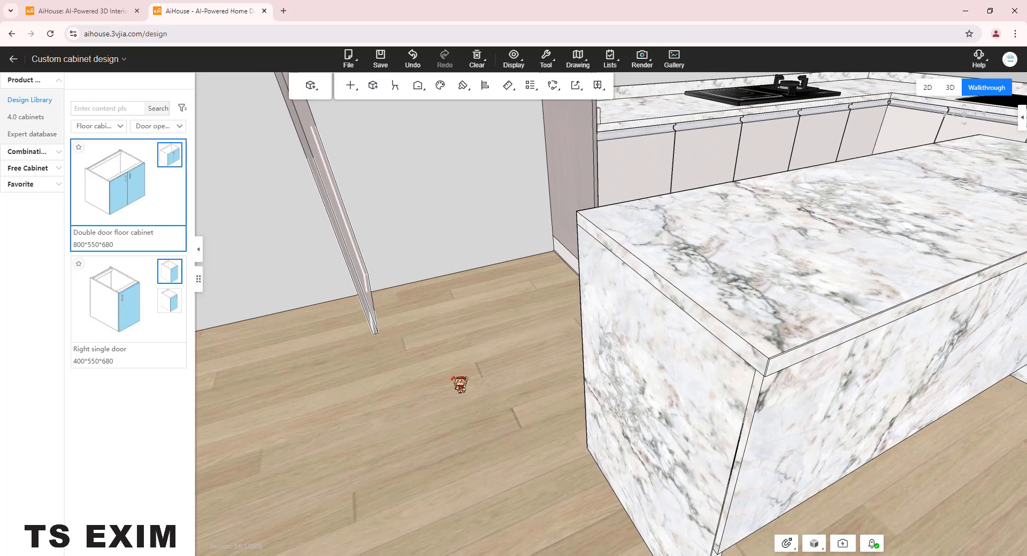
drag(451, 379, 401, 174)
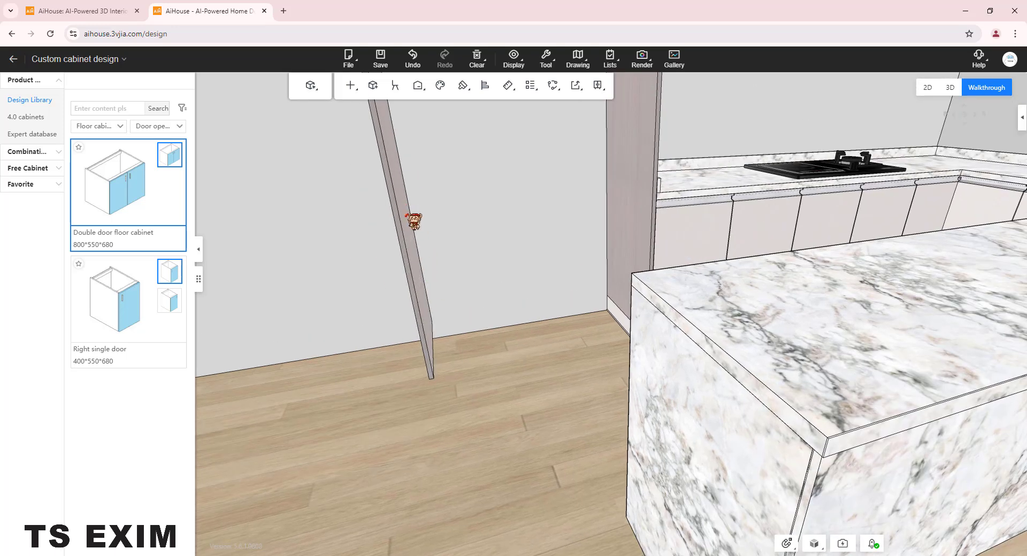
click(403, 168)
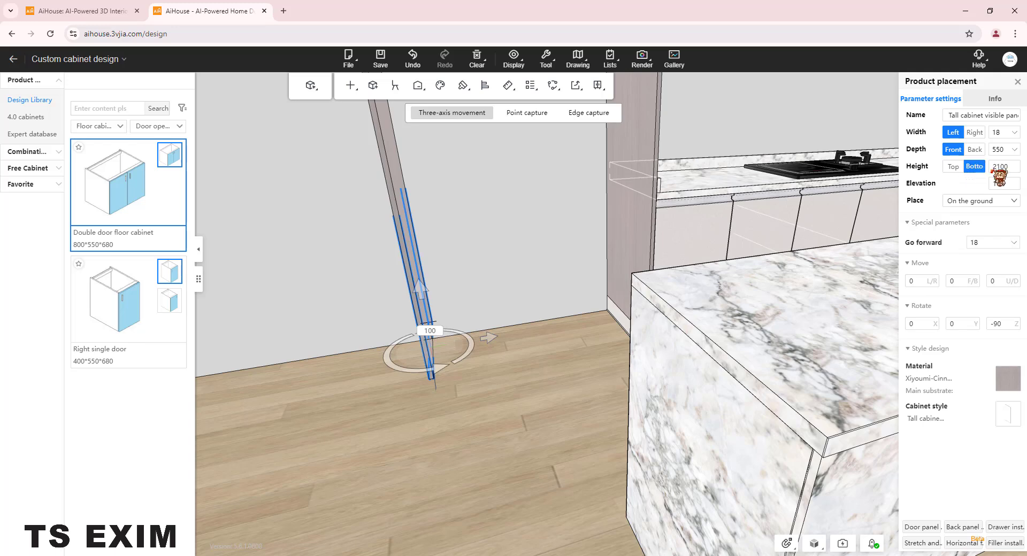
click(1016, 167)
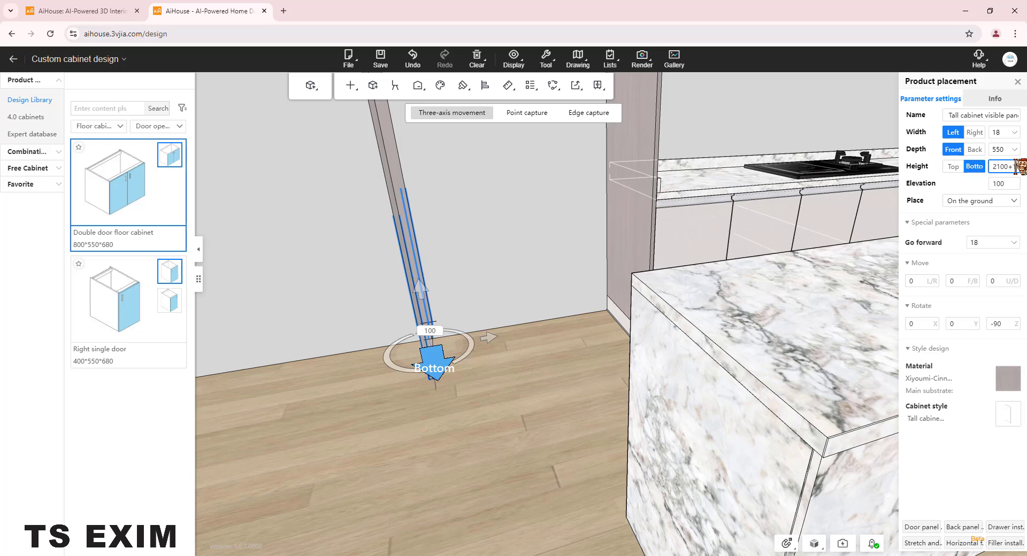
text(+100)
key(Return)
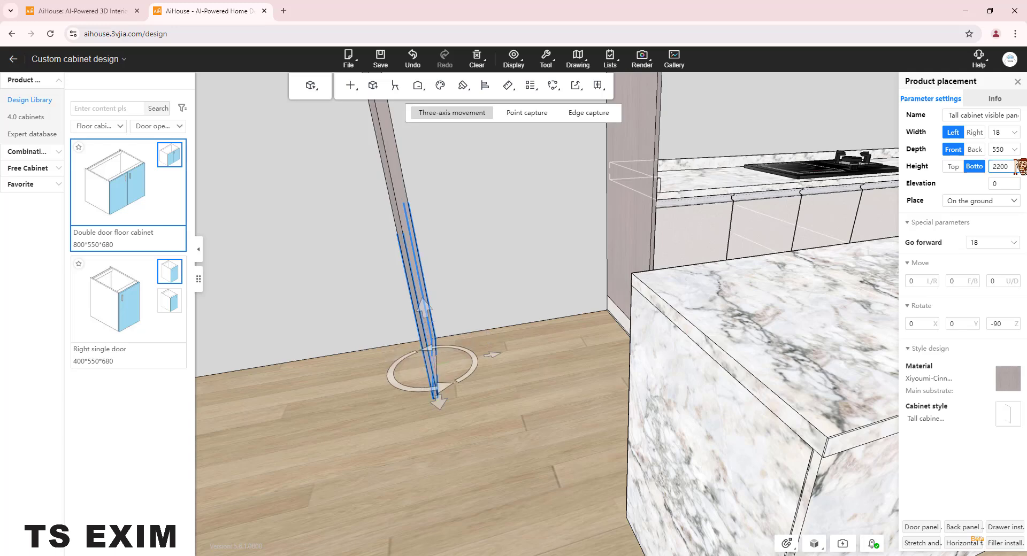
scroll(552, 362, up, 3)
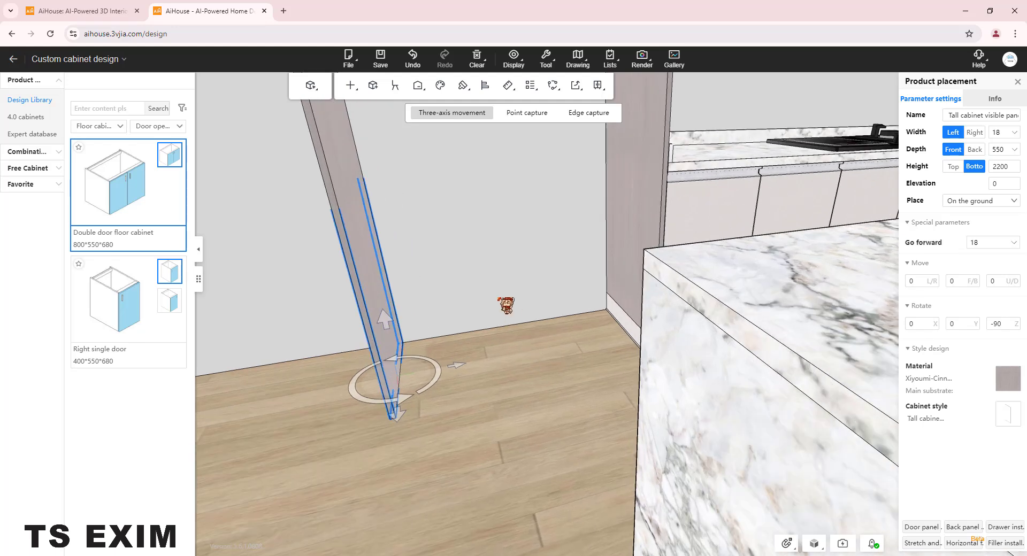
click(498, 298)
Edit the toe kick outline at the cabinet run's outer end, moving its short side line inward until the back edge is 2500 long
scroll(484, 280, up, 3)
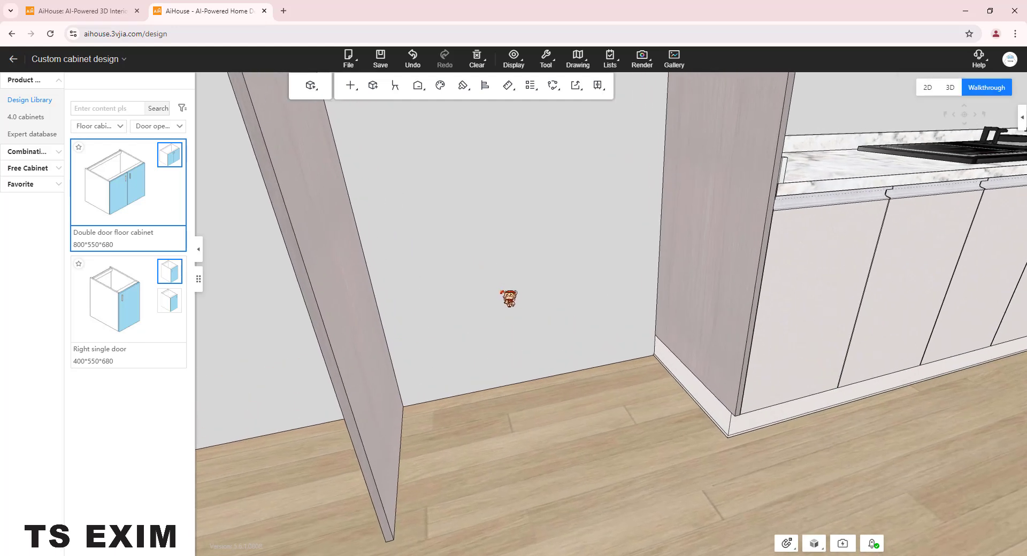
drag(501, 293, 620, 347)
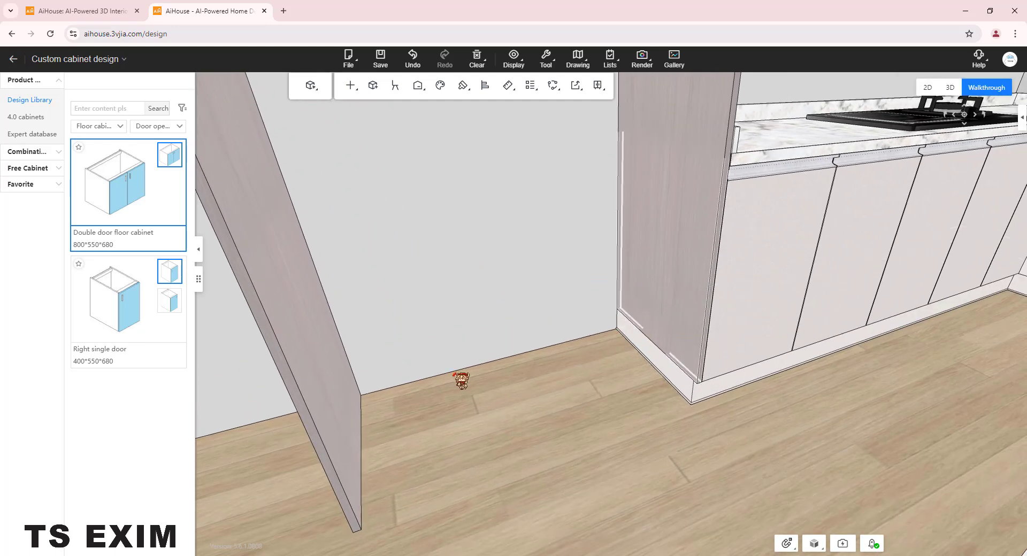
drag(454, 375, 523, 401)
scroll(563, 306, up, 3)
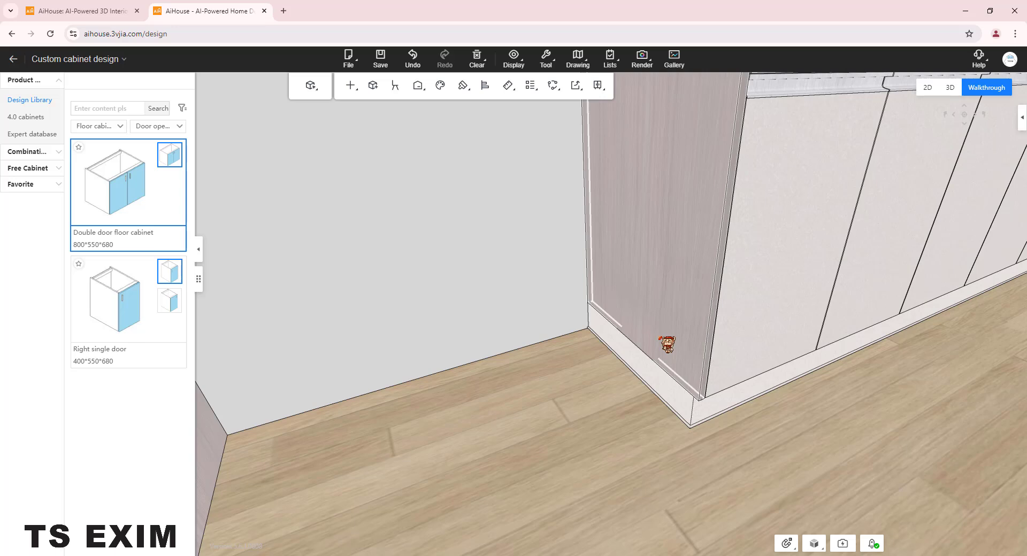
click(663, 388)
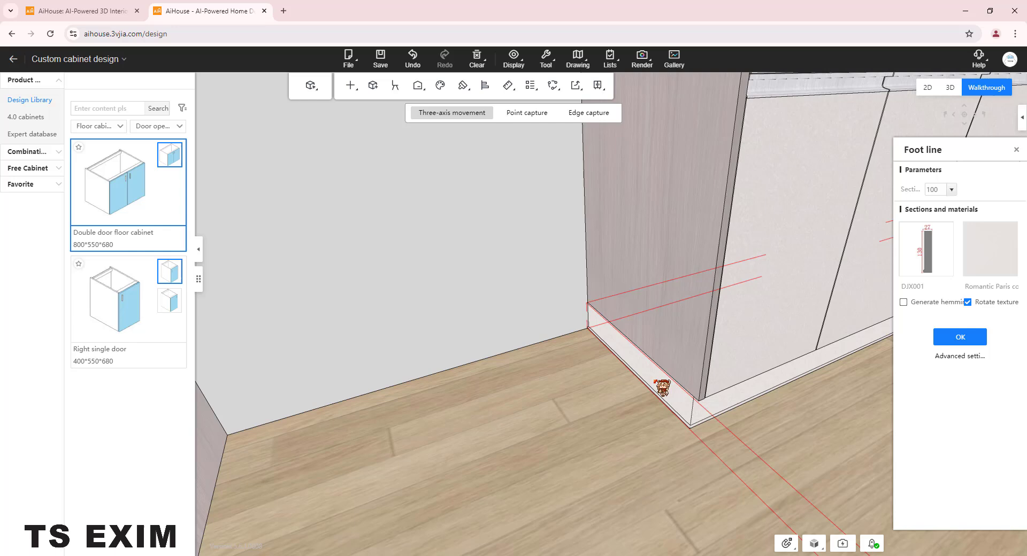
click(975, 357)
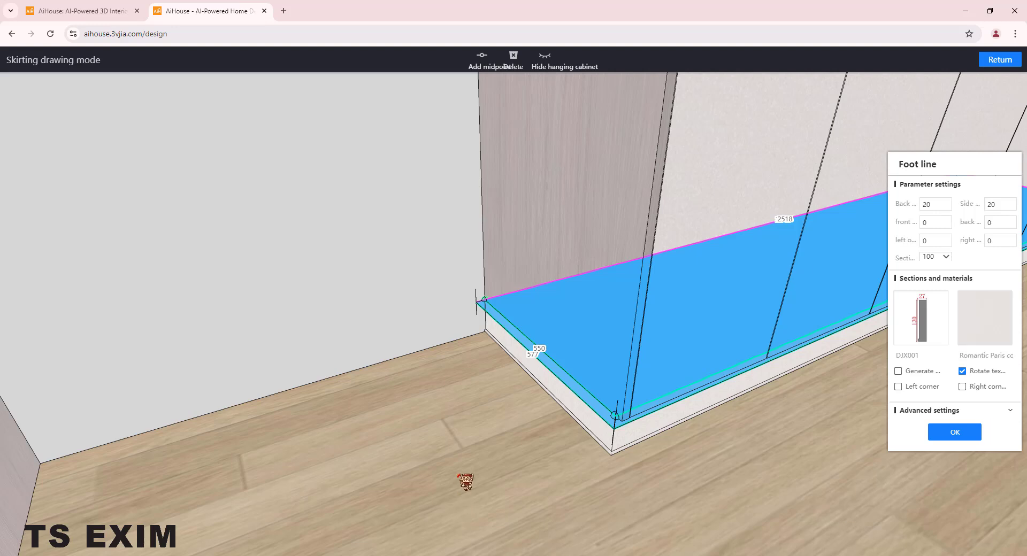
click(559, 378)
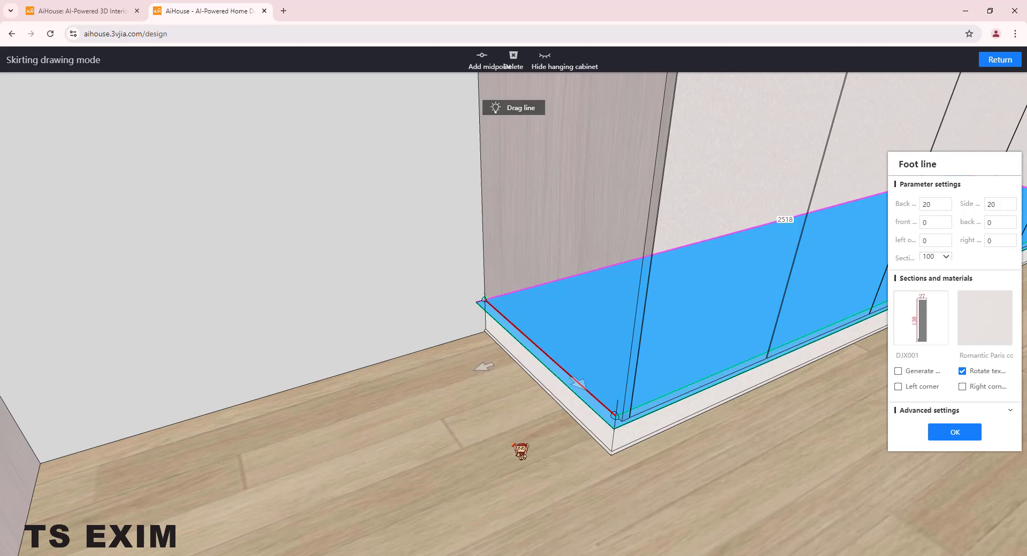
drag(494, 450, 511, 447)
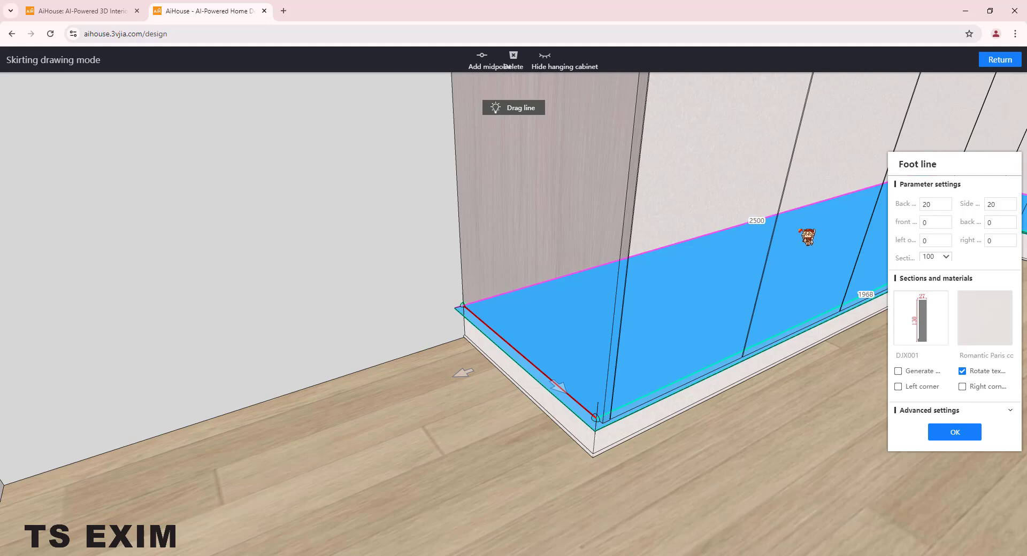
key(Return)
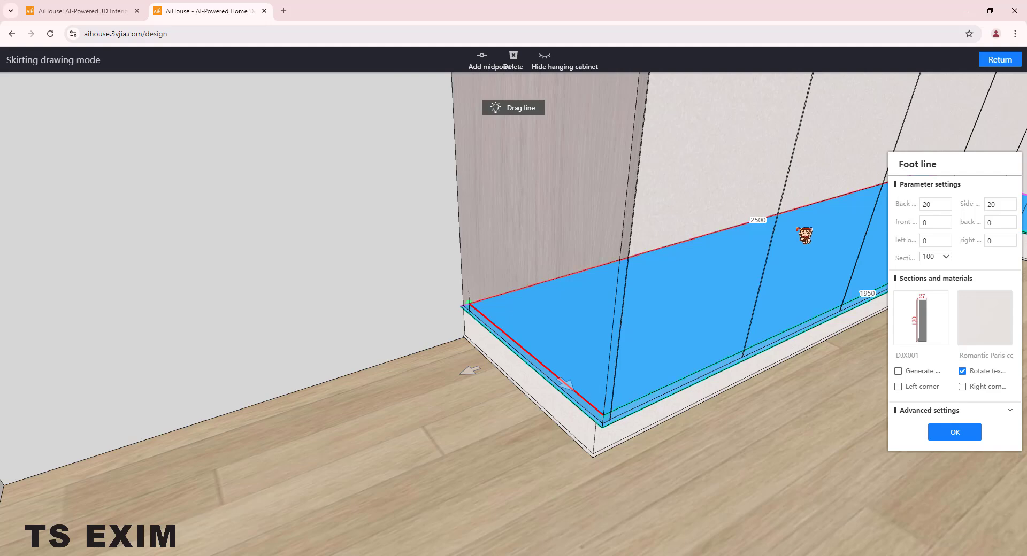
click(972, 434)
scroll(624, 473, up, 2)
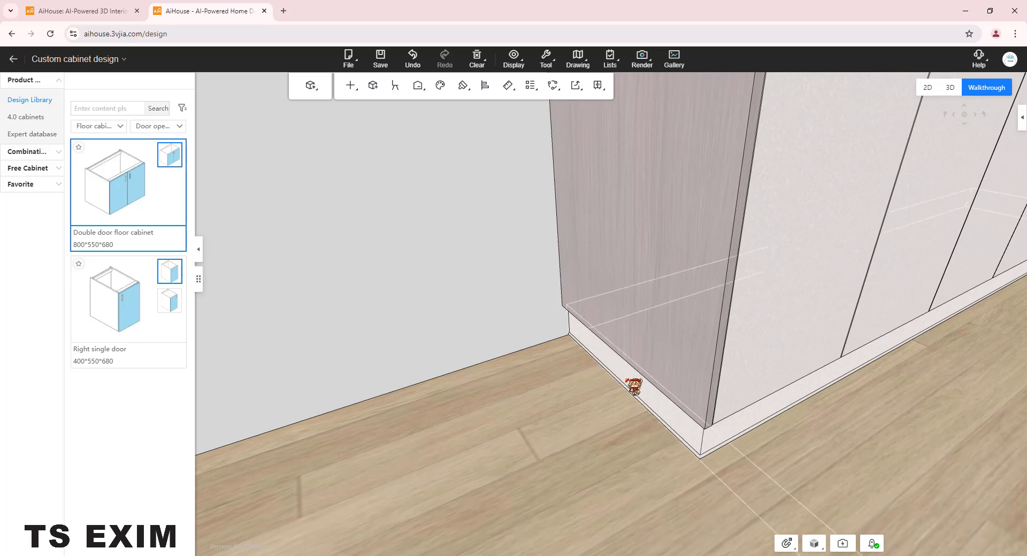
Extend the tall visible panel beside the floor cabinets downward by 100 to a height of 2200 so it reaches the floor
scroll(590, 427, down, 2)
click(646, 190)
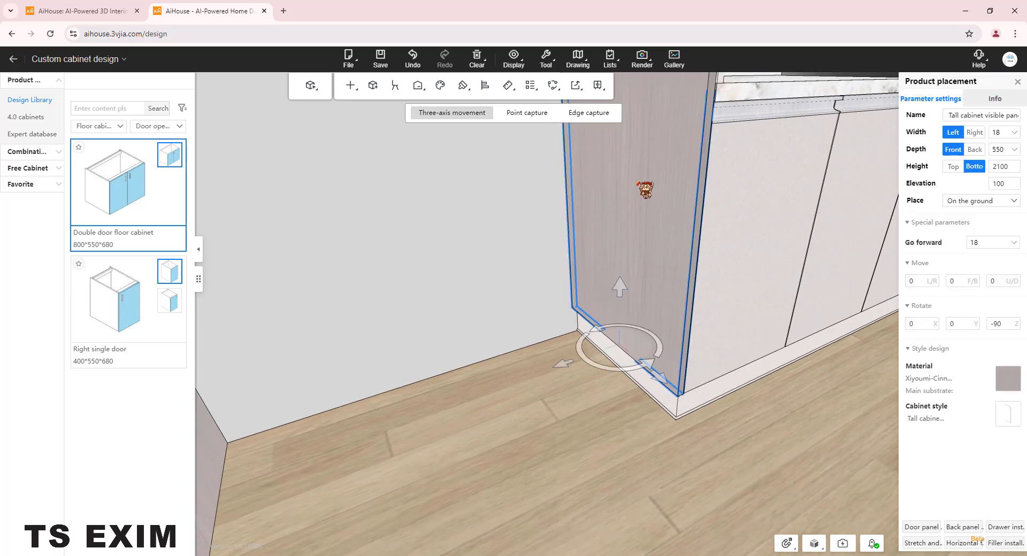
click(1006, 166)
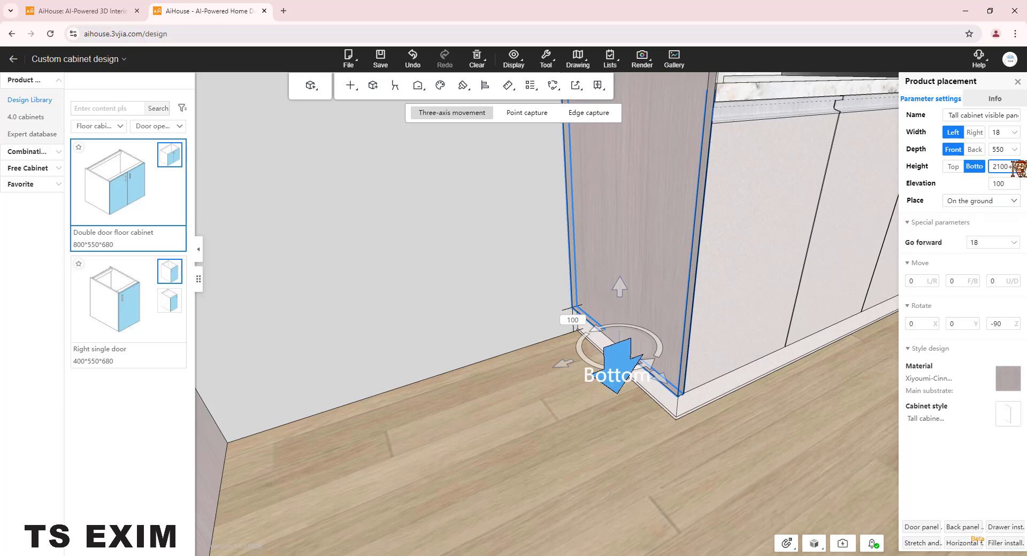
text(+100)
key(Return)
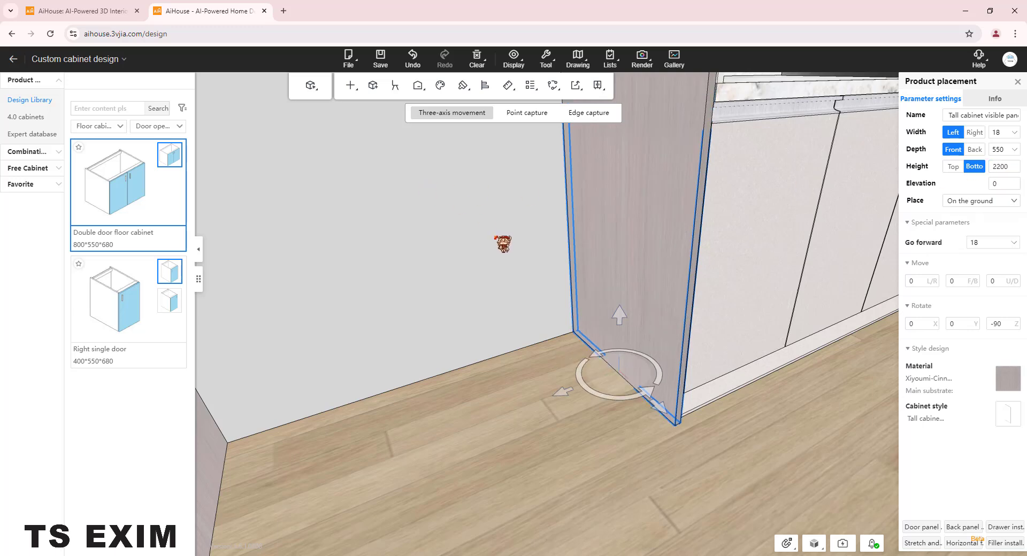
Examine how the toe kick fits along the floor cabinets, the tall side panel and the rest of the kitchen
scroll(476, 243, down, 3)
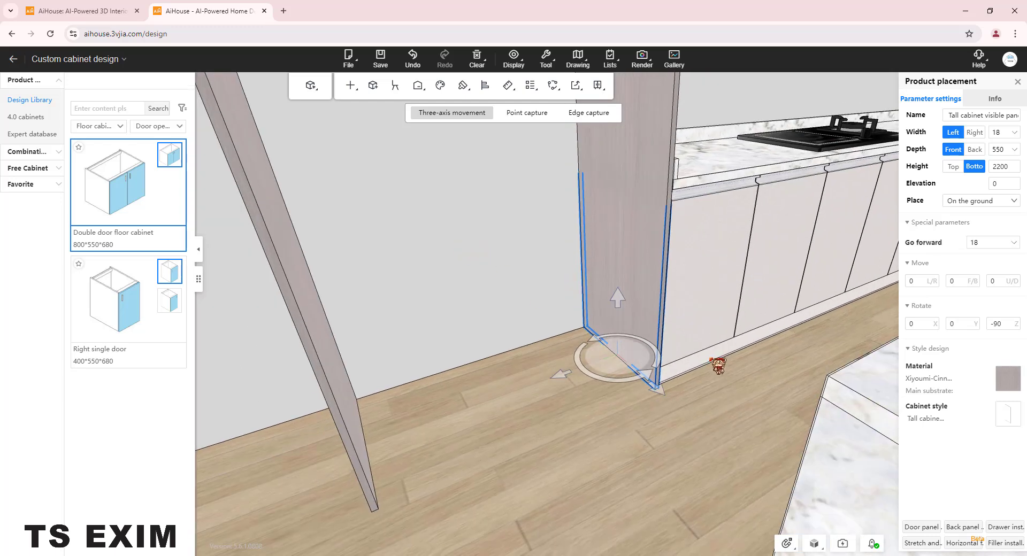
click(714, 363)
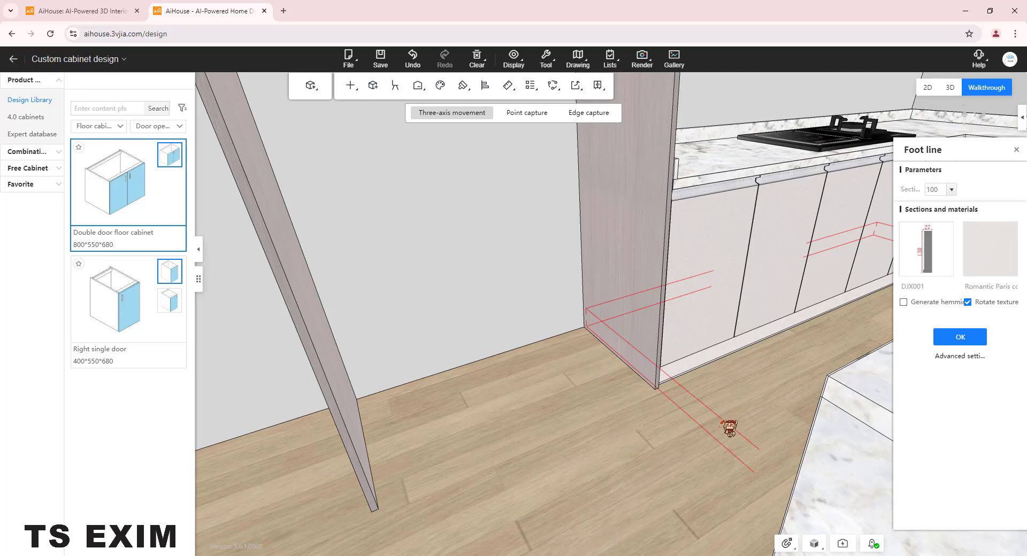
drag(678, 410, 650, 392)
drag(645, 432, 642, 422)
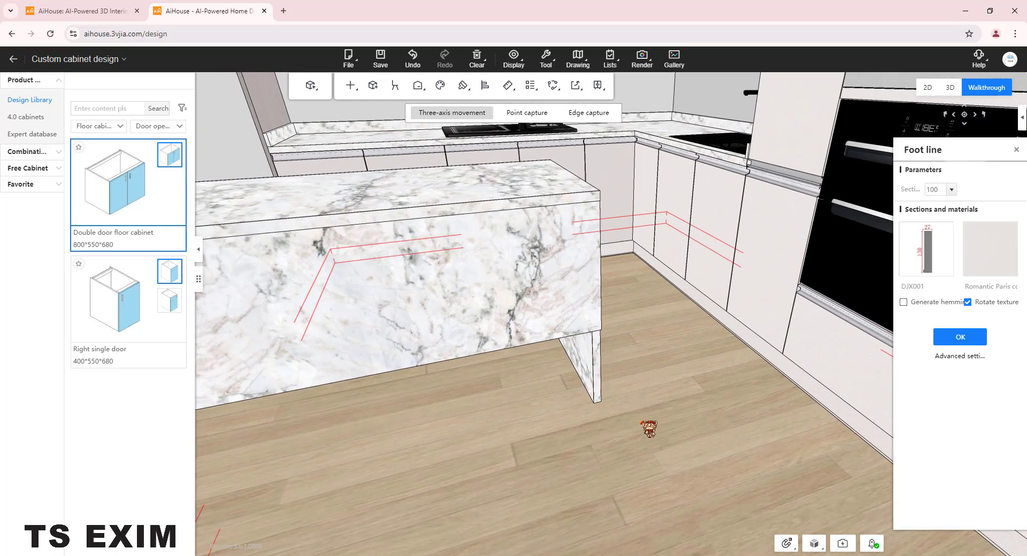
click(1017, 150)
click(680, 415)
key(q)
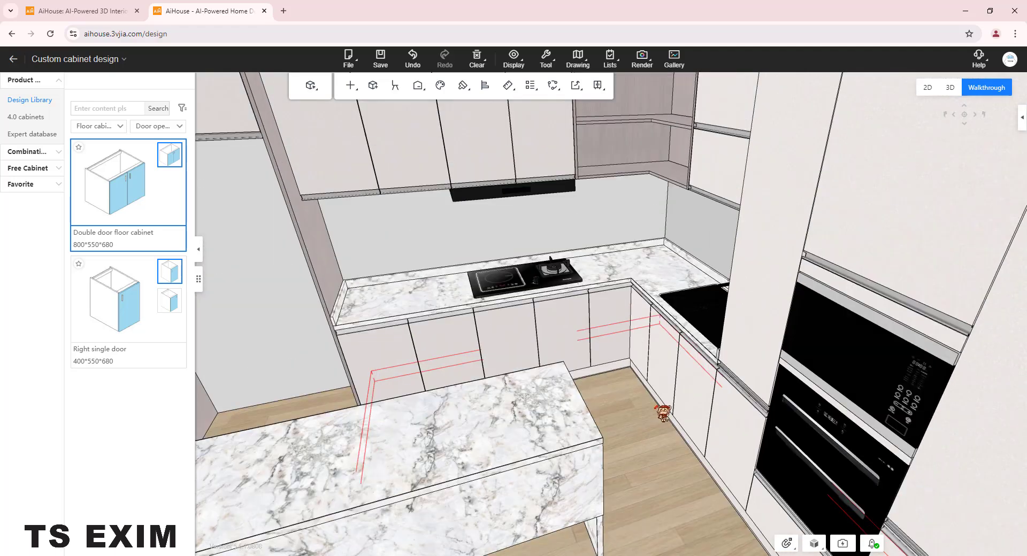
drag(656, 408, 550, 288)
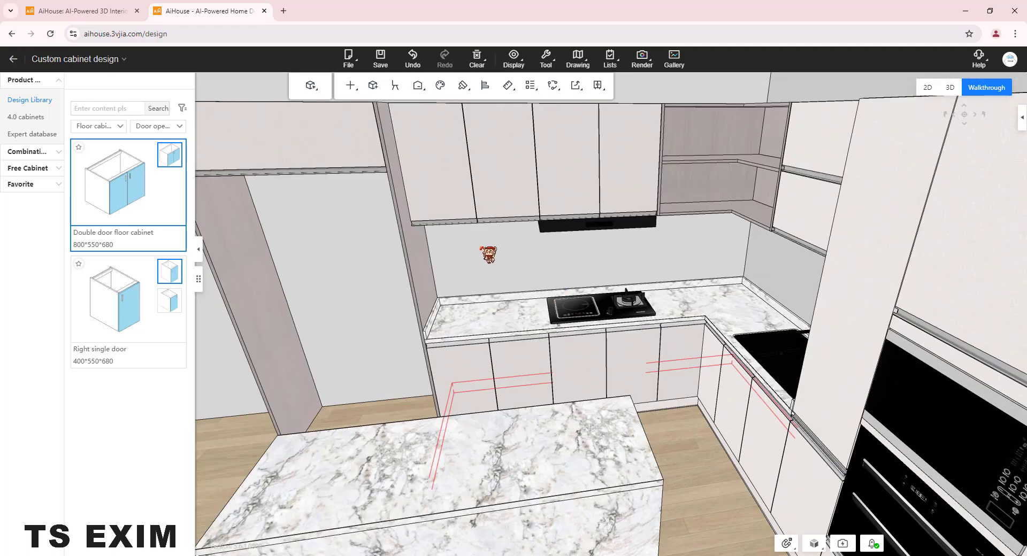
Generate AI decorative accessories in the Minimalist style for the single space covering the living room, dining room and kitchen
mouse_move(415, 87)
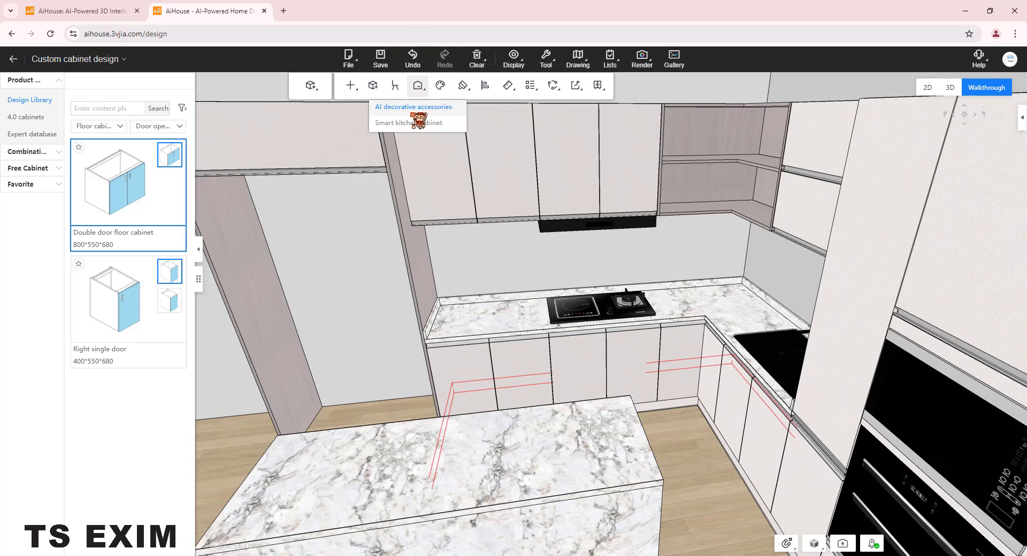
click(418, 122)
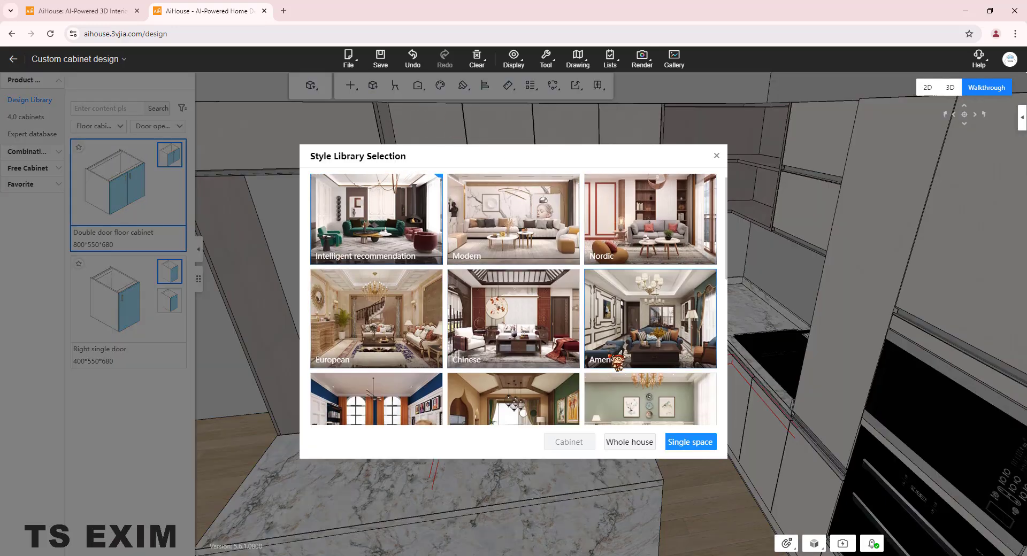
scroll(483, 251, down, 3)
scroll(482, 252, down, 5)
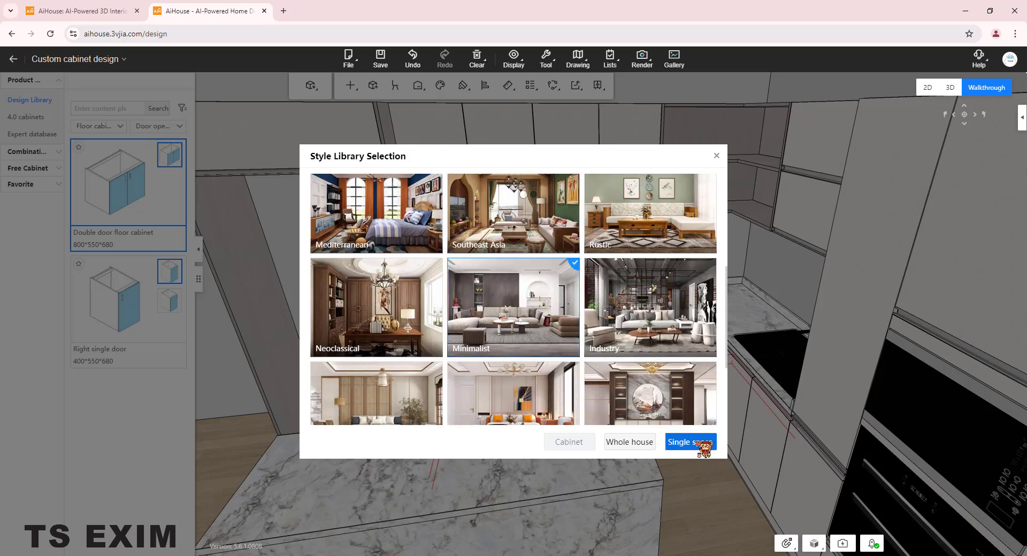
click(705, 448)
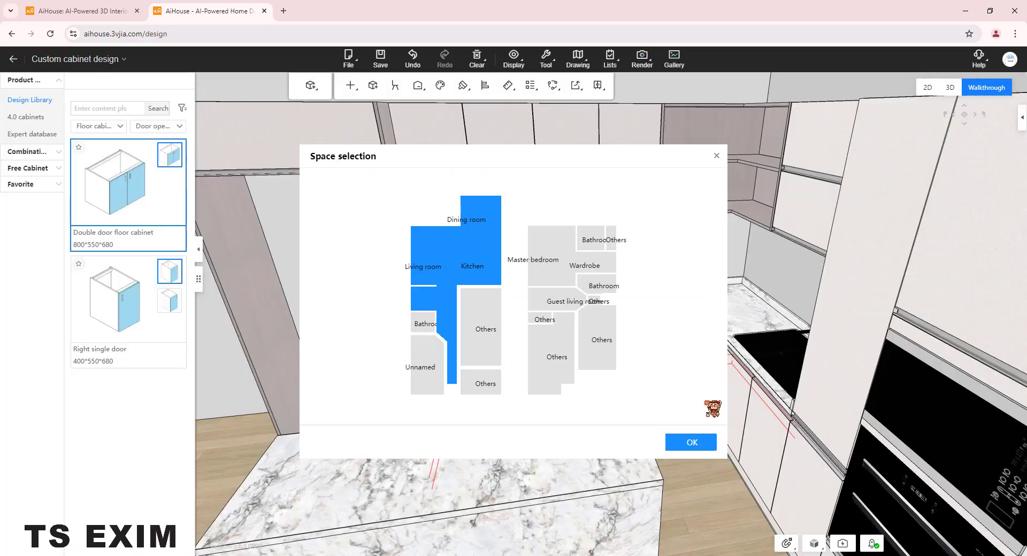
click(696, 444)
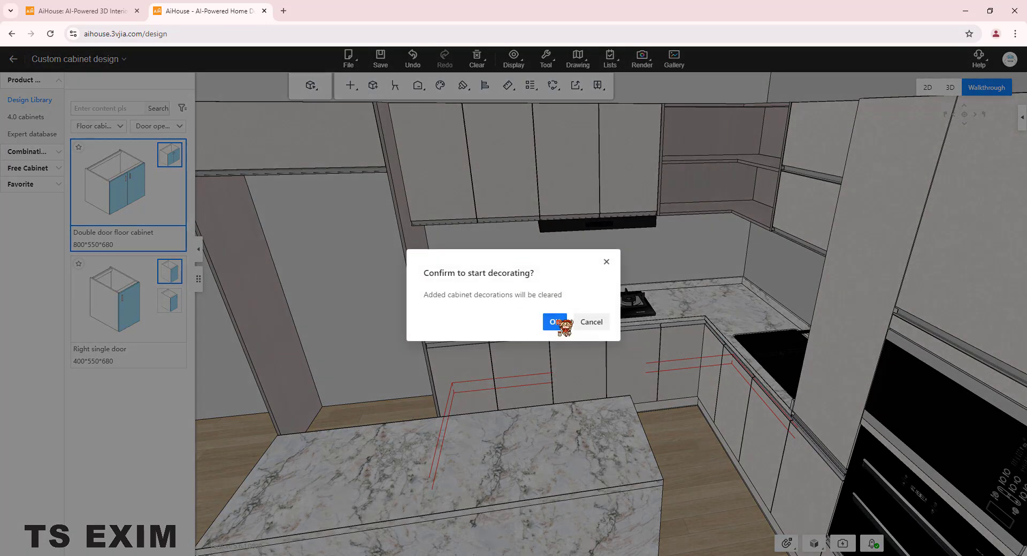
click(555, 323)
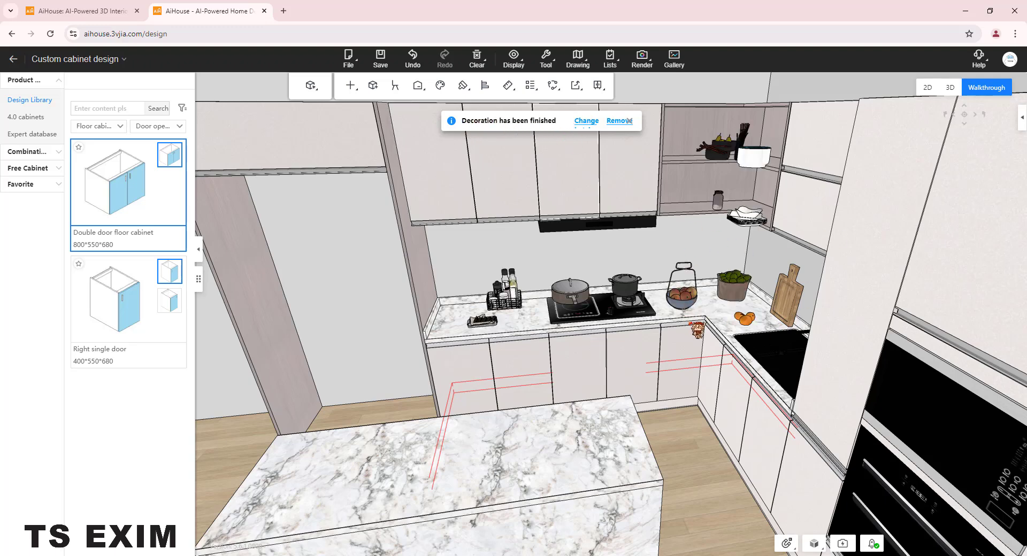
Change the generated decoration to another arrangement and dismiss the decoration notice
click(588, 122)
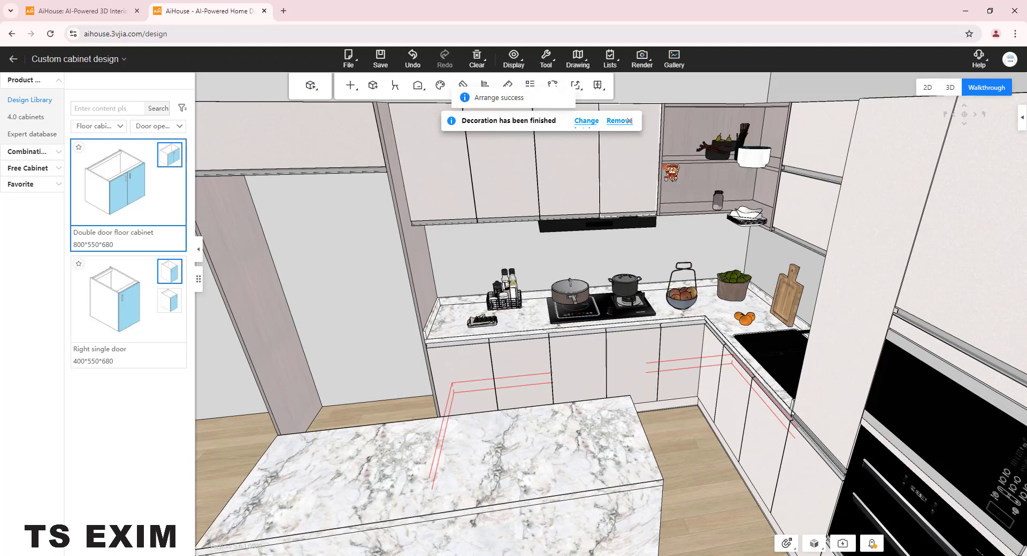
click(629, 121)
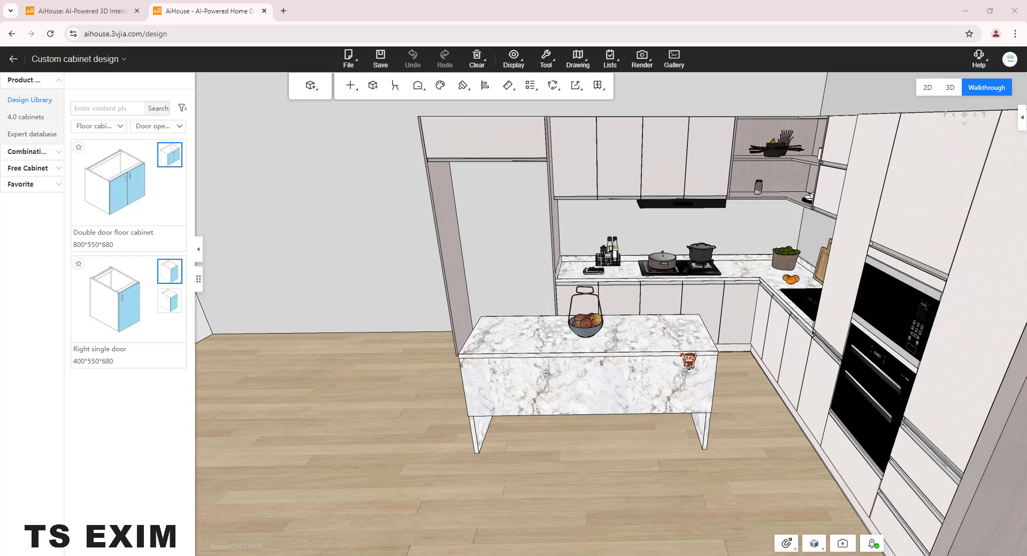
drag(681, 354, 527, 419)
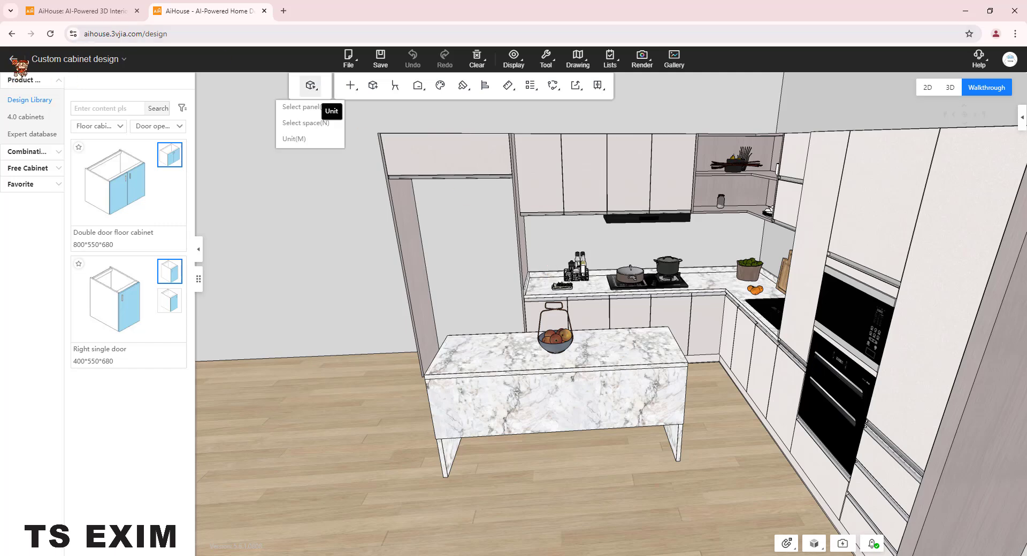
Leave the custom cabinet design and open the Refrigerator models among the electrical appliances in the material library
click(14, 60)
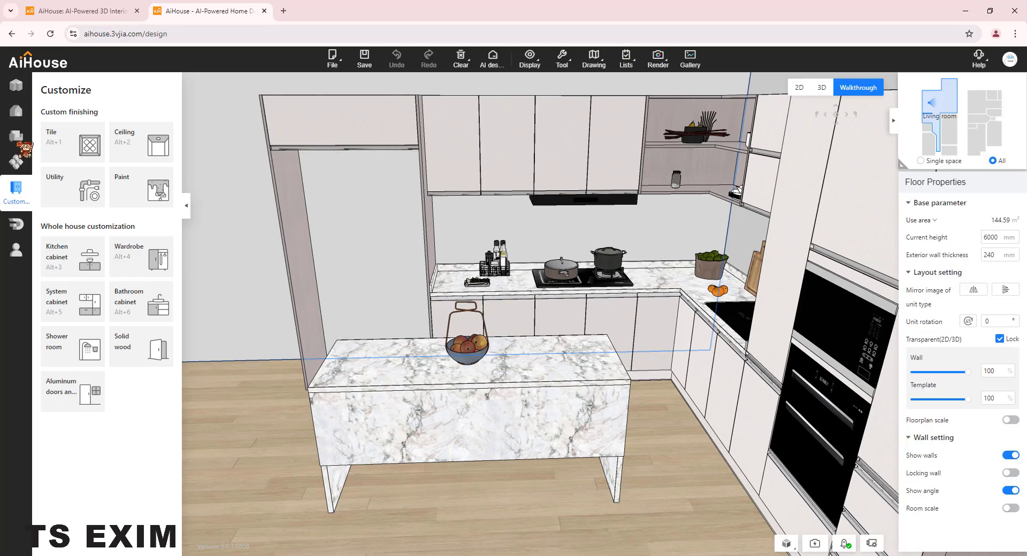
click(16, 137)
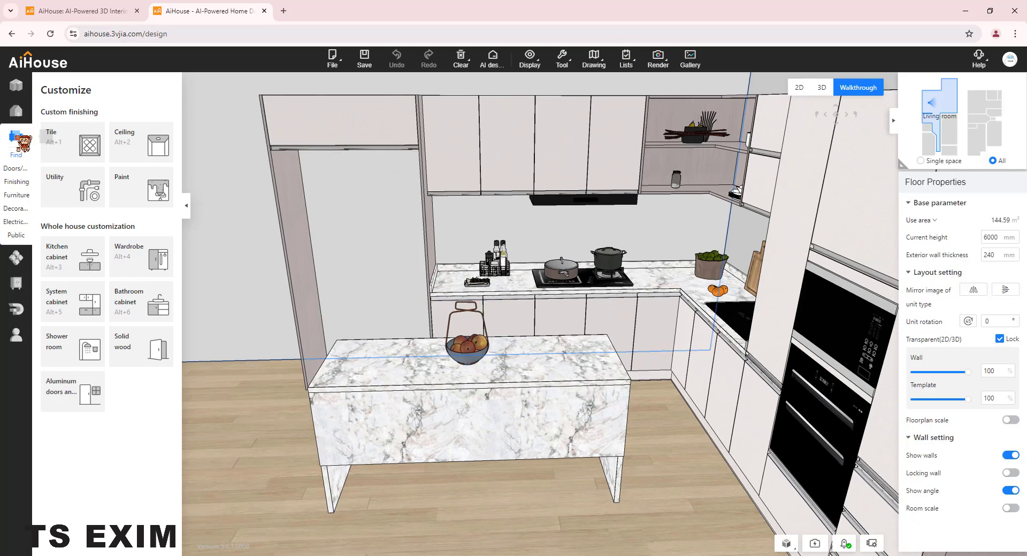
click(112, 256)
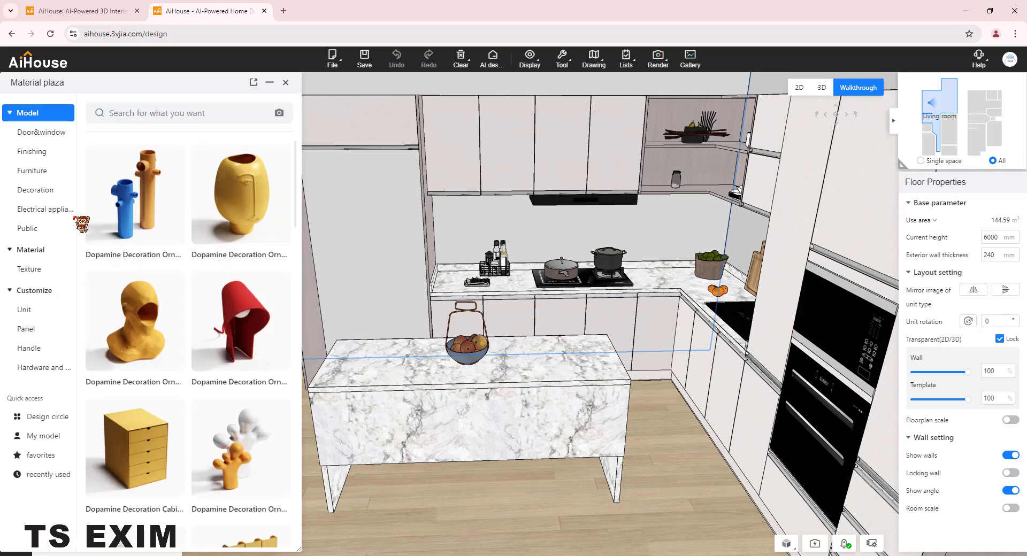
mouse_move(45, 213)
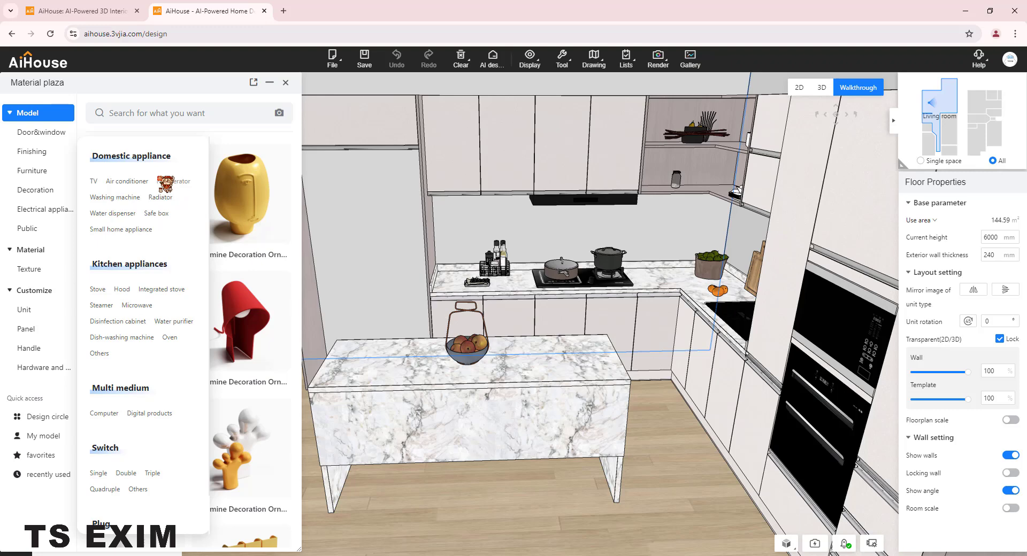
click(172, 183)
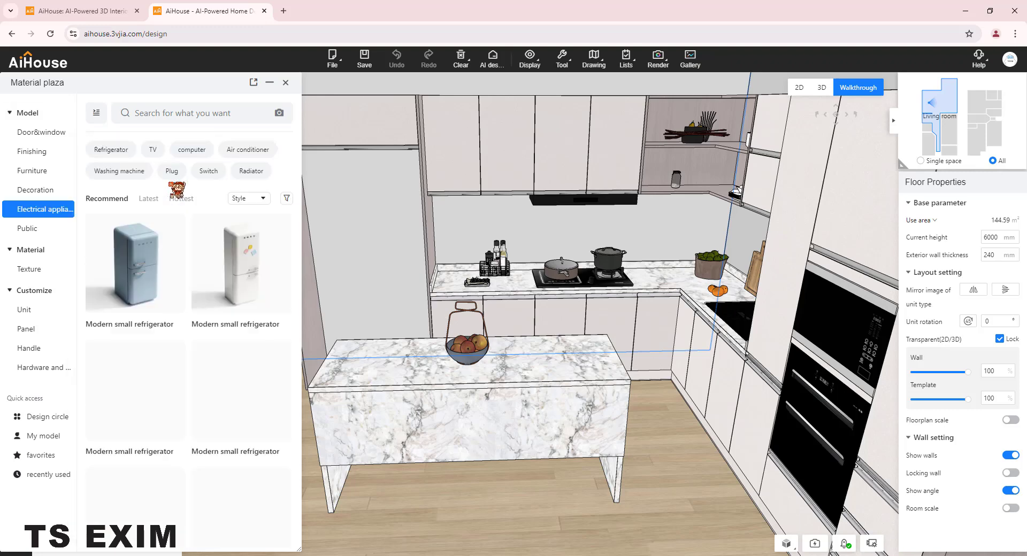
Place a white multi-door refrigerator from the library in the tall opening between the two visible side panels
key(s)
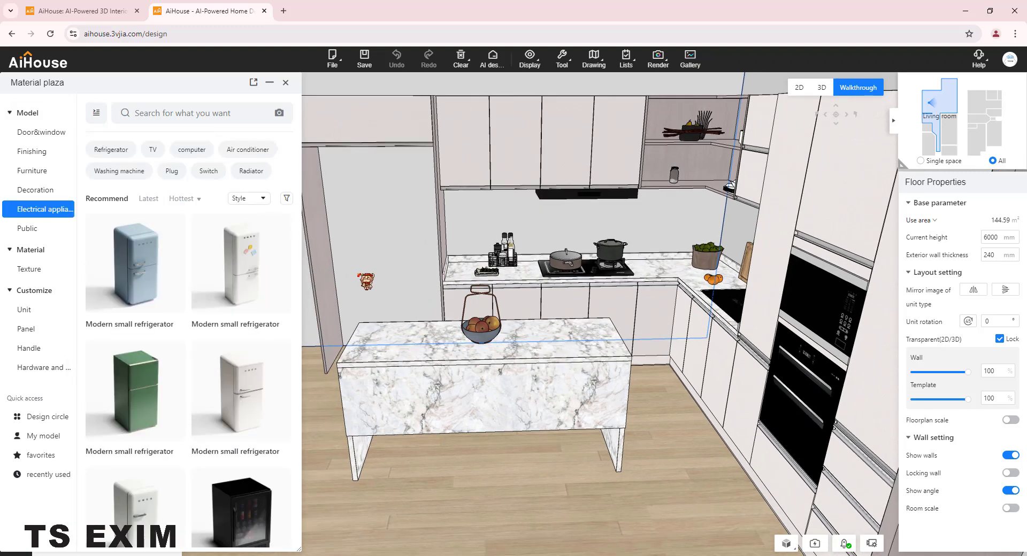
key(a)
scroll(202, 403, down, 2)
scroll(209, 410, down, 8)
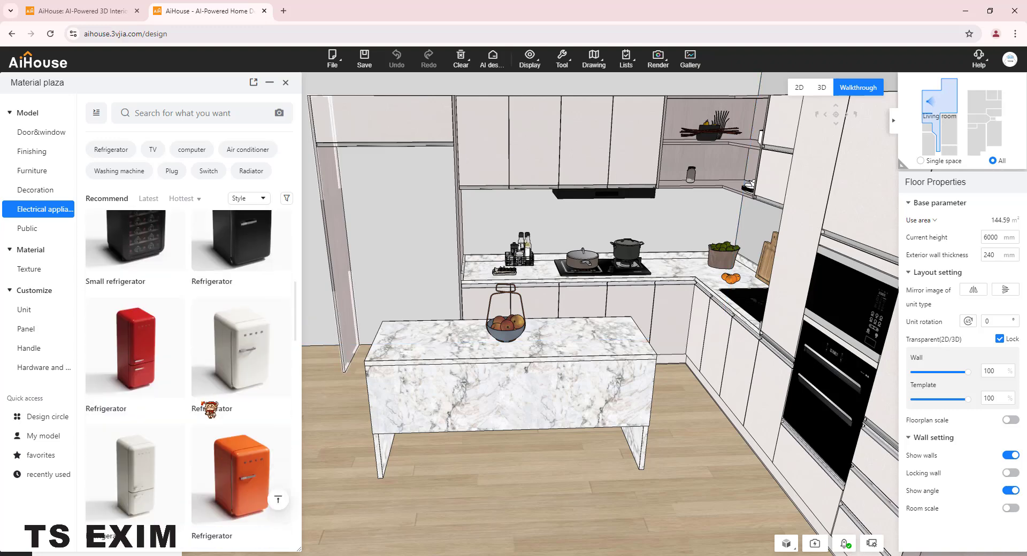
scroll(209, 410, down, 2)
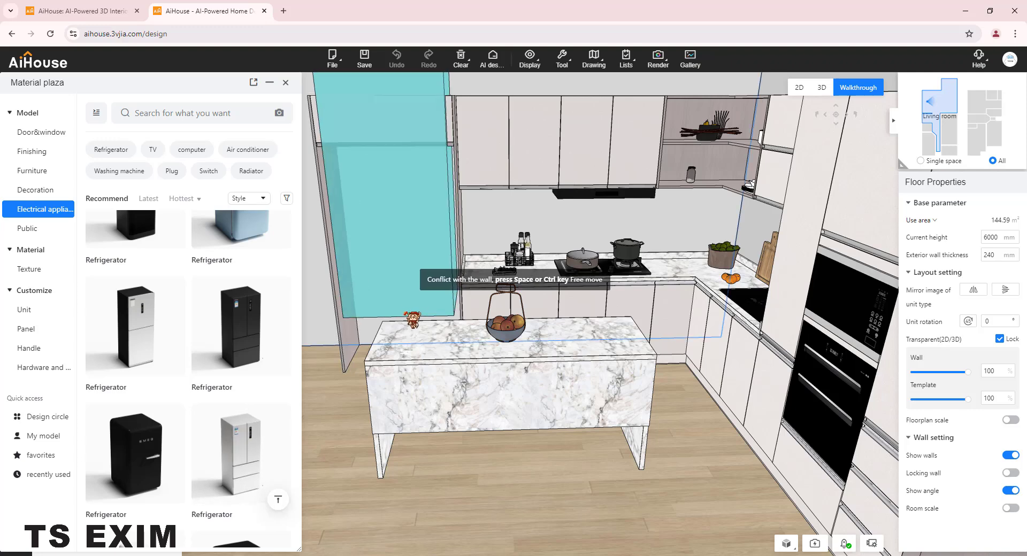
click(408, 316)
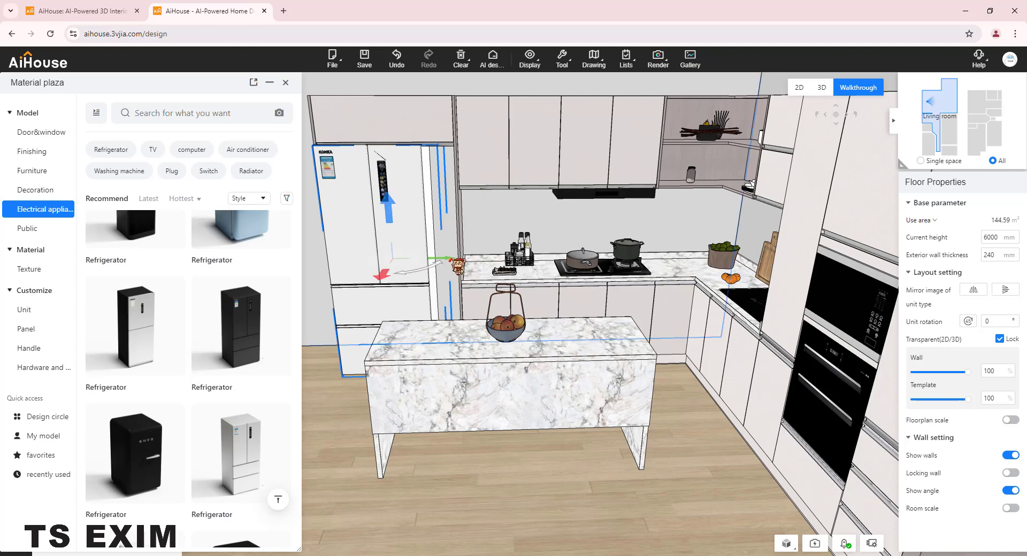
Fit the refrigerator to the tall opening by resizing it to 1080 mm long, 661 mm wide and 1849 mm high
drag(452, 259, 462, 264)
drag(461, 266, 458, 266)
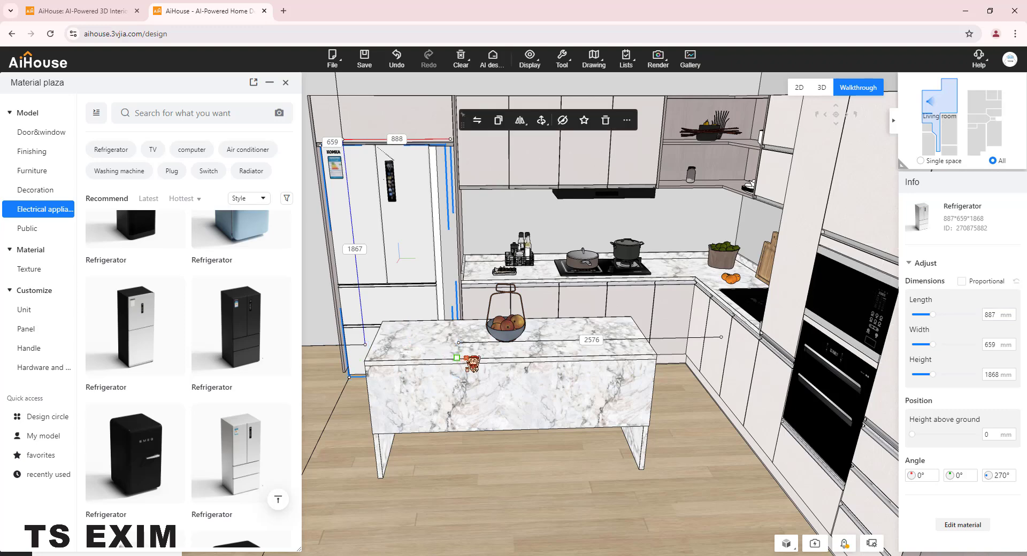
drag(464, 357, 490, 354)
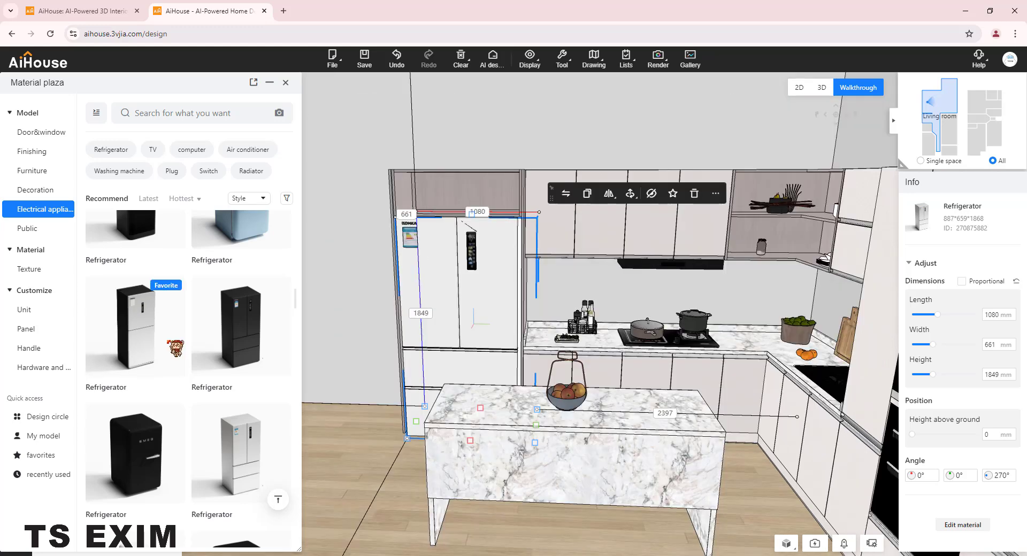
Browse the Others category of kitchen appliances for small countertop items such as coffee machines, bread machines and kettles
mouse_move(63, 213)
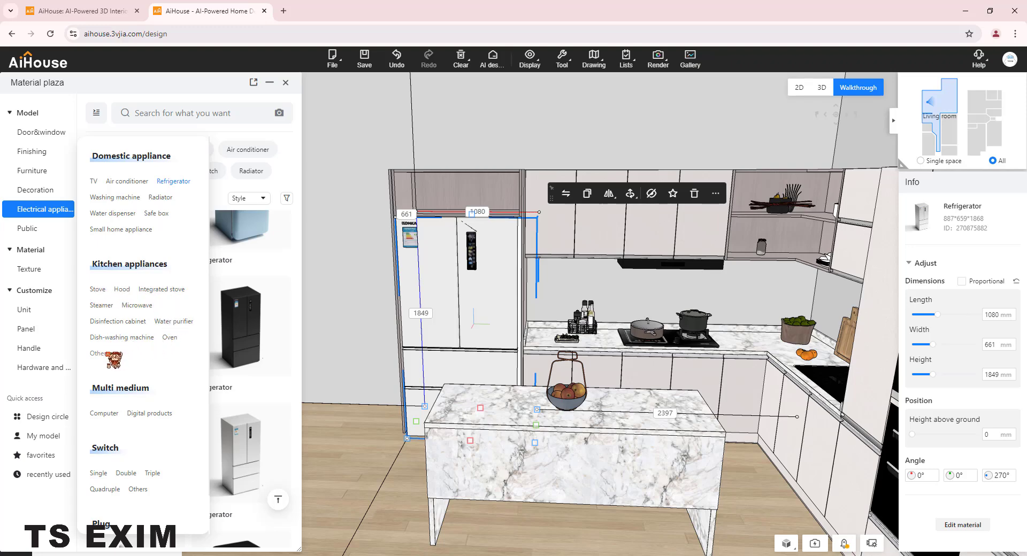
click(107, 355)
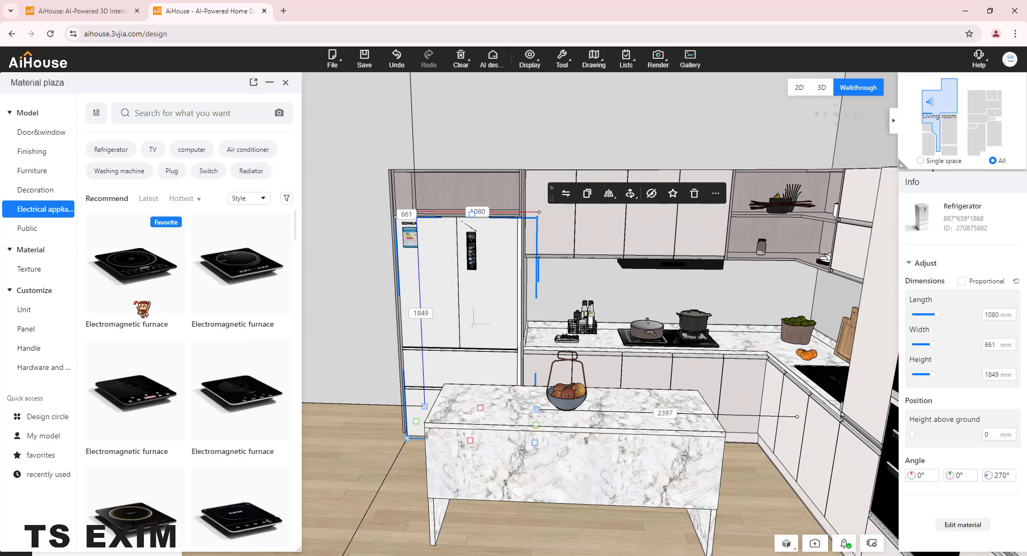
scroll(252, 316, down, 5)
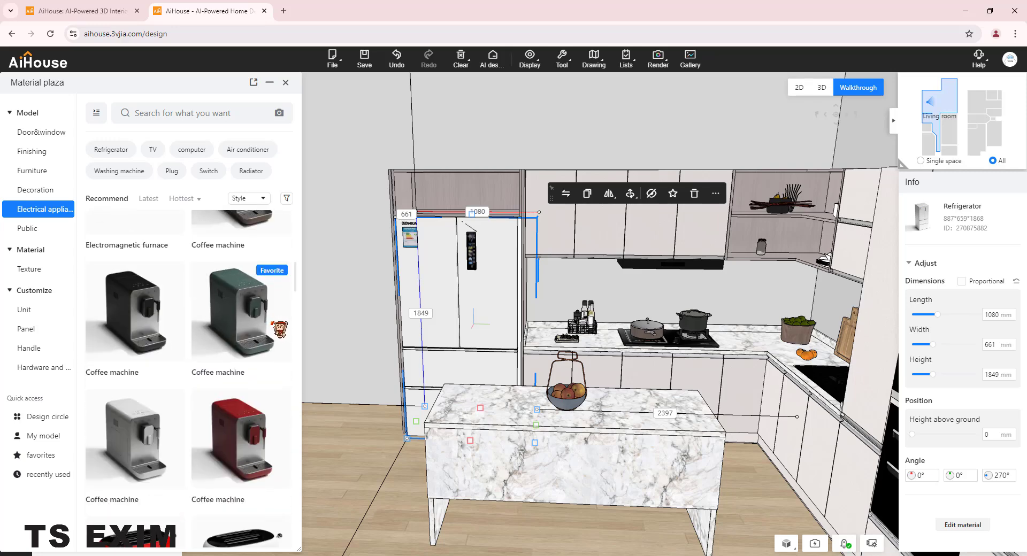
scroll(231, 348, down, 5)
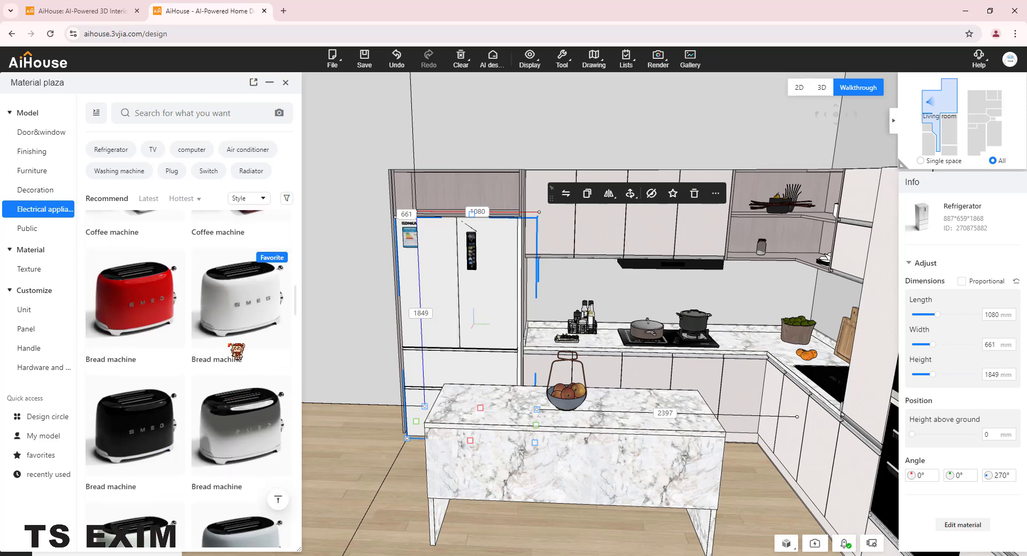
scroll(236, 355, down, 8)
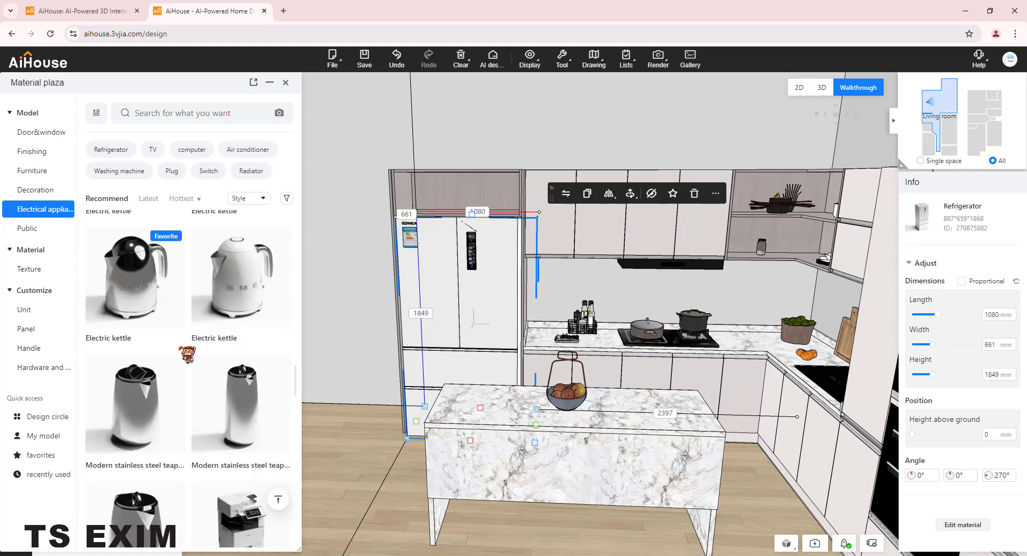
scroll(213, 353, down, 10)
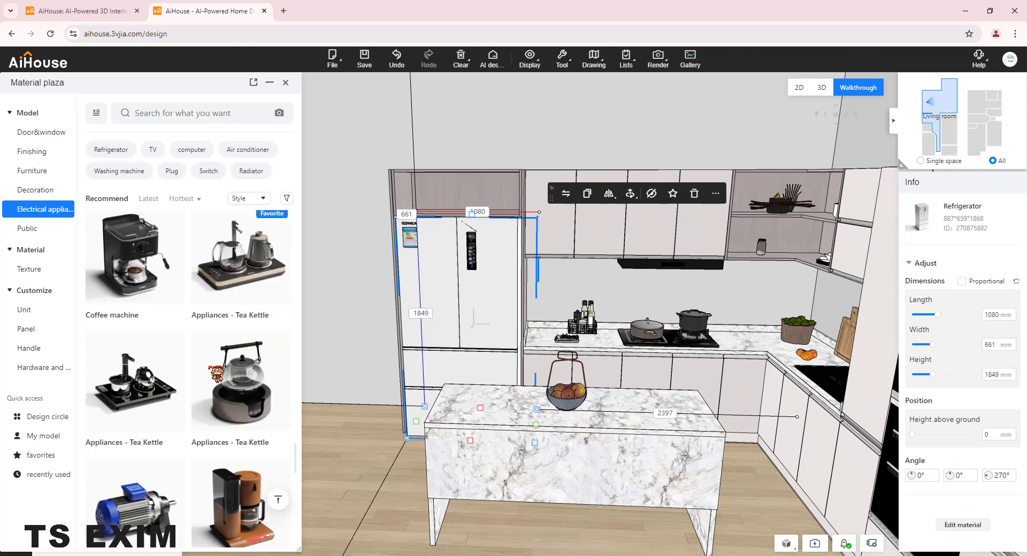
scroll(221, 373, down, 5)
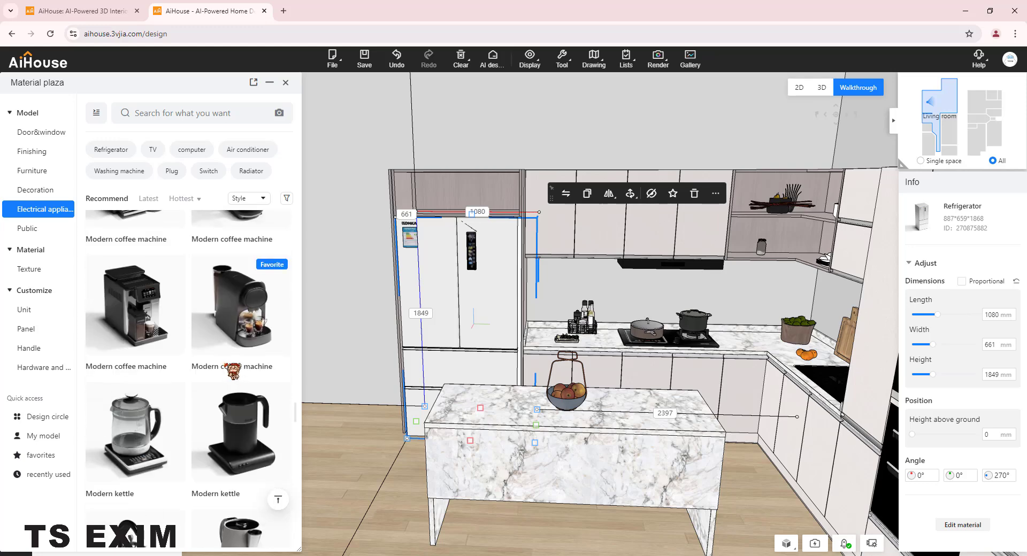
scroll(236, 370, up, 4)
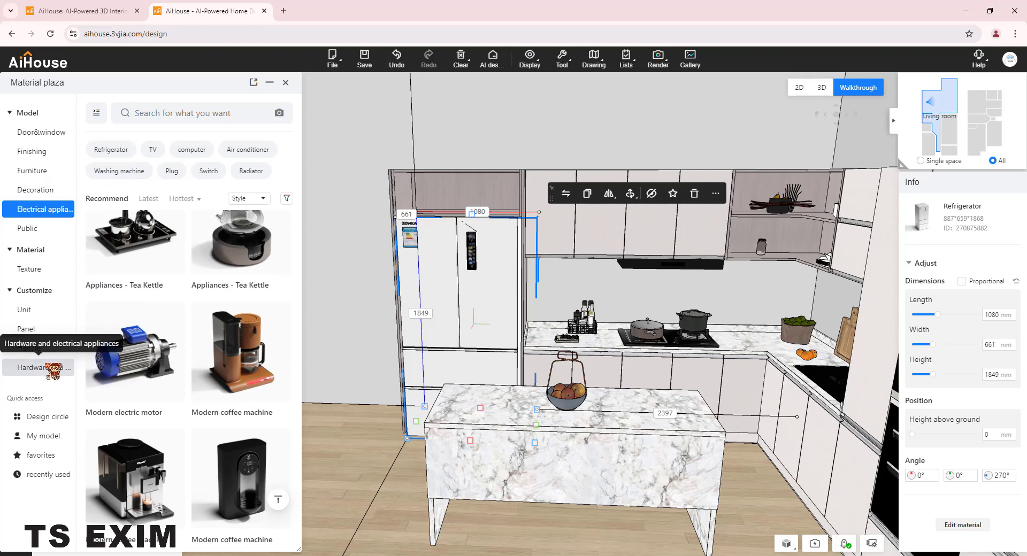
Browse the custom hardware and electrical appliances, looking through the pull baskets and the available subcategories
mouse_move(57, 366)
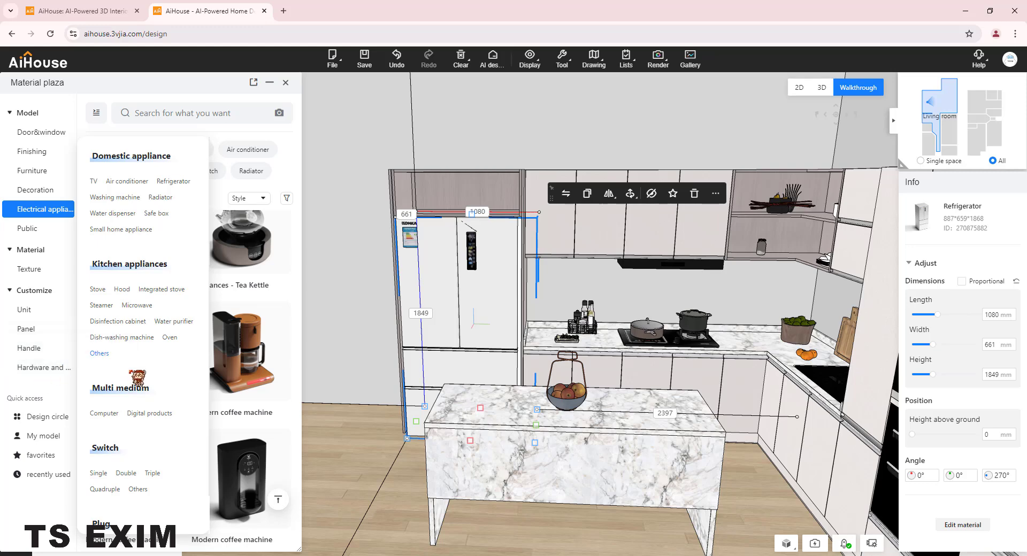
click(53, 367)
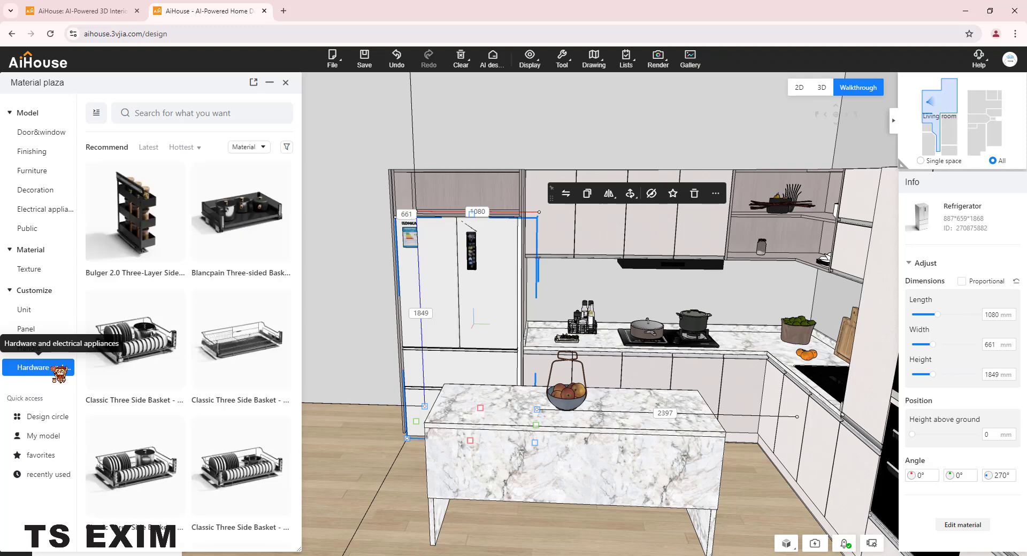
mouse_move(55, 375)
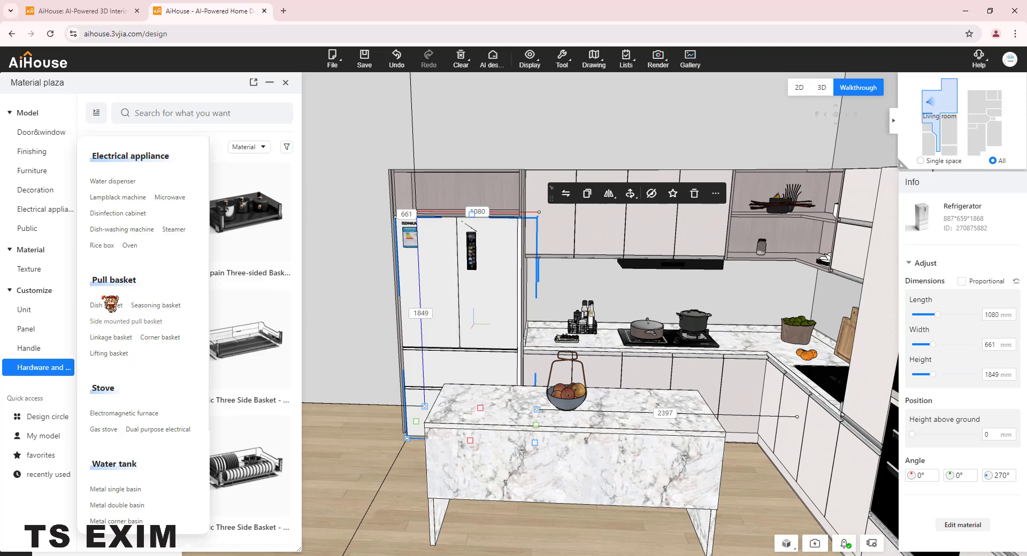
scroll(270, 465, down, 5)
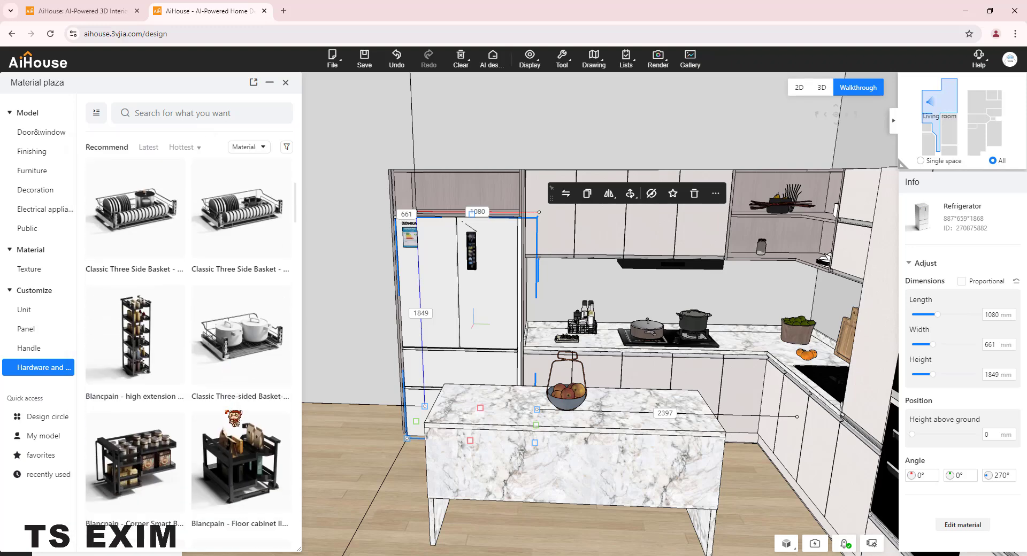
scroll(271, 463, up, 3)
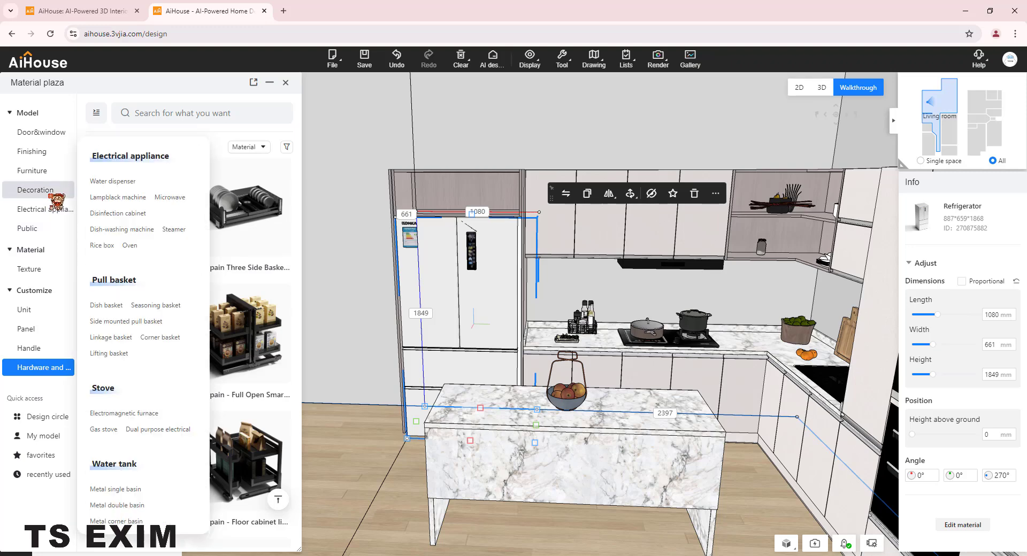
Look through the decoration categories and open the Fruit&vegetable models under Kitchen ware
click(53, 193)
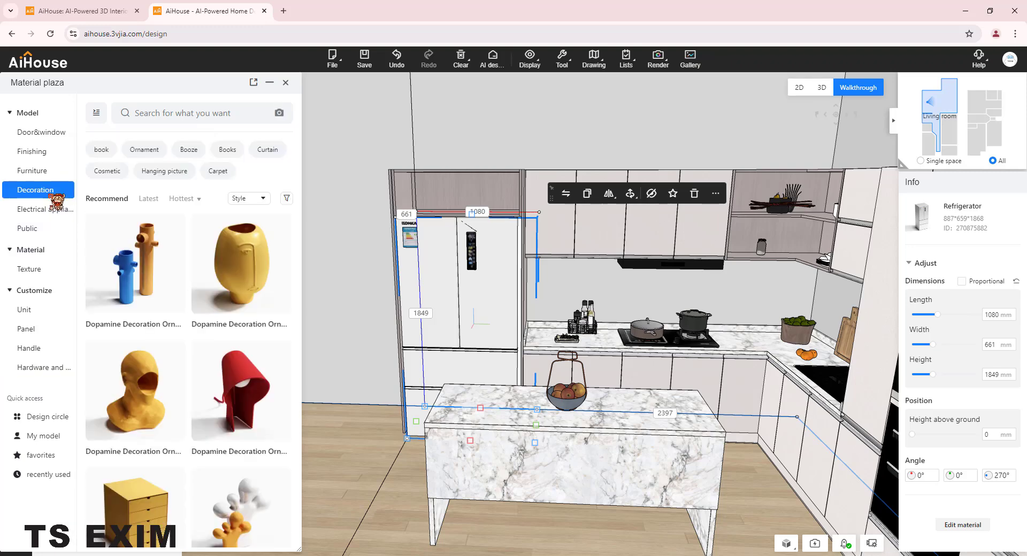
mouse_move(74, 193)
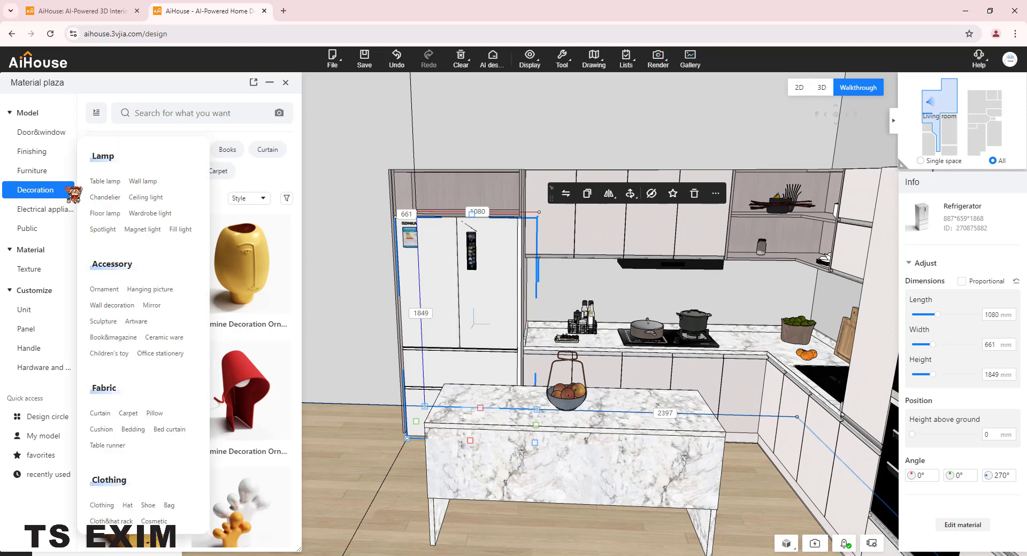
scroll(145, 257, down, 3)
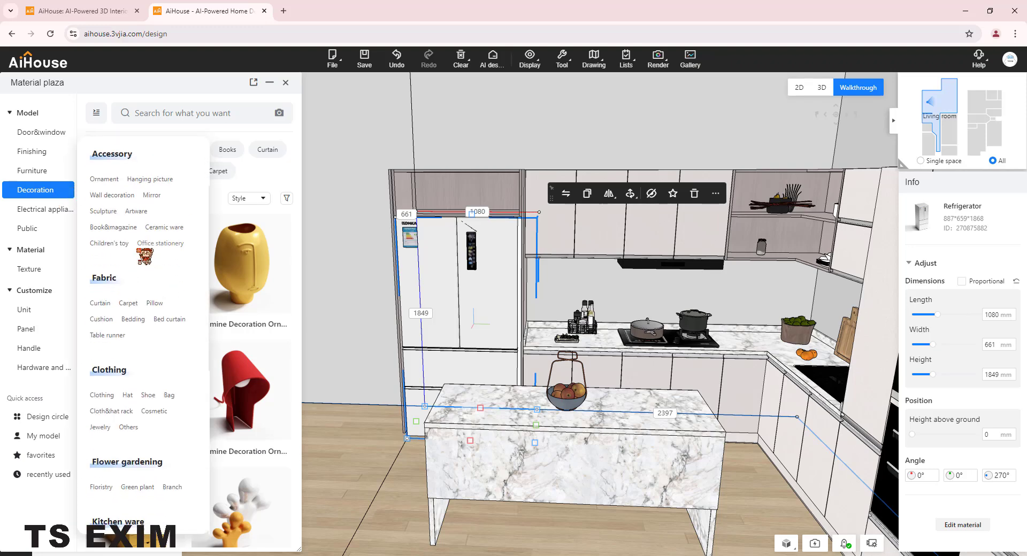
scroll(150, 261, down, 3)
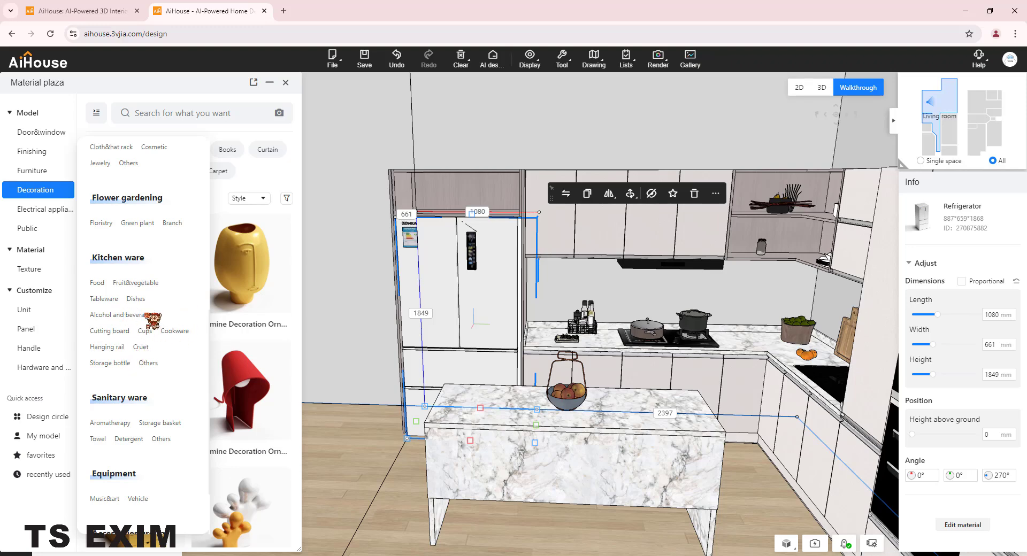
click(136, 283)
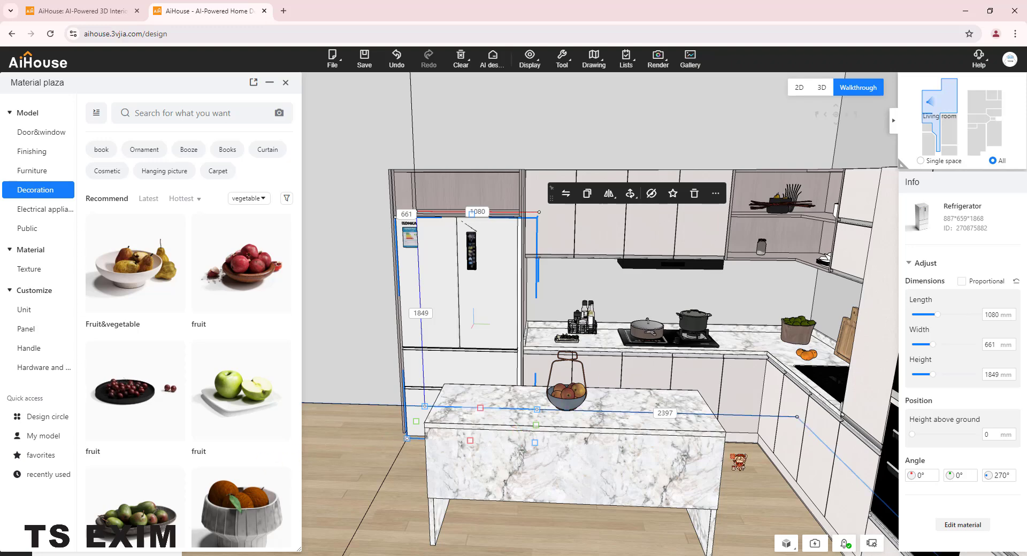
Face the empty floor area in front of the window and open the dining set groups among the furniture models
drag(661, 478, 521, 438)
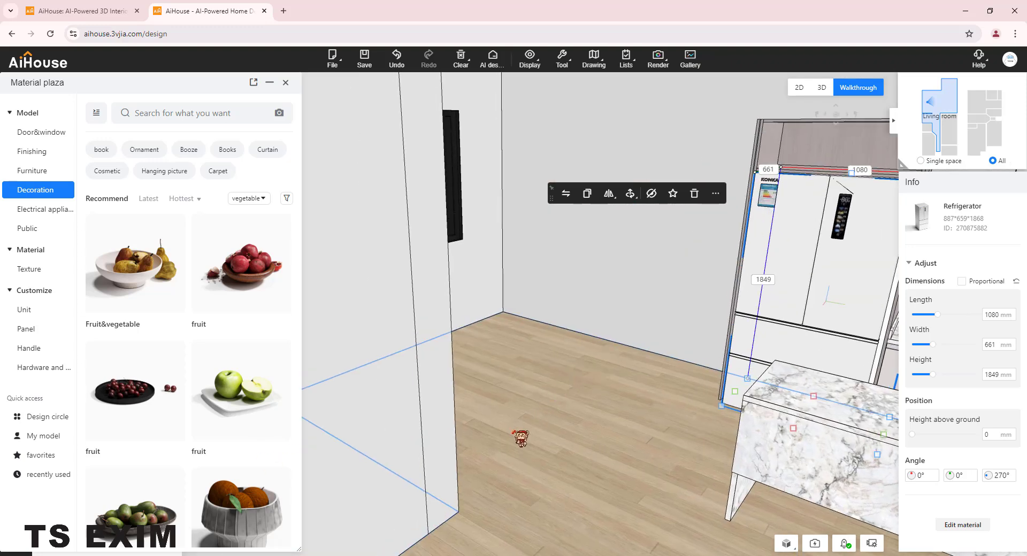
key(d)
key(w)
drag(522, 400, 538, 420)
key(d)
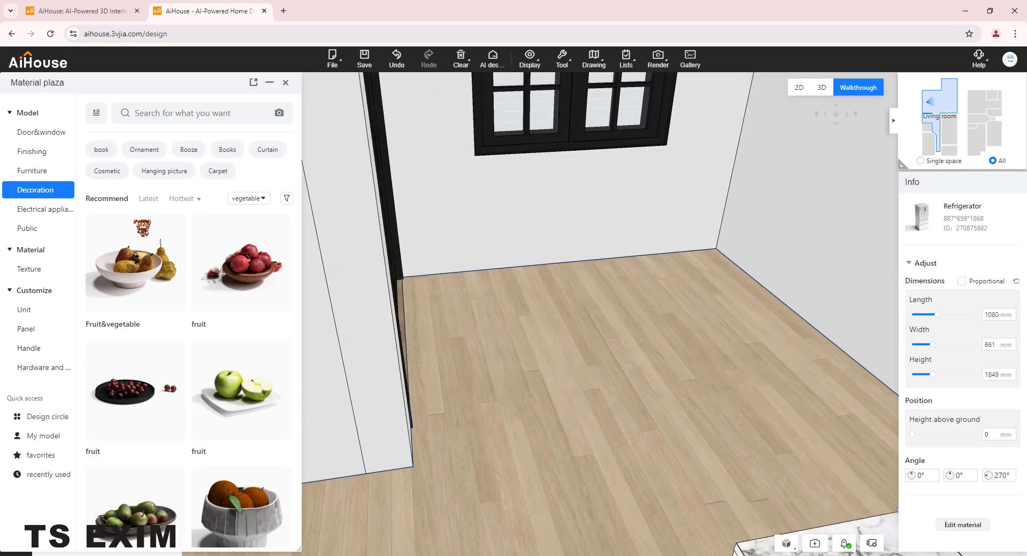
click(46, 171)
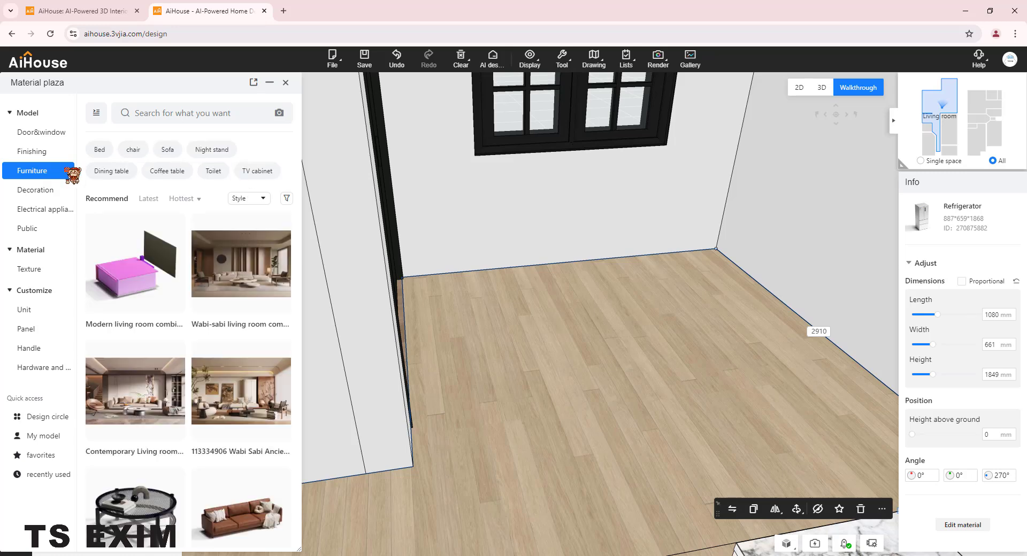
scroll(179, 412, down, 10)
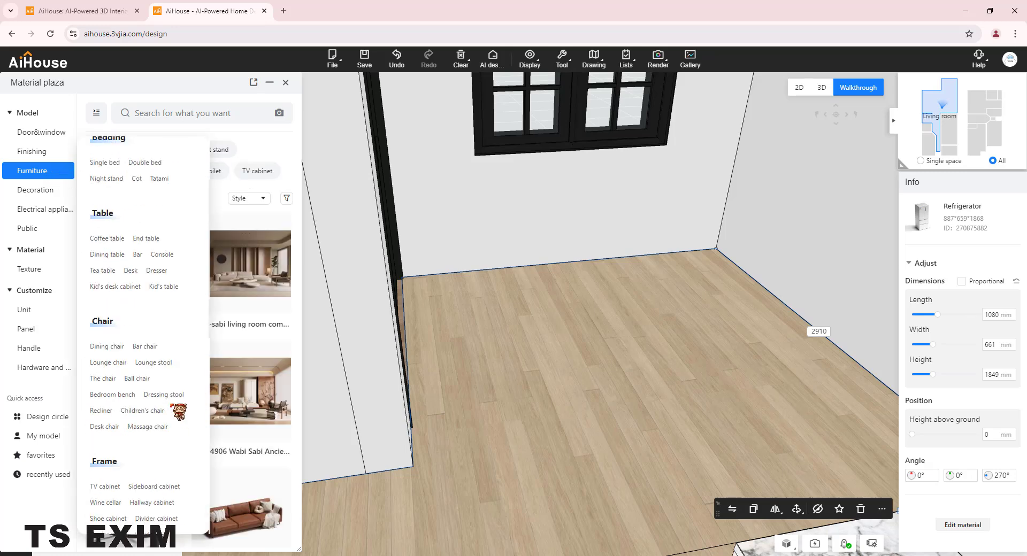
scroll(179, 411, down, 2)
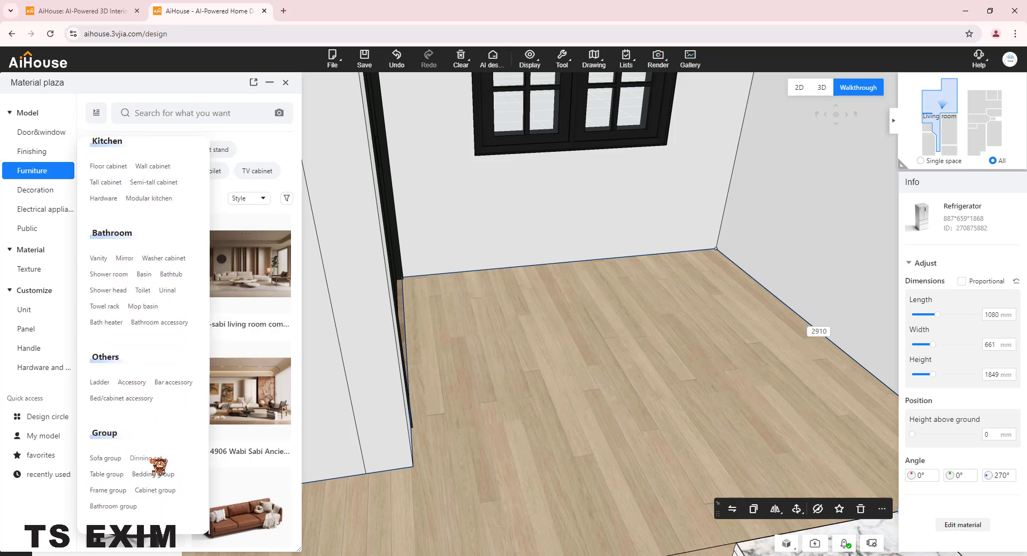
click(152, 459)
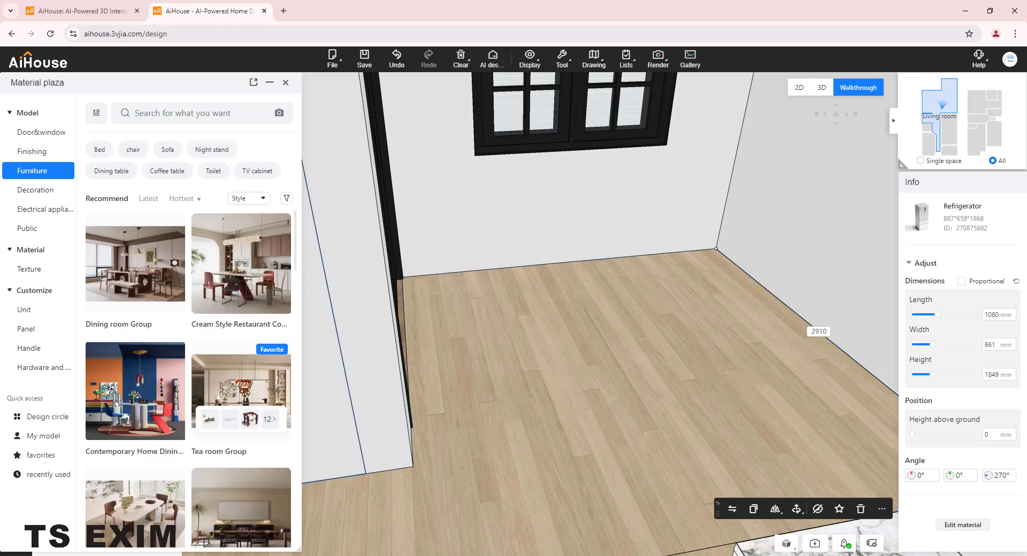
scroll(243, 385, down, 5)
scroll(255, 222, up, 5)
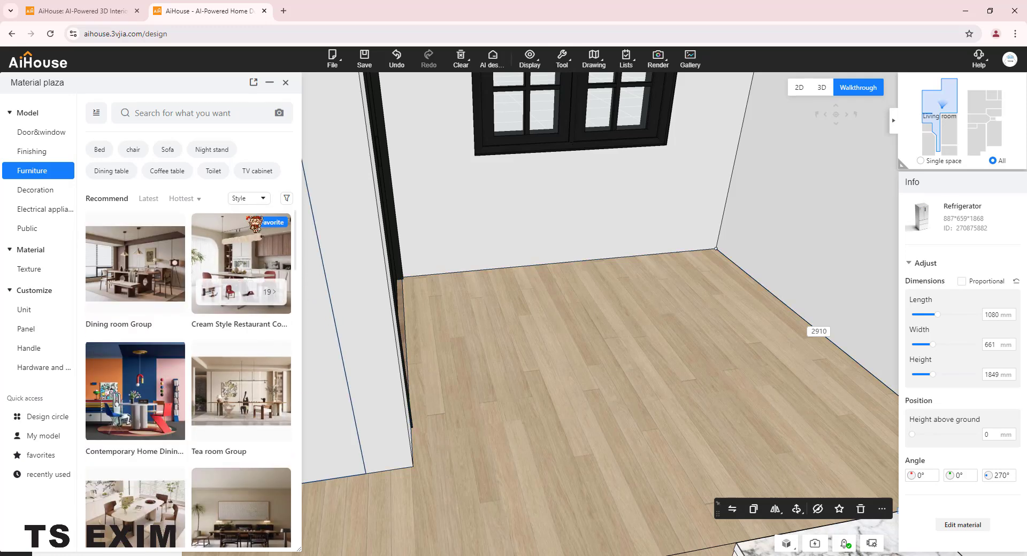
Filter the dining set groups by the Contemporary style and look through them for a suitable table and chairs
click(248, 198)
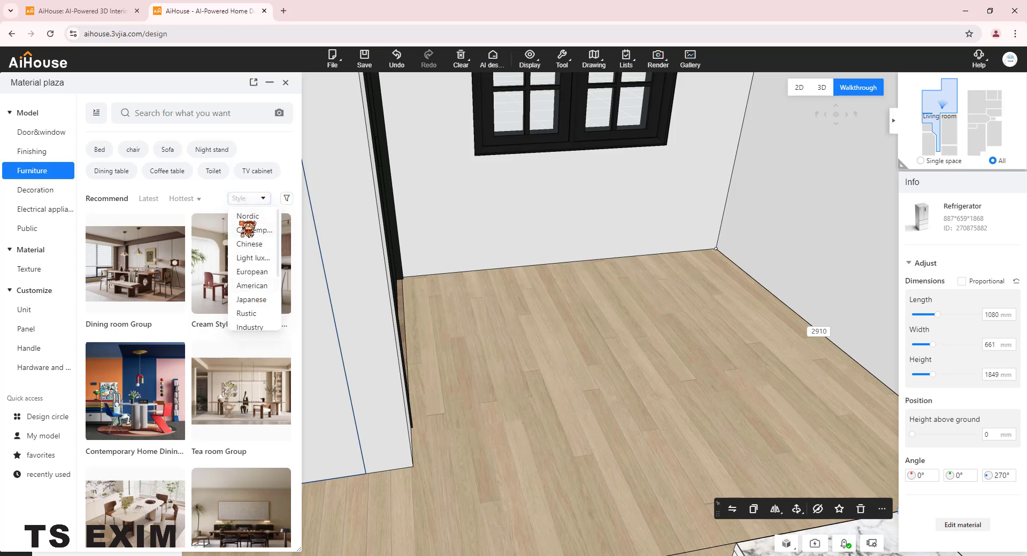
click(254, 230)
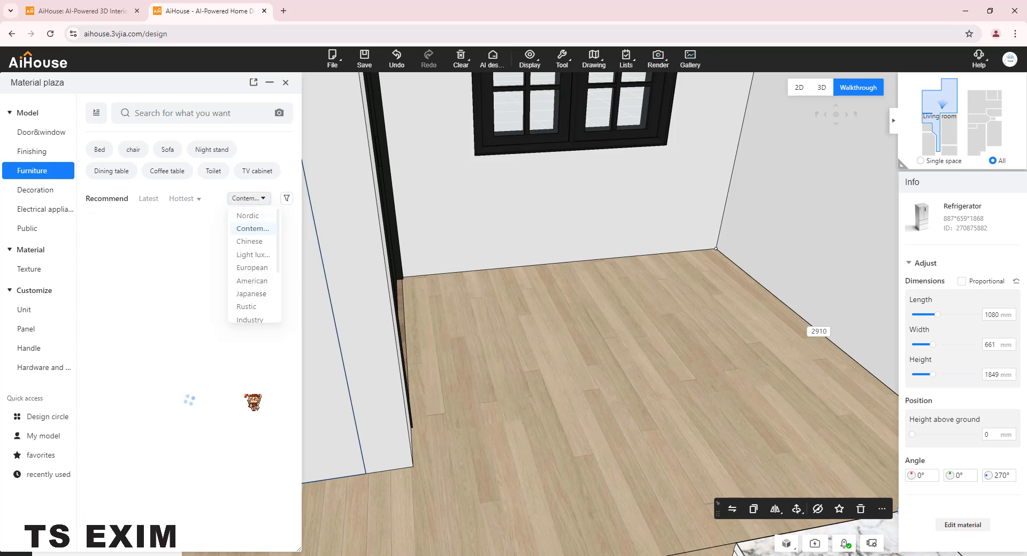
scroll(208, 424, down, 6)
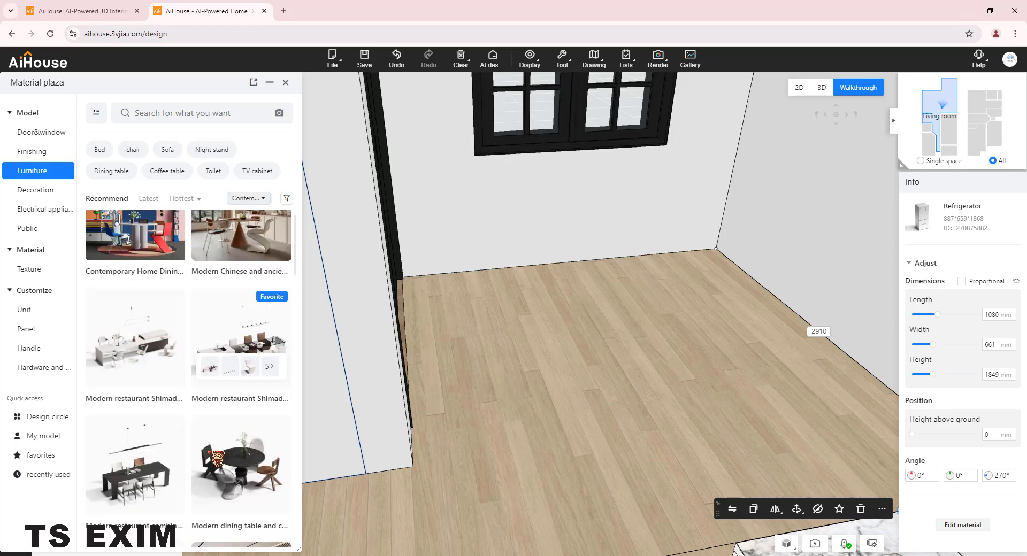
scroll(221, 457, down, 5)
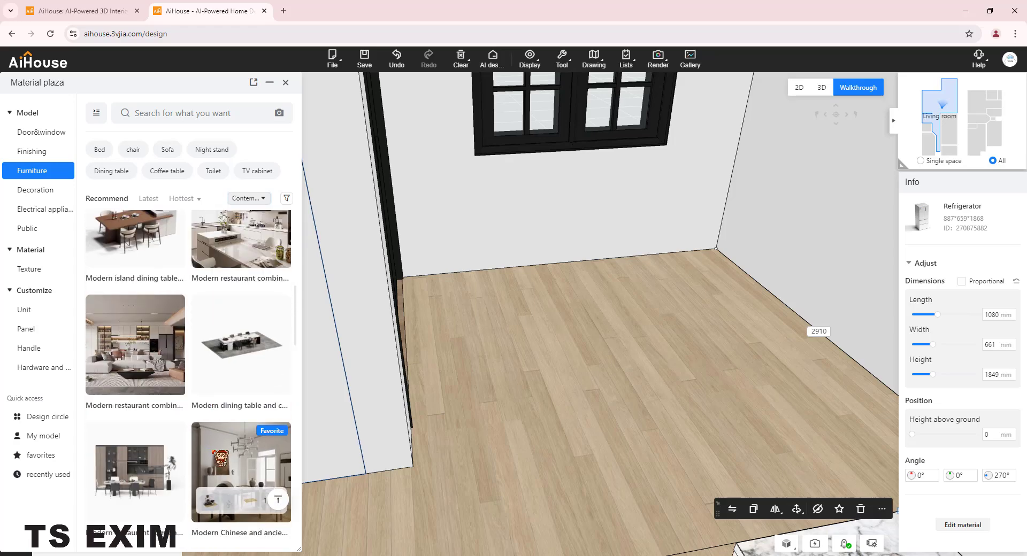
scroll(215, 451, down, 6)
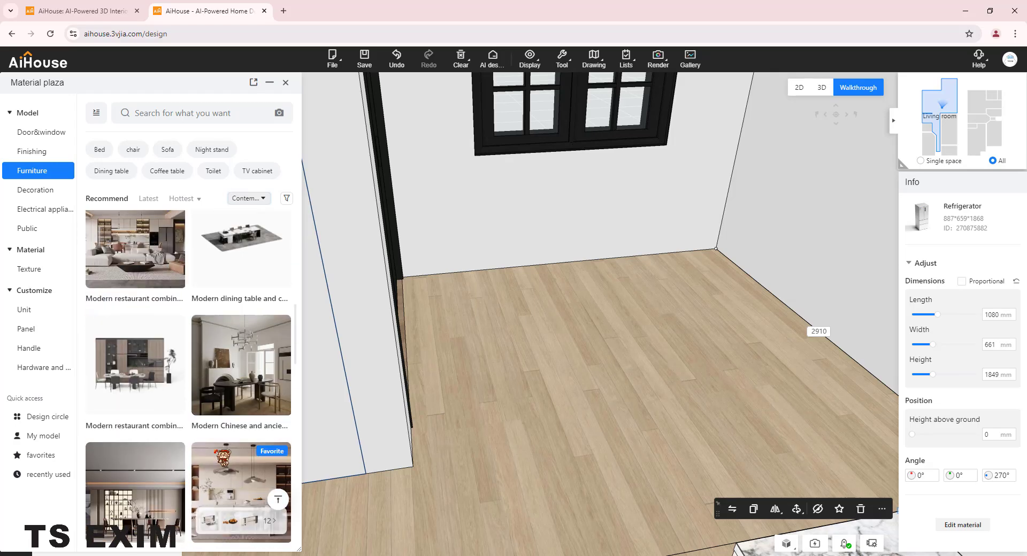
Place the modern cream style dining set with marble top and wooden legs in front of the window and rotate it a quarter turn
click(333, 411)
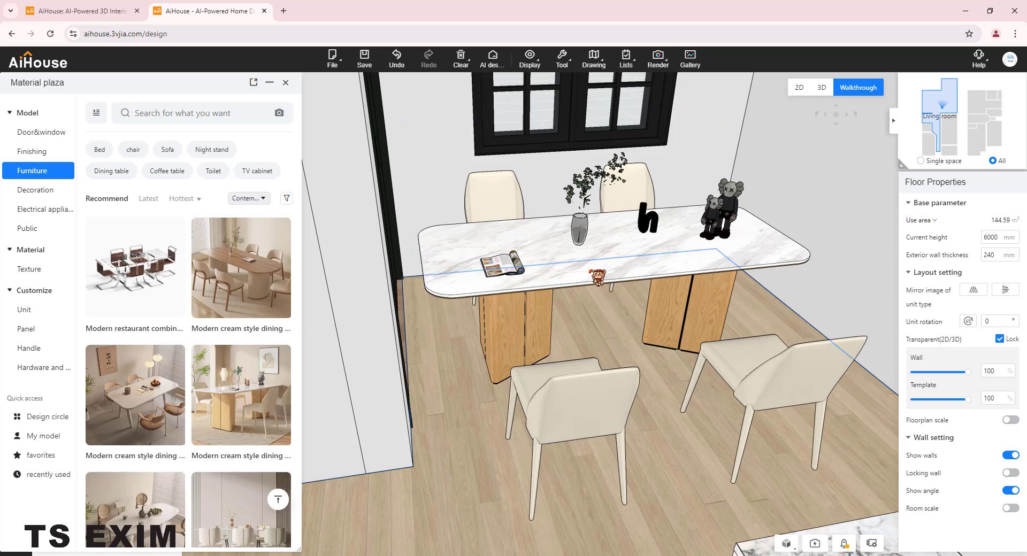
click(595, 274)
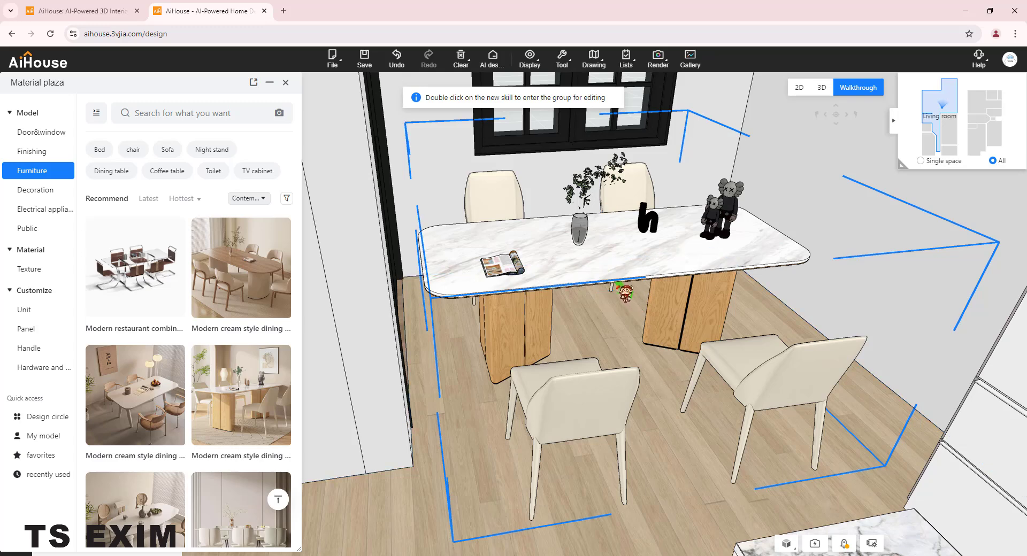
mouse_move(625, 292)
mouse_down()
mouse_move(632, 302)
mouse_move(624, 296)
mouse_up()
key(space)
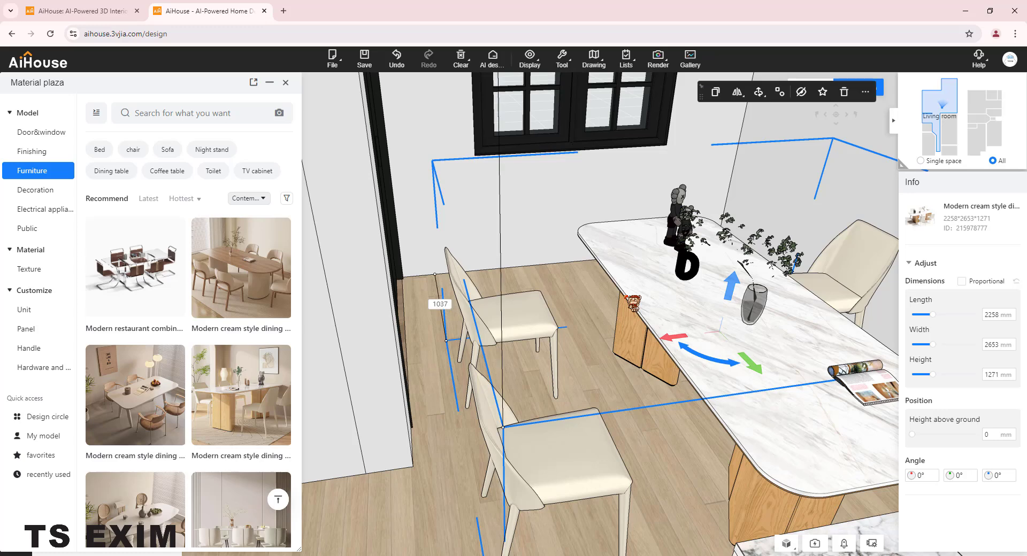
Undo the last rotation of the dining set and shrink the whole set to about 2136 × 2273 × 1202 mm
key(ctrl+z)
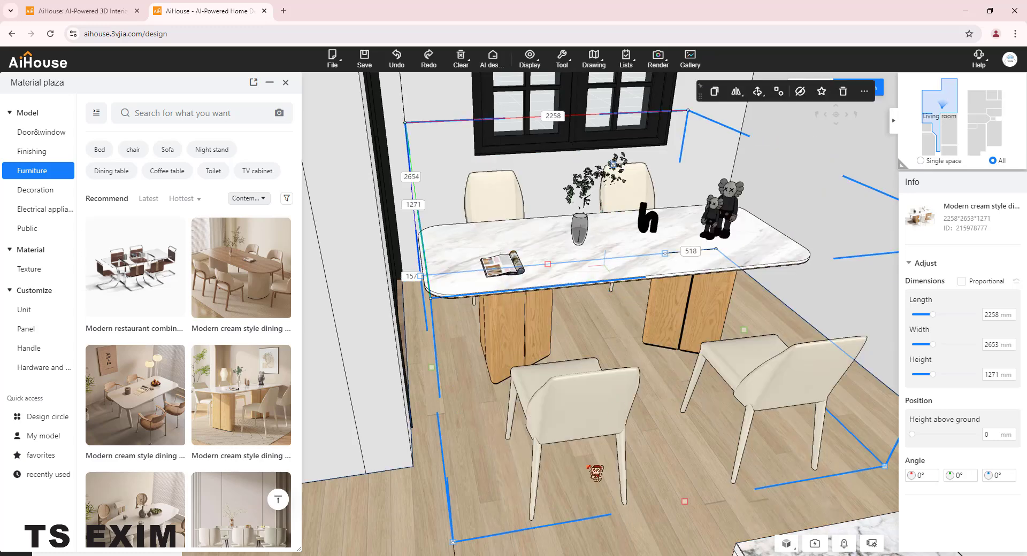
drag(454, 543, 676, 475)
click(690, 485)
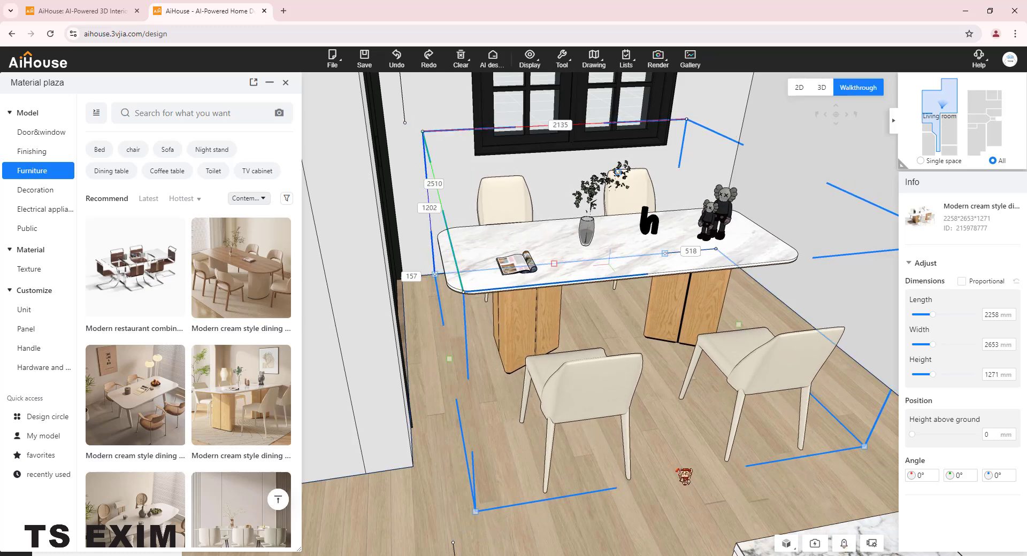
mouse_move(652, 436)
mouse_down()
mouse_move(646, 427)
mouse_move(655, 434)
mouse_up()
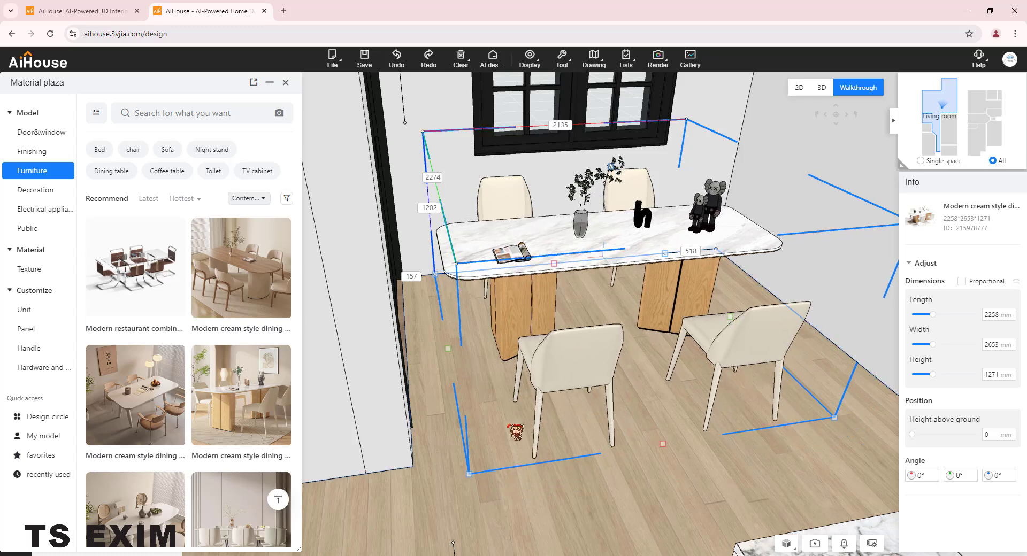
click(410, 458)
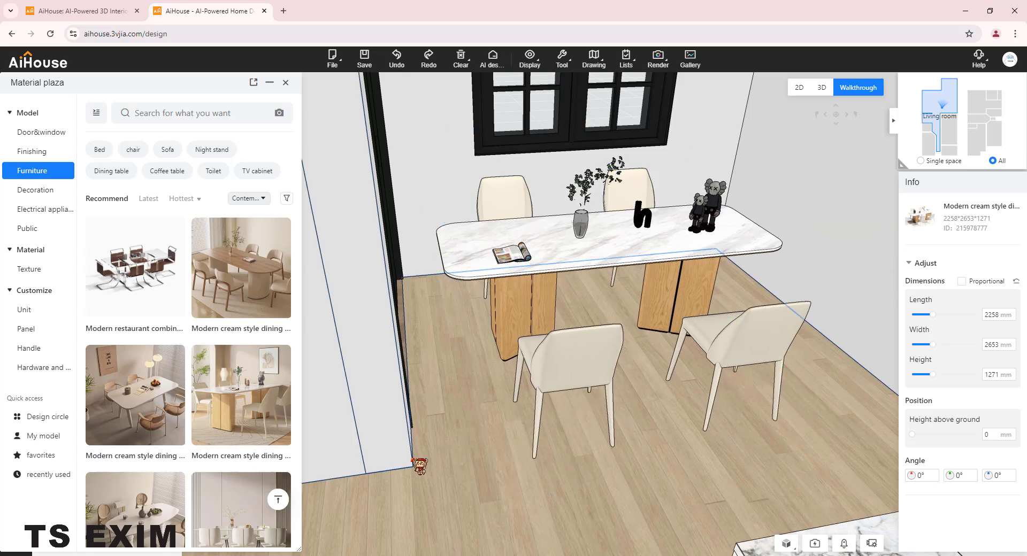
Shift the dining set slightly along the window wall, away from the black-framed opening, and face the kitchen island and cabinets
drag(439, 451, 493, 439)
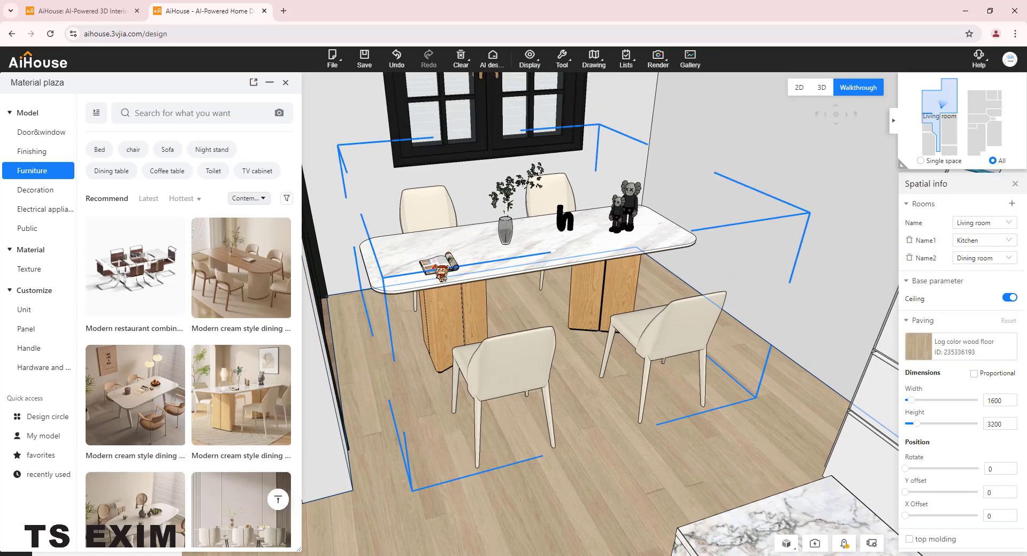
click(471, 268)
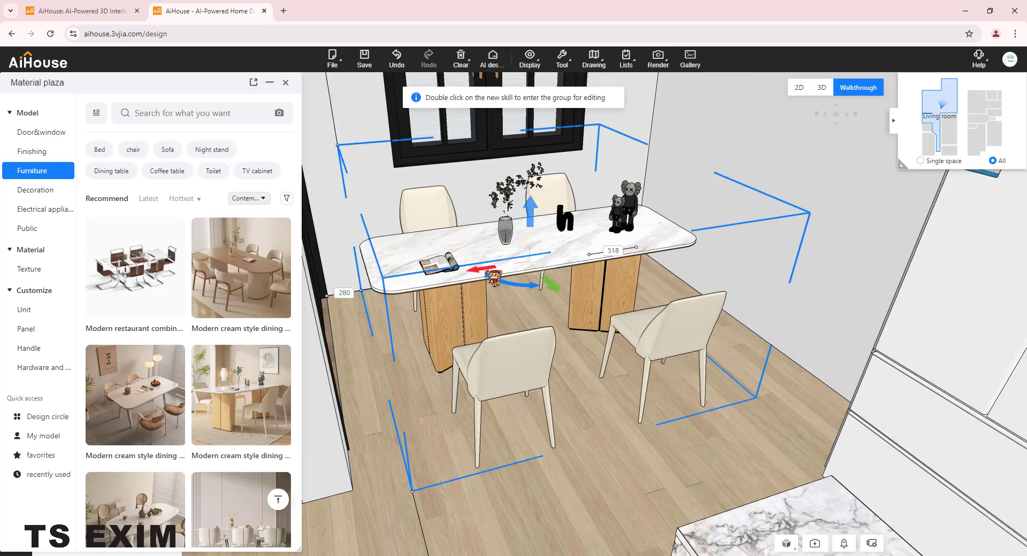
drag(495, 277, 474, 396)
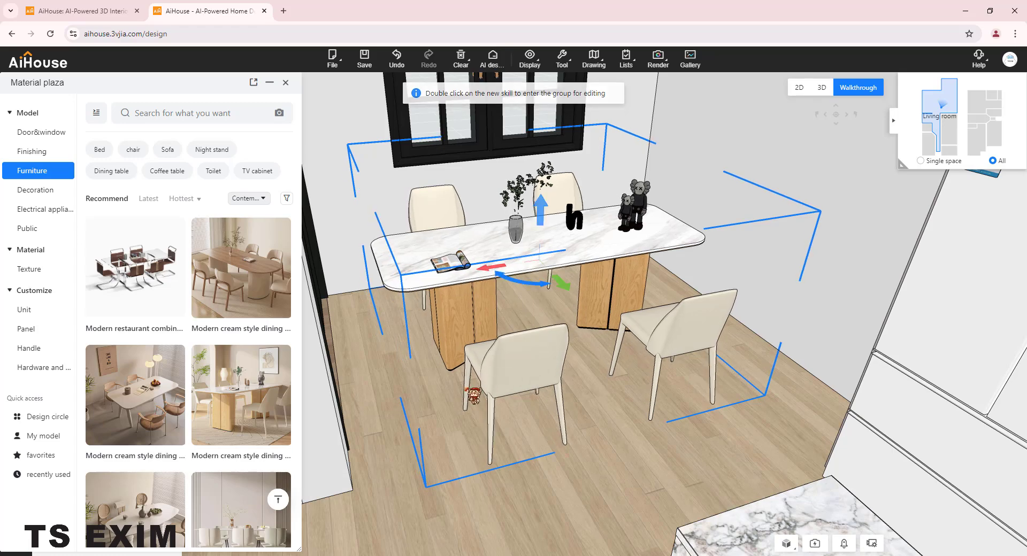
drag(556, 383, 635, 354)
scroll(639, 266, down, 5)
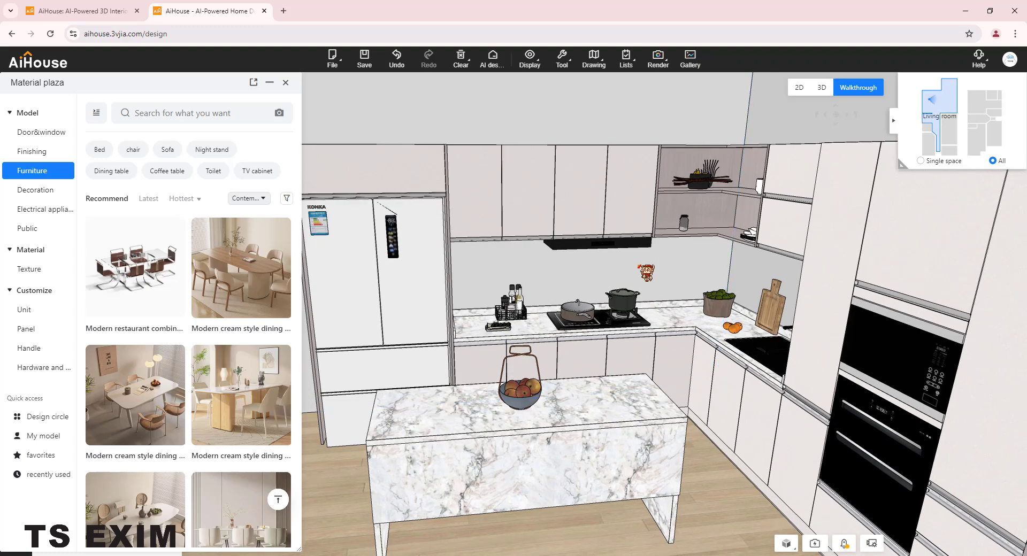
click(640, 266)
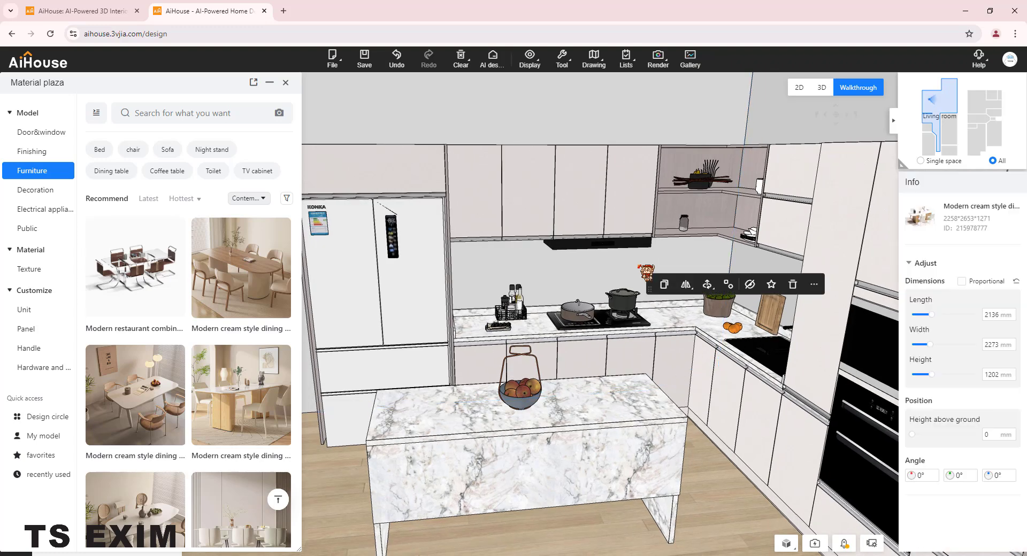